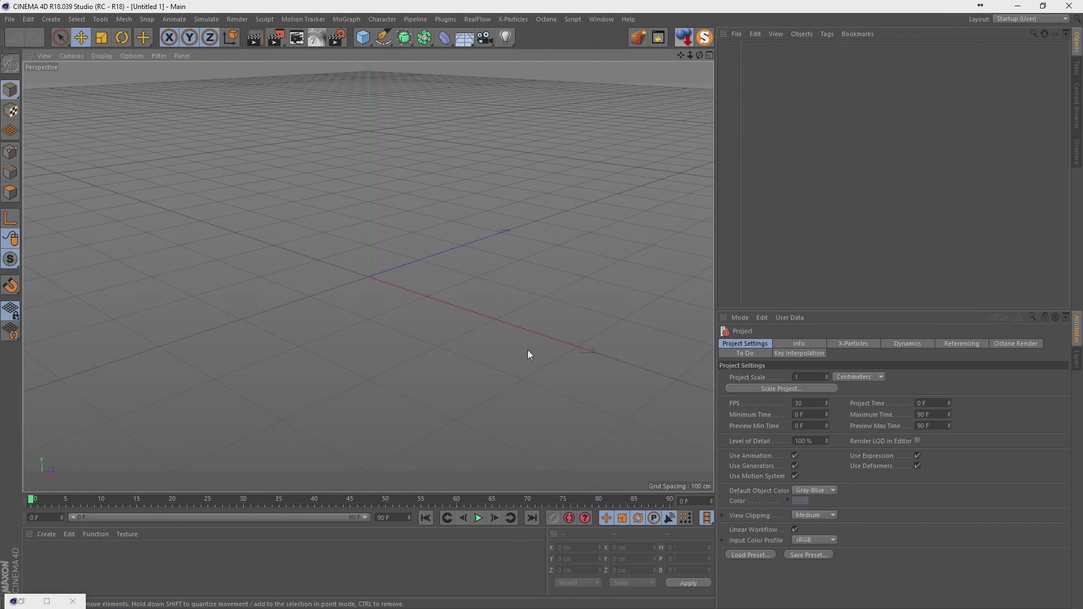
# Add a default 200 cm Pyramid and a Cube, then delete the Cube
pyautogui.click(363, 38)
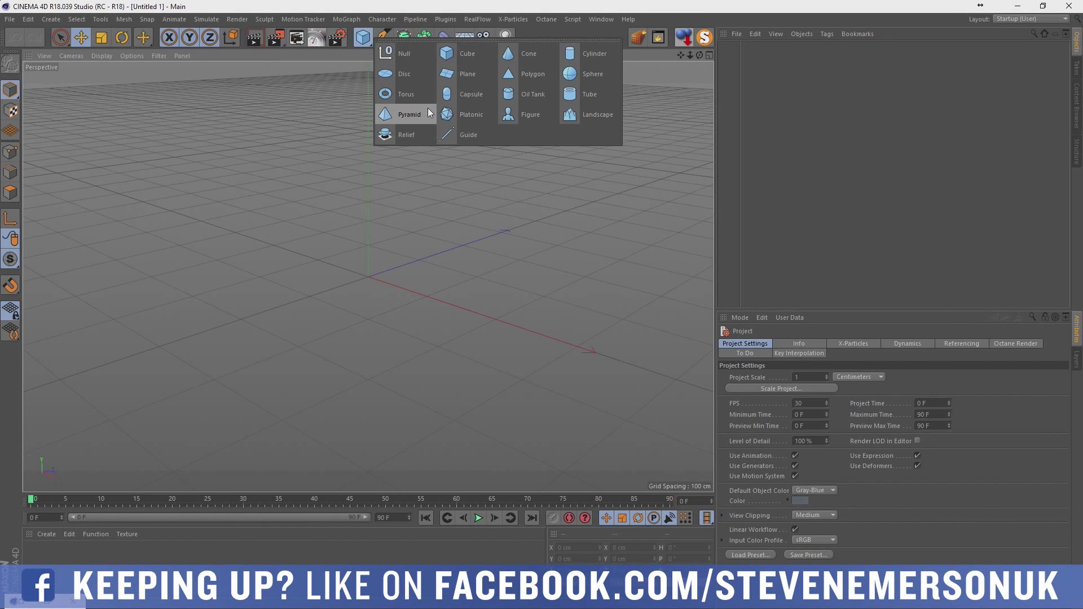
pyautogui.click(428, 108)
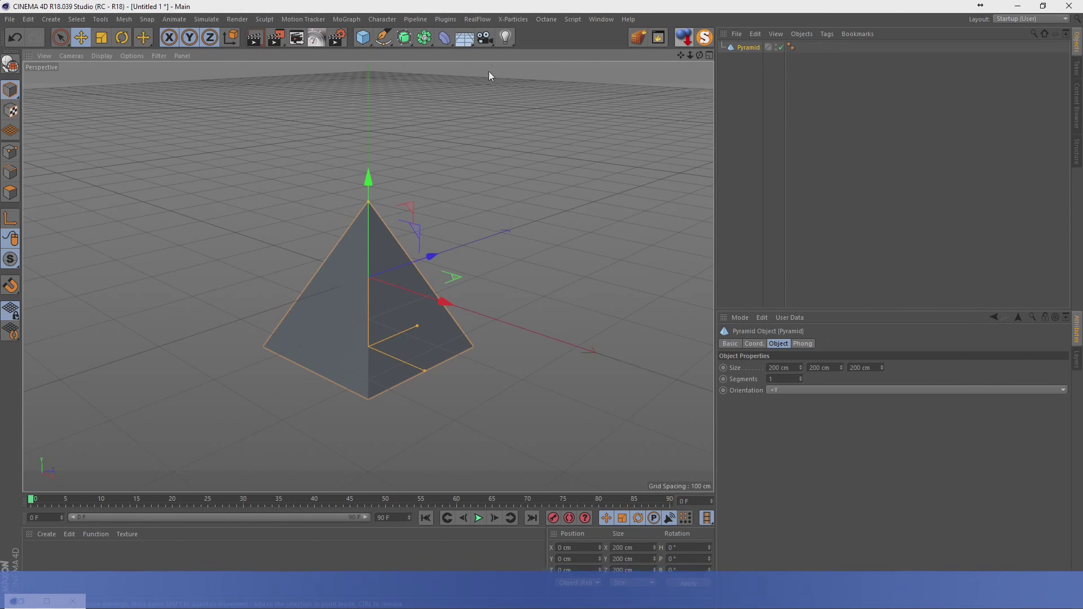
pyautogui.click(363, 37)
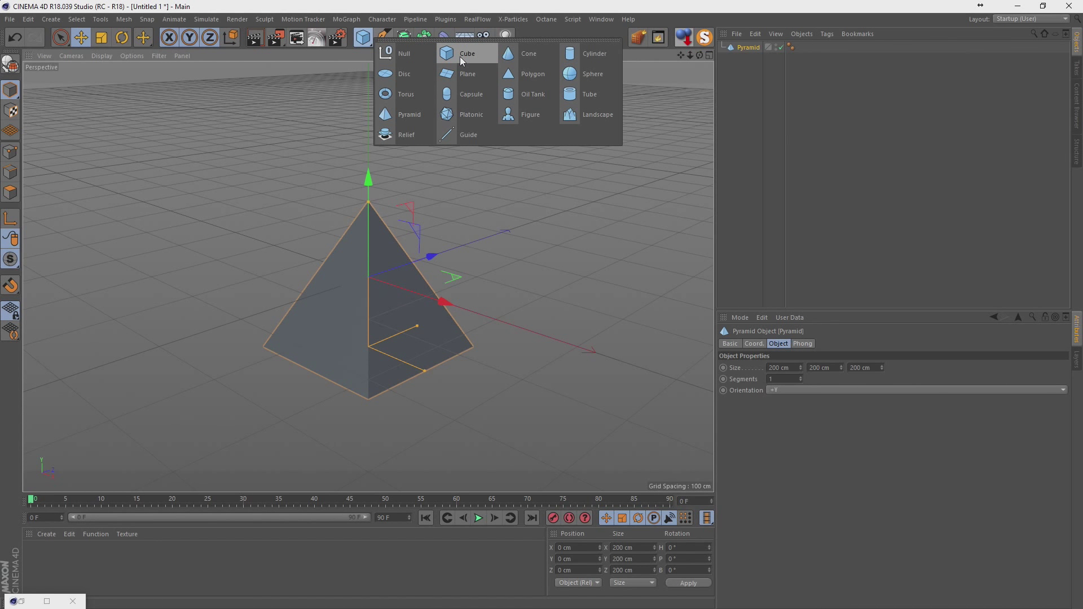
pyautogui.click(461, 56)
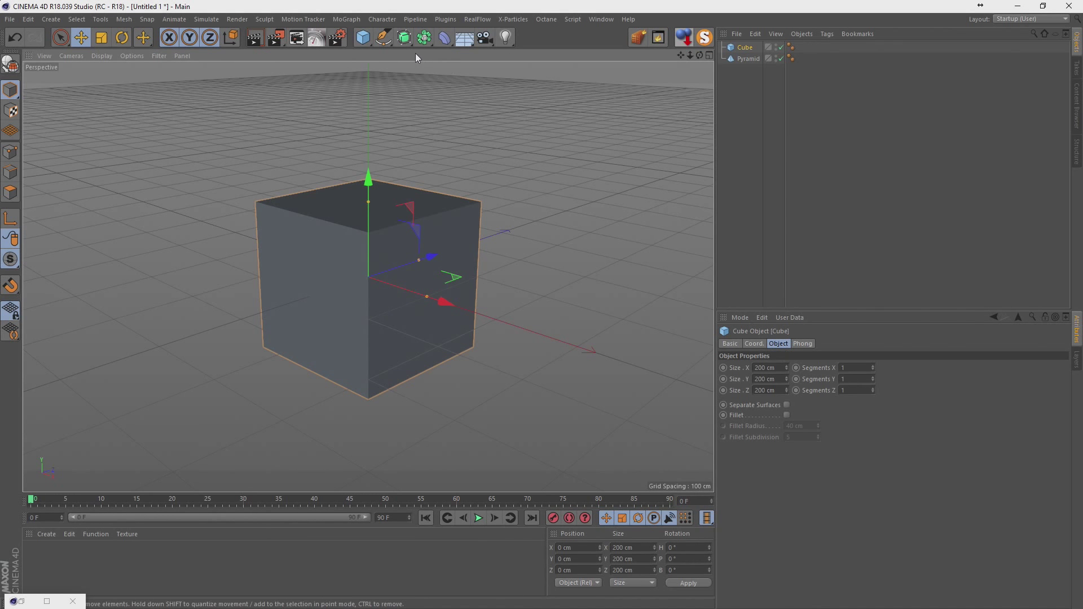
pyautogui.click(363, 38)
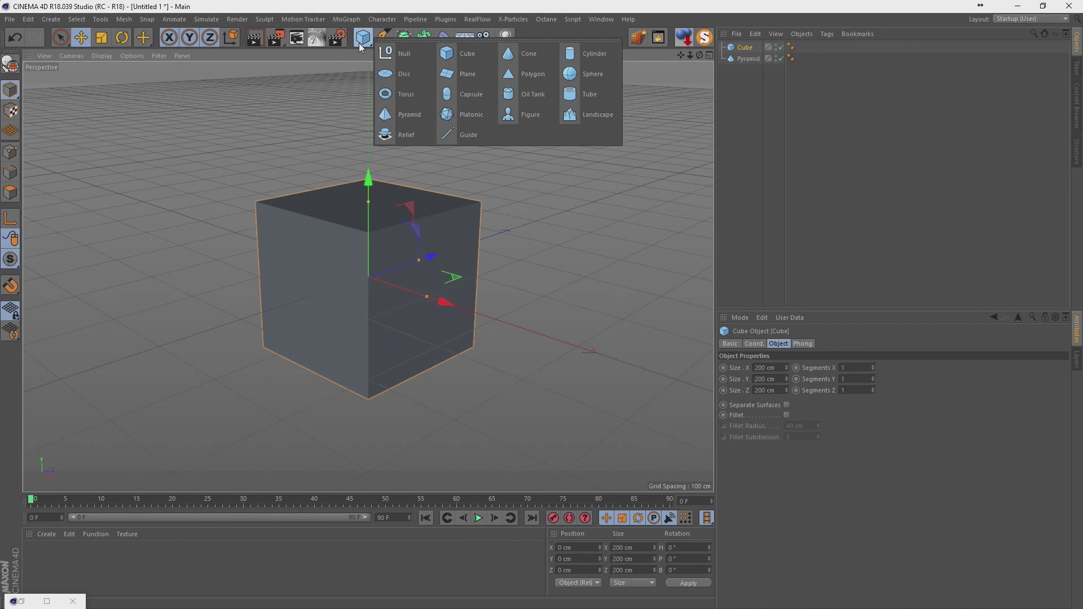
pyautogui.press('Delete')
# Copy-paste the Pyramid as Pyramid.1, set its Orientation to -Y, and raise the upright original
pyautogui.click(745, 48)
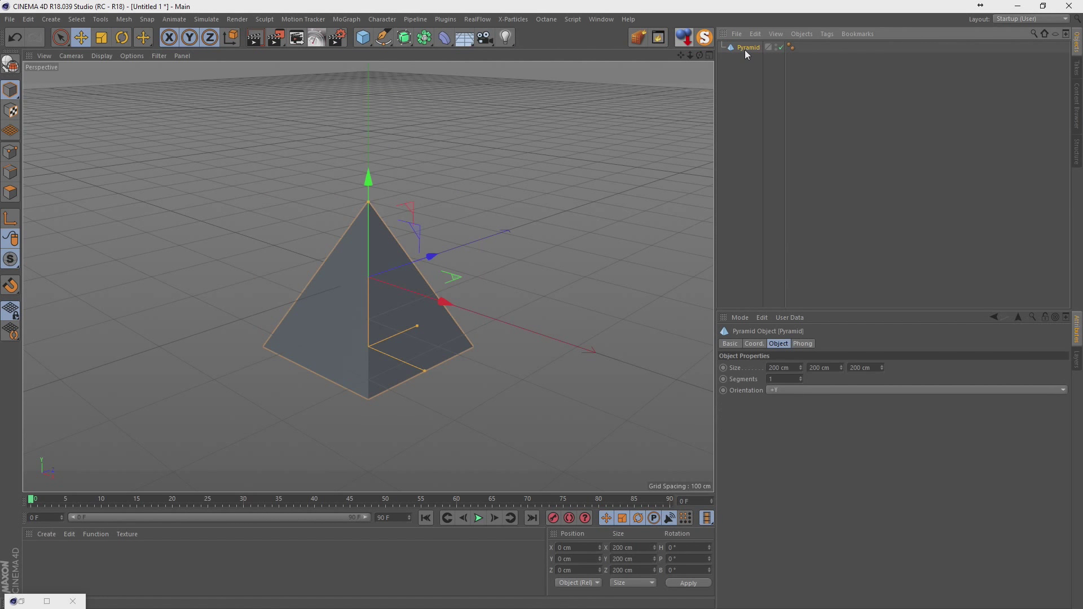
pyautogui.hotkey('ctrl', 'c')
pyautogui.hotkey('ctrl', 'v')
pyautogui.click(795, 389)
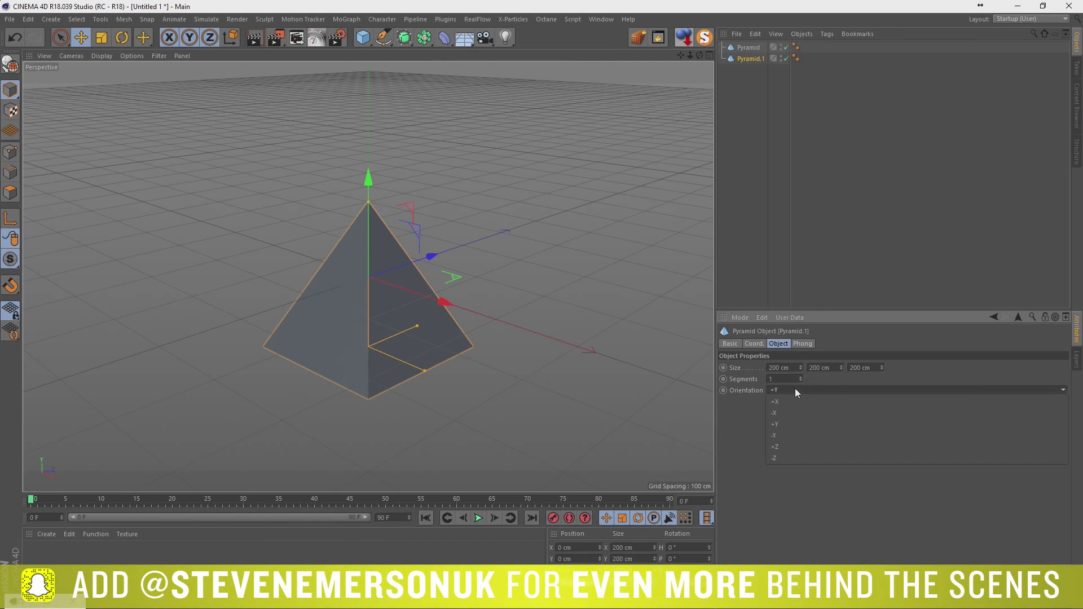
pyautogui.click(785, 436)
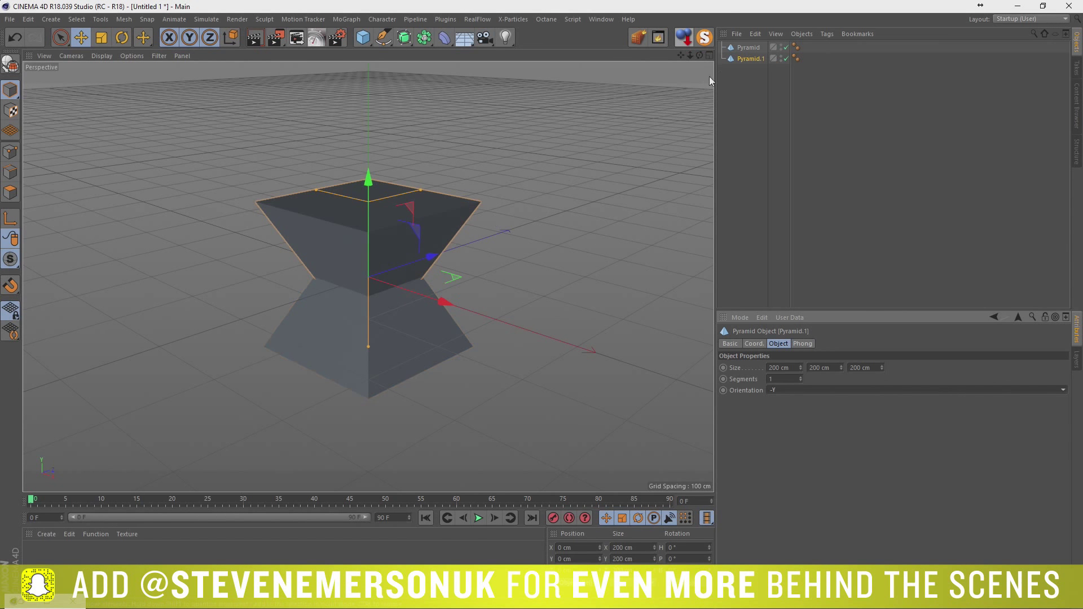
pyautogui.click(749, 47)
pyautogui.moveTo(375, 171); pyautogui.dragTo(412, 34)
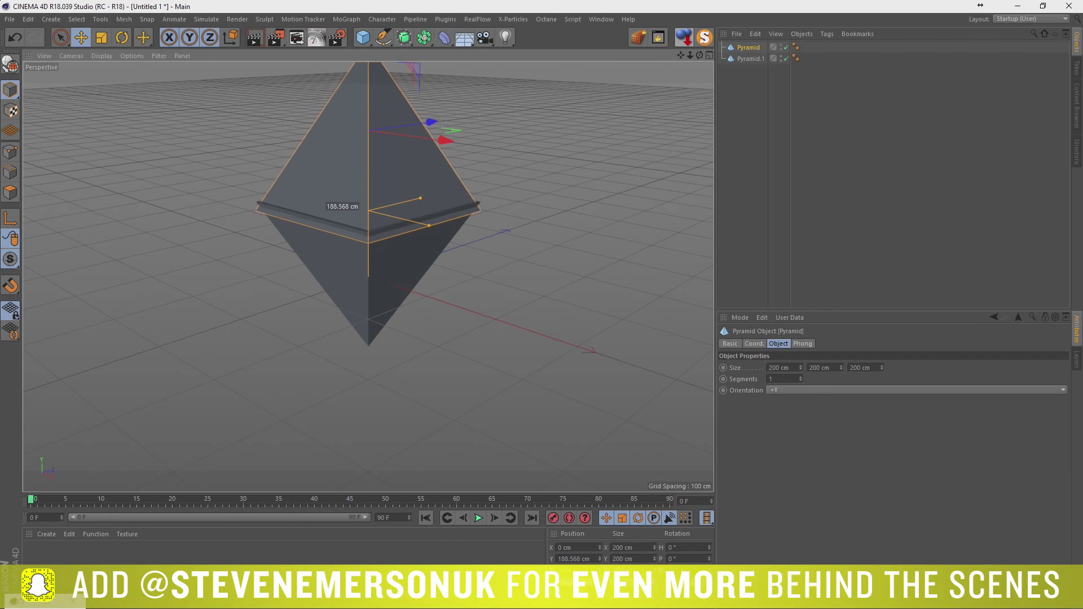
# Group both pyramids under a Connect object, then undo the grouping
pyautogui.hotkey('ctrl', 'a')
pyautogui.click(408, 42)
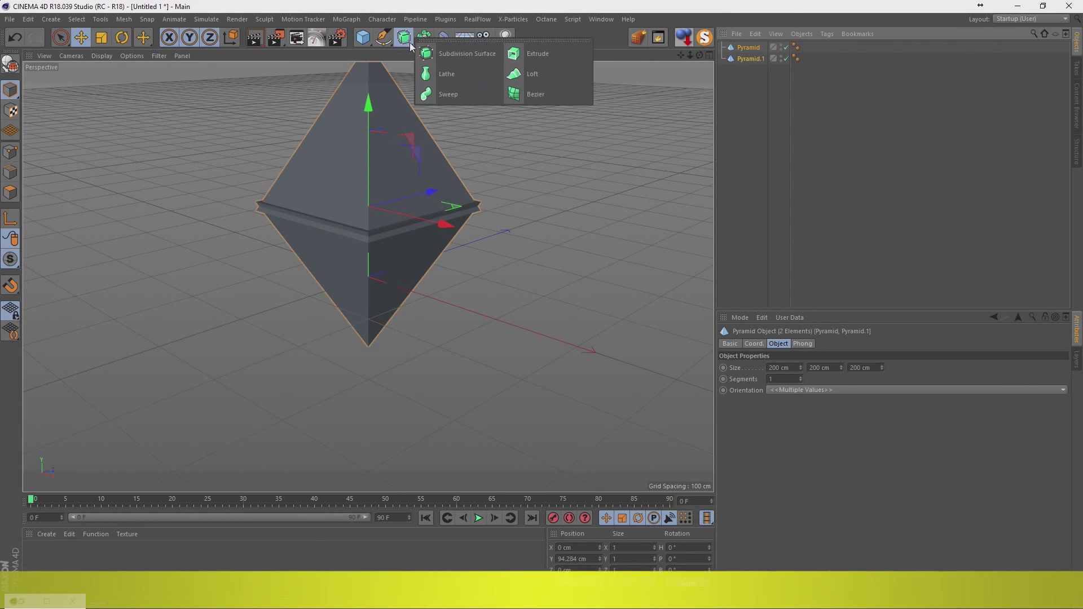
pyautogui.click(424, 37)
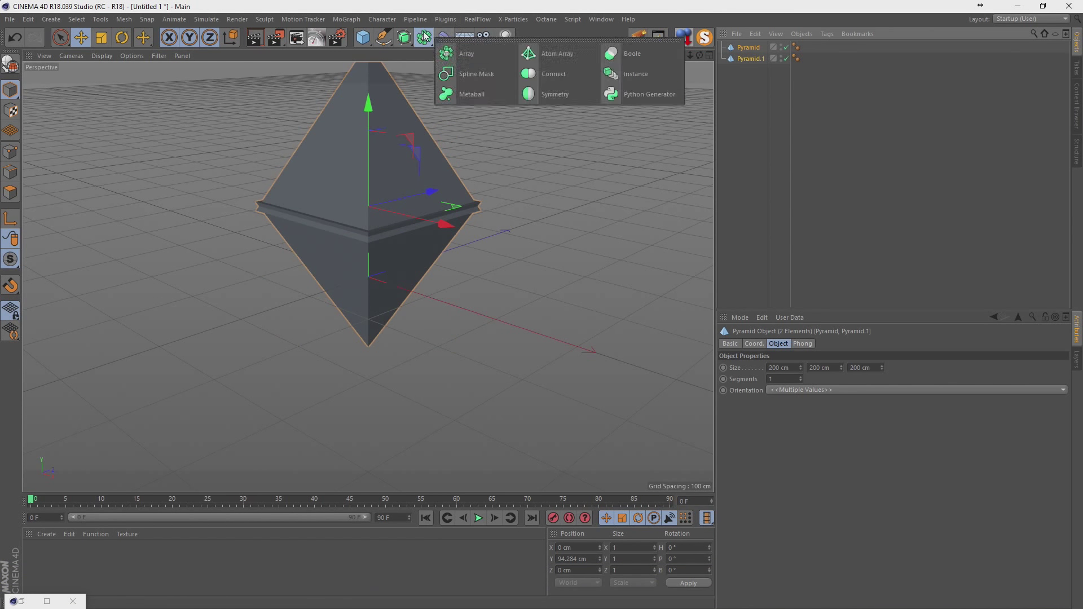
pyautogui.click(551, 80)
pyautogui.moveTo(751, 70); pyautogui.dragTo(743, 50)
pyautogui.click(740, 49)
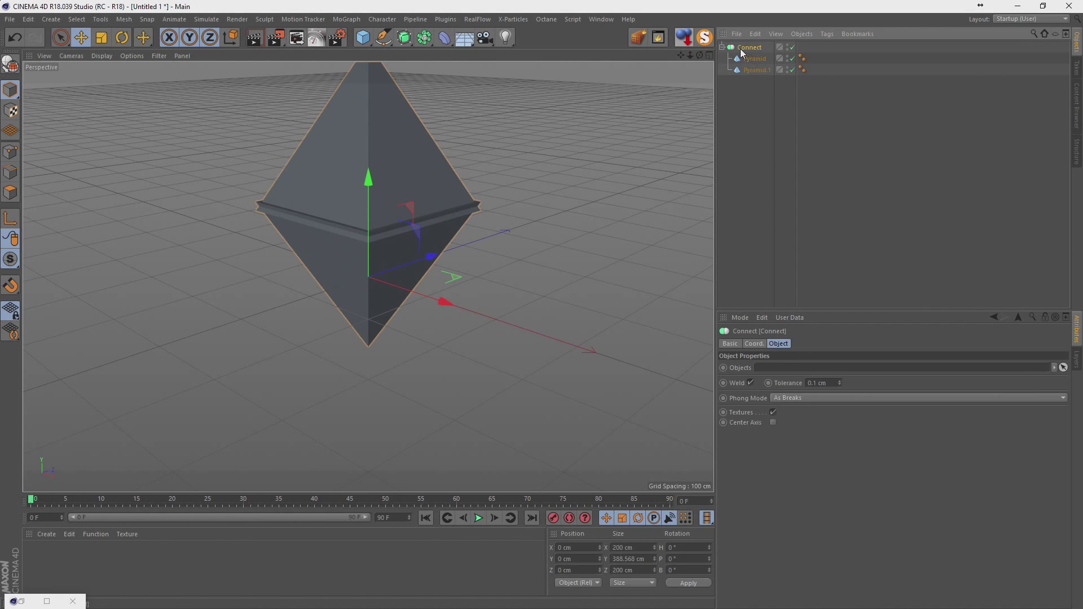
pyautogui.click(765, 89)
pyautogui.moveTo(755, 59); pyautogui.dragTo(754, 83)
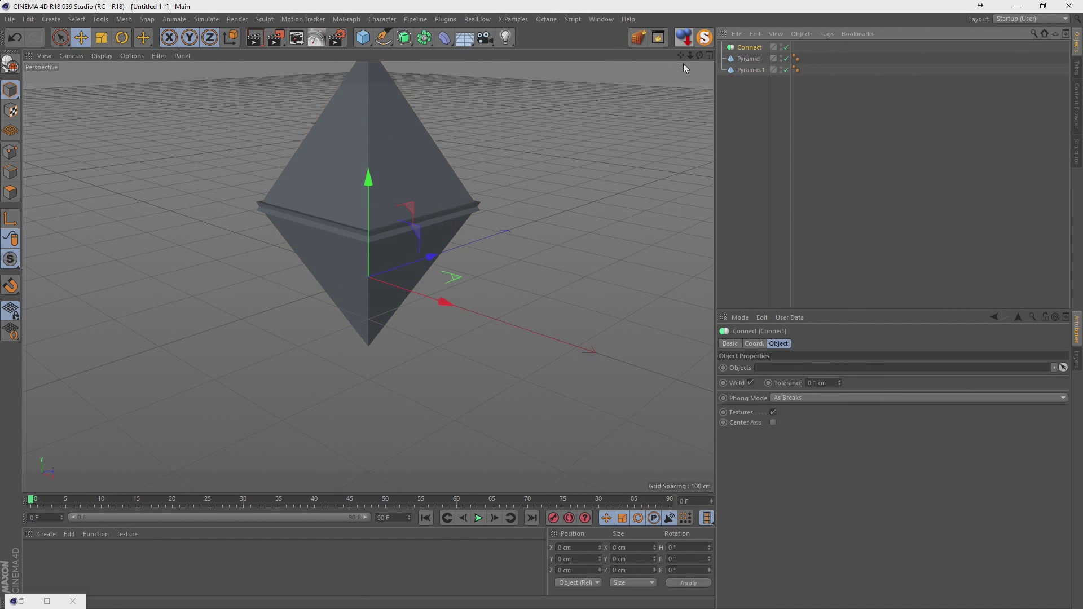
pyautogui.hotkey('ctrl', 'z')
pyautogui.click(746, 49)
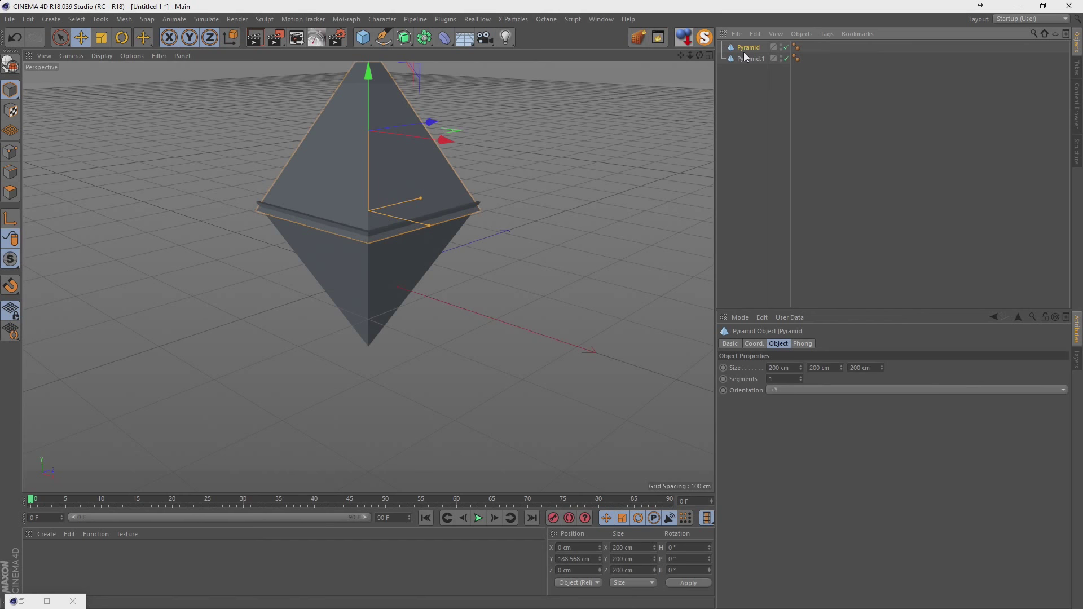
pyautogui.click(750, 50)
# Delete the upright Pyramid and wrap Pyramid.1 in a Symmetry generator
pyautogui.press('Delete')
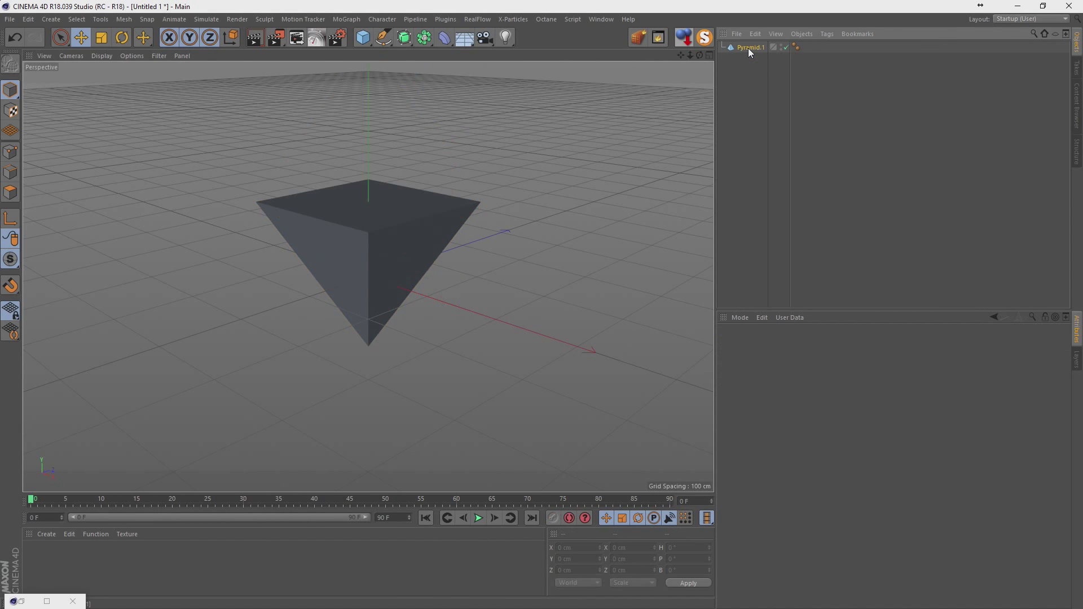
pyautogui.click(749, 49)
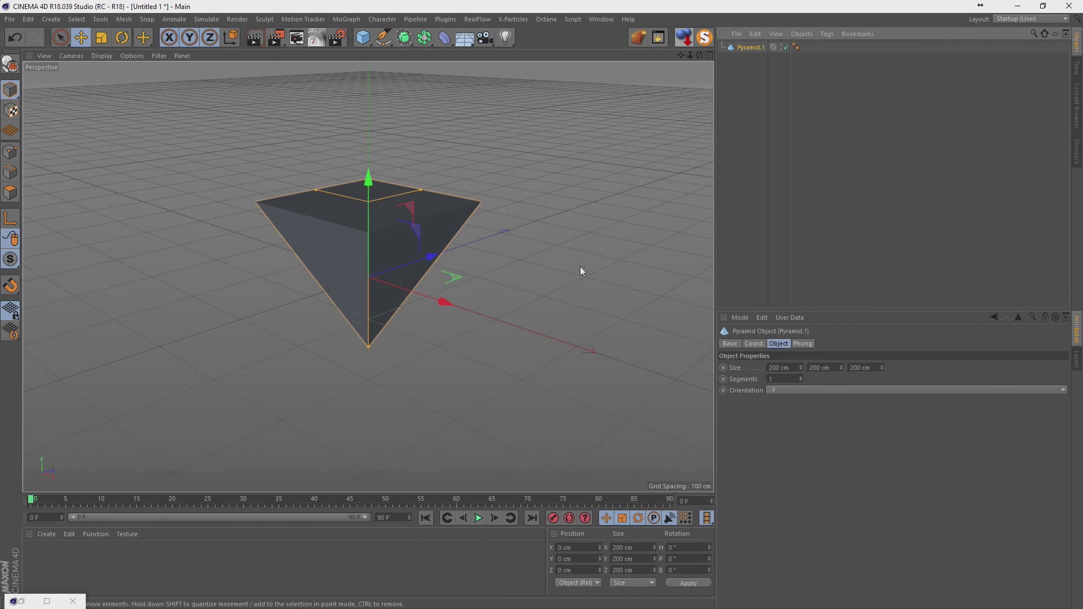
pyautogui.click(404, 37)
pyautogui.click(425, 38)
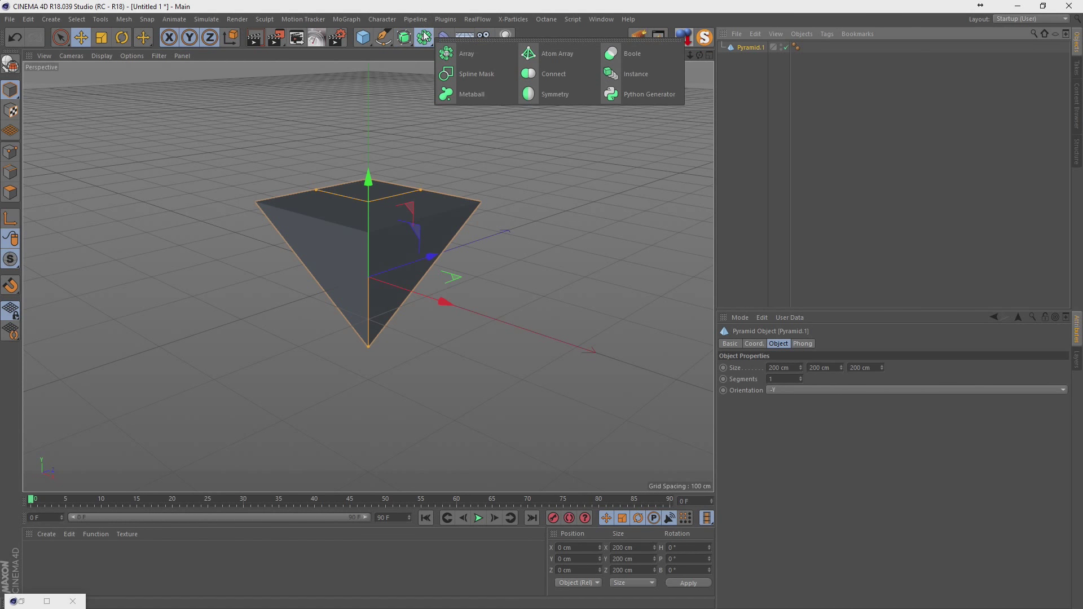
pyautogui.keyDown('alt'); pyautogui.click(539, 91); pyautogui.keyUp('alt')
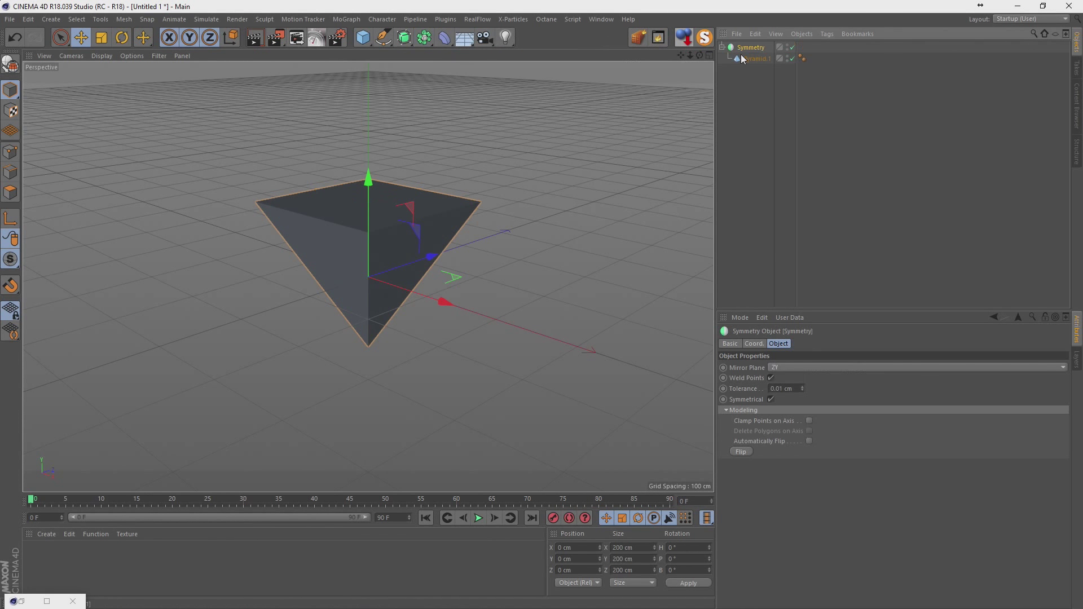
# Set the Symmetry Mirror Plane to XZ
pyautogui.click(794, 368)
pyautogui.click(793, 367)
pyautogui.click(788, 389)
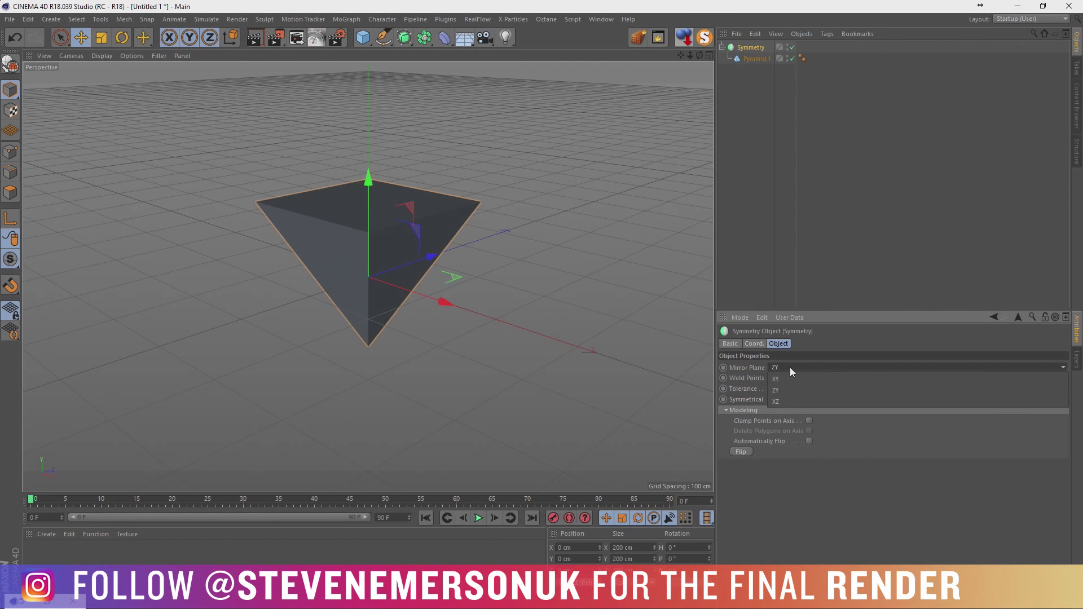
pyautogui.click(790, 367)
pyautogui.click(781, 400)
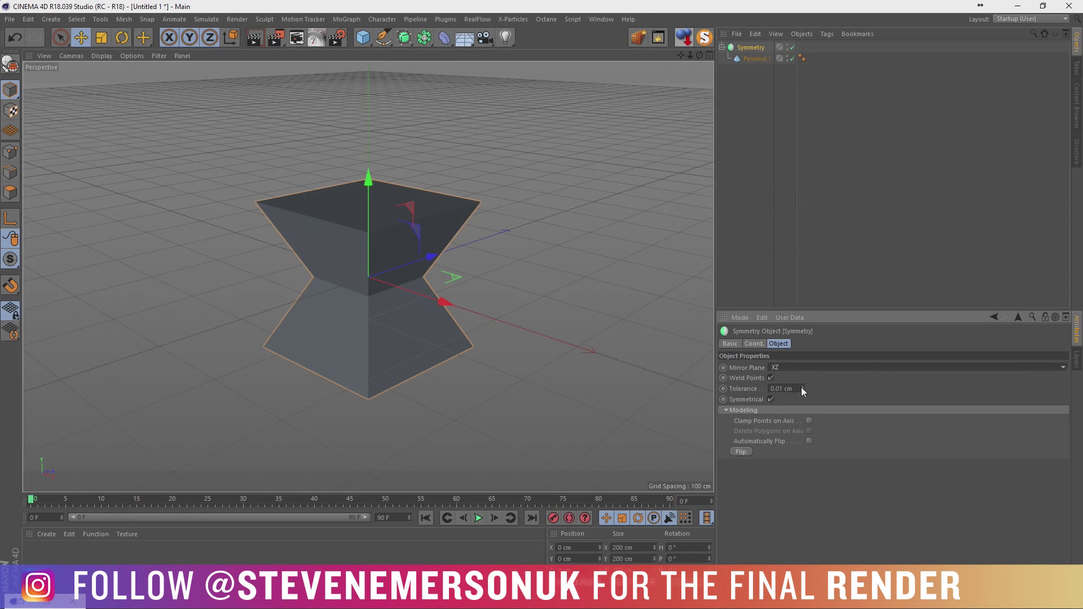
pyautogui.moveTo(368, 180); pyautogui.dragTo(368, 74)
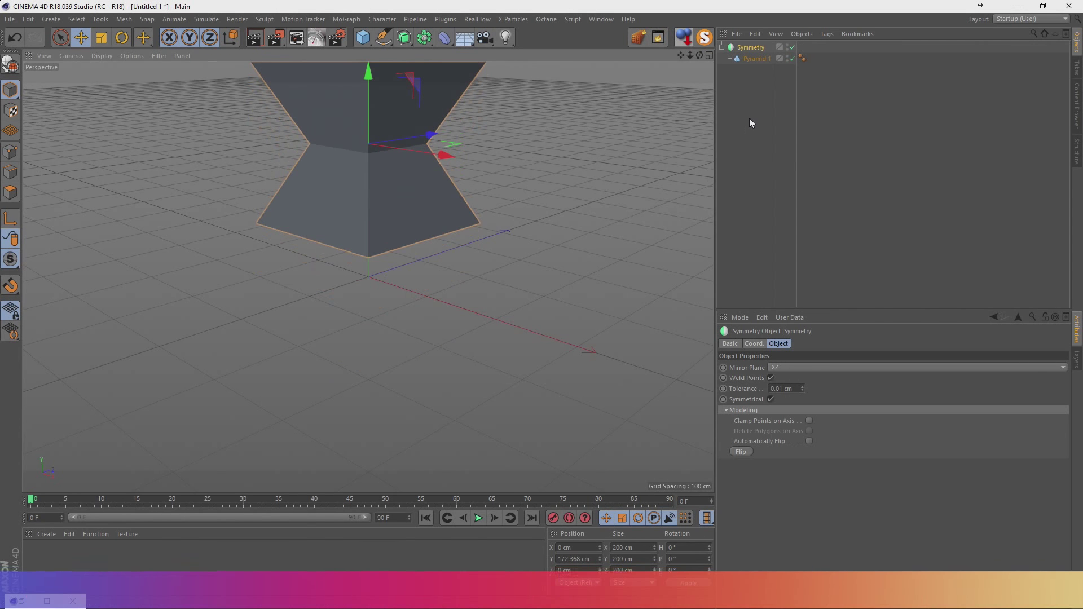
pyautogui.hotkey('ctrl', 'z')
# Move Pyramid.1 into a welded diamond at 36 cm tolerance and duplicate it as Symmetry.1
pyautogui.click(371, 171)
pyautogui.moveTo(371, 171)
pyautogui.mouseDown()
pyautogui.moveTo(367, 205)
pyautogui.moveTo(399, 83)
pyautogui.moveTo(382, 261)
pyautogui.moveTo(398, 246)
pyautogui.mouseUp()
pyautogui.click(750, 47)
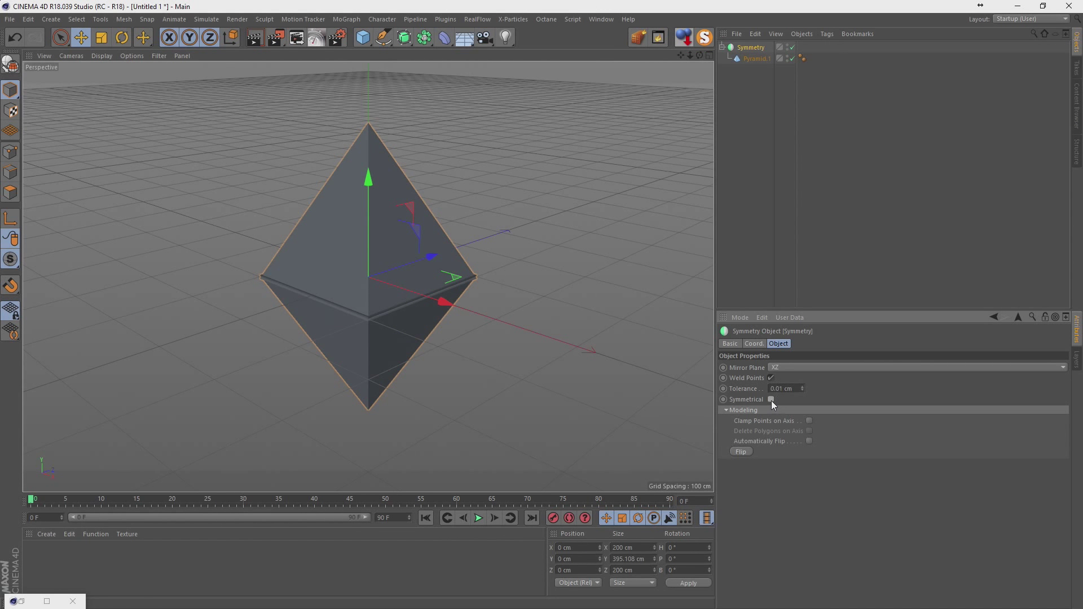
pyautogui.moveTo(802, 389); pyautogui.dragTo(803, 362)
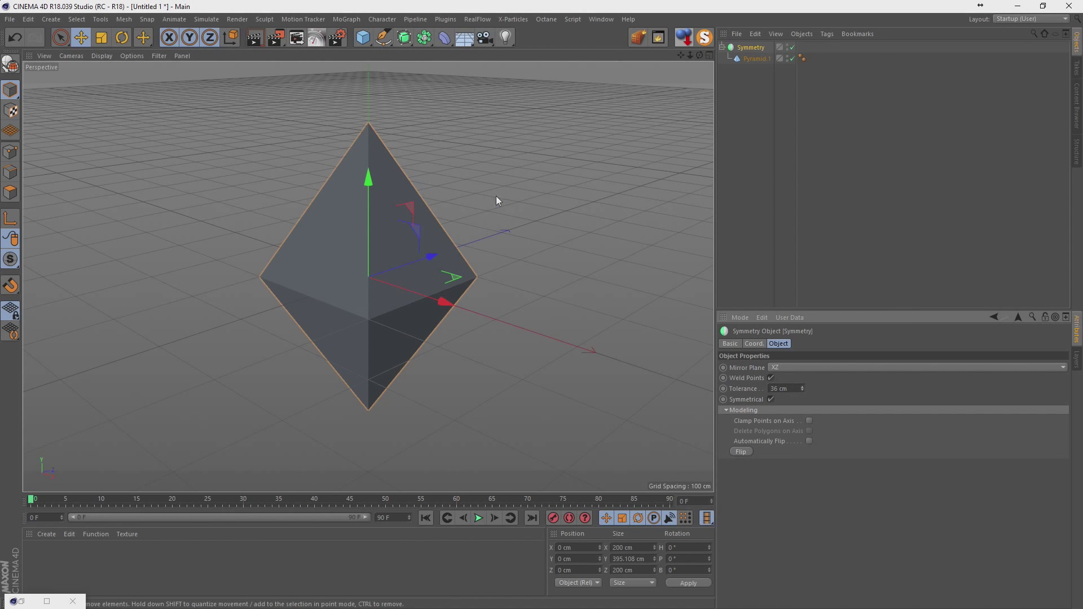
pyautogui.keyDown('ctrl'); pyautogui.moveTo(755, 49); pyautogui.dragTo(755, 113); pyautogui.keyUp('ctrl')
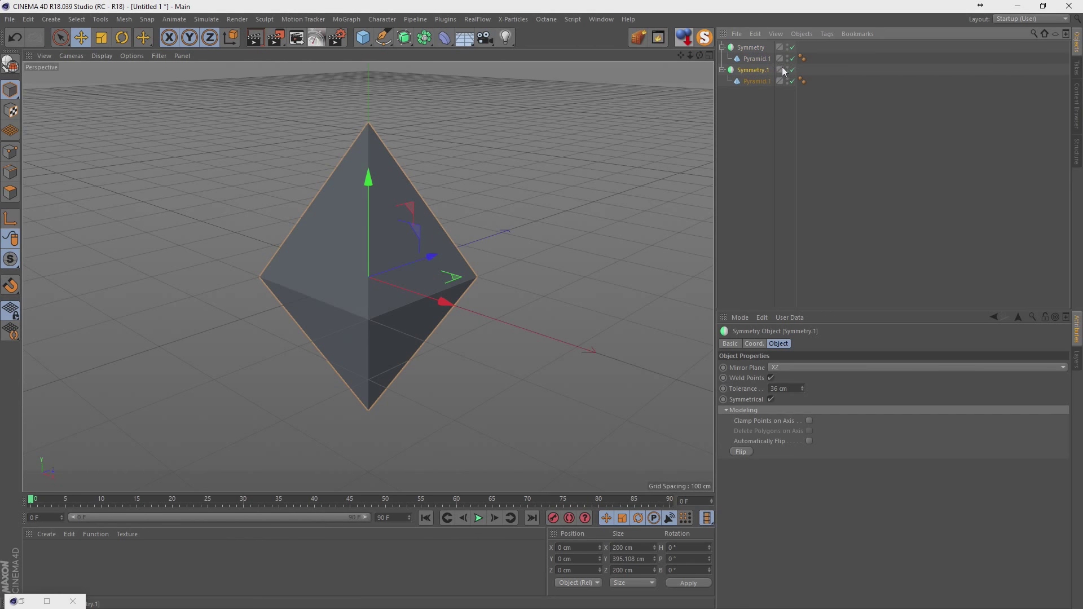
# Disable Symmetry.1 and smooth the diamond with a Subdivision Surface, keeping Pyramid.1 at 5 segments
pyautogui.click(792, 70)
pyautogui.click(750, 47)
pyautogui.keyDown('alt'); pyautogui.click(404, 38); pyautogui.keyUp('alt')
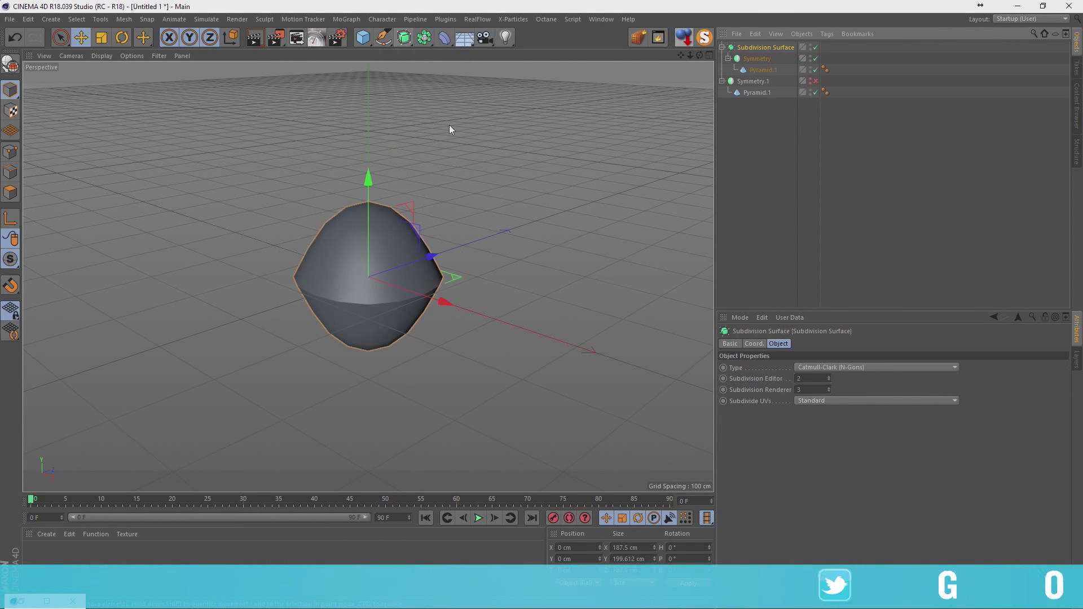
pyautogui.click(765, 70)
pyautogui.click(802, 377)
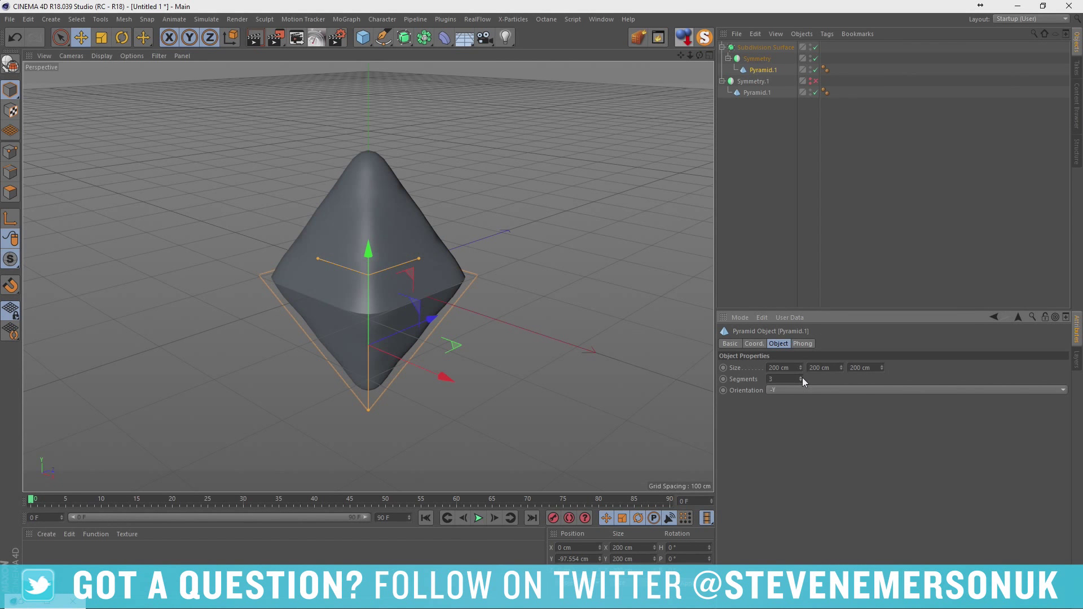
pyautogui.click(801, 377)
pyautogui.click(801, 377)
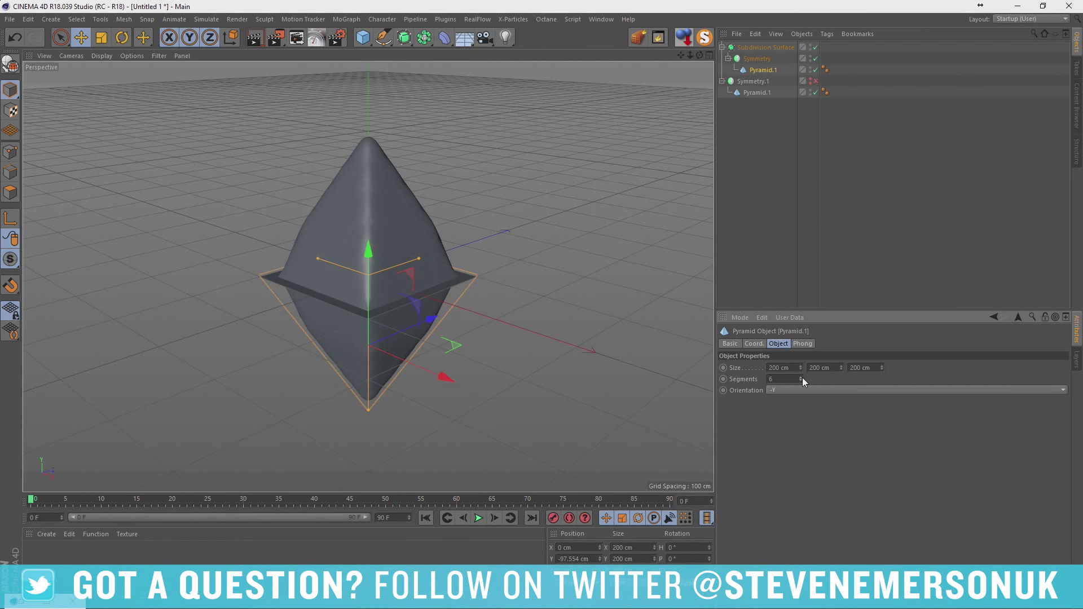
pyautogui.click(804, 381)
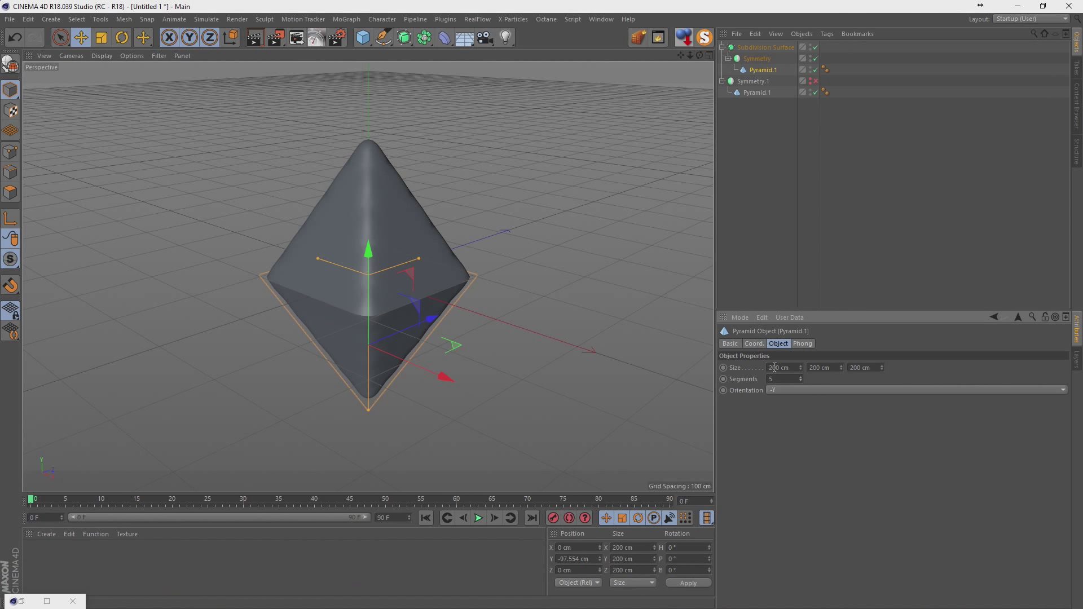
# Set the viewport display to Gouraud Shading (Lines), trying and undoing an extra subdivision
pyautogui.click(772, 160)
pyautogui.click(757, 48)
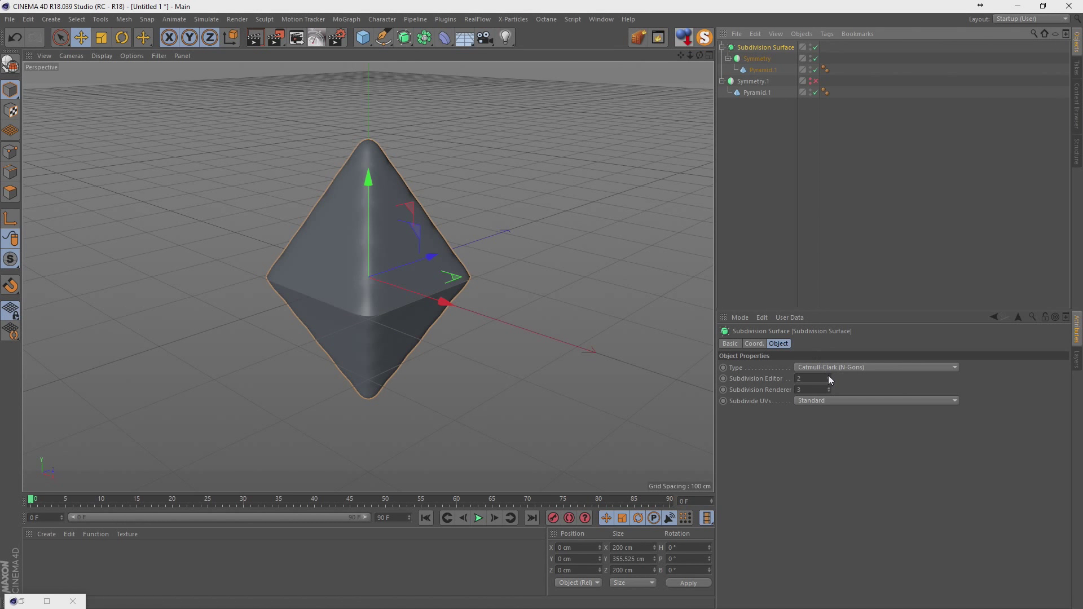
pyautogui.click(102, 55)
pyautogui.click(116, 78)
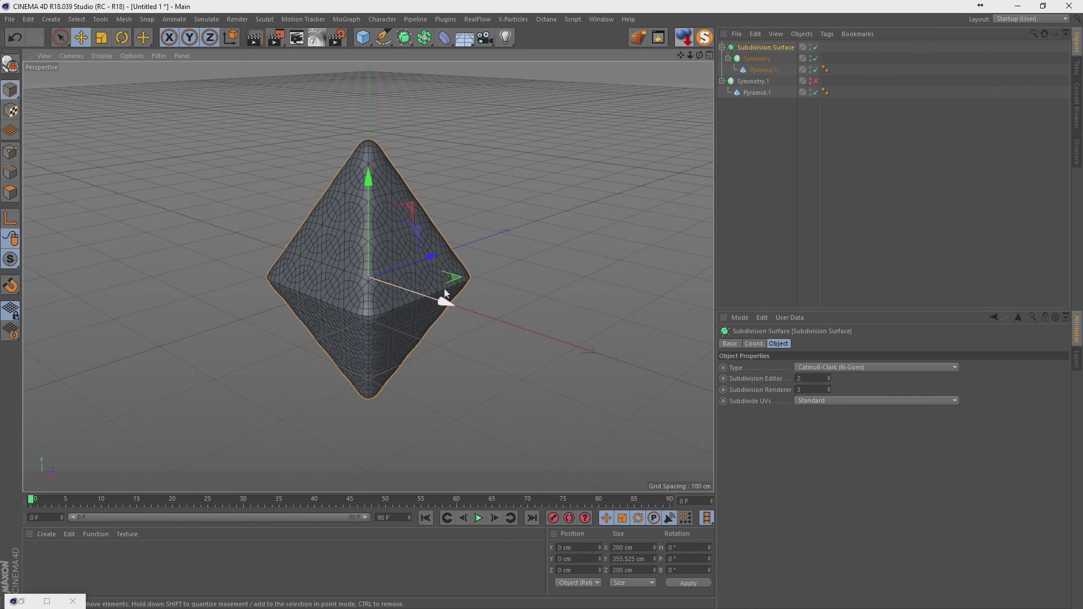
pyautogui.keyDown('alt'); pyautogui.click(403, 38); pyautogui.keyUp('alt')
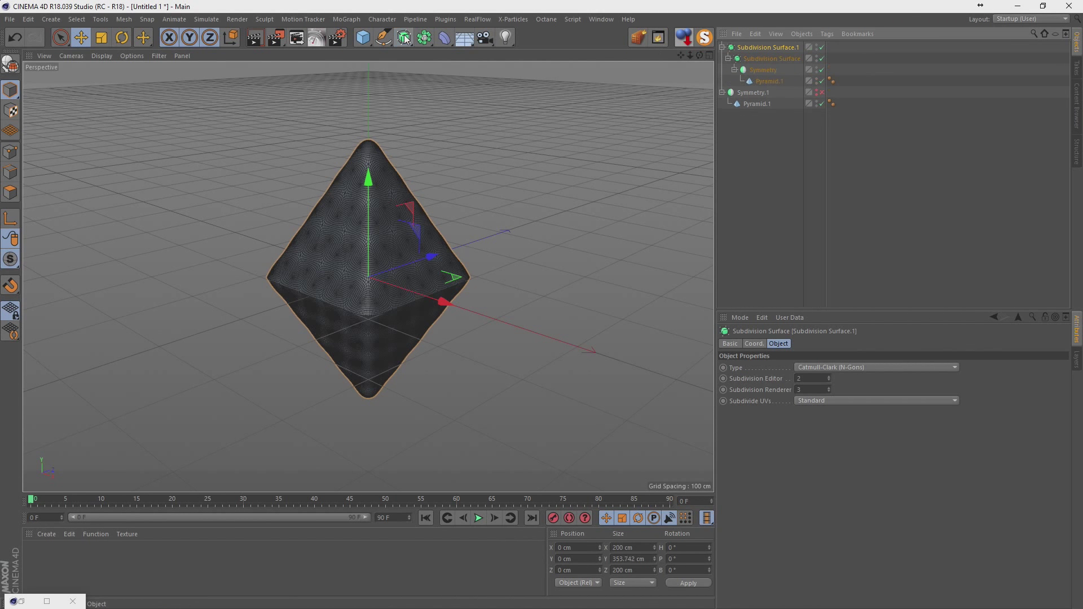
pyautogui.hotkey('ctrl', 'z')
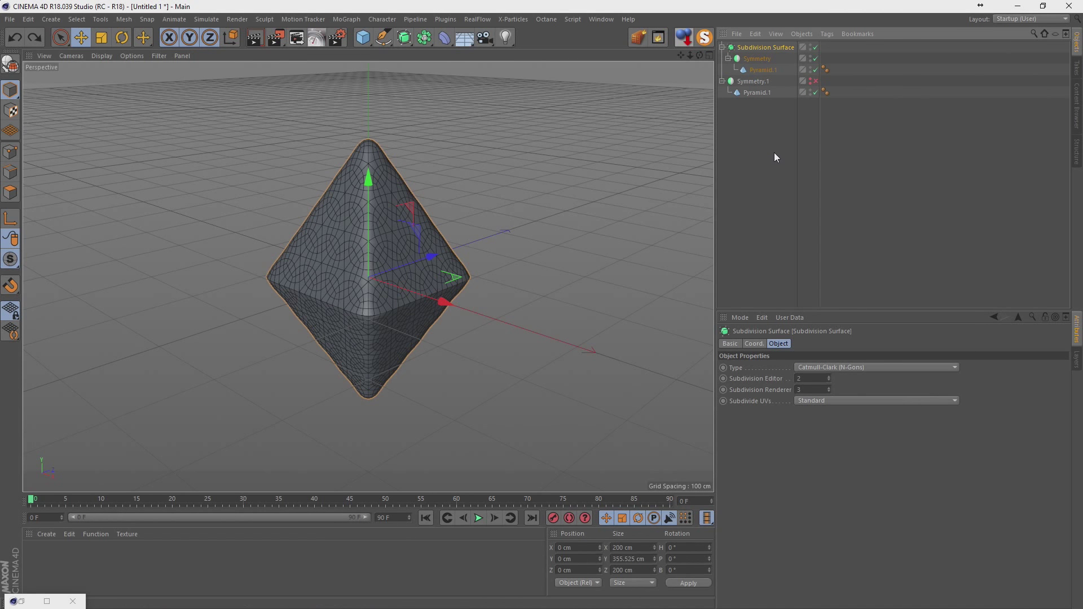
# Try a Dual Graph around the smoothed gem, undo it, and disable the Subdivision Surface
pyautogui.click(449, 21)
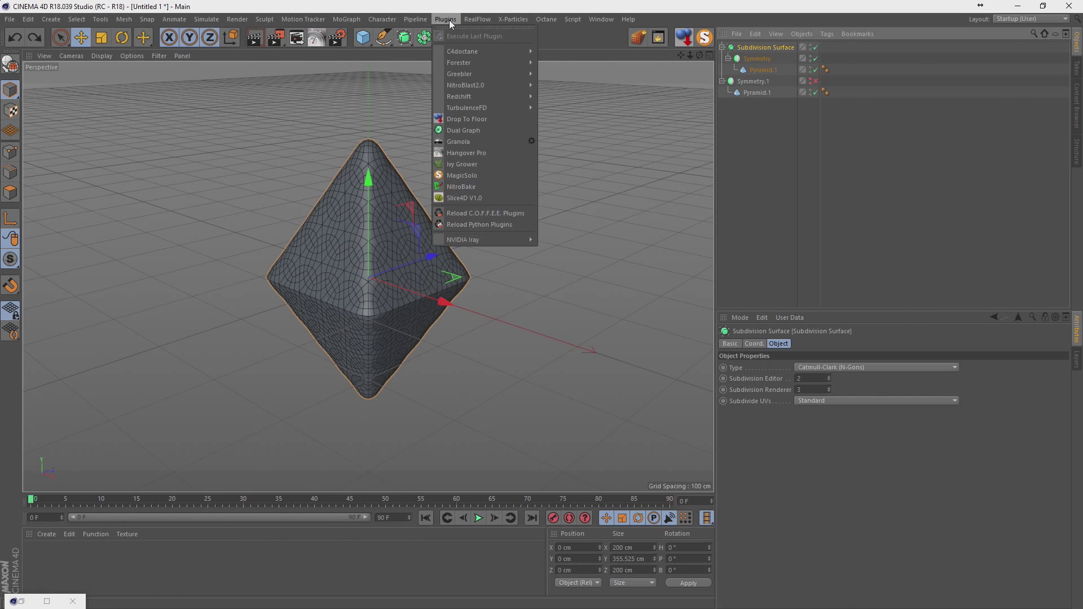
pyautogui.click(476, 130)
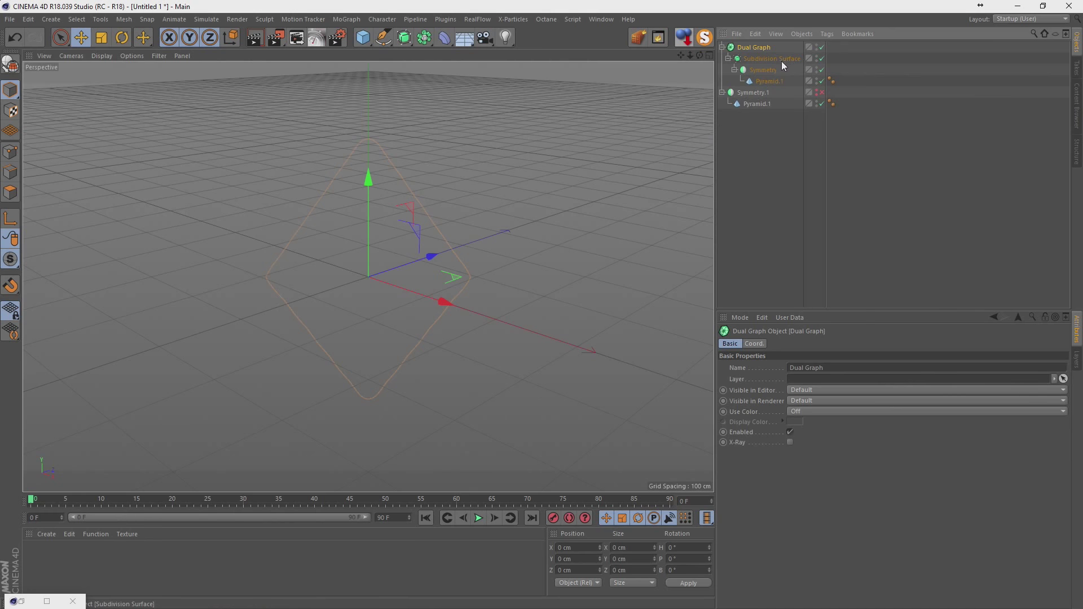
pyautogui.hotkey('ctrl', 'z')
pyautogui.click(759, 59)
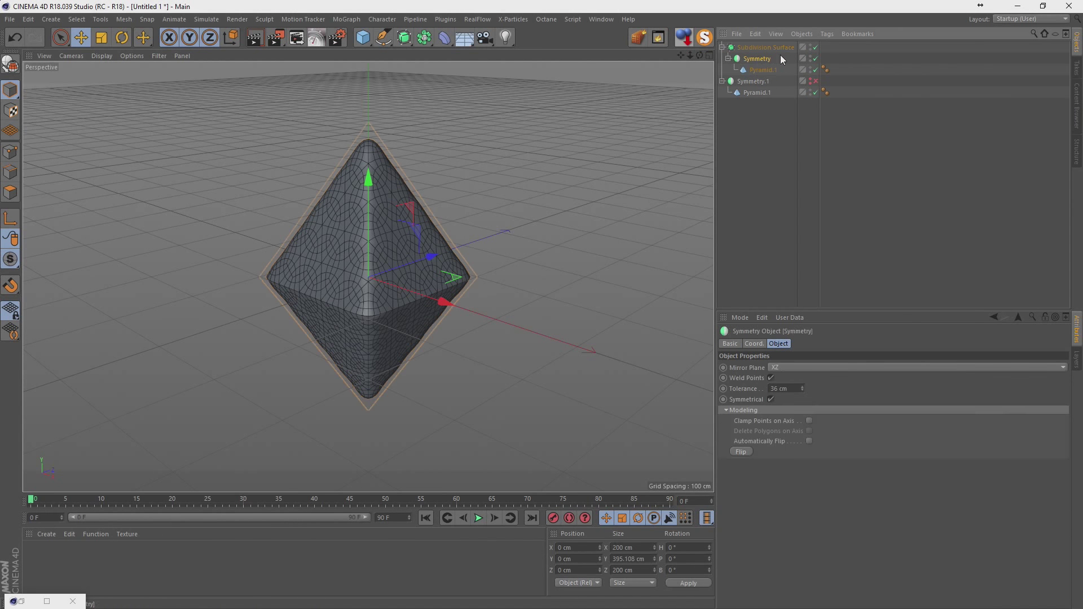
pyautogui.click(816, 47)
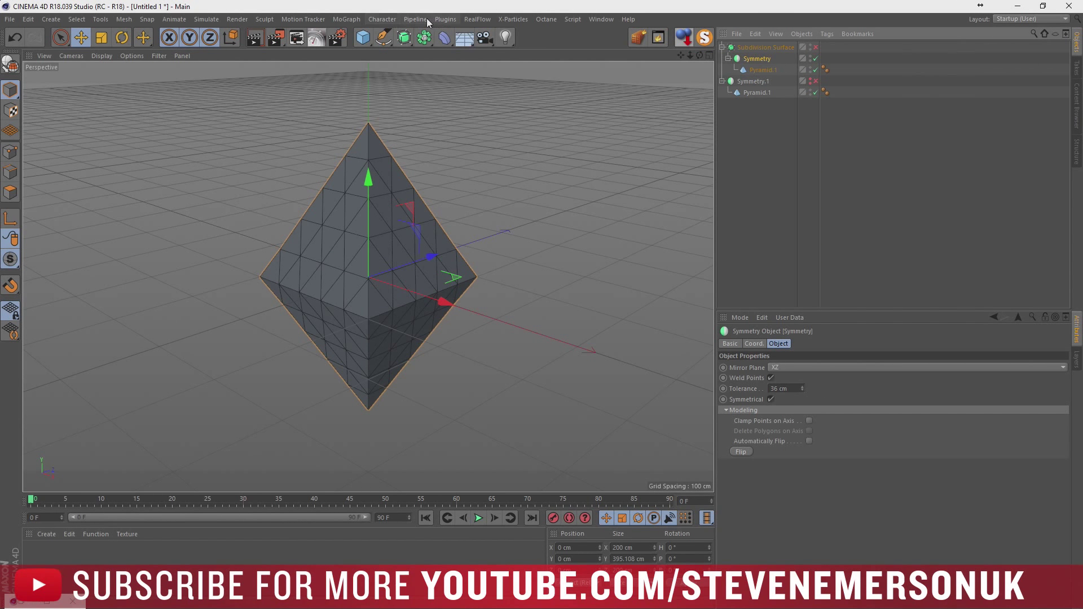
# Wrap Symmetry in a top-level Dual Graph and delete the Subdivision Surface
pyautogui.click(445, 20)
pyautogui.click(460, 130)
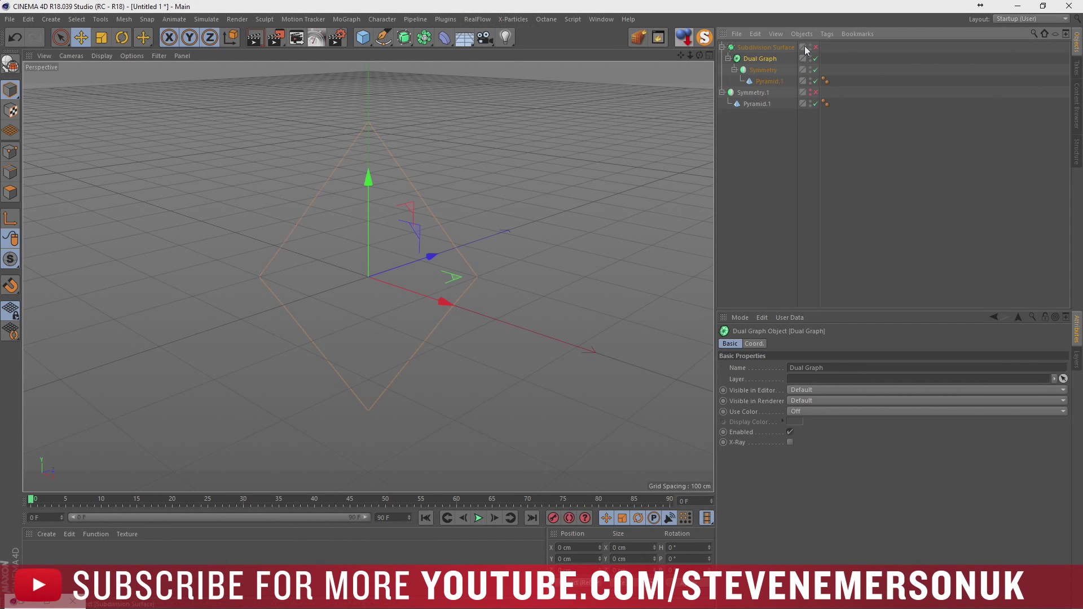
pyautogui.click(766, 69)
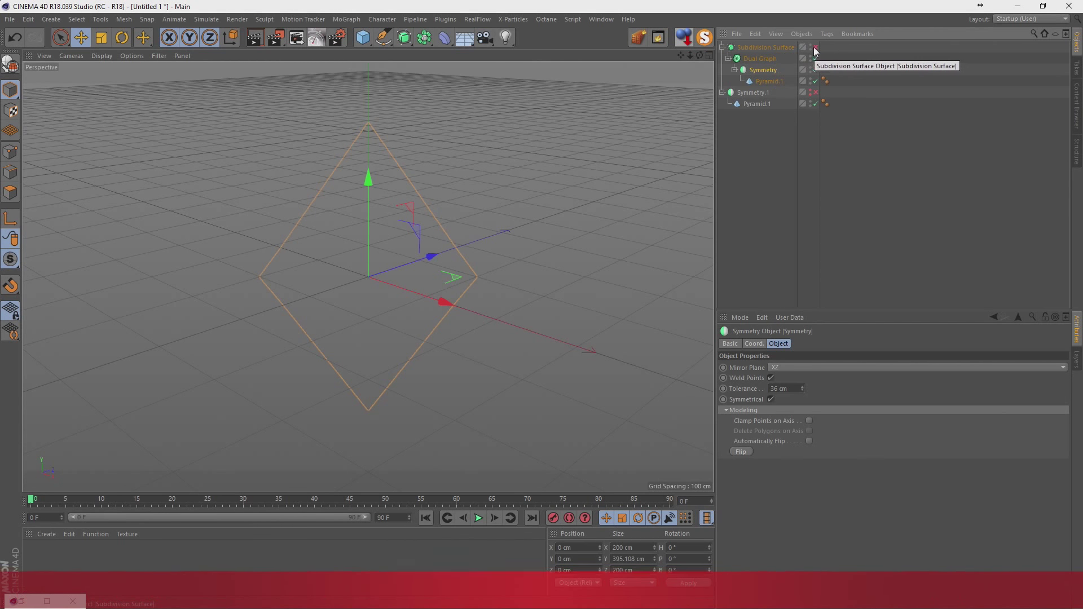
pyautogui.click(765, 59)
pyautogui.moveTo(765, 57); pyautogui.dragTo(751, 42)
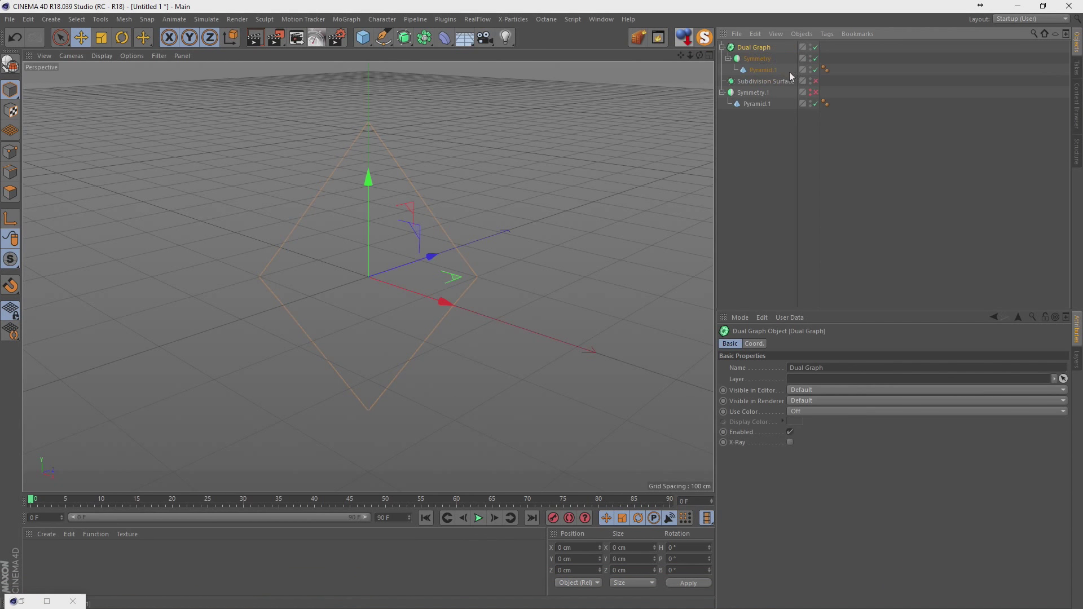
pyautogui.click(781, 80)
pyautogui.press('Delete')
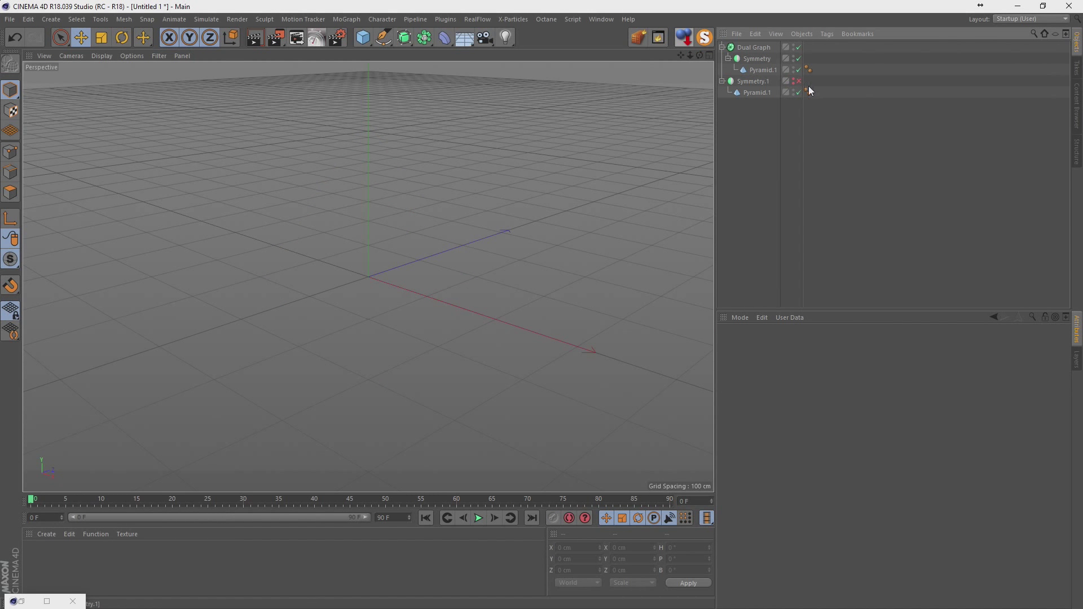
# Delete the Dual Graph and place Symmetry above Symmetry.1 in the hierarchy
pyautogui.click(799, 47)
pyautogui.moveTo(756, 59); pyautogui.dragTo(753, 124)
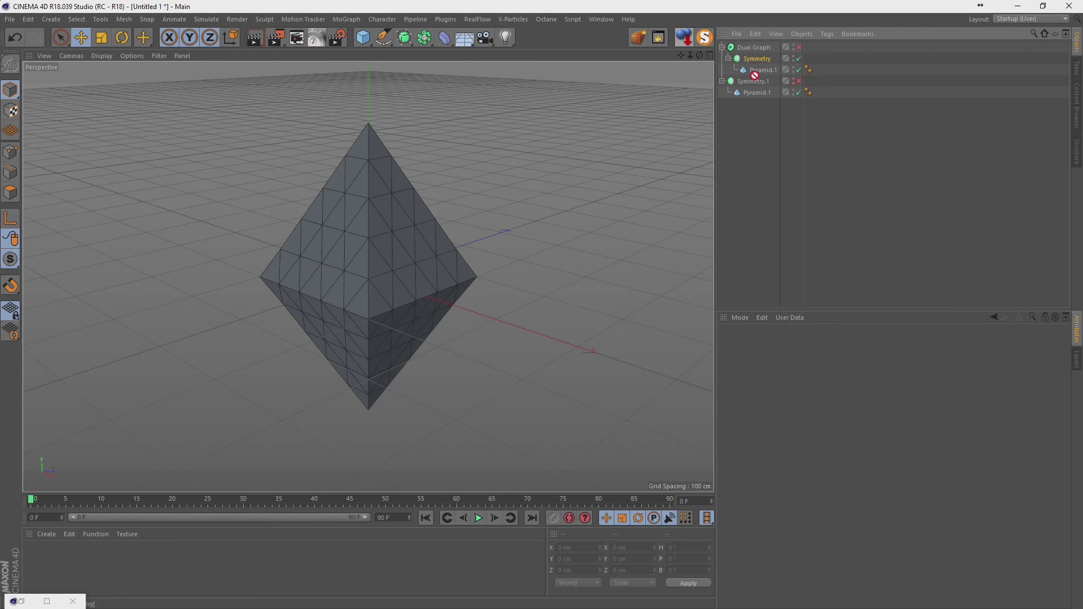
pyautogui.click(753, 47)
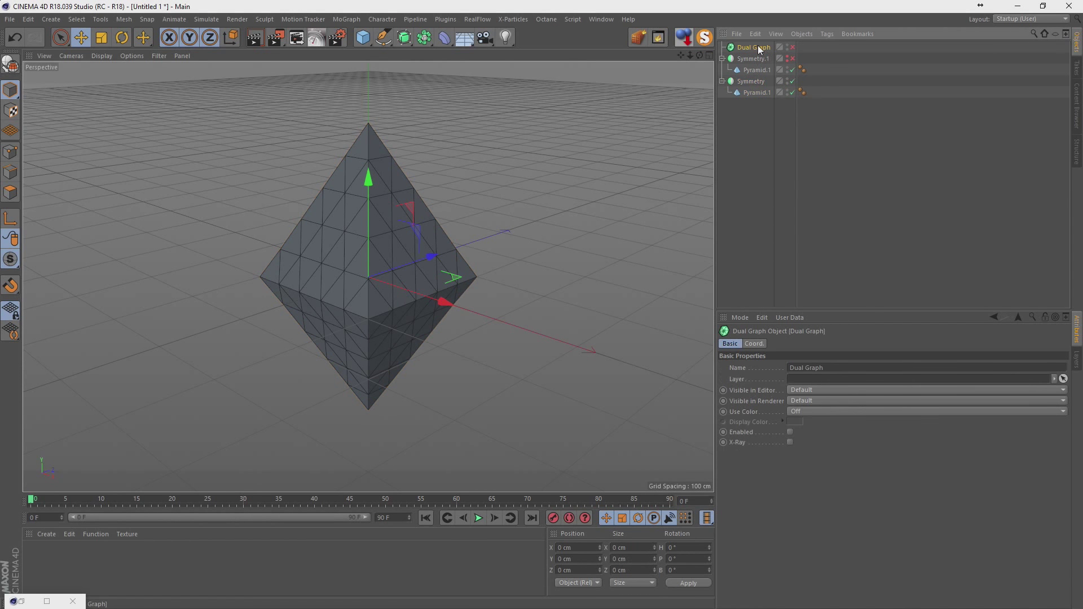
pyautogui.press('Delete')
pyautogui.moveTo(751, 48); pyautogui.dragTo(752, 84)
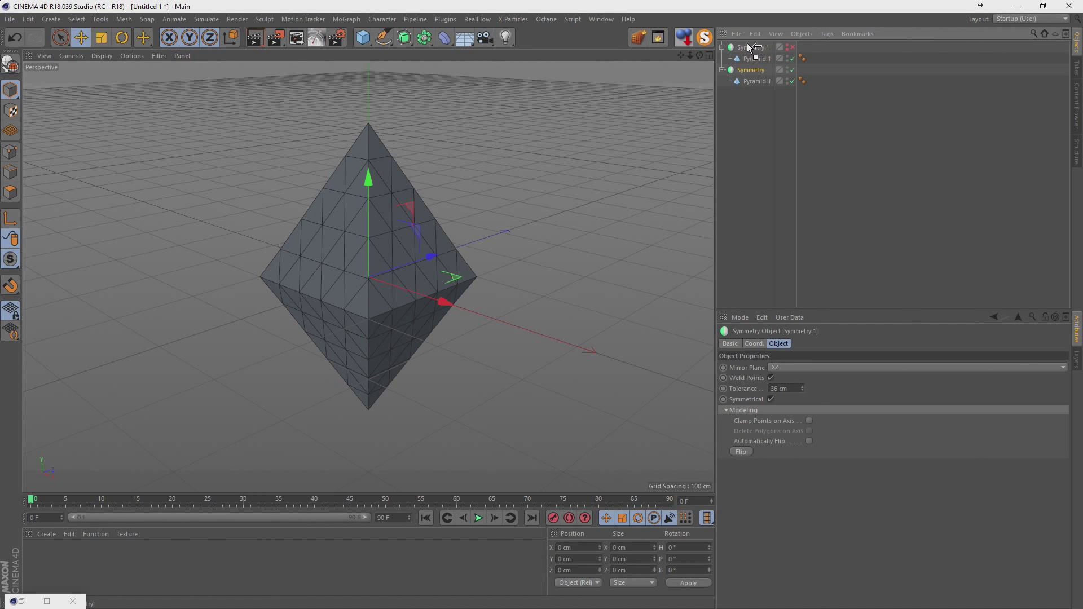
pyautogui.click(751, 48)
pyautogui.click(753, 100)
# Raise Symmetry to Y 197.554 cm so the tip rests on the floor, then select Pyramid.1
pyautogui.click(745, 47)
pyautogui.click(757, 59)
pyautogui.click(746, 48)
pyautogui.click(684, 37)
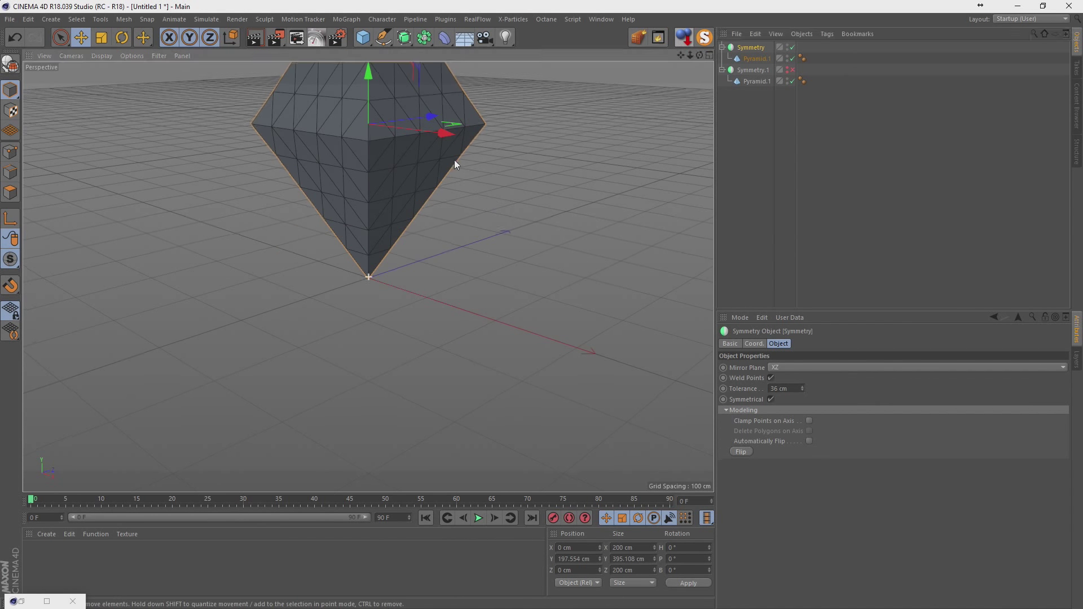
pyautogui.moveTo(455, 160)
pyautogui.keyDown('alt'); pyautogui.mouseDown(button='middle')
pyautogui.moveTo(455, 307)
pyautogui.moveTo(470, 279)
pyautogui.mouseUp(button='middle'); pyautogui.keyUp('alt')
pyautogui.click(748, 131)
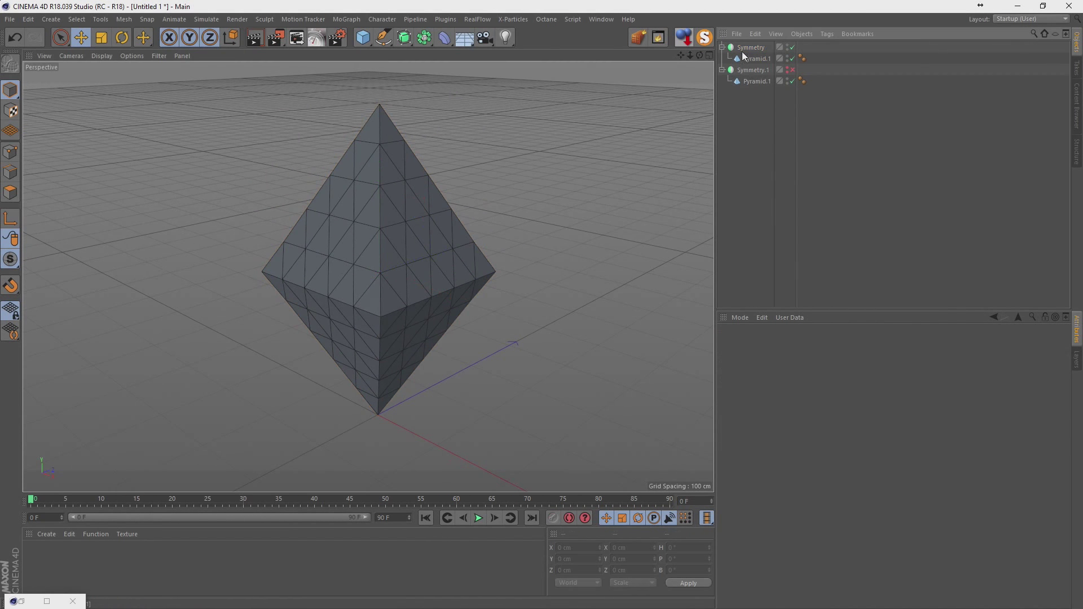
pyautogui.click(743, 47)
pyautogui.click(756, 59)
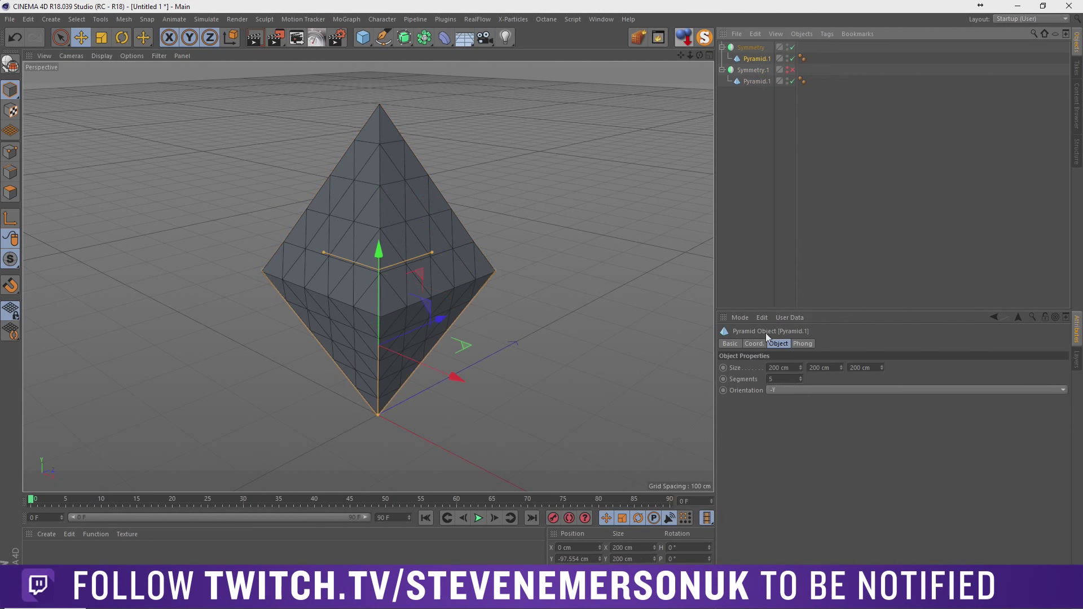
# Set Pyramid.1 to 1 segment and duplicate Symmetry as Symmetry.2, disabling the original
pyautogui.click(801, 382)
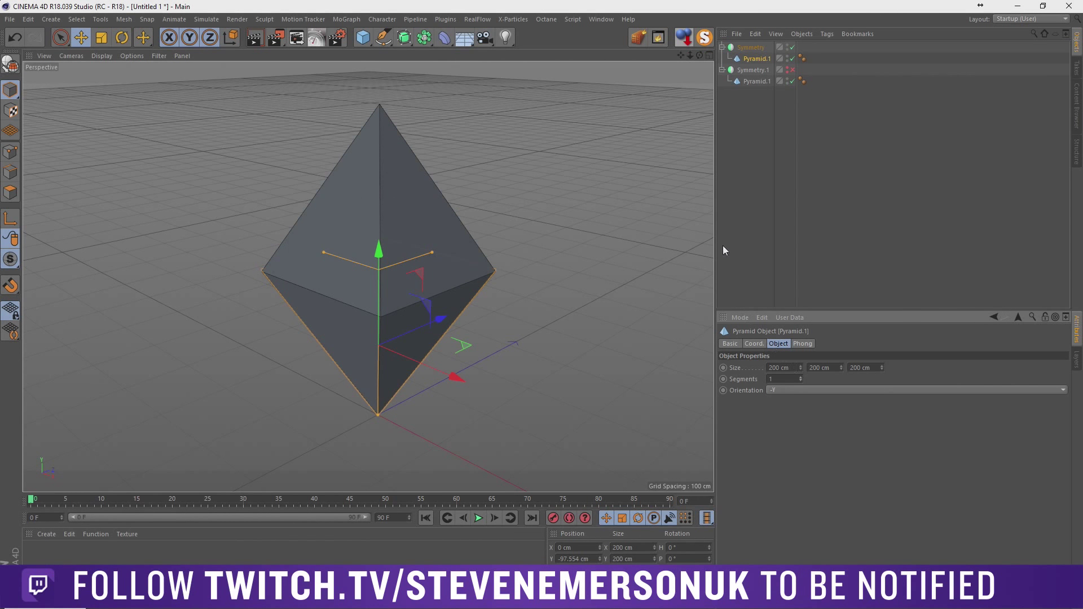
pyautogui.click(750, 48)
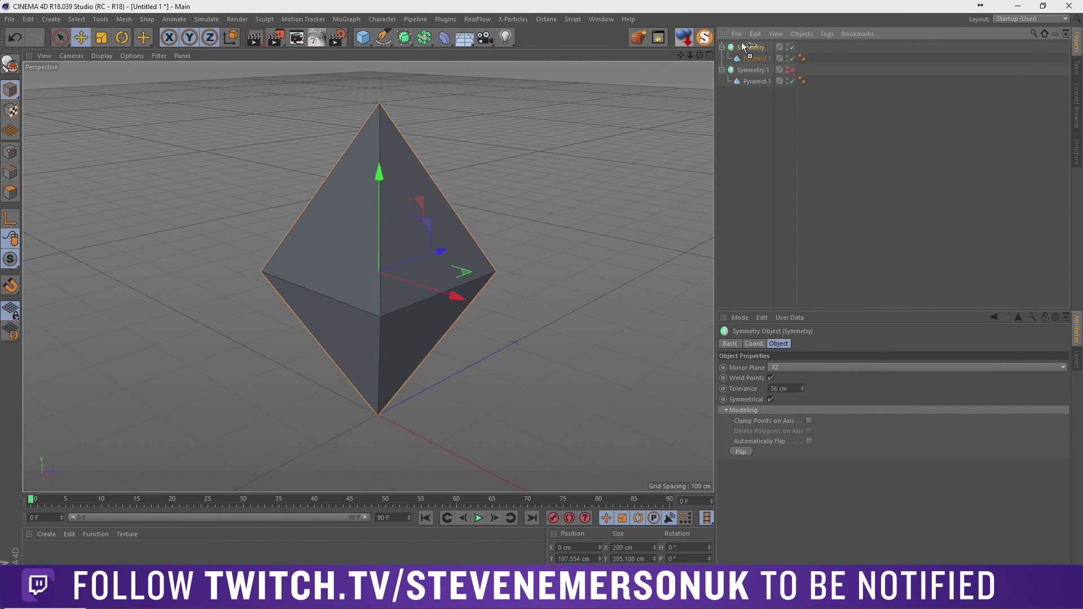
pyautogui.keyDown('ctrl'); pyautogui.moveTo(743, 47); pyautogui.dragTo(745, 45); pyautogui.keyUp('ctrl')
pyautogui.click(792, 70)
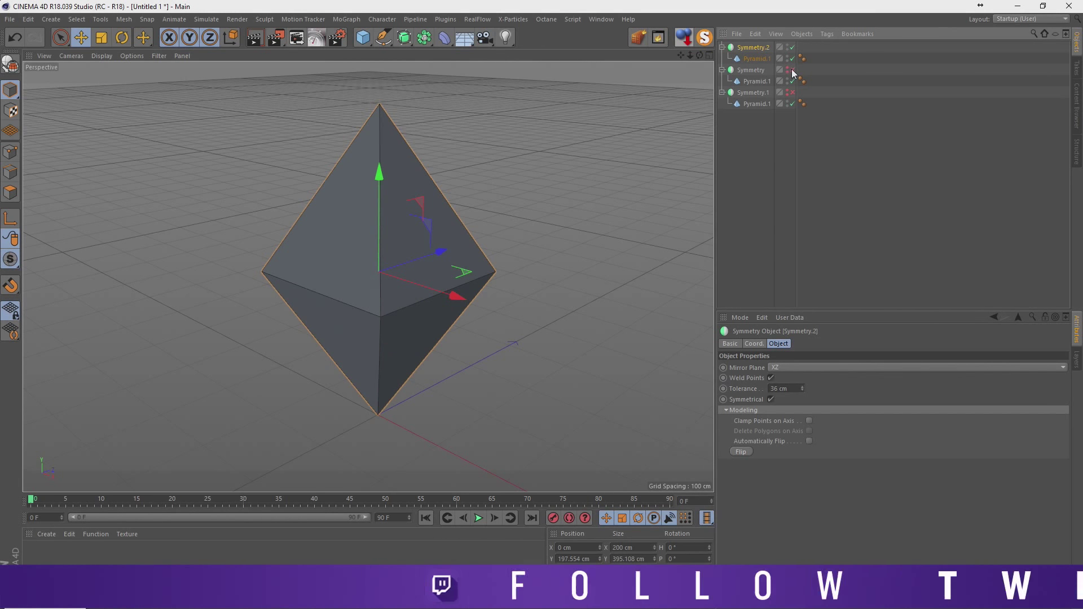
# Collapse the original Symmetry objects and move Symmetry.2's editable Pyramid.1 to the top level
pyautogui.click(722, 92)
pyautogui.click(722, 70)
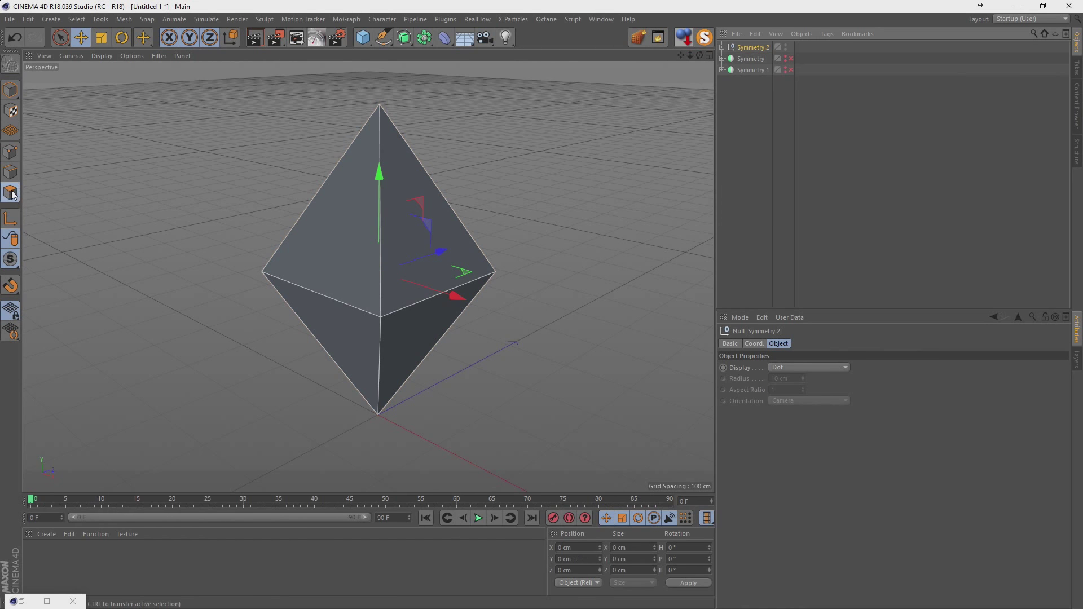
pyautogui.click(11, 152)
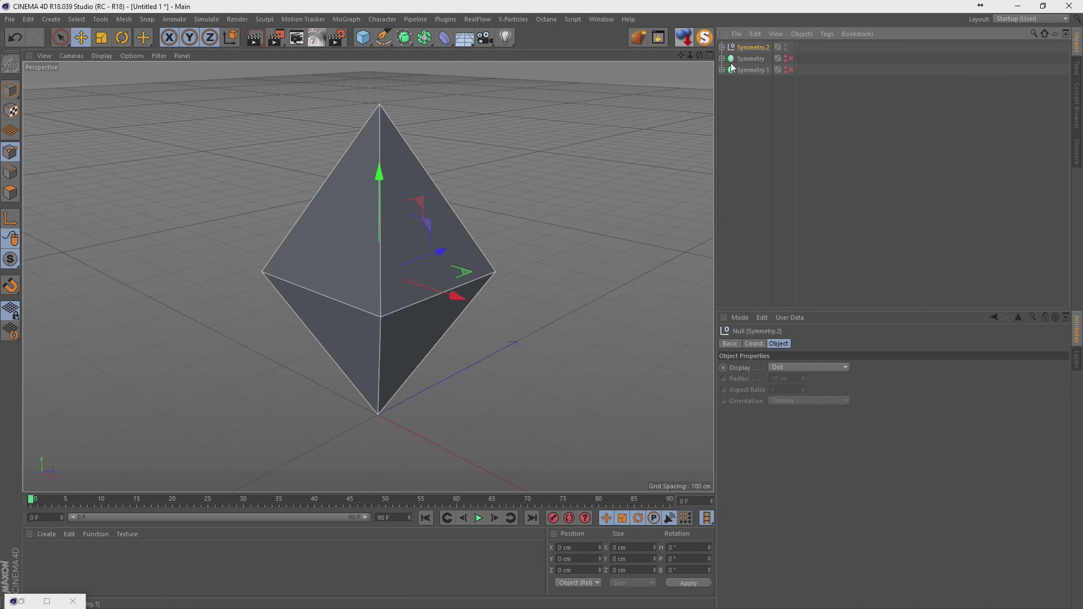
pyautogui.click(722, 47)
pyautogui.moveTo(750, 58); pyautogui.dragTo(746, 46)
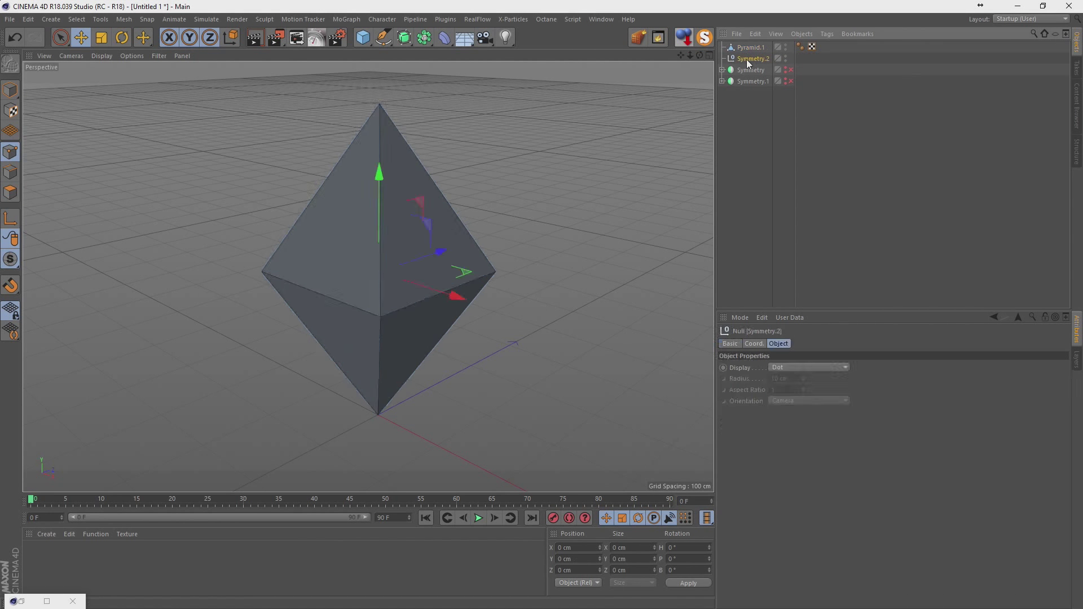
# Delete the Symmetry.2 null and inset every face separately with Extrude Inner, Preserve Groups off
pyautogui.press('Delete')
pyautogui.rightClick(265, 272)
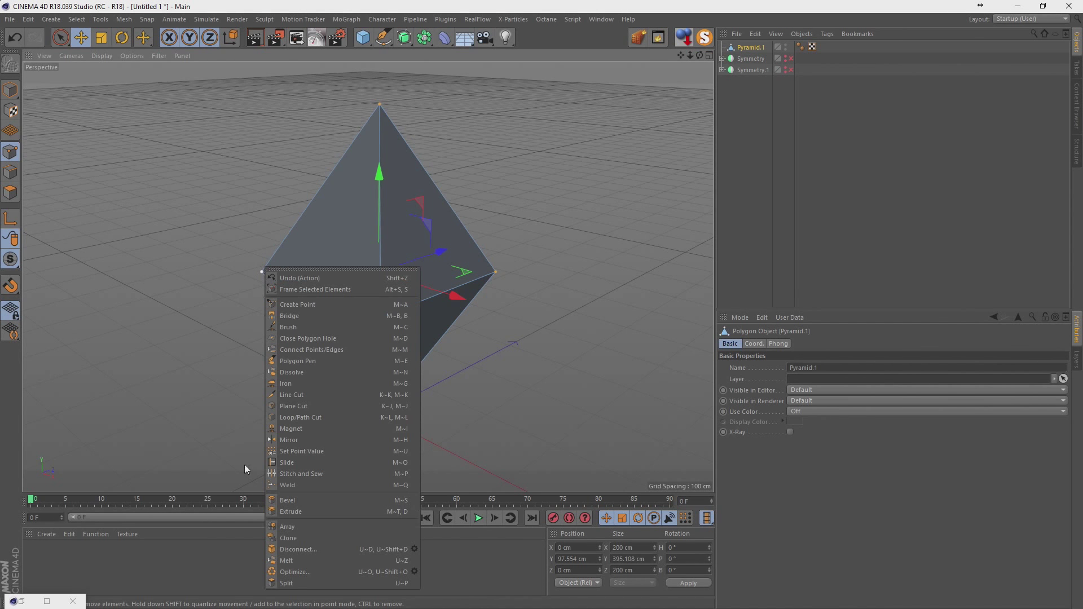
pyautogui.click(299, 567)
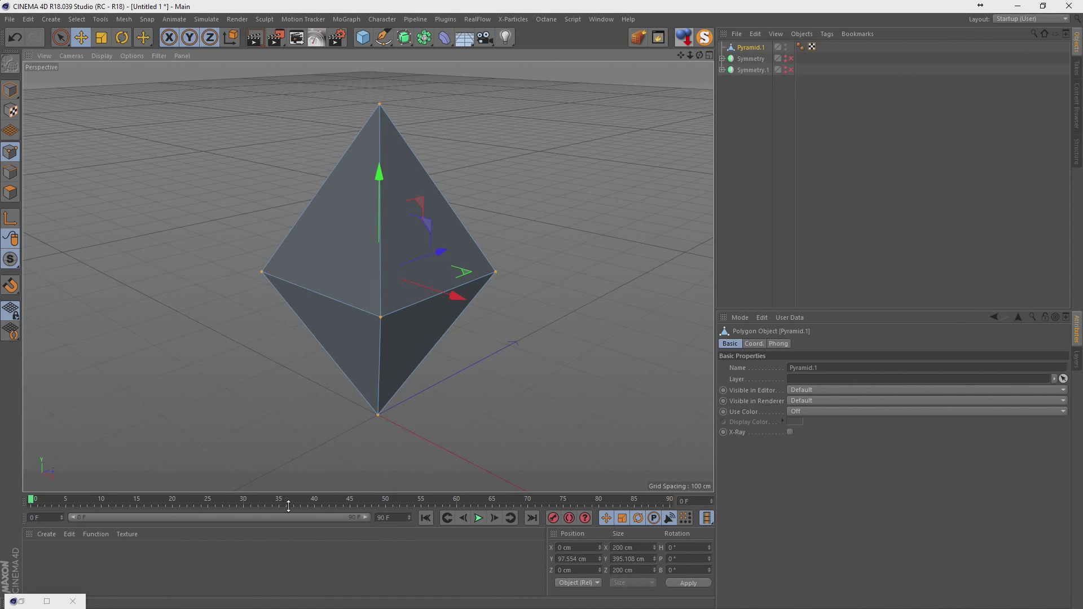
pyautogui.click(14, 191)
pyautogui.hotkey('ctrl', 'a')
pyautogui.rightClick(347, 246)
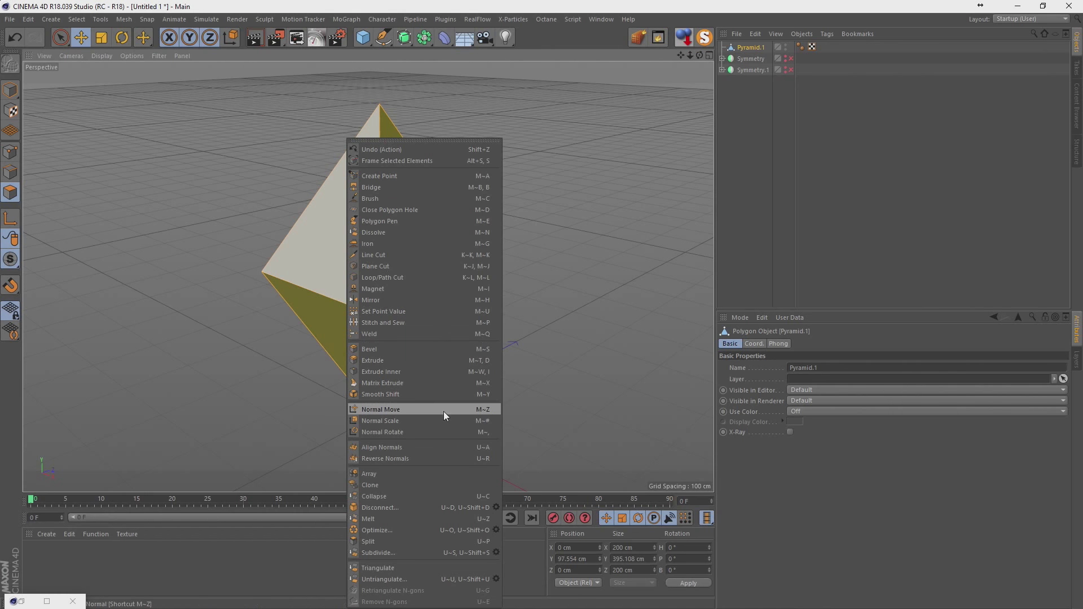
pyautogui.click(448, 374)
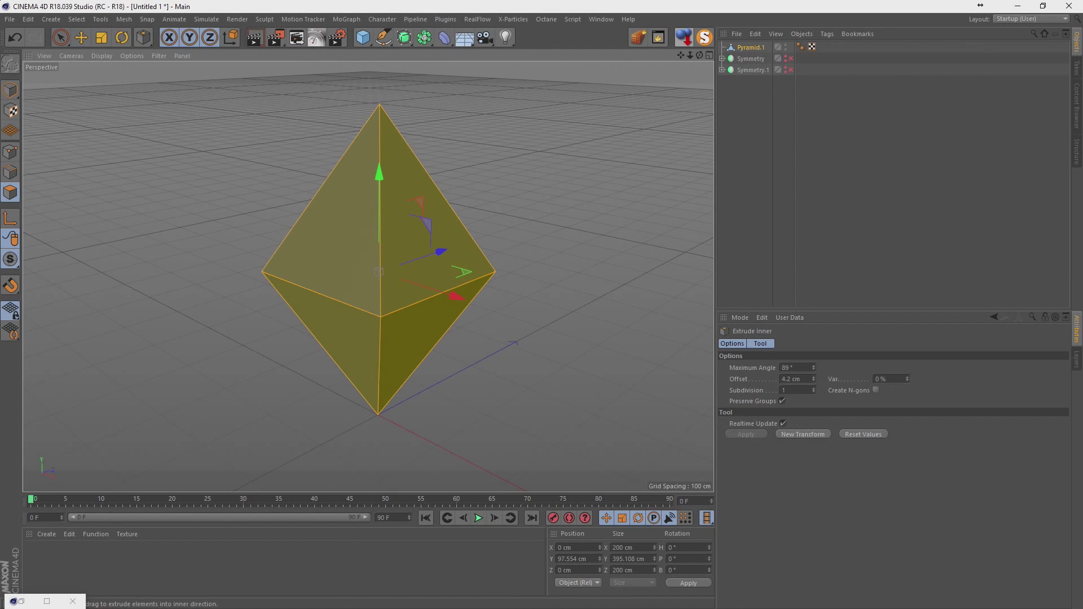
pyautogui.moveTo(354, 283); pyautogui.dragTo(310, 286)
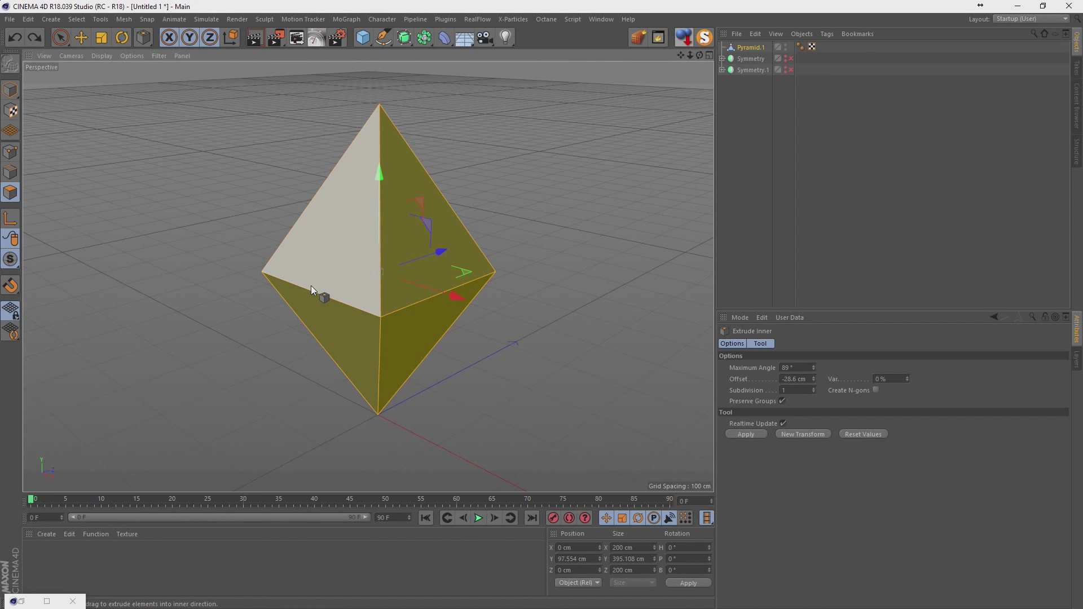
pyautogui.rightClick(316, 256)
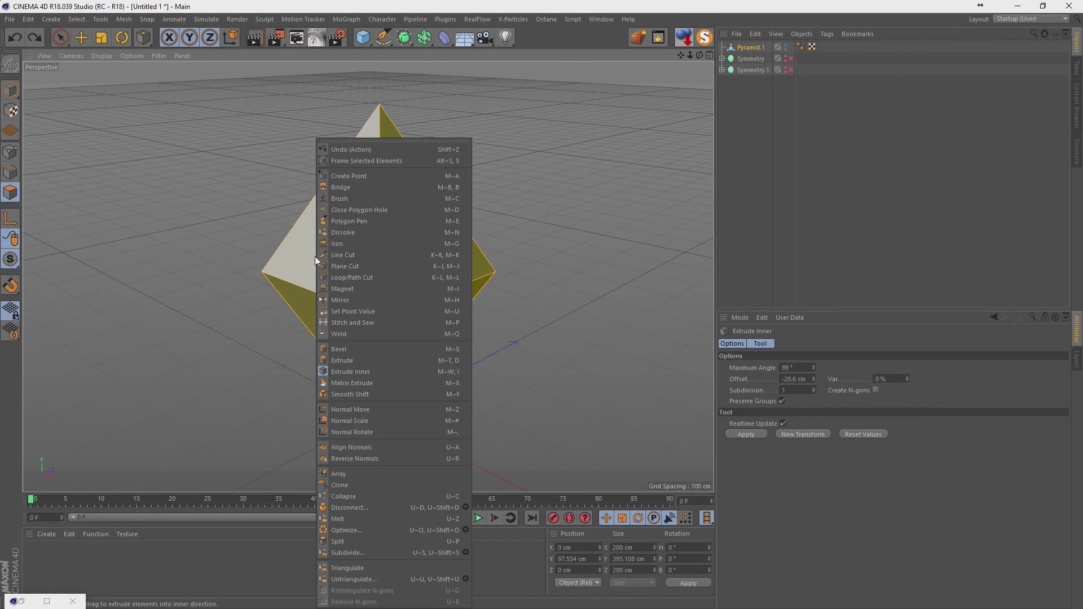
pyautogui.click(782, 401)
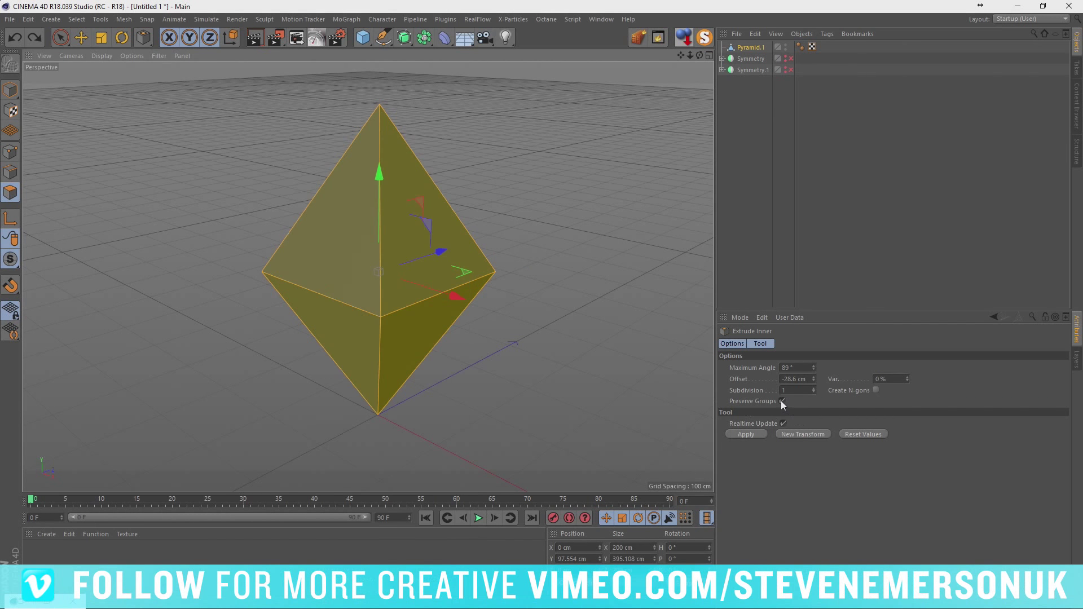
pyautogui.moveTo(383, 270); pyautogui.dragTo(429, 269)
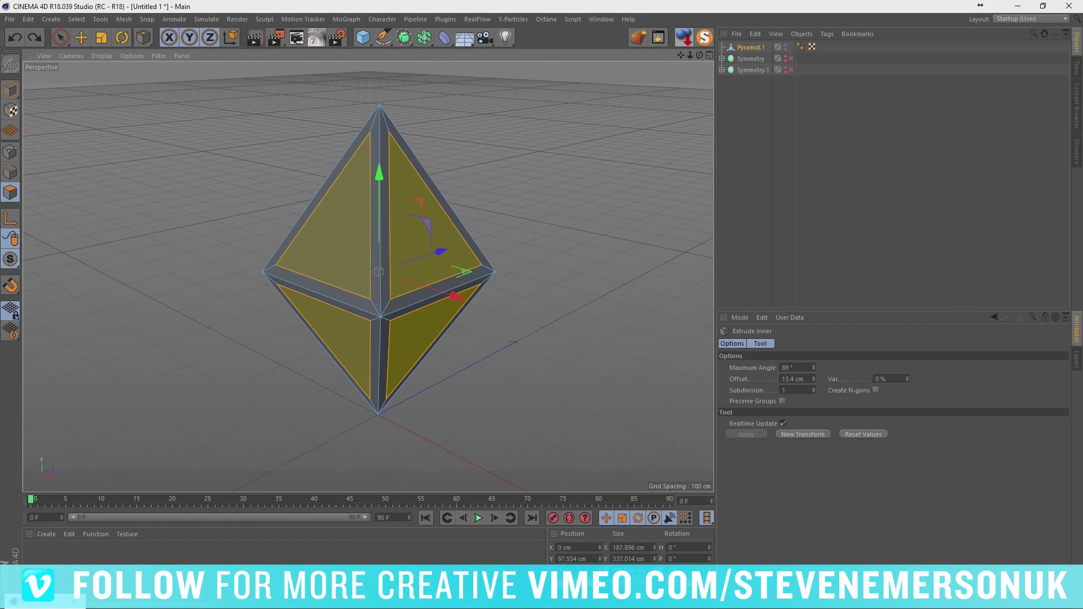
# Extrude the inset faces inward to -19.8 cm and delete the inner polygons
pyautogui.rightClick(408, 252)
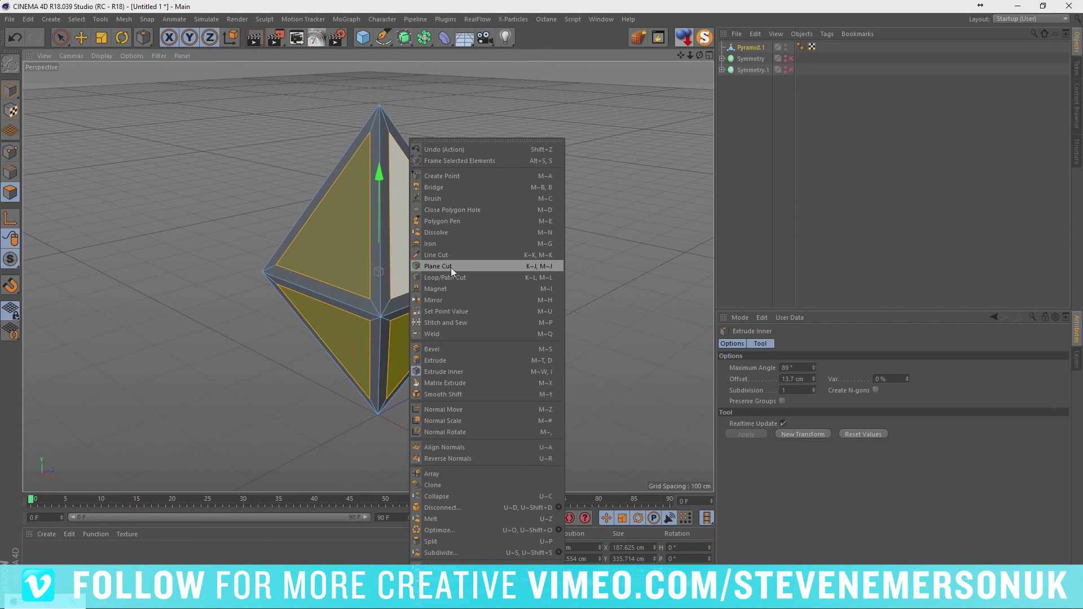
pyautogui.click(445, 360)
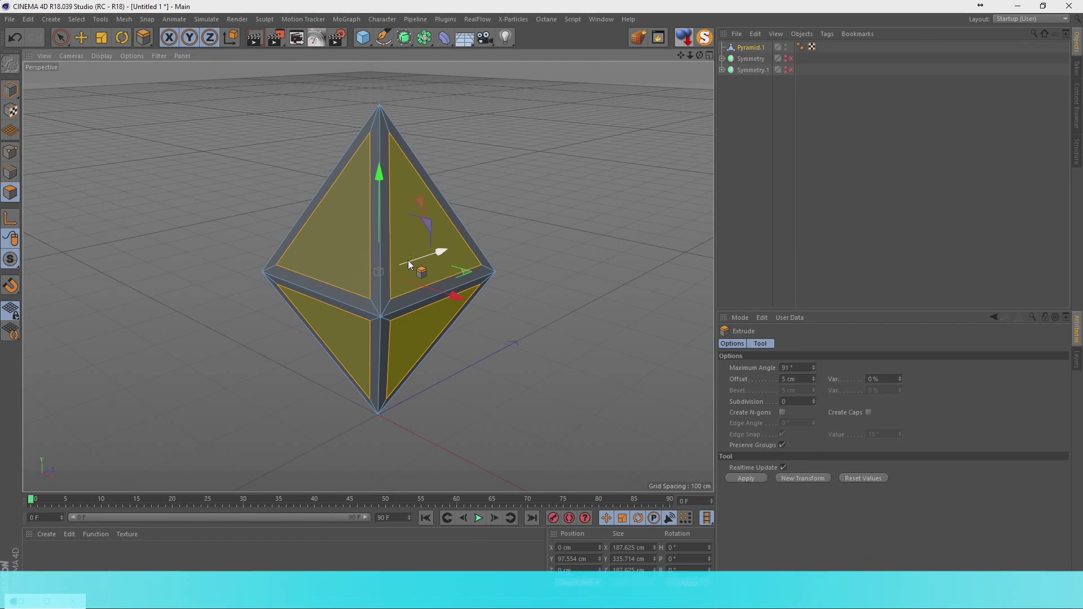
pyautogui.moveTo(441, 255)
pyautogui.mouseDown()
pyautogui.moveTo(420, 192)
pyautogui.moveTo(419, 201)
pyautogui.moveTo(407, 185)
pyautogui.mouseUp()
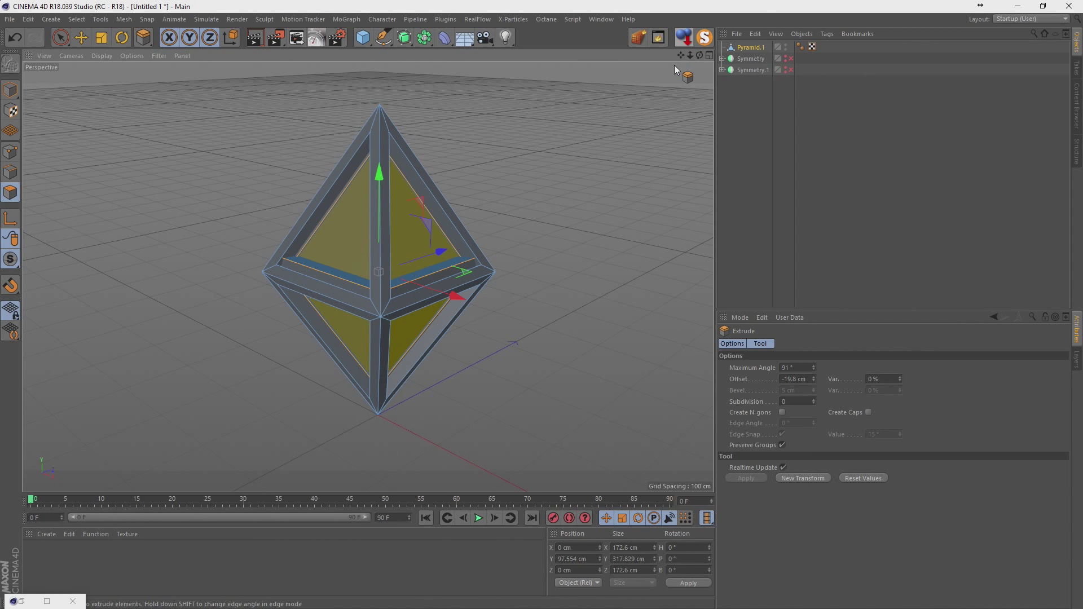
pyautogui.hotkey('ctrl', 'shift', 'a')
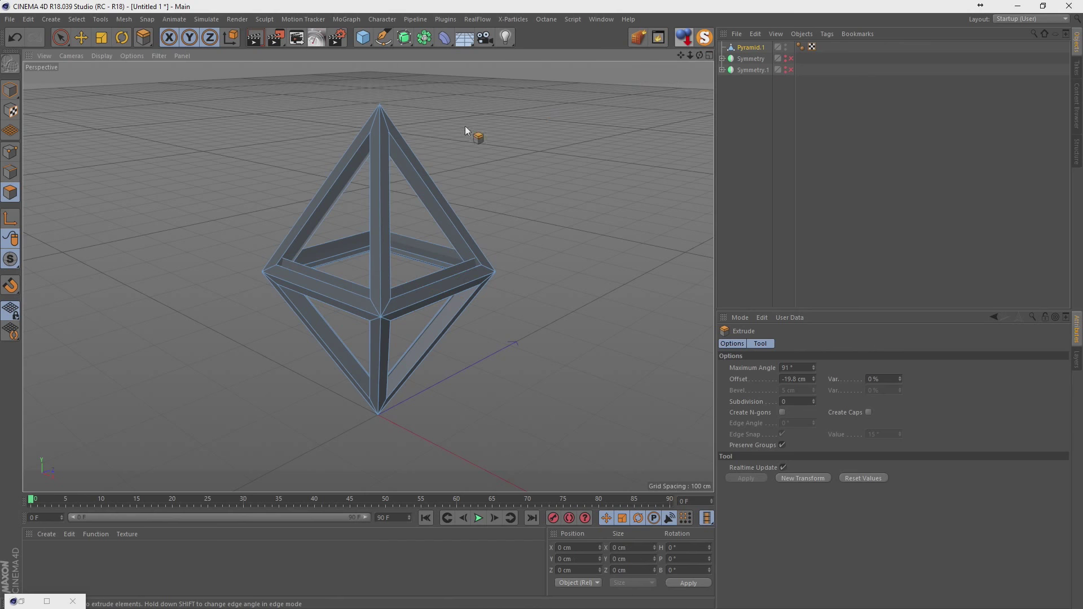
pyautogui.moveTo(384, 164)
pyautogui.keyDown('alt'); pyautogui.mouseDown()
pyautogui.moveTo(233, 192)
pyautogui.moveTo(334, 208)
pyautogui.mouseUp(); pyautogui.keyUp('alt')
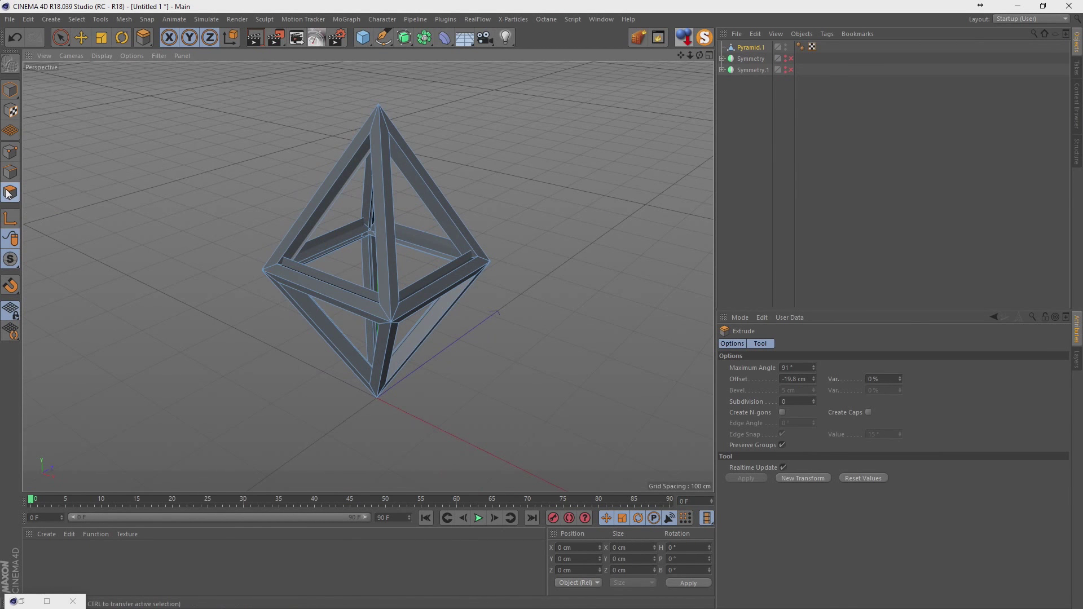
pyautogui.click(61, 38)
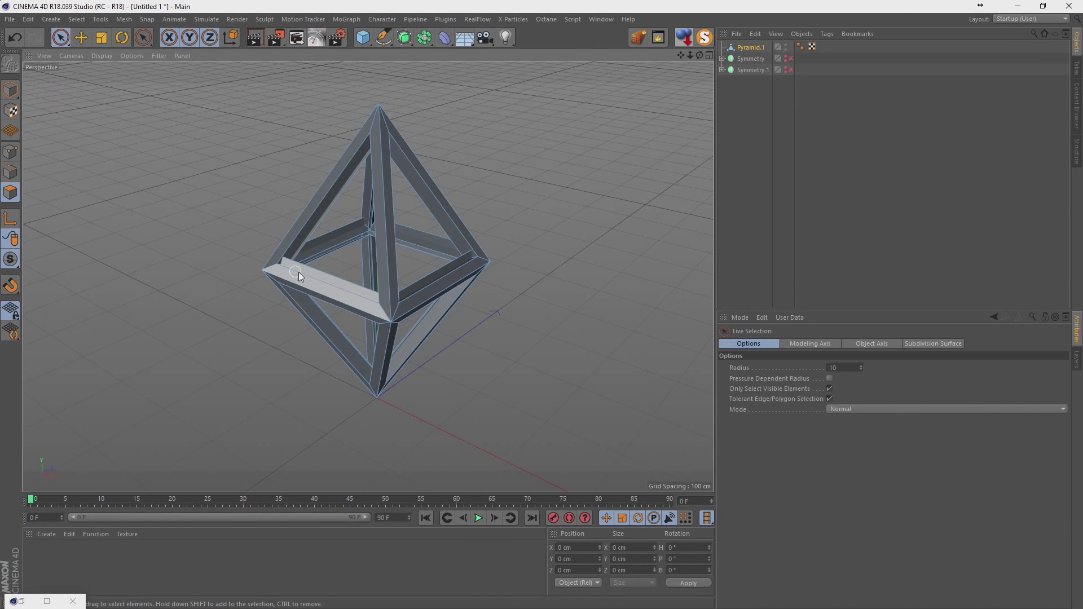
pyautogui.scroll(2, 319, 268)
pyautogui.scroll(3, 329, 270)
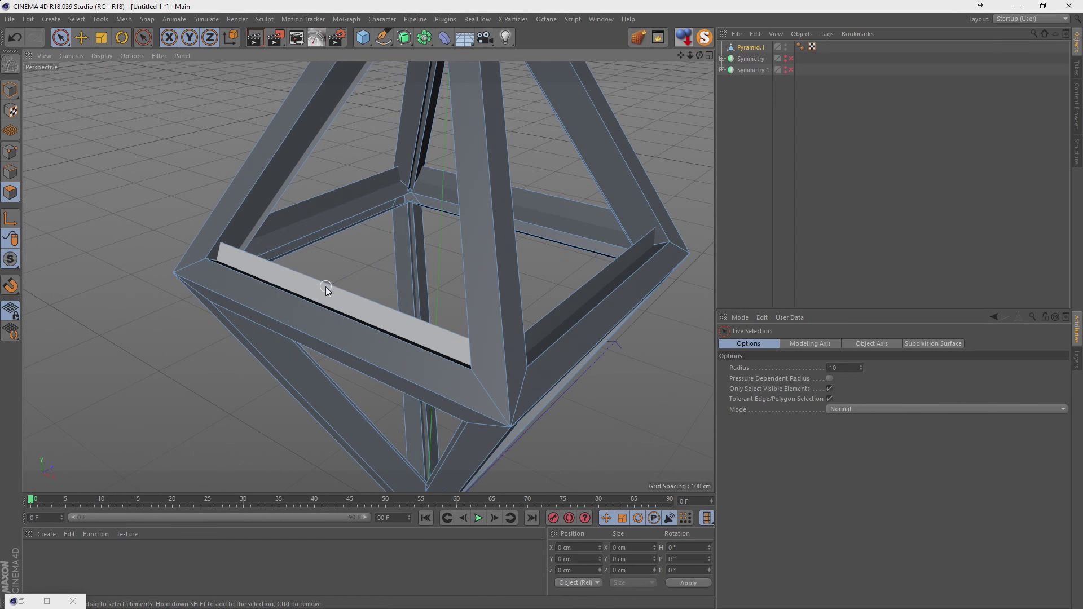
pyautogui.click(326, 285)
pyautogui.moveTo(327, 249)
pyautogui.keyDown('alt'); pyautogui.mouseDown()
pyautogui.moveTo(215, 261)
pyautogui.moveTo(197, 231)
pyautogui.moveTo(180, 226)
pyautogui.moveTo(405, 333)
pyautogui.moveTo(560, 336)
pyautogui.moveTo(569, 290)
pyautogui.moveTo(496, 220)
pyautogui.mouseUp(); pyautogui.keyUp('alt')
pyautogui.click(484, 155)
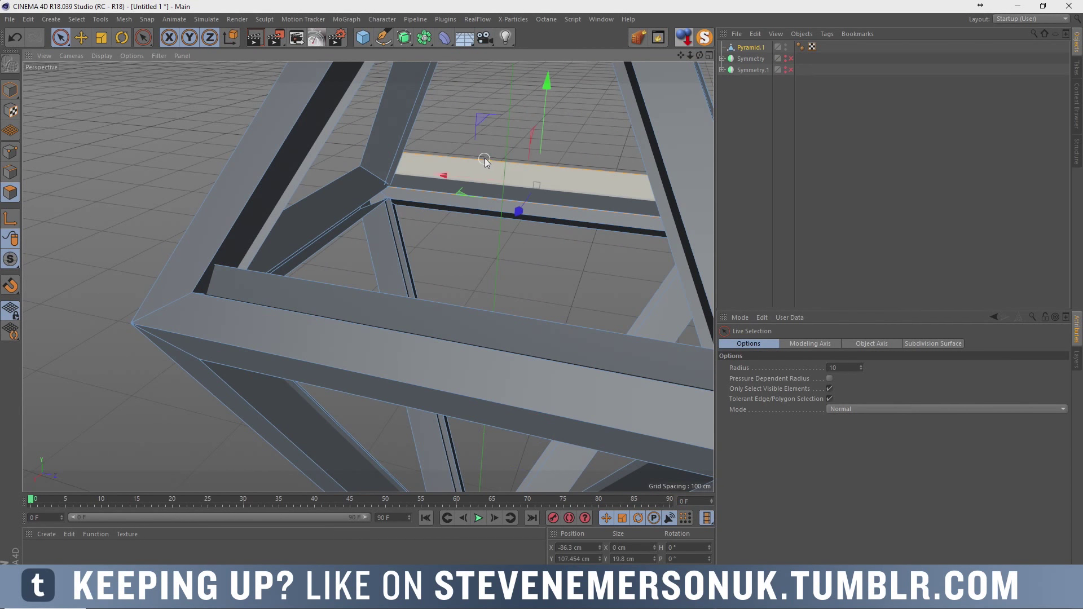
pyautogui.moveTo(393, 234)
pyautogui.keyDown('alt'); pyautogui.mouseDown()
pyautogui.moveTo(296, 264)
pyautogui.moveTo(292, 244)
pyautogui.moveTo(403, 222)
pyautogui.mouseUp(); pyautogui.keyUp('alt')
pyautogui.scroll(-3, 403, 225)
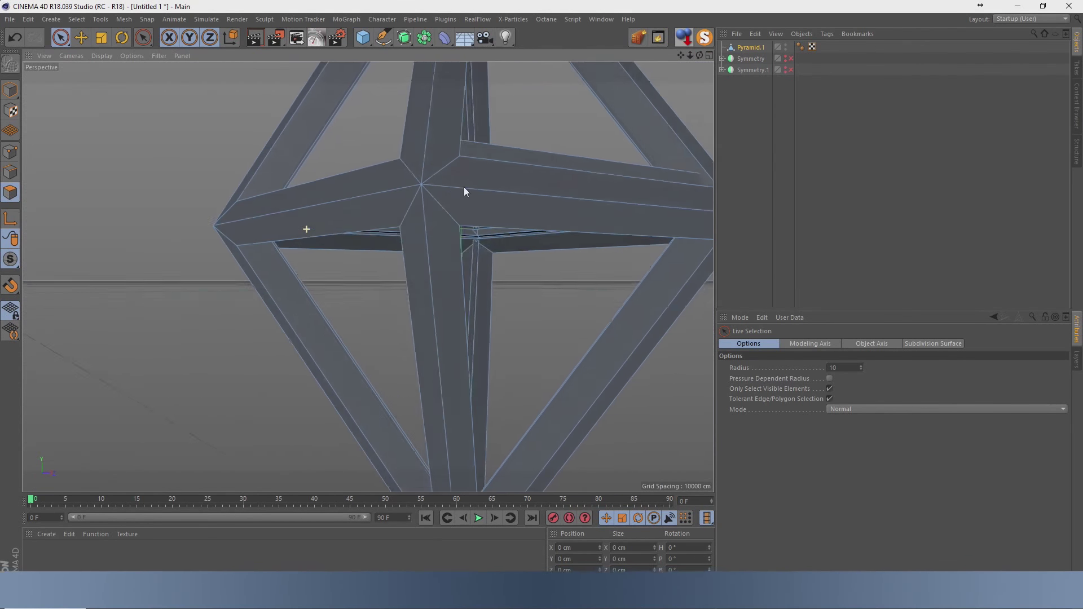
pyautogui.scroll(-3, 464, 188)
pyautogui.scroll(-3, 492, 191)
pyautogui.scroll(-2, 489, 246)
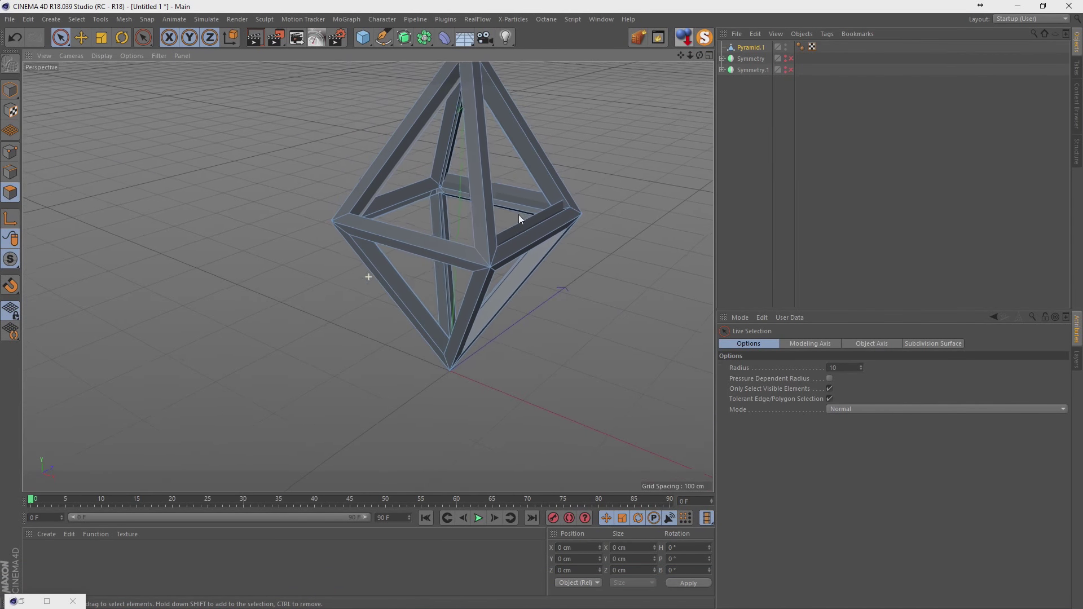
pyautogui.click(753, 58)
# Move Pyramid.1 out of Symmetry to the top level and disable the Symmetry object
pyautogui.moveTo(750, 47); pyautogui.dragTo(751, 59)
pyautogui.click(723, 48)
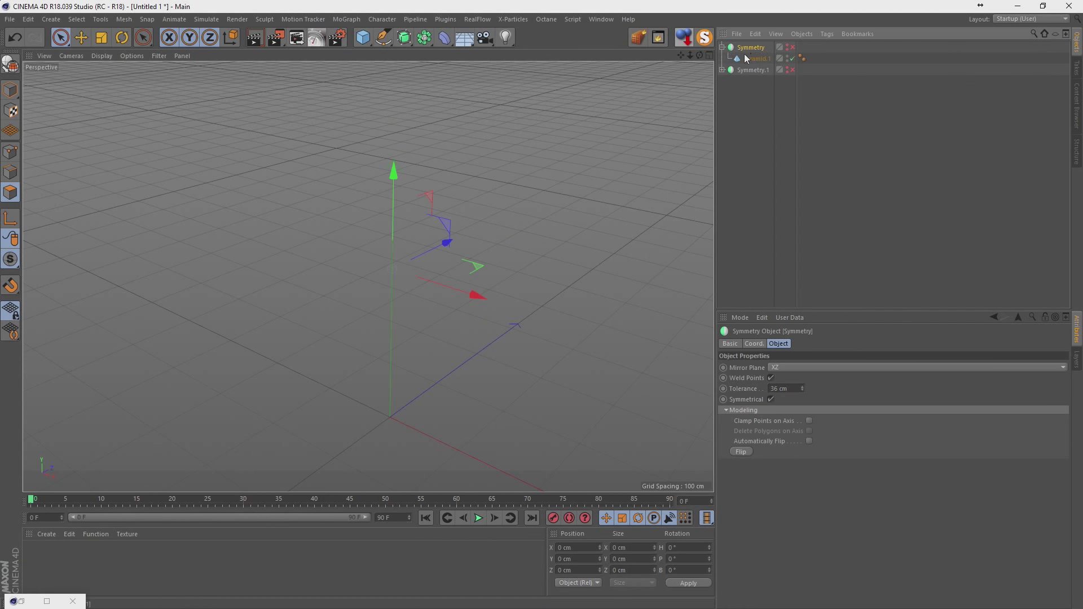
pyautogui.click(746, 59)
pyautogui.click(787, 47)
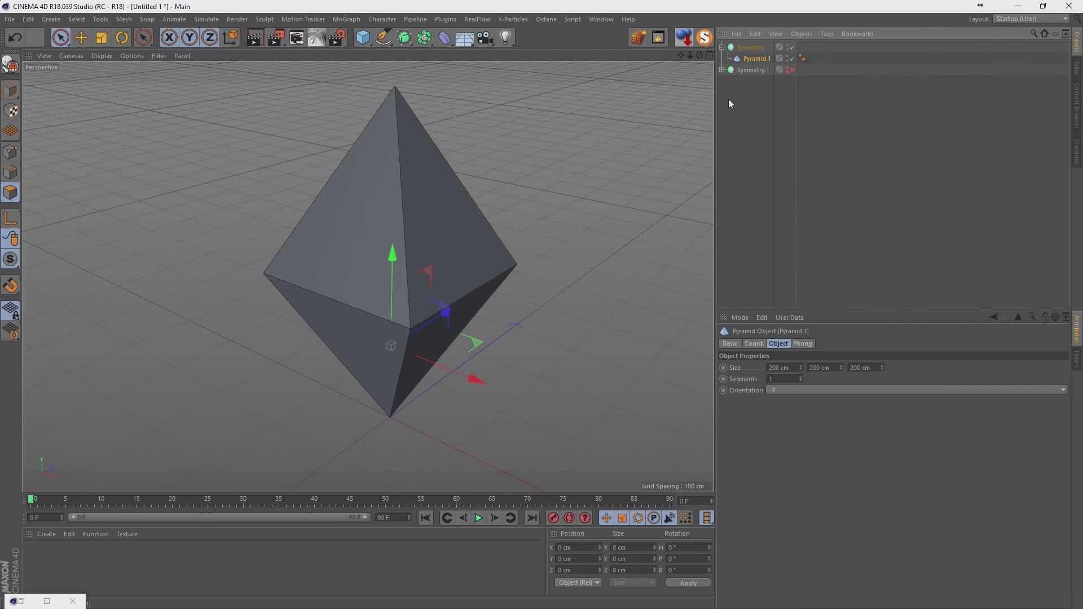
pyautogui.click(338, 214)
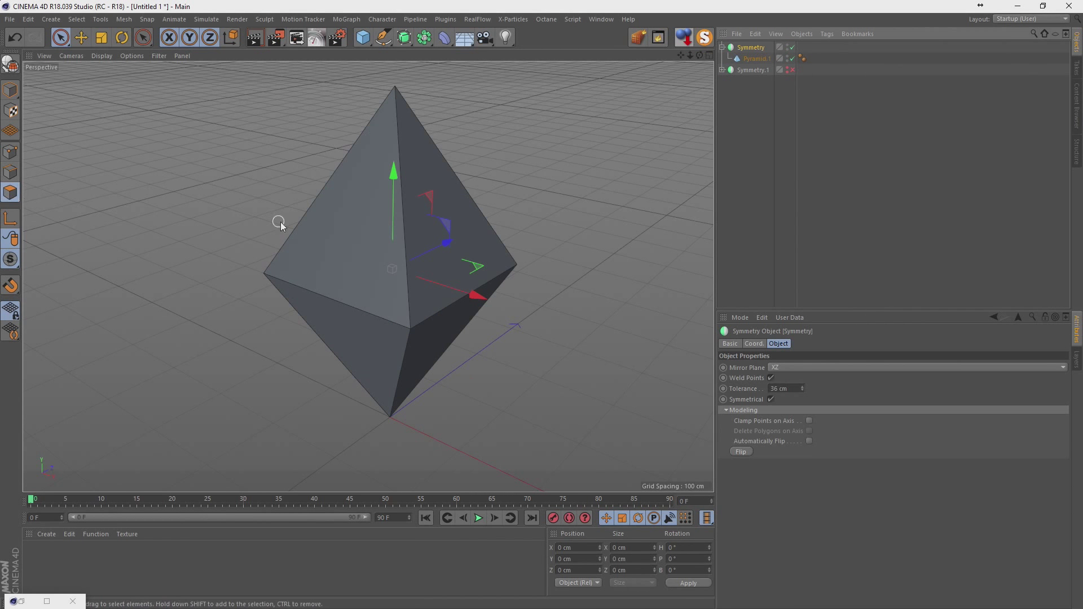
pyautogui.doubleClick(757, 59)
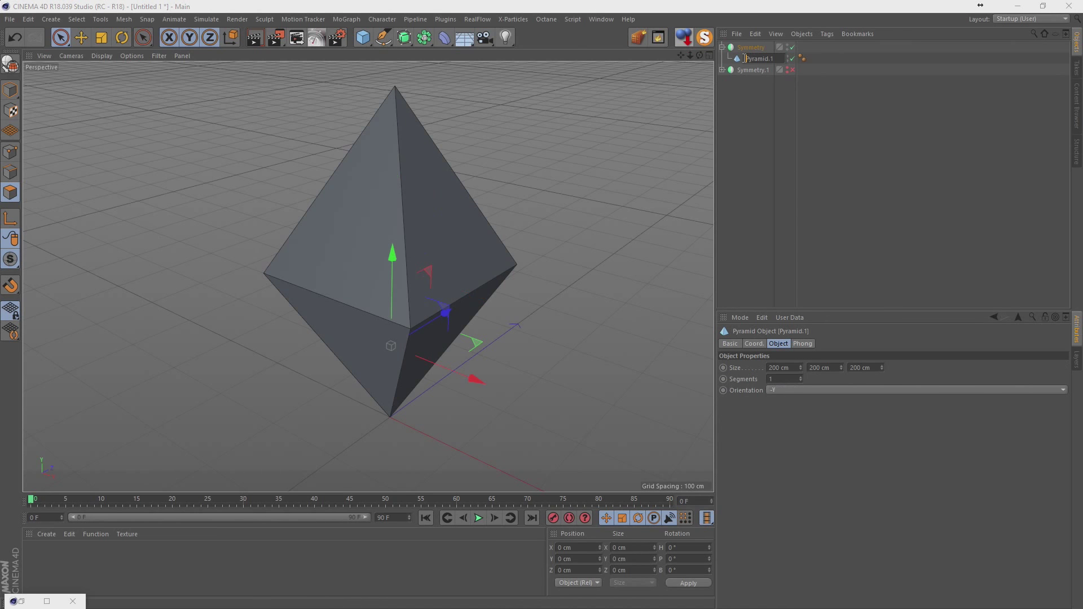
pyautogui.click(741, 59)
pyautogui.moveTo(744, 125); pyautogui.dragTo(745, 98)
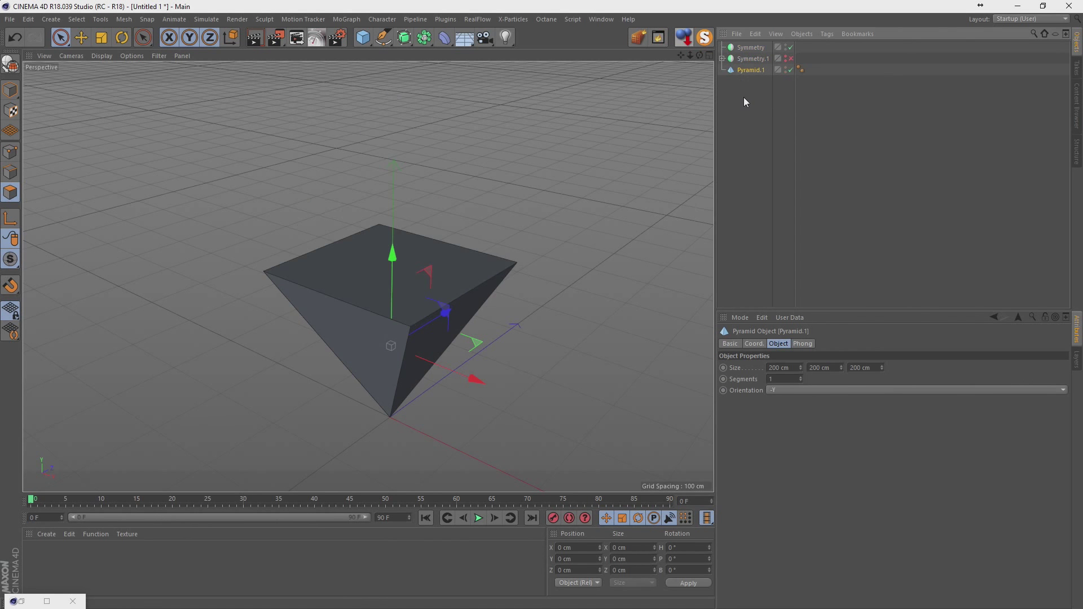
pyautogui.hotkey('ctrl', 'z')
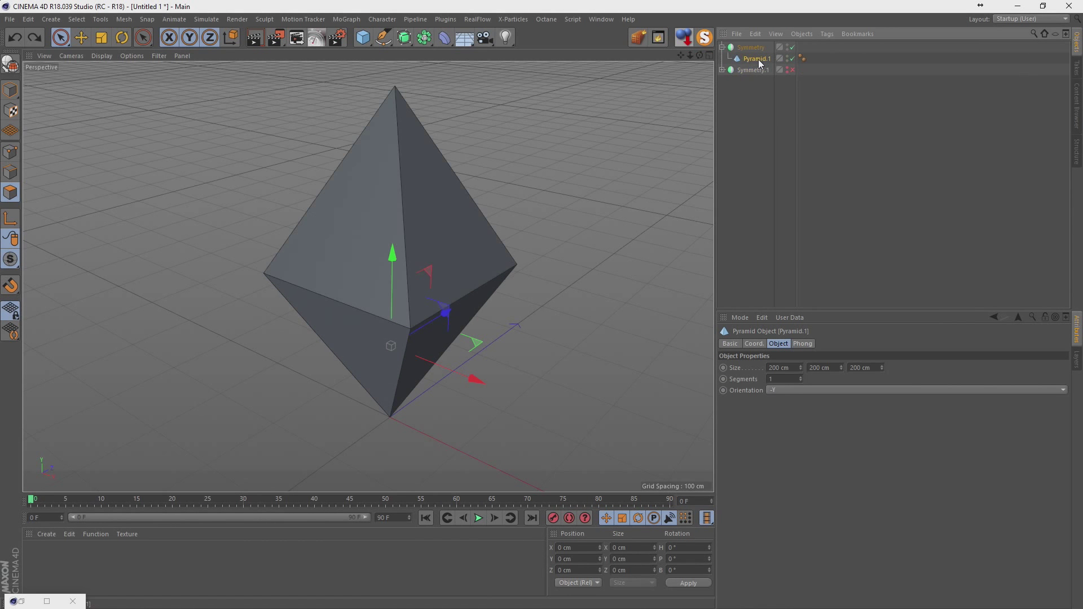
pyautogui.moveTo(746, 52); pyautogui.dragTo(745, 45)
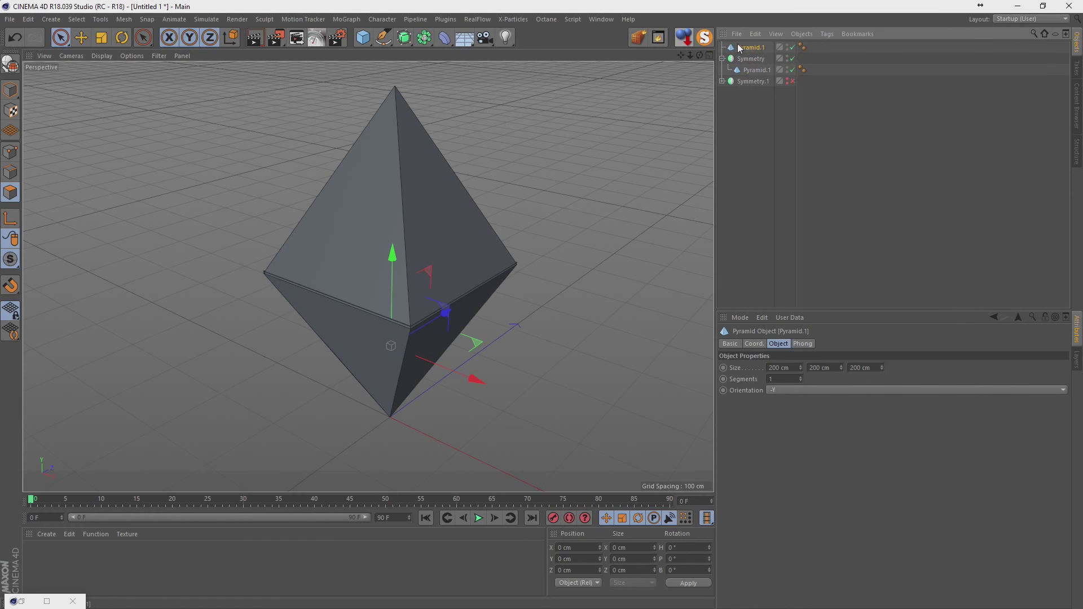
pyautogui.click(789, 58)
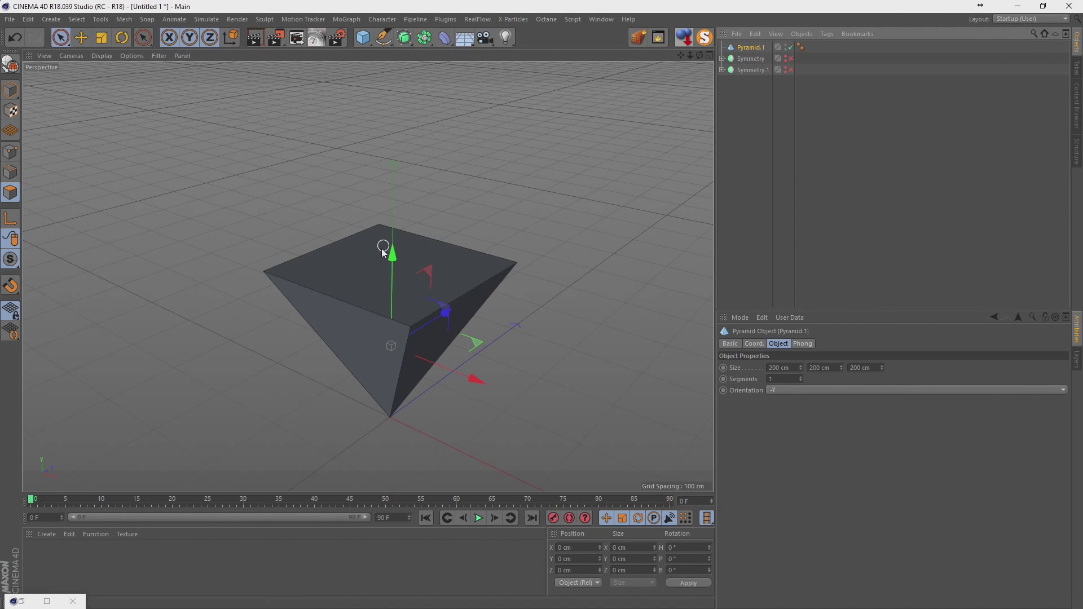
# Copy the pyramid upward, set its Orientation to +Y and position Y to 300 cm
pyautogui.moveTo(393, 249); pyautogui.dragTo(424, 111)
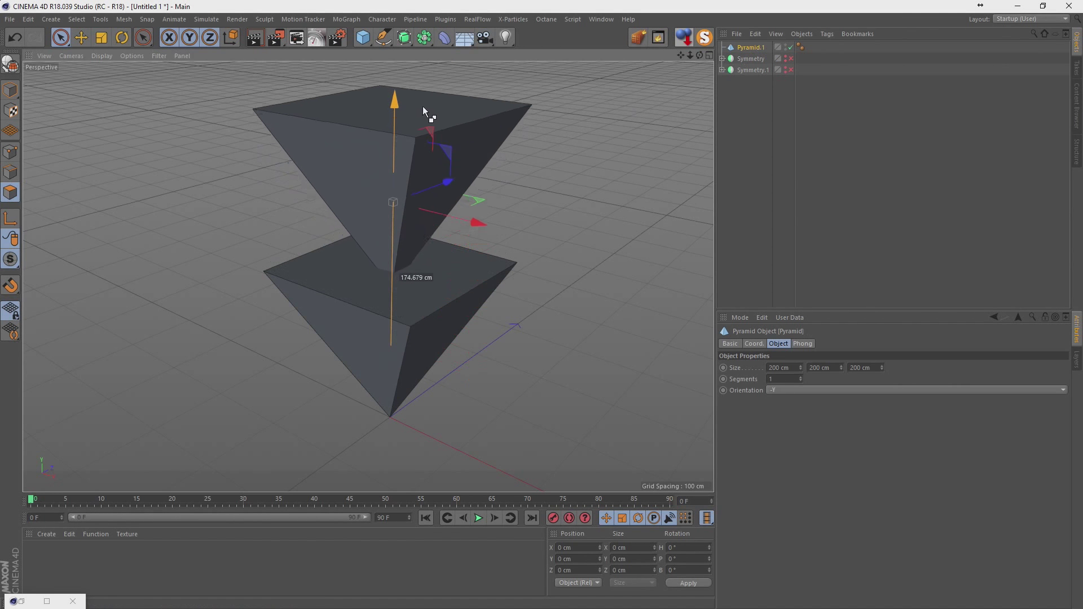
pyautogui.click(804, 389)
pyautogui.click(804, 425)
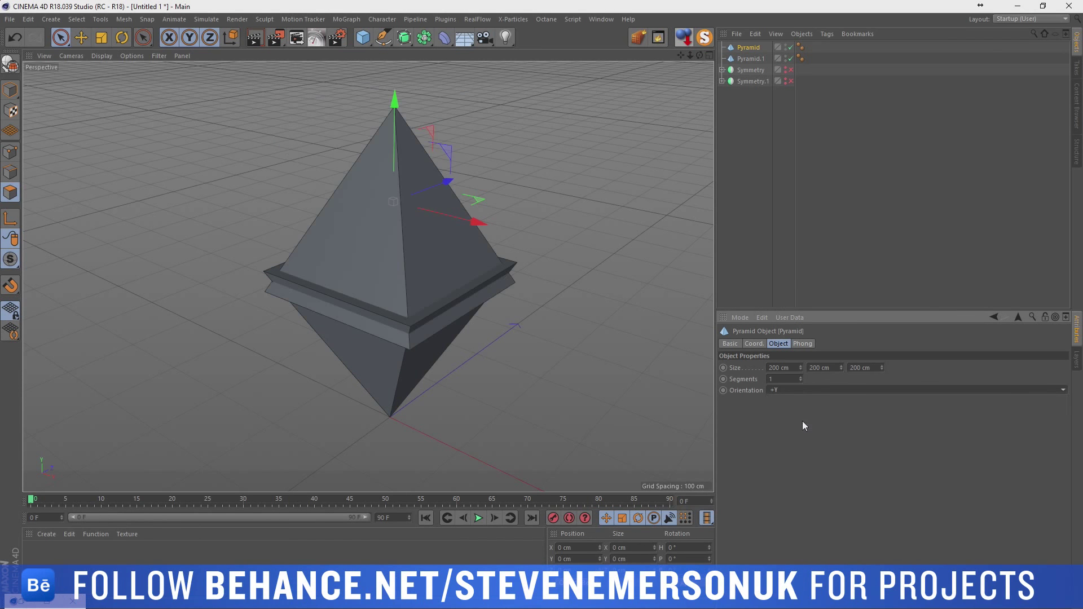
pyautogui.click(756, 344)
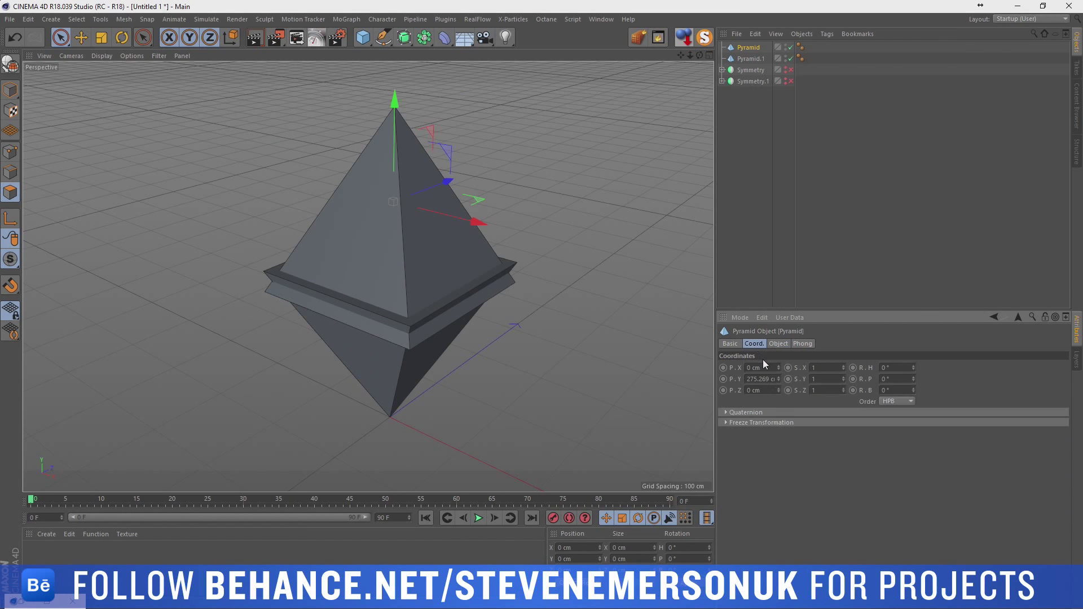
pyautogui.click(751, 59)
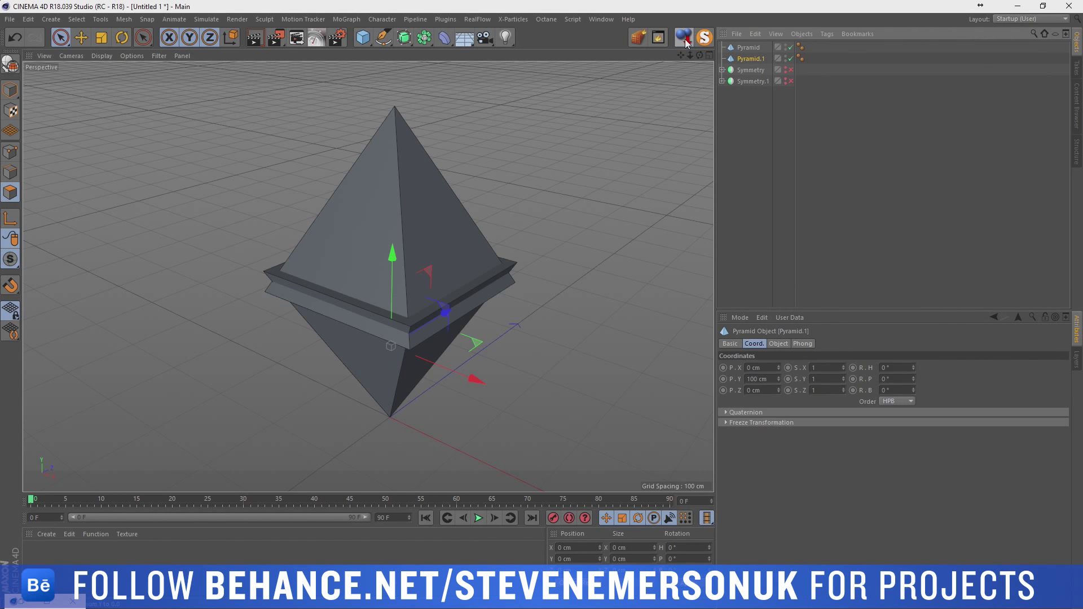
pyautogui.click(748, 49)
pyautogui.doubleClick(762, 379)
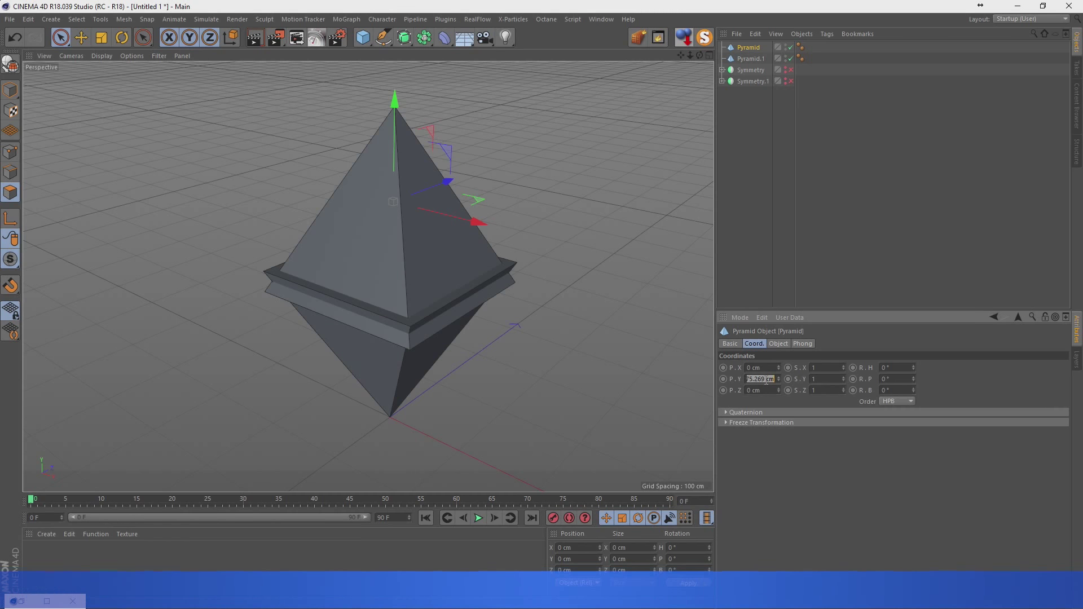
pyautogui.write('200')
pyautogui.press('Return')
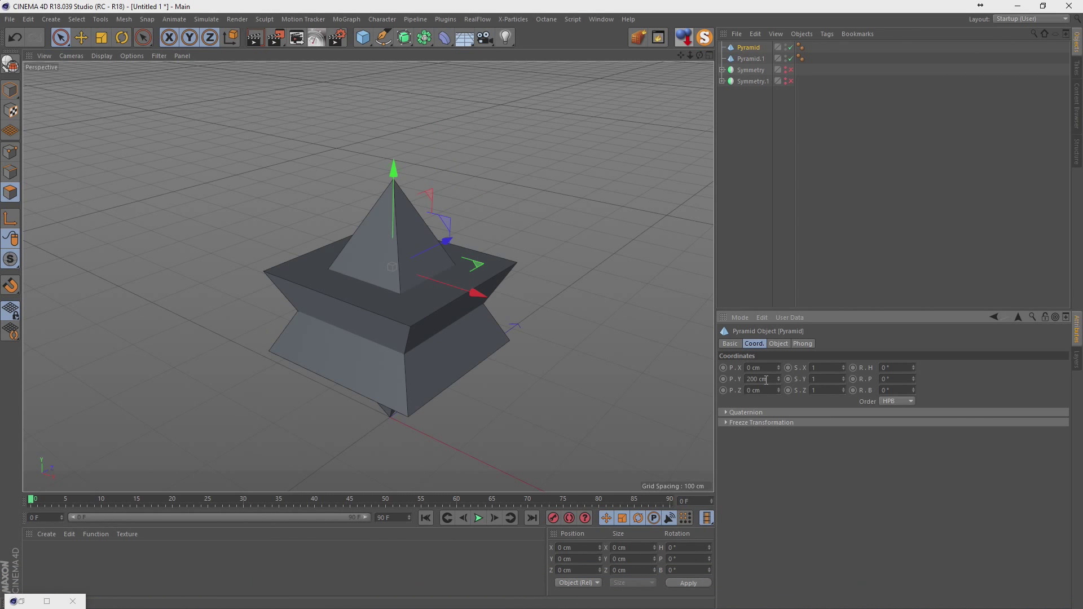
pyautogui.write('2')
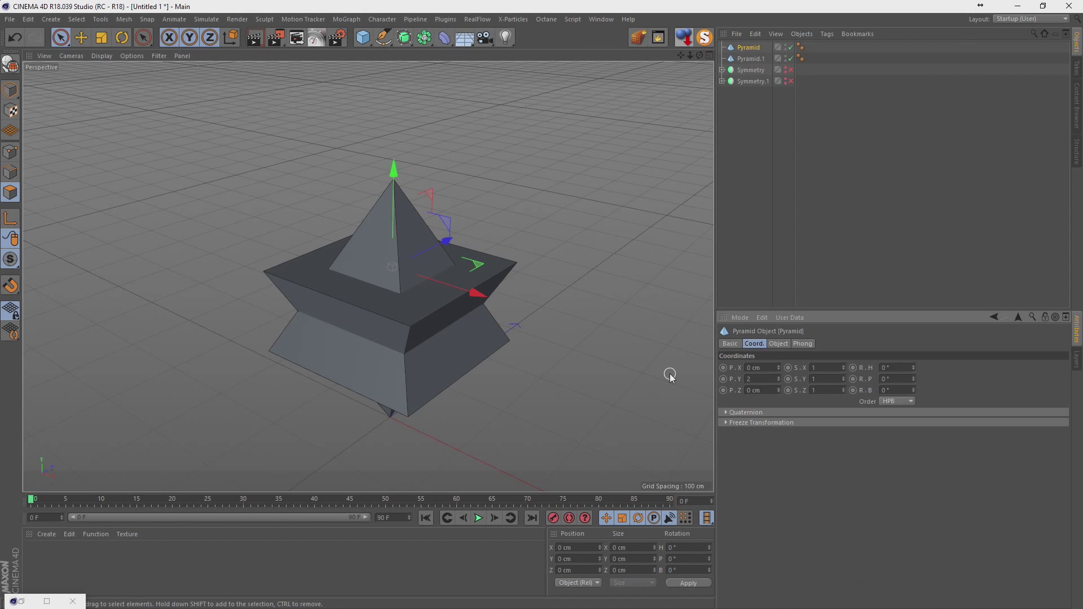
pyautogui.press('Return')
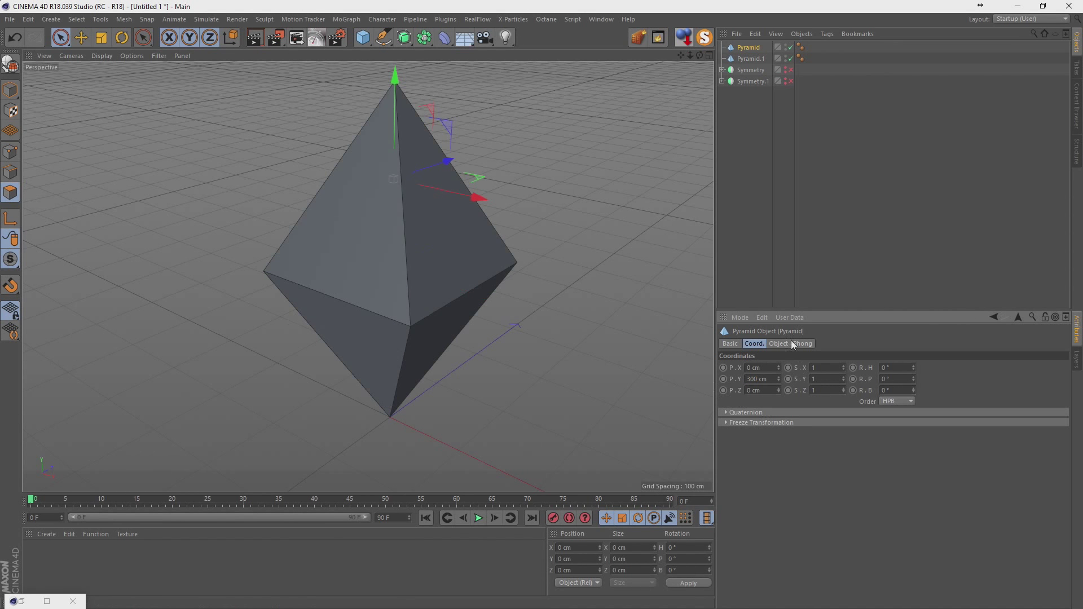
# Make both pyramids editable polygon objects and inspect them in Points mode
pyautogui.keyDown('ctrl'); pyautogui.click(743, 58); pyautogui.keyUp('ctrl')
pyautogui.press('c')
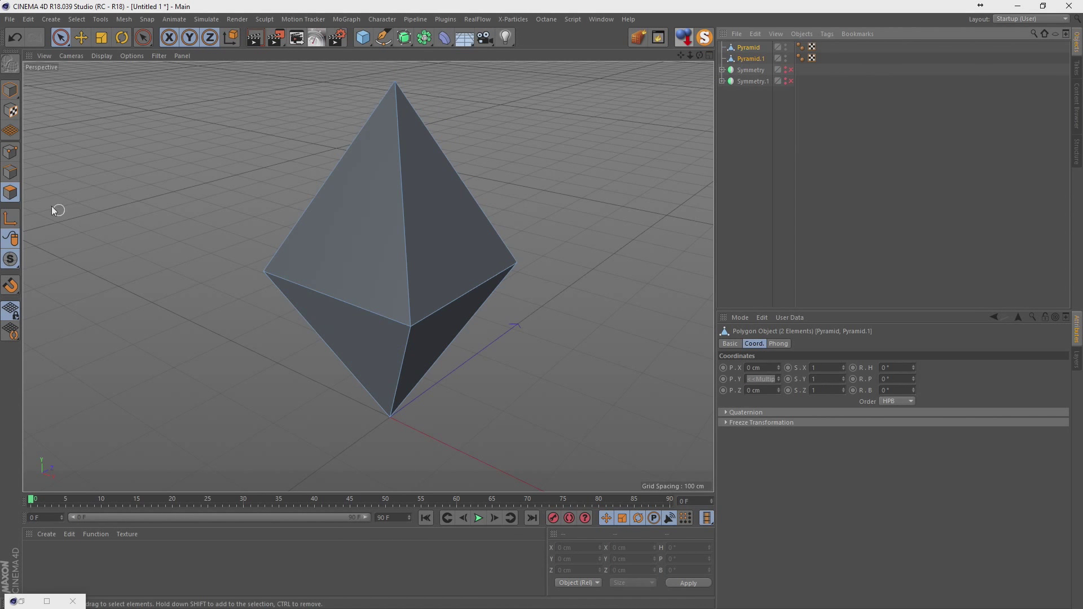
pyautogui.click(10, 151)
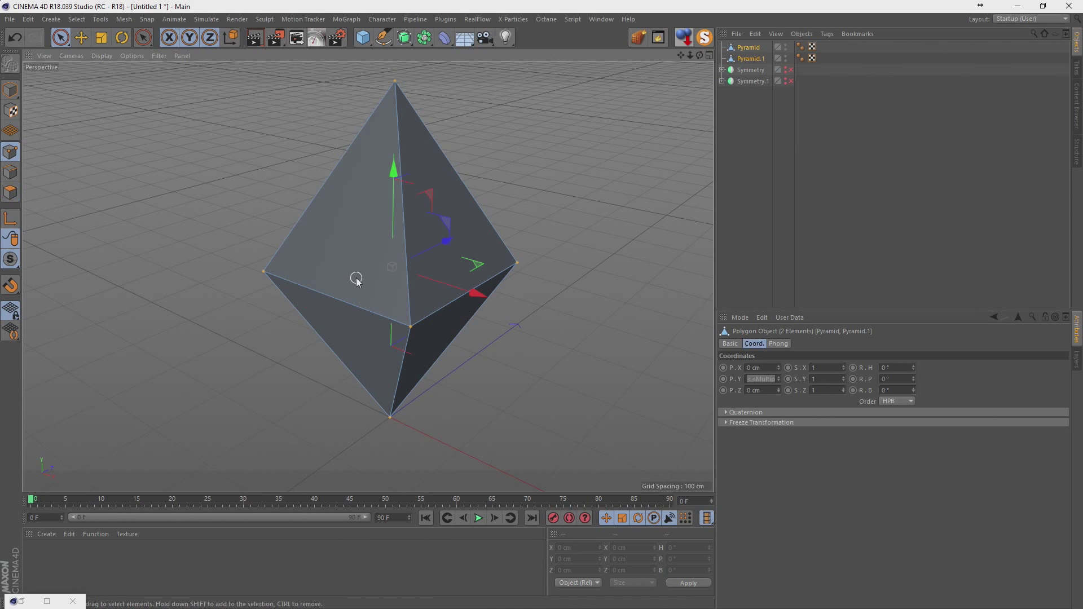
pyautogui.rightClick(378, 305)
pyautogui.click(399, 588)
# Lift the upper pyramid to check the join, then undo the move
pyautogui.click(749, 47)
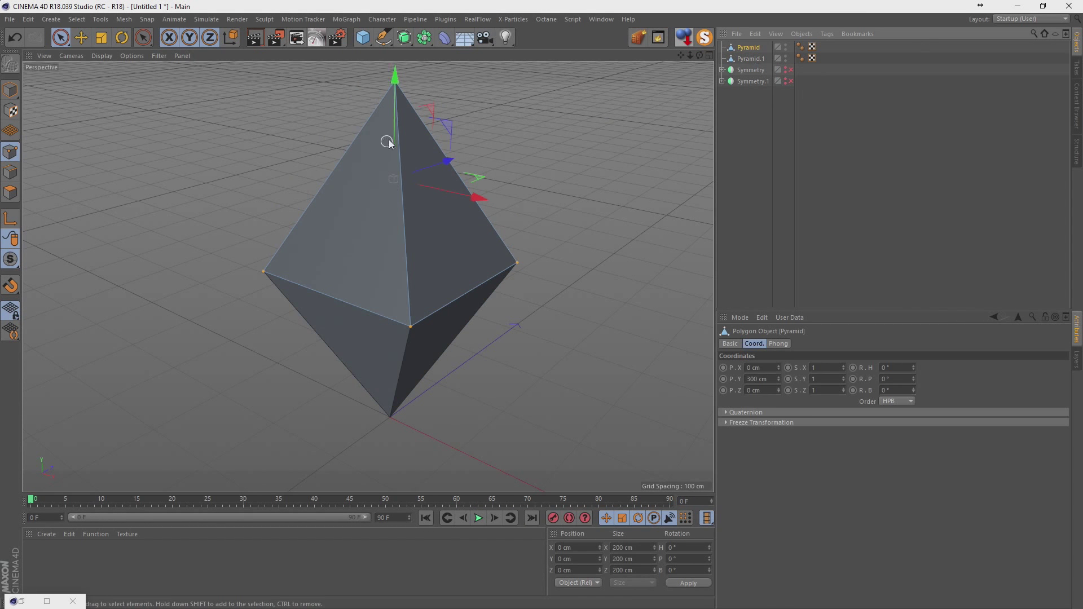
pyautogui.moveTo(394, 73); pyautogui.dragTo(411, 135)
pyautogui.hotkey('ctrl', 'z')
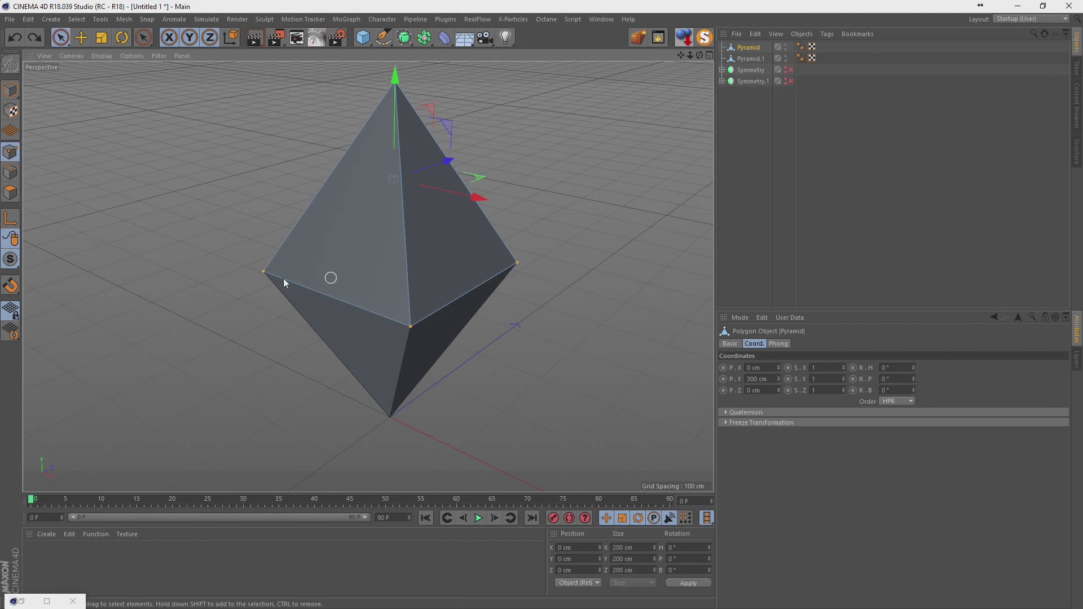
# Show the double pyramid as wireframe Lines display and switch to Polygon mode
pyautogui.click(101, 56)
pyautogui.click(117, 147)
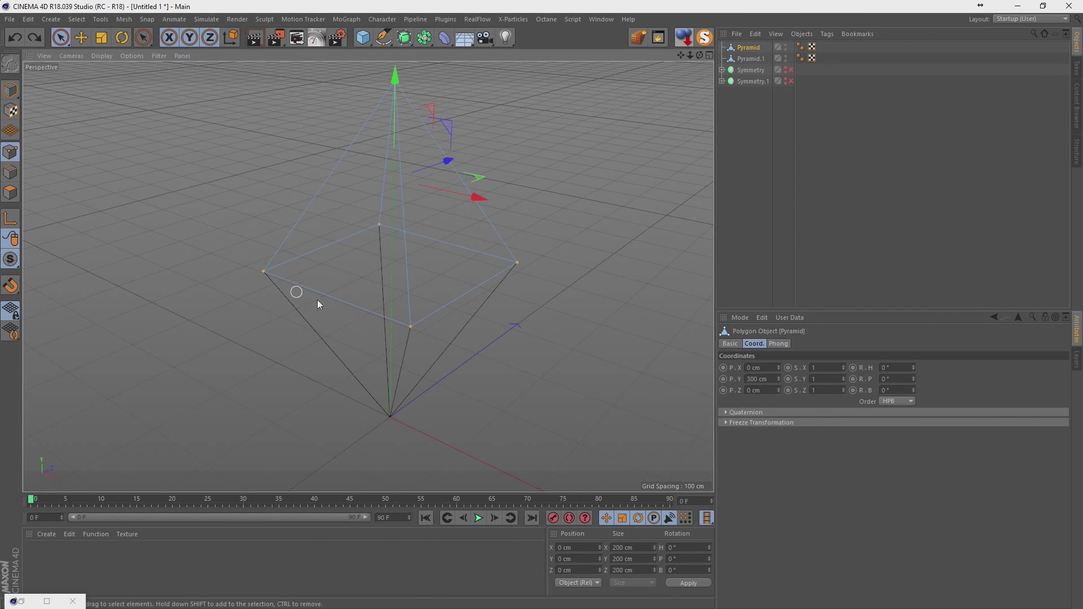
pyautogui.click(10, 192)
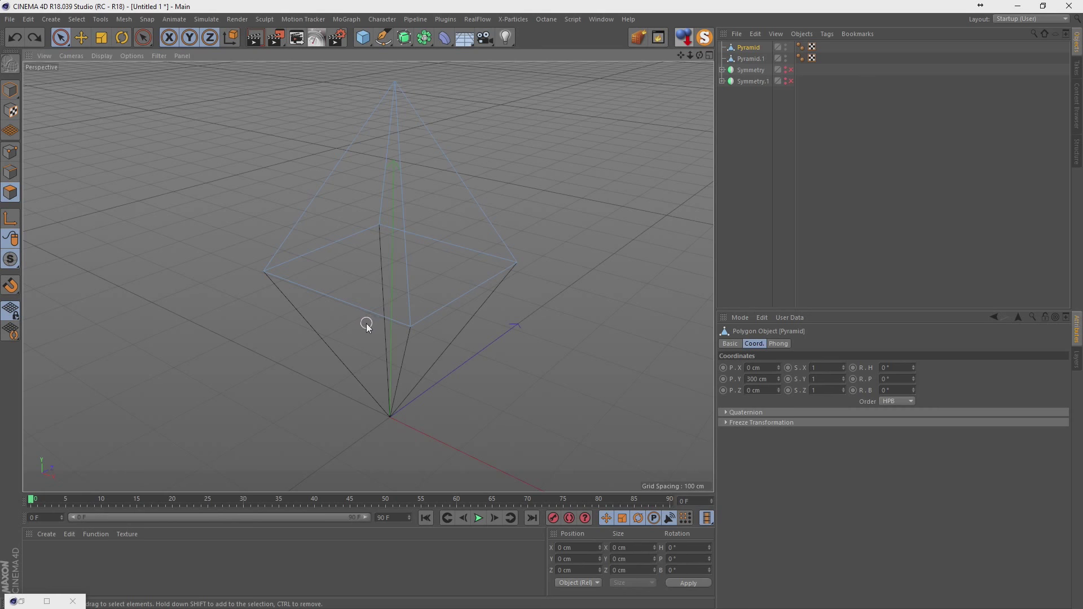
pyautogui.click(783, 55)
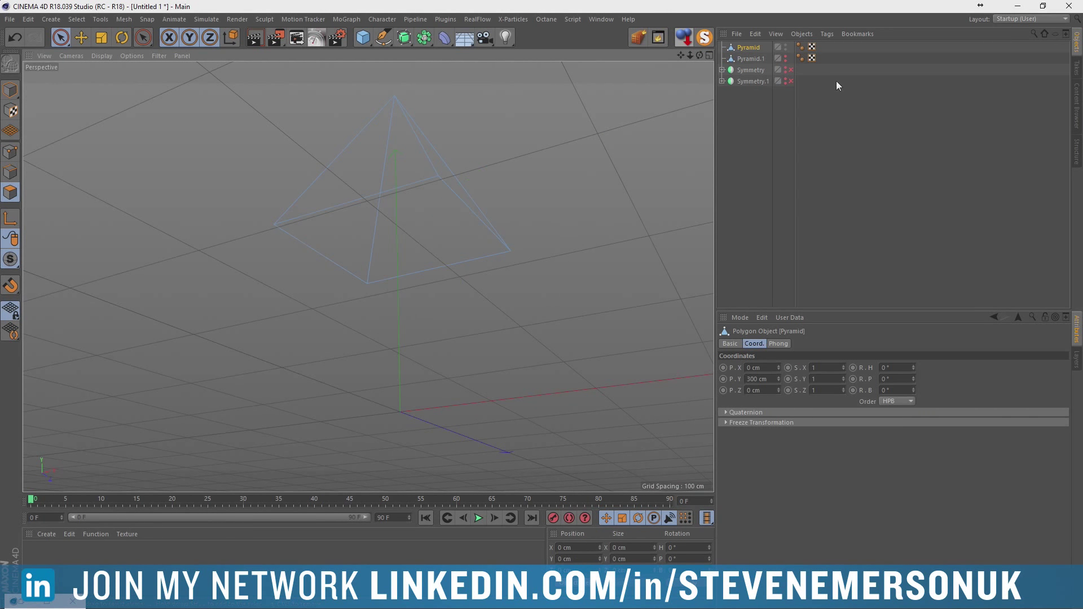
# Hide the upper pyramid, orbit to inspect the lower one, then unhide it
pyautogui.click(786, 47)
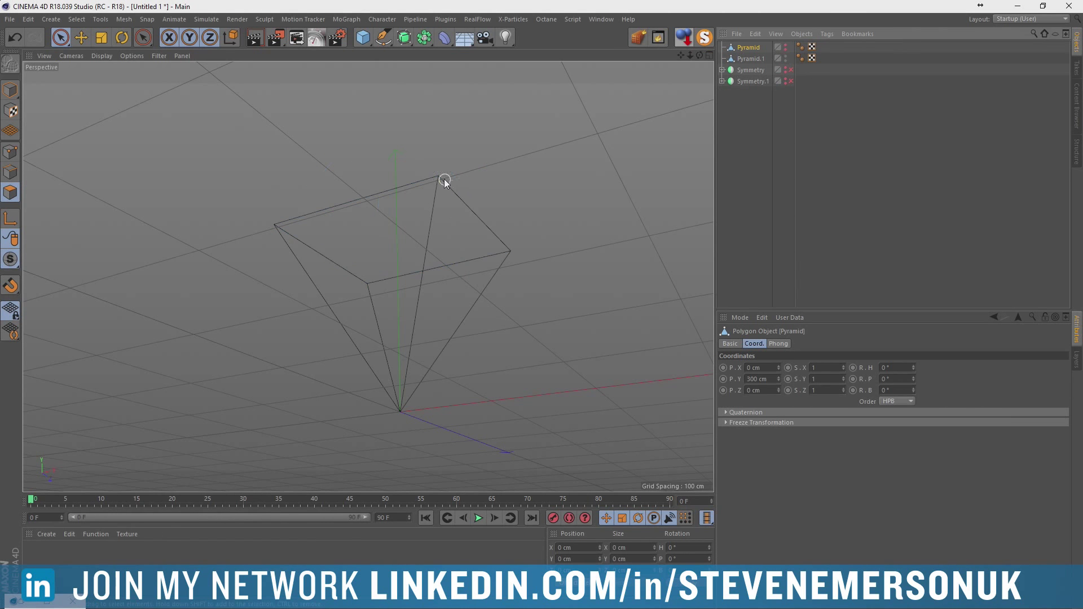
pyautogui.keyDown('alt'); pyautogui.moveTo(445, 179); pyautogui.dragTo(409, 183); pyautogui.keyUp('alt')
pyautogui.keyDown('alt'); pyautogui.moveTo(613, 141); pyautogui.dragTo(610, 180); pyautogui.keyUp('alt')
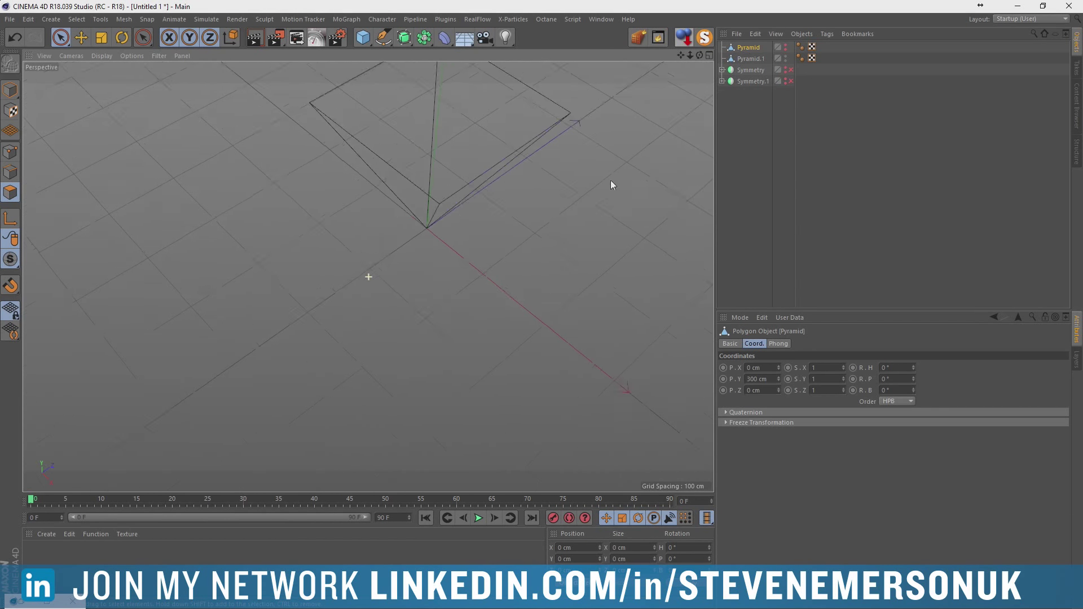
pyautogui.click(750, 59)
pyautogui.click(785, 57)
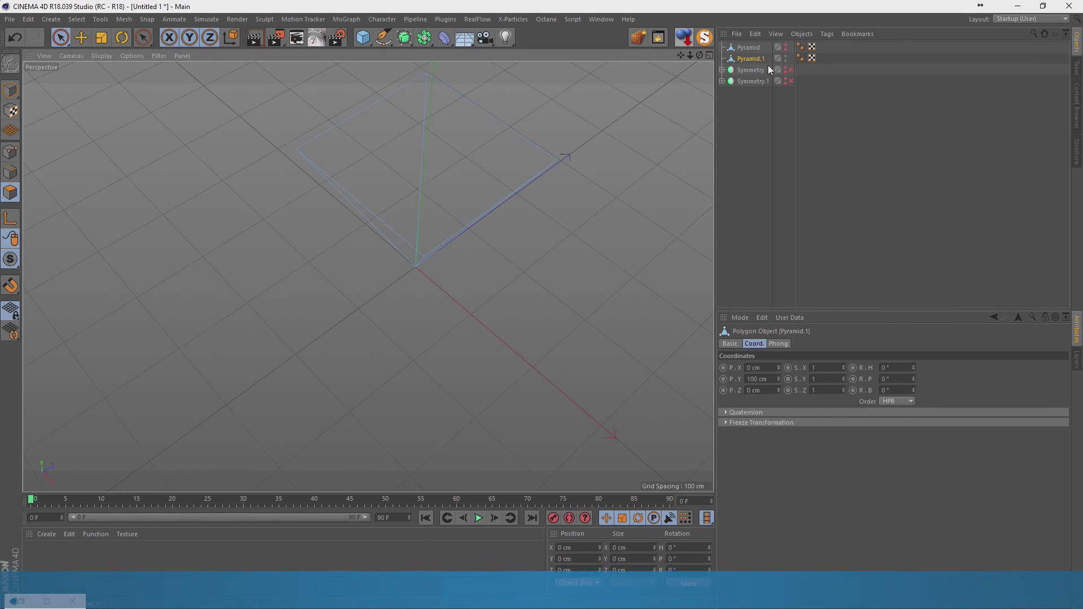
pyautogui.click(786, 46)
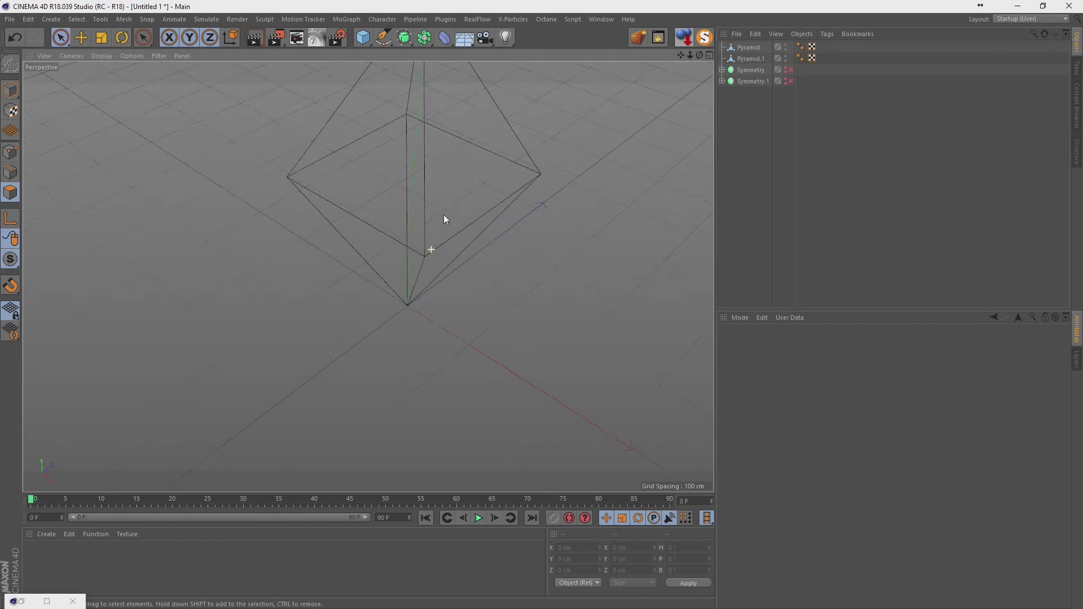
pyautogui.keyDown('alt'); pyautogui.moveTo(443, 215); pyautogui.dragTo(395, 226); pyautogui.keyUp('alt')
# Return to Points mode with both Pyramid and Pyramid.1 selected
pyautogui.click(11, 151)
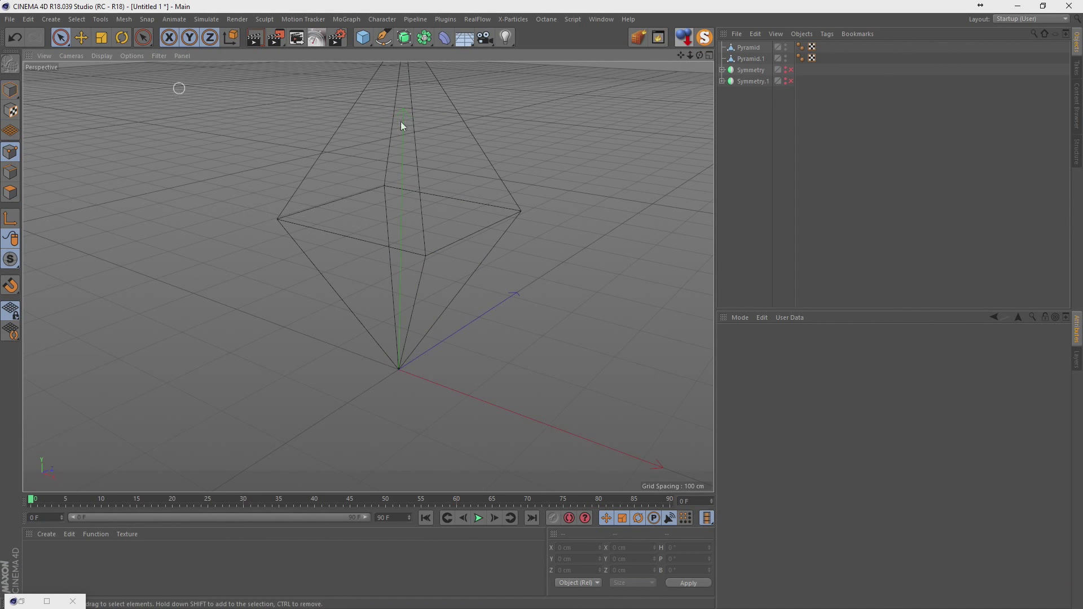
pyautogui.click(749, 47)
pyautogui.keyDown('ctrl'); pyautogui.click(751, 59); pyautogui.keyUp('ctrl')
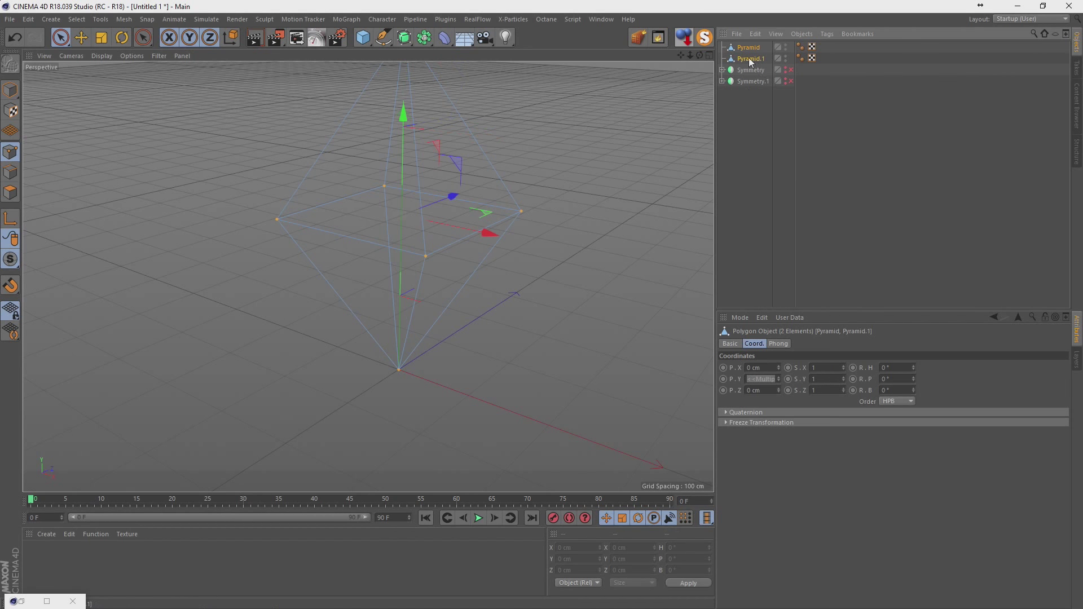
# Connect Objects + Delete the pyramids into Pyramid.2, then Optimize to weld the equator points
pyautogui.rightClick(750, 57)
pyautogui.click(790, 449)
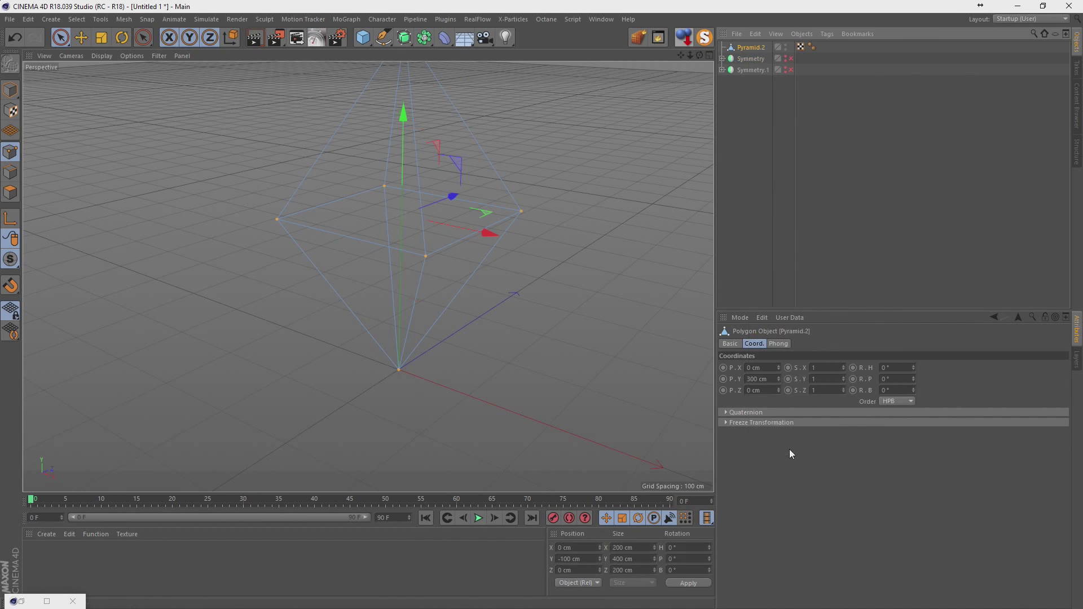
pyautogui.rightClick(425, 257)
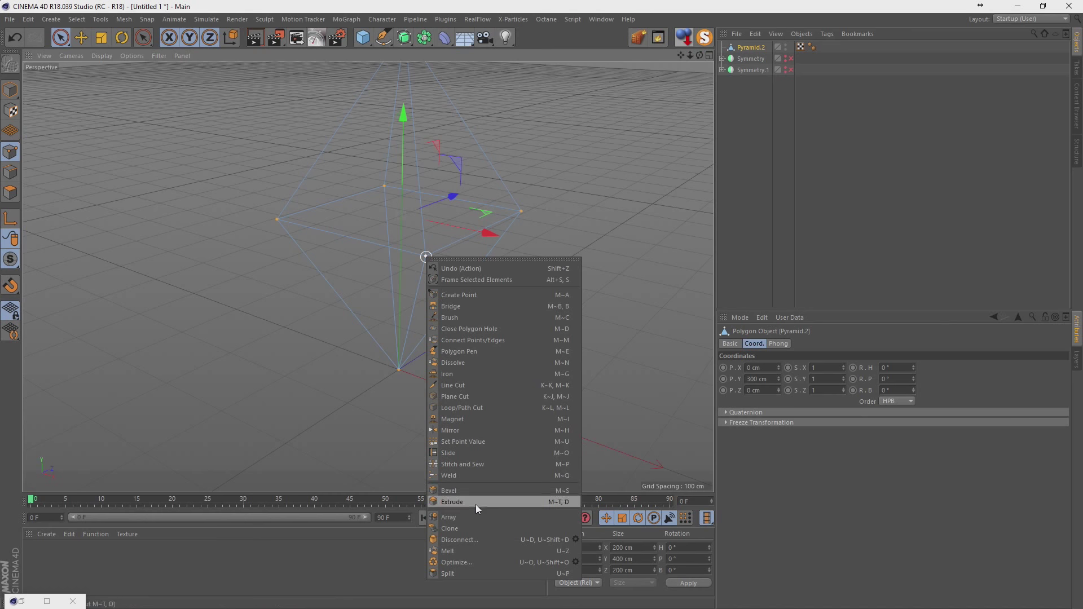
pyautogui.click(466, 563)
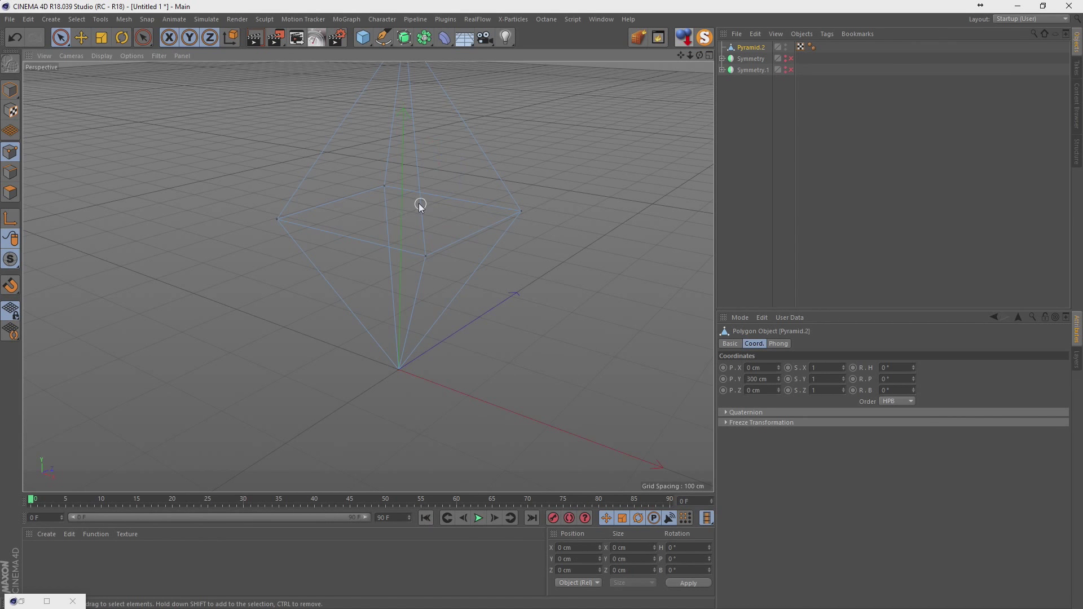
pyautogui.click(429, 261)
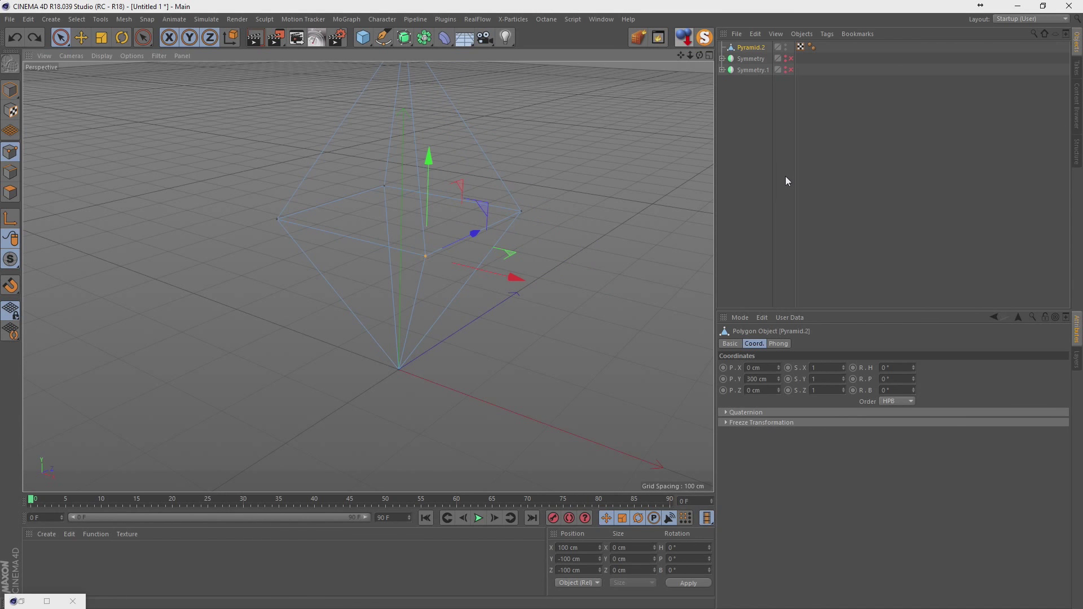
pyautogui.click(10, 89)
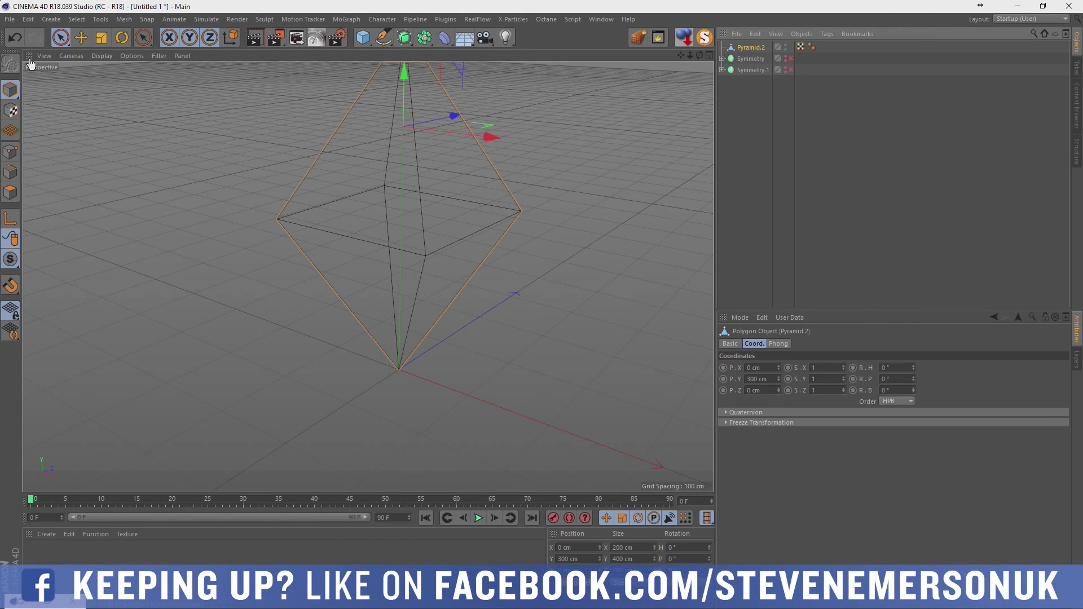
# Switch the view to Gouraud Shading (Lines) and select all polygons of Pyramid.2
pyautogui.click(116, 54)
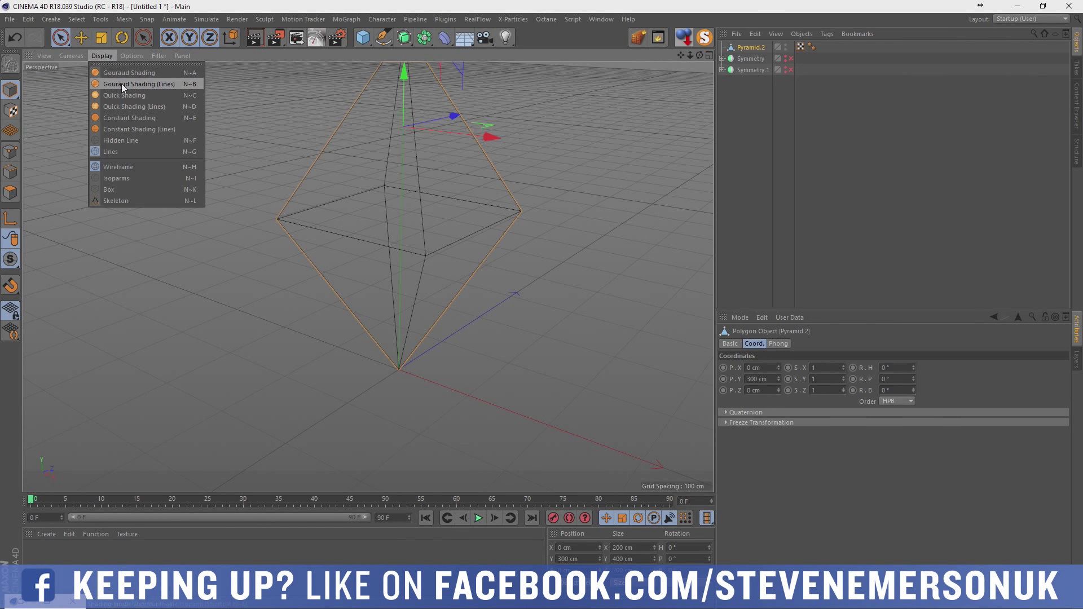
pyautogui.click(121, 79)
pyautogui.click(10, 193)
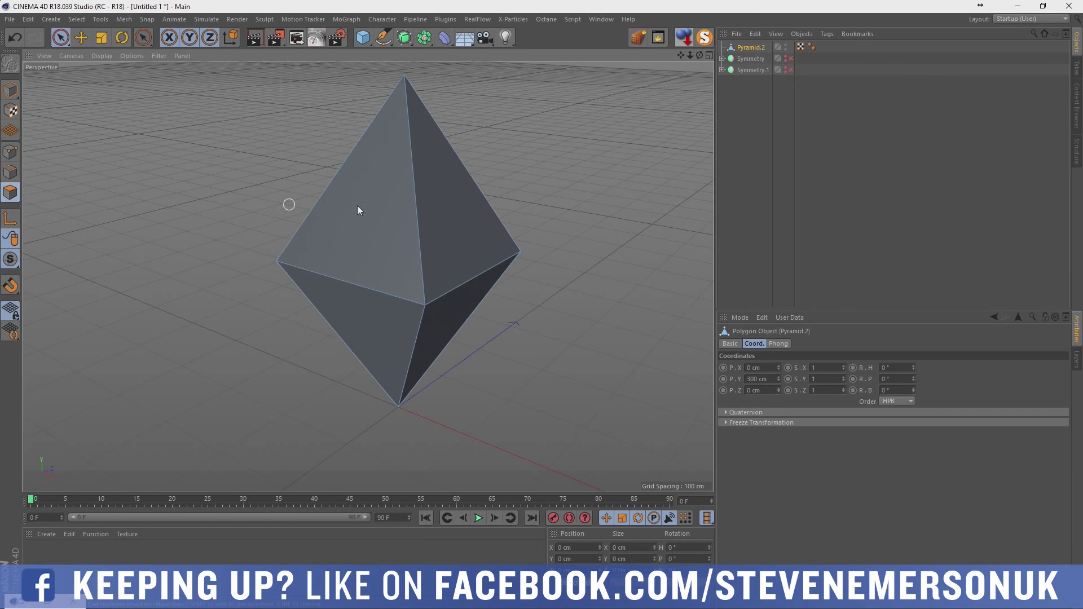
pyautogui.hotkey('ctrl', 'a')
# Inset every face with Extrude Inner by about 14.7 cm
pyautogui.rightClick(386, 232)
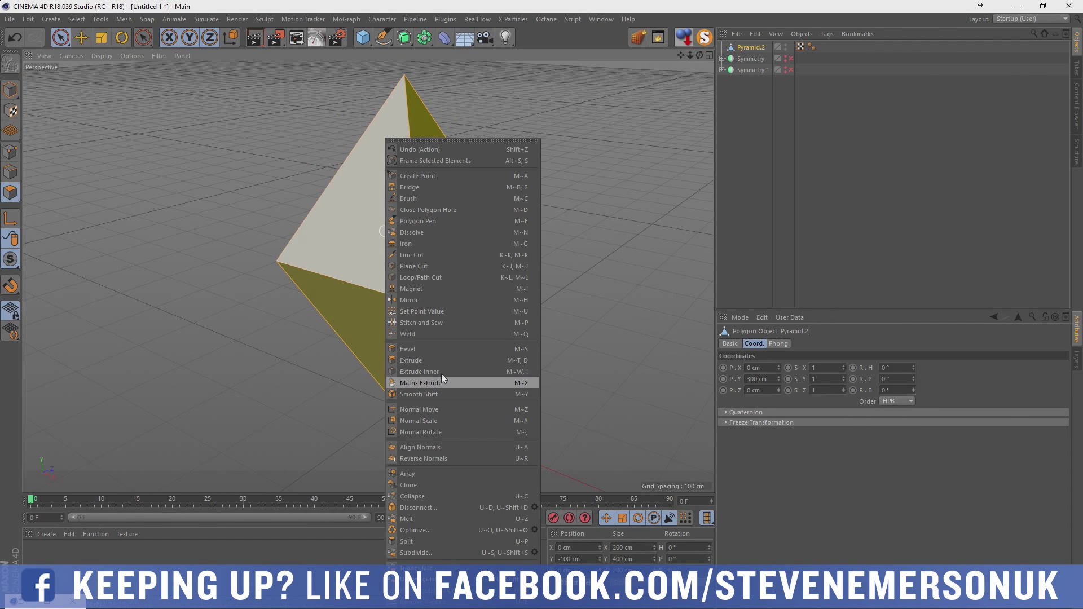
pyautogui.click(428, 211)
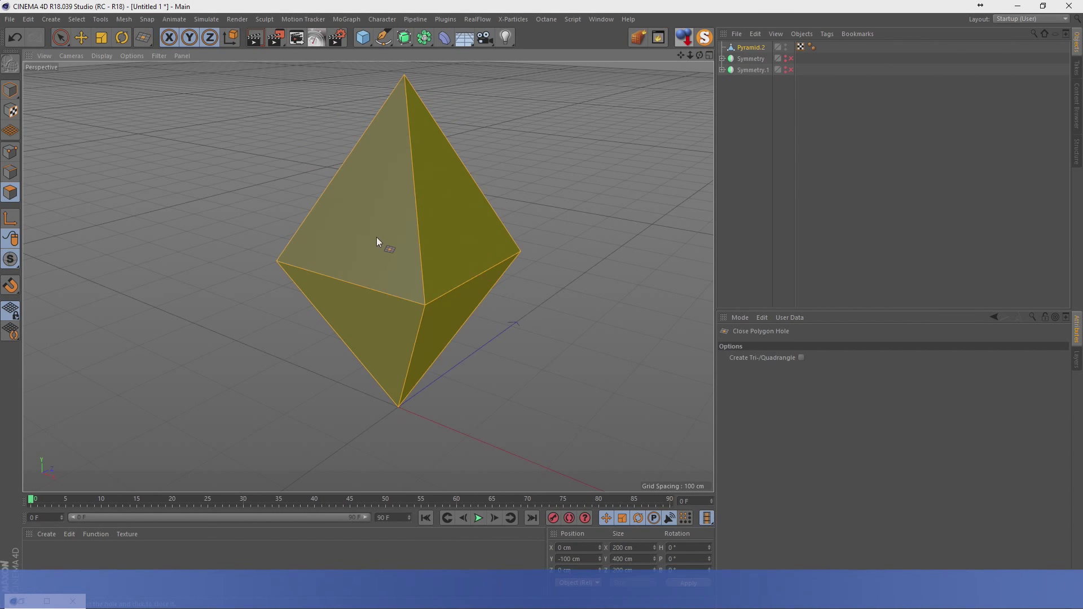
pyautogui.rightClick(356, 218)
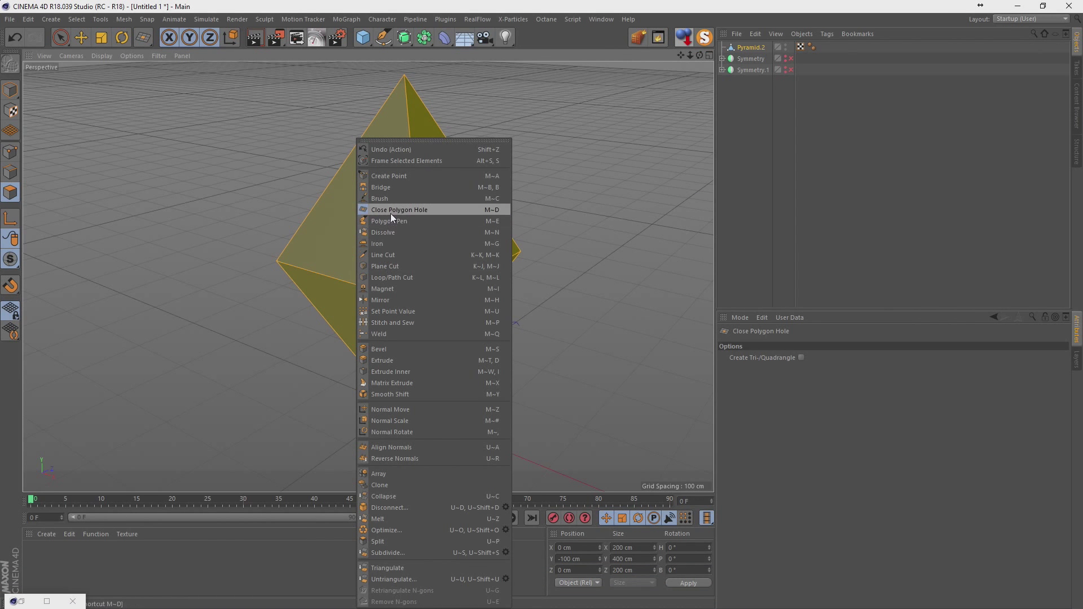
pyautogui.click(425, 371)
pyautogui.moveTo(396, 290); pyautogui.dragTo(411, 290)
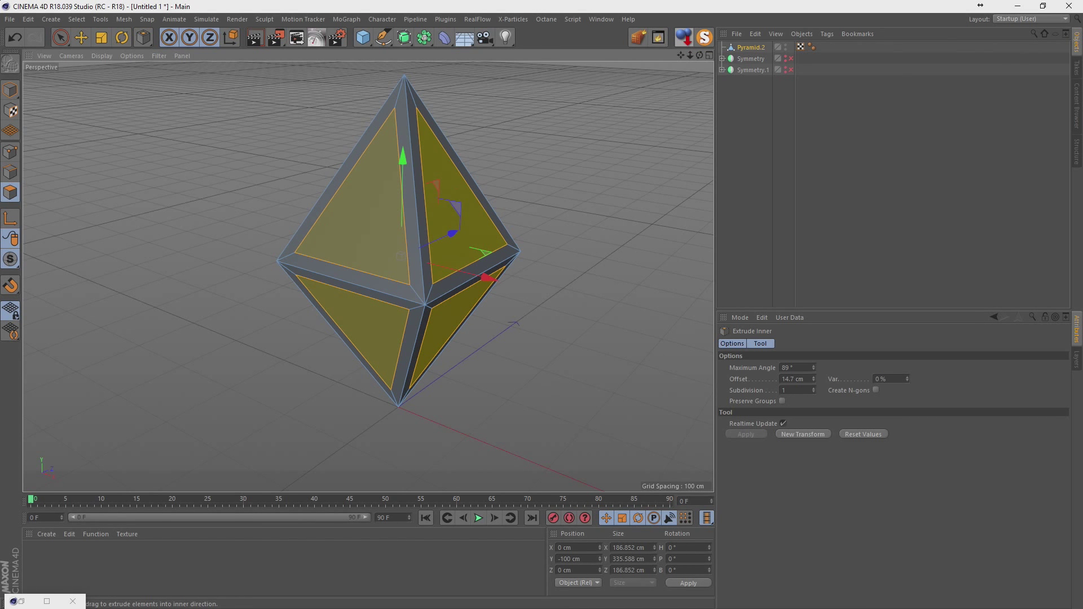
# Extrude the inset faces inward to about -40 cm, recessing each panel
pyautogui.rightClick(380, 252)
pyautogui.click(414, 349)
pyautogui.moveTo(405, 358); pyautogui.dragTo(372, 357)
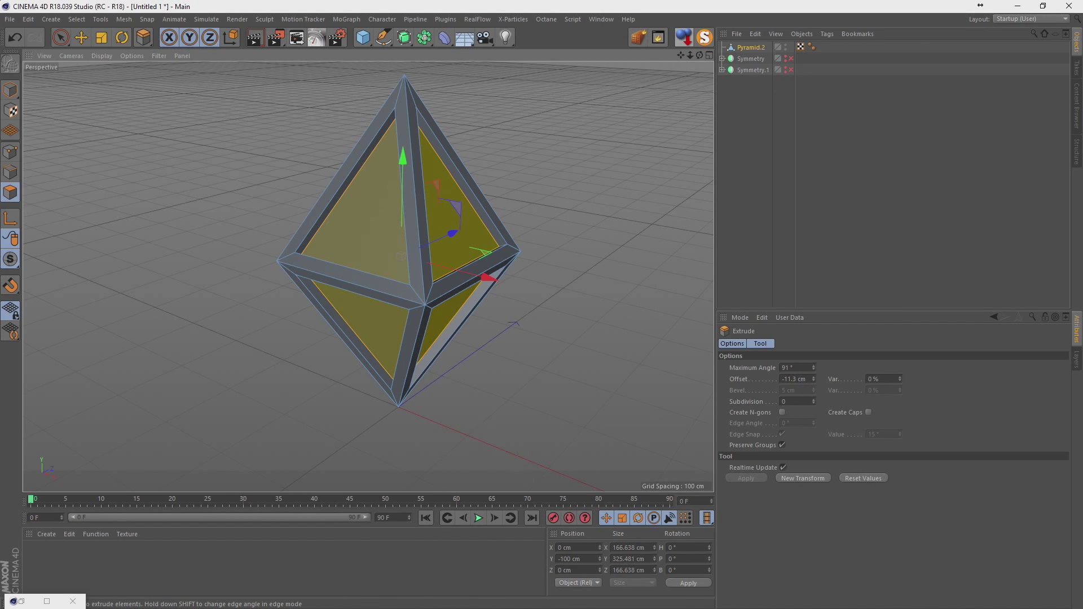
pyautogui.moveTo(372, 358); pyautogui.dragTo(374, 358)
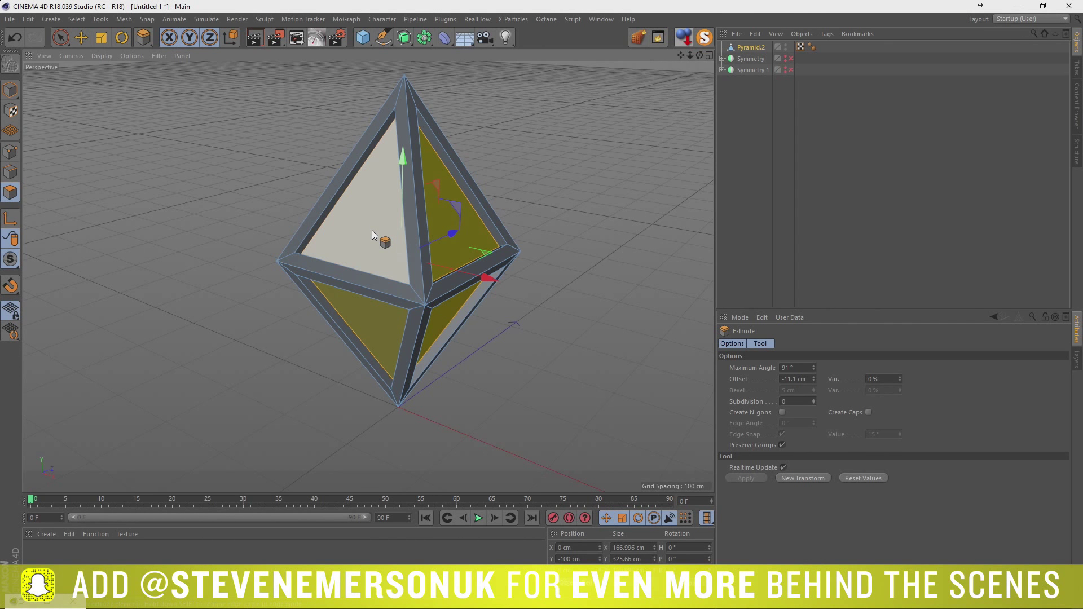
# Try deleting the recessed inner faces from a lower angle, then undo it
pyautogui.moveTo(372, 230)
pyautogui.keyDown('alt'); pyautogui.mouseDown()
pyautogui.moveTo(343, 167)
pyautogui.moveTo(378, 150)
pyautogui.moveTo(339, 144)
pyautogui.mouseUp(); pyautogui.keyUp('alt')
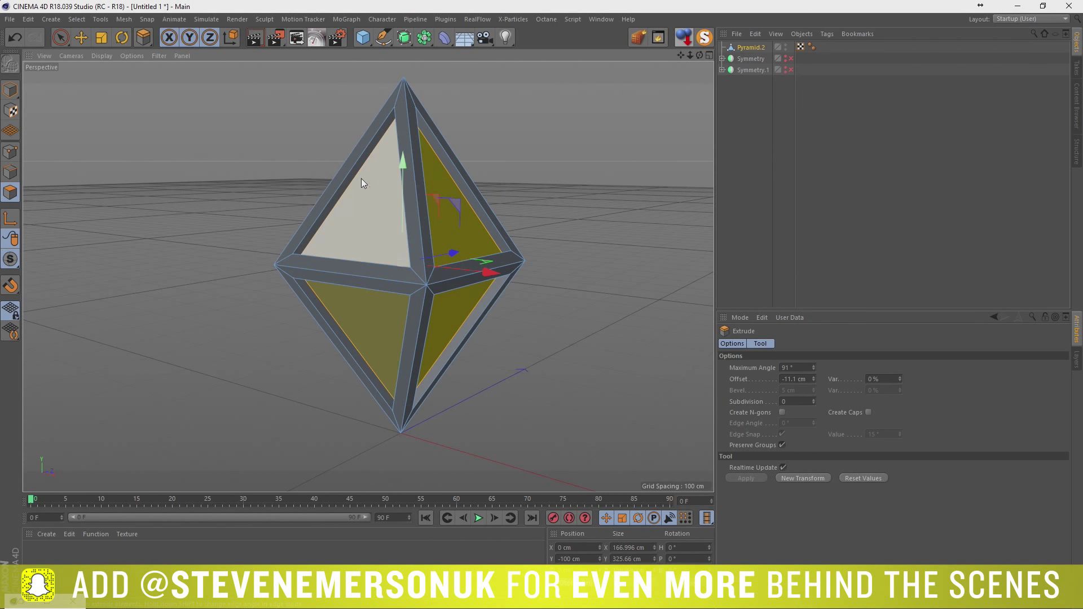
pyautogui.press('Delete')
pyautogui.moveTo(373, 210)
pyautogui.keyDown('alt'); pyautogui.mouseDown()
pyautogui.moveTo(412, 221)
pyautogui.moveTo(368, 212)
pyautogui.mouseUp(); pyautogui.keyUp('alt')
pyautogui.hotkey('ctrl', 'z')
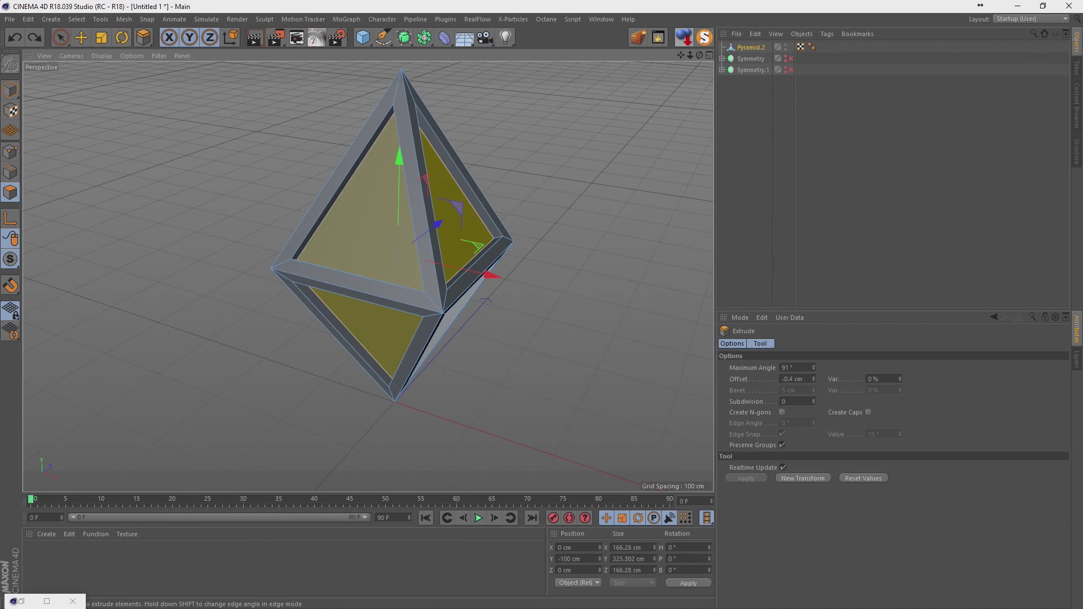
pyautogui.rightClick(365, 199)
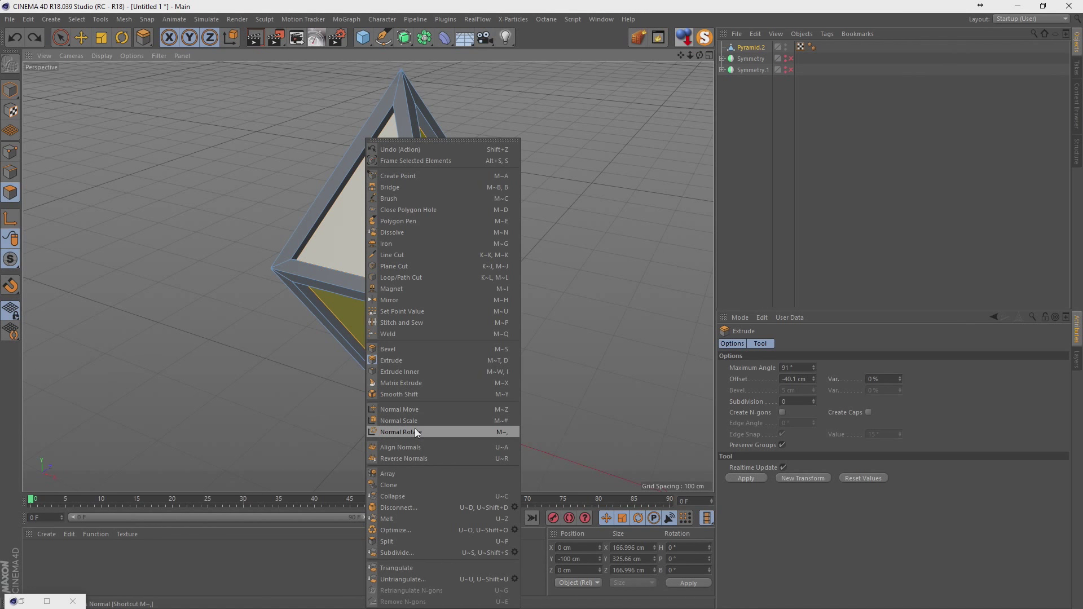
# Inset the recessed panel faces a further 12.9 cm with Extrude Inner
pyautogui.click(425, 372)
pyautogui.moveTo(379, 252); pyautogui.dragTo(391, 252)
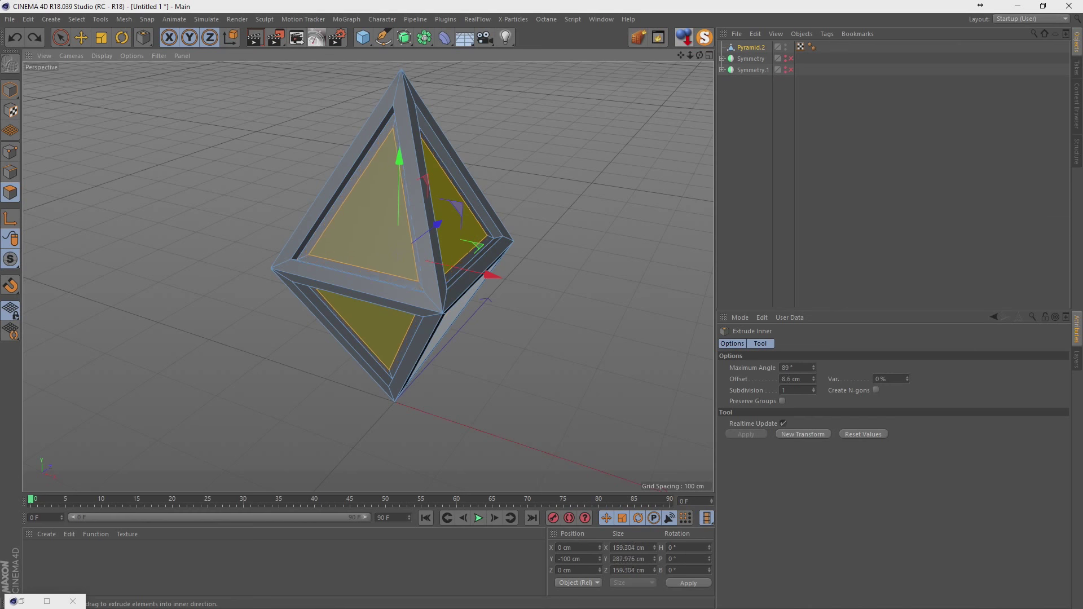
pyautogui.moveTo(351, 215)
pyautogui.keyDown('alt'); pyautogui.mouseDown()
pyautogui.moveTo(468, 157)
pyautogui.moveTo(383, 172)
pyautogui.moveTo(393, 205)
pyautogui.moveTo(344, 222)
pyautogui.mouseUp(); pyautogui.keyUp('alt')
# Extrude the selected faces outward, settling the offset at 10.4 cm
pyautogui.rightClick(346, 222)
pyautogui.click(388, 359)
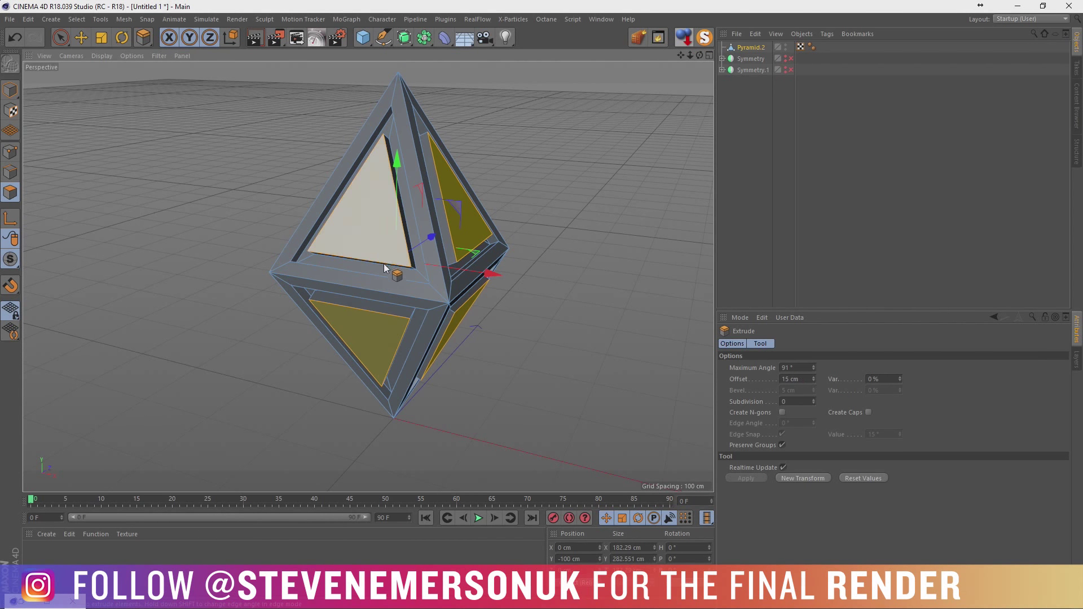
pyautogui.keyDown('alt'); pyautogui.moveTo(222, 243); pyautogui.dragTo(241, 232); pyautogui.keyUp('alt')
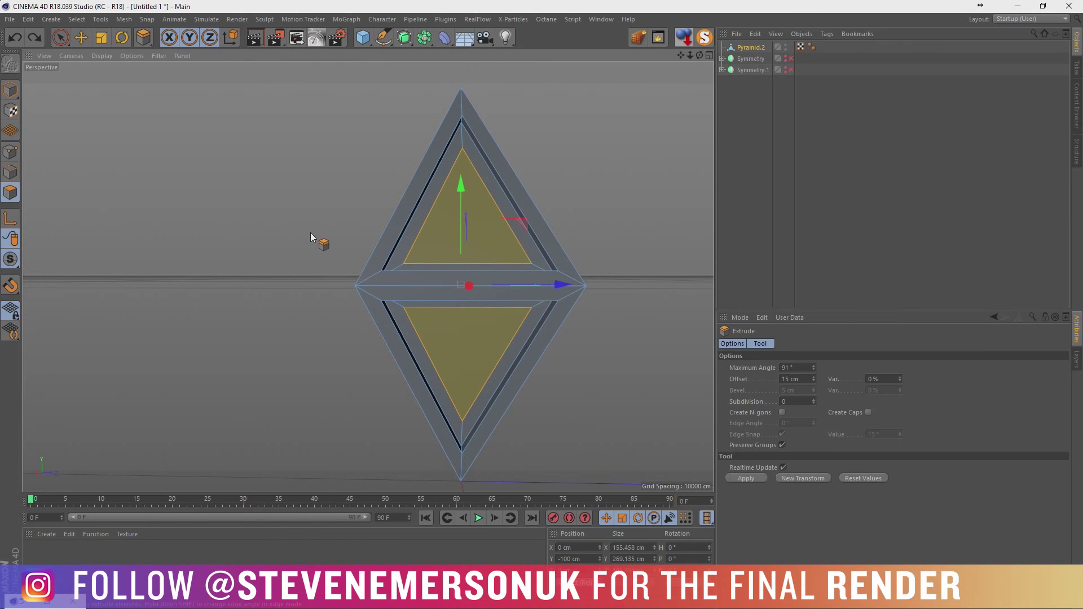
pyautogui.keyDown('alt'); pyautogui.moveTo(419, 241); pyautogui.dragTo(413, 249); pyautogui.keyUp('alt')
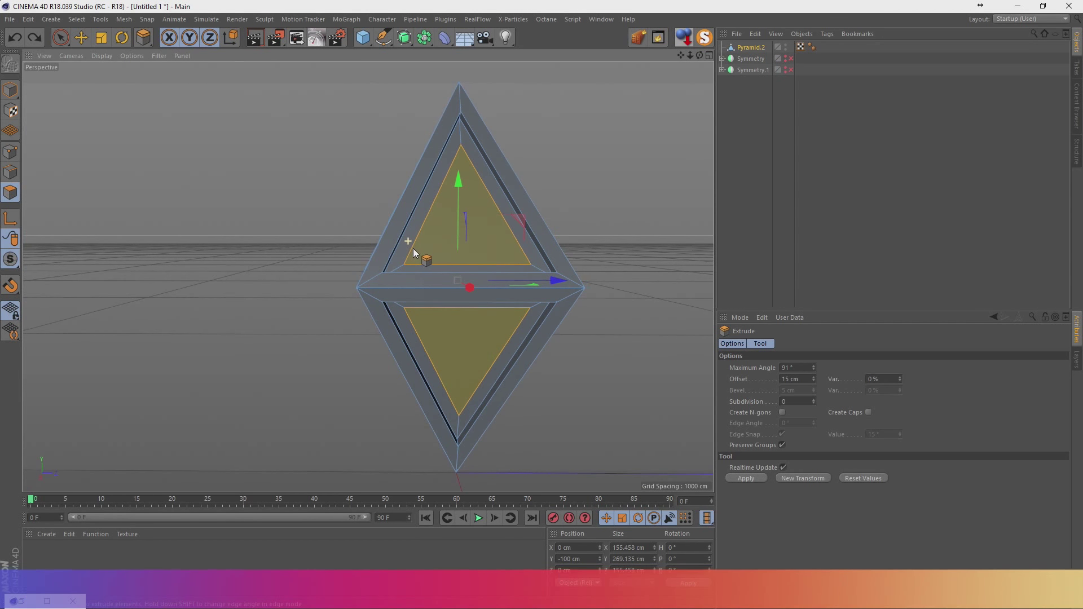
pyautogui.moveTo(415, 248)
pyautogui.mouseDown()
pyautogui.moveTo(446, 248)
pyautogui.moveTo(393, 248)
pyautogui.mouseUp()
pyautogui.keyDown('alt'); pyautogui.moveTo(275, 252); pyautogui.dragTo(412, 254); pyautogui.keyUp('alt')
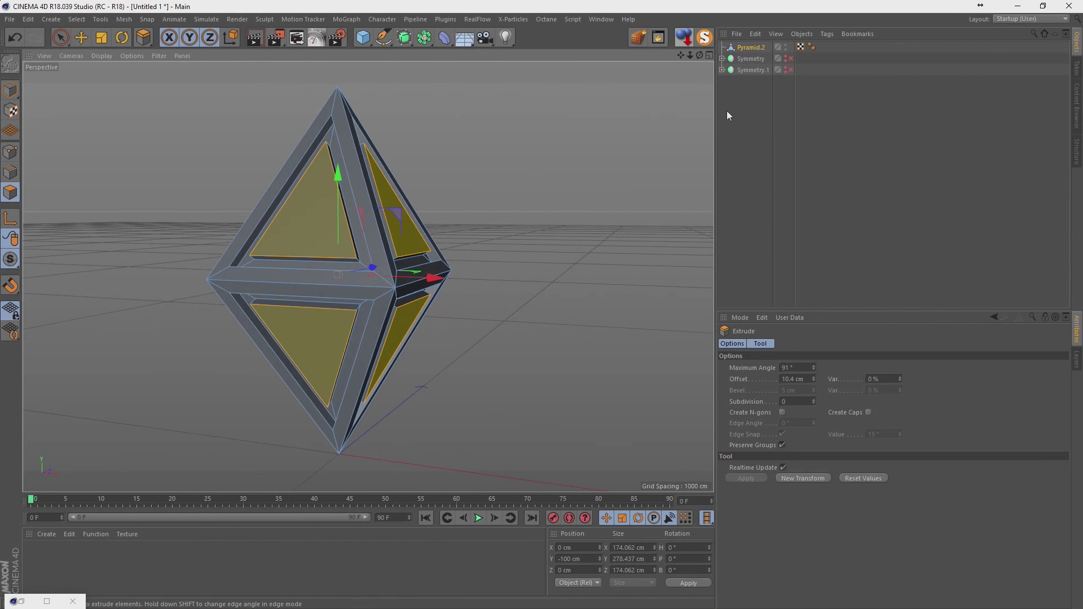
# Wrap Pyramid.2 in a Subdivision Surface with Editor subdivision 3, then disable the smoothing
pyautogui.keyDown('alt'); pyautogui.click(402, 40); pyautogui.keyUp('alt')
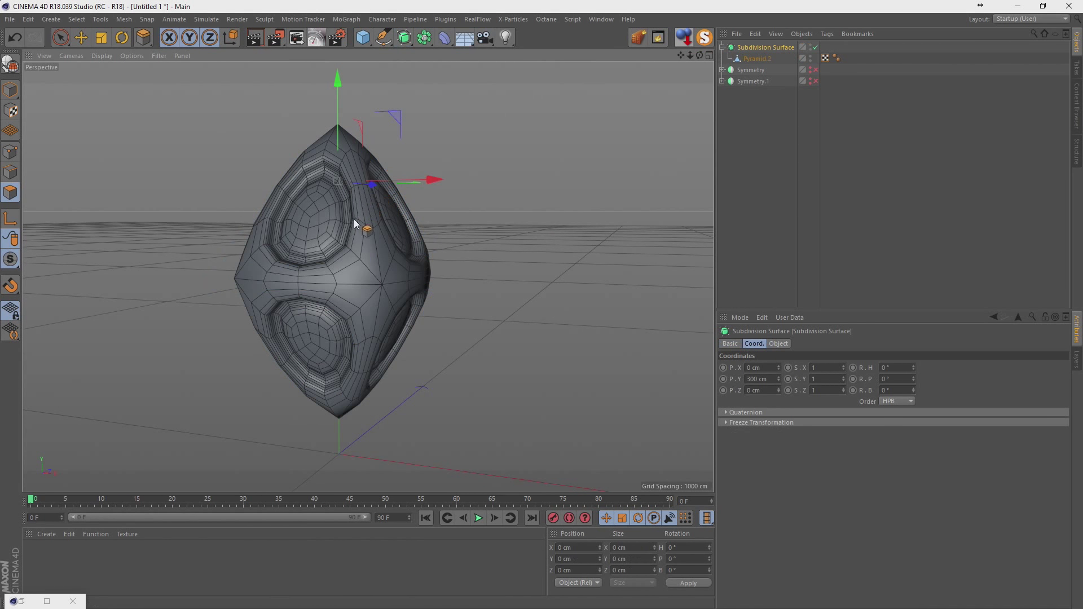
pyautogui.click(784, 345)
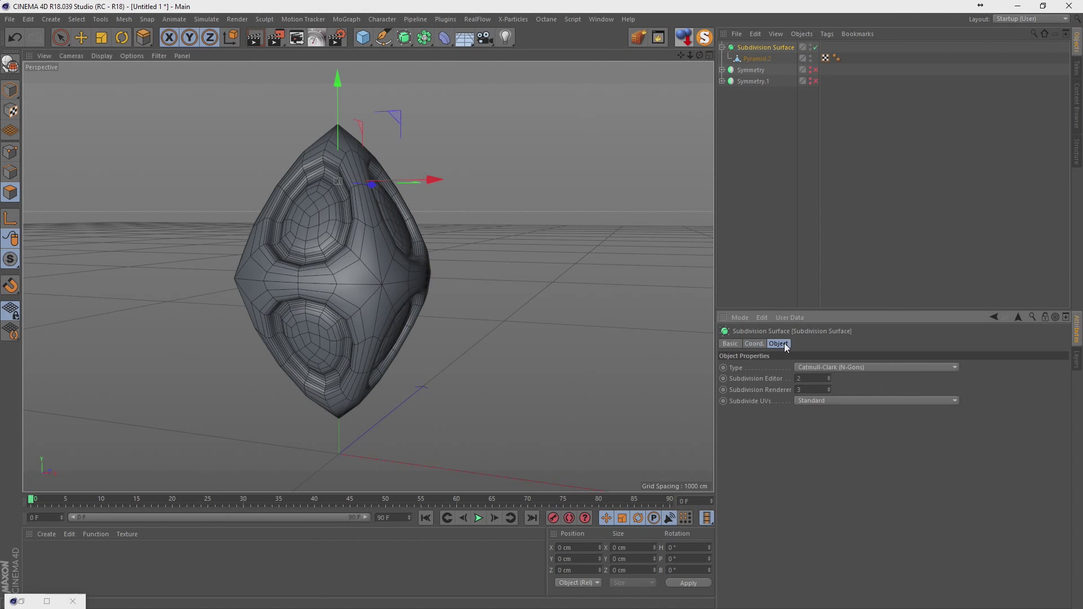
pyautogui.click(828, 375)
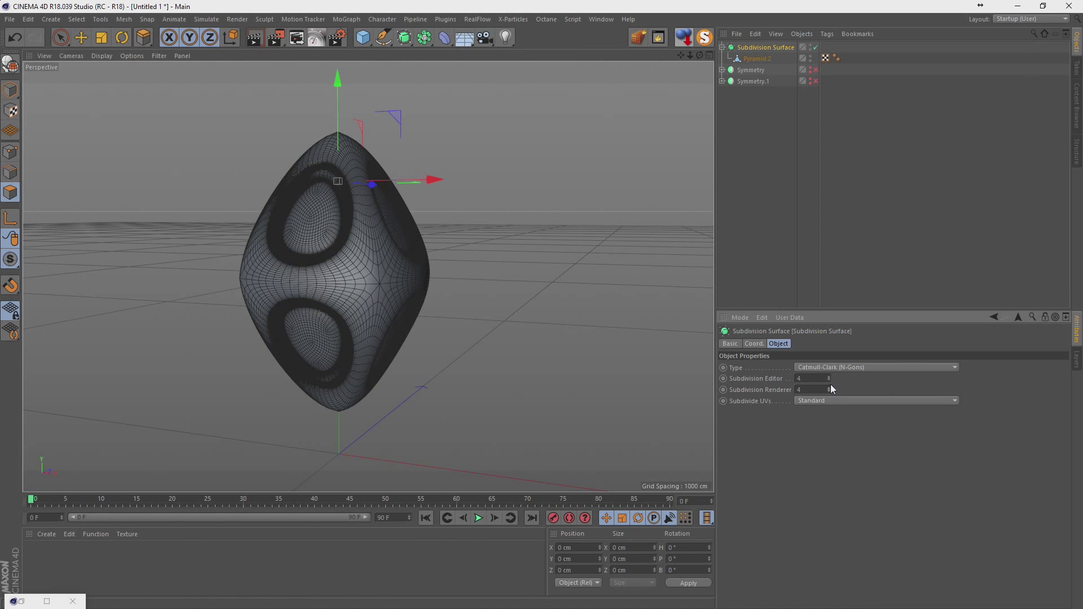
pyautogui.click(829, 381)
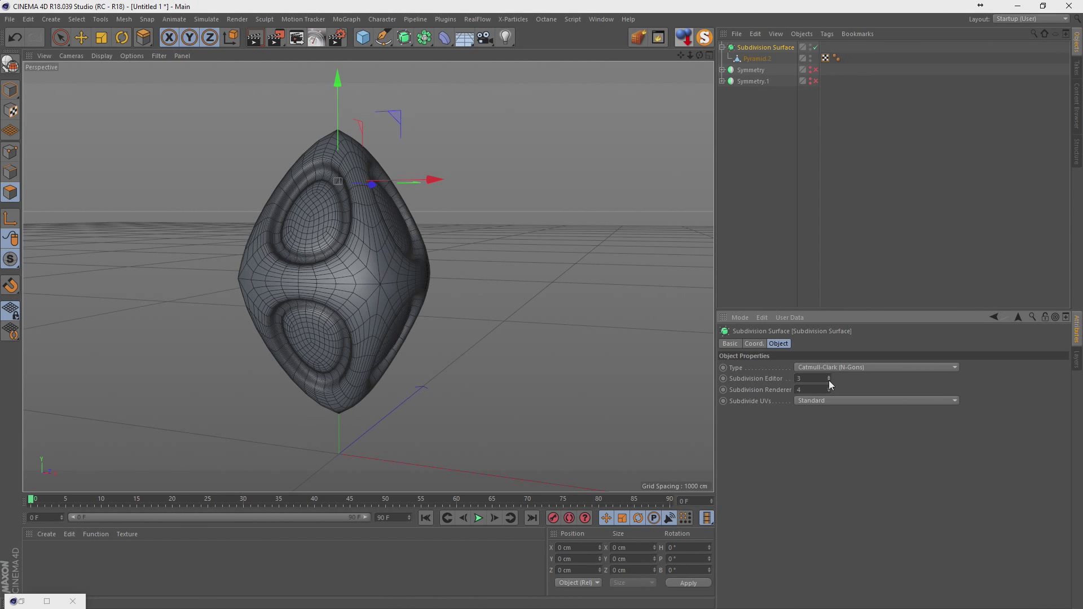
pyautogui.click(829, 382)
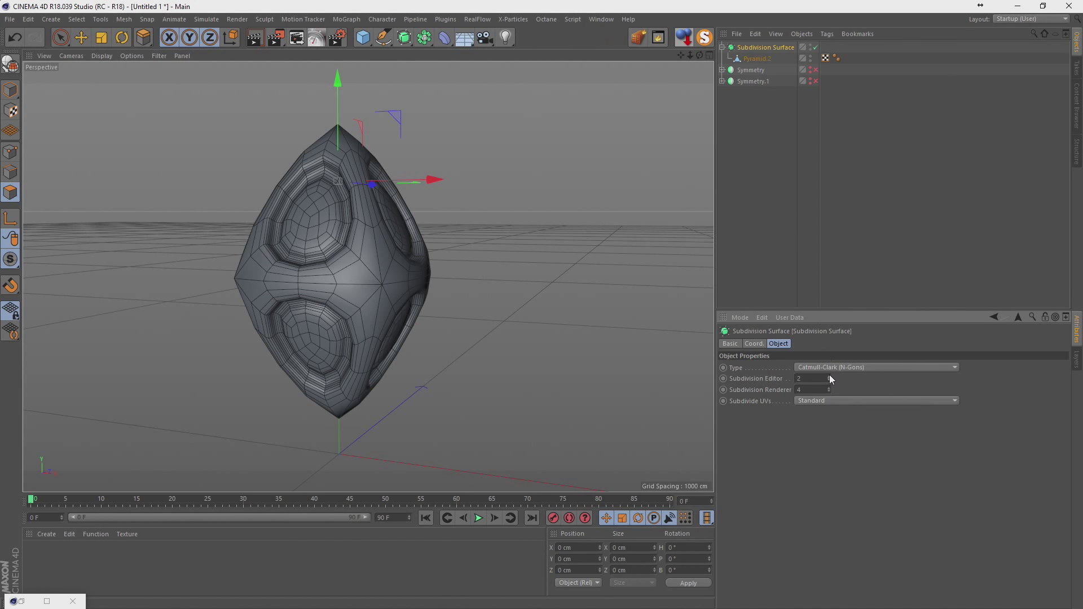
pyautogui.click(829, 376)
pyautogui.click(815, 48)
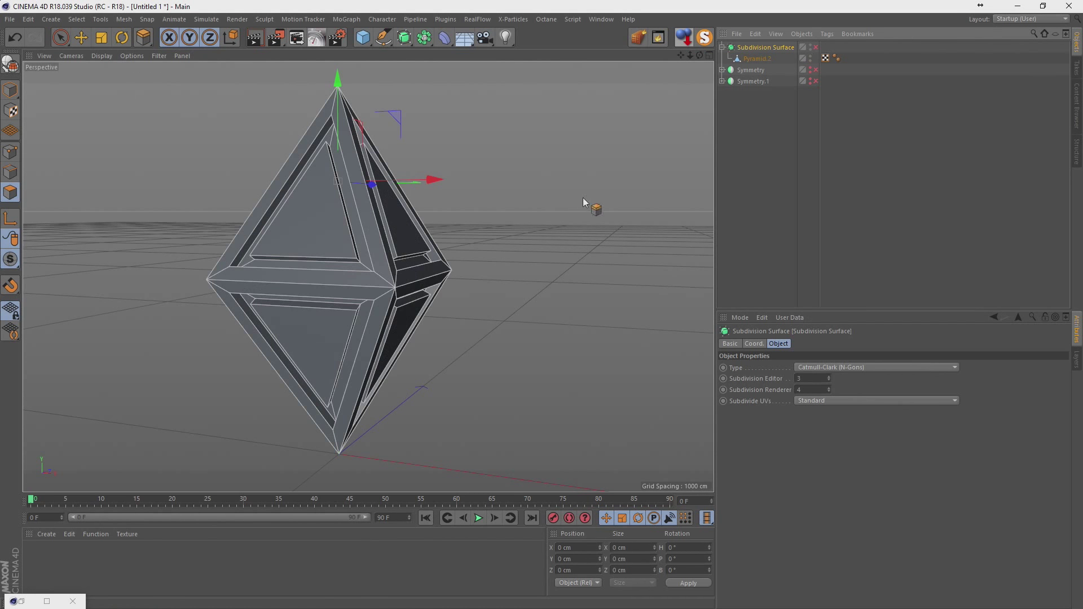
pyautogui.keyDown('alt'); pyautogui.moveTo(584, 197); pyautogui.dragTo(266, 215); pyautogui.keyUp('alt')
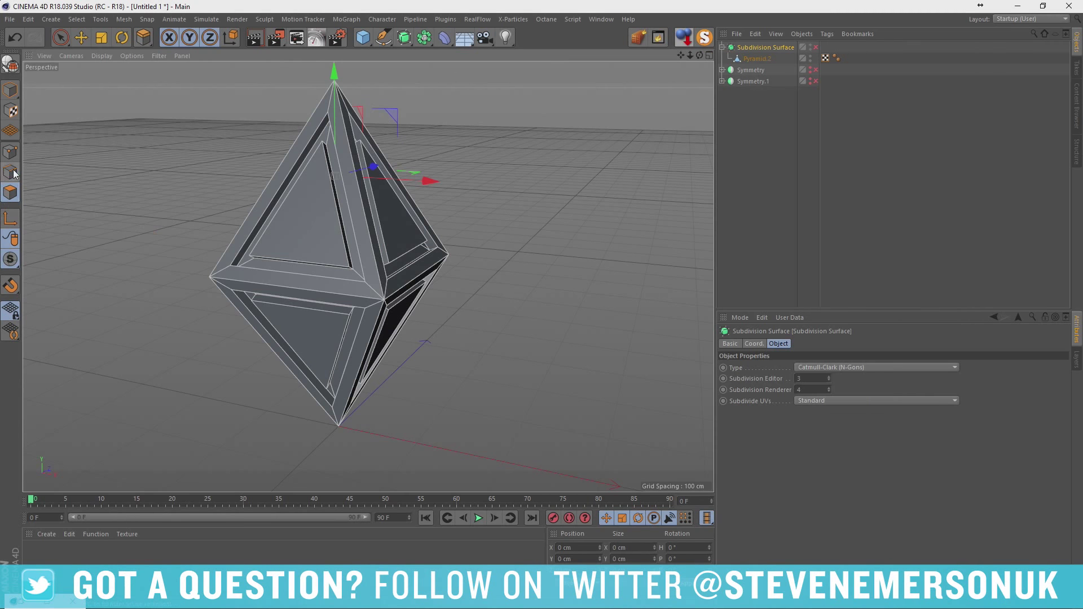
# Inset Pyramid.2's panel faces by 1.6 cm with Extrude Inner
pyautogui.click(753, 60)
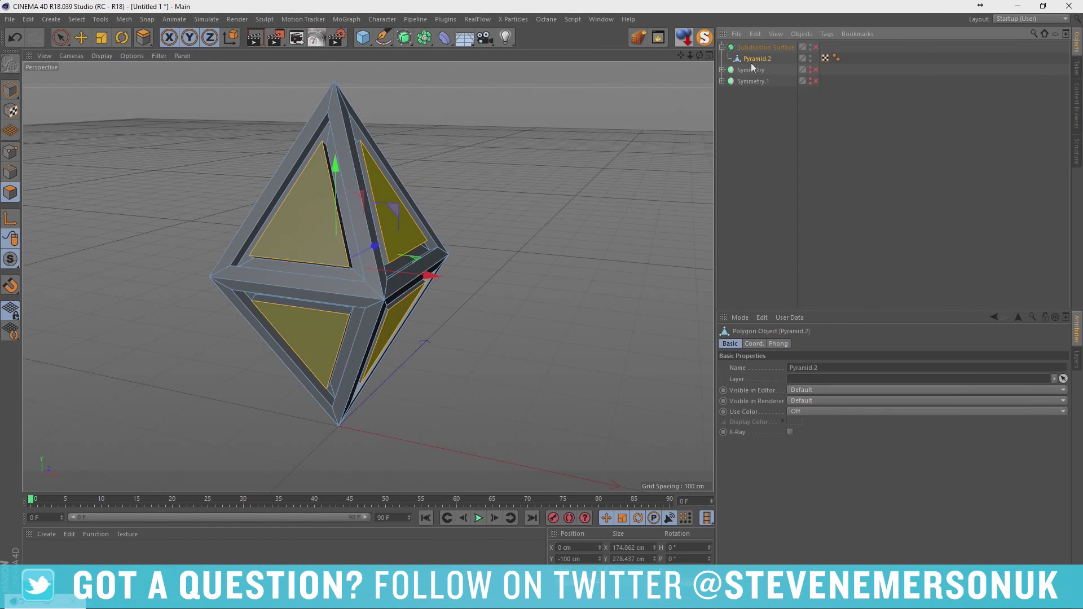
pyautogui.rightClick(307, 231)
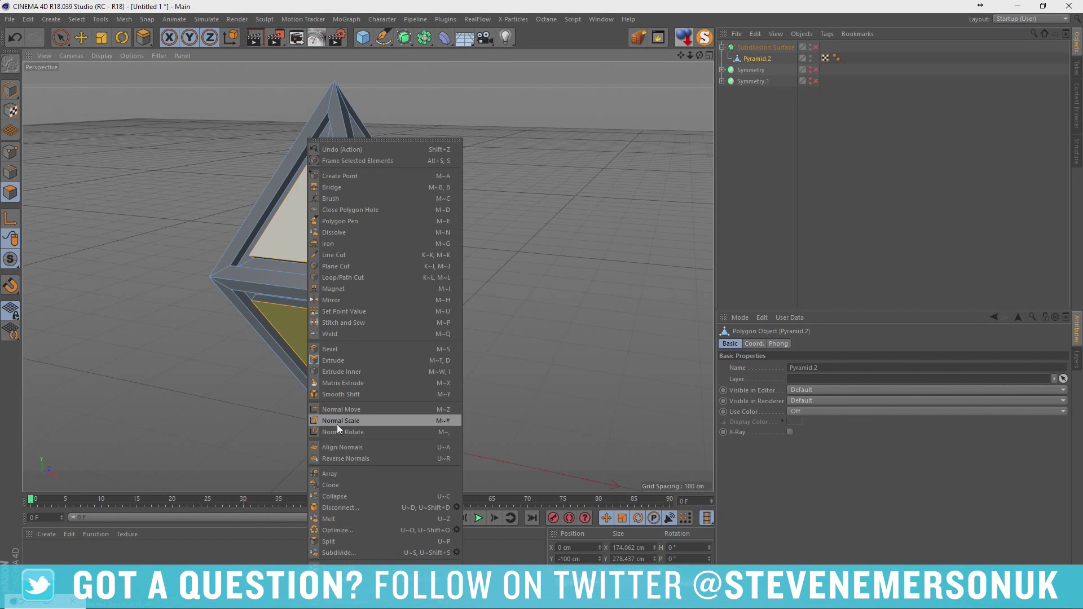
pyautogui.click(358, 369)
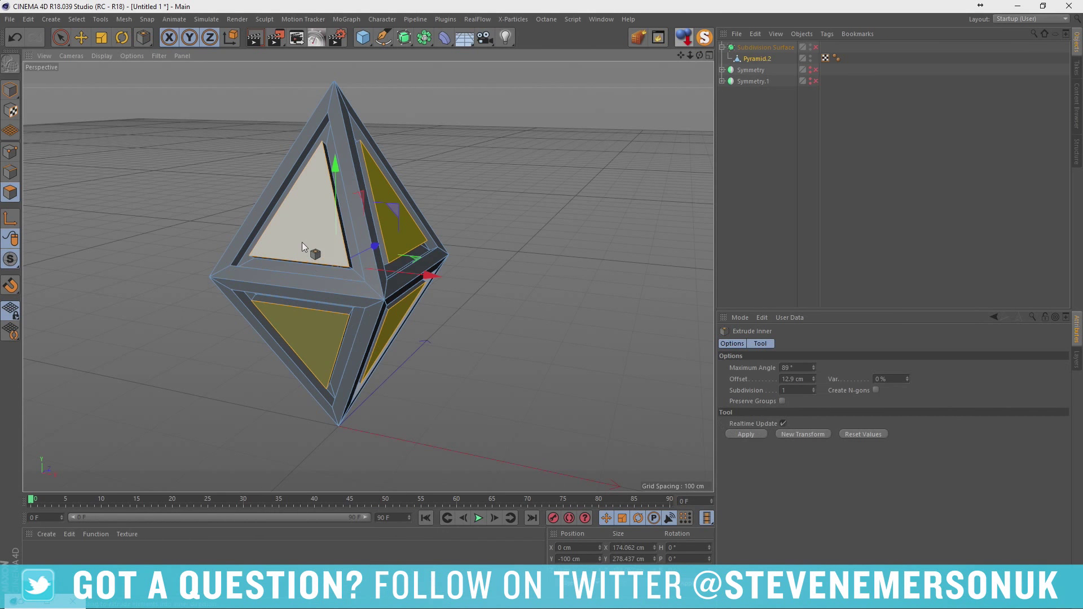
pyautogui.moveTo(303, 242); pyautogui.dragTo(307, 242)
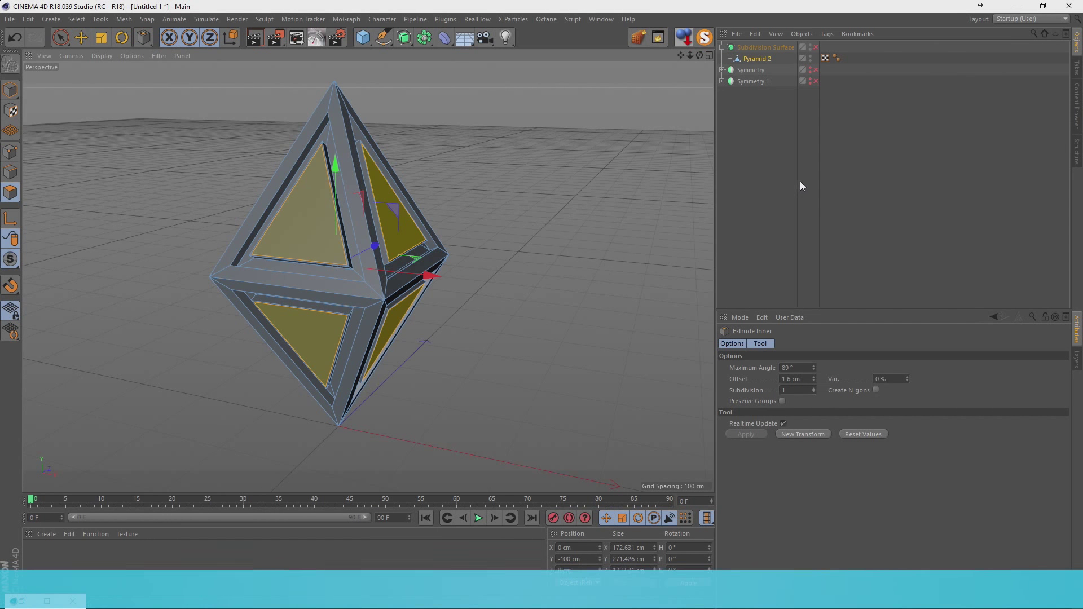
# Preview the Subdivision Surface on and off, leaving it off with Pyramid.2 selected in Edge mode
pyautogui.click(816, 47)
pyautogui.click(816, 47)
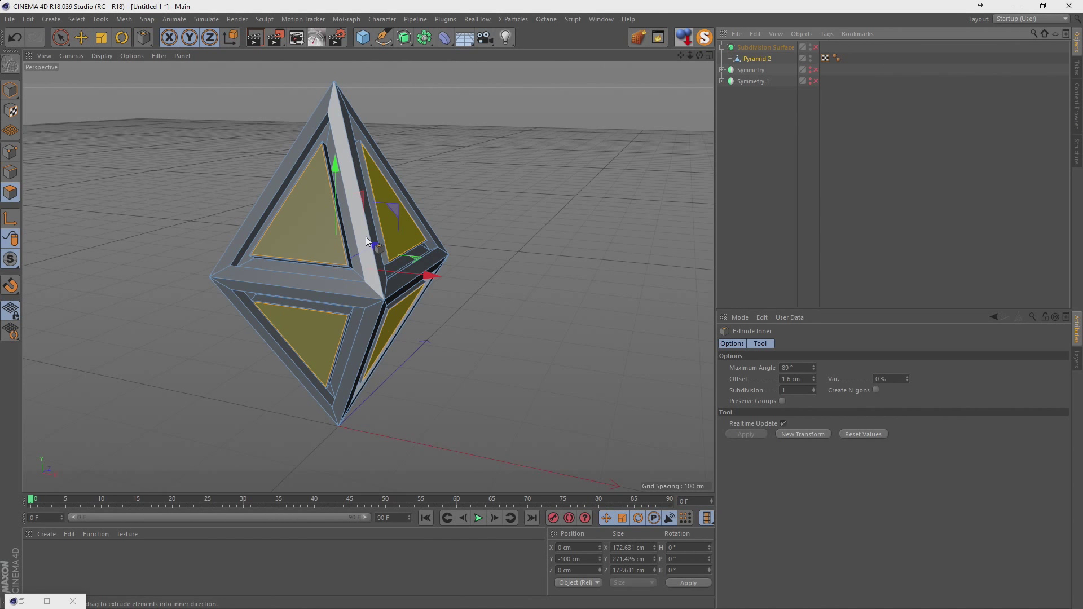
pyautogui.click(817, 48)
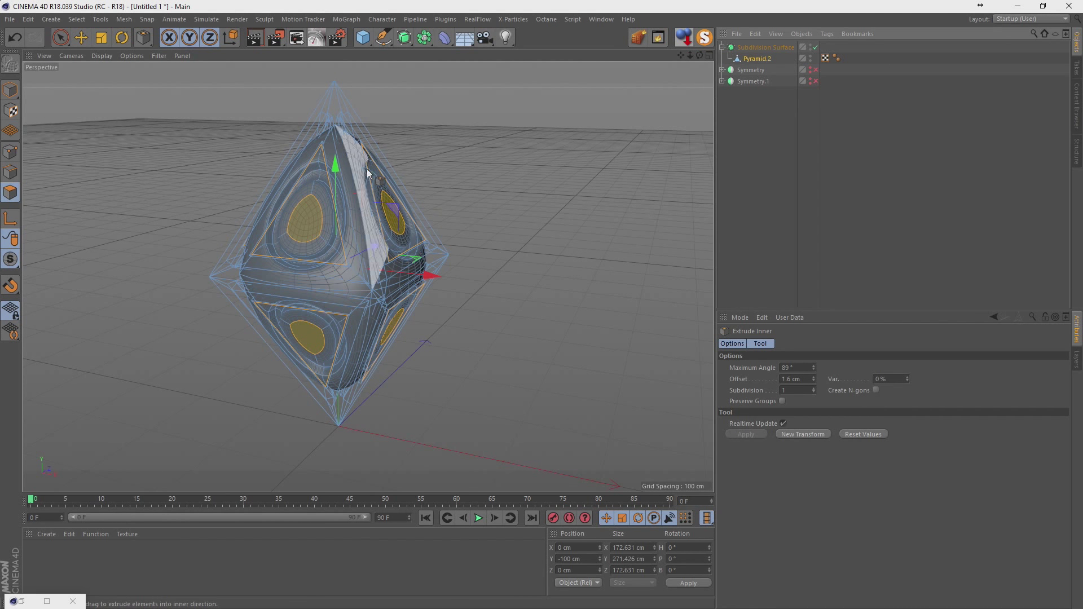
pyautogui.click(753, 188)
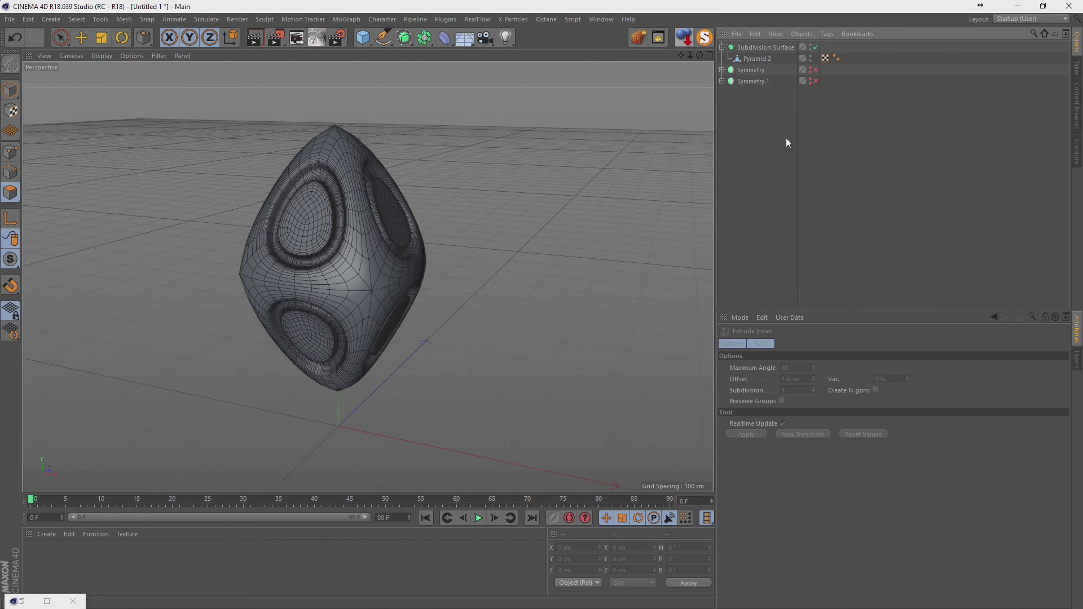
pyautogui.click(815, 48)
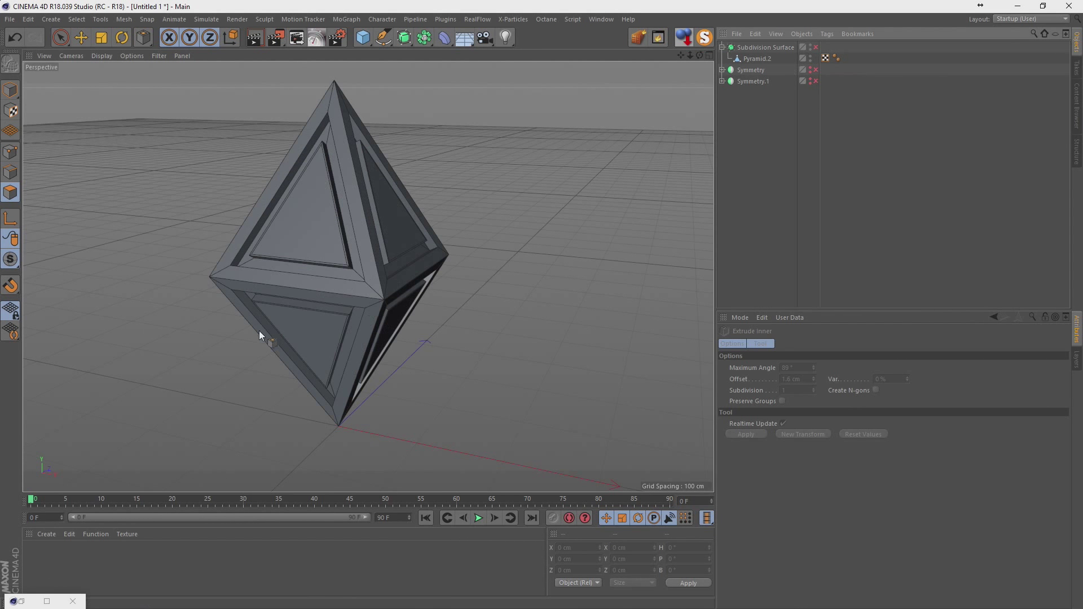
pyautogui.click(757, 59)
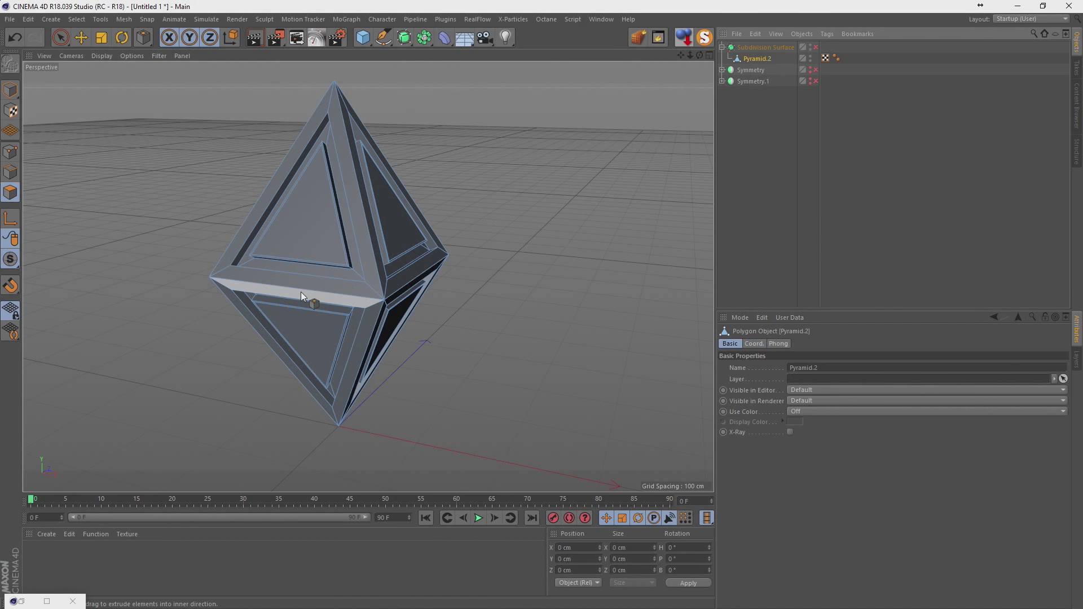
pyautogui.click(11, 172)
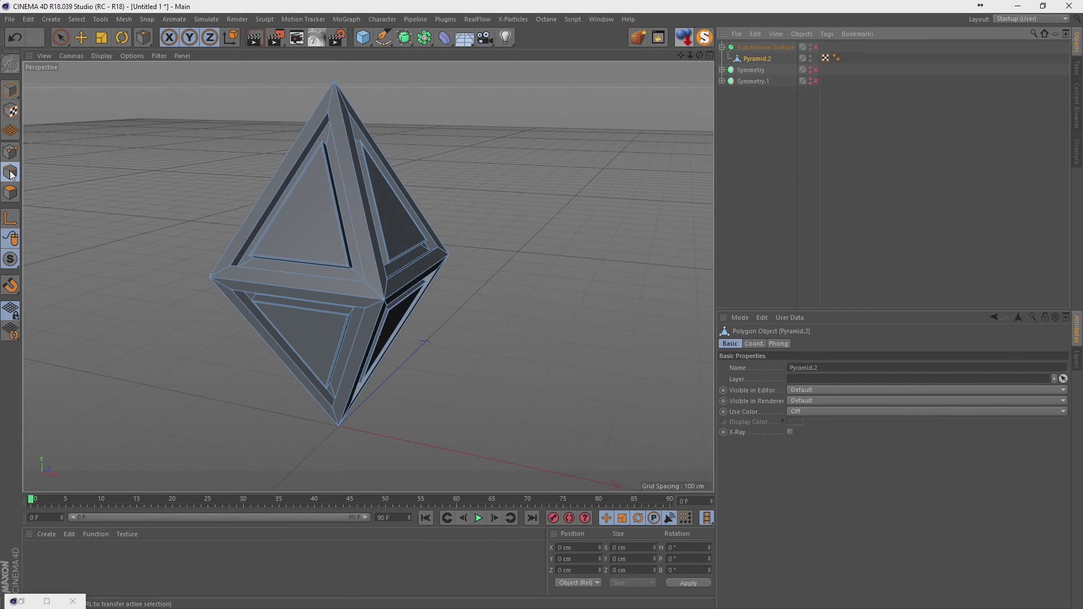
# Pick an equator edge and switch to Live Selection, orbiting around the pyramid
pyautogui.click(287, 295)
pyautogui.moveTo(490, 340)
pyautogui.keyDown('alt'); pyautogui.mouseDown()
pyautogui.moveTo(409, 317)
pyautogui.moveTo(370, 285)
pyautogui.mouseUp(); pyautogui.keyUp('alt')
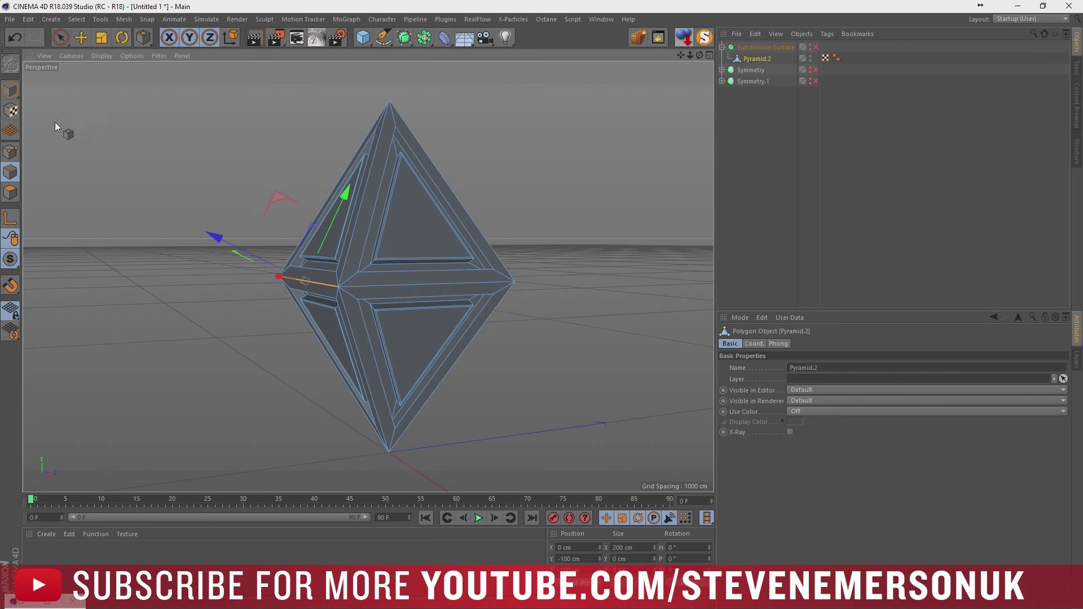
pyautogui.click(63, 38)
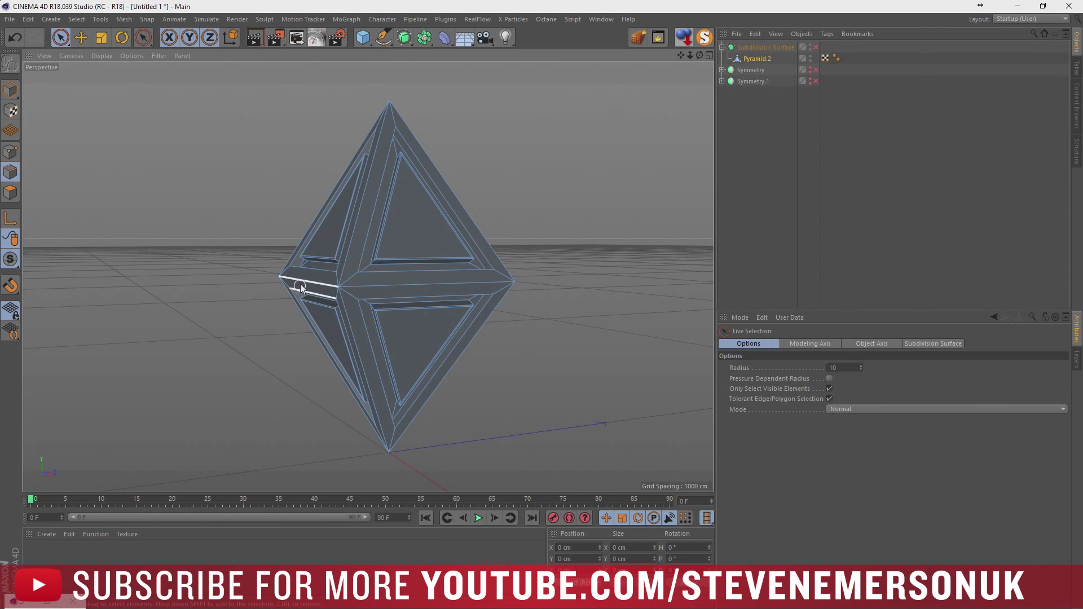
pyautogui.moveTo(391, 284)
pyautogui.keyDown('alt'); pyautogui.mouseDown()
pyautogui.moveTo(252, 270)
pyautogui.moveTo(476, 309)
pyautogui.mouseUp(); pyautogui.keyUp('alt')
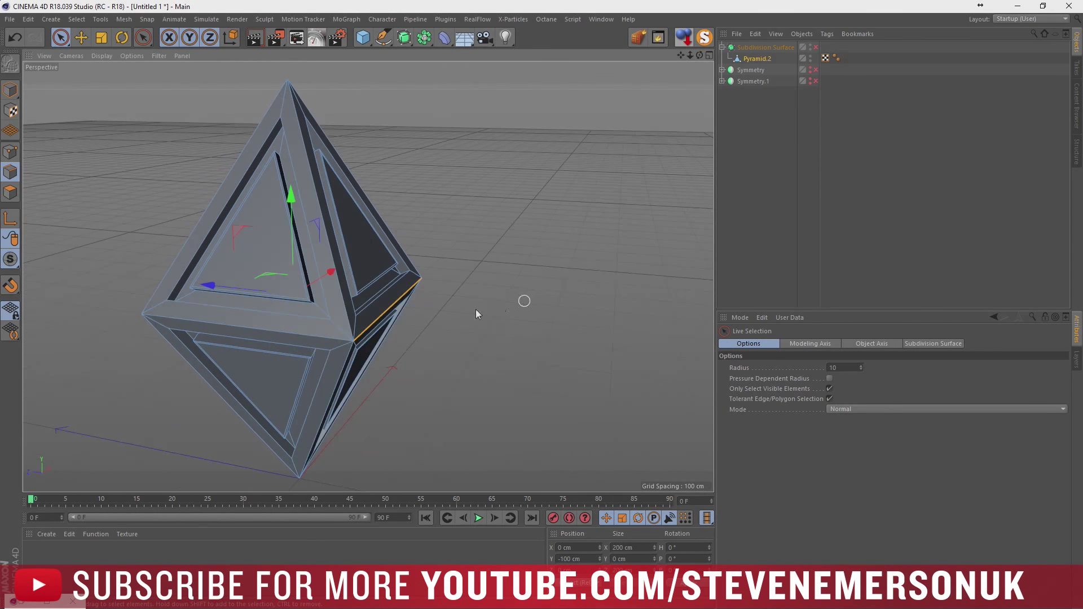
pyautogui.moveTo(140, 341)
pyautogui.keyDown('alt'); pyautogui.mouseDown()
pyautogui.moveTo(337, 303)
pyautogui.moveTo(292, 327)
pyautogui.moveTo(358, 330)
pyautogui.mouseUp(); pyautogui.keyUp('alt')
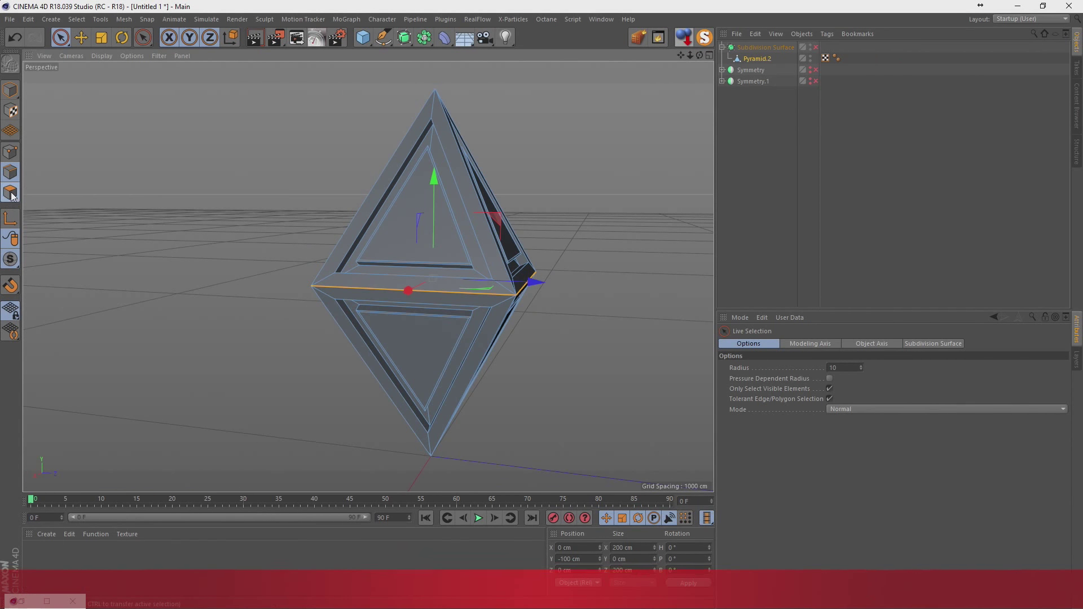
# Undo and clear the trial edge selection, then select the equator face band in Polygon mode
pyautogui.press('Return')
pyautogui.hotkey('ctrl', 'z')
pyautogui.hotkey('ctrl', 'z')
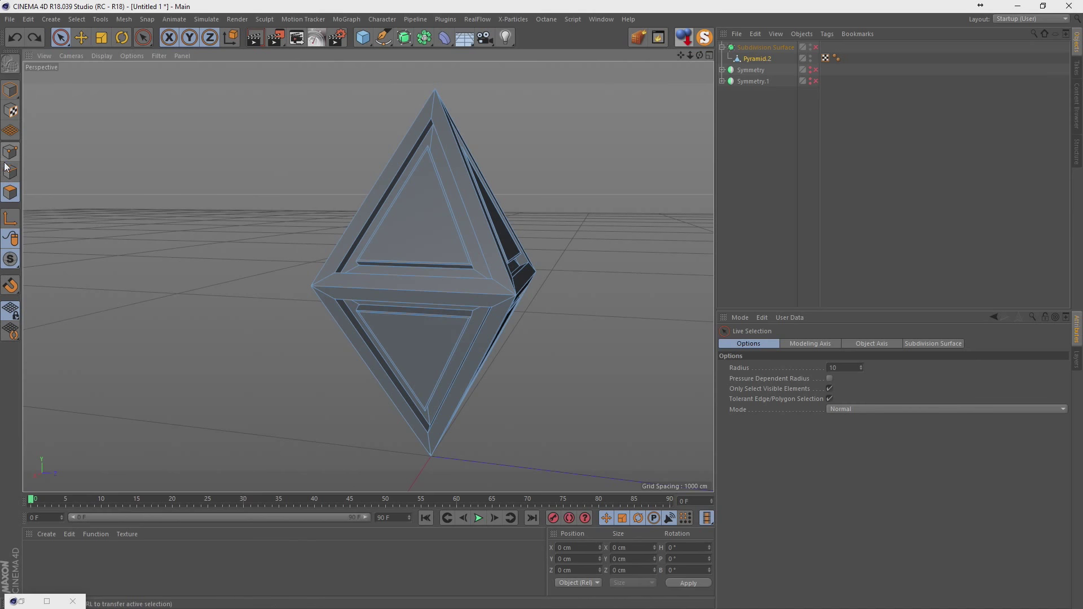
pyautogui.hotkey('ctrl', 'z')
pyautogui.rightClick(186, 248)
pyautogui.click(231, 277)
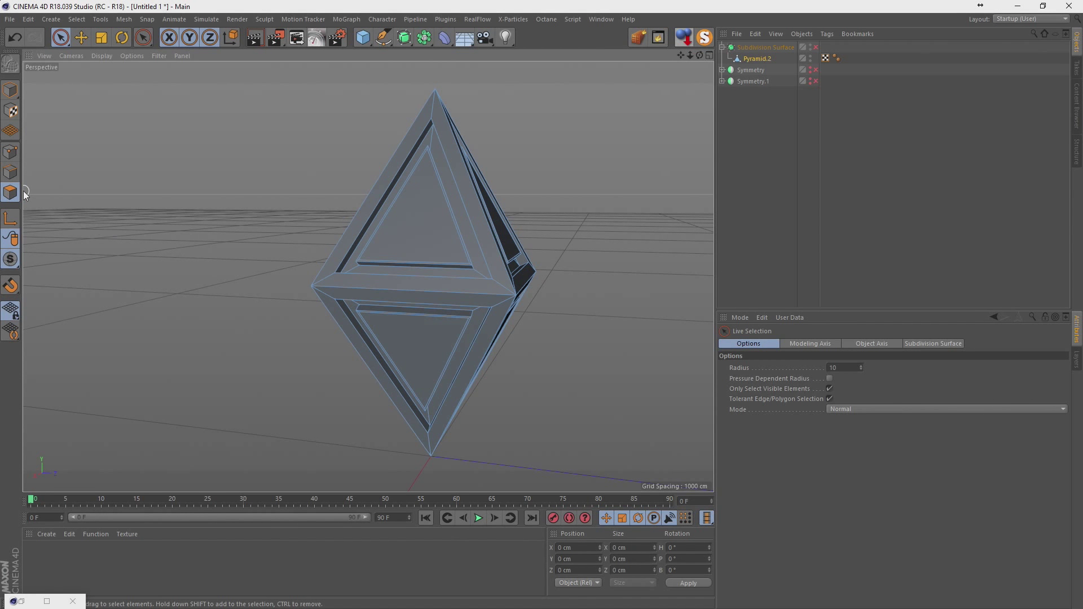
pyautogui.click(10, 172)
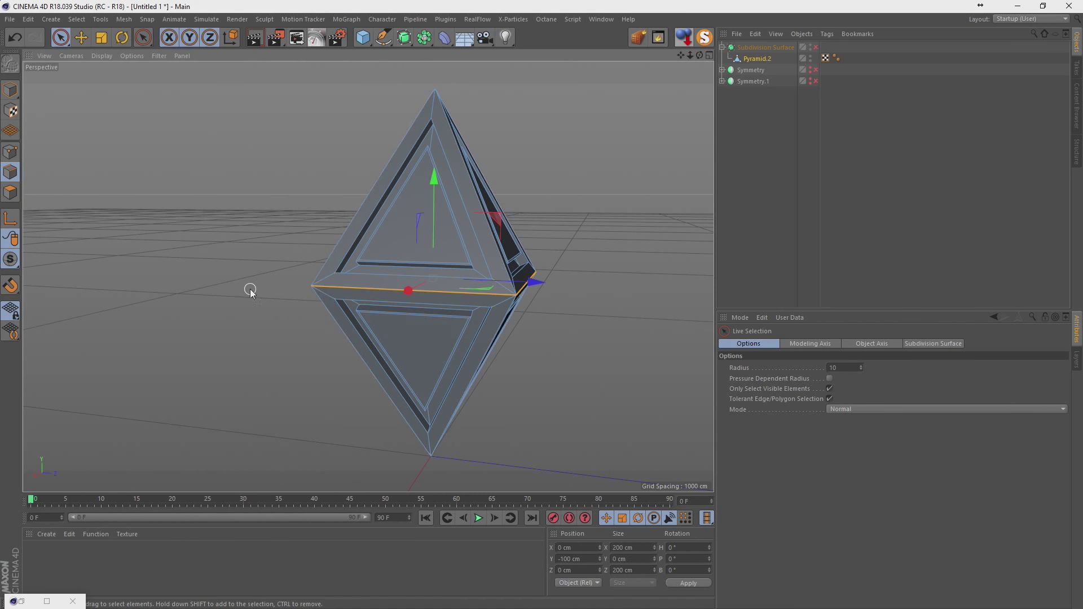
pyautogui.moveTo(230, 268)
pyautogui.keyDown('alt'); pyautogui.mouseDown()
pyautogui.moveTo(271, 266)
pyautogui.moveTo(338, 287)
pyautogui.moveTo(500, 280)
pyautogui.moveTo(438, 283)
pyautogui.mouseUp(); pyautogui.keyUp('alt')
pyautogui.click(10, 193)
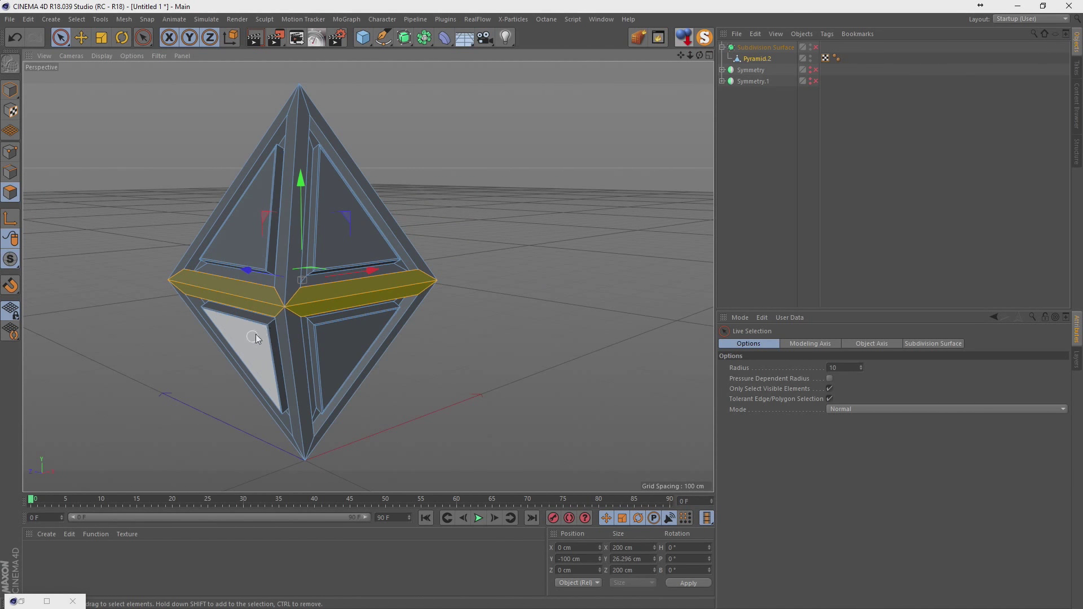
# Trial a -1.9 cm Extrude Inner on the middle band and preview it smoothed
pyautogui.rightClick(322, 301)
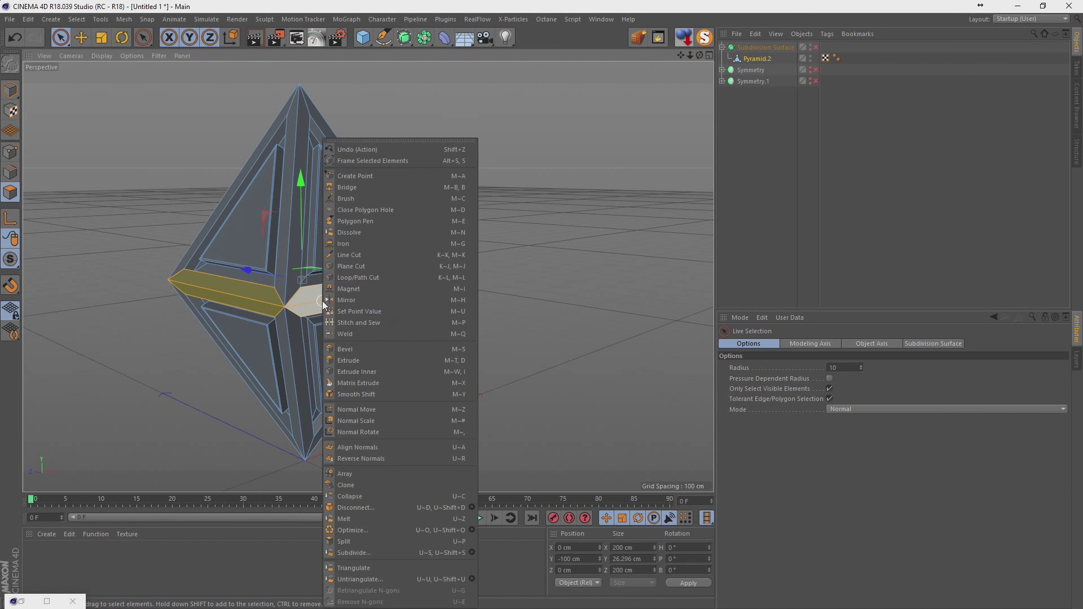
pyautogui.click(364, 371)
pyautogui.moveTo(329, 285); pyautogui.dragTo(316, 287)
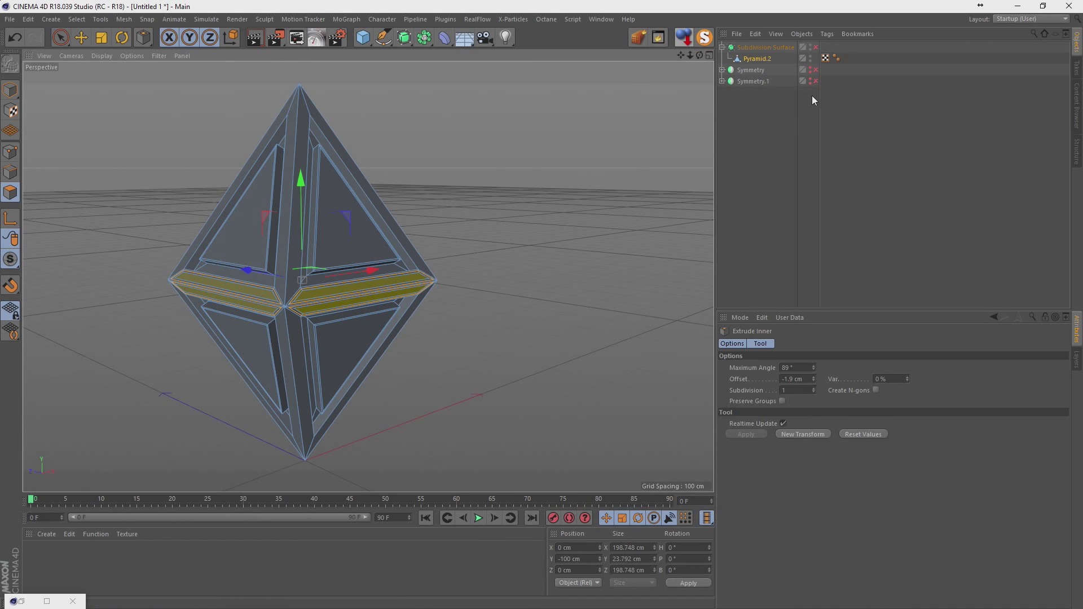
pyautogui.click(815, 47)
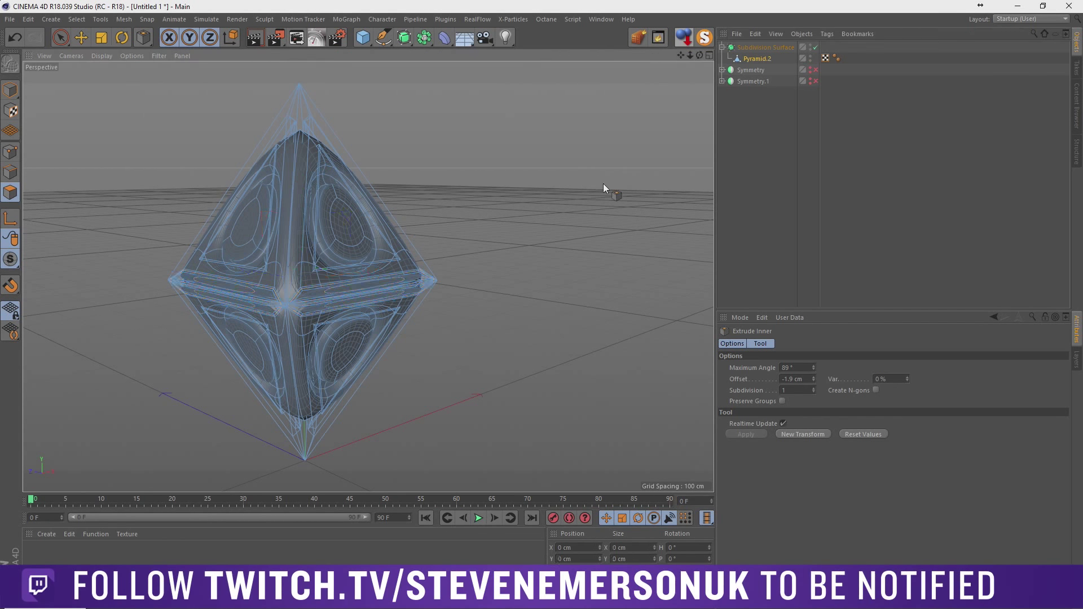
pyautogui.click(824, 197)
# Undo the band inset, deselect the faces, and switch to Points mode
pyautogui.hotkey('ctrl', 'z')
pyautogui.hotkey('ctrl', 'z')
pyautogui.hotkey('ctrl', 'z')
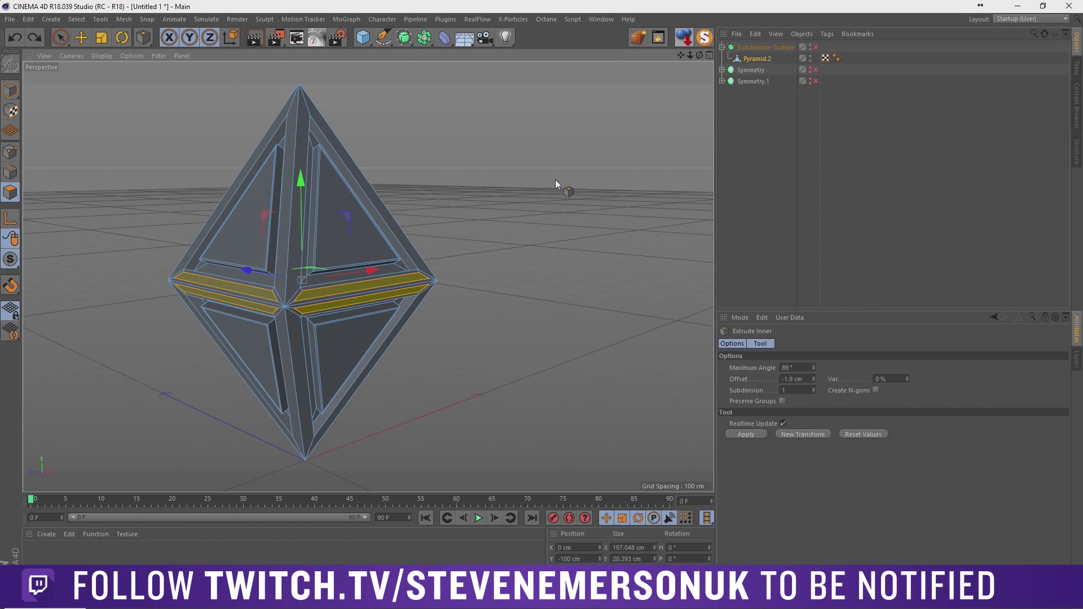
pyautogui.hotkey('ctrl', 'z')
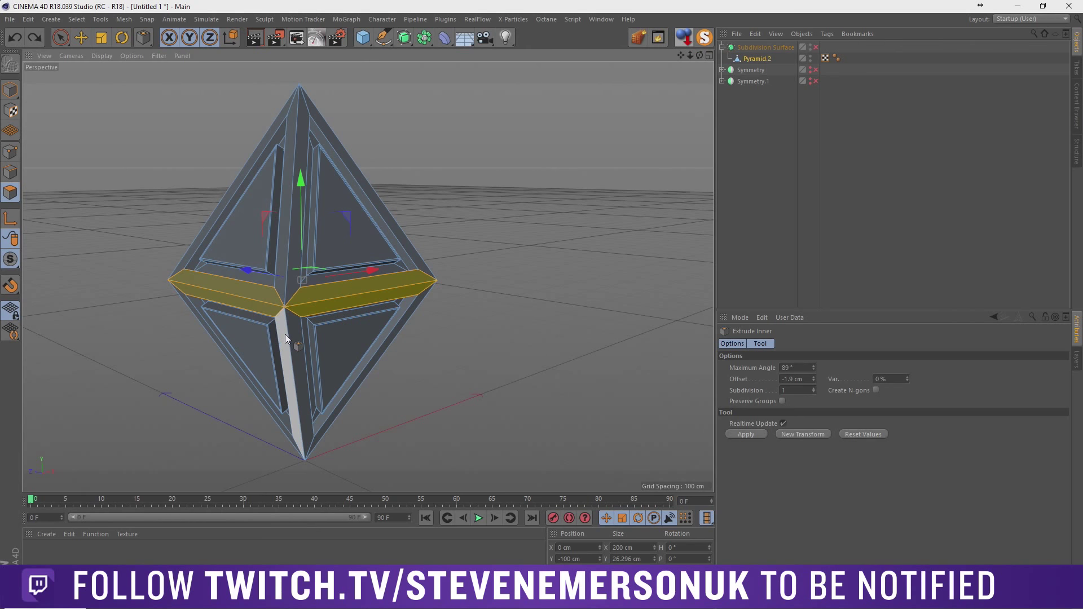
pyautogui.click(452, 357)
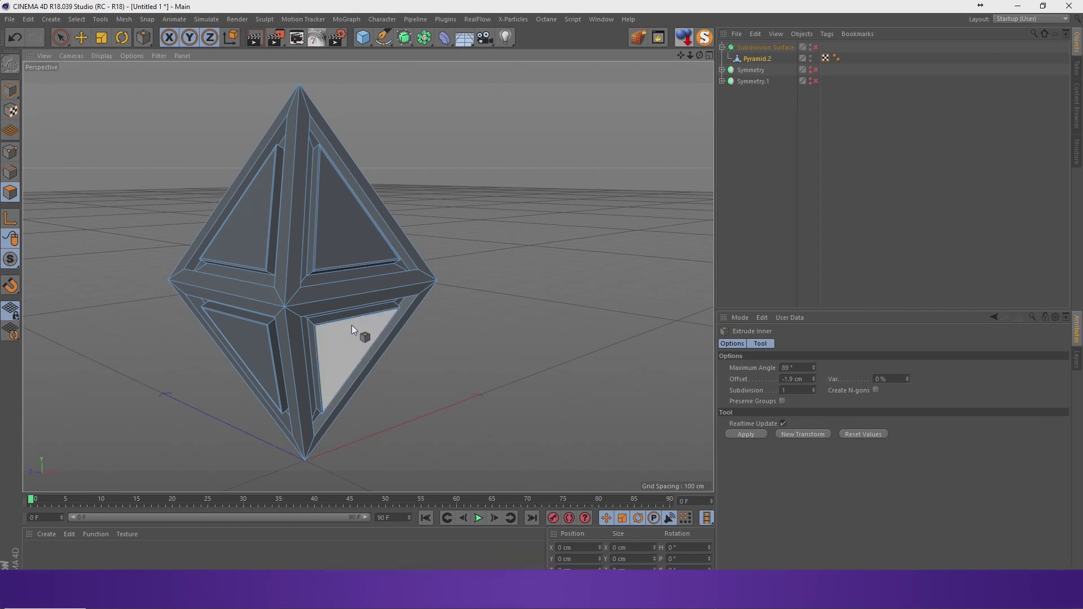
pyautogui.click(5, 159)
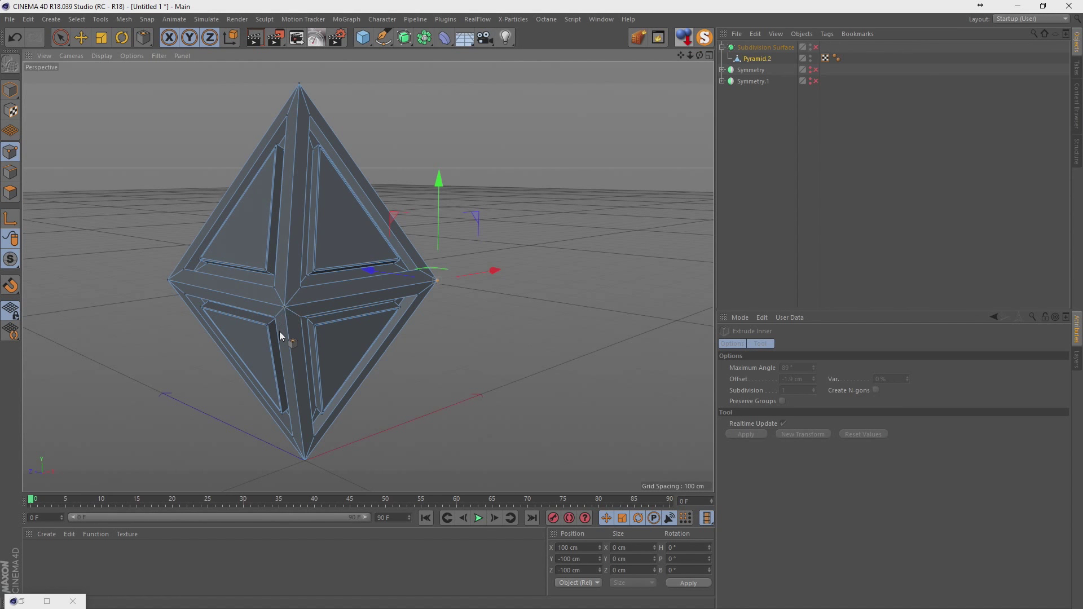
# Select the gem's centre point with Live Selection; try an extrude and undo it
pyautogui.click(64, 41)
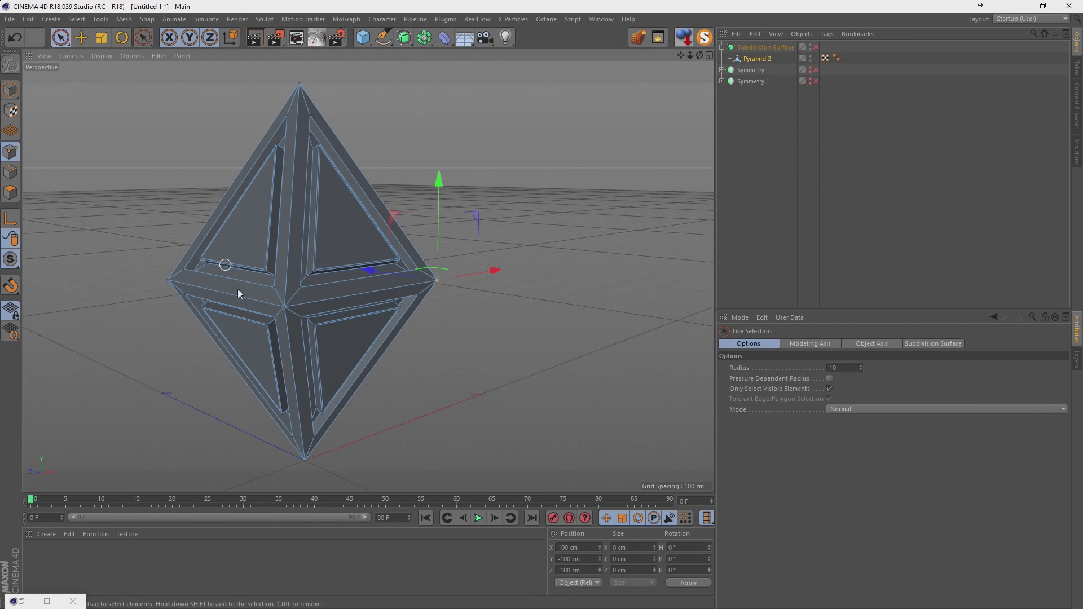
pyautogui.click(286, 308)
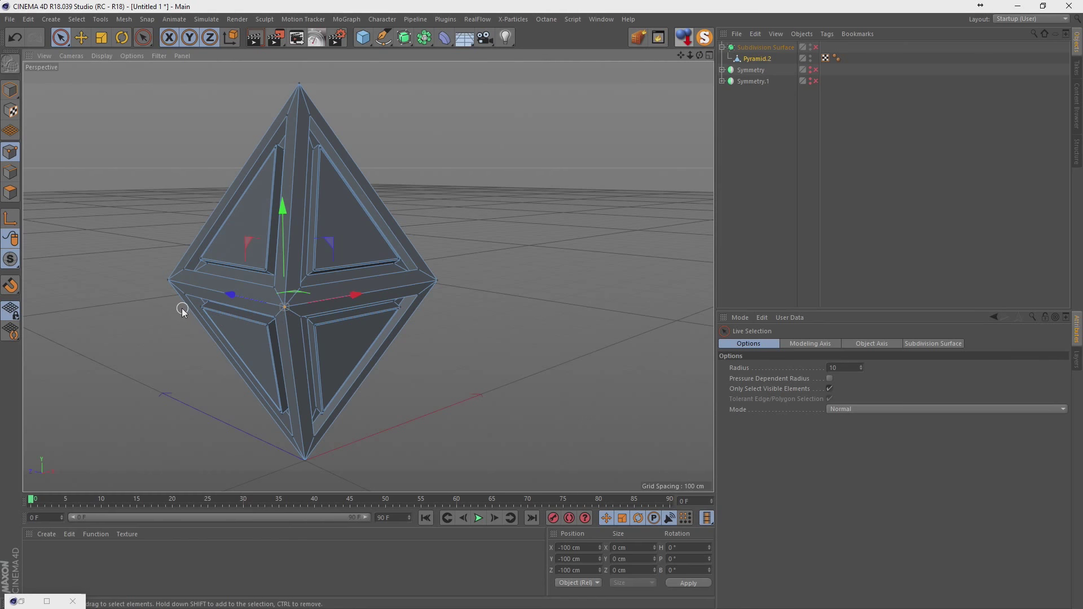
pyautogui.rightClick(285, 306)
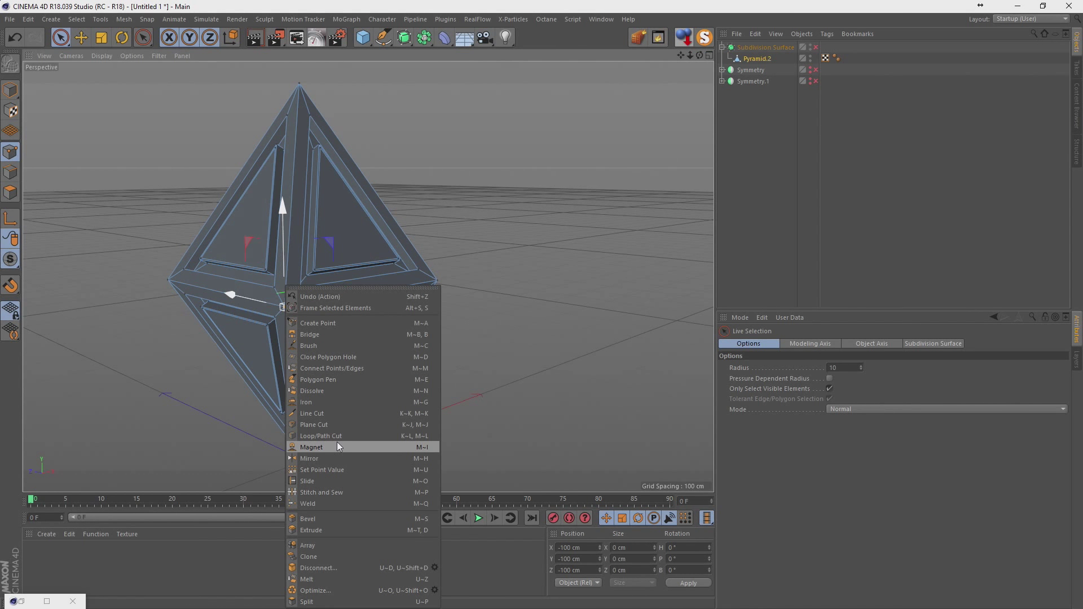
pyautogui.click(311, 530)
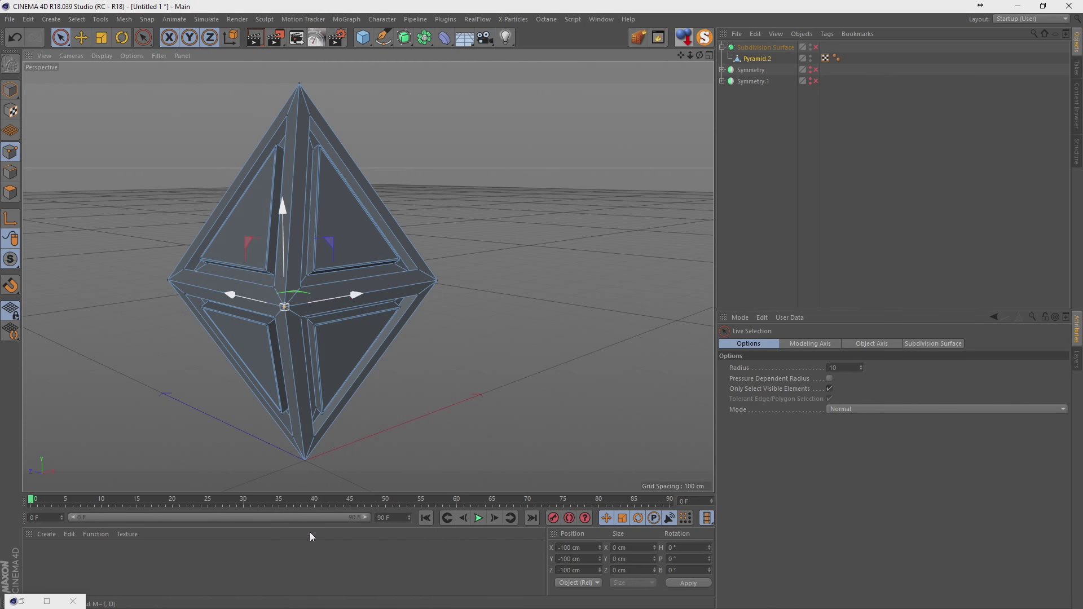
pyautogui.moveTo(286, 307); pyautogui.dragTo(364, 311)
pyautogui.hotkey('ctrl', 'z')
# Trial a bevel on the centre point, inspect it from the side, and undo
pyautogui.rightClick(287, 307)
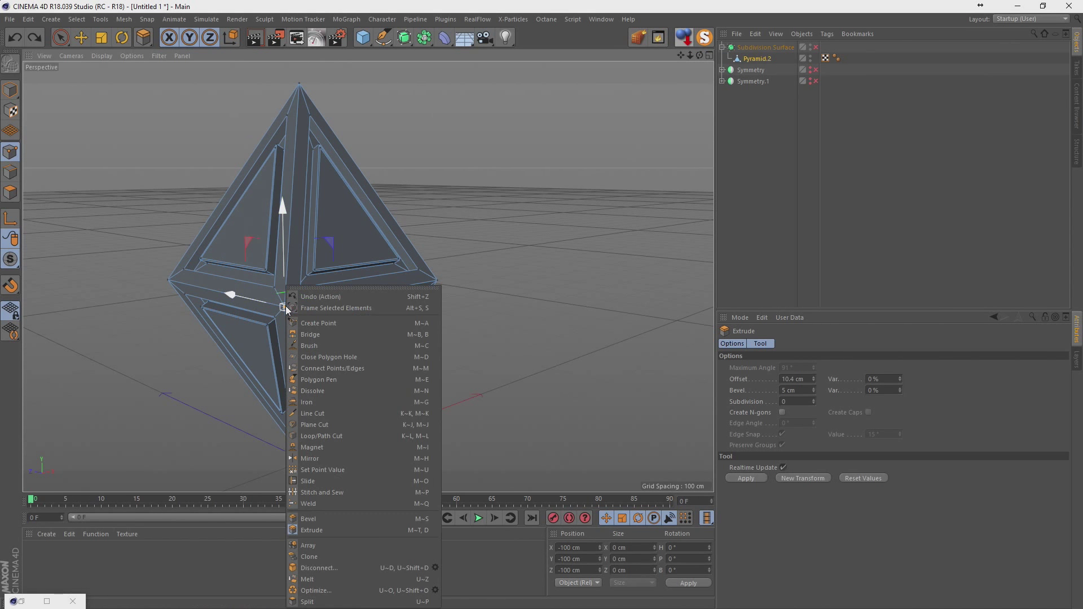
pyautogui.click(309, 519)
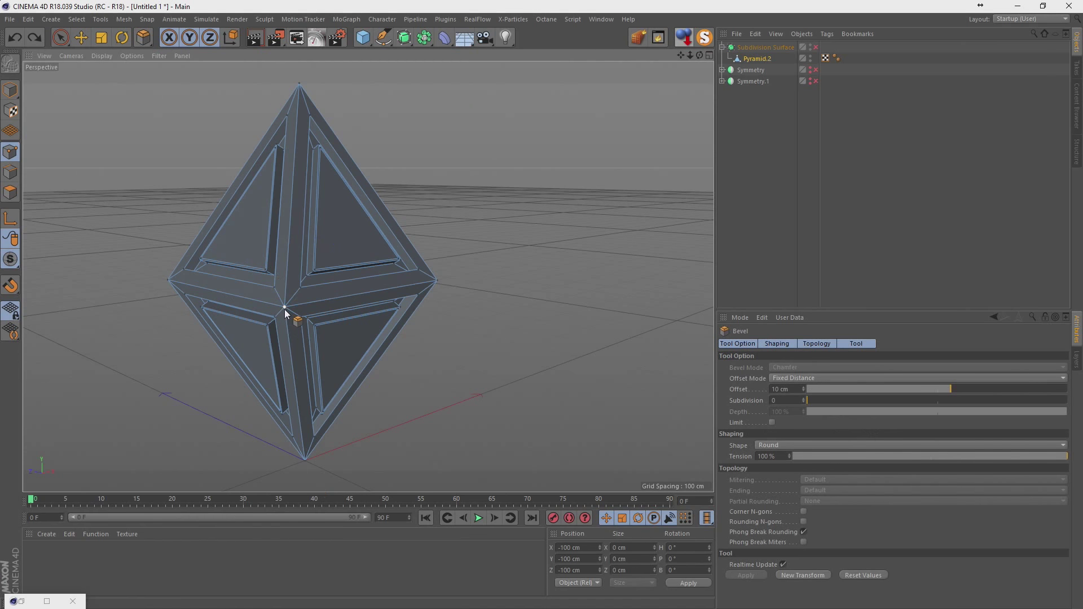
pyautogui.moveTo(285, 309)
pyautogui.mouseDown()
pyautogui.moveTo(208, 299)
pyautogui.moveTo(339, 293)
pyautogui.mouseUp()
pyautogui.scroll(5, 438, 283)
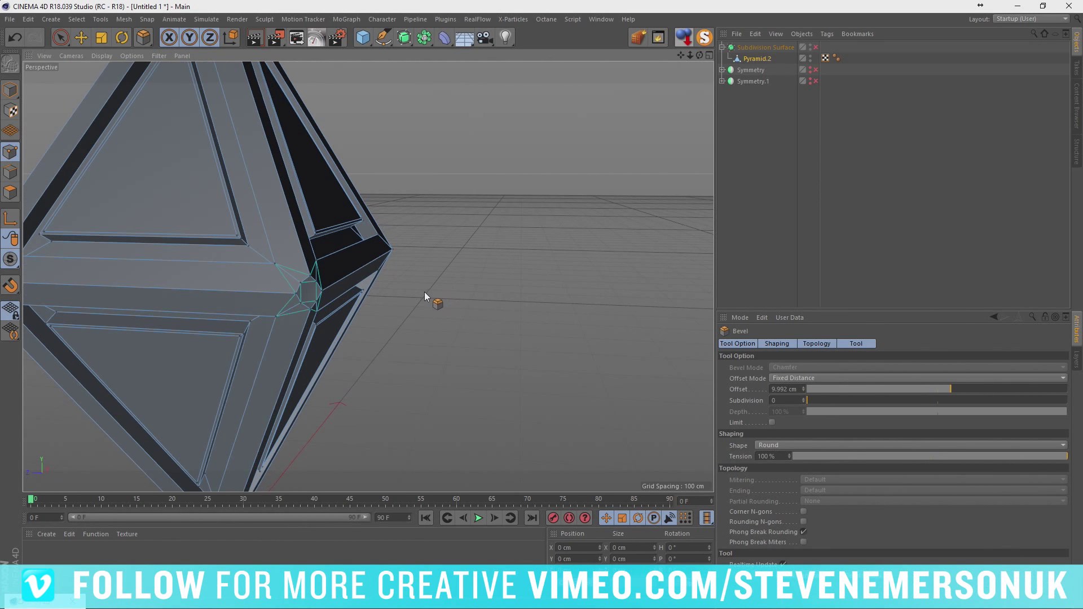
pyautogui.moveTo(424, 292)
pyautogui.keyDown('alt'); pyautogui.mouseDown()
pyautogui.moveTo(451, 298)
pyautogui.moveTo(538, 274)
pyautogui.mouseUp(); pyautogui.keyUp('alt')
pyautogui.hotkey('ctrl', 'z')
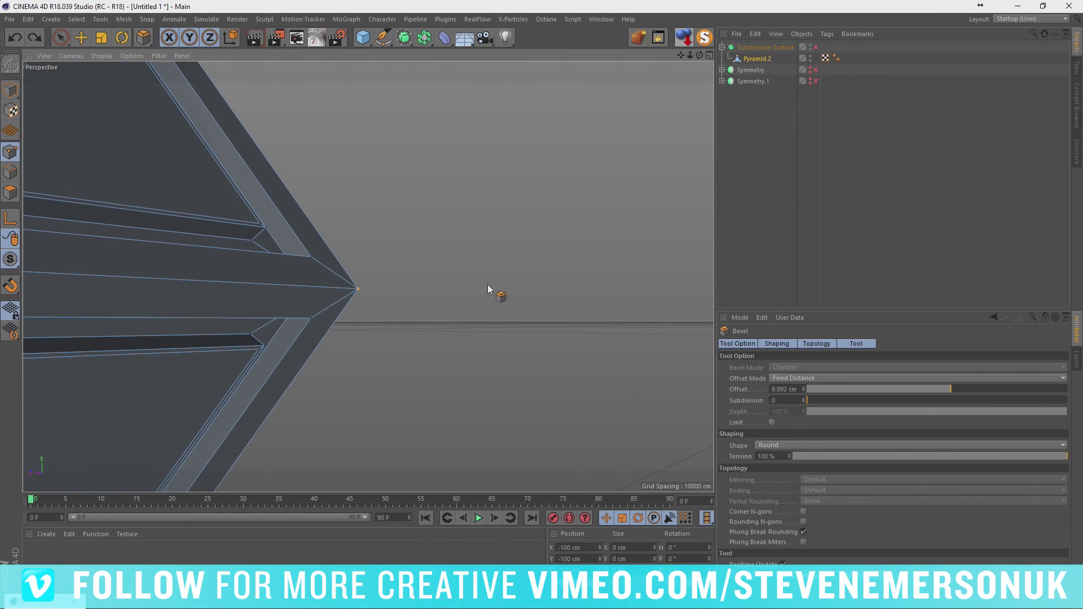
pyautogui.moveTo(438, 283)
pyautogui.keyDown('alt'); pyautogui.mouseDown()
pyautogui.moveTo(283, 300)
pyautogui.moveTo(339, 283)
pyautogui.moveTo(418, 307)
pyautogui.moveTo(468, 339)
pyautogui.moveTo(416, 326)
pyautogui.mouseUp(); pyautogui.keyUp('alt')
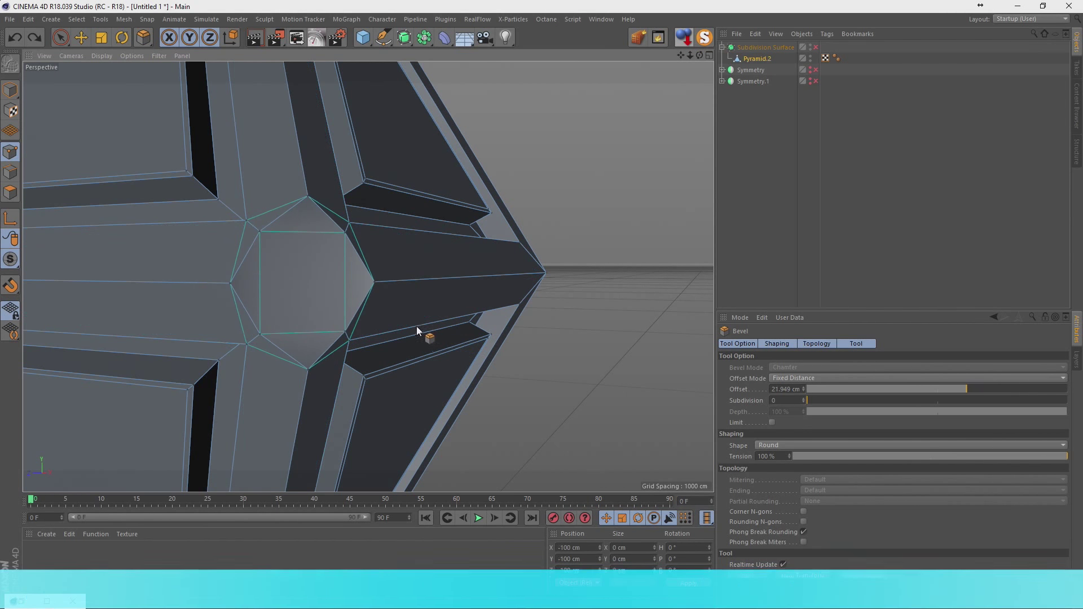
pyautogui.hotkey('ctrl', 'z')
# Add the side points to the selection and trial a bevel on them together, then undo
pyautogui.keyDown('alt'); pyautogui.moveTo(286, 262); pyautogui.dragTo(133, 326, button='right'); pyautogui.keyUp('alt')
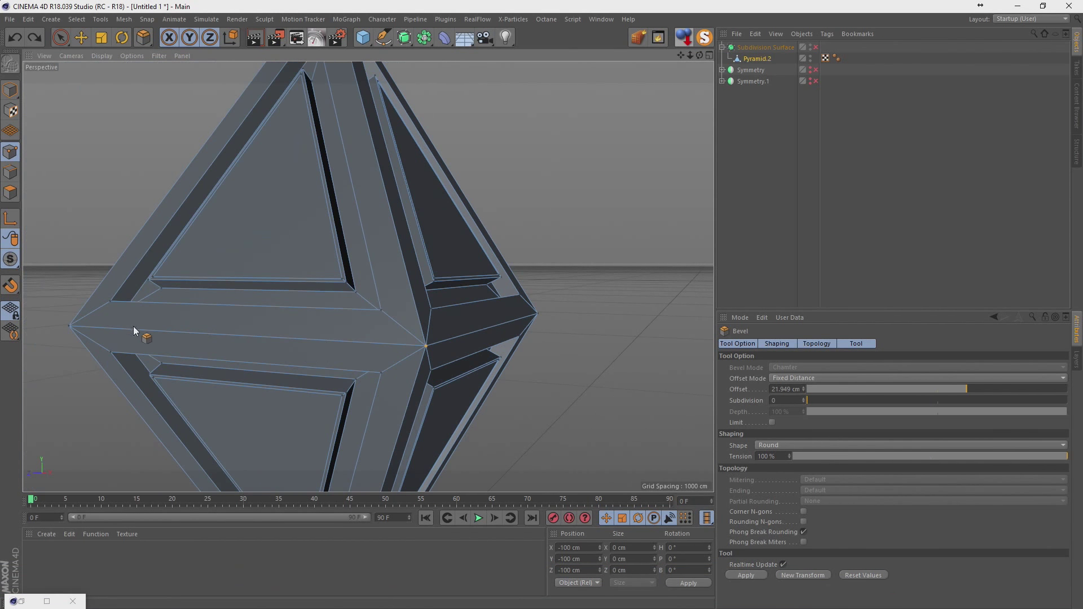
pyautogui.keyDown('shift'); pyautogui.click(540, 316); pyautogui.keyUp('shift')
pyautogui.keyDown('alt'); pyautogui.moveTo(540, 316); pyautogui.dragTo(273, 318, button='right'); pyautogui.keyUp('alt')
pyautogui.moveTo(273, 318)
pyautogui.keyDown('alt'); pyautogui.mouseDown()
pyautogui.moveTo(254, 333)
pyautogui.moveTo(462, 322)
pyautogui.mouseUp(); pyautogui.keyUp('alt')
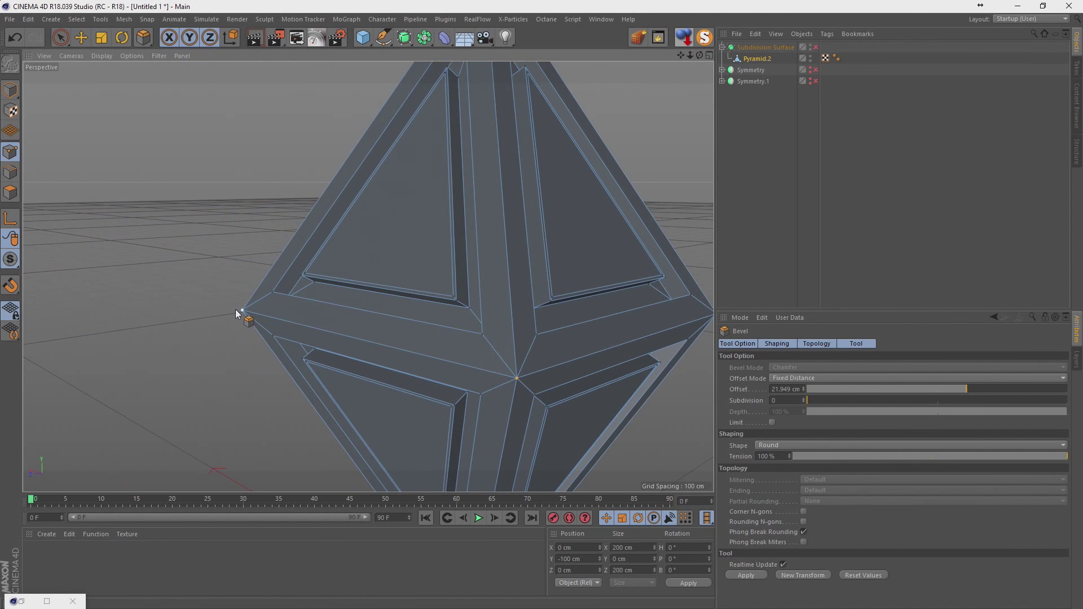
pyautogui.moveTo(518, 379)
pyautogui.mouseDown()
pyautogui.moveTo(611, 413)
pyautogui.moveTo(523, 387)
pyautogui.mouseUp()
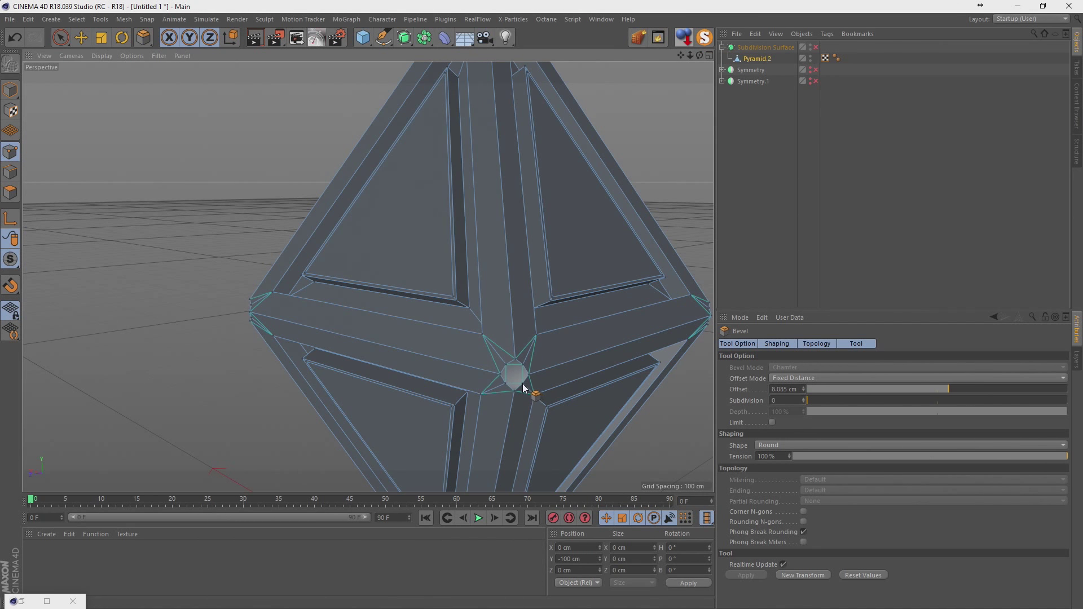
pyautogui.moveTo(523, 386); pyautogui.dragTo(604, 428)
pyautogui.hotkey('ctrl', 'z')
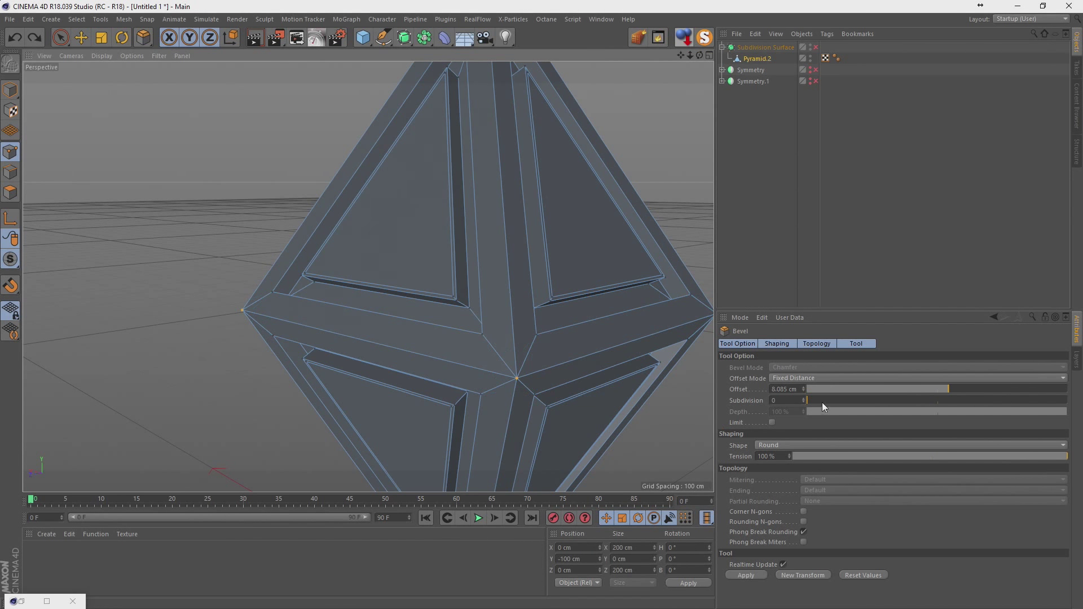
# Bevel the centre and side points about 15.9 cm with Subdivision 0, then enable smoothing
pyautogui.moveTo(805, 397); pyautogui.dragTo(829, 397)
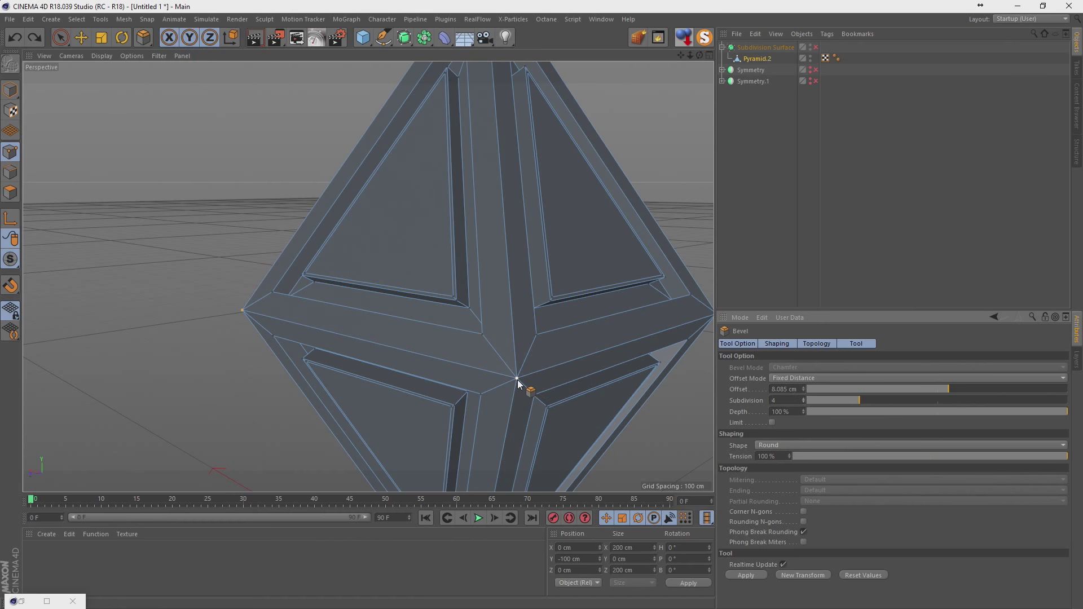
pyautogui.moveTo(517, 380); pyautogui.dragTo(563, 378)
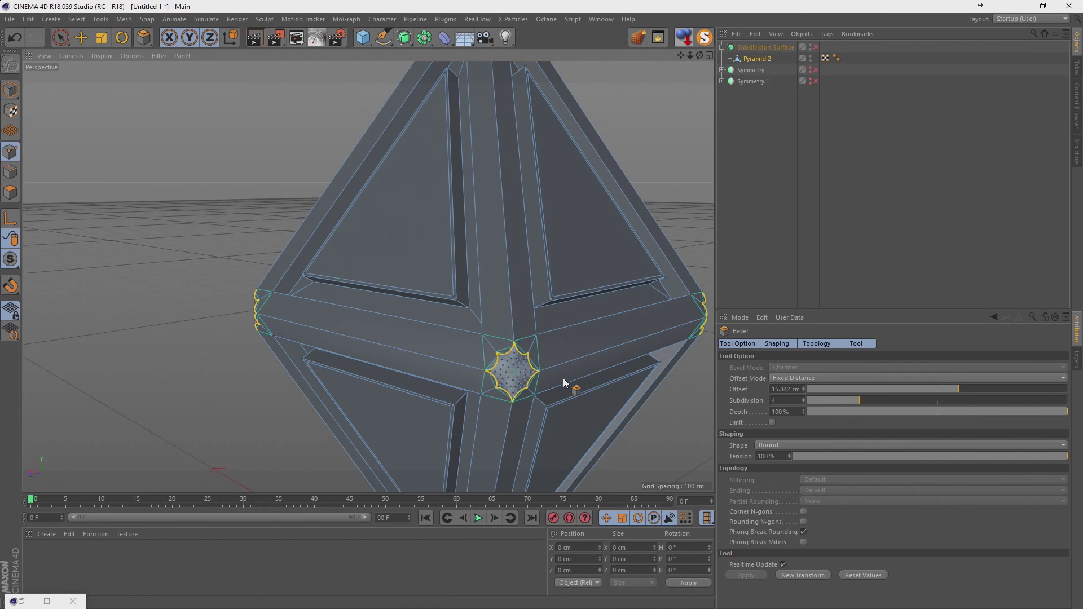
pyautogui.hotkey('ctrl', 'z')
pyautogui.click(804, 403)
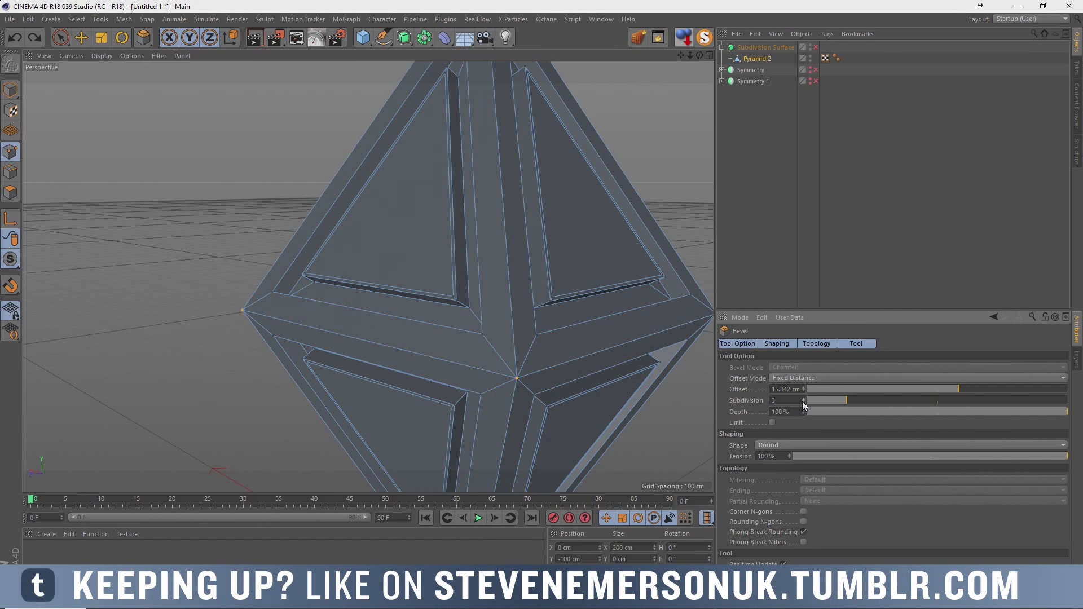
pyautogui.click(804, 402)
pyautogui.moveTo(517, 377)
pyautogui.mouseDown()
pyautogui.moveTo(547, 377)
pyautogui.moveTo(531, 379)
pyautogui.mouseUp()
pyautogui.click(816, 47)
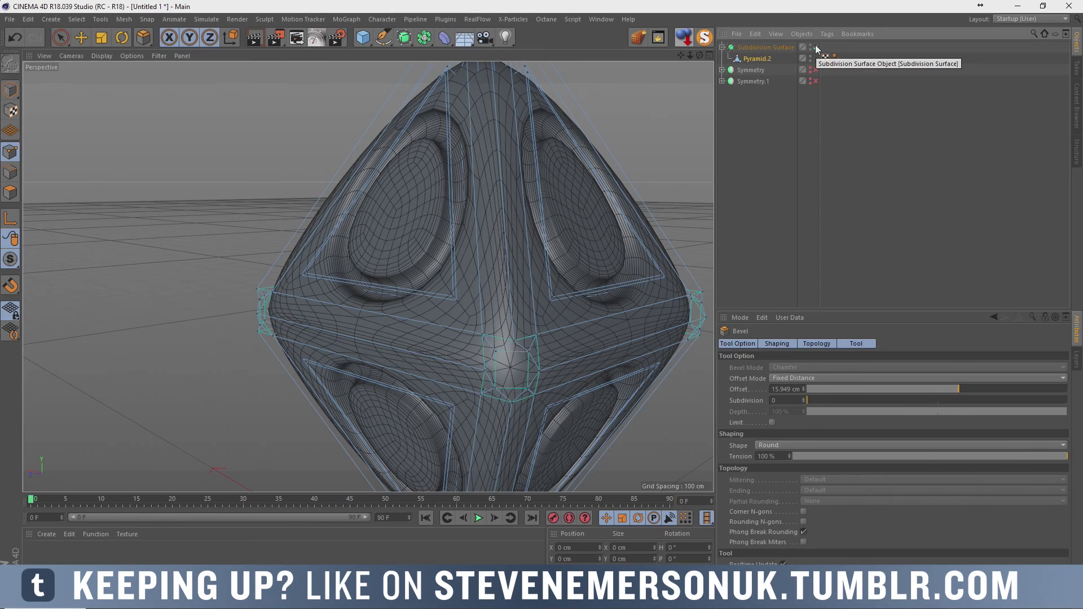
# Disable the Subdivision Surface so Pyramid.2 shows its faceted mesh with beveled equator corners
pyautogui.click(740, 130)
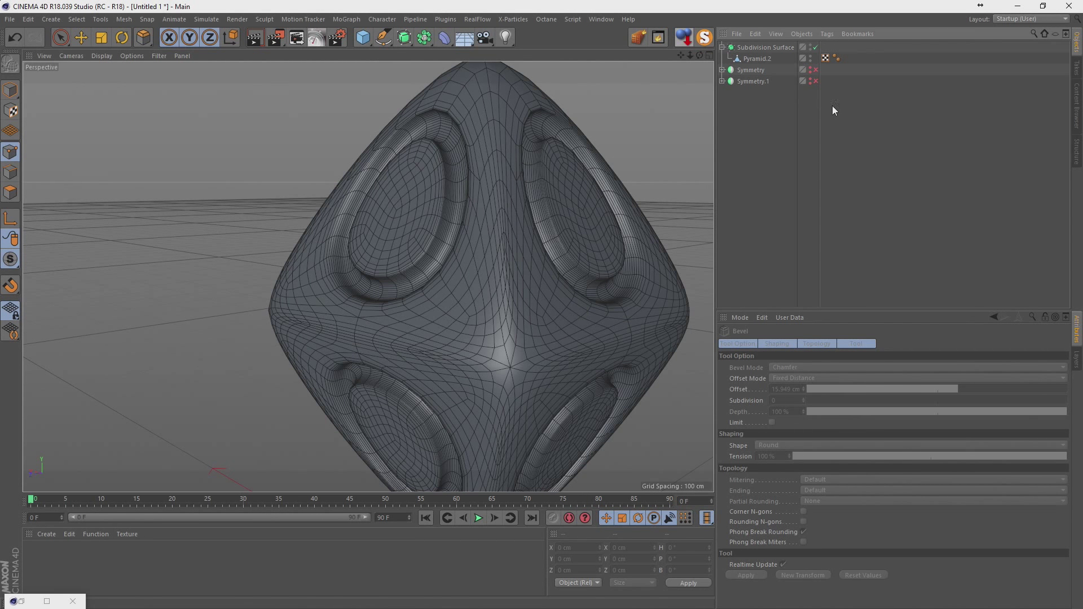
pyautogui.click(759, 48)
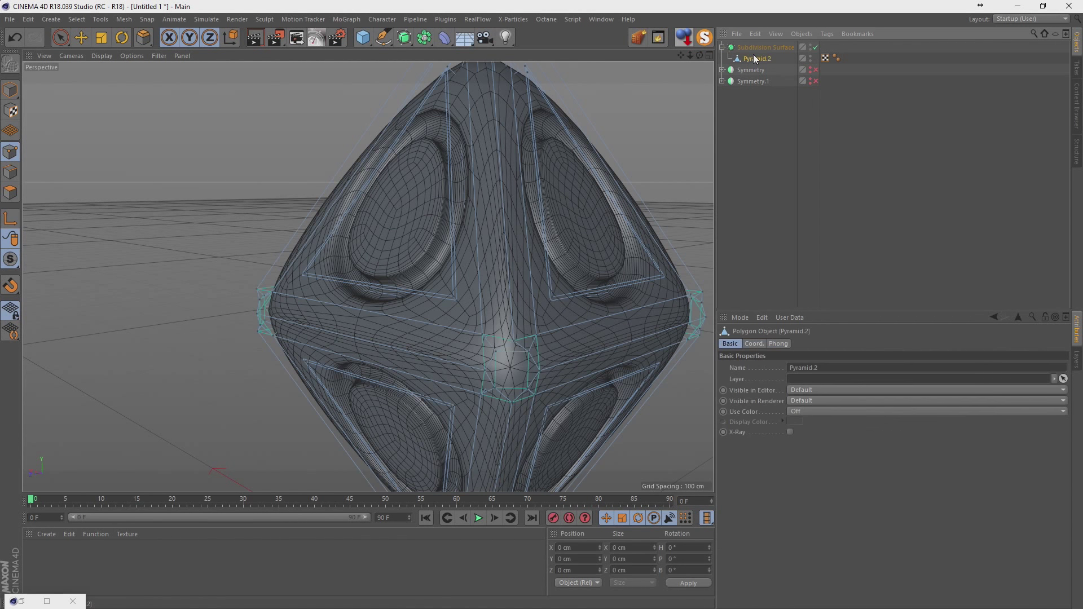
pyautogui.click(816, 47)
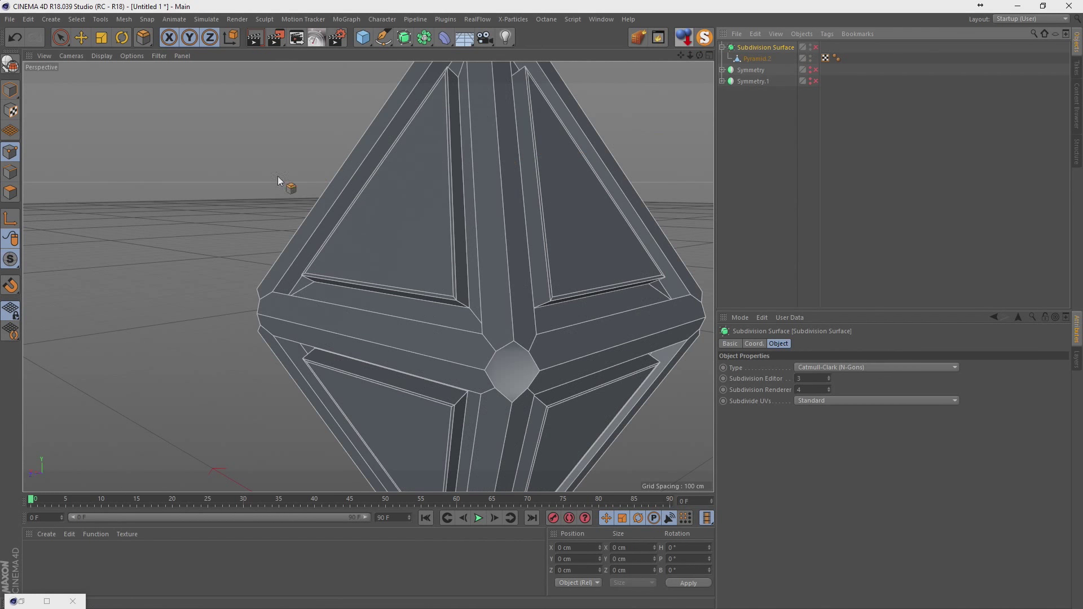
pyautogui.scroll(3, 256, 215)
pyautogui.scroll(-3, 256, 214)
pyautogui.moveTo(270, 266)
pyautogui.keyDown('alt'); pyautogui.mouseDown()
pyautogui.moveTo(287, 234)
pyautogui.moveTo(326, 222)
pyautogui.moveTo(358, 175)
pyautogui.moveTo(354, 162)
pyautogui.moveTo(317, 264)
pyautogui.mouseUp(); pyautogui.keyUp('alt')
pyautogui.click(816, 47)
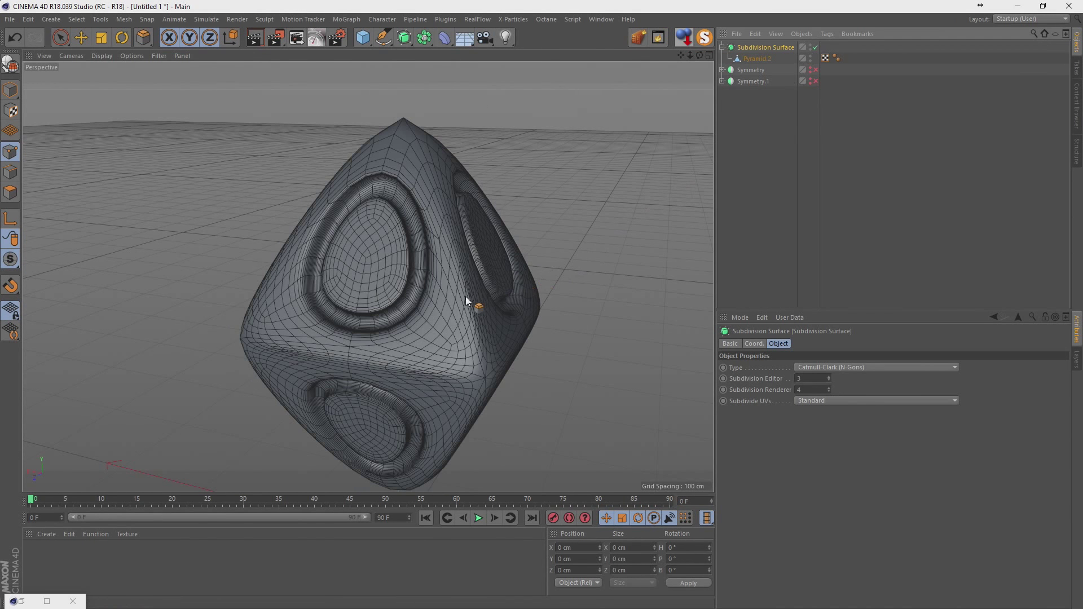
pyautogui.moveTo(465, 296)
pyautogui.keyDown('alt'); pyautogui.mouseDown()
pyautogui.moveTo(430, 270)
pyautogui.moveTo(452, 265)
pyautogui.mouseUp(); pyautogui.keyUp('alt')
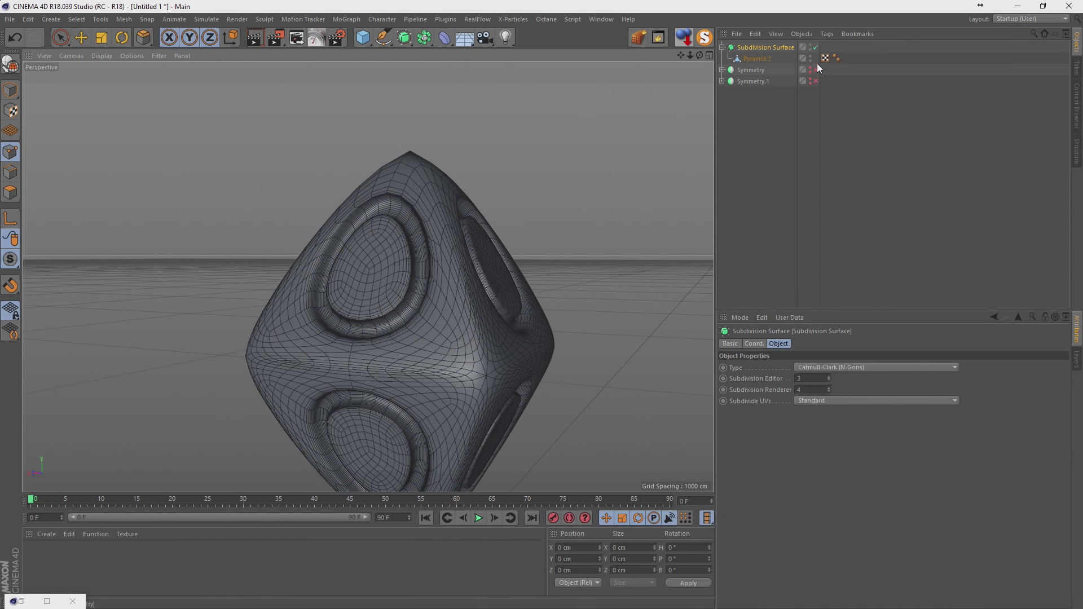
pyautogui.click(816, 47)
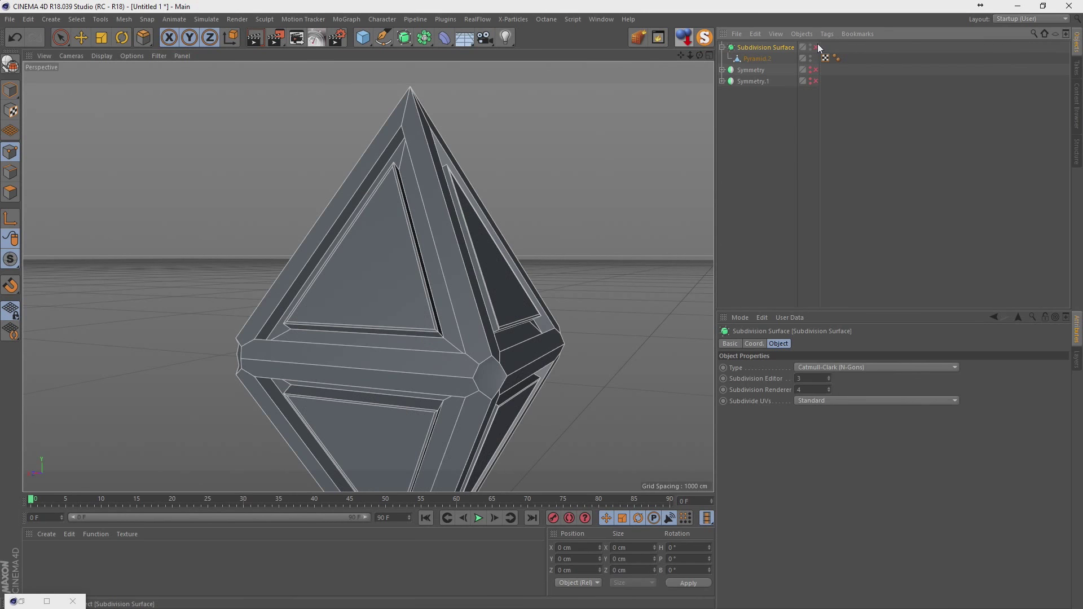
# In Polygons mode, Live Select the pyramid's inner triangular panel faces
pyautogui.click(10, 192)
pyautogui.press('9')
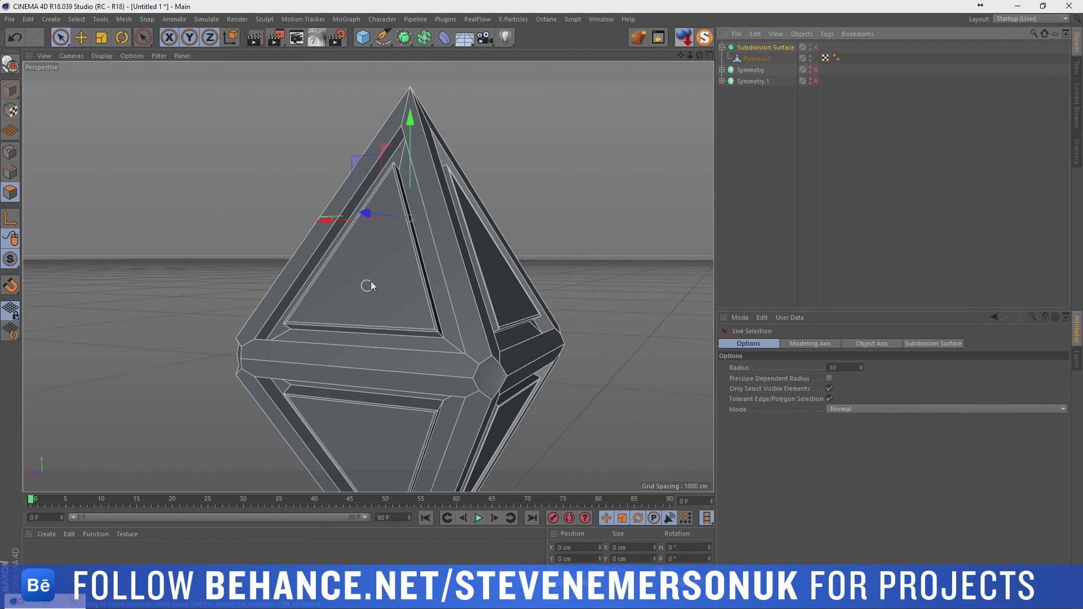
pyautogui.click(781, 57)
pyautogui.click(387, 289)
pyautogui.moveTo(387, 289)
pyautogui.keyDown('alt'); pyautogui.mouseDown()
pyautogui.moveTo(482, 341)
pyautogui.moveTo(553, 286)
pyautogui.mouseUp(); pyautogui.keyUp('alt')
pyautogui.keyDown('shift'); pyautogui.click(553, 286); pyautogui.keyUp('shift')
pyautogui.keyDown('shift'); pyautogui.click(517, 417); pyautogui.keyUp('shift')
pyautogui.moveTo(517, 417)
pyautogui.keyDown('alt'); pyautogui.mouseDown()
pyautogui.moveTo(456, 408)
pyautogui.moveTo(304, 426)
pyautogui.mouseUp(); pyautogui.keyUp('alt')
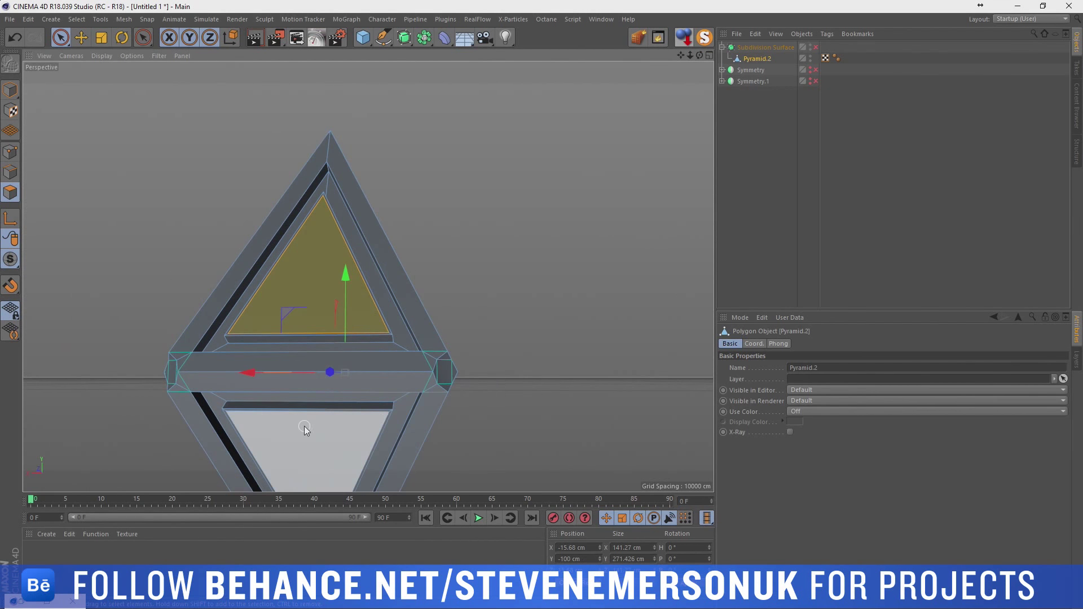
pyautogui.keyDown('shift'); pyautogui.click(304, 426); pyautogui.keyUp('shift')
# Add the remaining front and lower triangles, then extrude all selected panels inward
pyautogui.moveTo(212, 308)
pyautogui.keyDown('alt'); pyautogui.mouseDown()
pyautogui.moveTo(177, 287)
pyautogui.moveTo(336, 307)
pyautogui.mouseUp(); pyautogui.keyUp('alt')
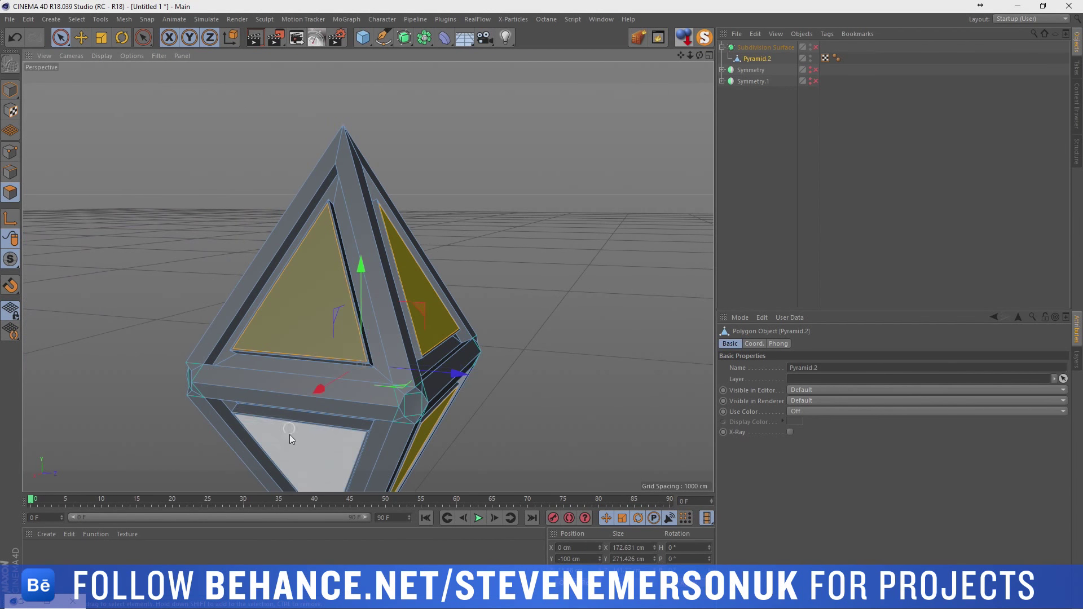
pyautogui.keyDown('alt'); pyautogui.moveTo(209, 308); pyautogui.dragTo(400, 310); pyautogui.keyUp('alt')
pyautogui.keyDown('shift'); pyautogui.click(243, 378); pyautogui.keyUp('shift')
pyautogui.moveTo(243, 378)
pyautogui.keyDown('alt'); pyautogui.mouseDown()
pyautogui.moveTo(279, 332)
pyautogui.moveTo(238, 196)
pyautogui.moveTo(303, 263)
pyautogui.moveTo(182, 227)
pyautogui.mouseUp(); pyautogui.keyUp('alt')
pyautogui.keyDown('shift'); pyautogui.click(279, 332); pyautogui.keyUp('shift')
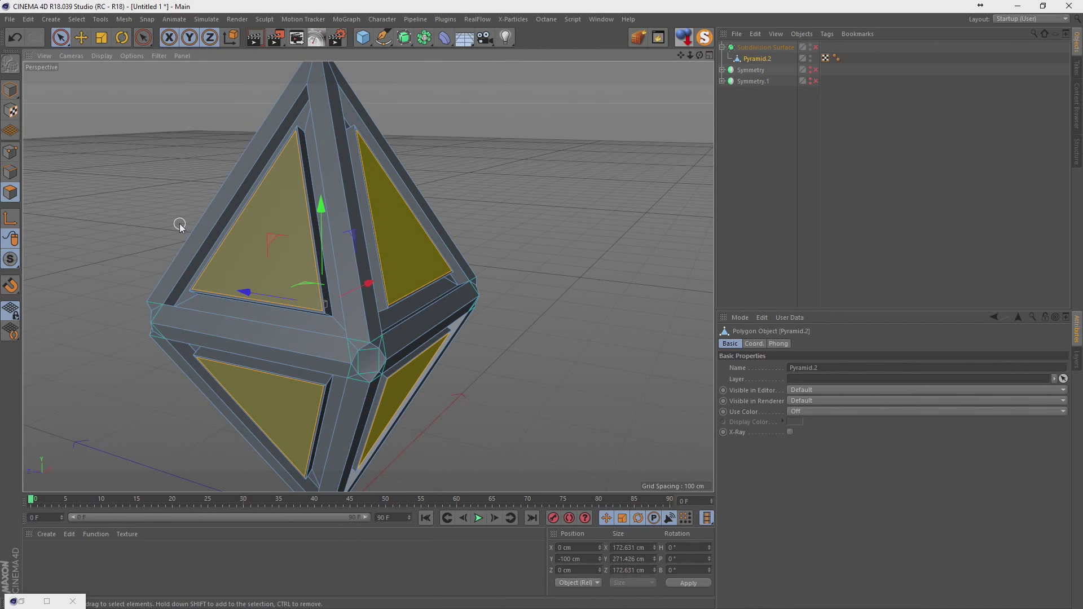
pyautogui.rightClick(264, 255)
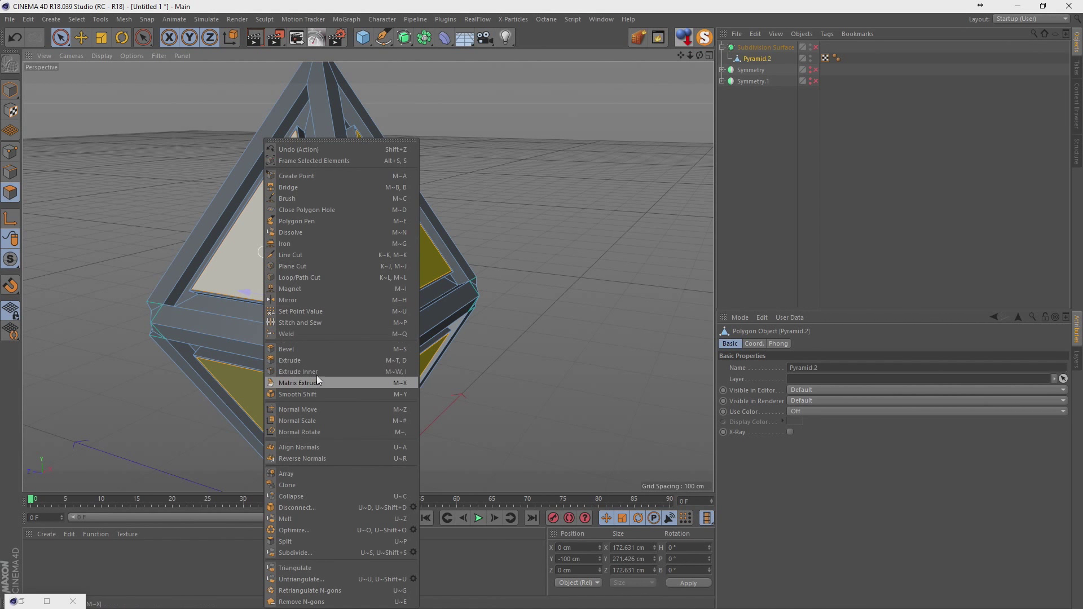
pyautogui.click(304, 361)
pyautogui.moveTo(252, 246); pyautogui.dragTo(212, 248)
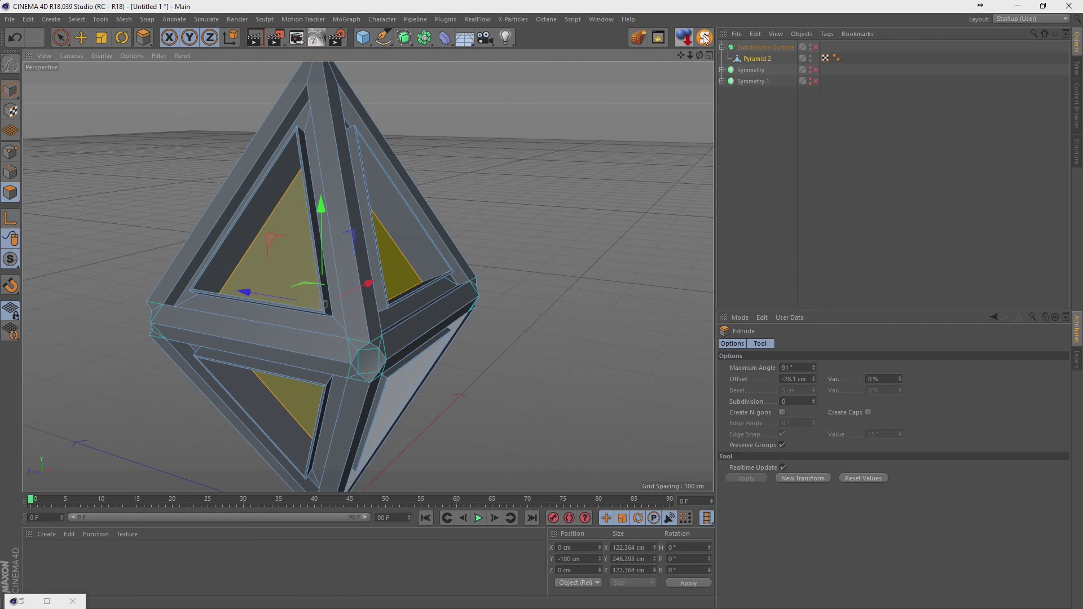
# Re-enable Subdivision Surface smoothing, deselect, and bring up the primitive objects list
pyautogui.click(816, 48)
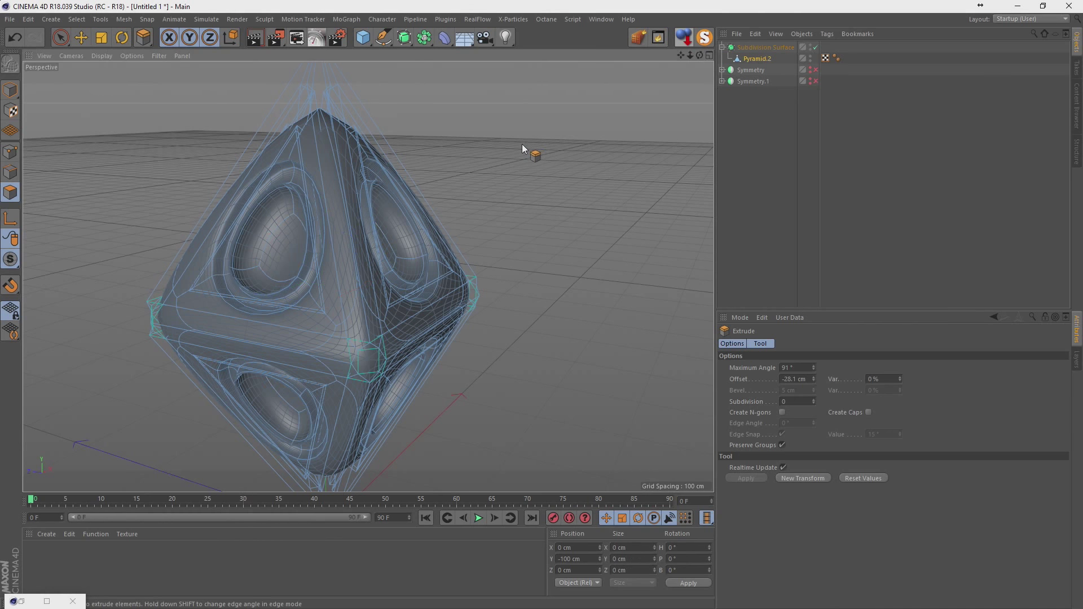
pyautogui.click(859, 181)
pyautogui.moveTo(411, 155)
pyautogui.keyDown('alt'); pyautogui.mouseDown()
pyautogui.moveTo(506, 144)
pyautogui.moveTo(534, 119)
pyautogui.moveTo(512, 99)
pyautogui.moveTo(367, 205)
pyautogui.moveTo(346, 156)
pyautogui.moveTo(222, 139)
pyautogui.moveTo(201, 158)
pyautogui.moveTo(284, 191)
pyautogui.moveTo(424, 181)
pyautogui.moveTo(520, 137)
pyautogui.moveTo(372, 150)
pyautogui.moveTo(382, 129)
pyautogui.moveTo(409, 122)
pyautogui.moveTo(420, 150)
pyautogui.moveTo(371, 160)
pyautogui.mouseUp(); pyautogui.keyUp('alt')
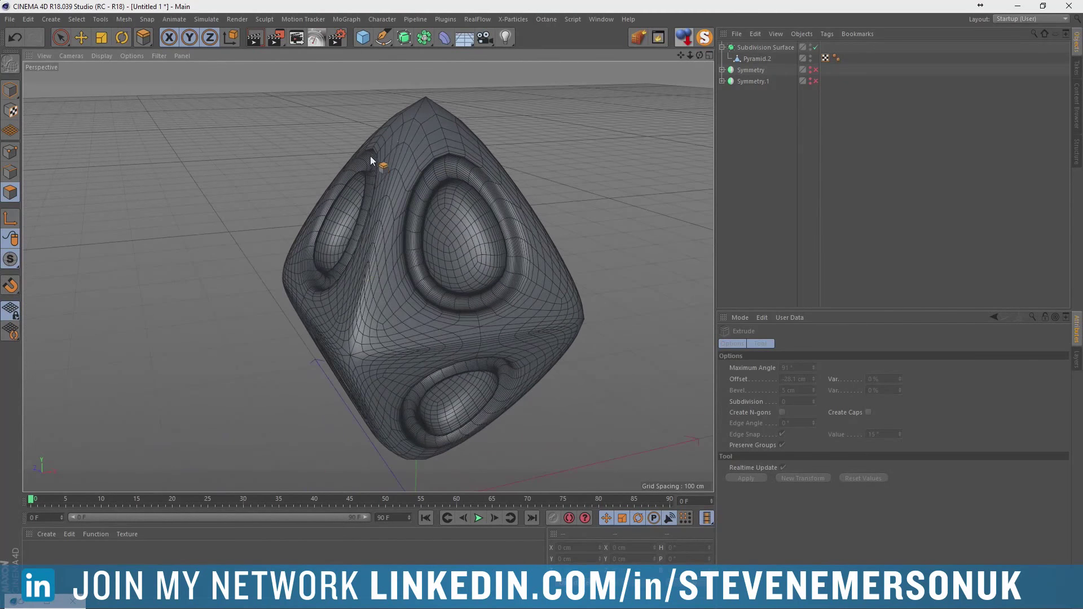
pyautogui.moveTo(364, 38); pyautogui.dragTo(511, 87)
# Add a Sphere and set its type to Icosahedron
pyautogui.click(571, 79)
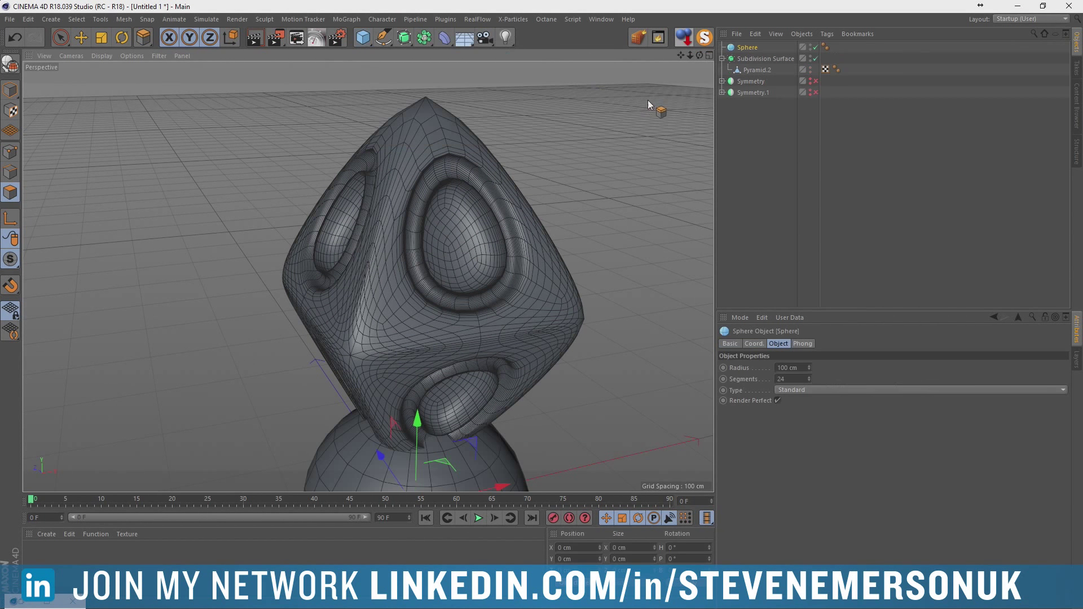
pyautogui.click(794, 390)
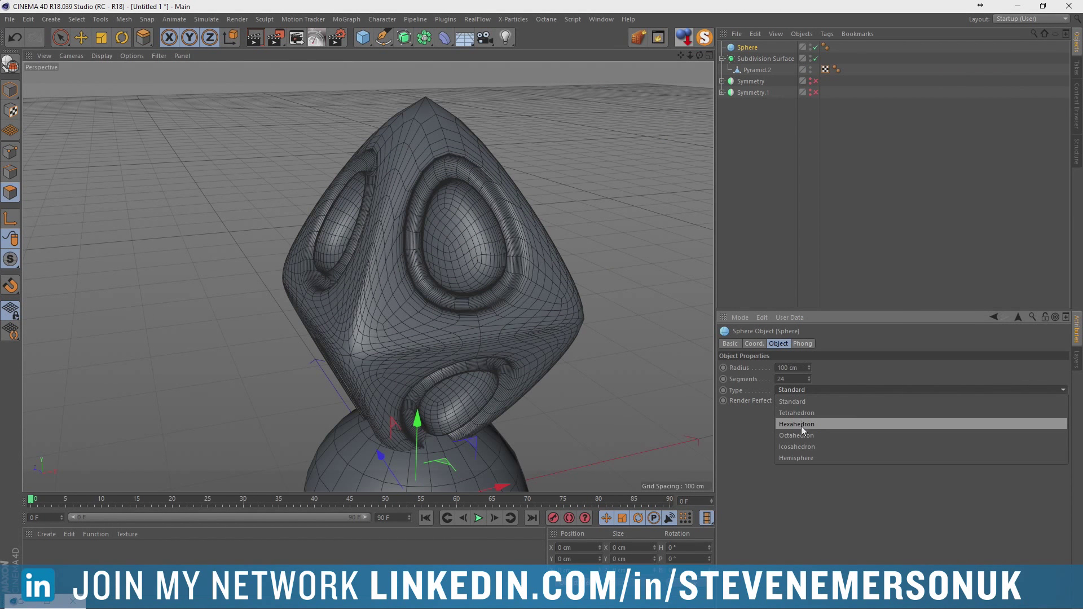
pyautogui.click(799, 446)
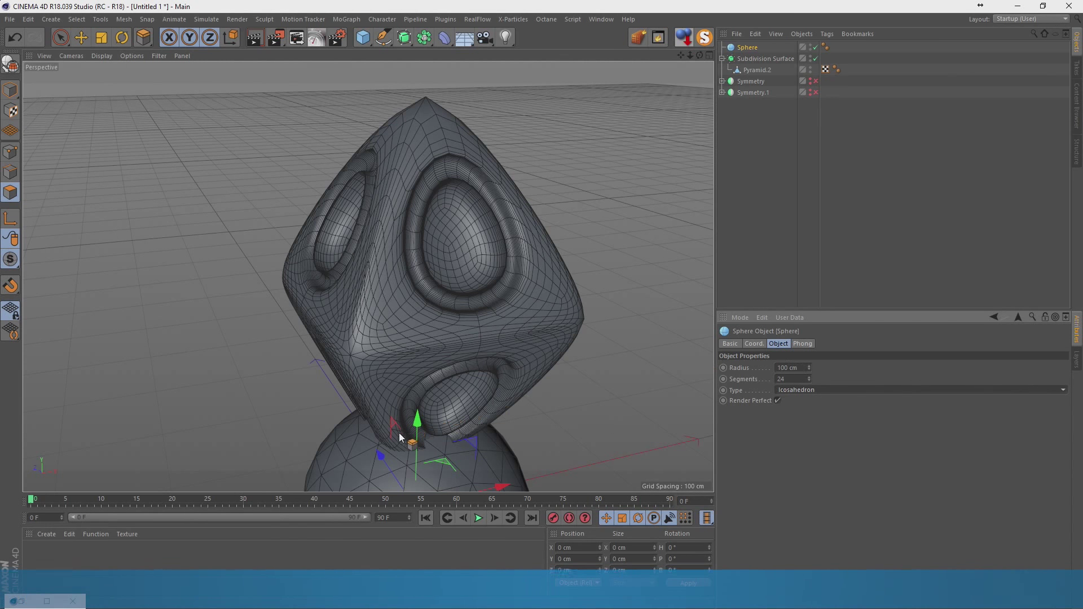
# Put the Sphere under a MoGraph Cloner in Grid Array mode with count 2/2/2
pyautogui.click(347, 19)
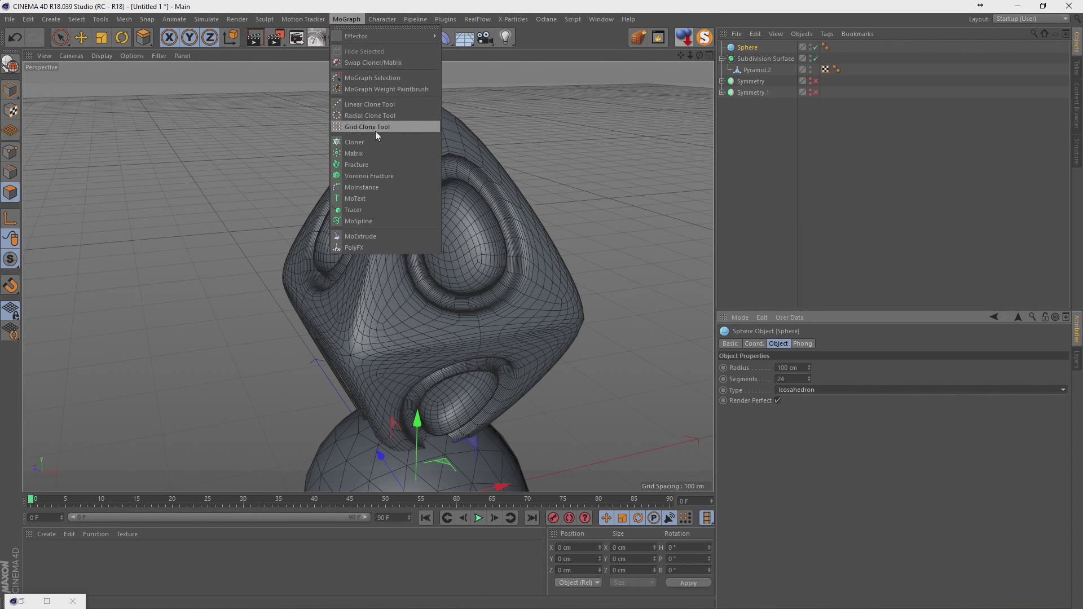
pyautogui.click(355, 142)
pyautogui.moveTo(753, 58); pyautogui.dragTo(748, 47)
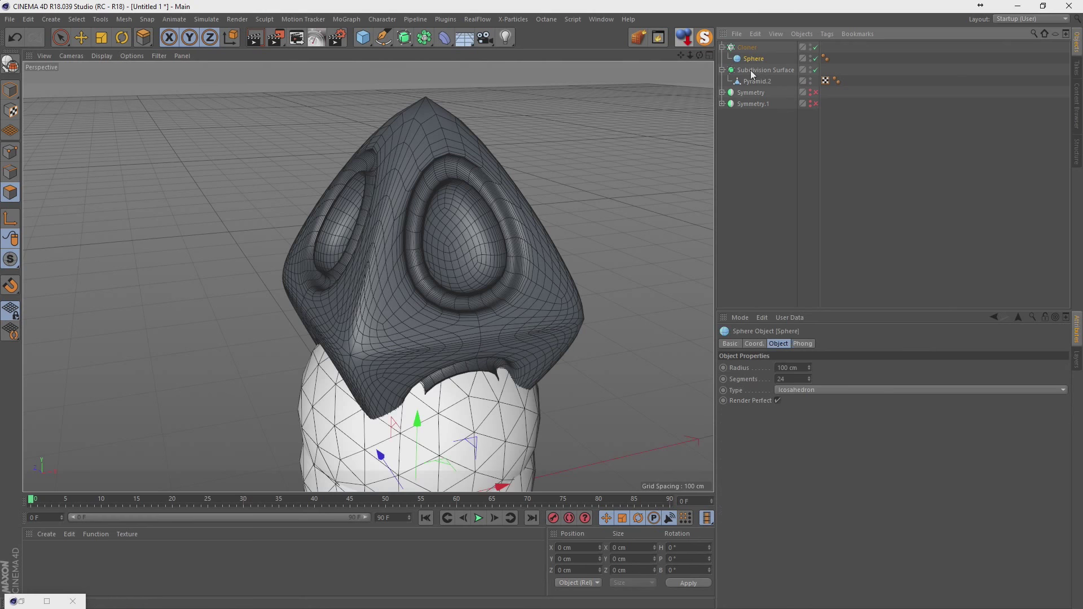
pyautogui.click(740, 46)
pyautogui.click(801, 373)
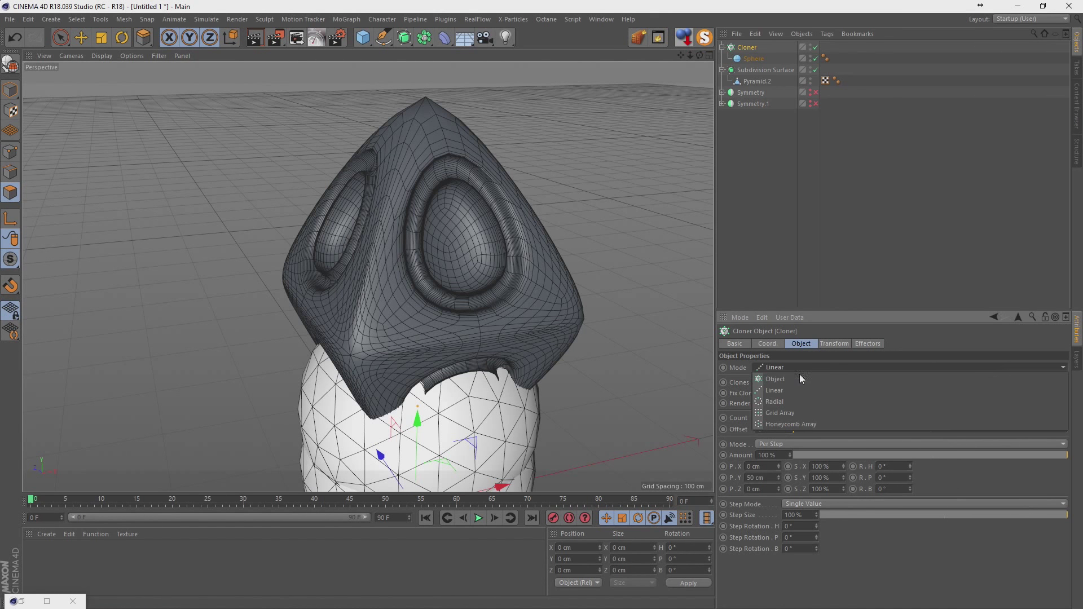
pyautogui.click(789, 413)
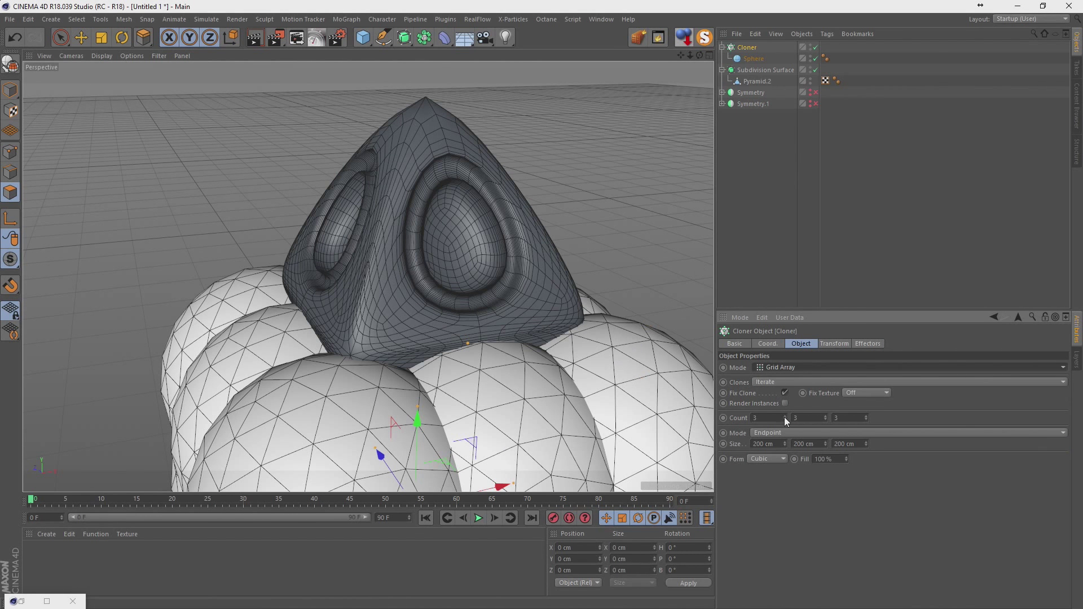
pyautogui.click(784, 419)
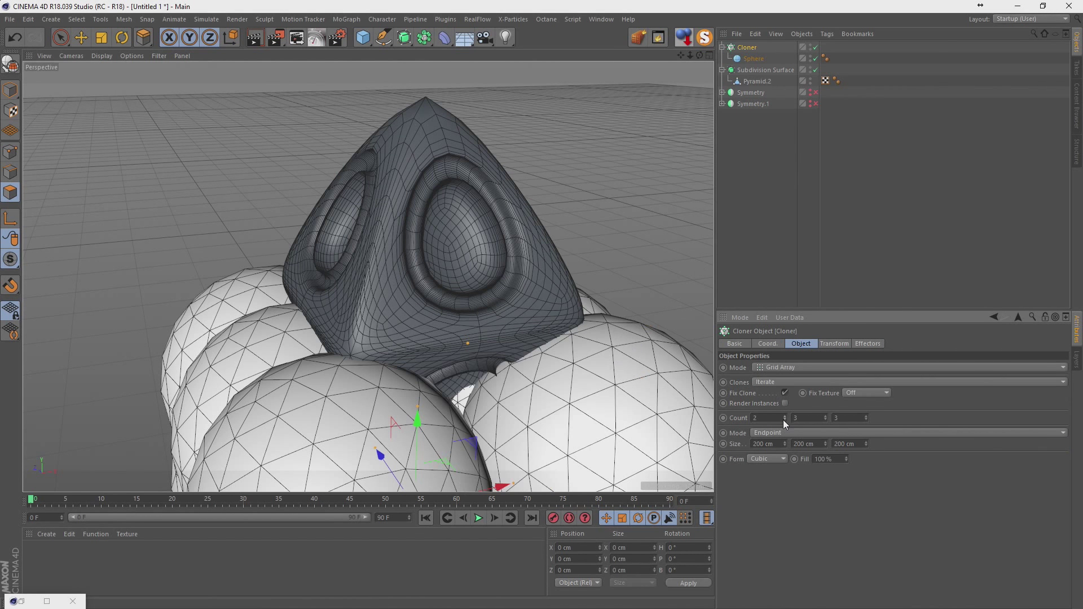
pyautogui.click(866, 420)
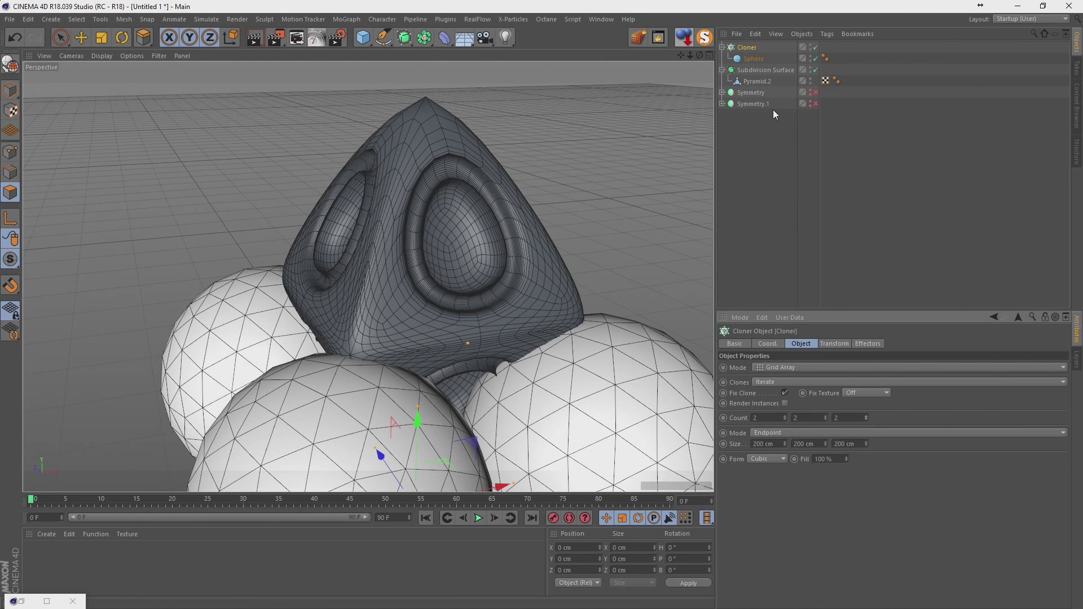
# Give the Sphere 48 segments and a 37 cm radius, and raise the Cloner around the gem
pyautogui.click(756, 59)
pyautogui.doubleClick(787, 378)
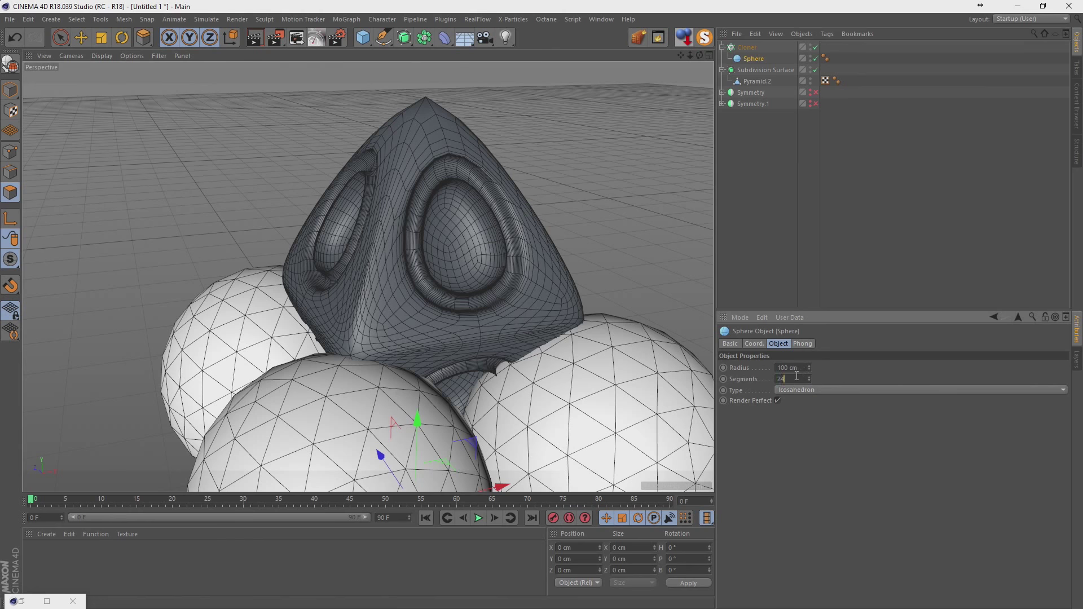
pyautogui.write('48')
pyautogui.press('Return')
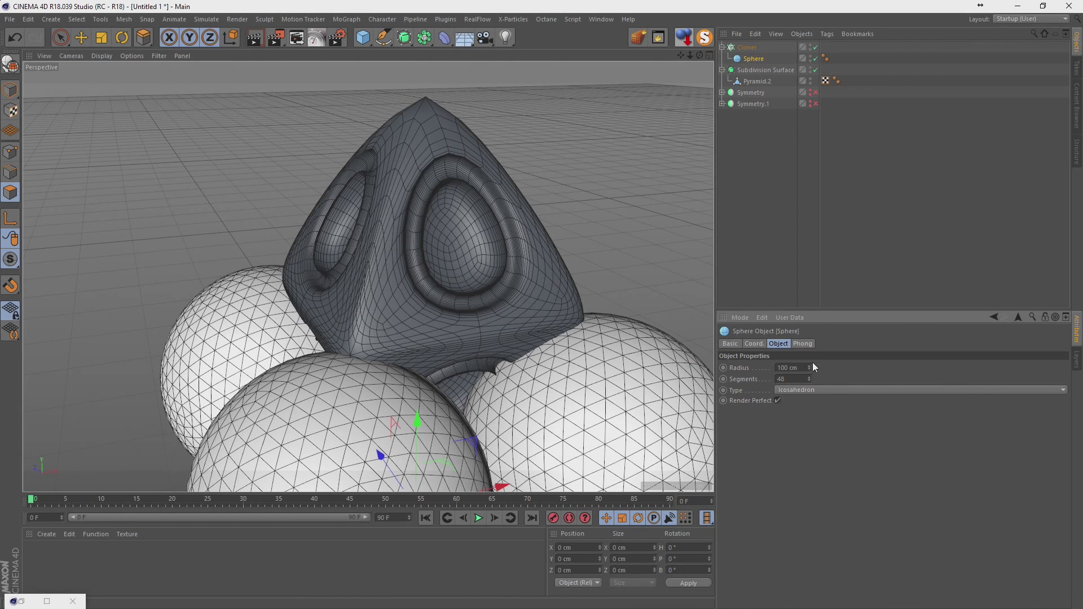
pyautogui.moveTo(809, 368); pyautogui.dragTo(809, 389)
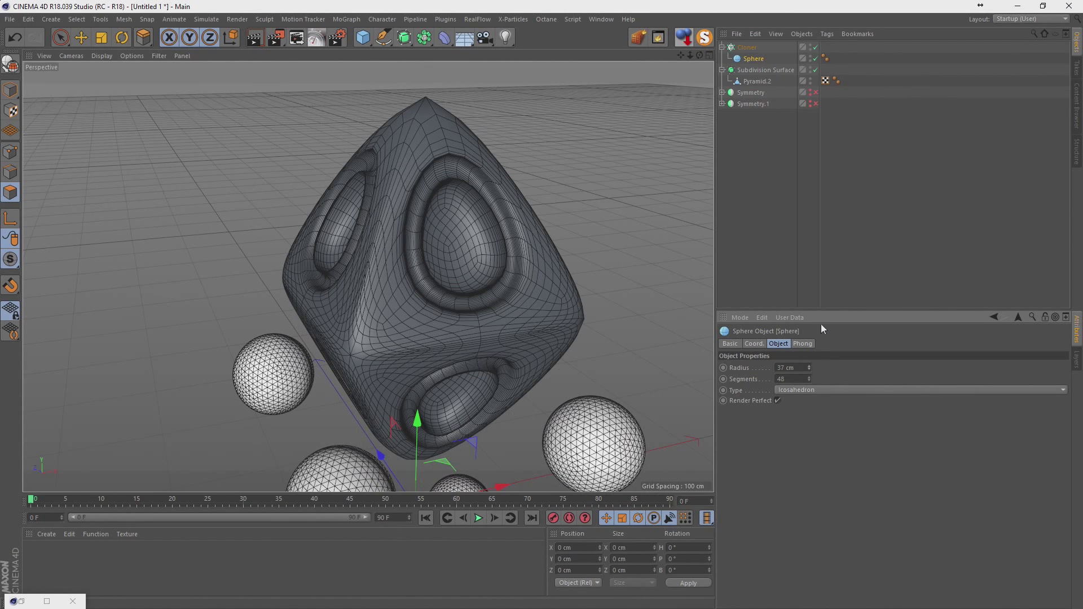
pyautogui.click(747, 47)
pyautogui.click(685, 37)
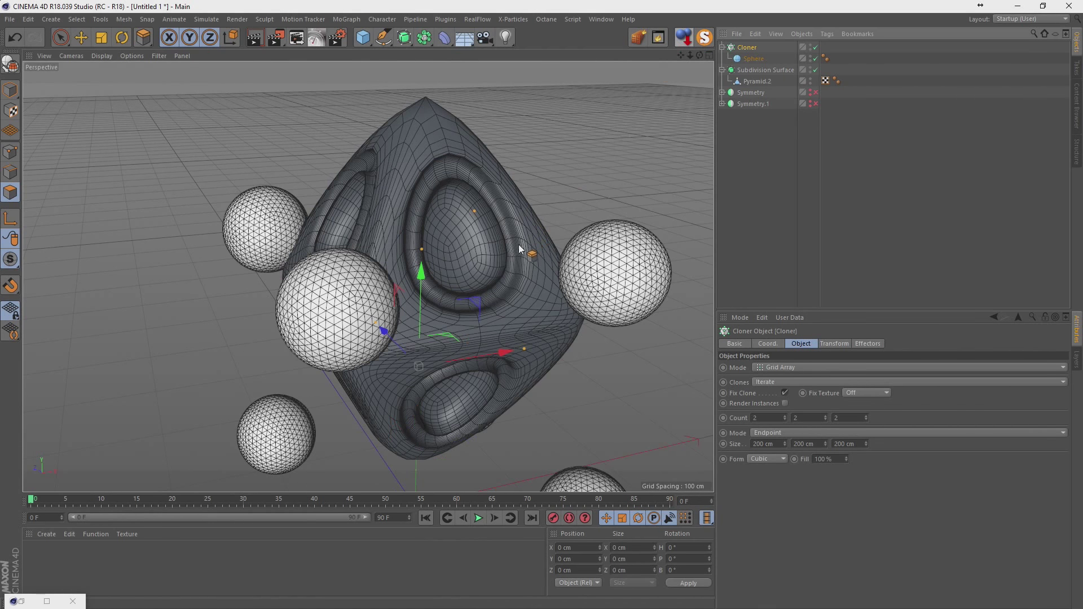
pyautogui.moveTo(337, 176)
pyautogui.keyDown('alt'); pyautogui.mouseDown()
pyautogui.moveTo(336, 252)
pyautogui.moveTo(246, 244)
pyautogui.moveTo(361, 268)
pyautogui.moveTo(366, 318)
pyautogui.moveTo(429, 220)
pyautogui.moveTo(477, 182)
pyautogui.moveTo(494, 211)
pyautogui.moveTo(457, 337)
pyautogui.moveTo(460, 218)
pyautogui.mouseUp(); pyautogui.keyUp('alt')
# In the Top view, adjust the Cloner grid size to 130 × 200 × 129 cm
pyautogui.middleClick(460, 217)
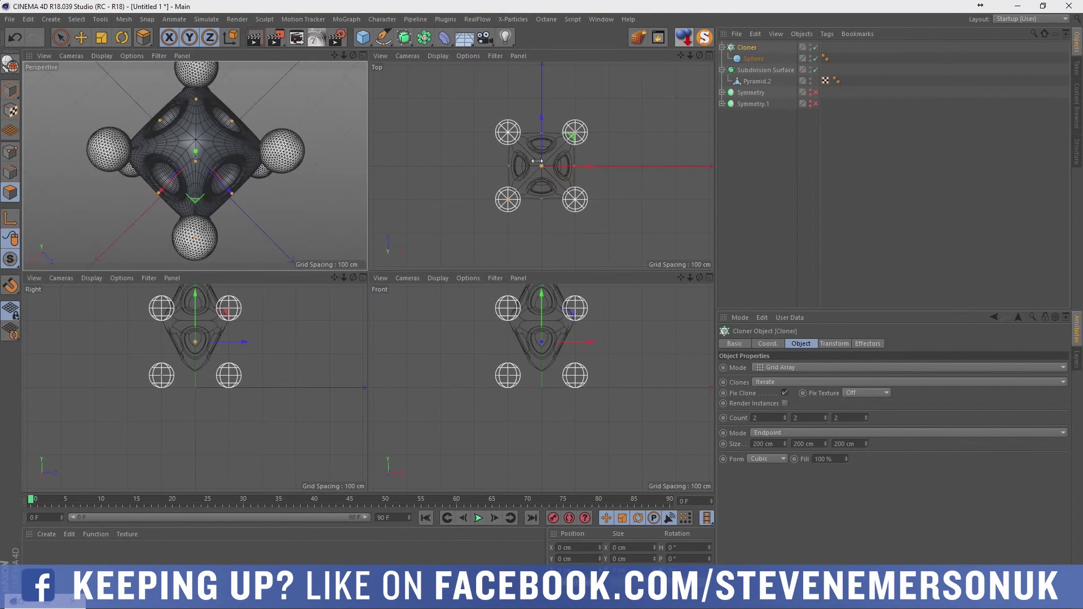
pyautogui.middleClick(521, 154)
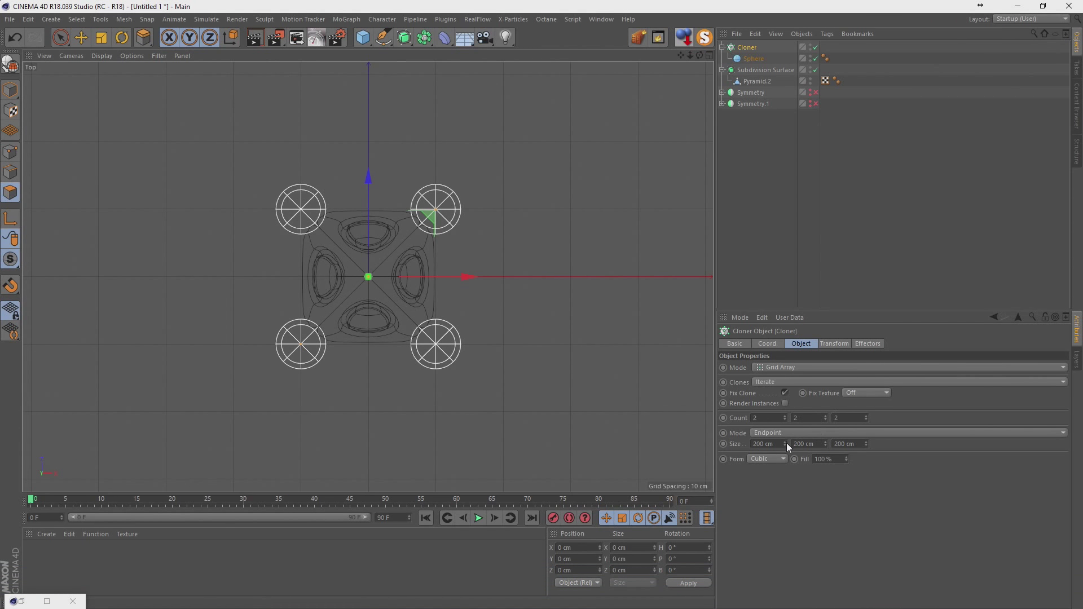
pyautogui.moveTo(785, 443)
pyautogui.mouseDown()
pyautogui.moveTo(785, 468)
pyautogui.moveTo(787, 446)
pyautogui.mouseUp()
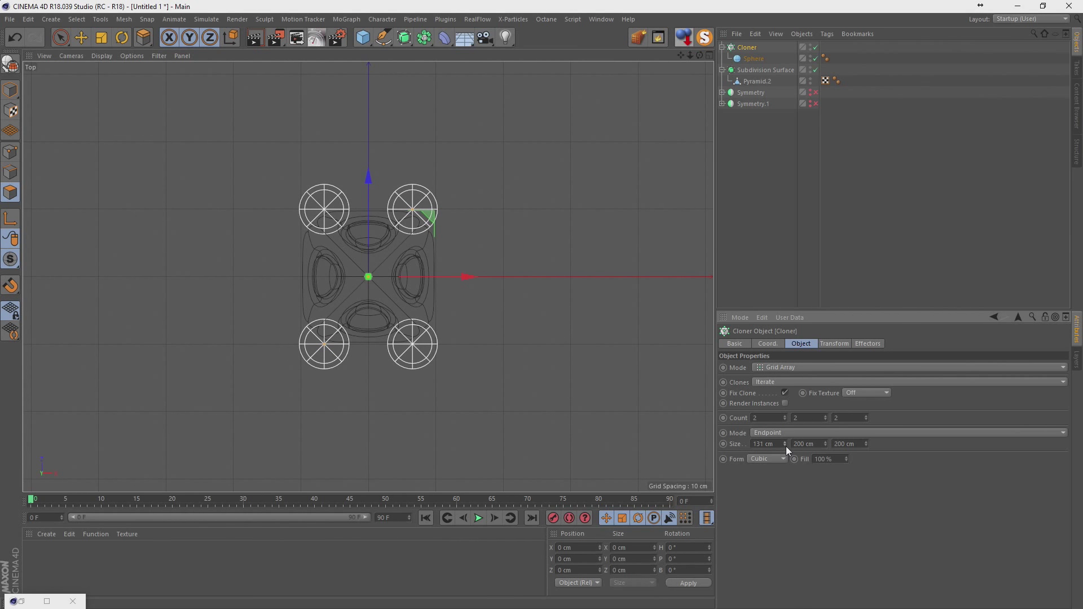
pyautogui.moveTo(866, 443); pyautogui.dragTo(866, 483)
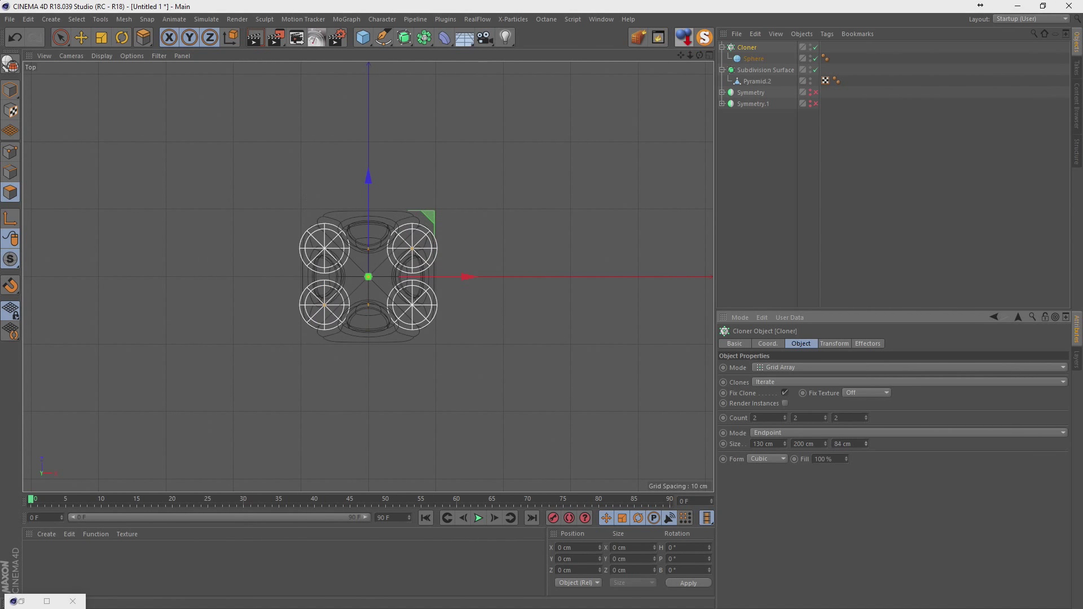
pyautogui.moveTo(866, 444)
pyautogui.mouseDown()
pyautogui.moveTo(866, 416)
pyautogui.moveTo(867, 448)
pyautogui.mouseUp()
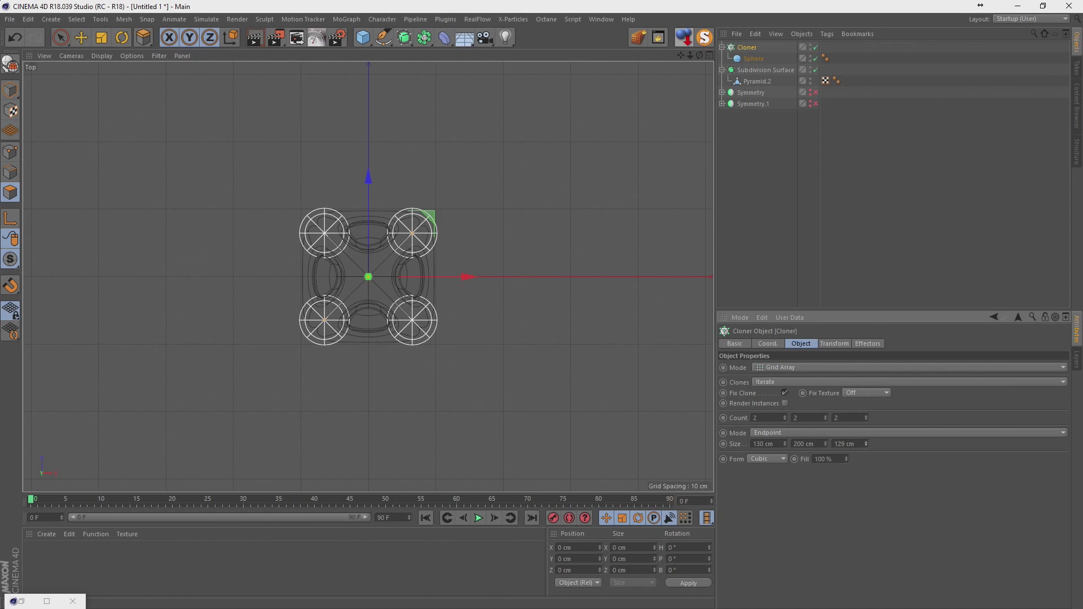
# Rotate the Cloner to H -45° and show the Sphere's Object settings
pyautogui.click(777, 346)
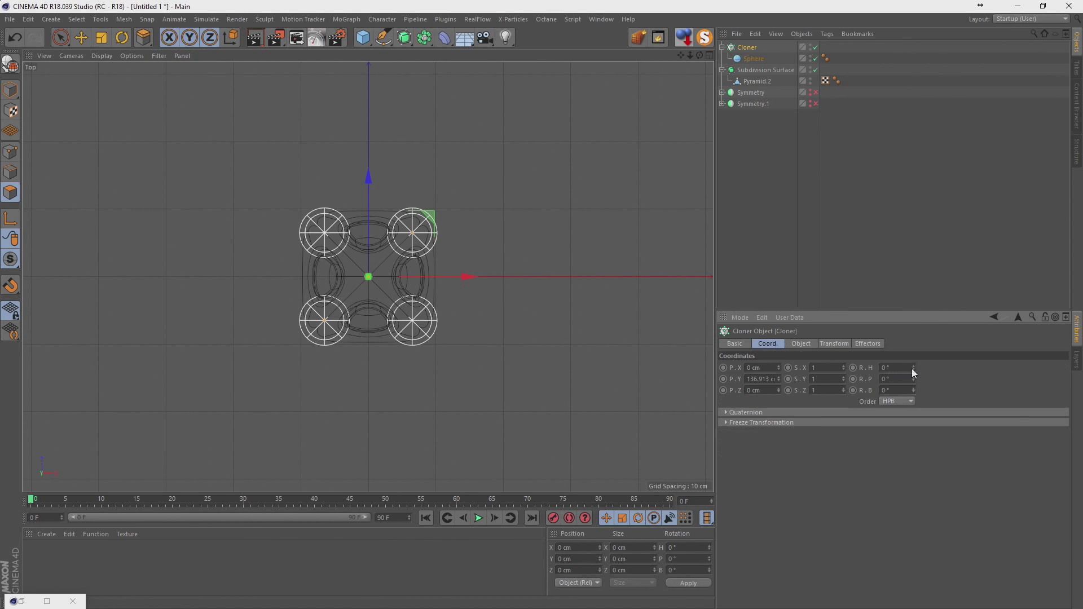
pyautogui.moveTo(913, 368)
pyautogui.mouseDown()
pyautogui.moveTo(913, 393)
pyautogui.moveTo(911, 367)
pyautogui.mouseUp()
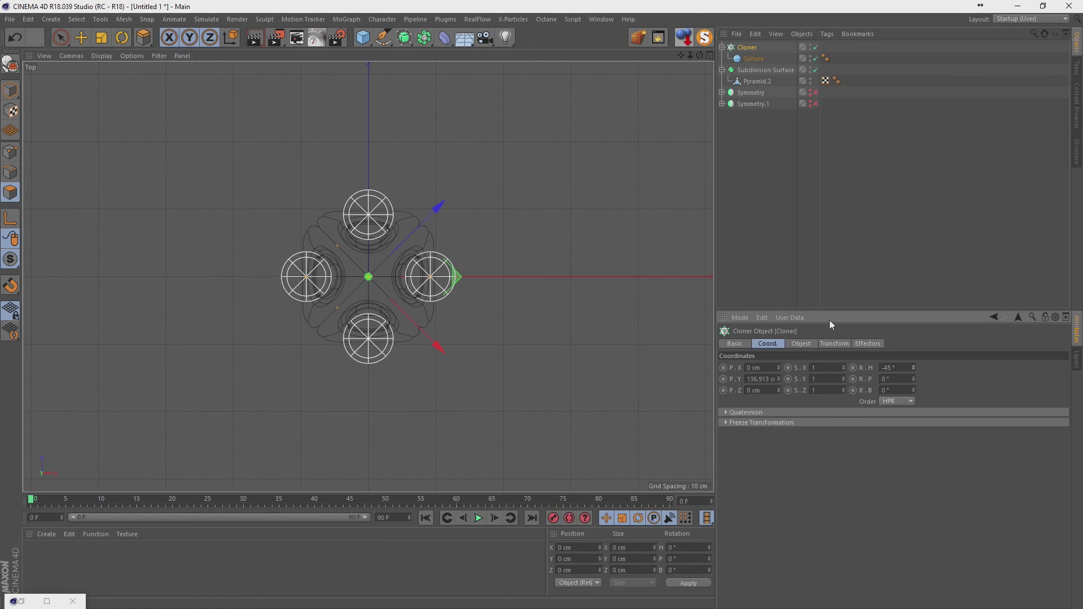
pyautogui.click(800, 345)
pyautogui.click(756, 59)
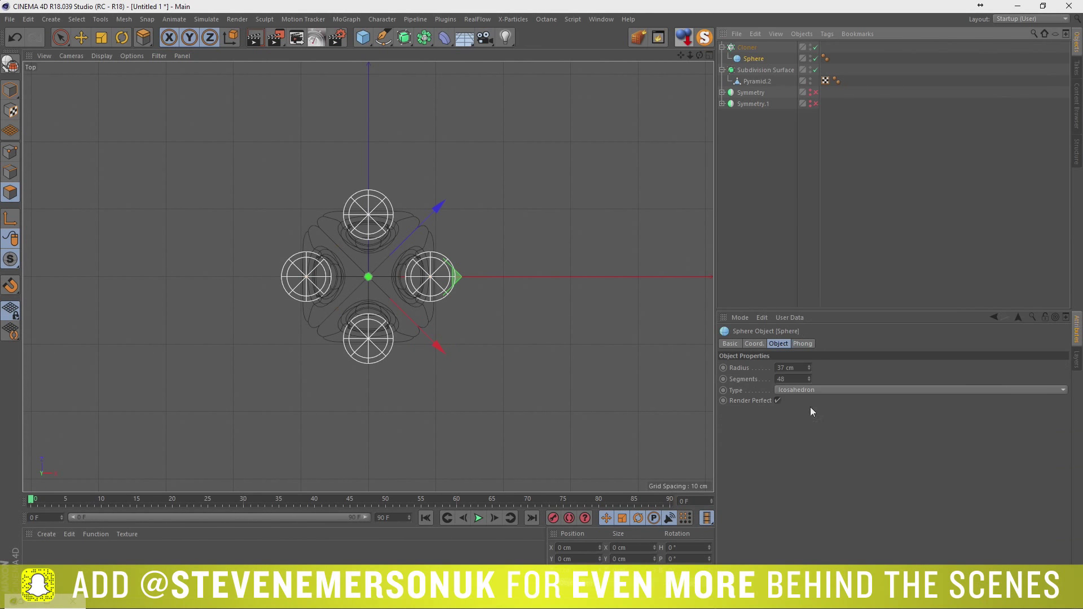
# Set the Sphere radius to 27 cm and raise the Cloner in the Front view
pyautogui.moveTo(811, 368); pyautogui.dragTo(811, 365)
pyautogui.middleClick(552, 260)
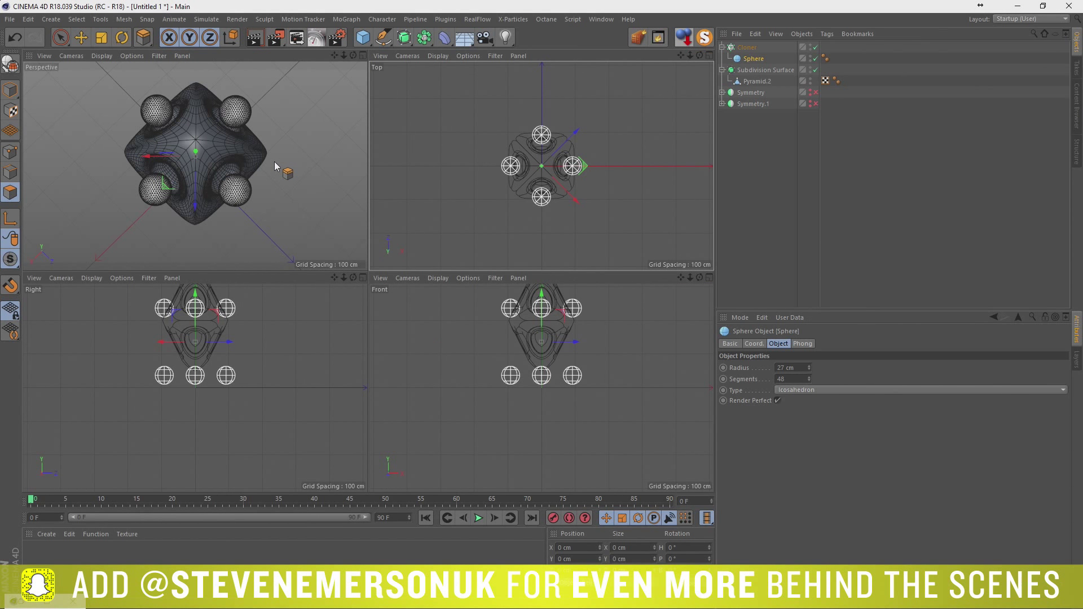
pyautogui.middleClick(606, 322)
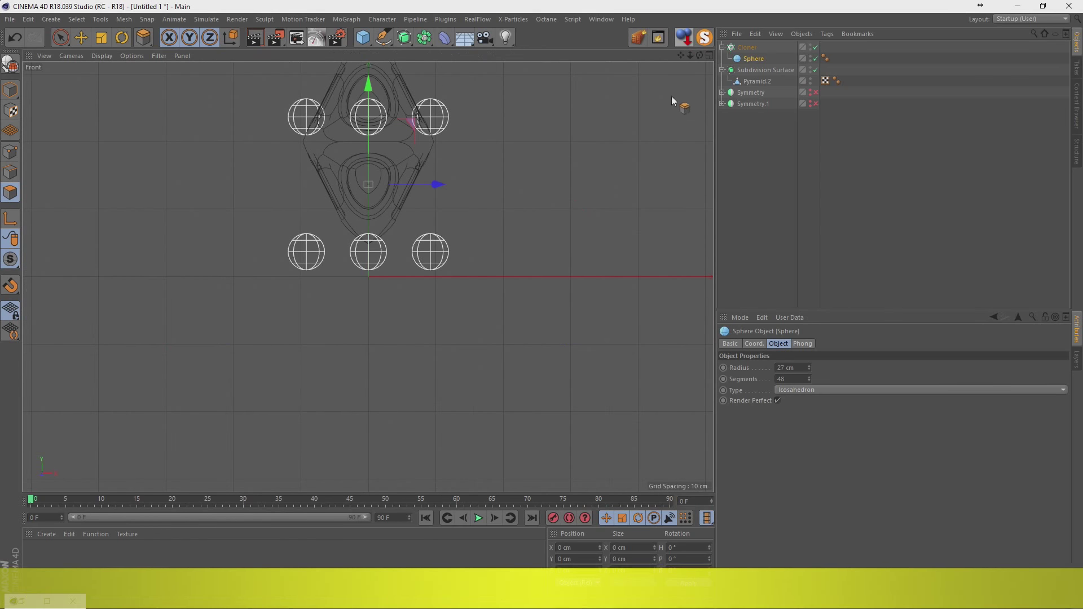
pyautogui.keyDown('alt'); pyautogui.moveTo(354, 173); pyautogui.dragTo(375, 279, button='middle'); pyautogui.keyUp('alt')
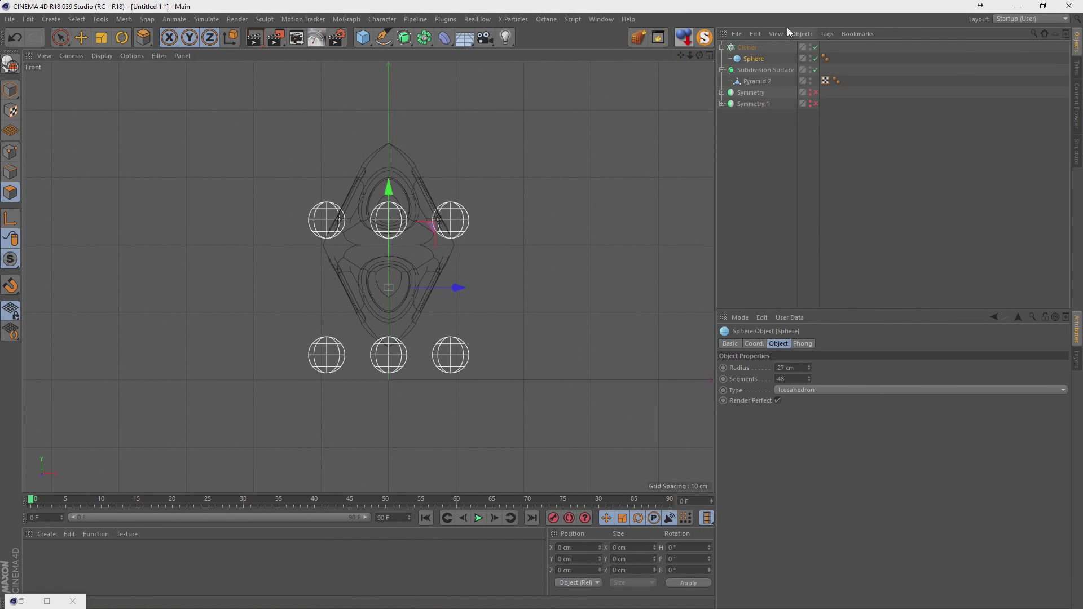
pyautogui.click(747, 48)
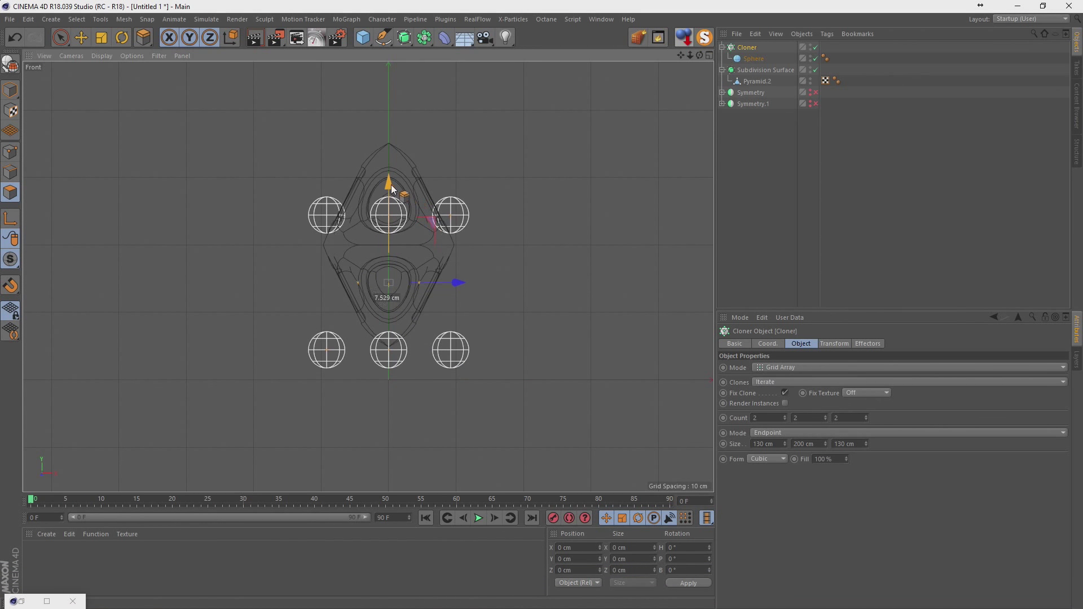
pyautogui.moveTo(391, 196); pyautogui.dragTo(398, 176)
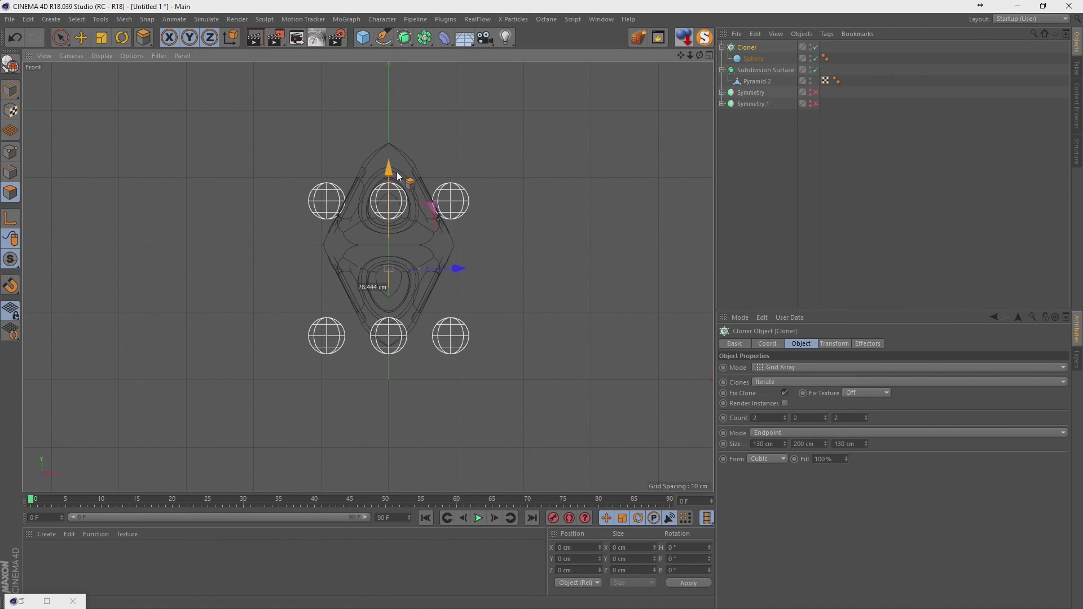
# Reduce the grid's vertical size and raise the Cloner to line up with the recesses
pyautogui.click(825, 444)
pyautogui.moveTo(827, 444); pyautogui.dragTo(826, 468)
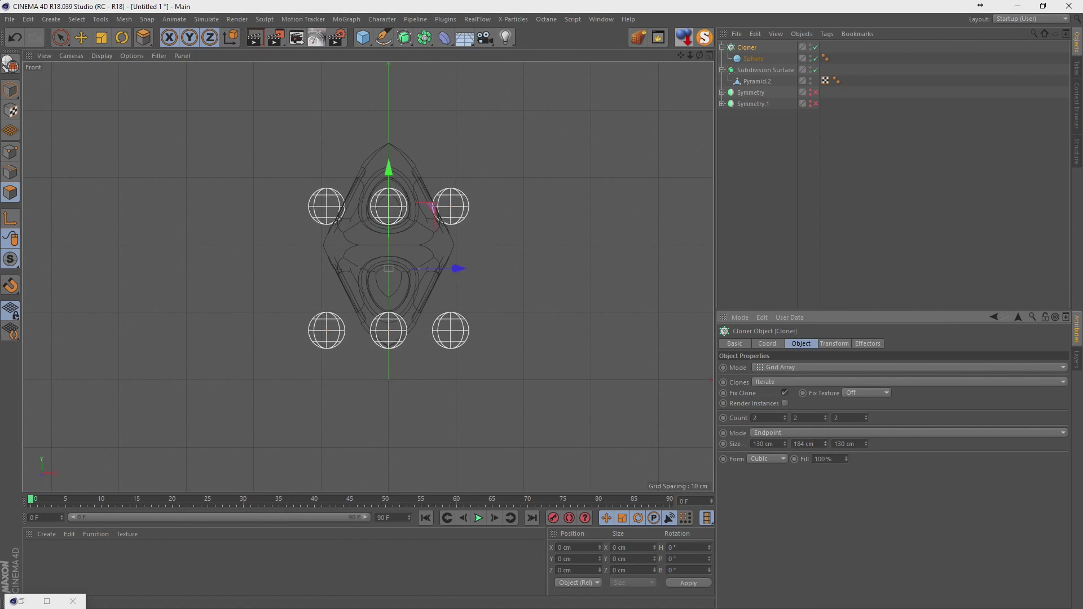
pyautogui.scroll(3, 824, 444)
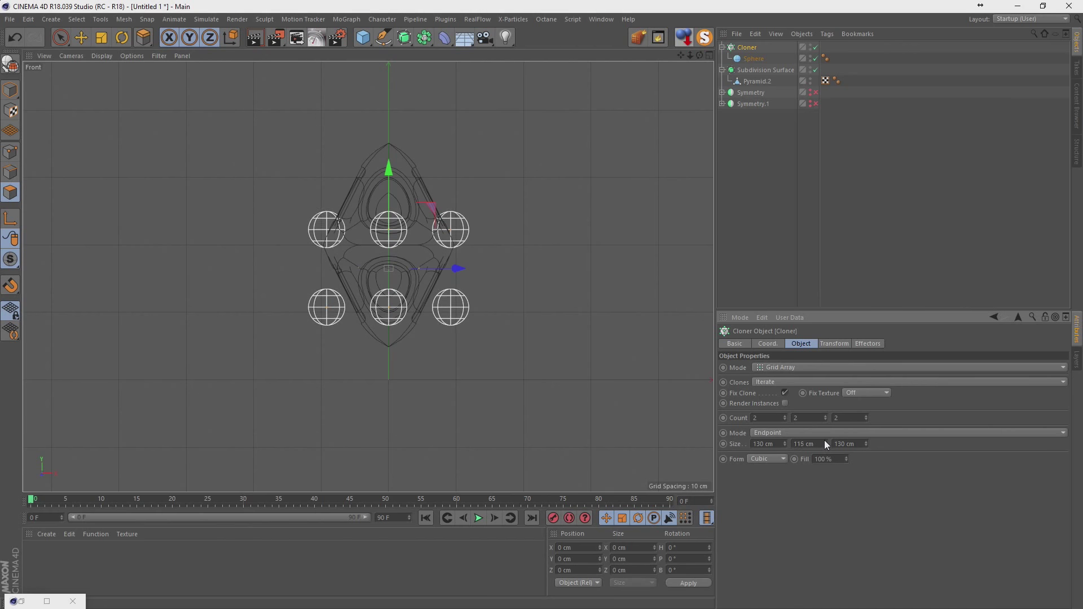
pyautogui.scroll(3, 825, 444)
pyautogui.scroll(3, 825, 444)
pyautogui.scroll(4, 825, 444)
pyautogui.scroll(2, 824, 444)
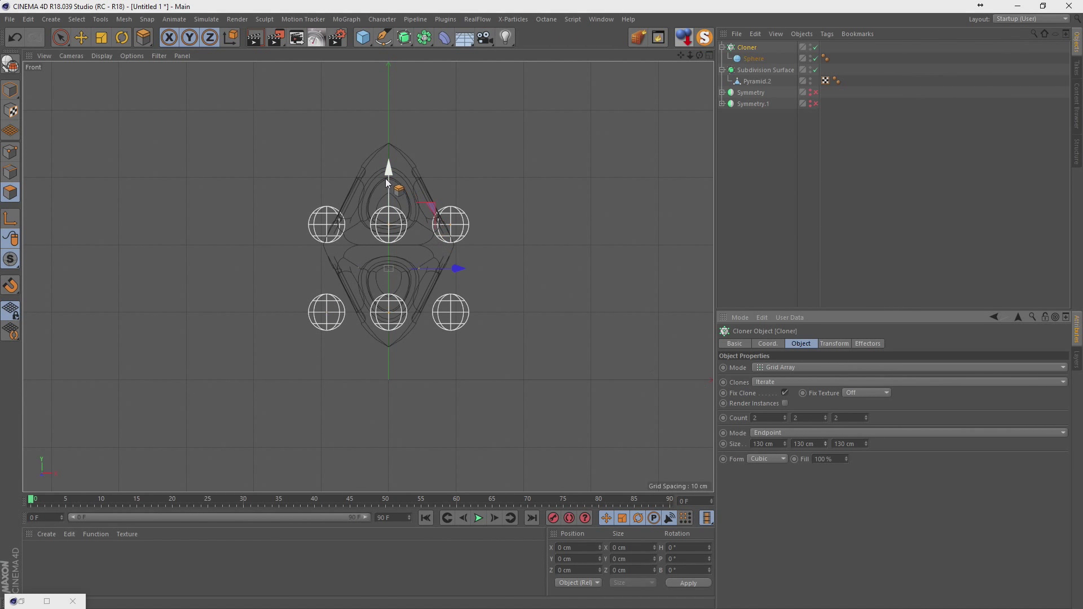
pyautogui.moveTo(387, 181); pyautogui.dragTo(397, 155)
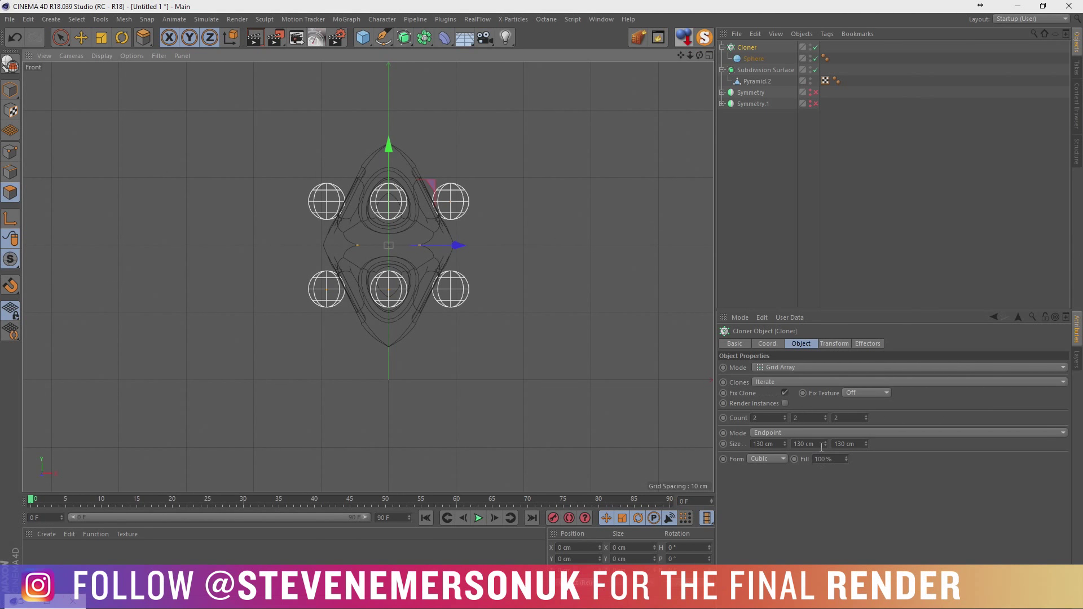
# Set the Cloner grid size to 95 × 119 × 95 cm
pyautogui.moveTo(826, 446); pyautogui.dragTo(828, 450)
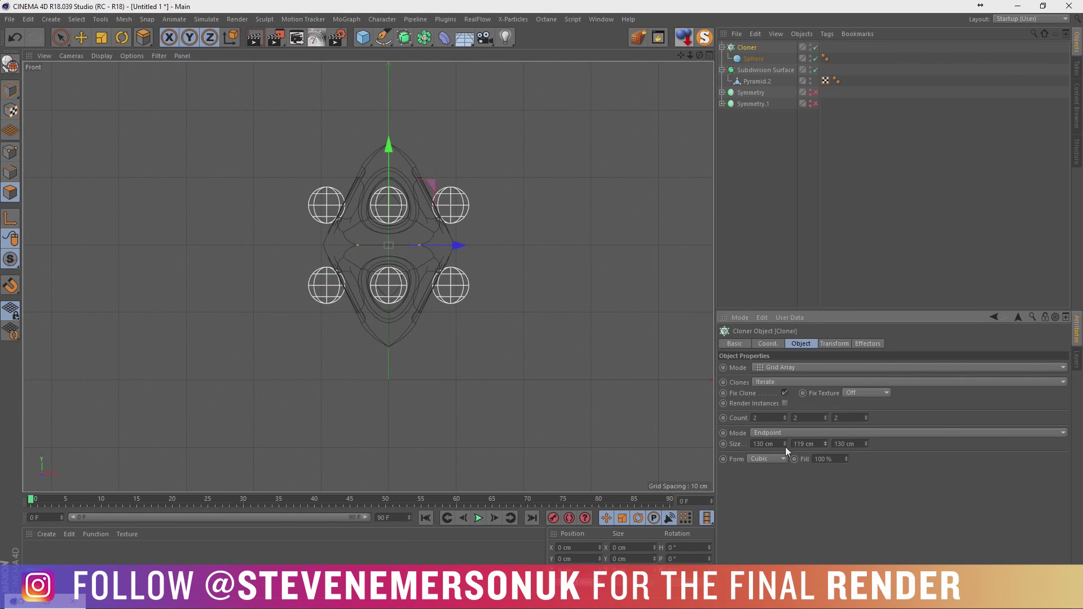
pyautogui.moveTo(784, 444); pyautogui.dragTo(790, 443)
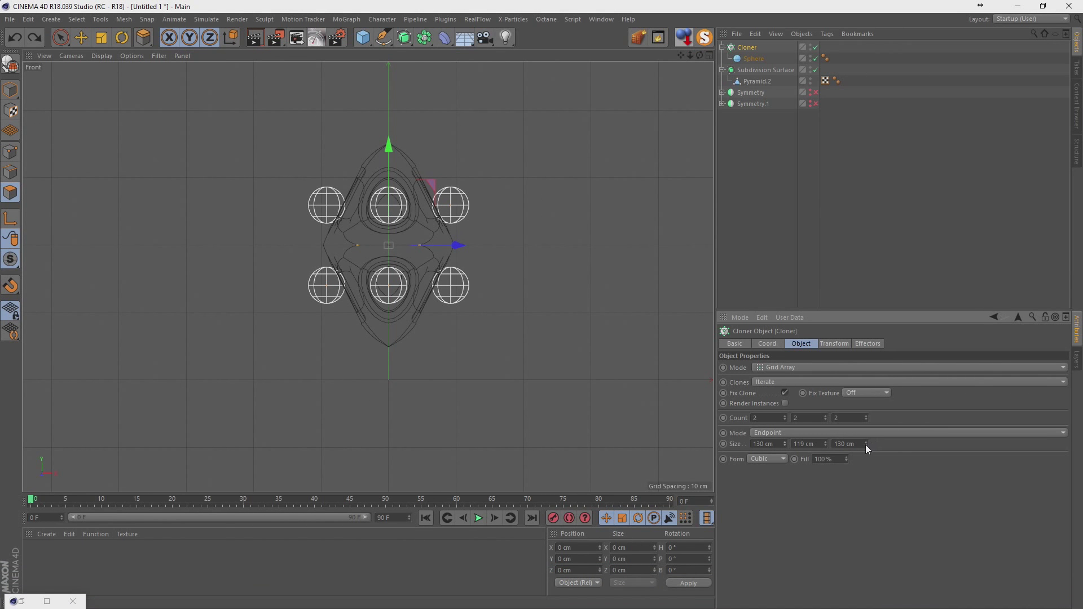
pyautogui.moveTo(866, 444); pyautogui.dragTo(867, 465)
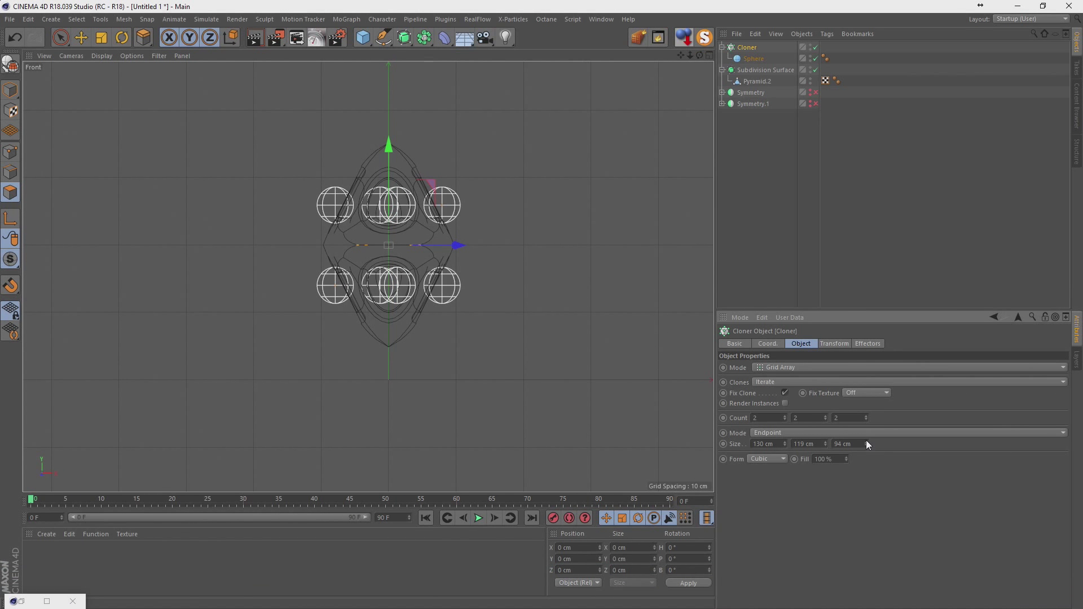
pyautogui.moveTo(785, 445); pyautogui.dragTo(784, 454)
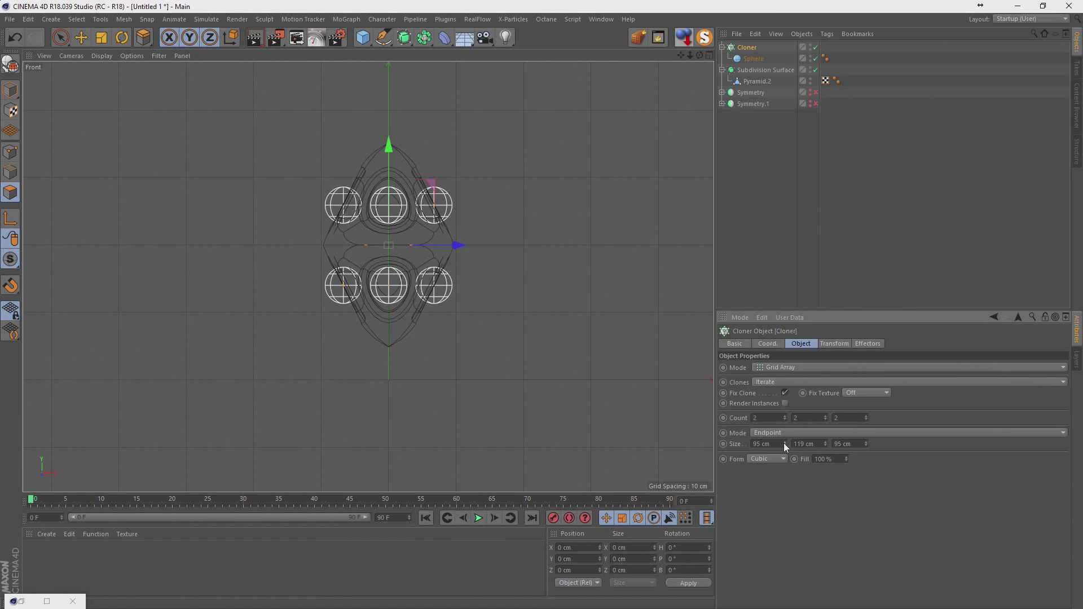
pyautogui.middleClick(587, 283)
pyautogui.middleClick(224, 184)
# Orbit the perspective view and check the Sphere's coordinate settings
pyautogui.moveTo(225, 184)
pyautogui.keyDown('alt'); pyautogui.mouseDown()
pyautogui.moveTo(327, 184)
pyautogui.moveTo(382, 117)
pyautogui.moveTo(424, 97)
pyautogui.moveTo(490, 95)
pyautogui.moveTo(456, 113)
pyautogui.moveTo(480, 113)
pyautogui.mouseUp(); pyautogui.keyUp('alt')
pyautogui.click(754, 59)
pyautogui.click(754, 344)
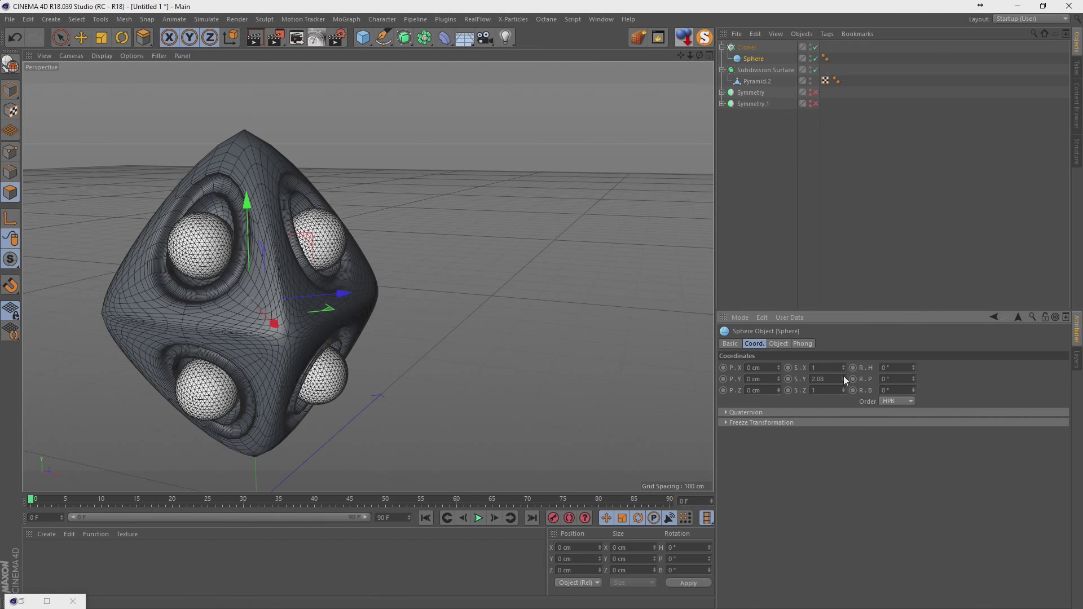
# Set the Cloner's per-clone transform S.Y to 1.39, undoing a trial tilt
pyautogui.click(751, 47)
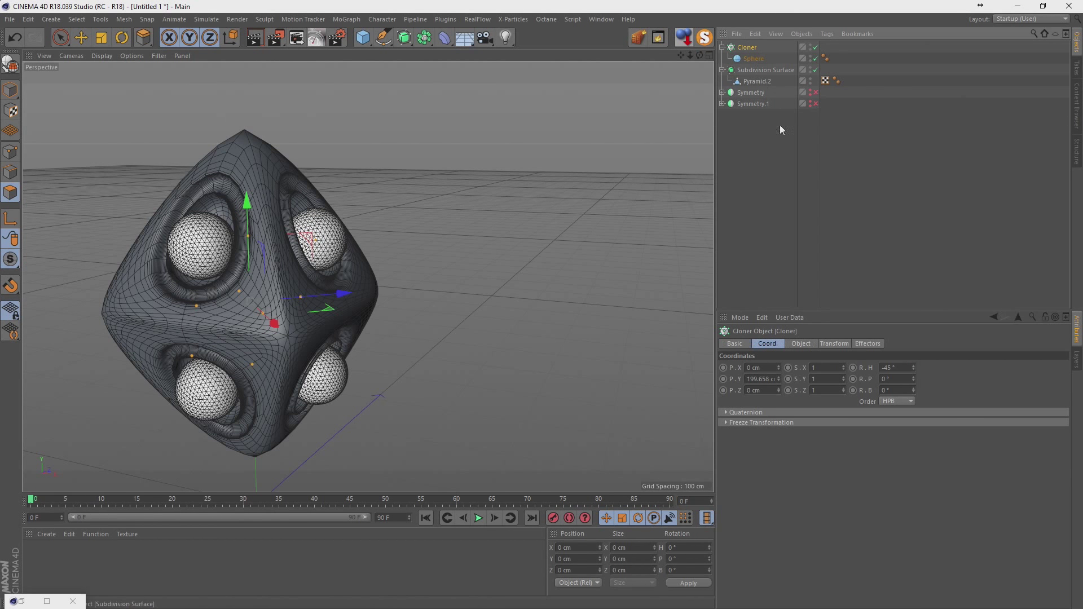
pyautogui.click(830, 344)
pyautogui.moveTo(844, 394)
pyautogui.mouseDown()
pyautogui.moveTo(845, 373)
pyautogui.moveTo(845, 388)
pyautogui.moveTo(819, 385)
pyautogui.mouseUp()
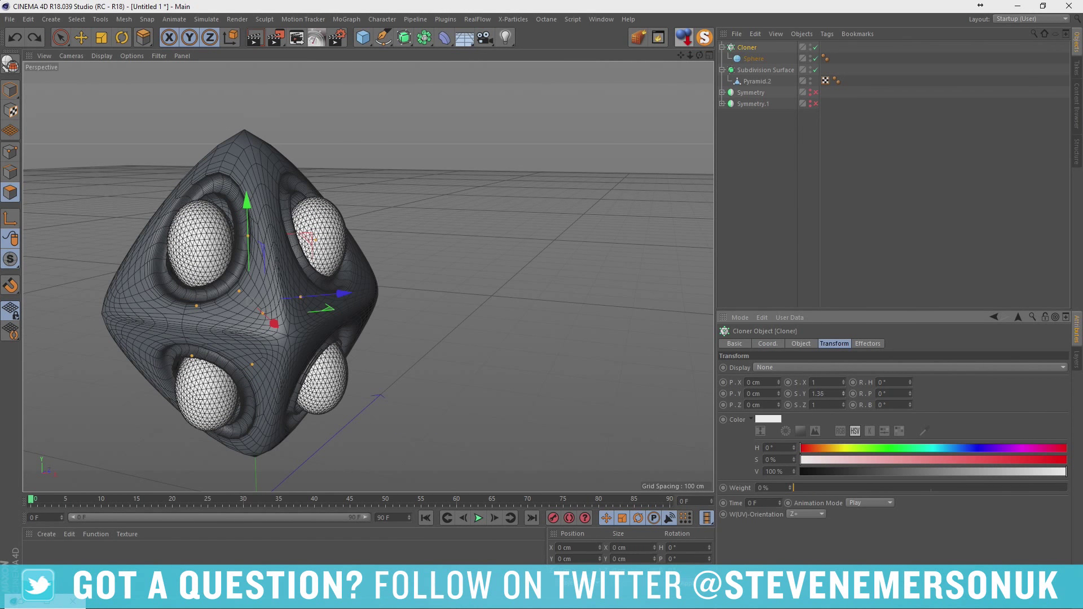
pyautogui.moveTo(910, 393); pyautogui.dragTo(911, 418)
pyautogui.hotkey('ctrl', 'z')
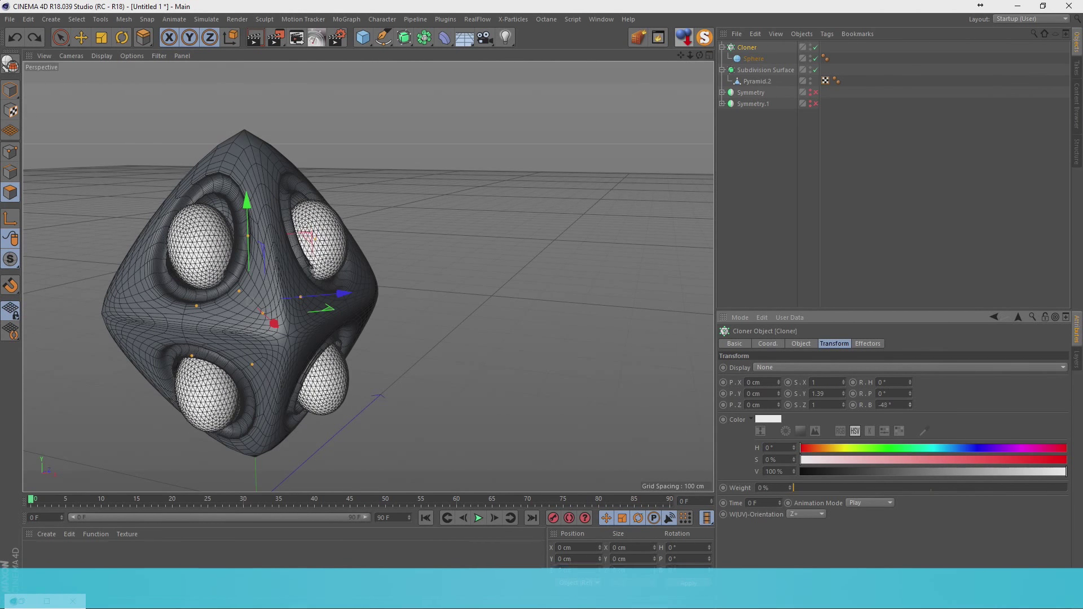
pyautogui.click(746, 58)
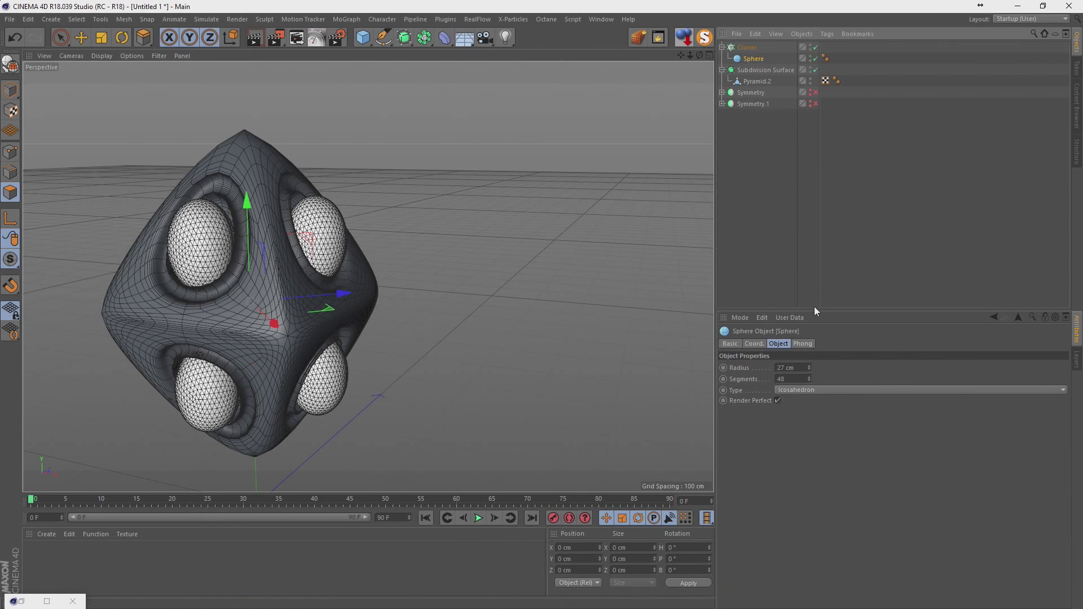
pyautogui.click(747, 48)
pyautogui.click(777, 346)
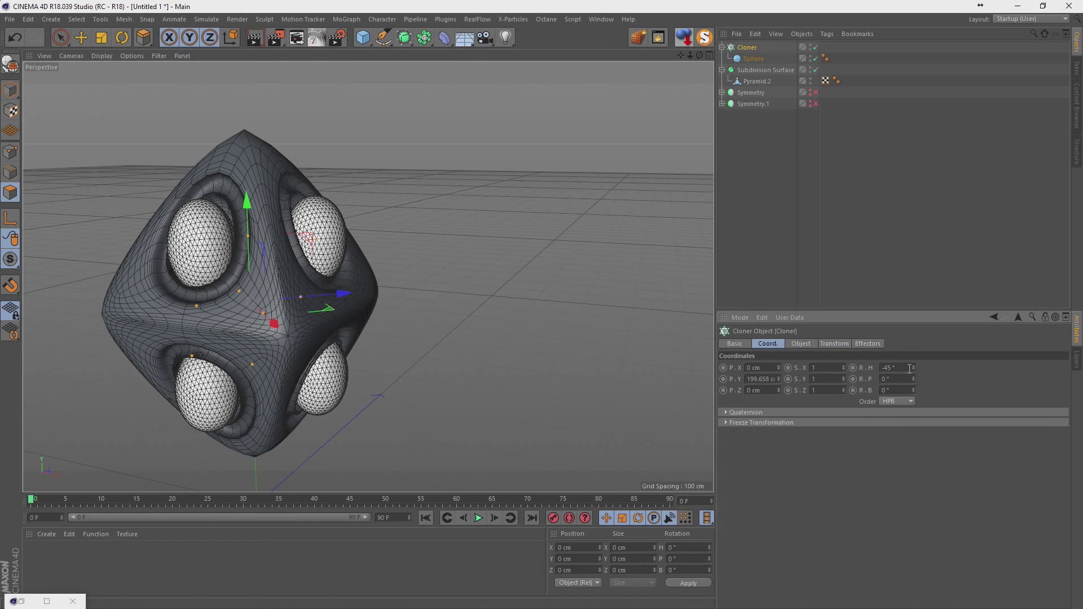
pyautogui.moveTo(914, 391); pyautogui.dragTo(916, 391)
pyautogui.click(834, 343)
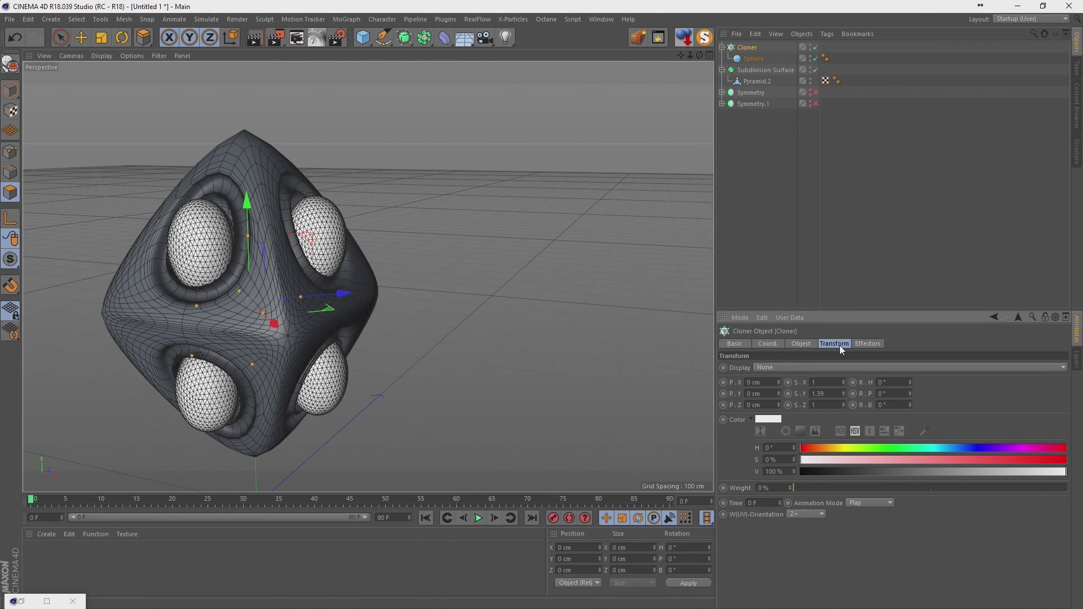
pyautogui.moveTo(911, 394); pyautogui.dragTo(915, 394)
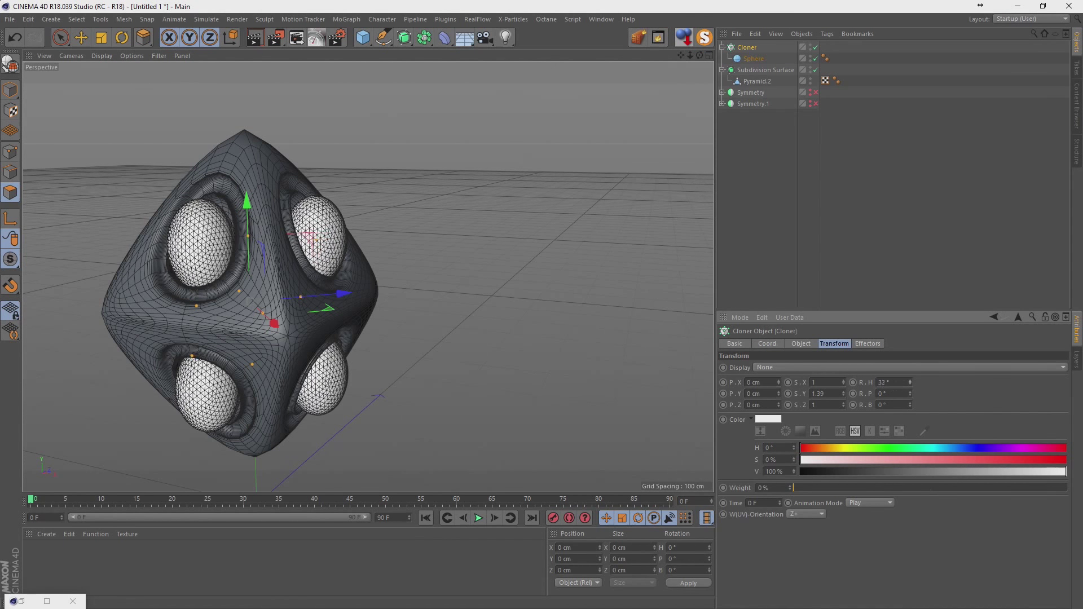
pyautogui.hotkey('ctrl', 'z')
pyautogui.moveTo(486, 316)
pyautogui.keyDown('alt'); pyautogui.mouseDown()
pyautogui.moveTo(439, 291)
pyautogui.moveTo(566, 291)
pyautogui.moveTo(536, 283)
pyautogui.mouseUp(); pyautogui.keyUp('alt')
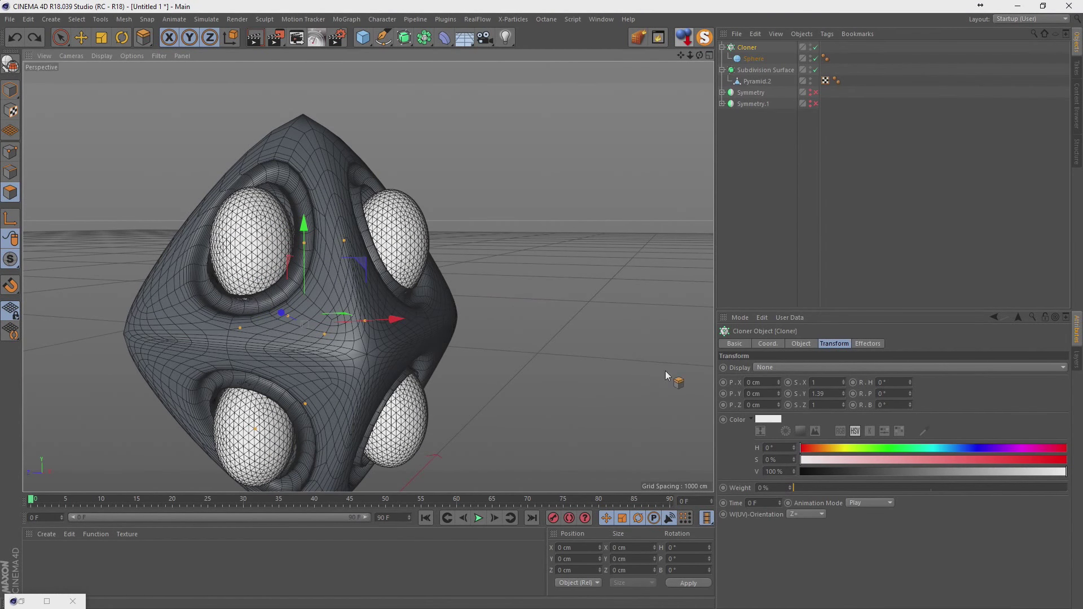
pyautogui.moveTo(910, 405); pyautogui.dragTo(913, 404)
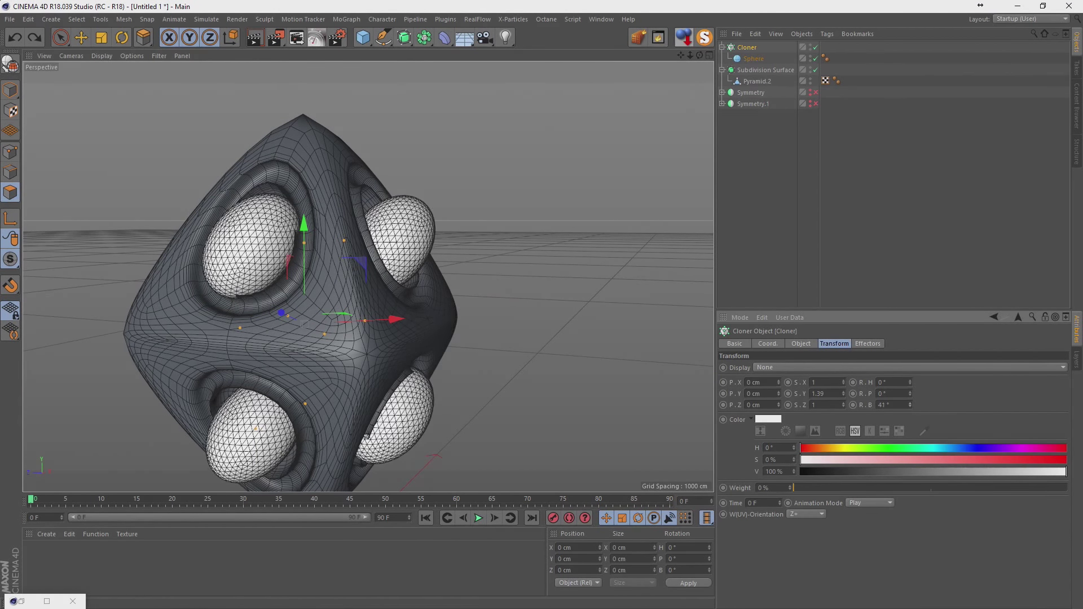
pyautogui.hotkey('ctrl', 'z')
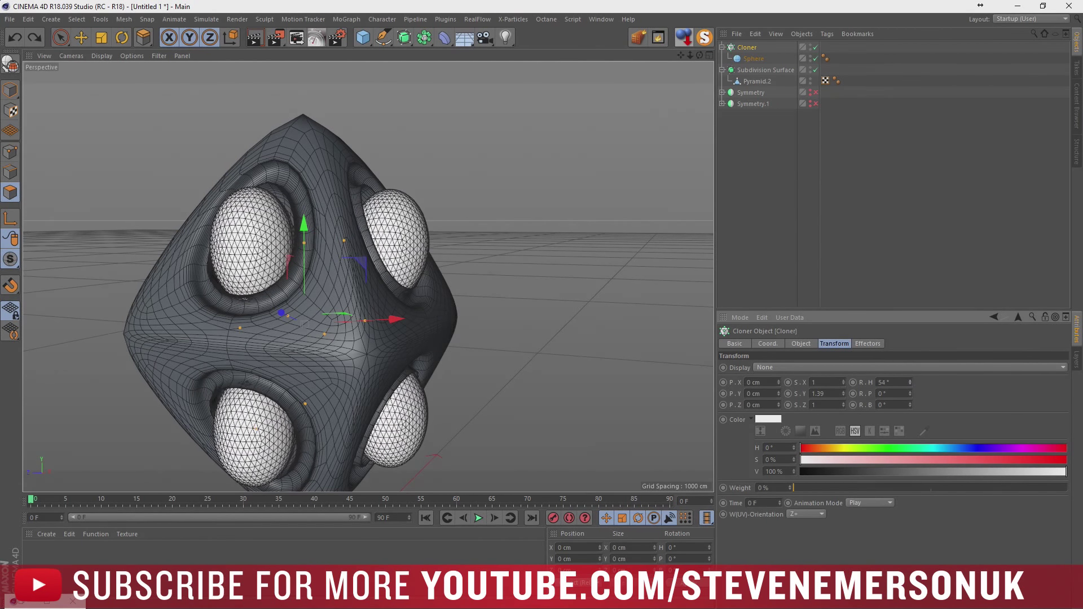
pyautogui.moveTo(911, 394)
pyautogui.mouseDown()
pyautogui.moveTo(910, 415)
pyautogui.moveTo(910, 393)
pyautogui.mouseUp()
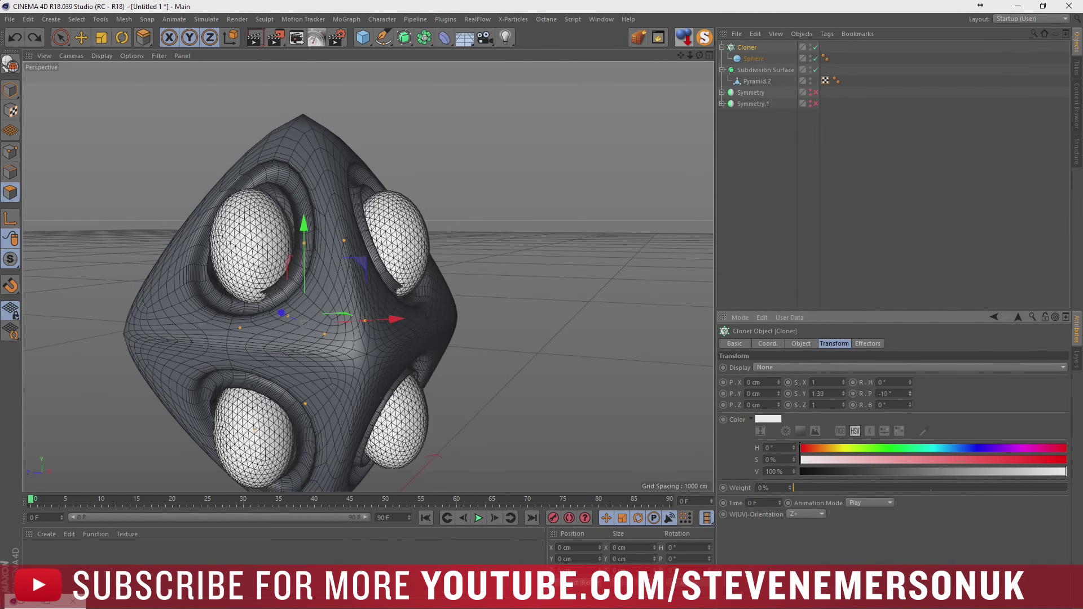
pyautogui.scroll(5, 501, 356)
pyautogui.press('h')
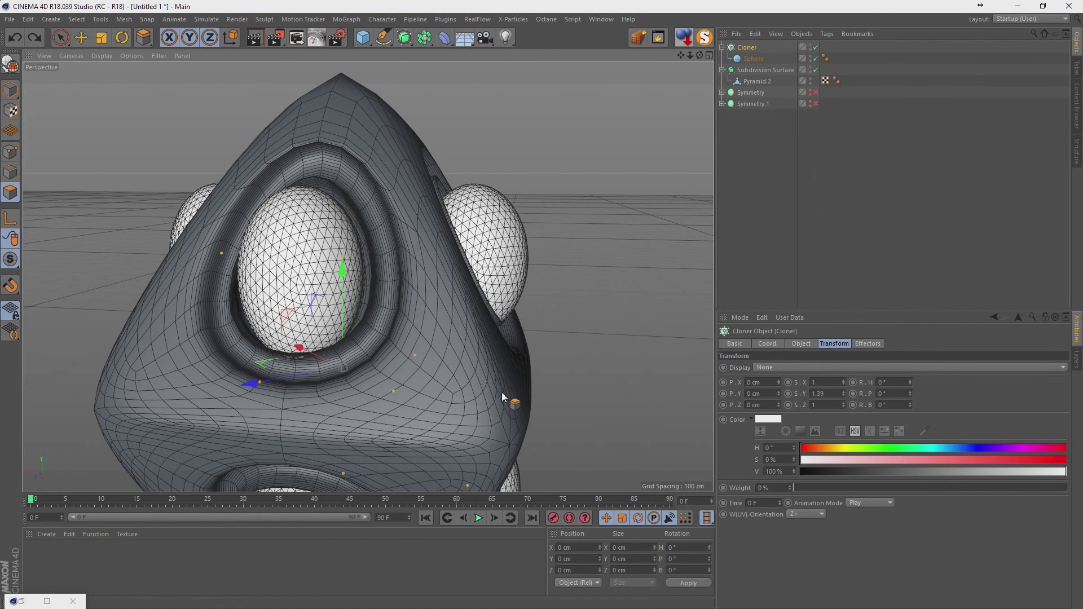
pyautogui.moveTo(502, 395)
pyautogui.keyDown('alt'); pyautogui.mouseDown()
pyautogui.moveTo(406, 381)
pyautogui.moveTo(494, 221)
pyautogui.mouseUp(); pyautogui.keyUp('alt')
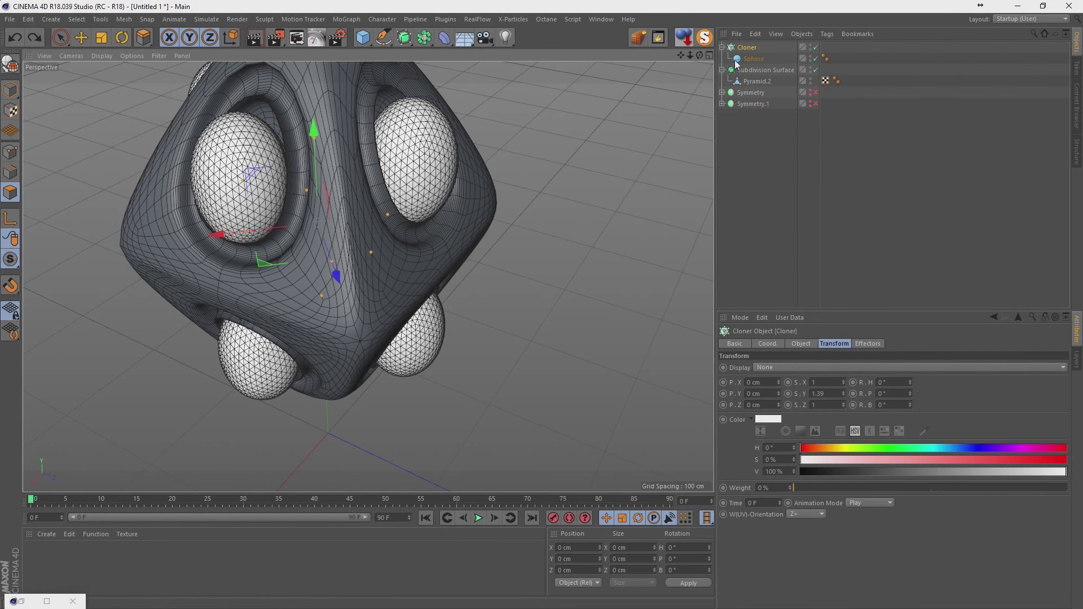
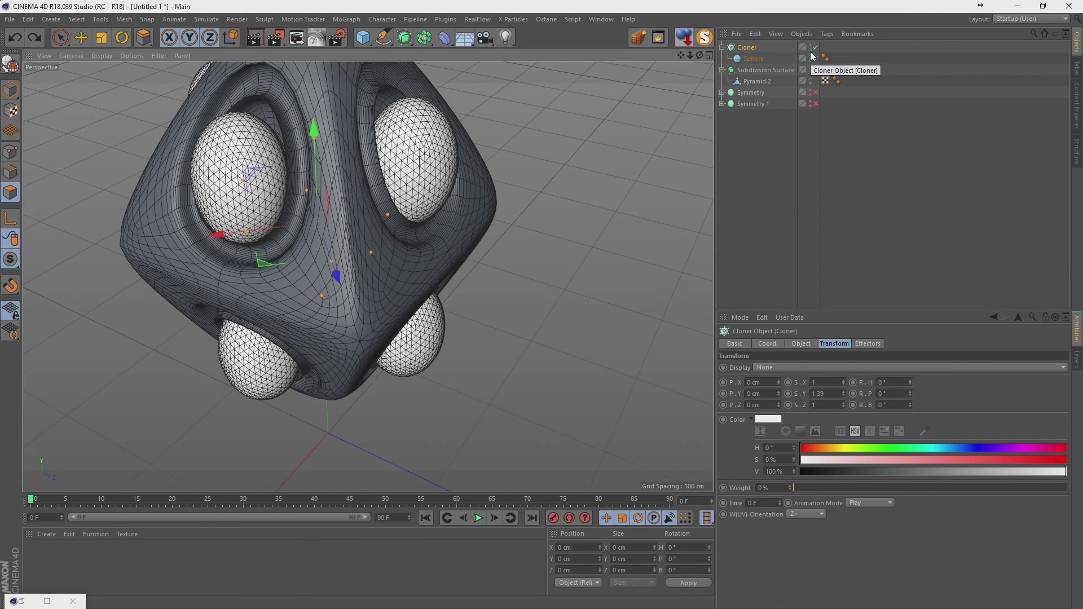
# Cut the cloner to one layer with Count Y 1 and raise the clones toward the eye sockets
pyautogui.click(801, 343)
pyautogui.click(825, 420)
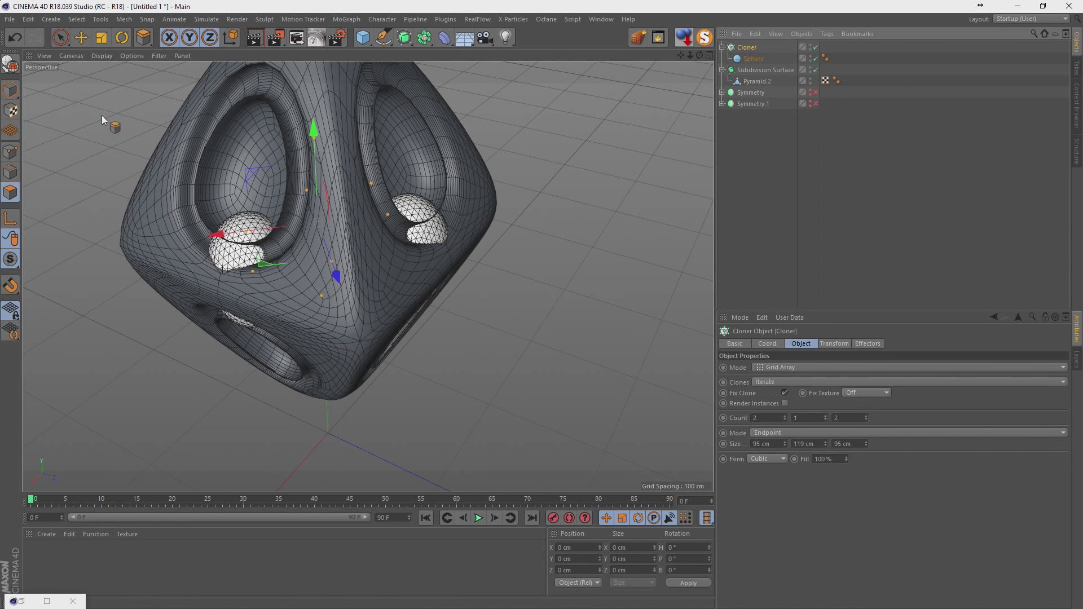
pyautogui.click(80, 38)
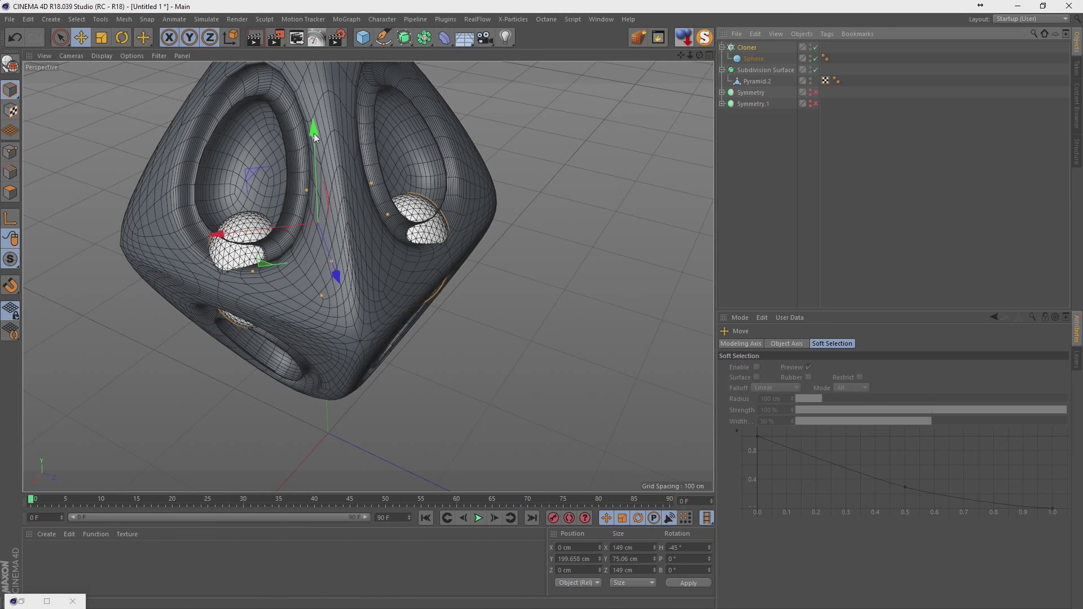
pyautogui.moveTo(313, 134)
pyautogui.mouseDown()
pyautogui.moveTo(320, 69)
pyautogui.moveTo(552, 211)
pyautogui.moveTo(539, 53)
pyautogui.mouseUp()
pyautogui.moveTo(282, 184)
pyautogui.mouseDown()
pyautogui.moveTo(250, 289)
pyautogui.moveTo(557, 140)
pyautogui.mouseUp()
# Test pitch and bank rotations on the cloner's Transform settings, then reselect the Cloner
pyautogui.click(754, 59)
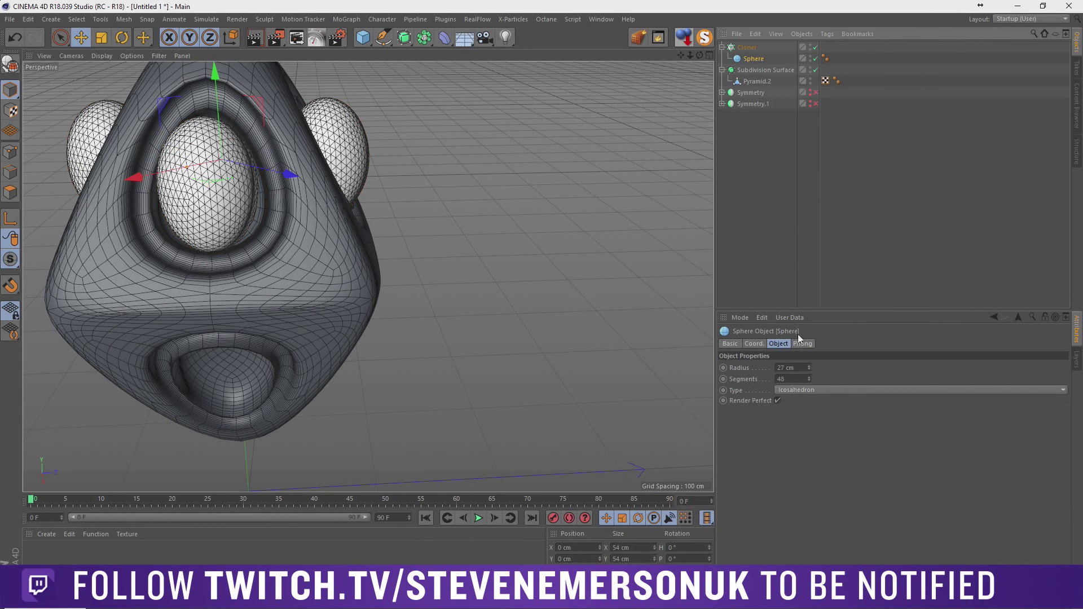
pyautogui.click(746, 48)
pyautogui.click(830, 343)
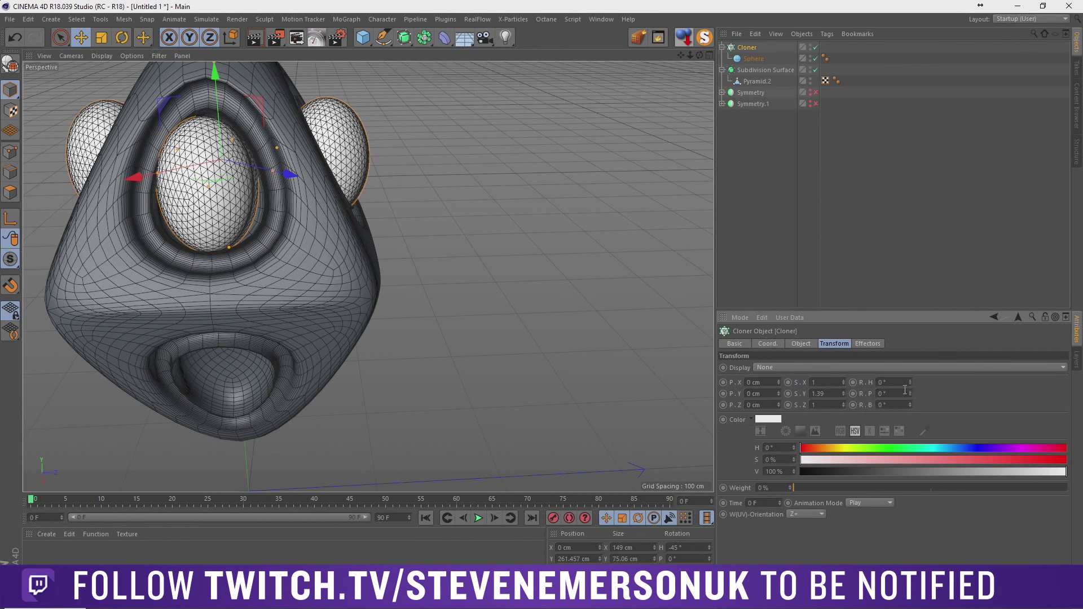
pyautogui.moveTo(910, 393); pyautogui.dragTo(910, 396)
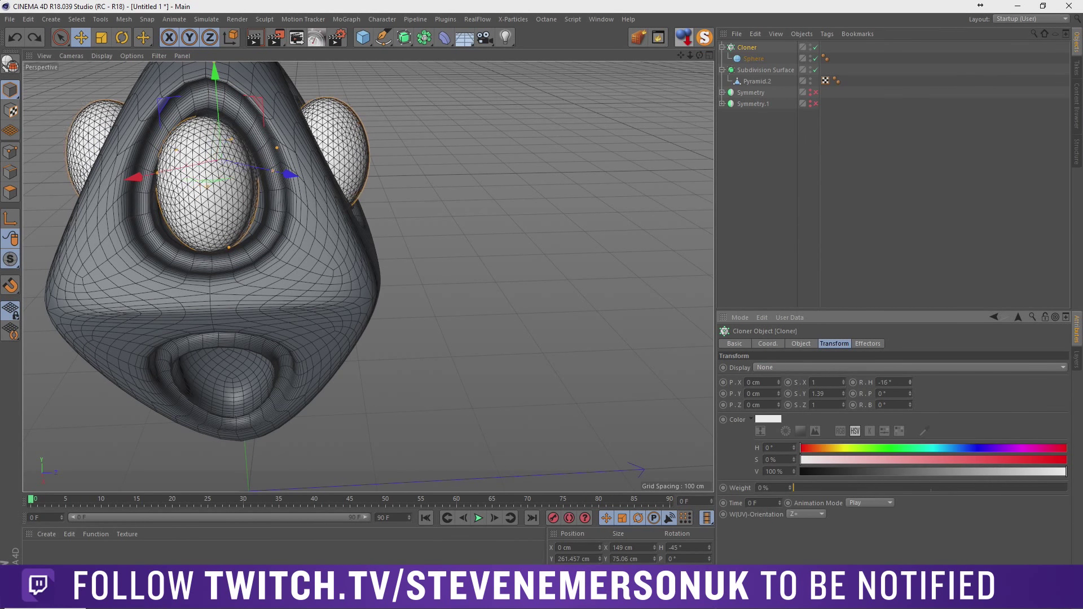
pyautogui.moveTo(910, 405)
pyautogui.mouseDown()
pyautogui.moveTo(910, 421)
pyautogui.moveTo(911, 381)
pyautogui.mouseUp()
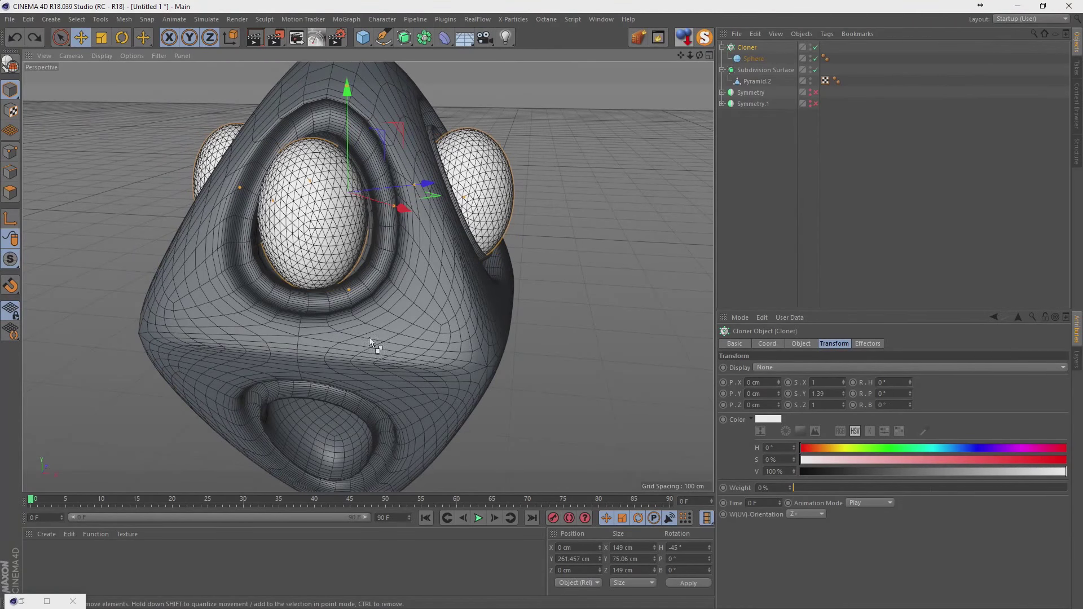
pyautogui.moveTo(369, 336)
pyautogui.keyDown('alt'); pyautogui.mouseDown()
pyautogui.moveTo(375, 282)
pyautogui.moveTo(491, 317)
pyautogui.moveTo(442, 325)
pyautogui.mouseUp(); pyautogui.keyUp('alt')
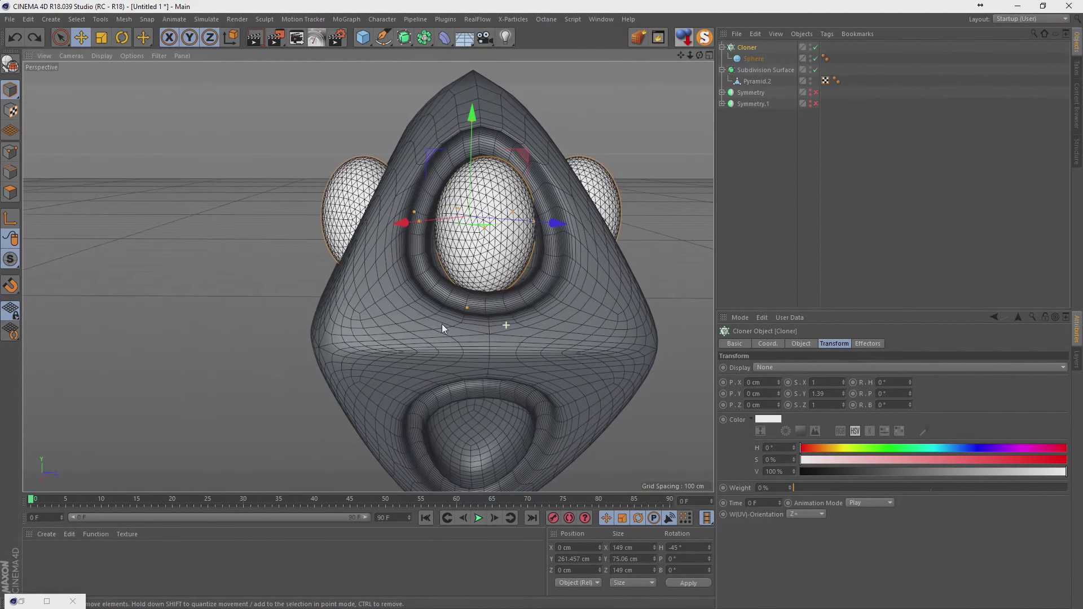
pyautogui.click(749, 51)
# Switch the cloner to Radial mode on the XZ plane and enlarge the top view
pyautogui.click(800, 344)
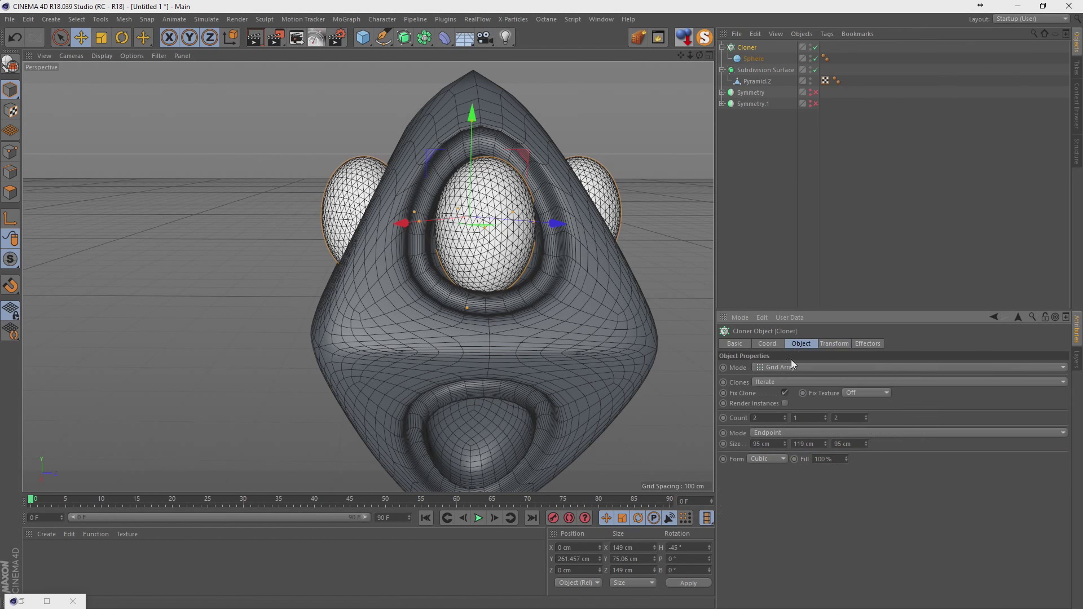
pyautogui.click(781, 368)
pyautogui.click(784, 401)
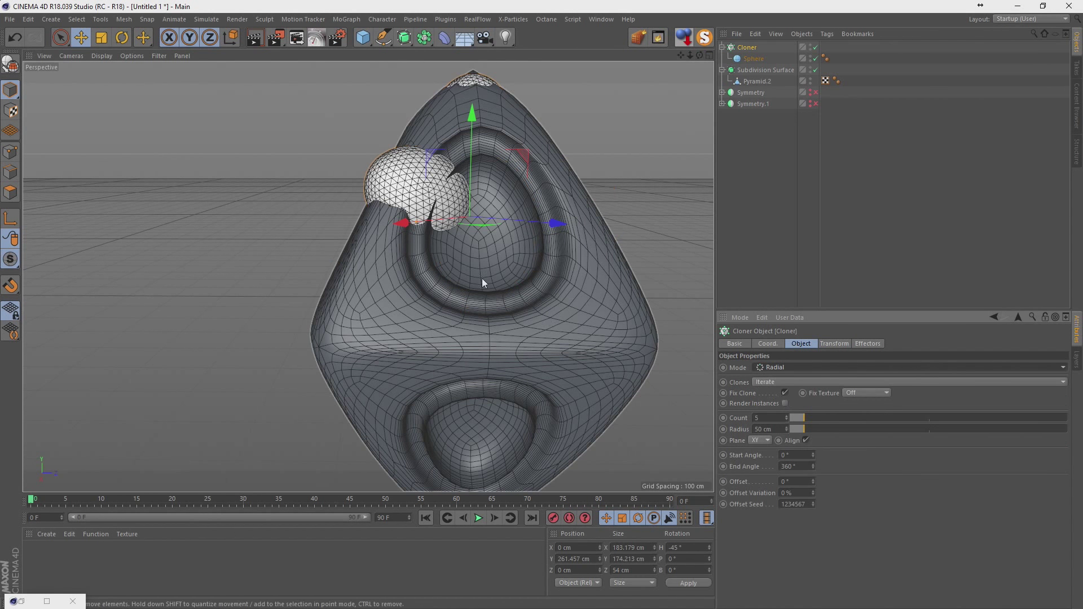
pyautogui.click(760, 440)
pyautogui.click(756, 477)
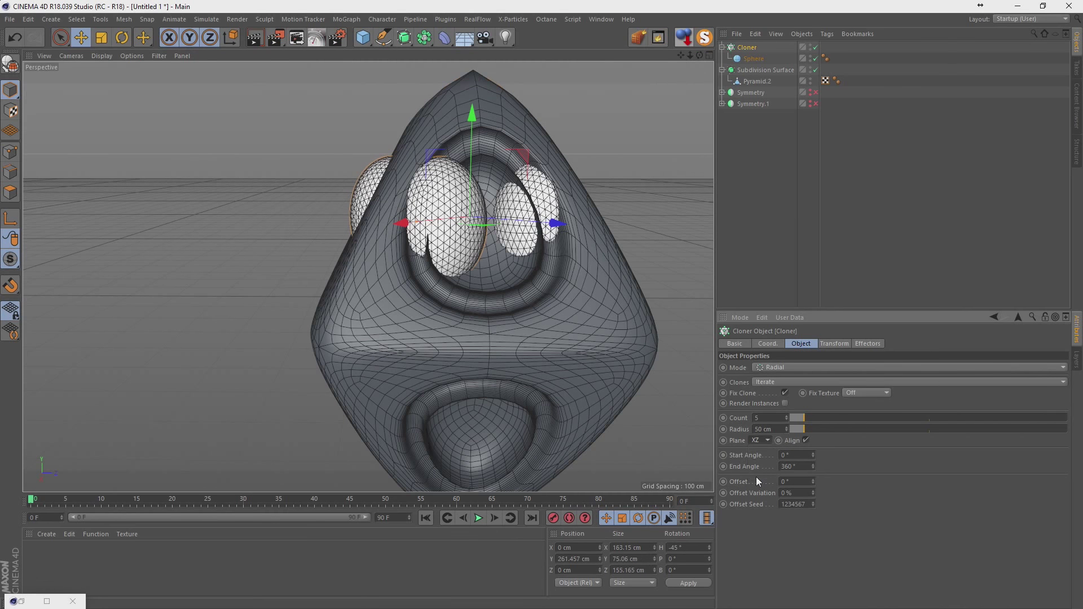
pyautogui.moveTo(401, 255)
pyautogui.keyDown('alt'); pyautogui.mouseDown()
pyautogui.moveTo(496, 228)
pyautogui.moveTo(404, 283)
pyautogui.mouseUp(); pyautogui.keyUp('alt')
pyautogui.middleClick(404, 283)
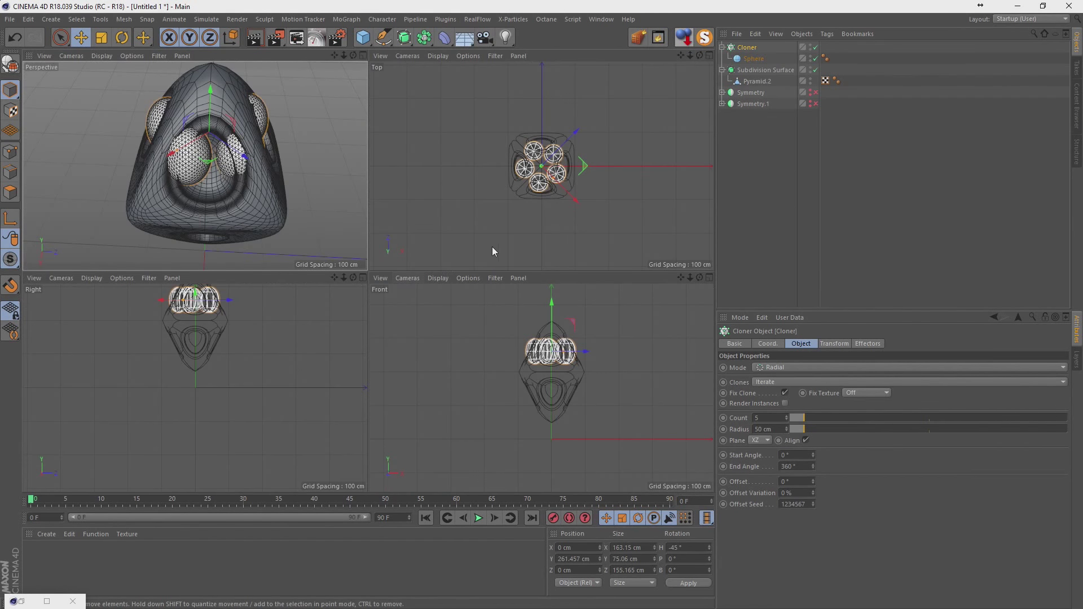
pyautogui.middleClick(526, 152)
pyautogui.scroll(2, 353, 296)
pyautogui.scroll(2, 353, 295)
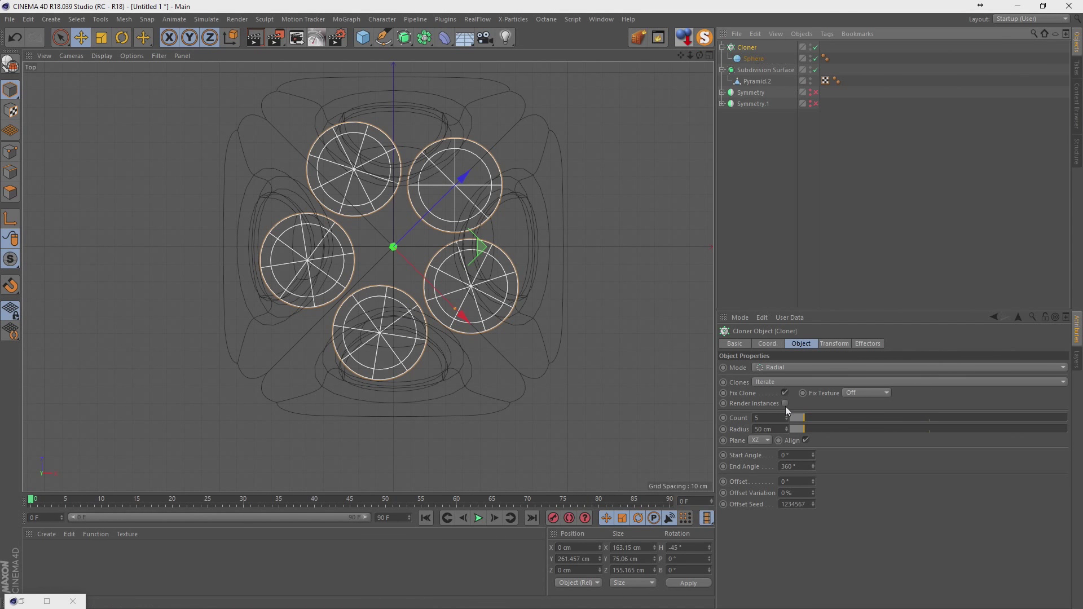
# Set the radial count to 4 and the cloner's R.H rotation to 0°
pyautogui.click(785, 421)
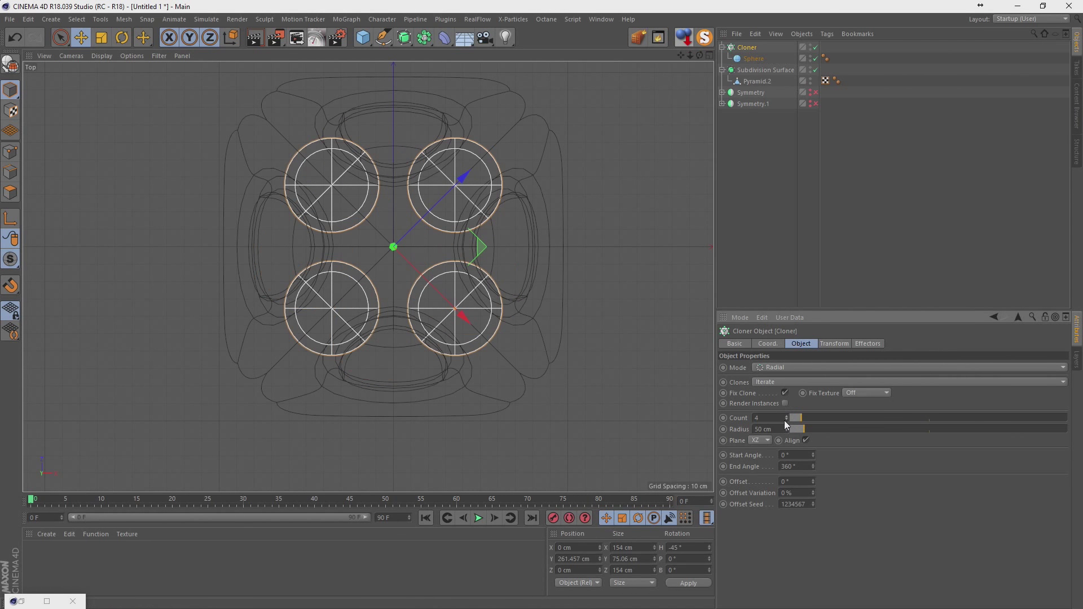
pyautogui.click(777, 345)
pyautogui.click(887, 368)
pyautogui.write('0')
pyautogui.press('Return')
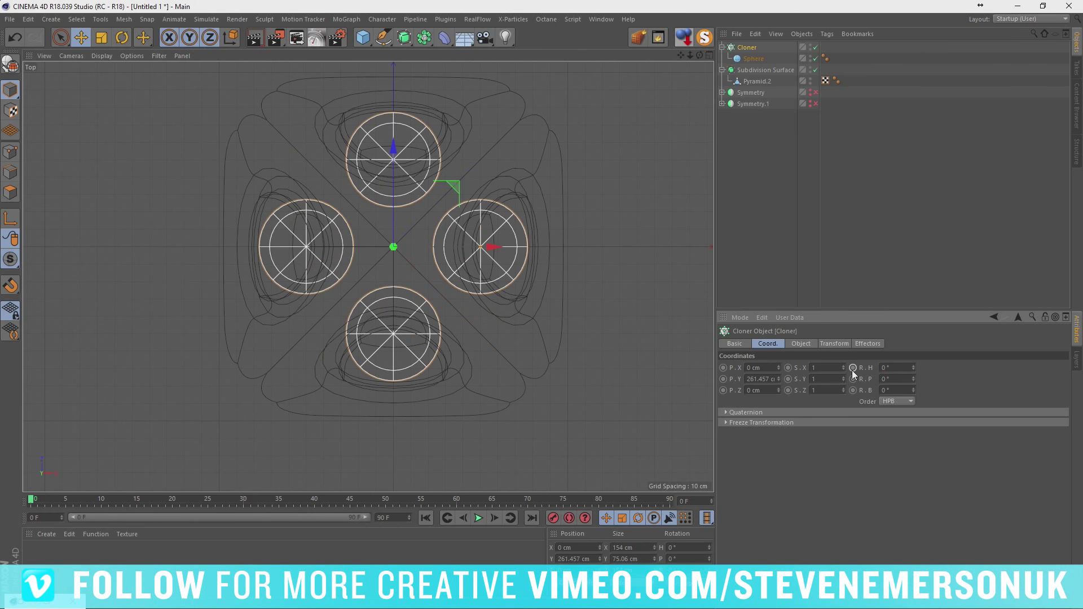
pyautogui.middleClick(472, 343)
# Spread the spheres out to about 68 cm radius and raise the cloner slightly
pyautogui.press('F1')
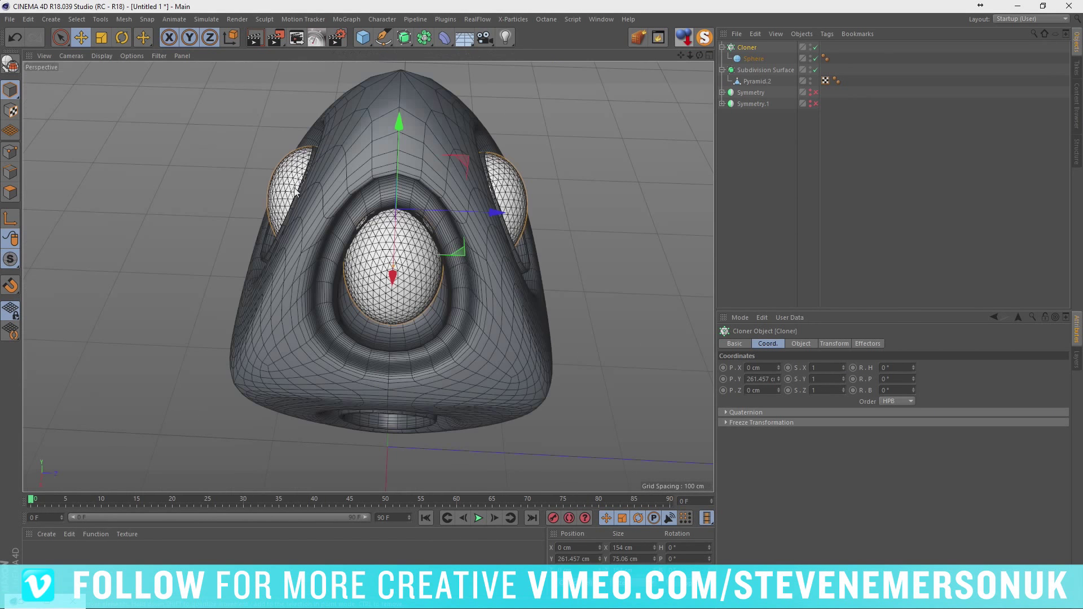
pyautogui.click(840, 344)
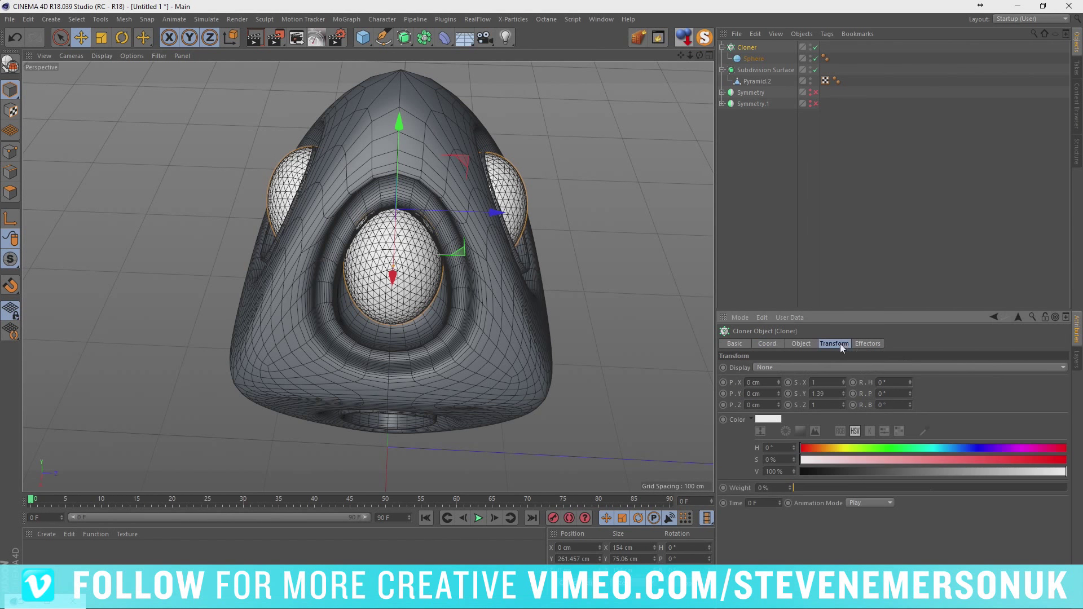
pyautogui.moveTo(908, 382)
pyautogui.mouseDown()
pyautogui.moveTo(915, 394)
pyautogui.moveTo(909, 372)
pyautogui.moveTo(909, 396)
pyautogui.mouseUp()
pyautogui.hotkey('ctrl', 'z')
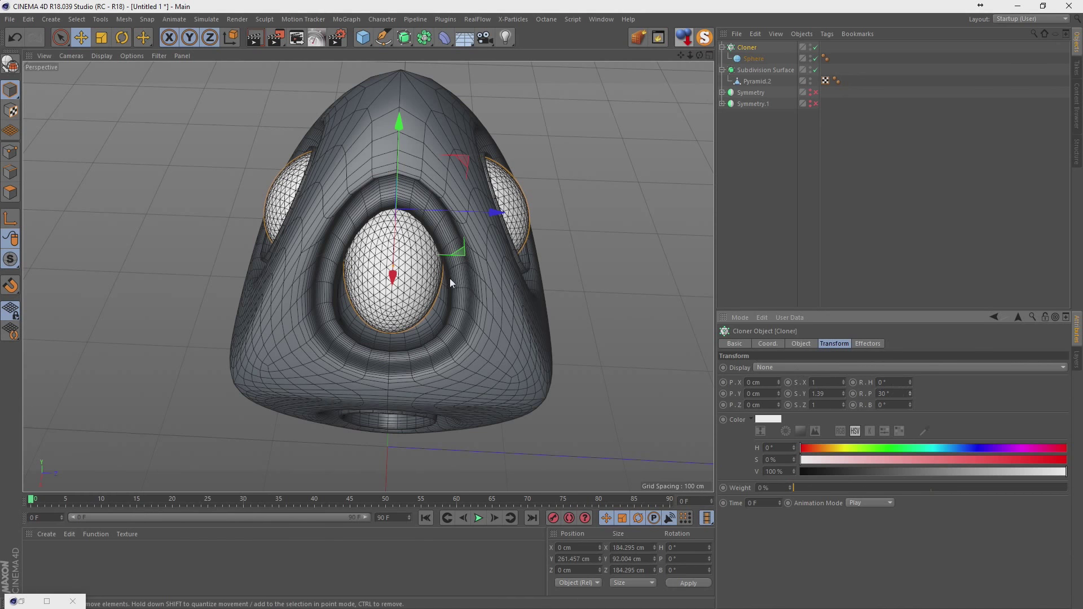
pyautogui.moveTo(450, 278)
pyautogui.keyDown('alt'); pyautogui.mouseDown()
pyautogui.moveTo(475, 198)
pyautogui.moveTo(544, 198)
pyautogui.moveTo(564, 215)
pyautogui.moveTo(320, 197)
pyautogui.moveTo(336, 200)
pyautogui.mouseUp(); pyautogui.keyUp('alt')
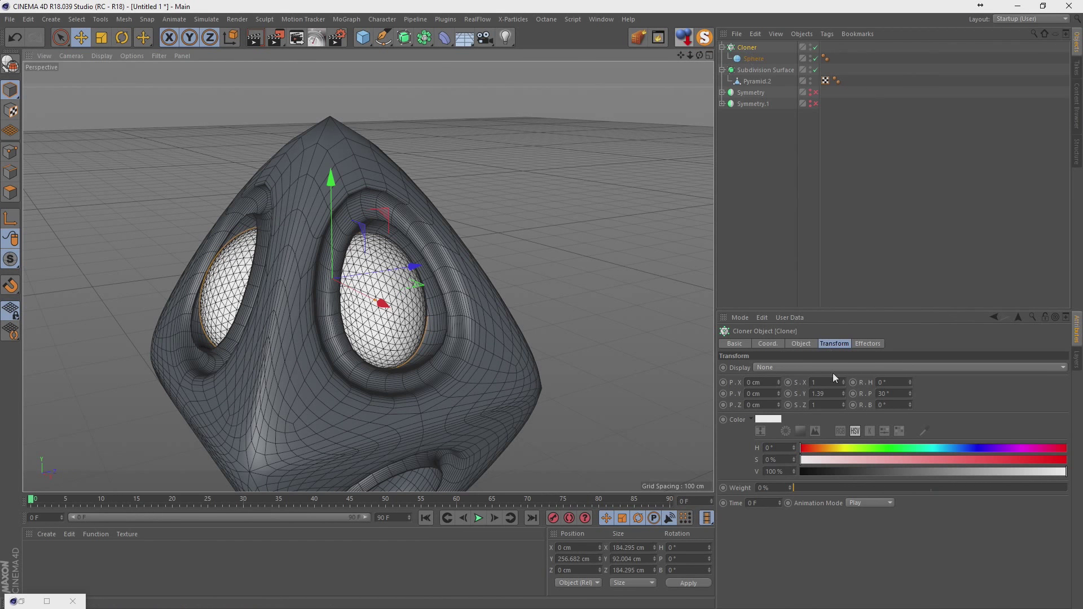
pyautogui.click(802, 344)
pyautogui.moveTo(805, 428); pyautogui.dragTo(809, 427)
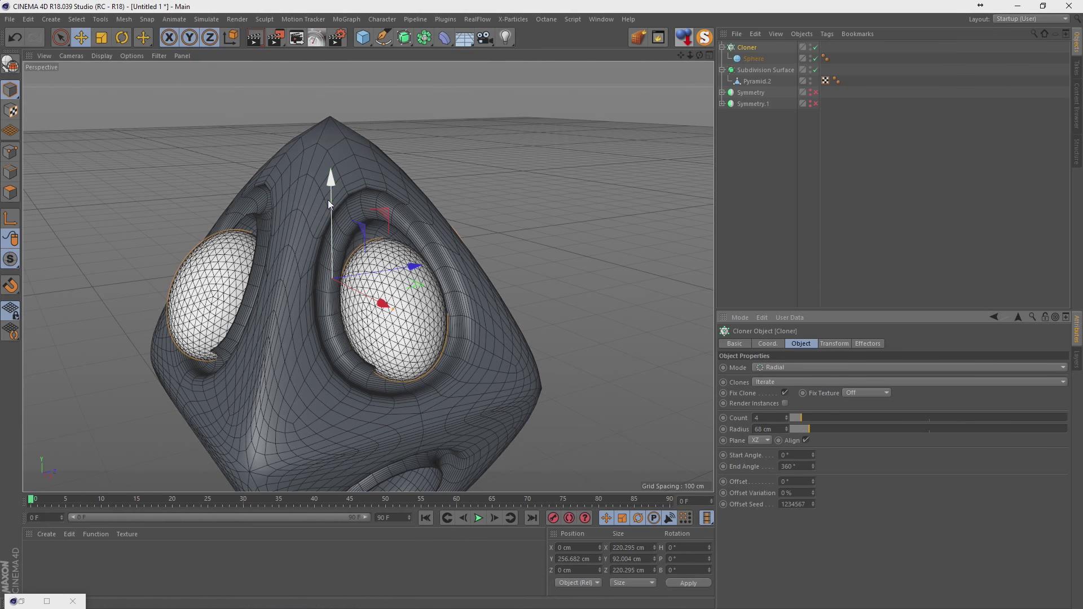
pyautogui.moveTo(327, 200); pyautogui.dragTo(331, 182)
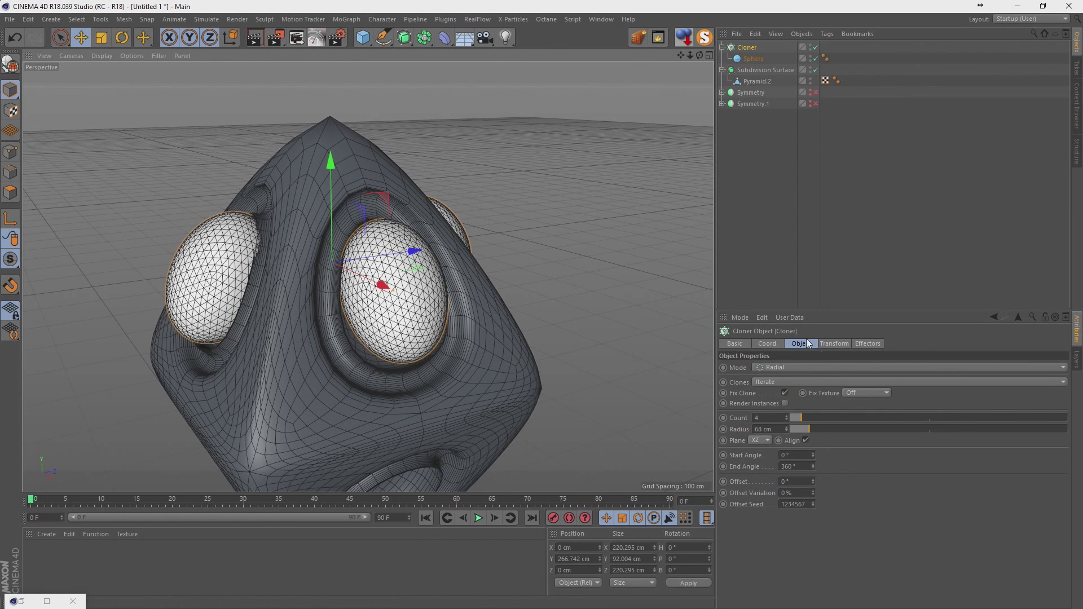
# Tilt the clones' R.P to about 18°, nudge the cloner up, and pull the radius in to 65 cm
pyautogui.click(776, 343)
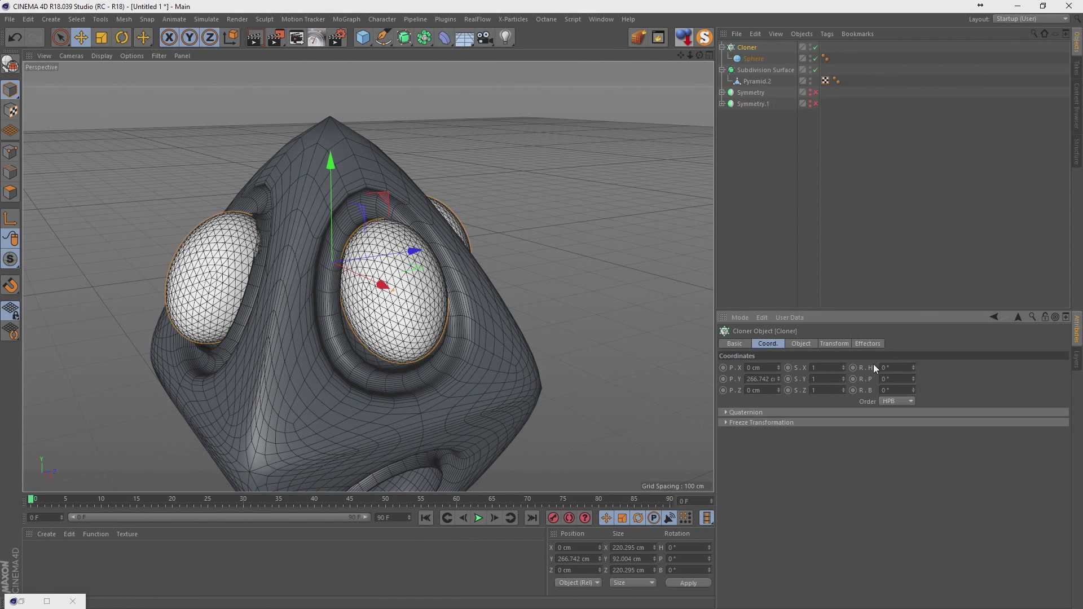
pyautogui.click(833, 344)
pyautogui.moveTo(911, 395)
pyautogui.mouseDown()
pyautogui.moveTo(912, 378)
pyautogui.moveTo(909, 391)
pyautogui.mouseUp()
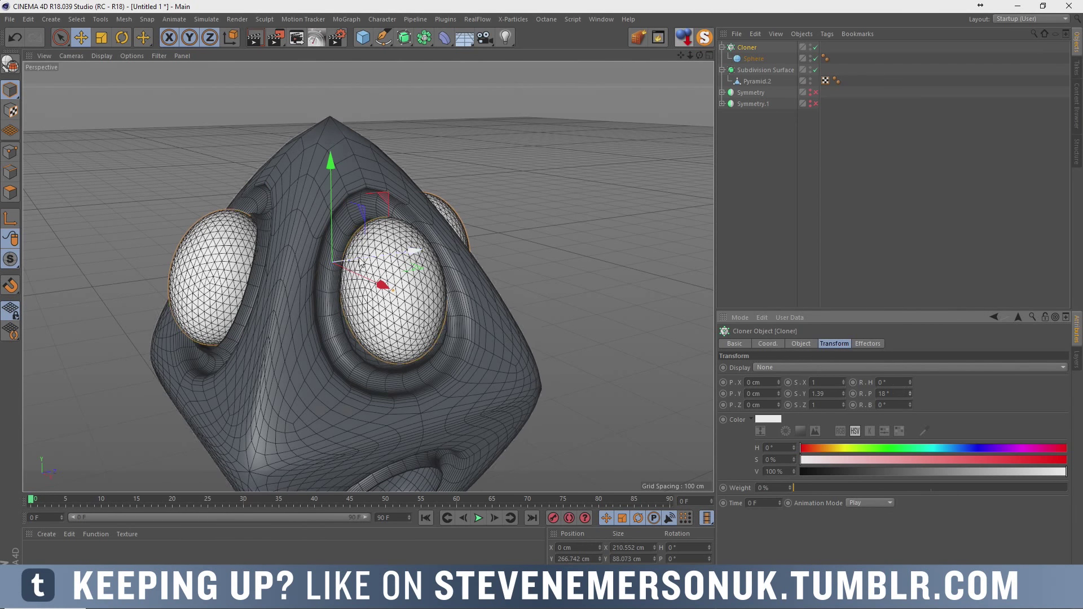
pyautogui.moveTo(508, 254)
pyautogui.keyDown('alt'); pyautogui.mouseDown()
pyautogui.moveTo(546, 232)
pyautogui.moveTo(526, 253)
pyautogui.moveTo(293, 297)
pyautogui.moveTo(338, 161)
pyautogui.moveTo(321, 170)
pyautogui.moveTo(327, 161)
pyautogui.mouseUp(); pyautogui.keyUp('alt')
pyautogui.moveTo(310, 214)
pyautogui.keyDown('alt'); pyautogui.mouseDown()
pyautogui.moveTo(380, 260)
pyautogui.moveTo(469, 243)
pyautogui.mouseUp(); pyautogui.keyUp('alt')
pyautogui.click(801, 344)
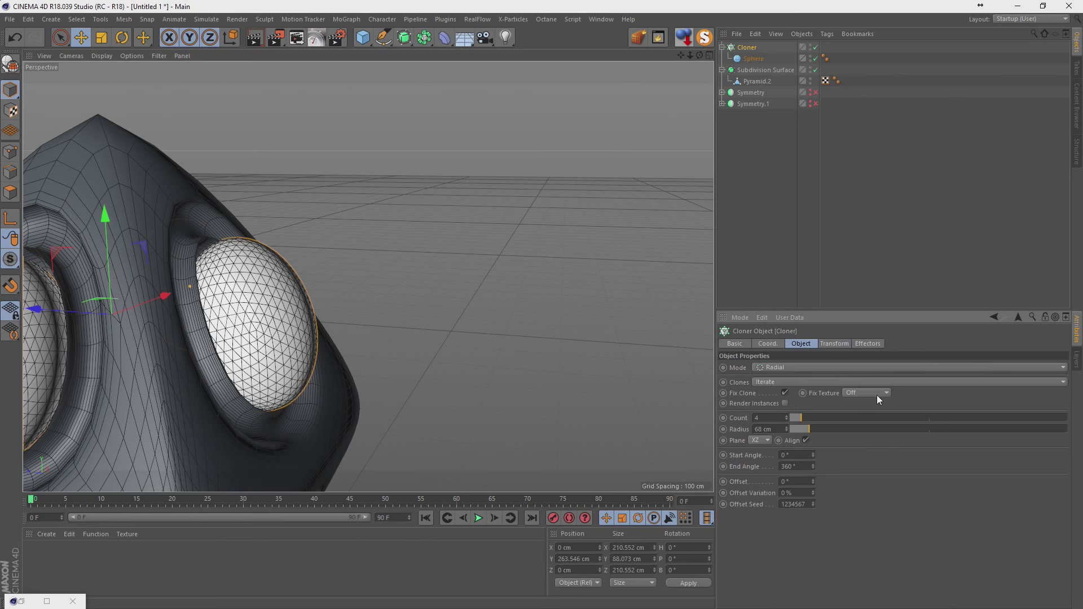
pyautogui.moveTo(788, 431); pyautogui.dragTo(788, 431)
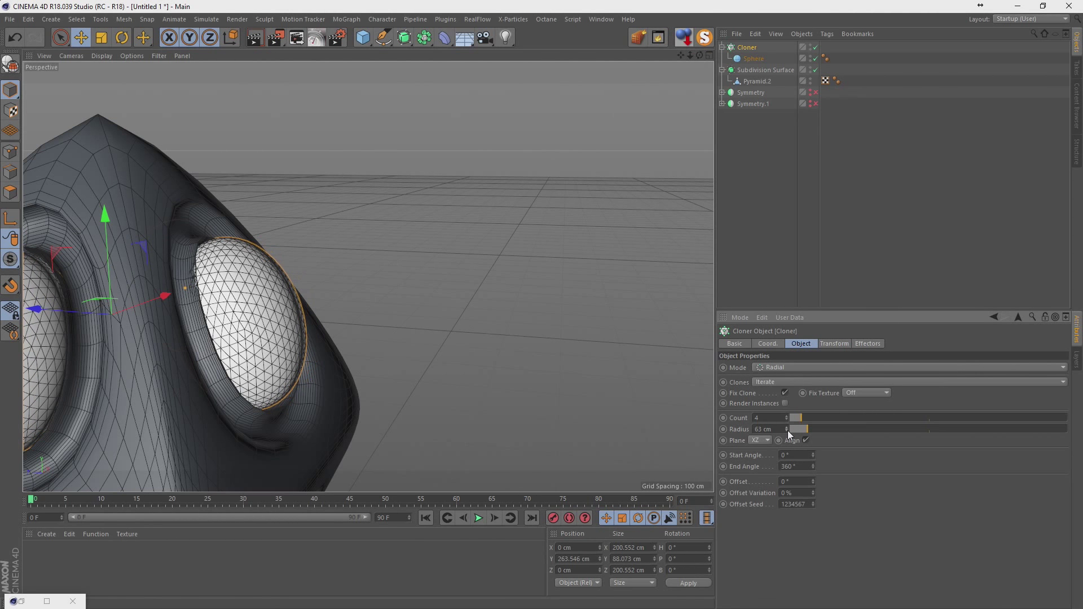
pyautogui.keyDown('alt'); pyautogui.moveTo(395, 283); pyautogui.dragTo(335, 343); pyautogui.keyUp('alt')
pyautogui.scroll(3, 335, 343)
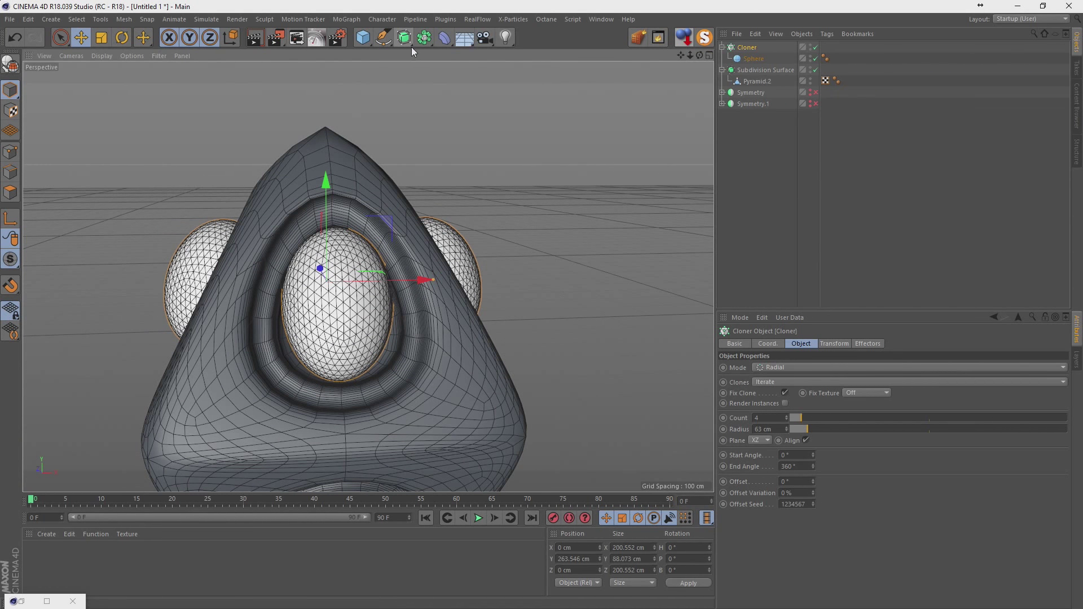
# Add a Melt deformer under the eye sphere and review its falloff settings
pyautogui.click(444, 42)
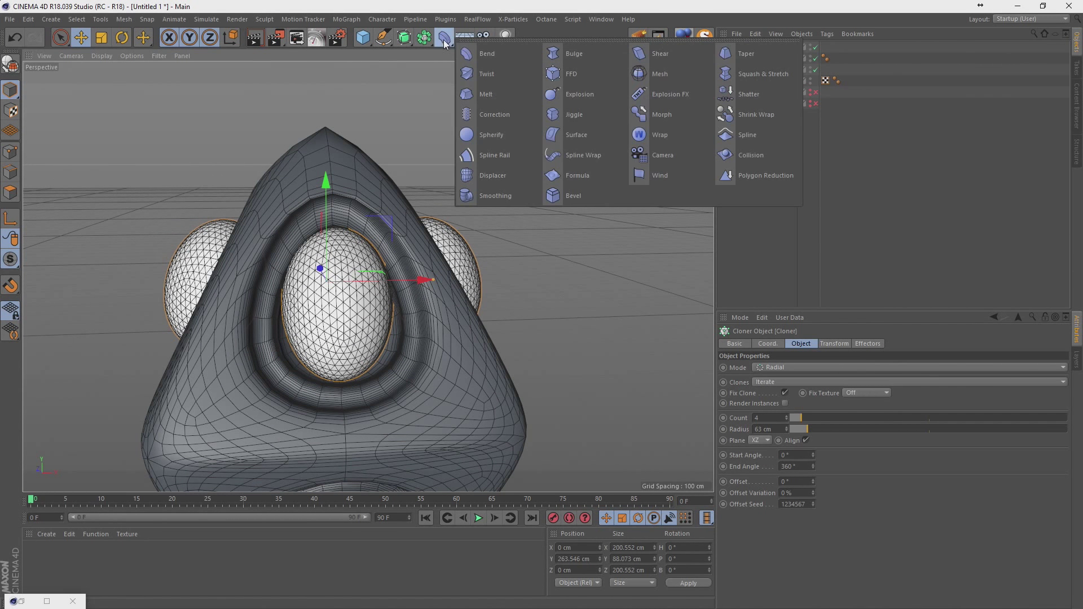
pyautogui.click(490, 94)
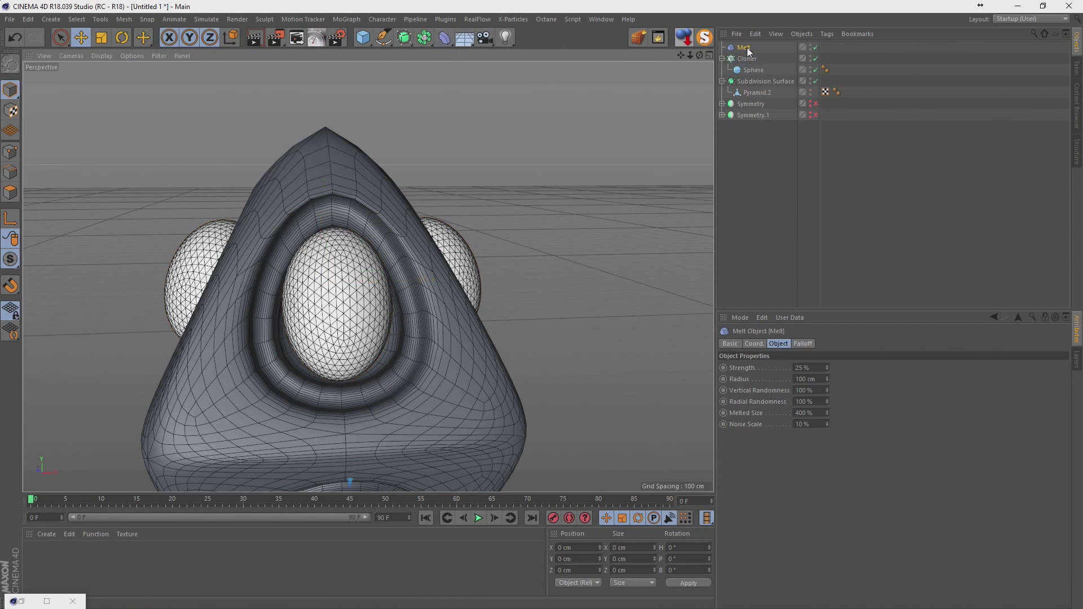
pyautogui.moveTo(748, 51); pyautogui.dragTo(749, 72)
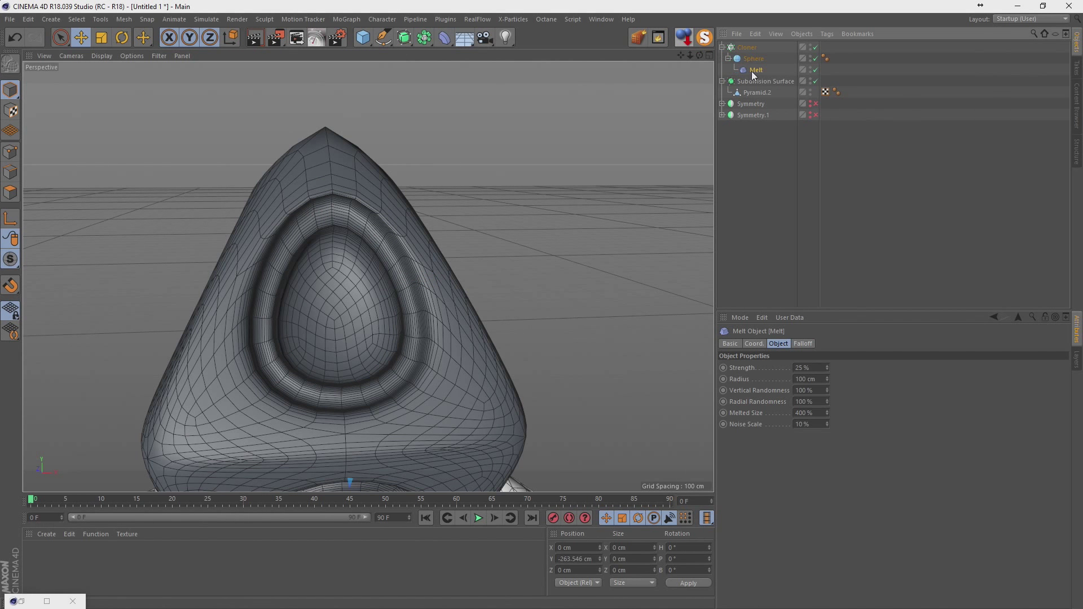
pyautogui.click(798, 342)
pyautogui.click(798, 344)
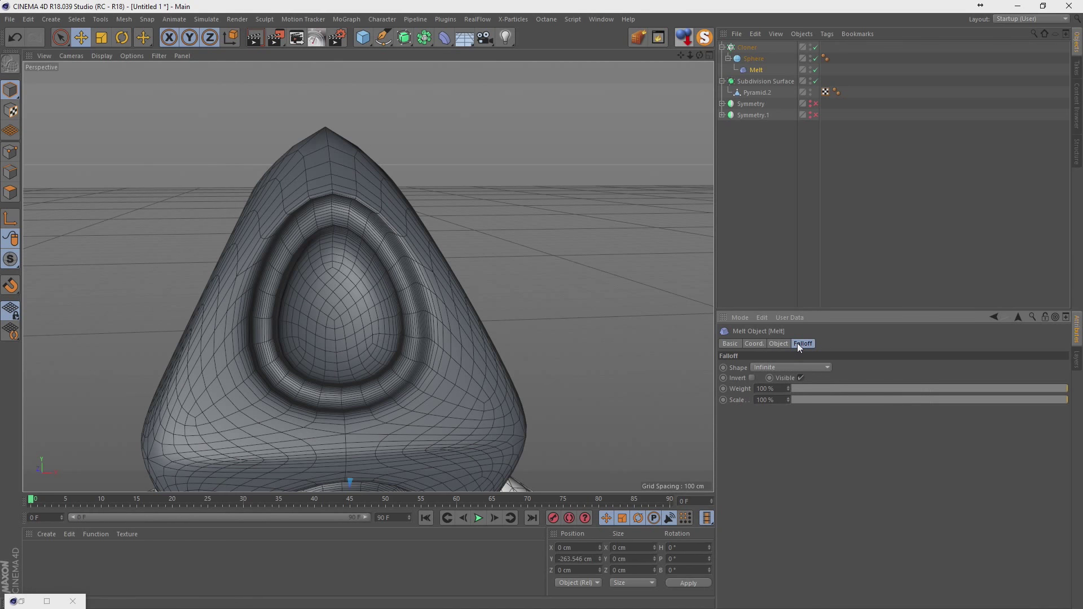
pyautogui.moveTo(681, 55); pyautogui.dragTo(656, 133)
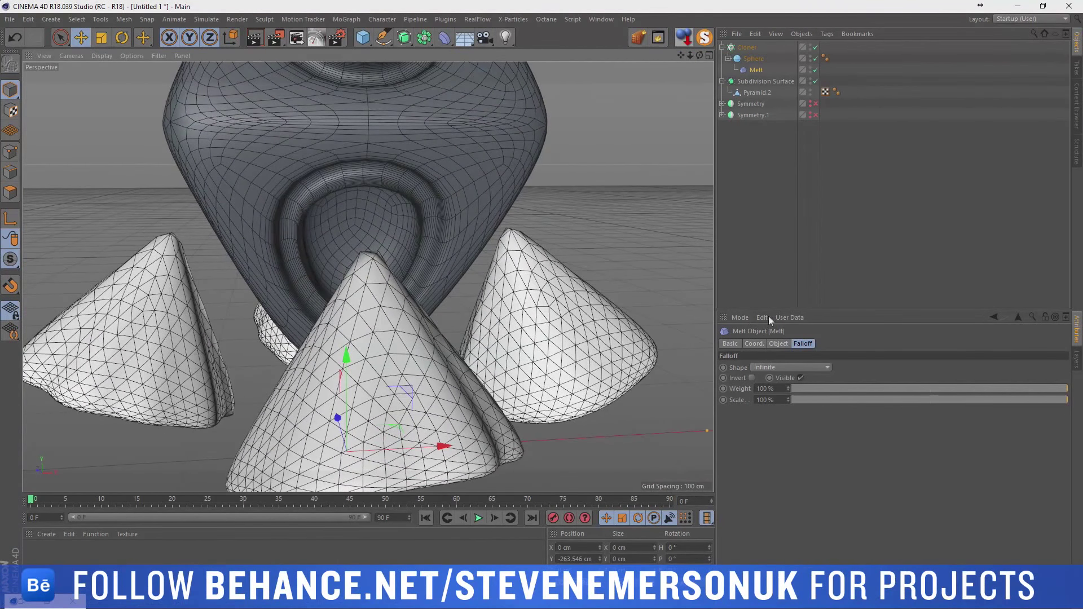
# Set the Melt strength to 3% and radius to 24 cm, then reselect the Cloner
pyautogui.click(777, 343)
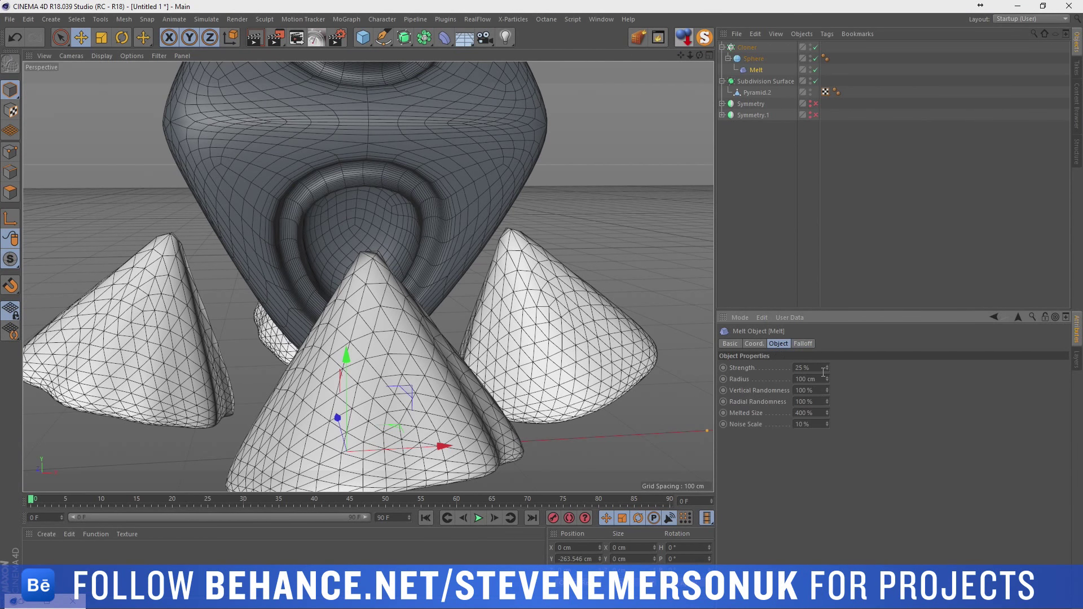
pyautogui.moveTo(828, 367); pyautogui.dragTo(816, 367)
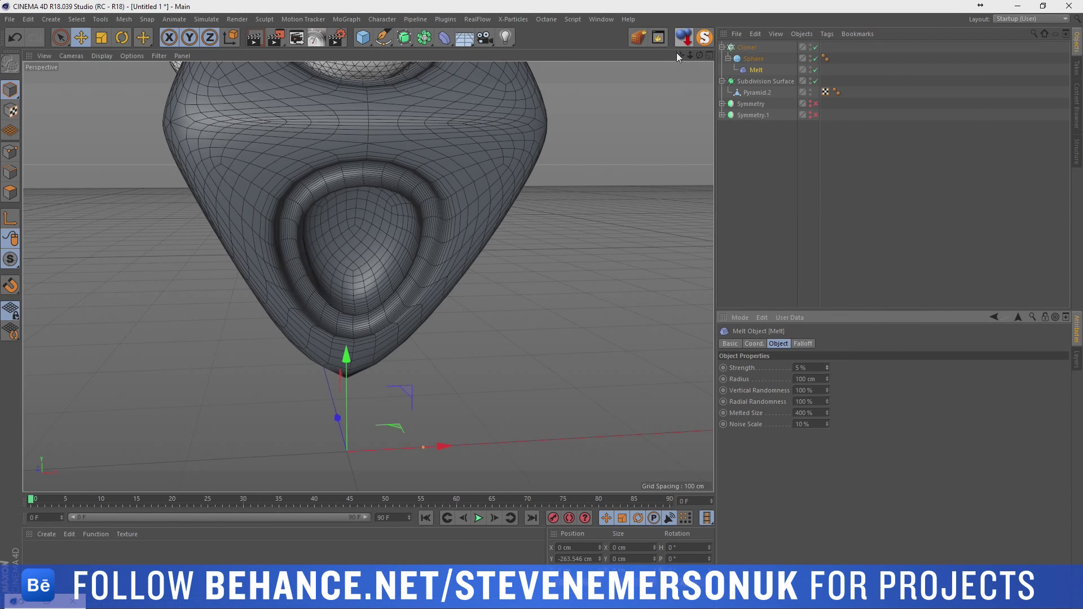
pyautogui.moveTo(677, 54); pyautogui.dragTo(777, 279)
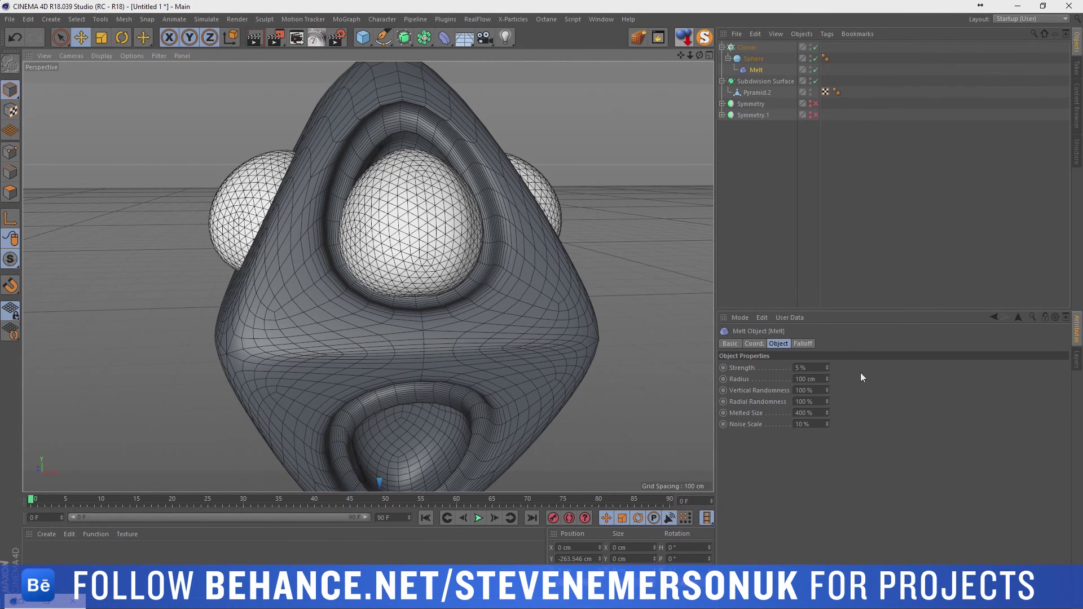
pyautogui.doubleClick(820, 381)
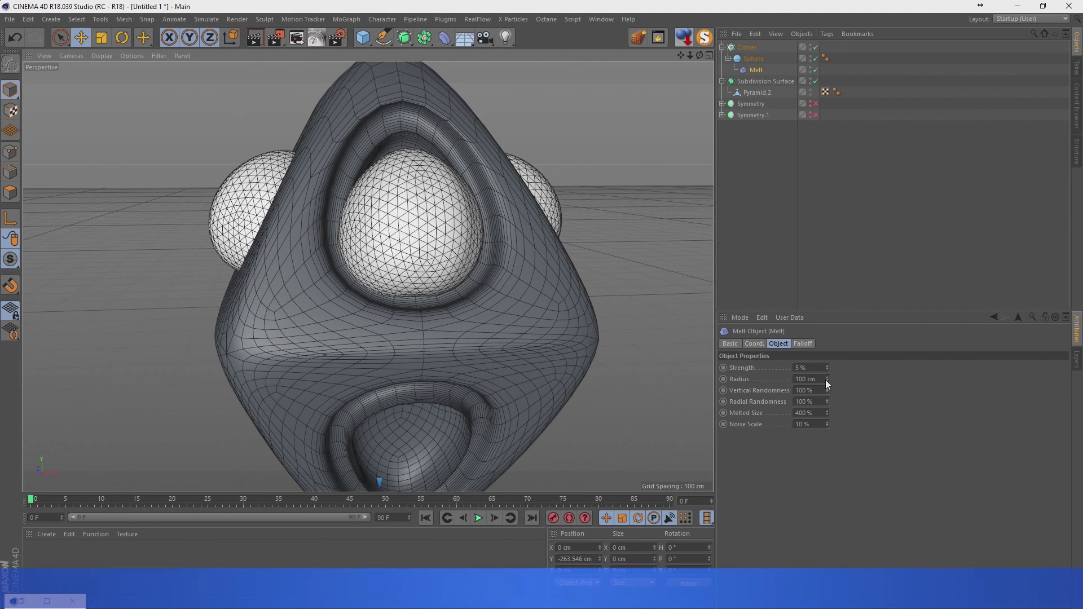
pyautogui.write('0')
pyautogui.press('Return')
pyautogui.moveTo(828, 379); pyautogui.dragTo(835, 379)
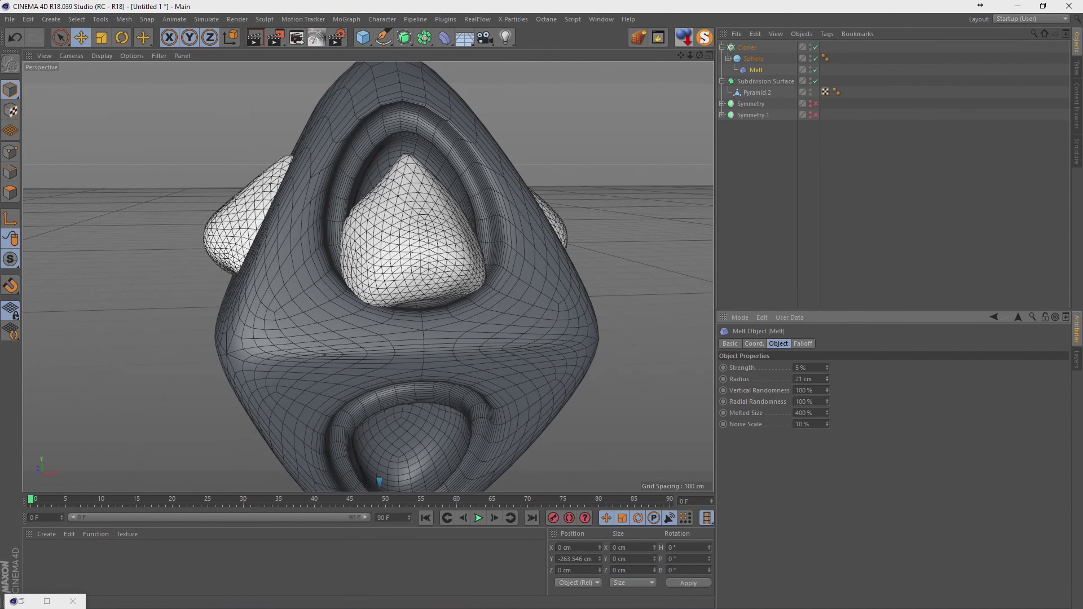
pyautogui.click(829, 367)
pyautogui.moveTo(829, 368); pyautogui.dragTo(830, 371)
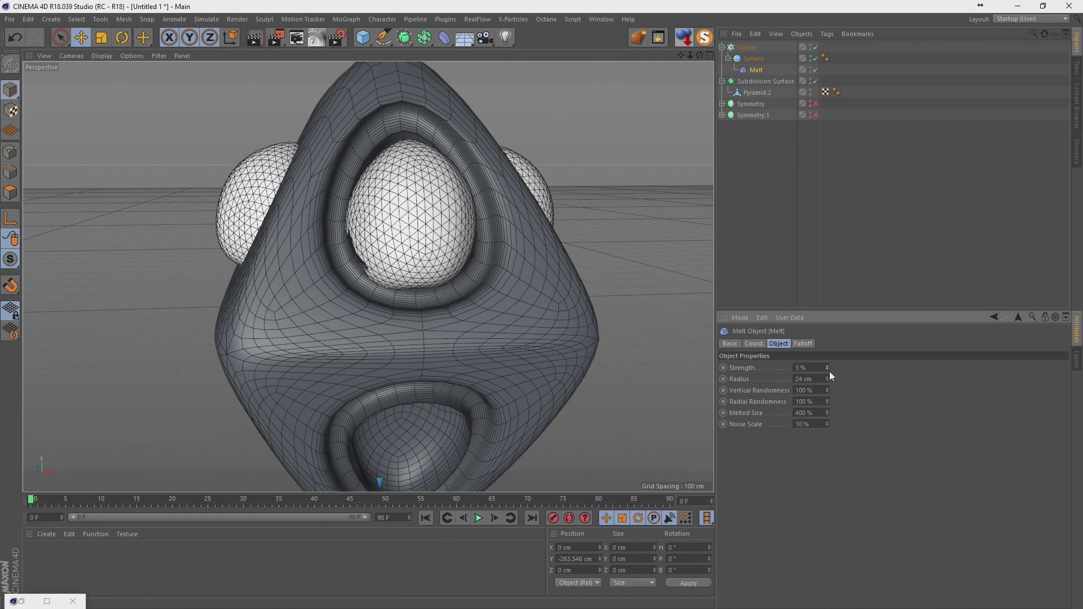
pyautogui.click(747, 48)
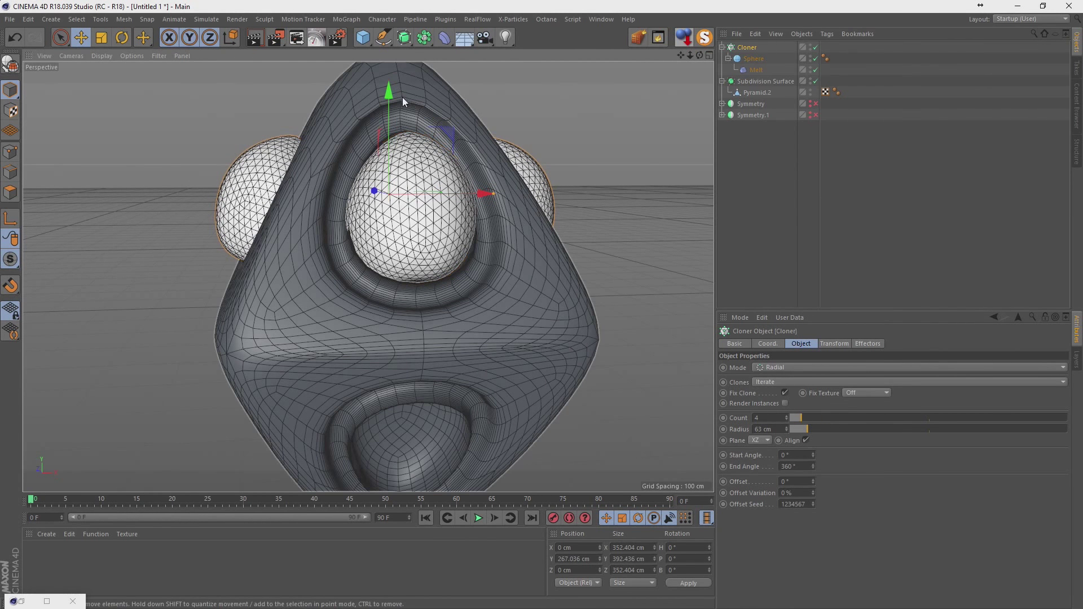
# Stretch the cloned eye spheres vertically with Transform S.Y set to 1.38
pyautogui.keyDown('alt'); pyautogui.moveTo(402, 97); pyautogui.dragTo(393, 169); pyautogui.keyUp('alt')
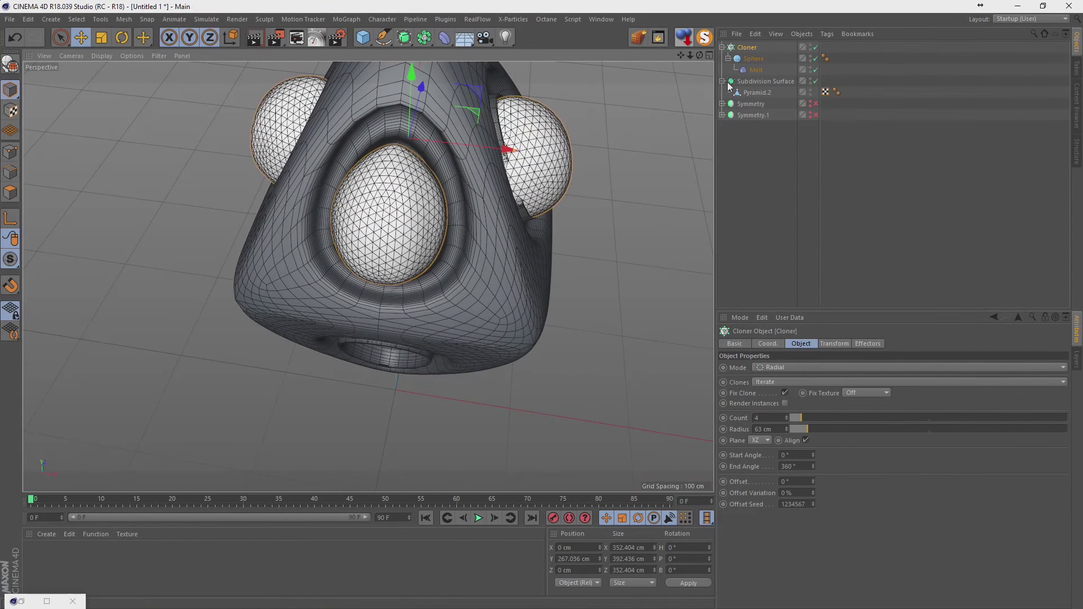
pyautogui.click(835, 343)
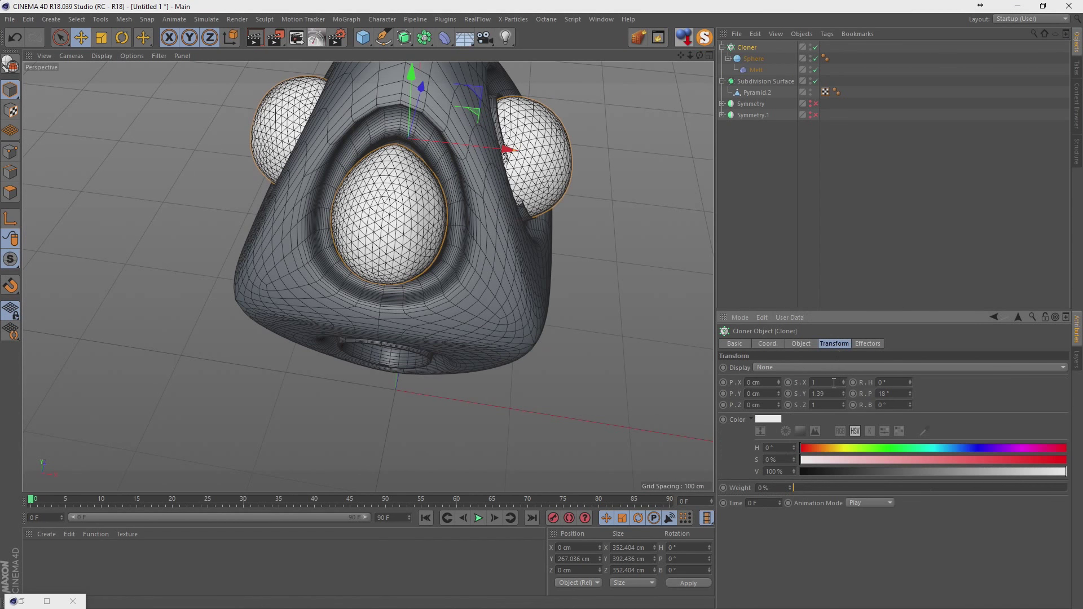
pyautogui.moveTo(846, 401); pyautogui.dragTo(844, 400)
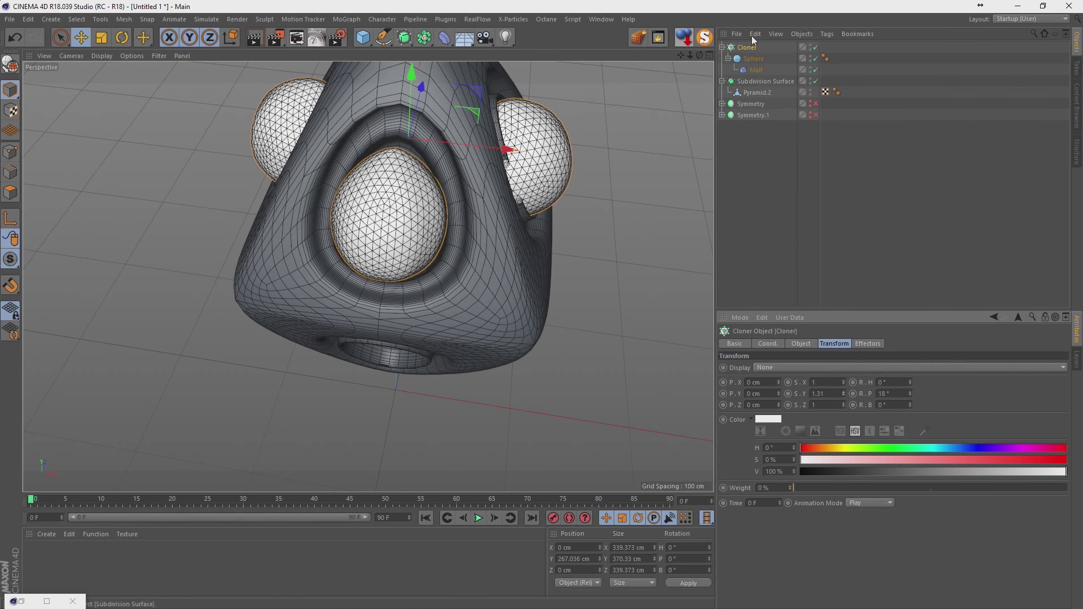
pyautogui.click(754, 58)
pyautogui.moveTo(809, 368); pyautogui.dragTo(814, 377)
pyautogui.click(747, 48)
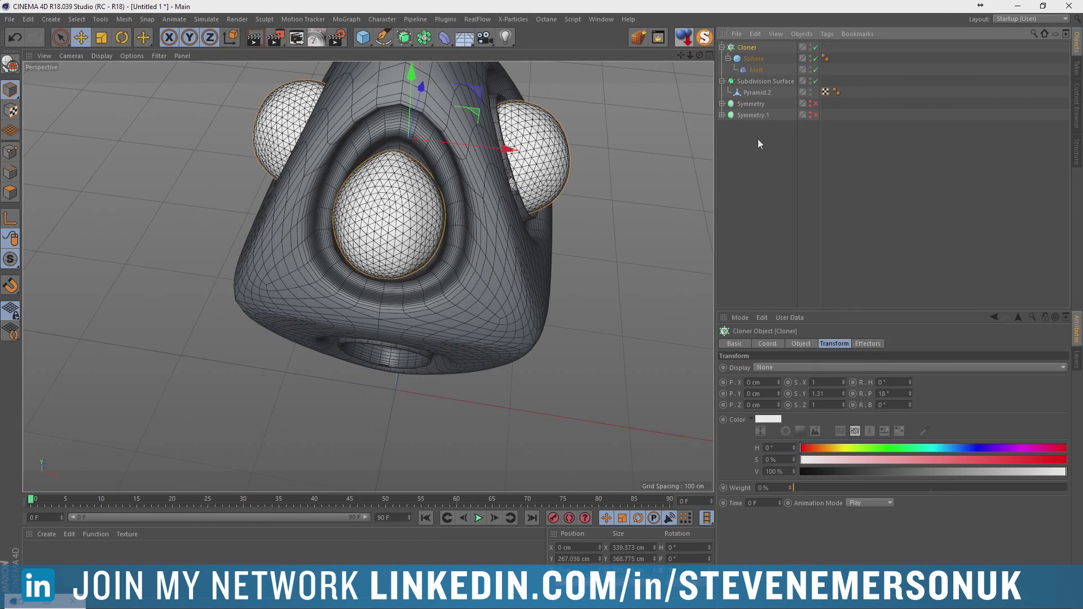
pyautogui.moveTo(846, 396); pyautogui.dragTo(846, 390)
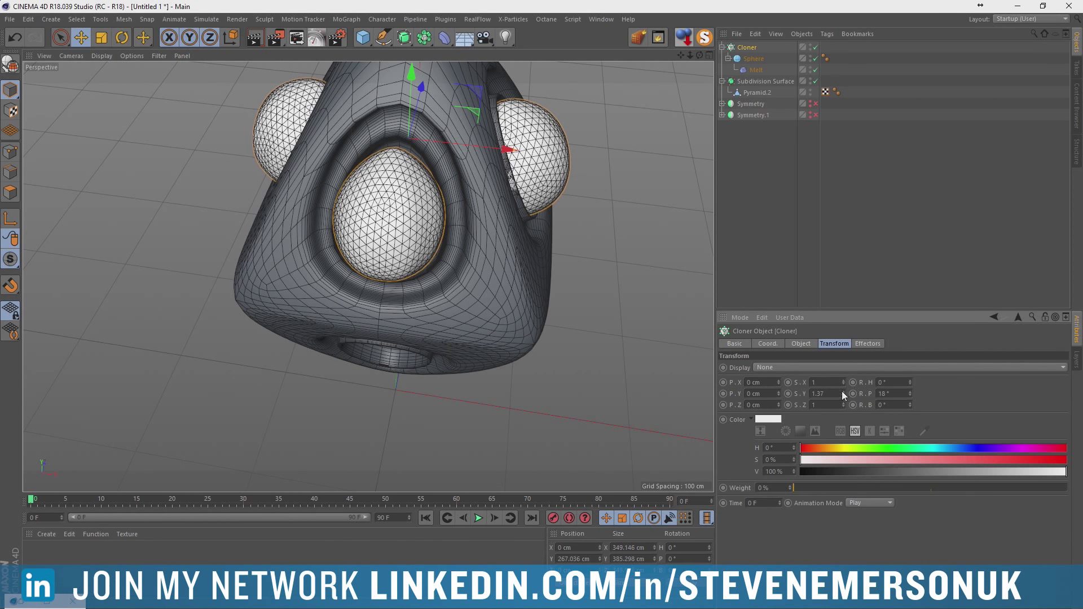
pyautogui.moveTo(395, 169)
pyautogui.keyDown('alt'); pyautogui.mouseDown()
pyautogui.moveTo(515, 134)
pyautogui.moveTo(387, 133)
pyautogui.moveTo(395, 169)
pyautogui.mouseUp(); pyautogui.keyUp('alt')
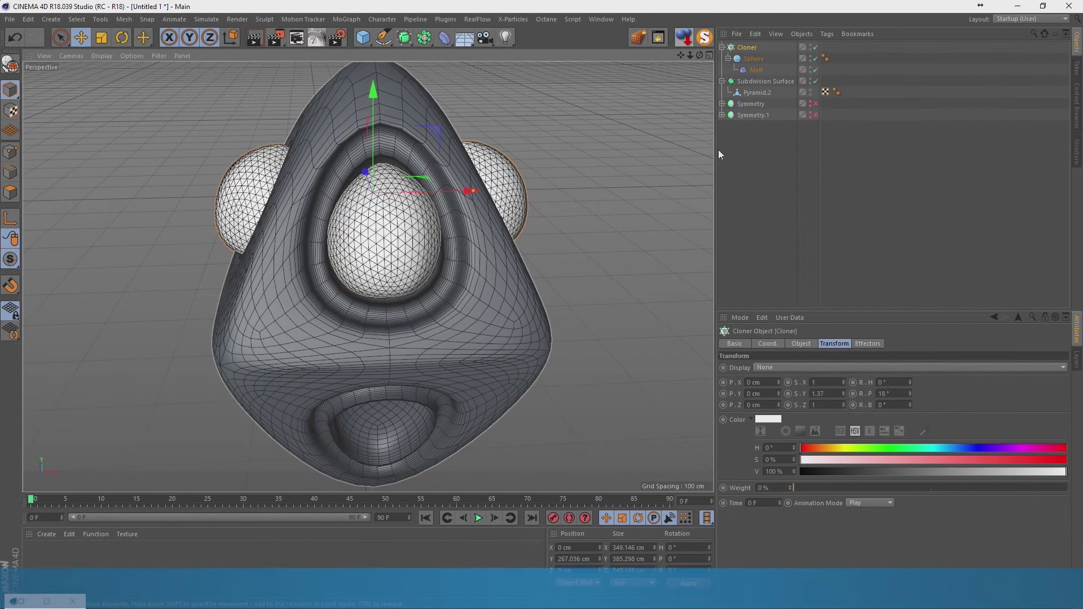
pyautogui.click(844, 396)
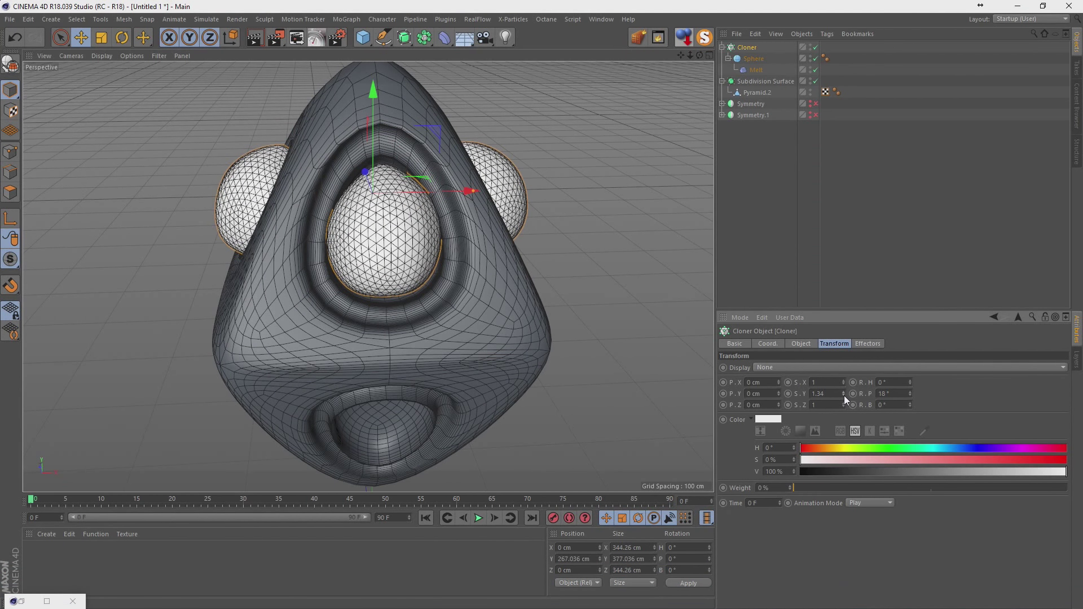
pyautogui.click(843, 392)
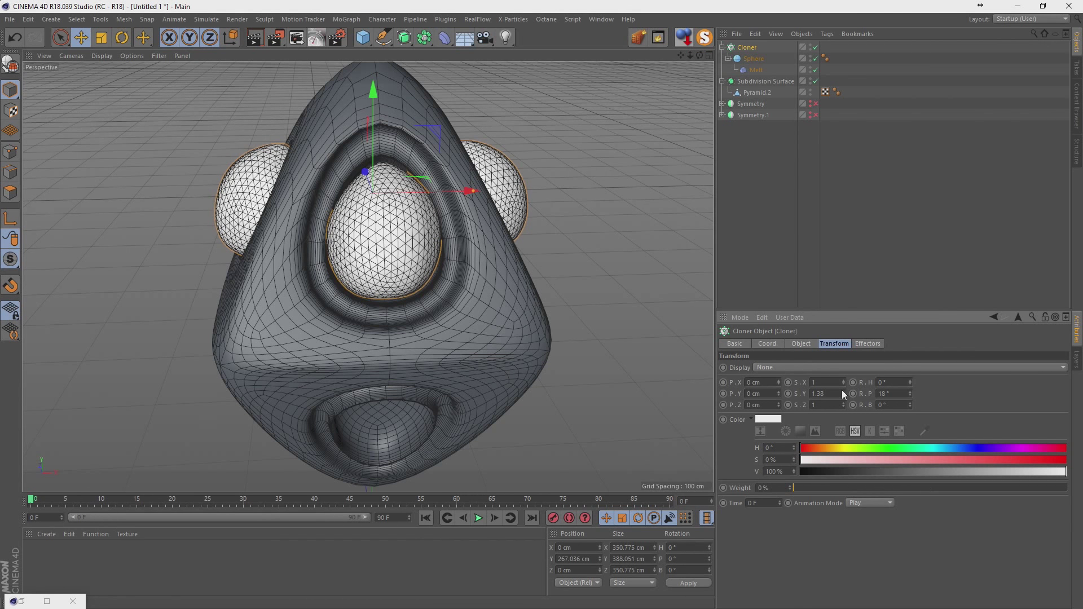
# Reduce the Sphere object's radius to 25 cm and reselect the Cloner
pyautogui.click(753, 59)
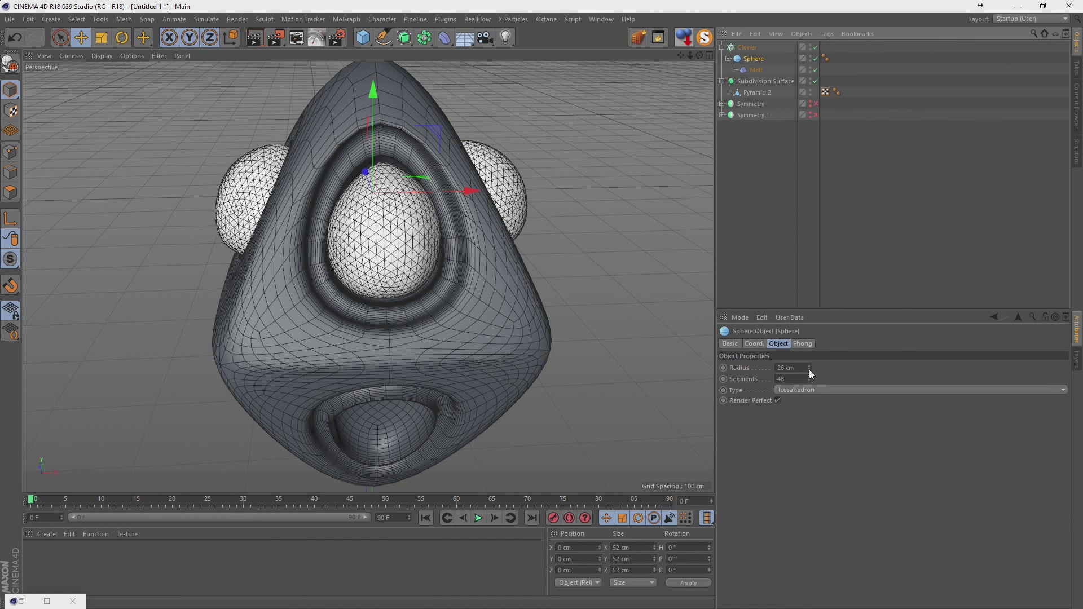
pyautogui.click(809, 371)
pyautogui.keyDown('alt'); pyautogui.moveTo(294, 136); pyautogui.dragTo(361, 95); pyautogui.keyUp('alt')
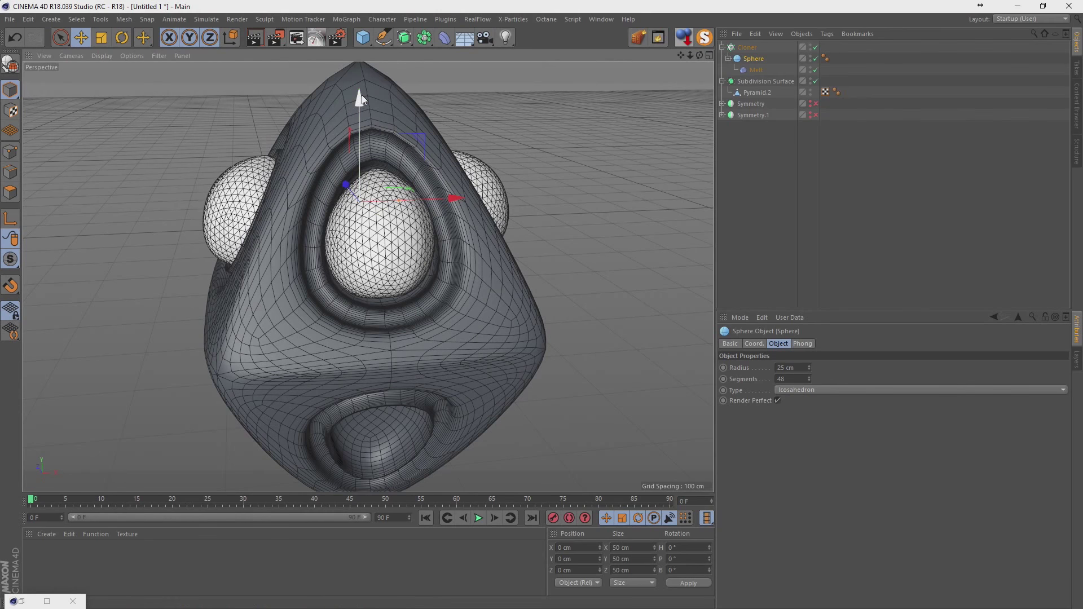
pyautogui.click(747, 47)
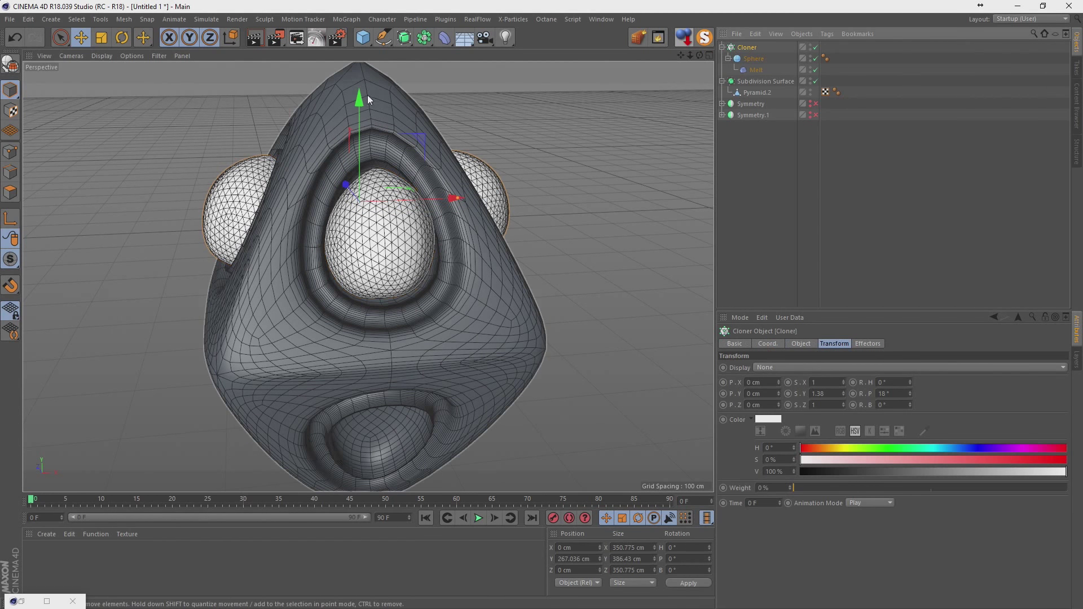
pyautogui.moveTo(360, 103)
pyautogui.keyDown('alt'); pyautogui.mouseDown()
pyautogui.moveTo(327, 129)
pyautogui.moveTo(228, 123)
pyautogui.moveTo(272, 100)
pyautogui.mouseUp(); pyautogui.keyUp('alt')
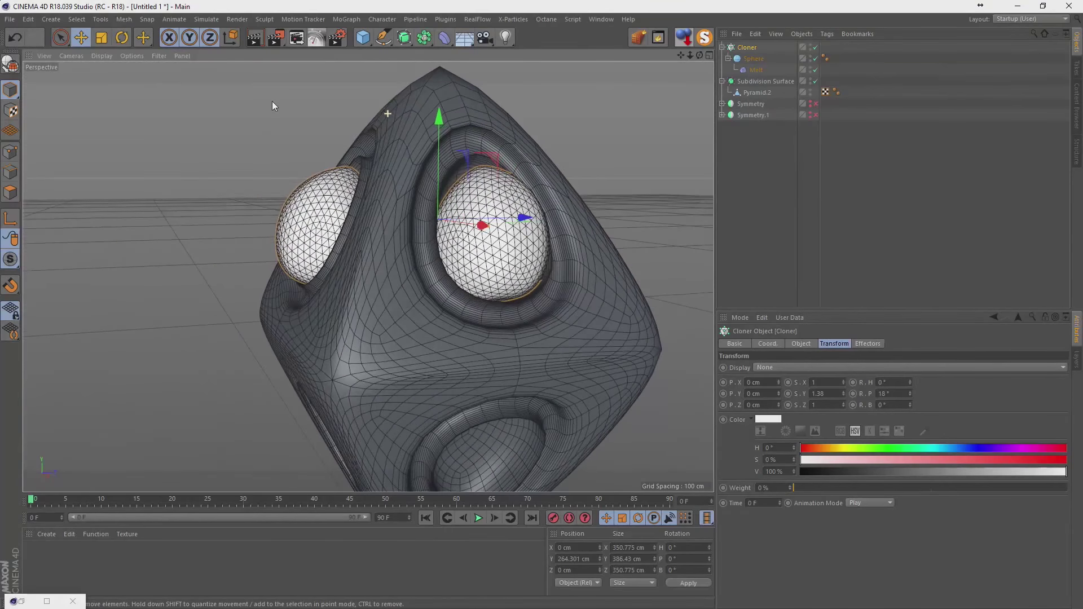
# Raise the Melt strength to 4% and move the eye spheres slightly higher
pyautogui.click(757, 69)
pyautogui.moveTo(828, 363); pyautogui.dragTo(828, 367)
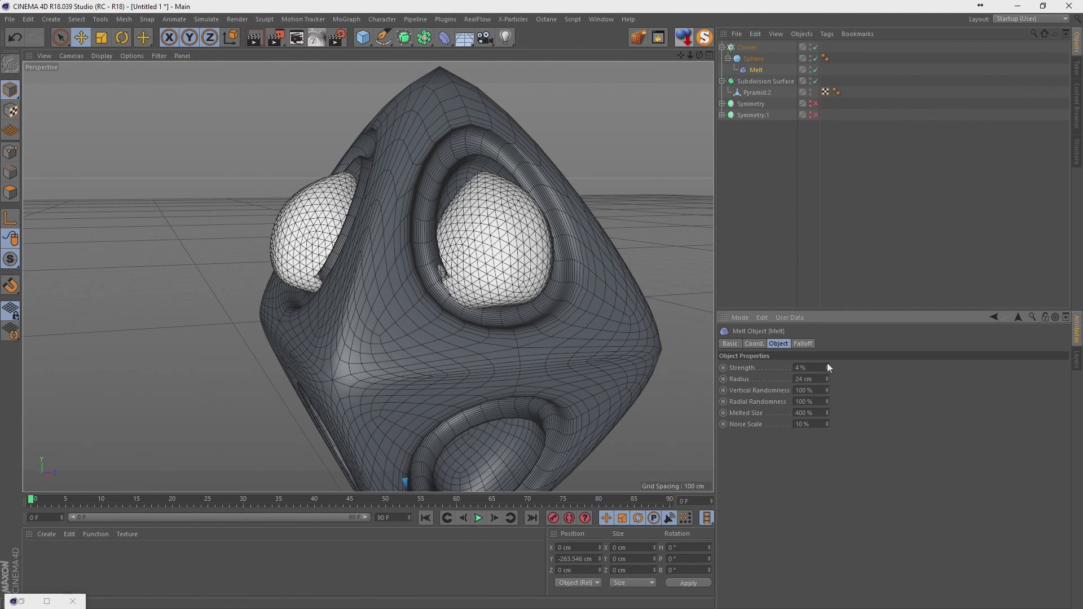
pyautogui.click(740, 50)
pyautogui.moveTo(440, 118)
pyautogui.mouseDown()
pyautogui.moveTo(447, 103)
pyautogui.moveTo(394, 167)
pyautogui.moveTo(407, 155)
pyautogui.mouseUp()
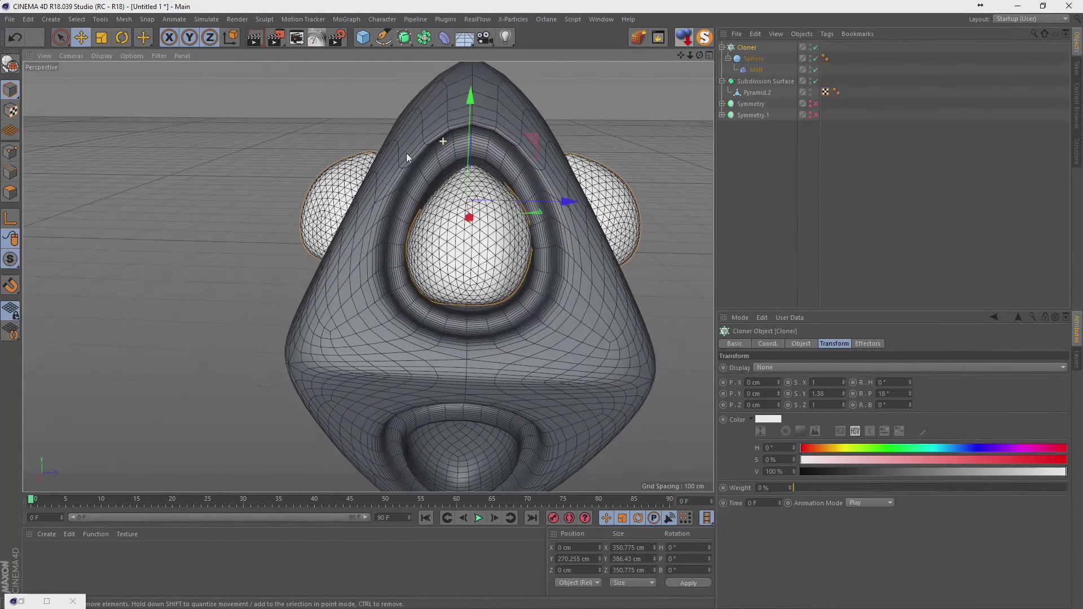
# Reduce the Melt deformer's Melted Size to about 224%
pyautogui.click(755, 70)
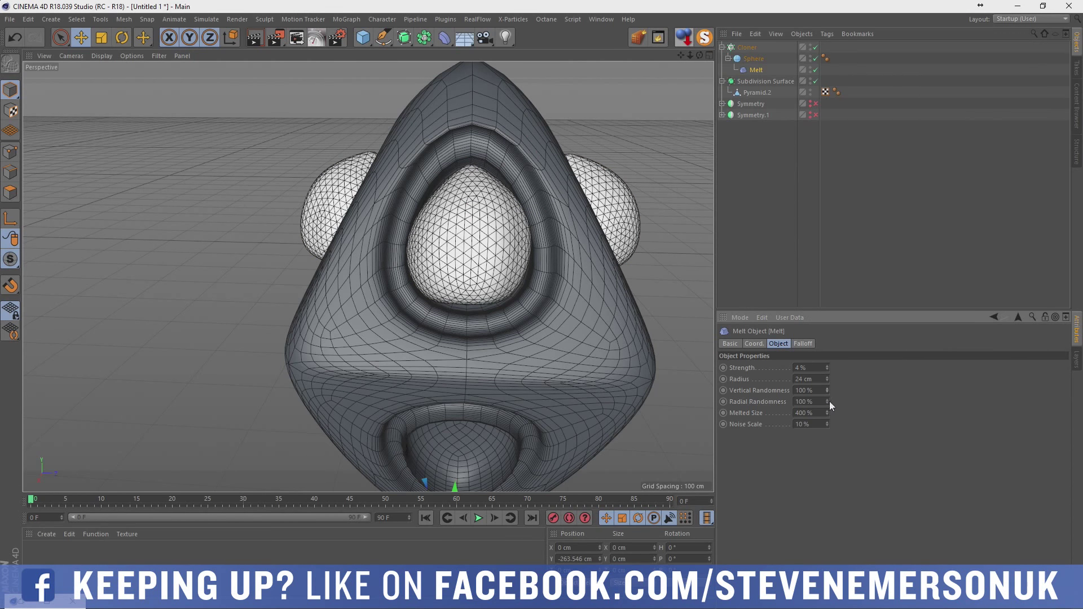
pyautogui.moveTo(827, 389); pyautogui.dragTo(827, 398)
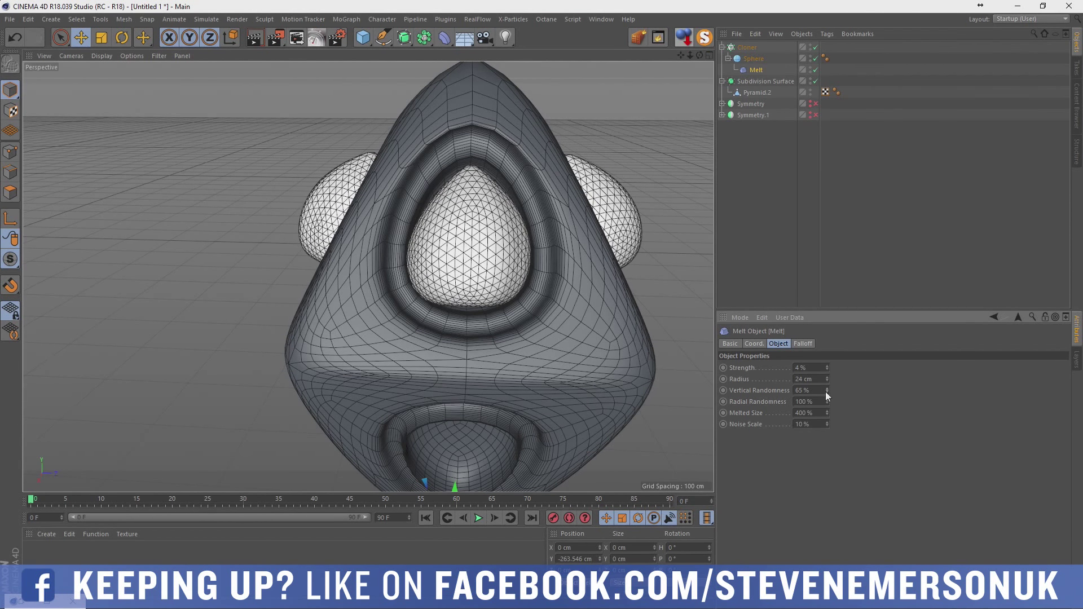
pyautogui.hotkey('ctrl', 'z')
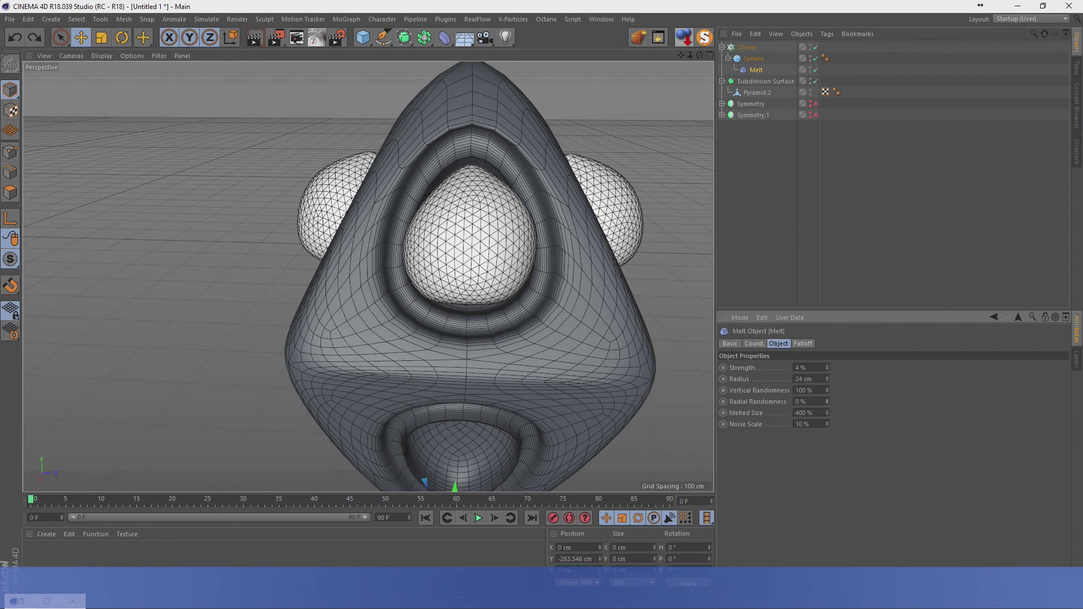
pyautogui.moveTo(828, 415); pyautogui.dragTo(827, 448)
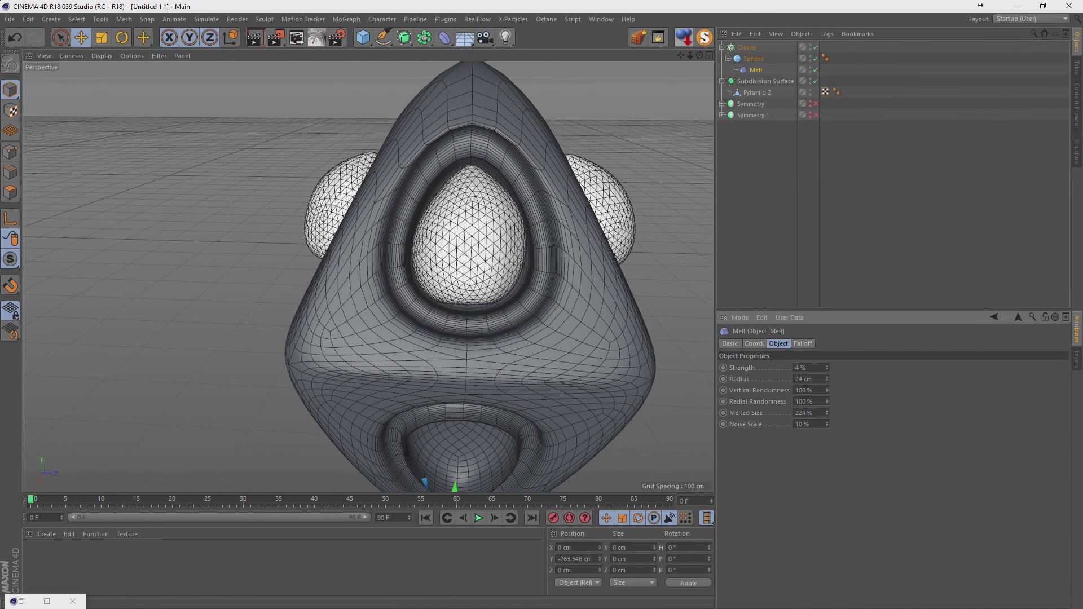
# Set the Sphere radius to 26 cm and reselect the Cloner
pyautogui.click(751, 60)
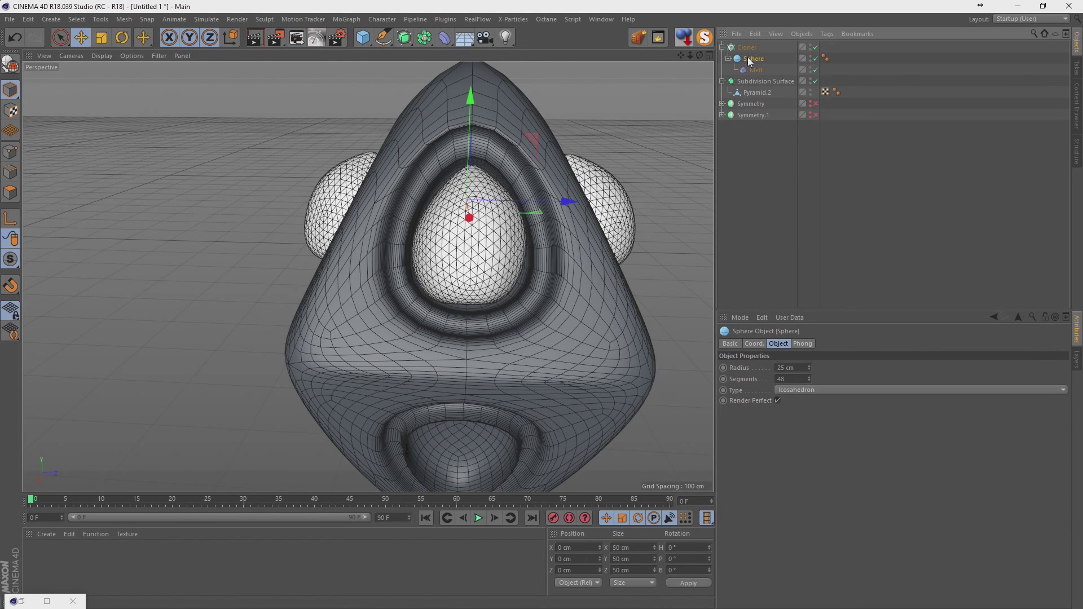
pyautogui.click(810, 365)
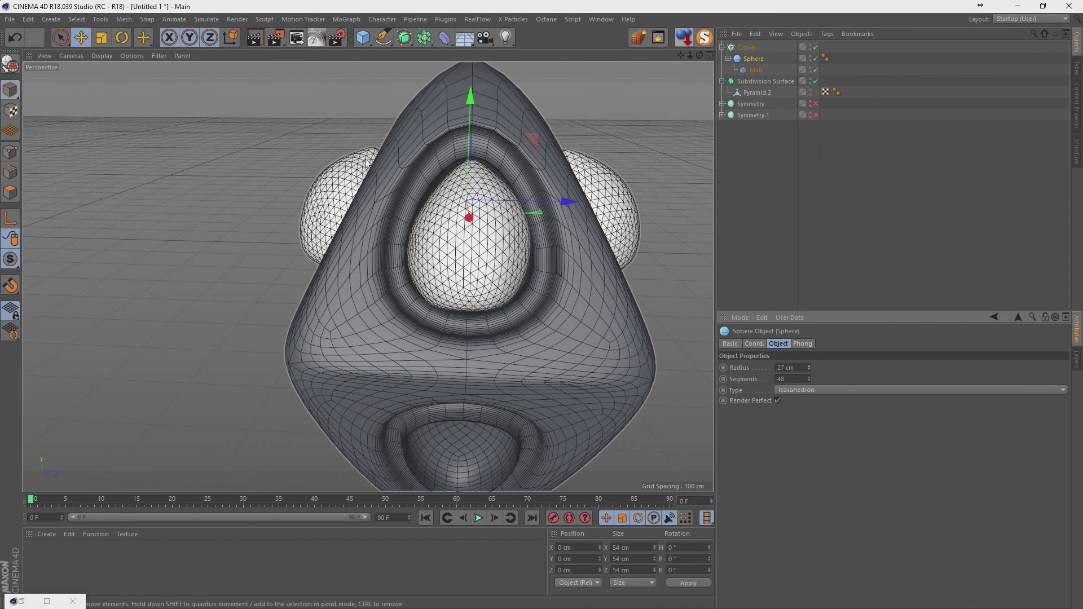
pyautogui.moveTo(677, 254)
pyautogui.keyDown('alt'); pyautogui.mouseDown()
pyautogui.moveTo(578, 153)
pyautogui.moveTo(595, 141)
pyautogui.moveTo(528, 142)
pyautogui.moveTo(516, 167)
pyautogui.moveTo(542, 164)
pyautogui.mouseUp(); pyautogui.keyUp('alt')
pyautogui.click(809, 370)
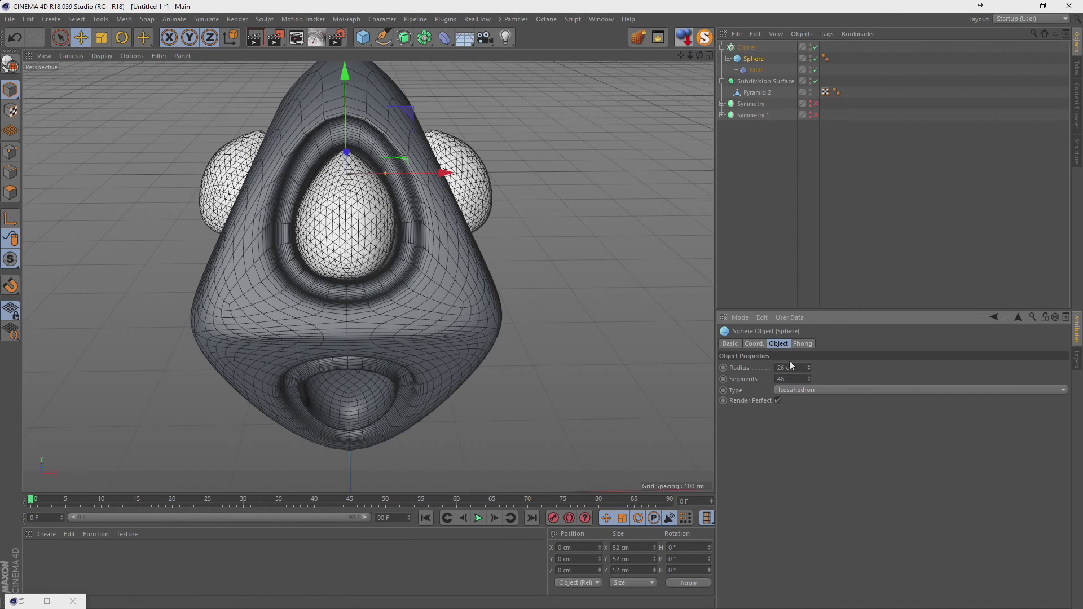
pyautogui.moveTo(466, 177)
pyautogui.keyDown('alt'); pyautogui.mouseDown()
pyautogui.moveTo(502, 161)
pyautogui.moveTo(536, 180)
pyautogui.moveTo(508, 170)
pyautogui.mouseUp(); pyautogui.keyUp('alt')
pyautogui.scroll(-5, 536, 179)
pyautogui.click(747, 46)
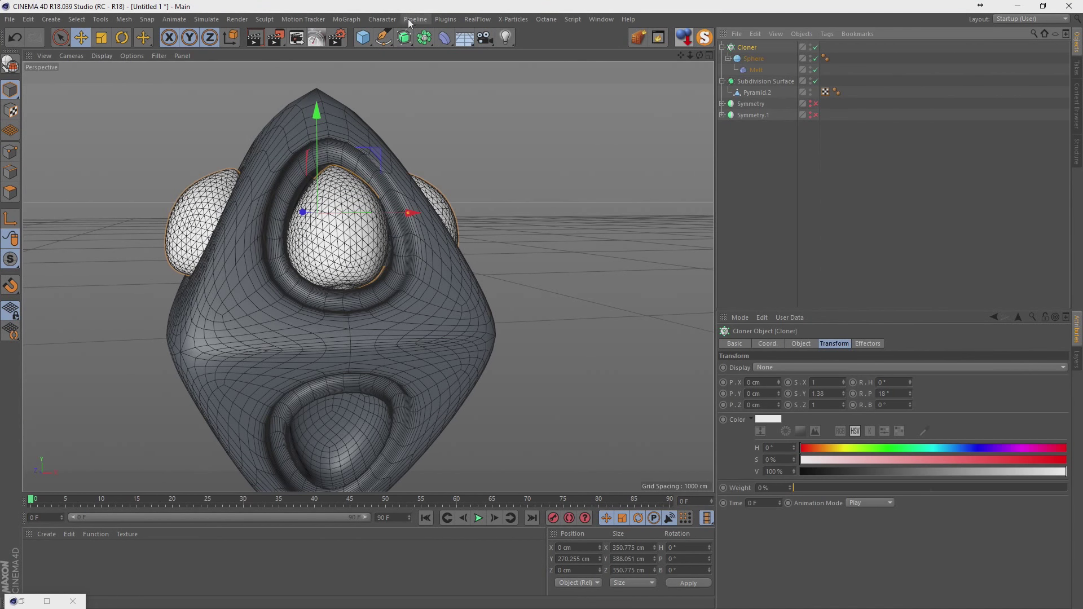
# Wrap the eye cloner in a new Linear cloner with Count 2
pyautogui.click(347, 18)
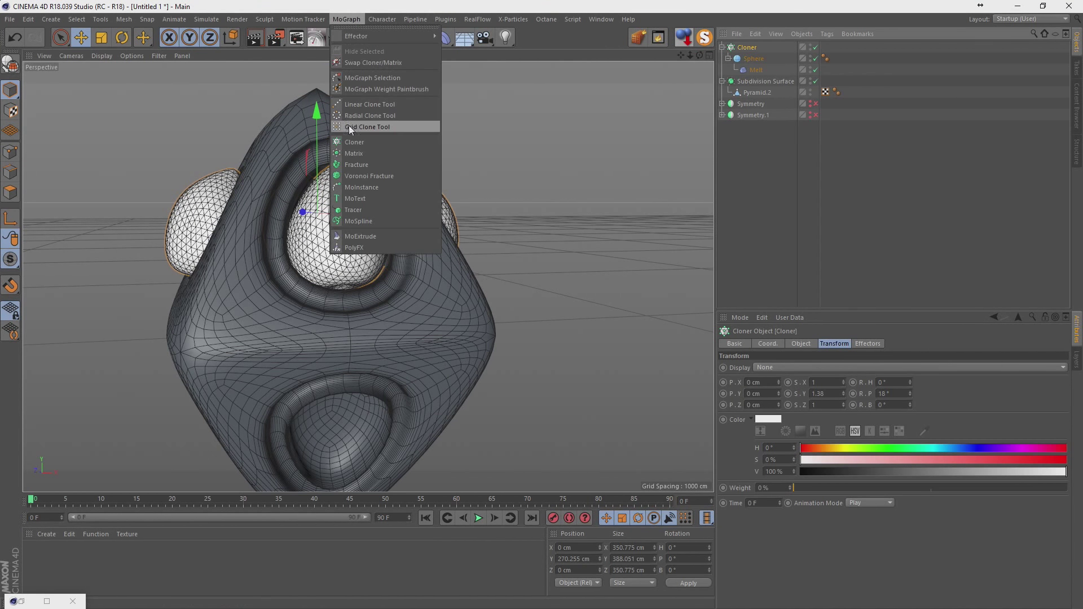
pyautogui.keyDown('alt'); pyautogui.click(354, 142); pyautogui.keyUp('alt')
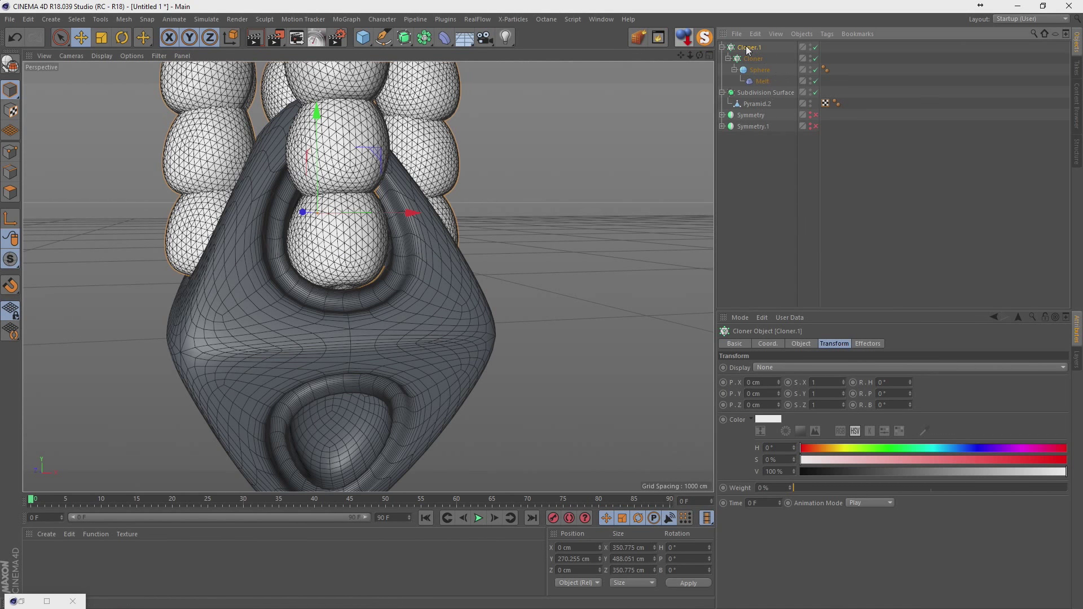
pyautogui.click(801, 344)
pyautogui.click(787, 367)
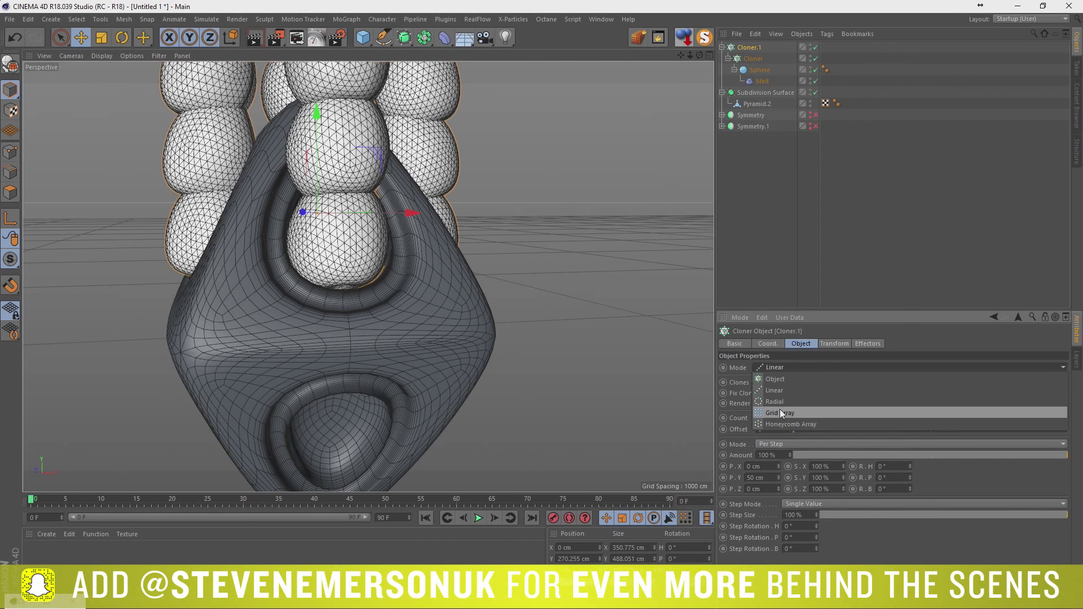
pyautogui.click(781, 391)
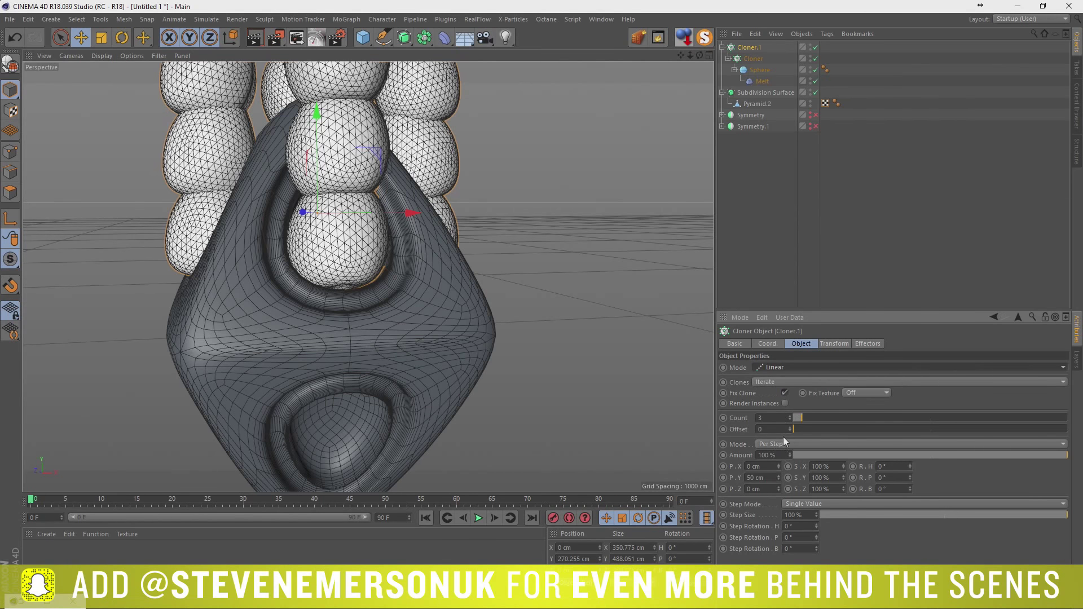
pyautogui.click(790, 420)
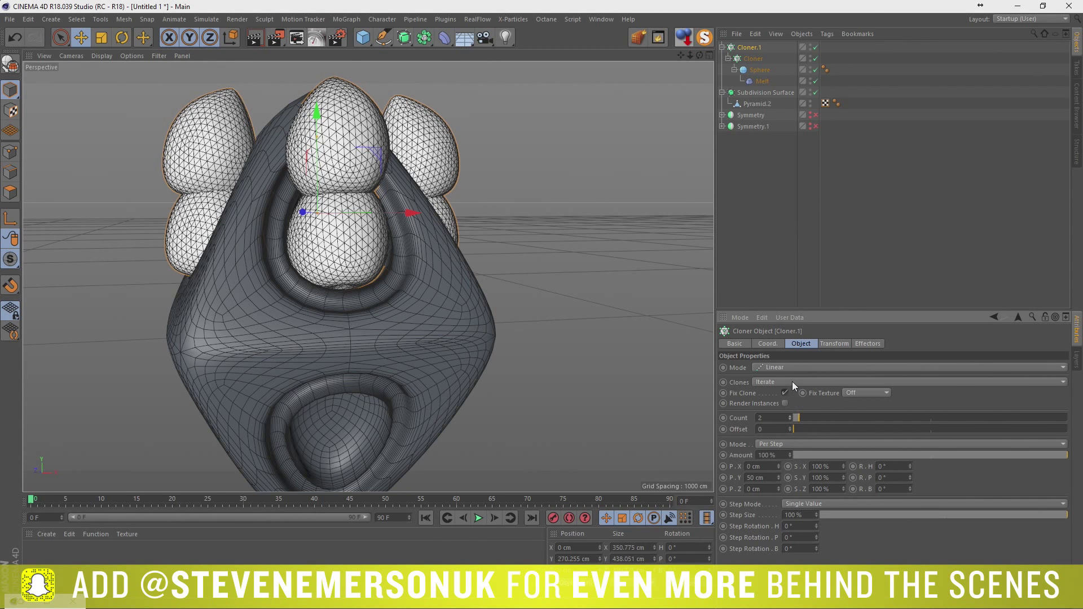
# Offset the second eye set to P.Y -140 cm and rotate it R.P 180°
pyautogui.moveTo(780, 479); pyautogui.dragTo(780, 525)
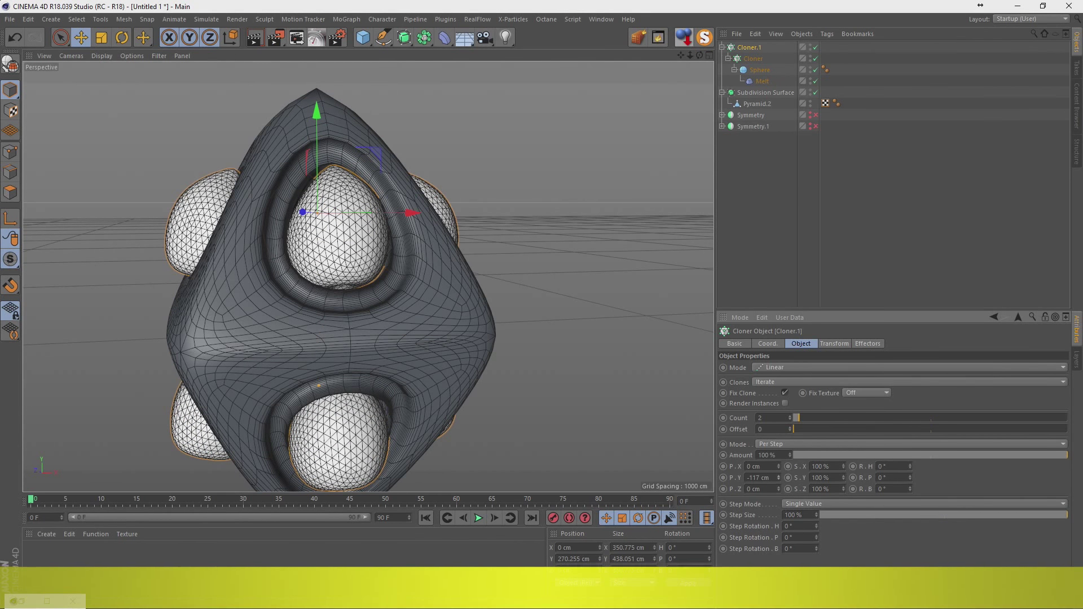
pyautogui.moveTo(910, 479); pyautogui.dragTo(908, 478)
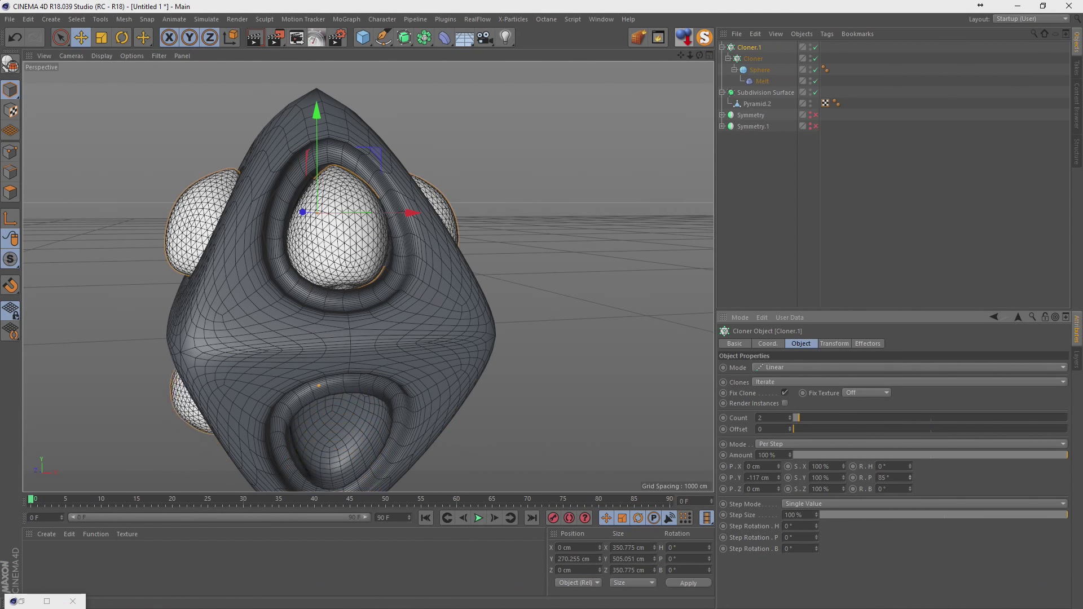
pyautogui.write('180')
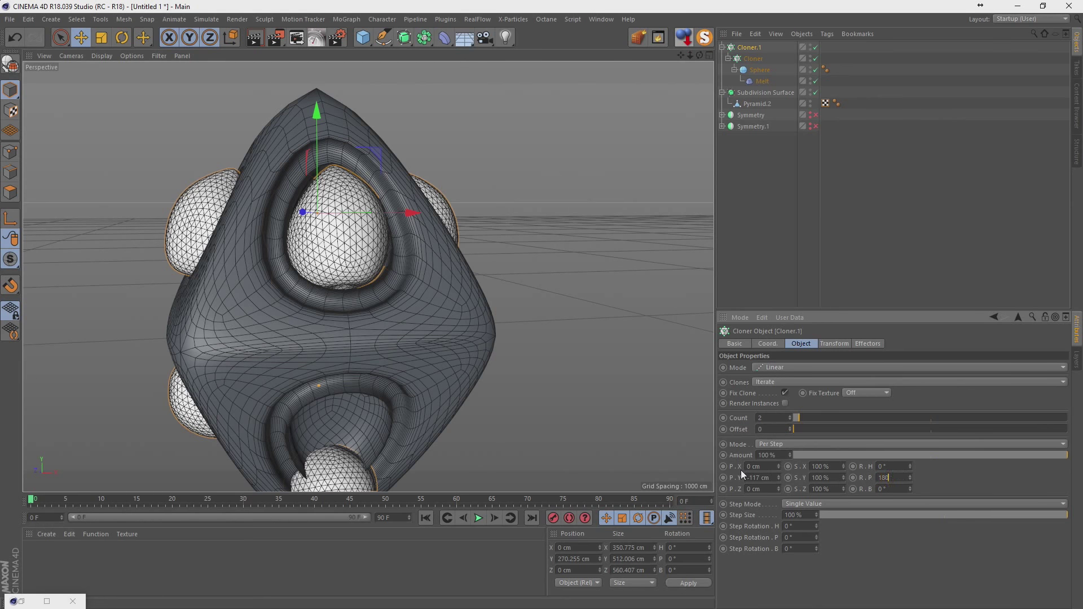
pyautogui.press('Return')
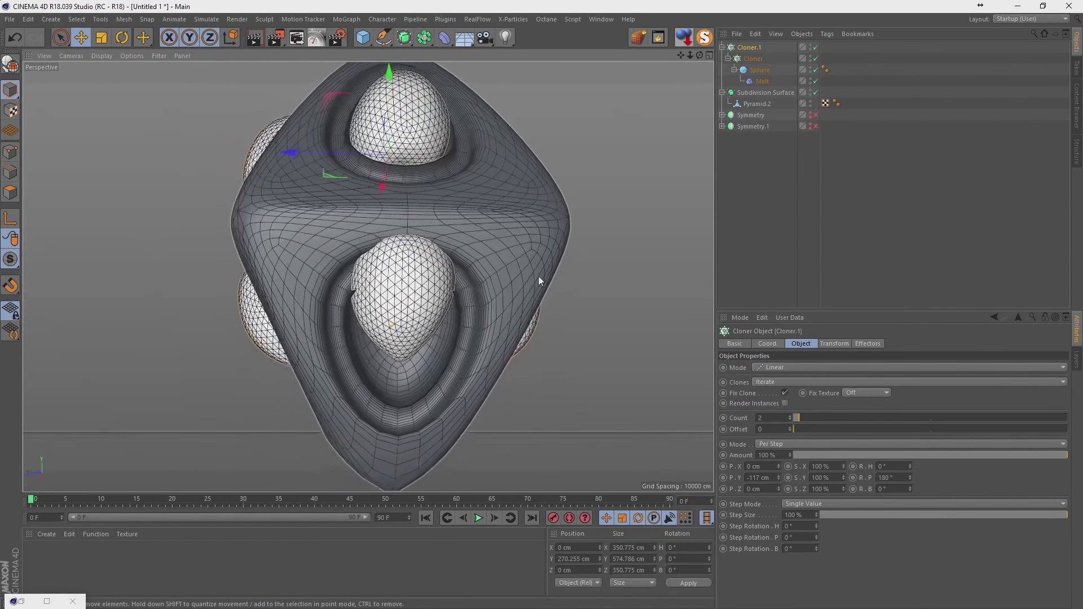
pyautogui.moveTo(779, 478); pyautogui.dragTo(780, 492)
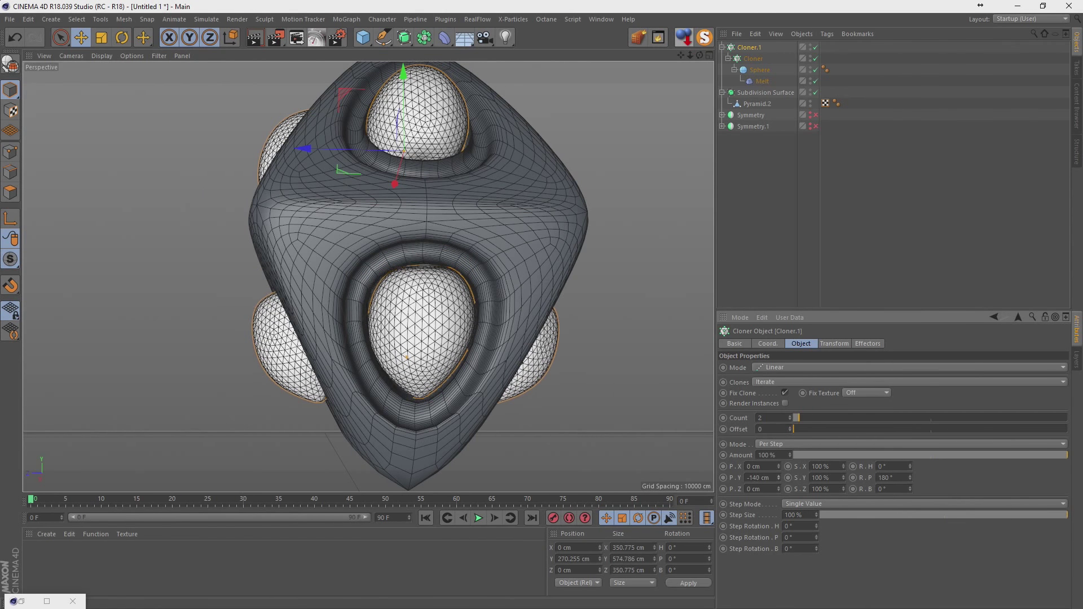
pyautogui.moveTo(777, 477); pyautogui.dragTo(778, 477)
pyautogui.click(777, 476)
pyautogui.moveTo(666, 384)
pyautogui.keyDown('alt'); pyautogui.mouseDown()
pyautogui.moveTo(448, 346)
pyautogui.moveTo(573, 326)
pyautogui.moveTo(497, 290)
pyautogui.mouseUp(); pyautogui.keyUp('alt')
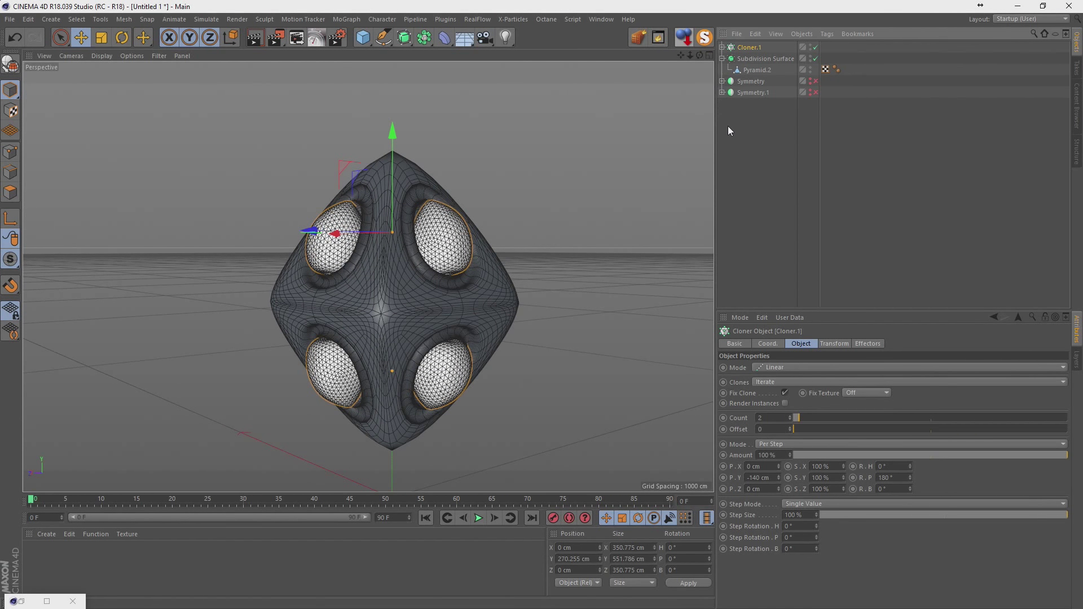
# Save the scene as 170429.c4d in a new 170429 folder inside folder 04
pyautogui.hotkey('ctrl', 's')
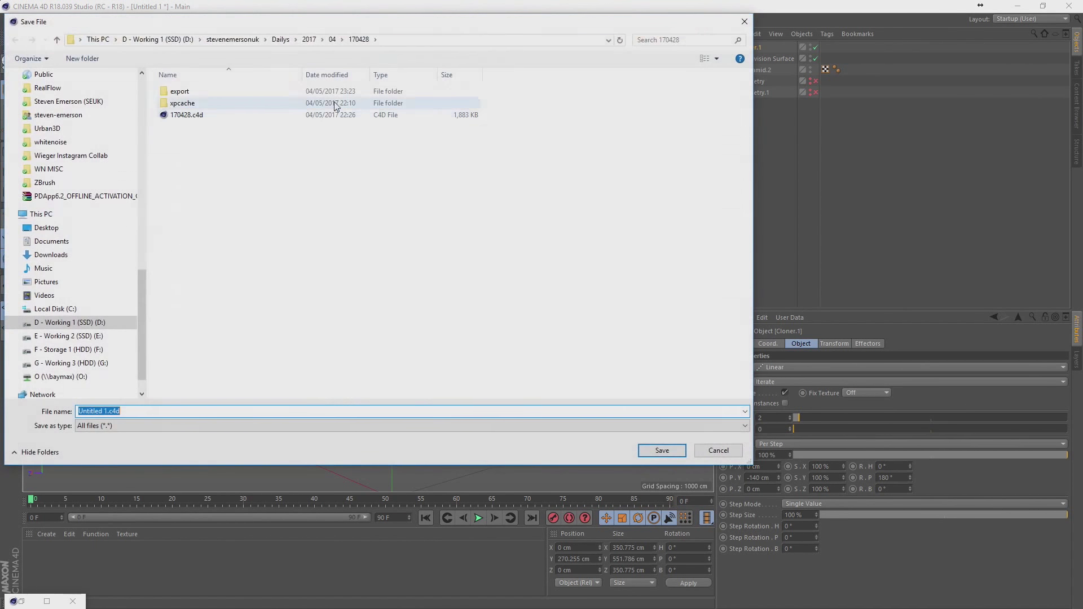
pyautogui.click(332, 40)
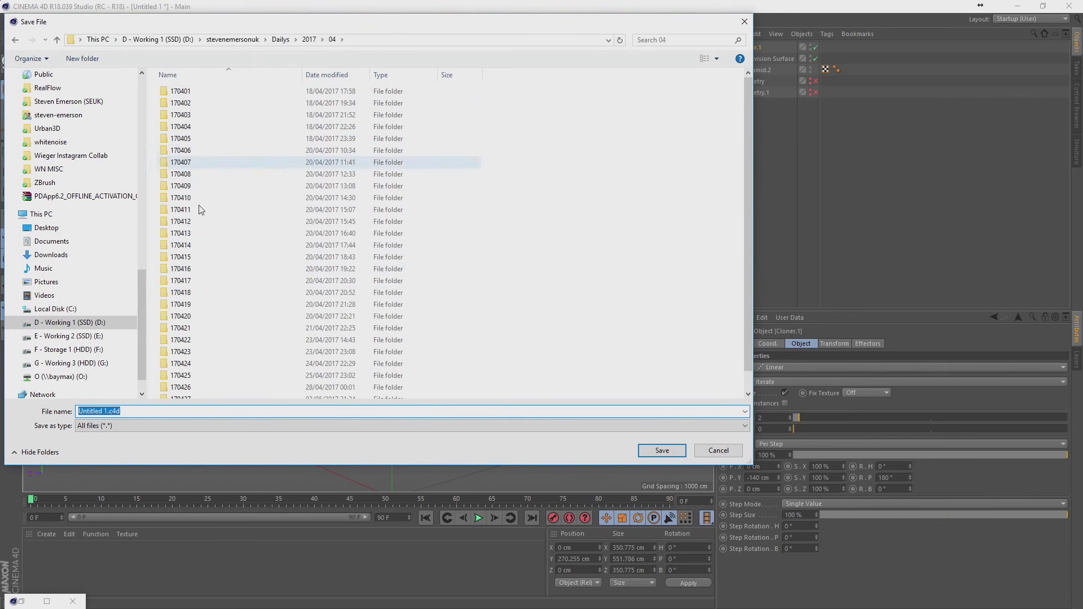
pyautogui.click(91, 65)
pyautogui.write('170429')
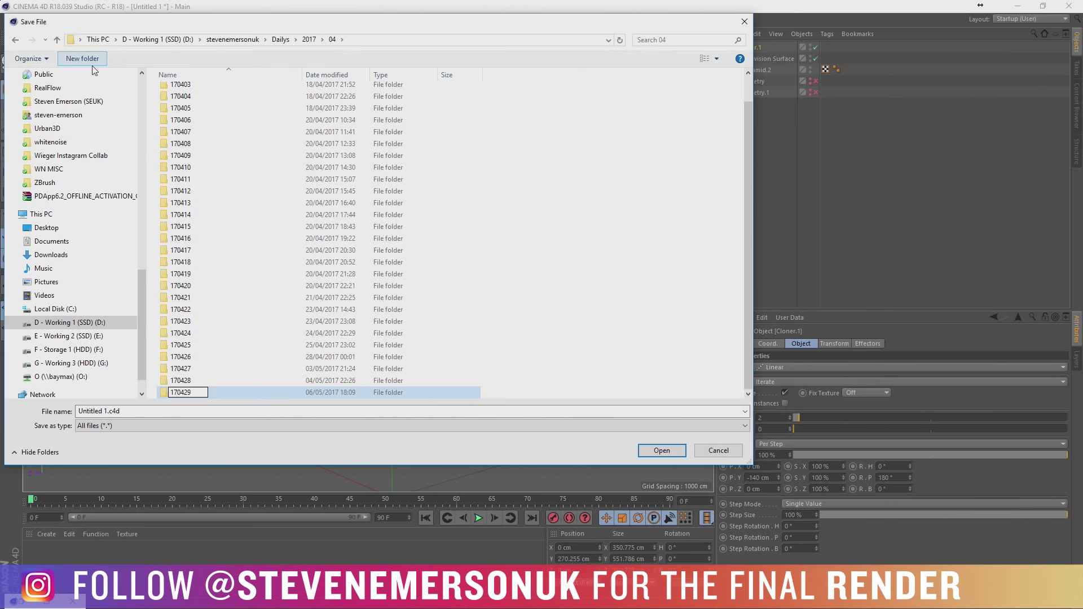
pyautogui.press('Return')
pyautogui.press('Return')
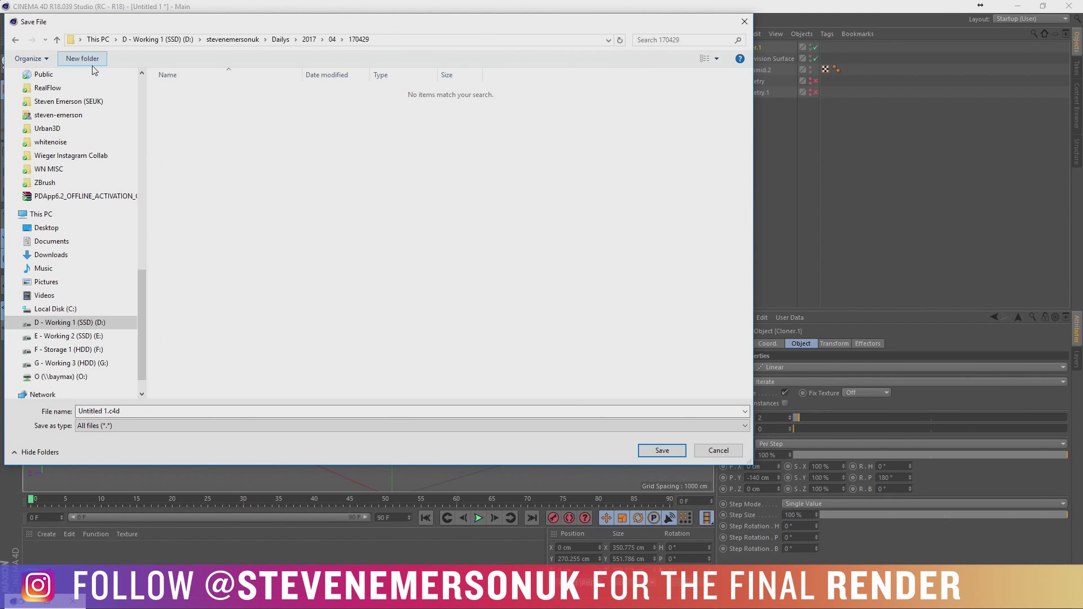
pyautogui.write('170429')
pyautogui.press('Return')
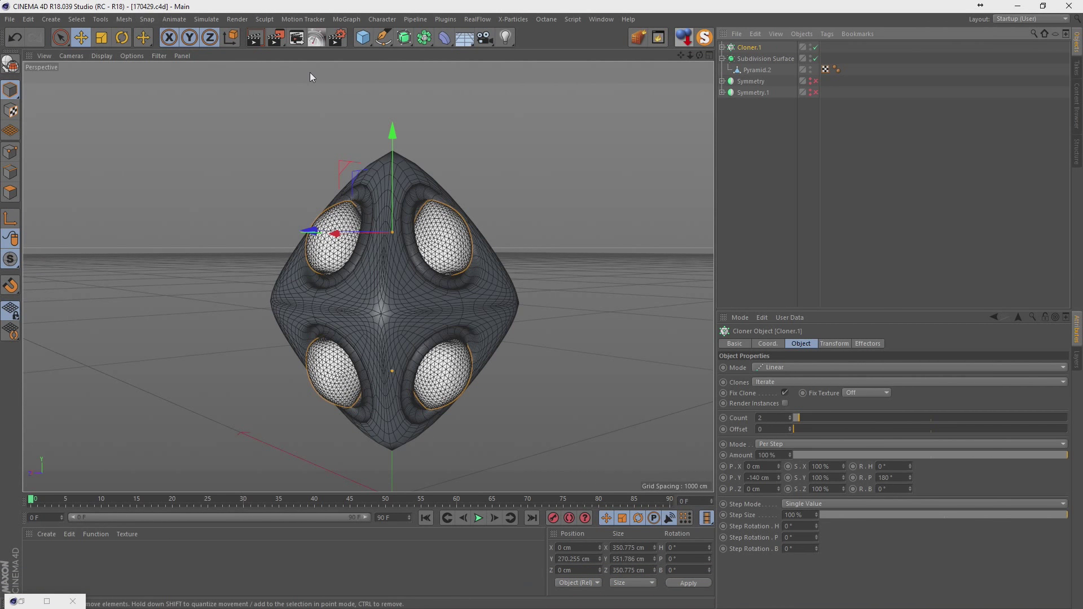
# Group the eye cloner and pyramid body under a null and place it in a new cloner
pyautogui.click(722, 47)
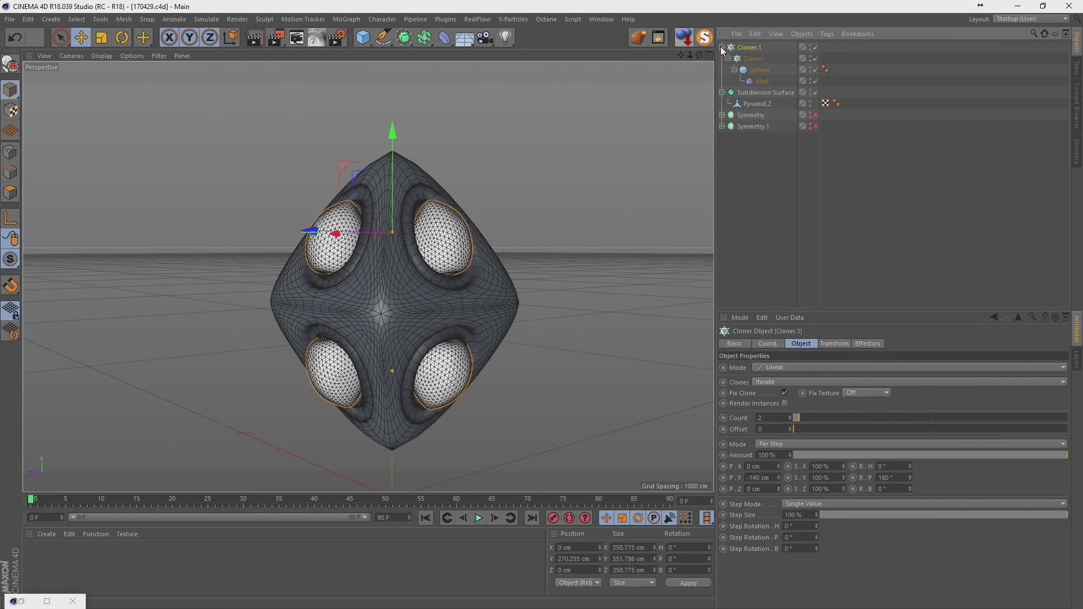
pyautogui.click(346, 19)
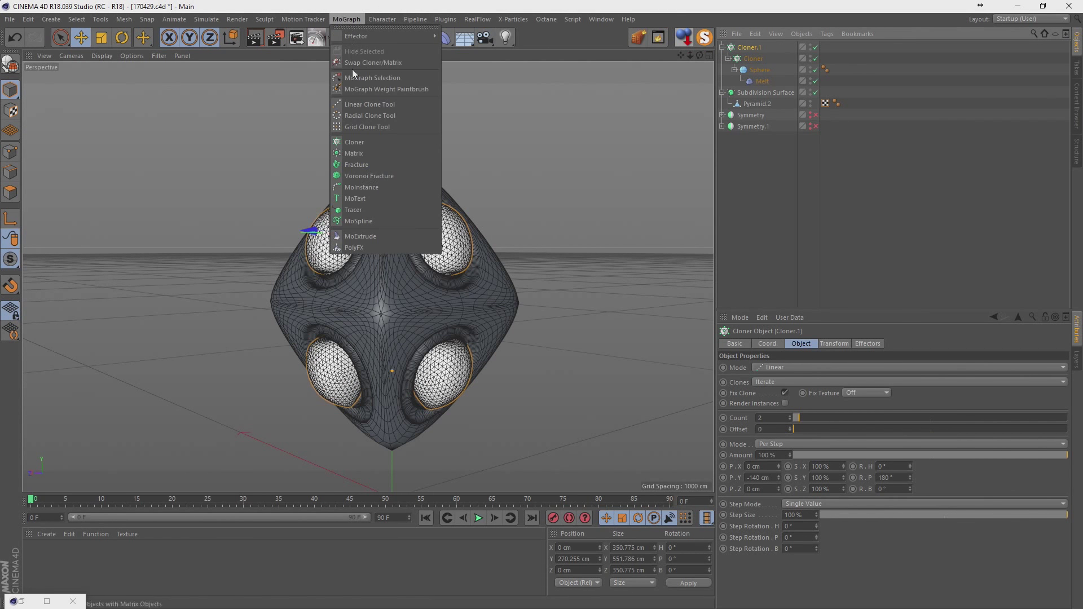
pyautogui.keyDown('alt'); pyautogui.click(354, 148); pyautogui.keyUp('alt')
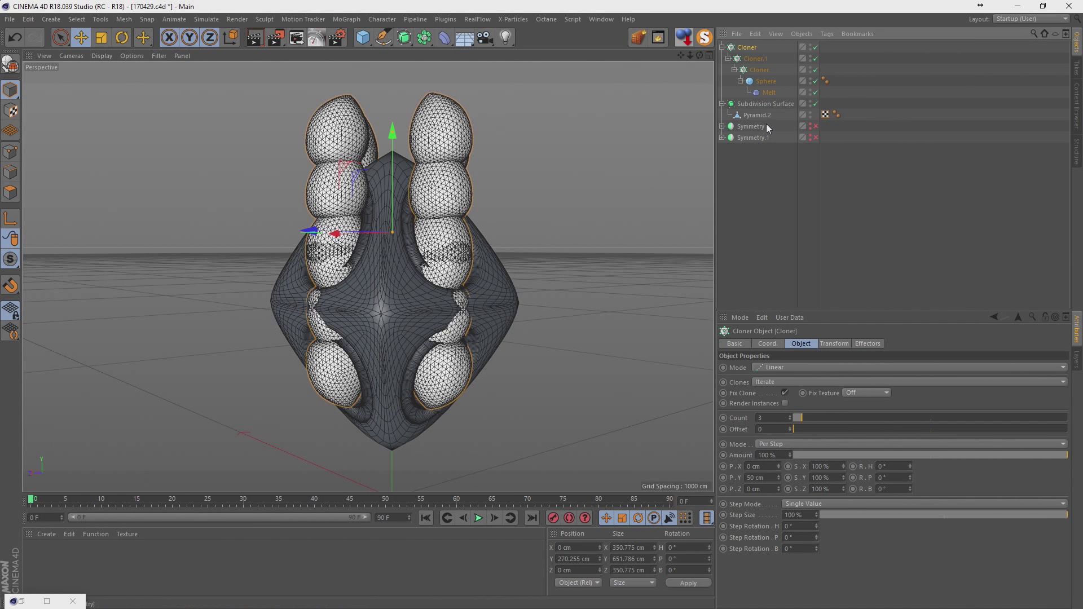
pyautogui.hotkey('ctrl', 'z')
pyautogui.click(722, 93)
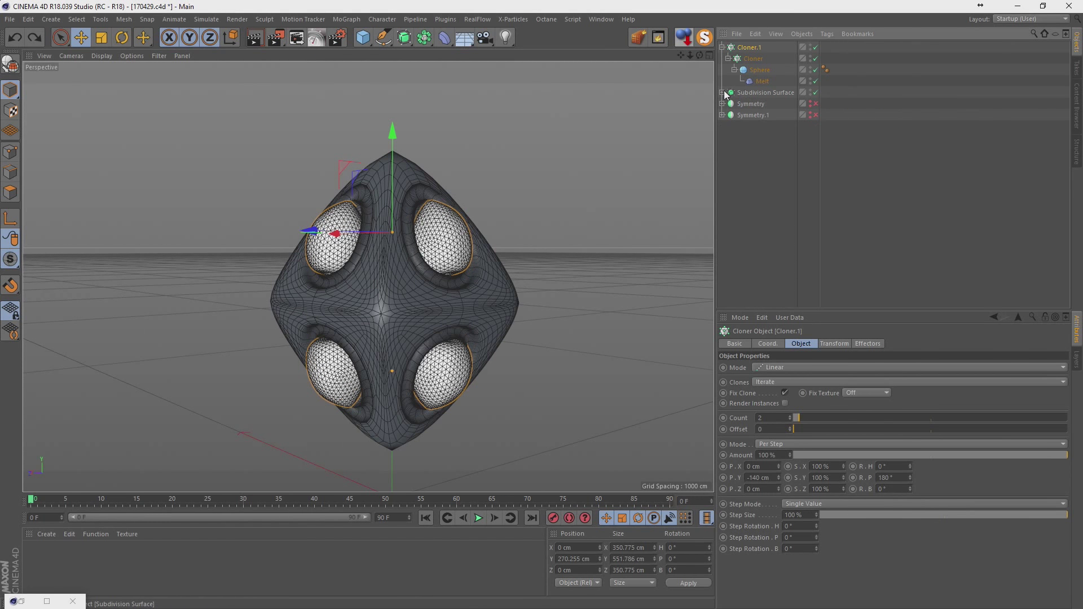
pyautogui.click(723, 48)
pyautogui.keyDown('ctrl'); pyautogui.click(752, 59); pyautogui.keyUp('ctrl')
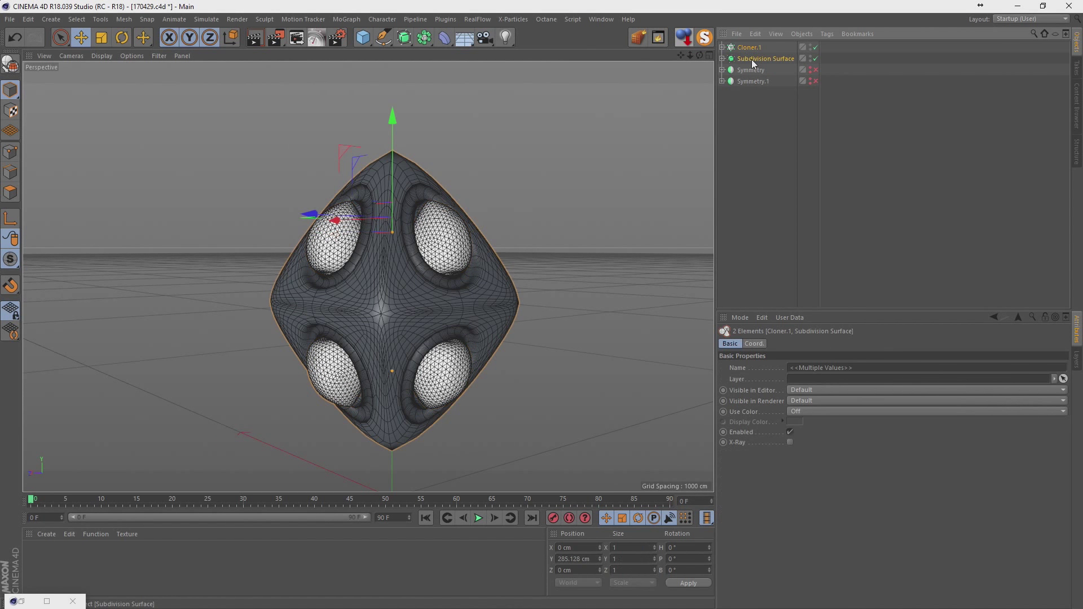
pyautogui.hotkey('alt', 'g')
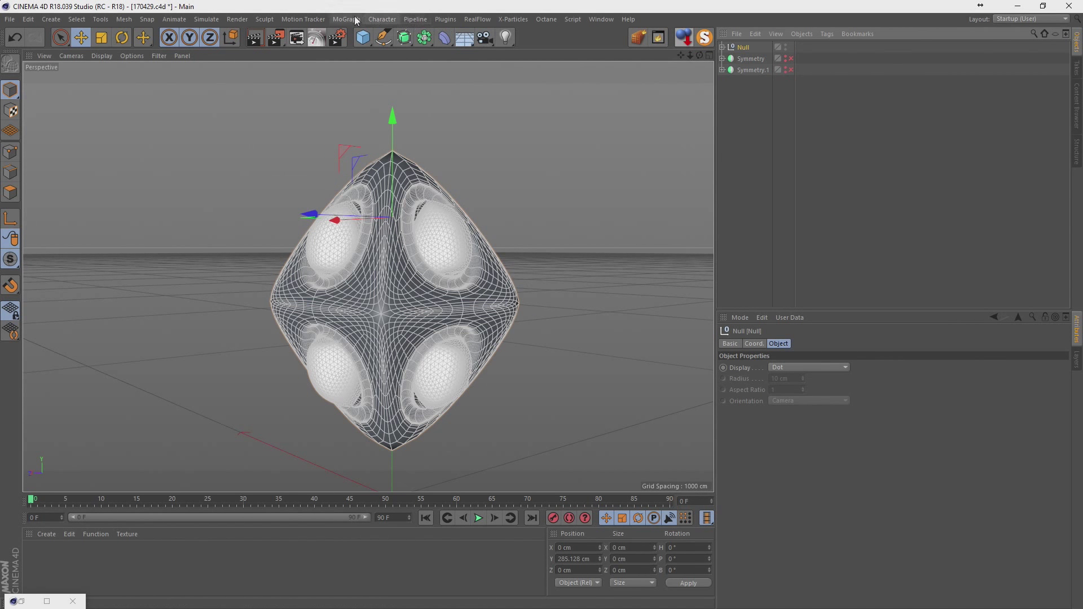
pyautogui.click(347, 19)
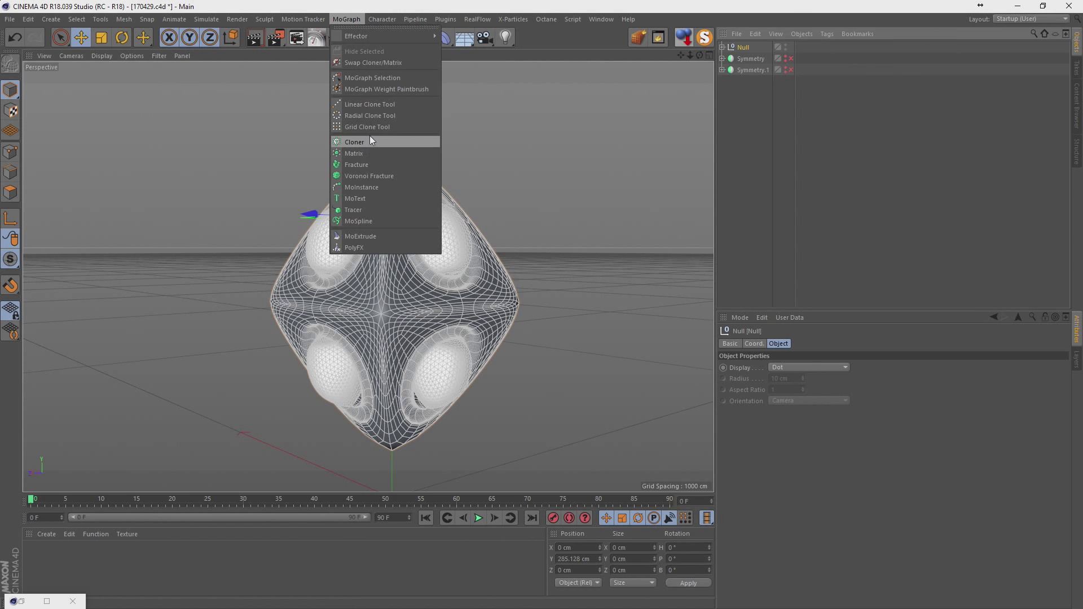
pyautogui.click(370, 142)
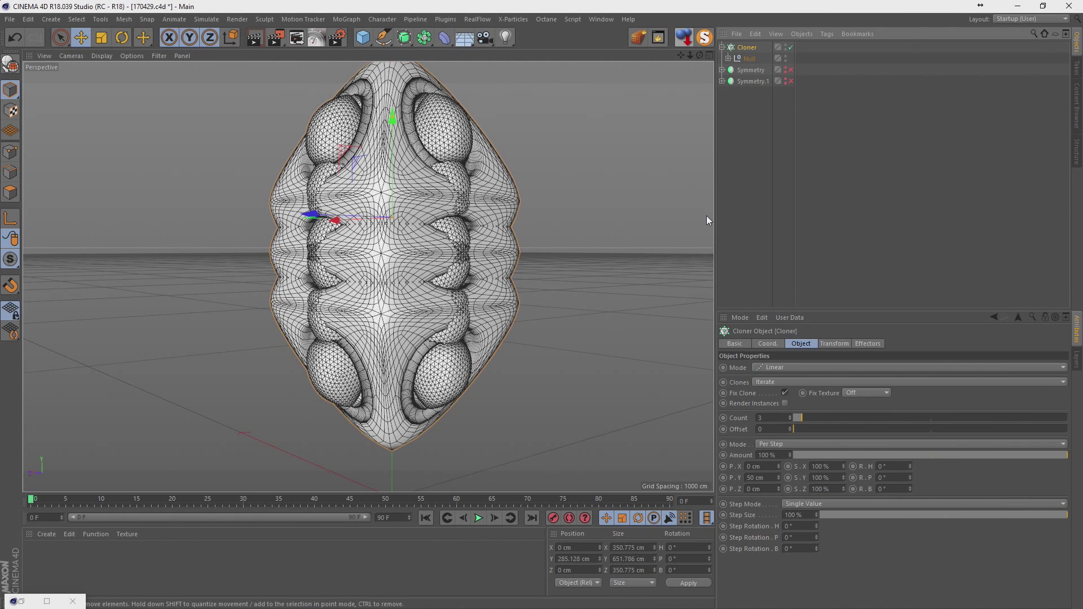
# Make the new cloner Radial on the XZ plane with a 513 cm radius
pyautogui.click(793, 369)
pyautogui.click(795, 407)
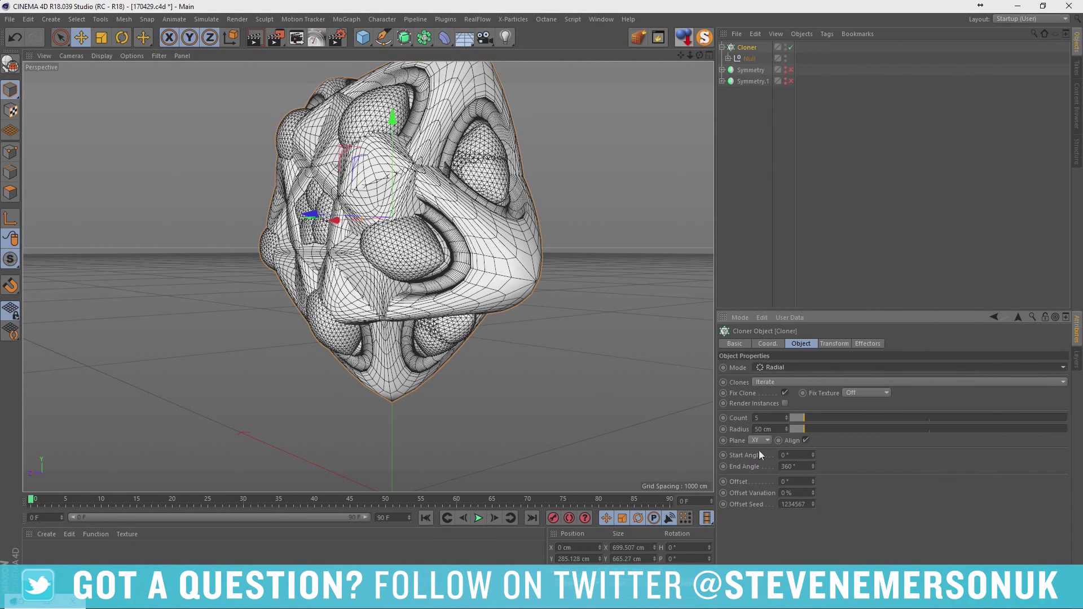
pyautogui.click(761, 441)
pyautogui.click(767, 473)
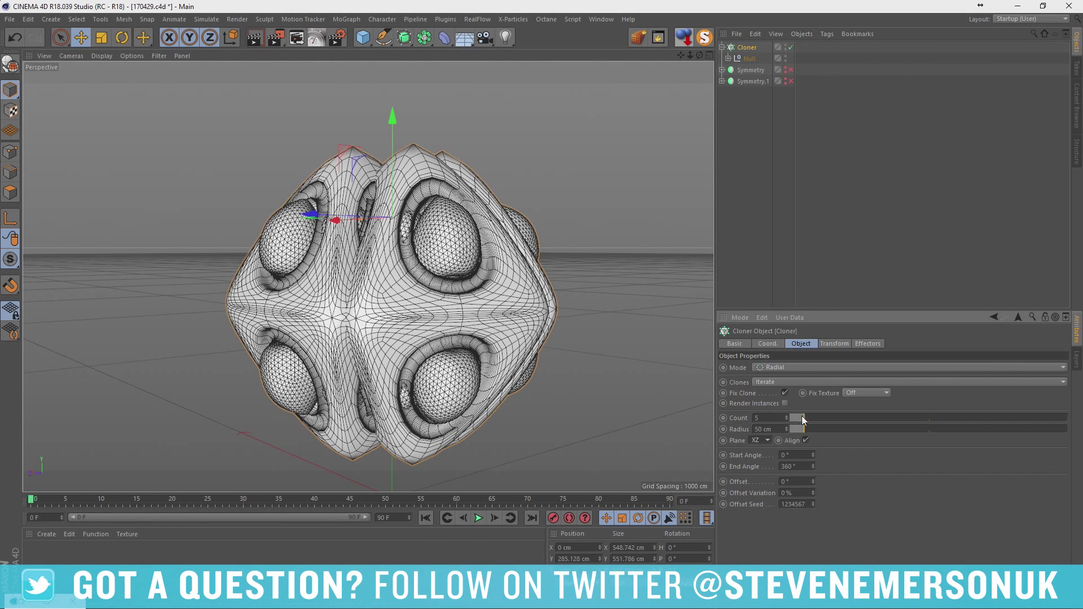
pyautogui.moveTo(804, 429); pyautogui.dragTo(933, 429)
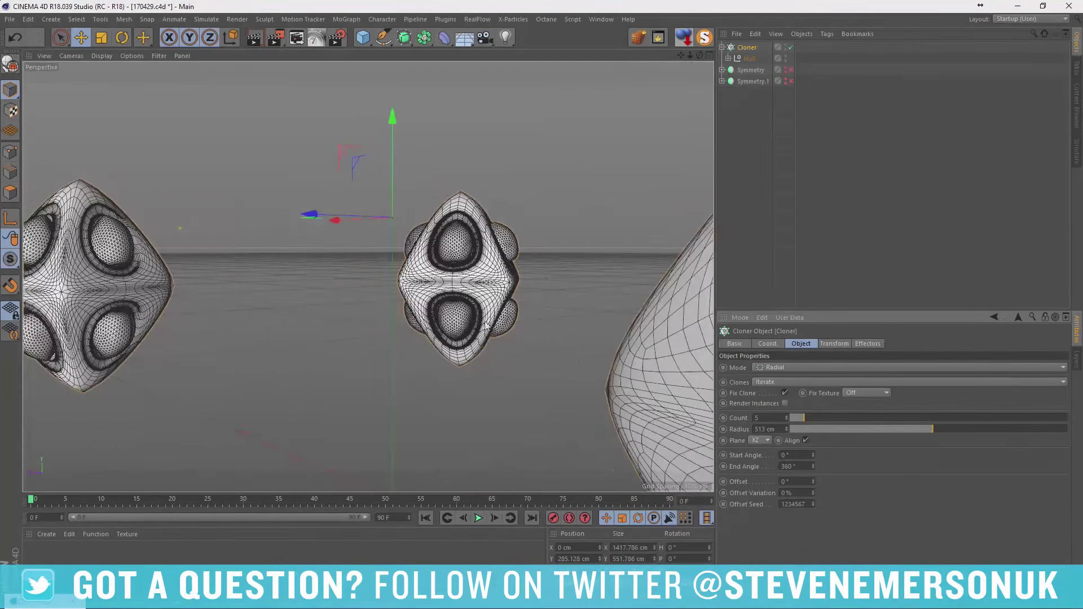
pyautogui.scroll(-5, 486, 326)
pyautogui.keyDown('alt'); pyautogui.moveTo(525, 271); pyautogui.dragTo(534, 322); pyautogui.keyUp('alt')
pyautogui.keyDown('alt'); pyautogui.moveTo(469, 344); pyautogui.dragTo(466, 222, button='middle'); pyautogui.keyUp('alt')
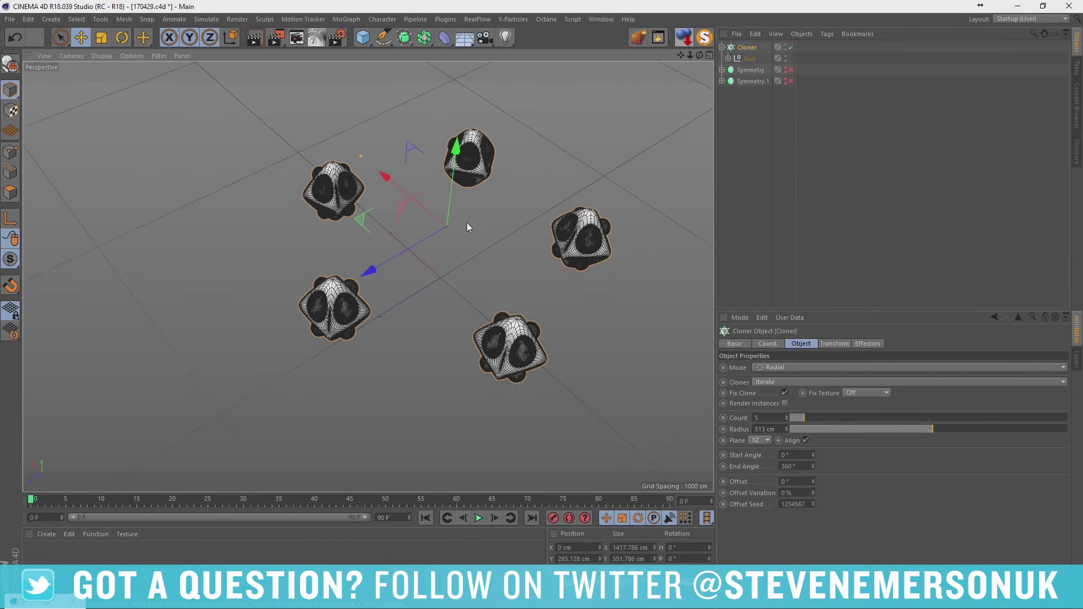
pyautogui.moveTo(466, 222)
pyautogui.keyDown('alt'); pyautogui.mouseDown()
pyautogui.moveTo(479, 247)
pyautogui.moveTo(479, 226)
pyautogui.mouseUp(); pyautogui.keyUp('alt')
pyautogui.scroll(2, 615, 125)
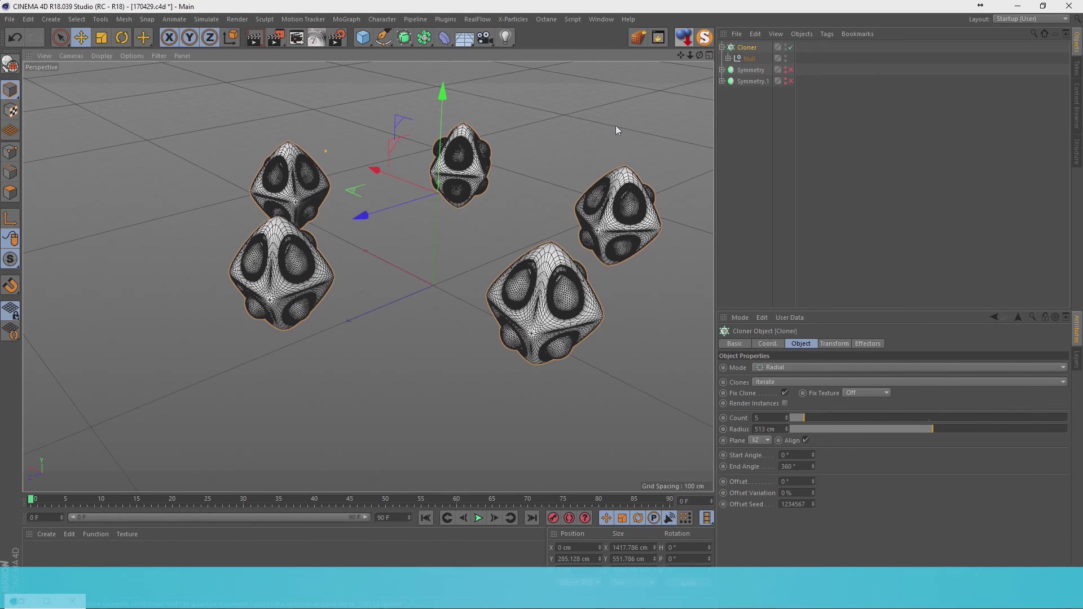
# Increase the ring to 10 pyramid copies and add a Landscape object
pyautogui.moveTo(809, 417); pyautogui.dragTo(820, 418)
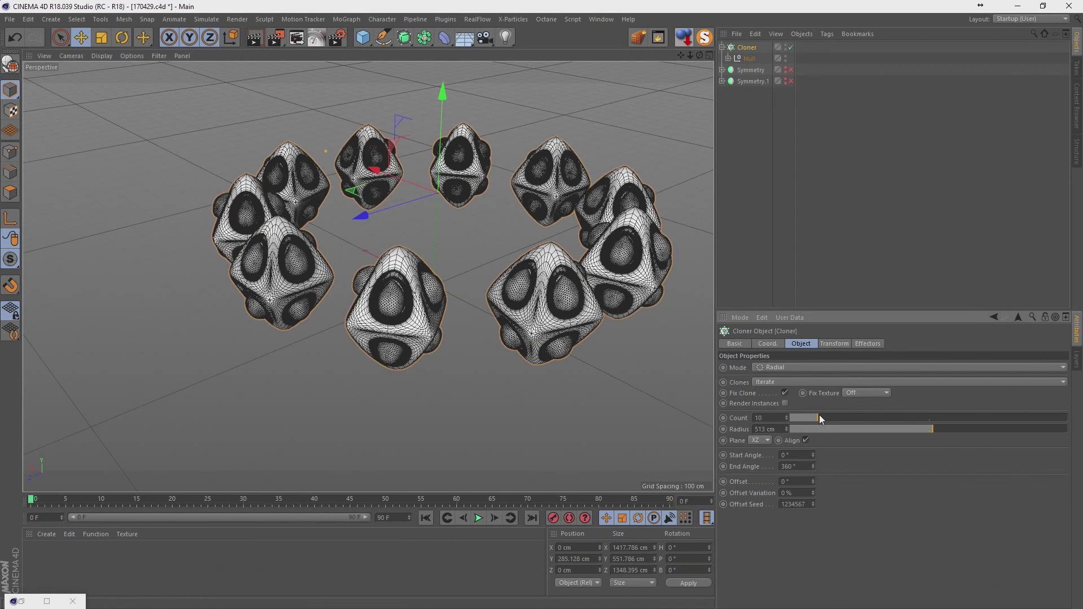
pyautogui.keyDown('alt'); pyautogui.moveTo(508, 338); pyautogui.dragTo(512, 300); pyautogui.keyUp('alt')
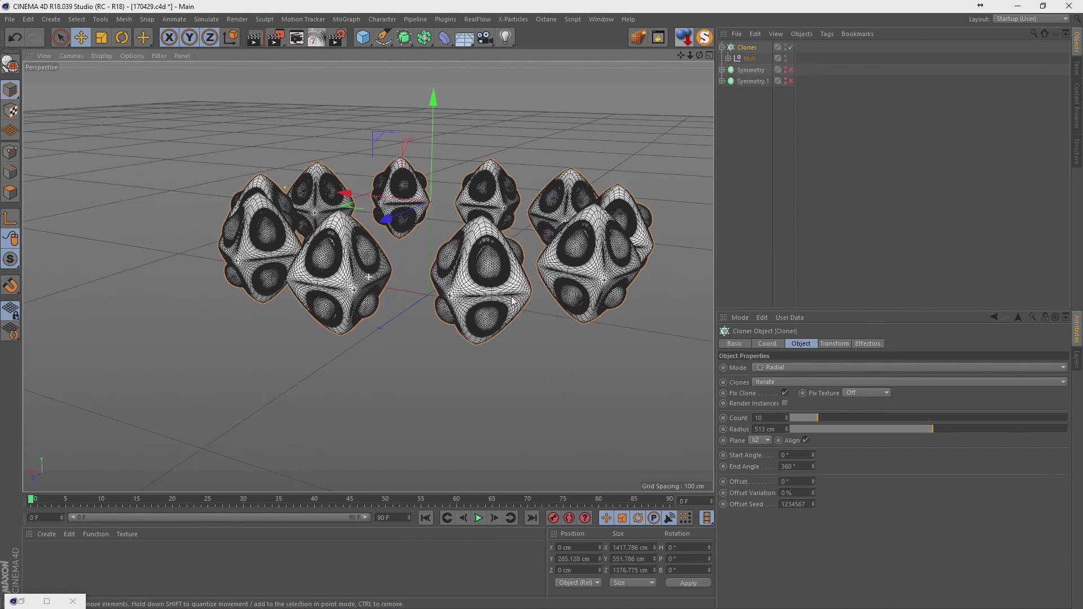
pyautogui.keyDown('alt'); pyautogui.moveTo(546, 234); pyautogui.dragTo(478, 271); pyautogui.keyUp('alt')
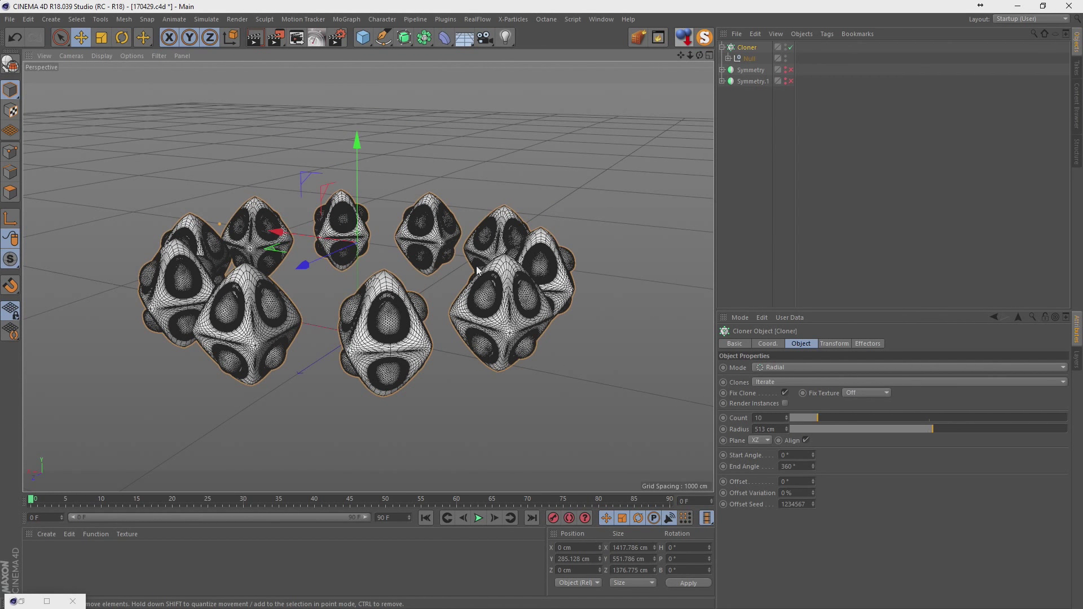
pyautogui.moveTo(362, 37); pyautogui.dragTo(588, 114)
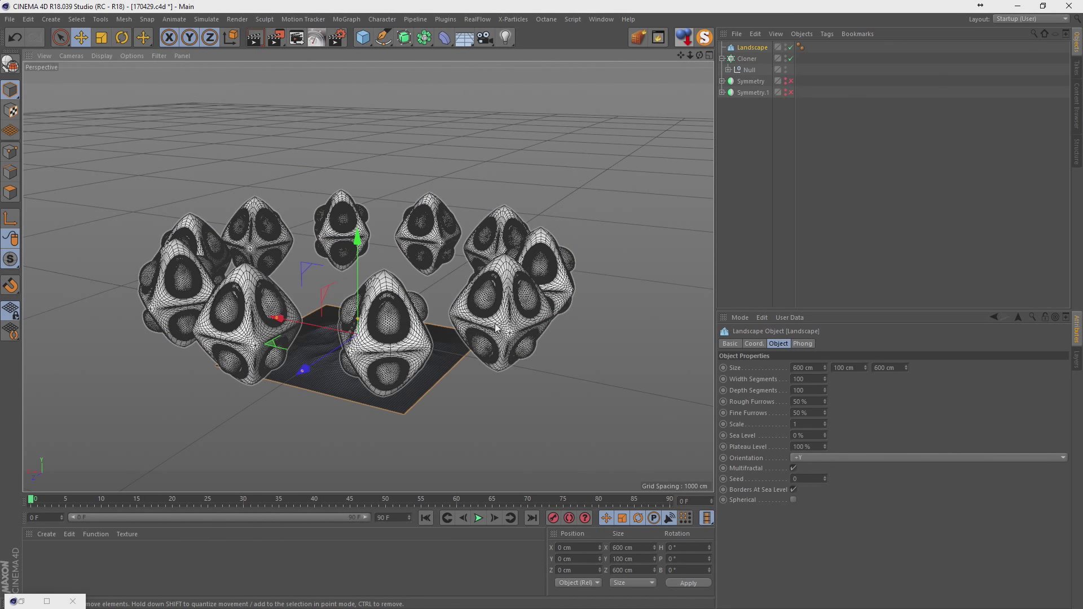
# Flip the landscape orientation to -Y
pyautogui.keyDown('alt'); pyautogui.moveTo(486, 360); pyautogui.dragTo(676, 401); pyautogui.keyUp('alt')
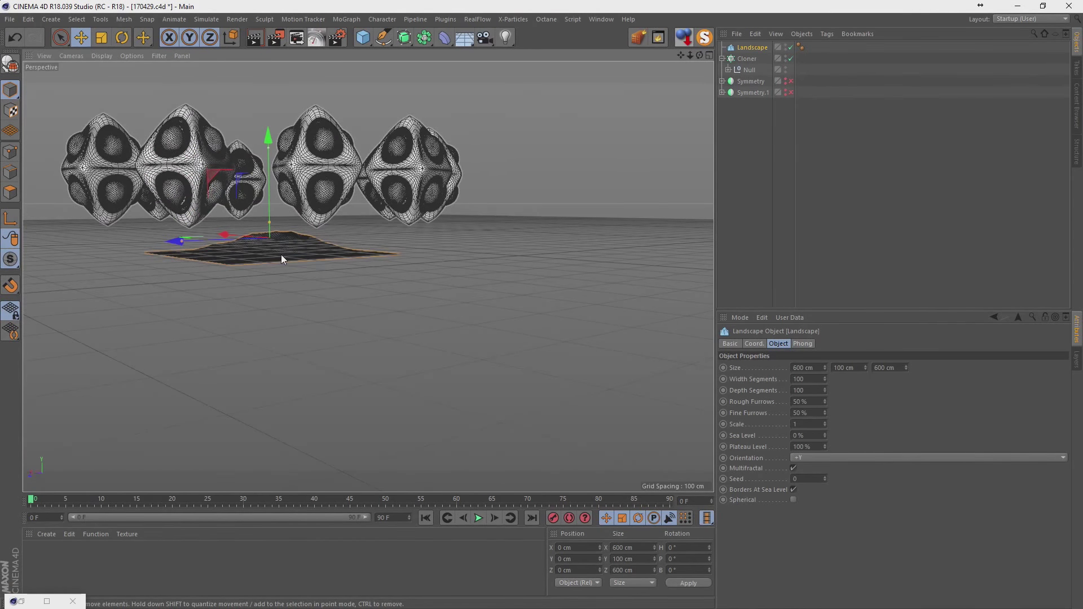
pyautogui.click(812, 456)
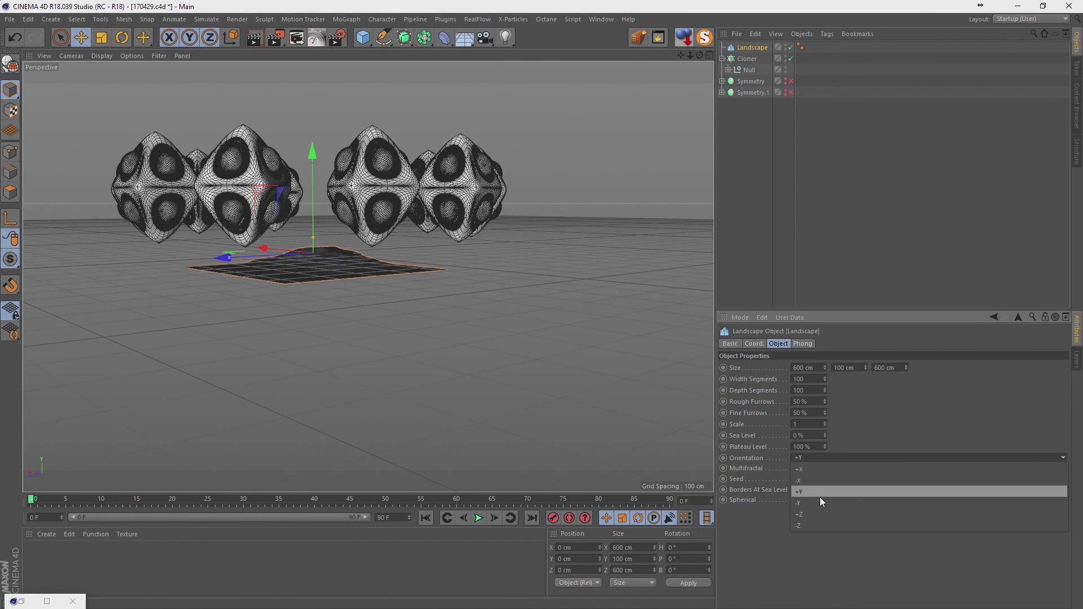
pyautogui.click(820, 497)
pyautogui.keyDown('alt'); pyautogui.moveTo(395, 271); pyautogui.dragTo(400, 359); pyautogui.keyUp('alt')
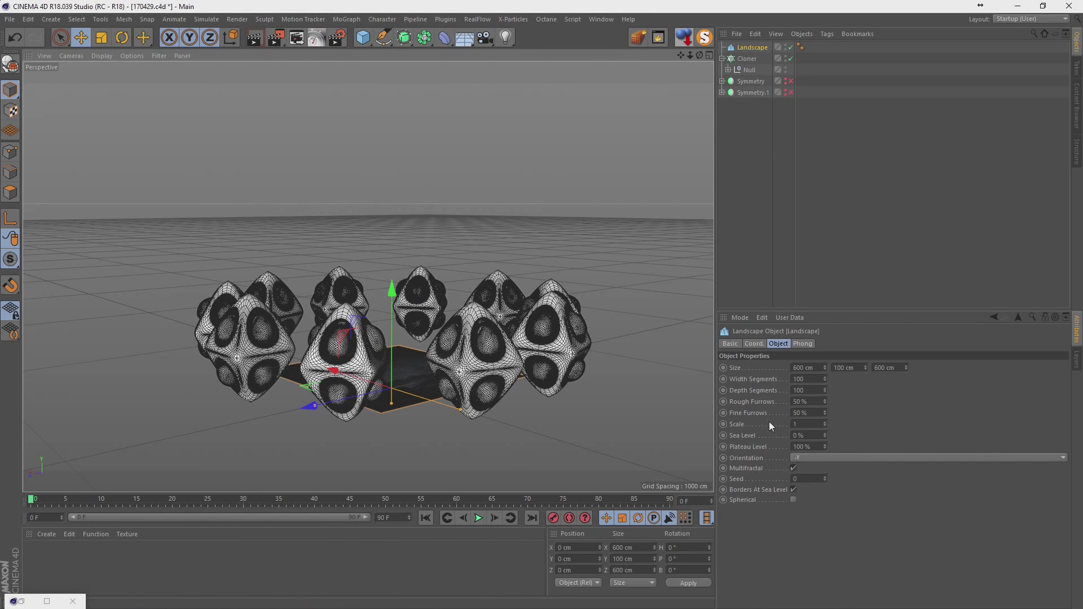
# Size the landscape to 5000 × 775 × 5000 cm
pyautogui.write('1000')
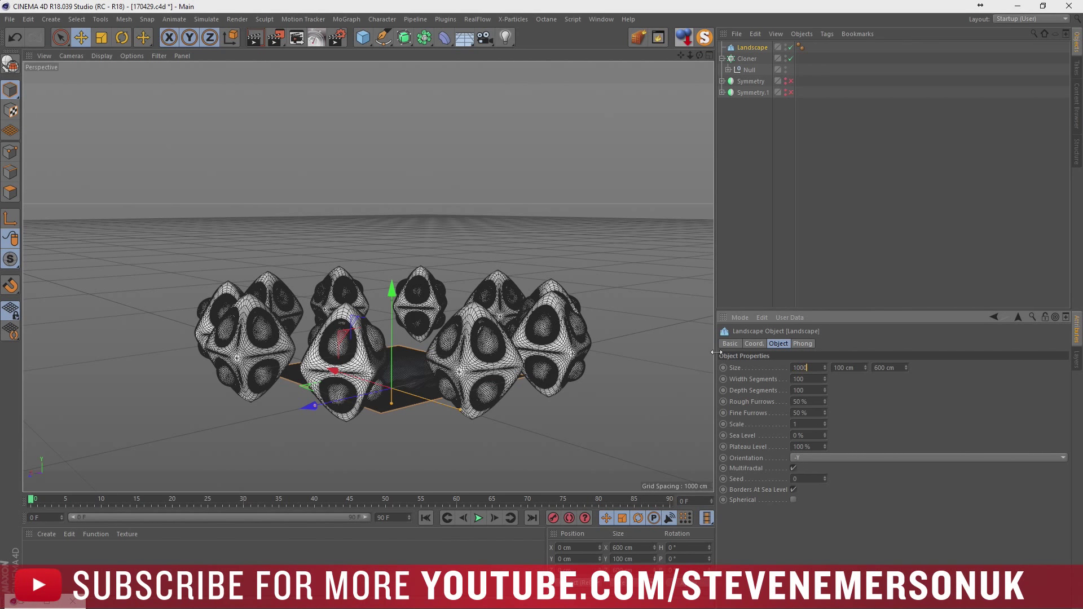
pyautogui.press('Tab')
pyautogui.press('Tab')
pyautogui.write('1')
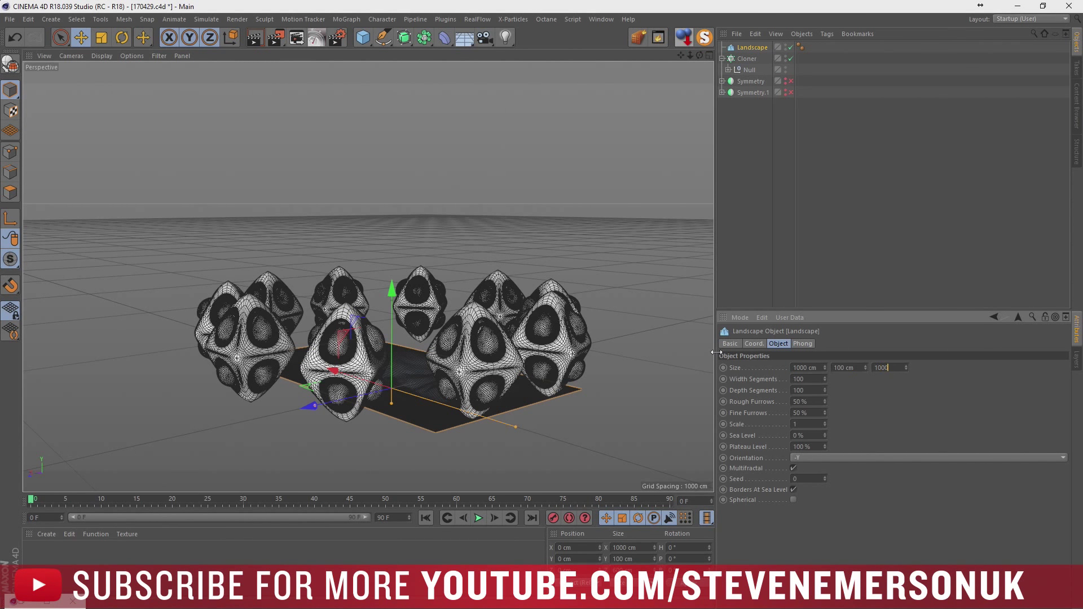
pyautogui.press('Return')
pyautogui.doubleClick(816, 367)
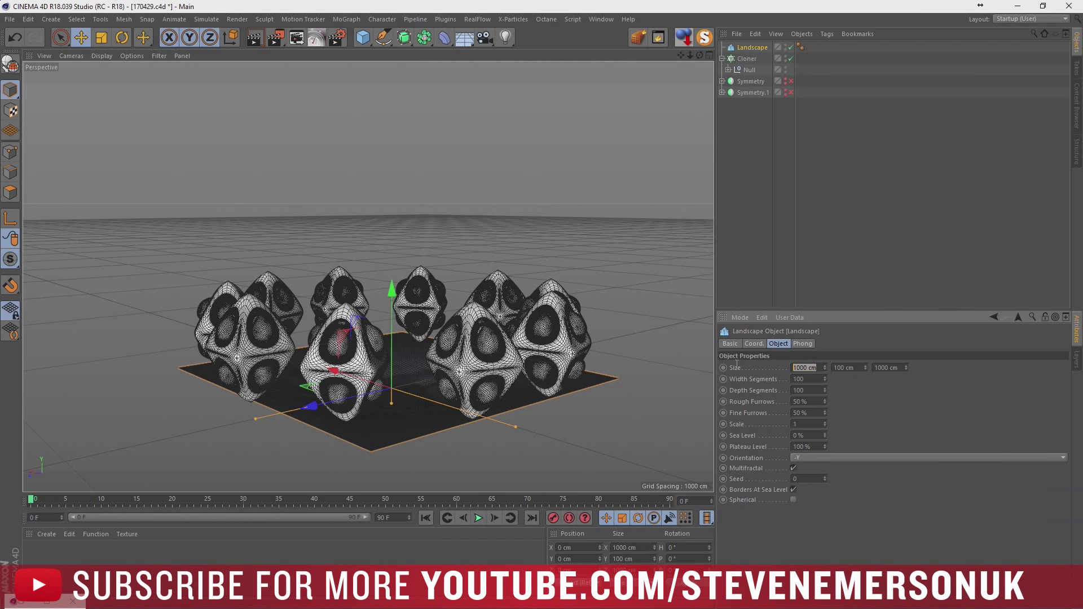
pyautogui.write('5000')
pyautogui.press('Tab')
pyautogui.press('Tab')
pyautogui.write('5000')
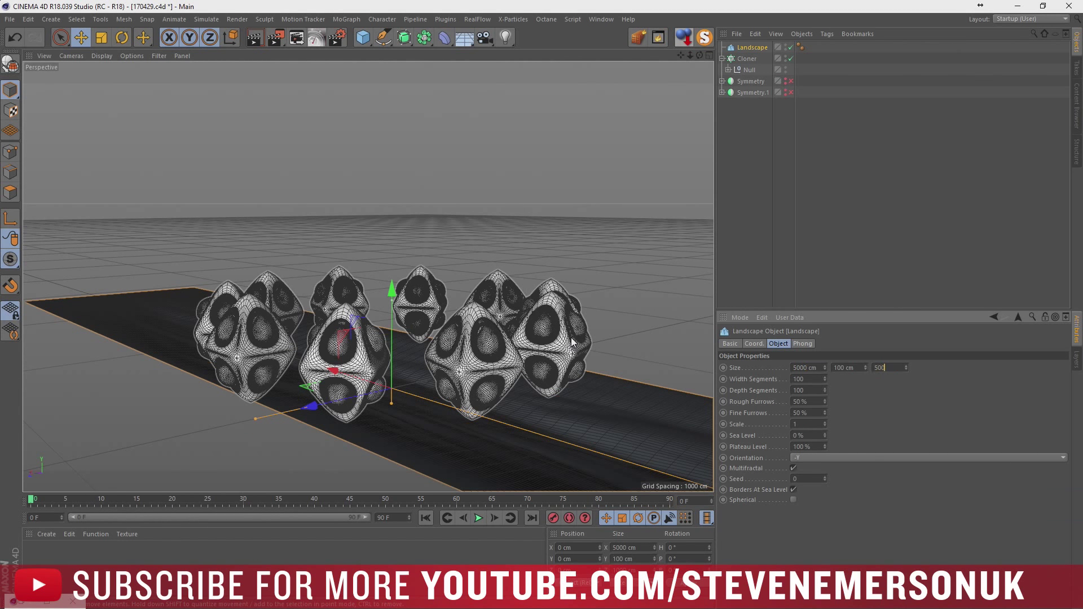
pyautogui.press('Return')
pyautogui.moveTo(450, 342)
pyautogui.keyDown('alt'); pyautogui.mouseDown()
pyautogui.moveTo(515, 224)
pyautogui.moveTo(621, 228)
pyautogui.moveTo(431, 342)
pyautogui.moveTo(436, 326)
pyautogui.moveTo(421, 309)
pyautogui.mouseUp(); pyautogui.keyUp('alt')
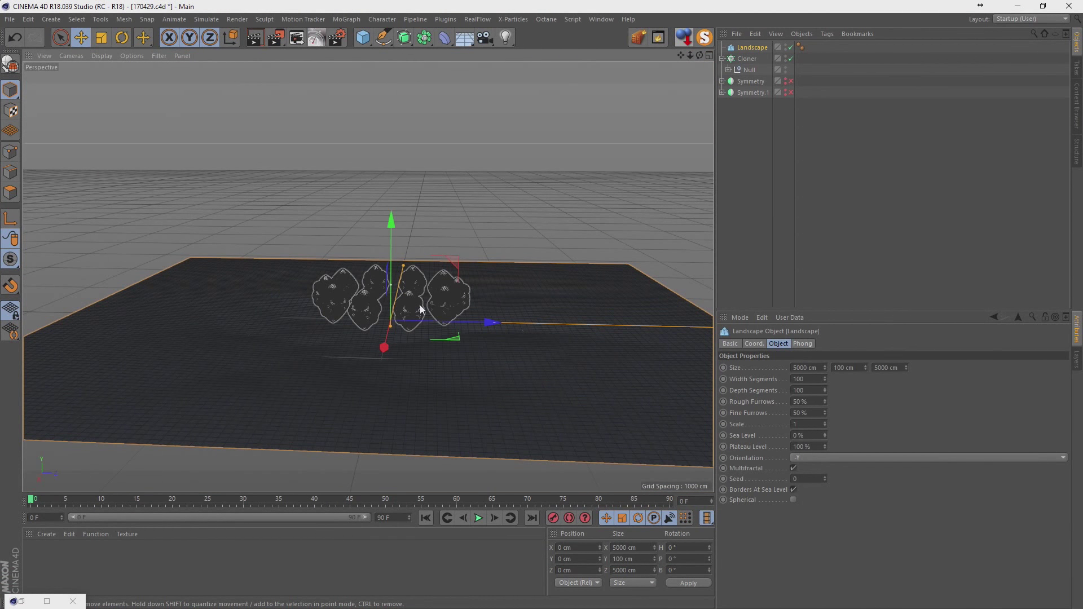
pyautogui.moveTo(865, 368); pyautogui.dragTo(865, 316)
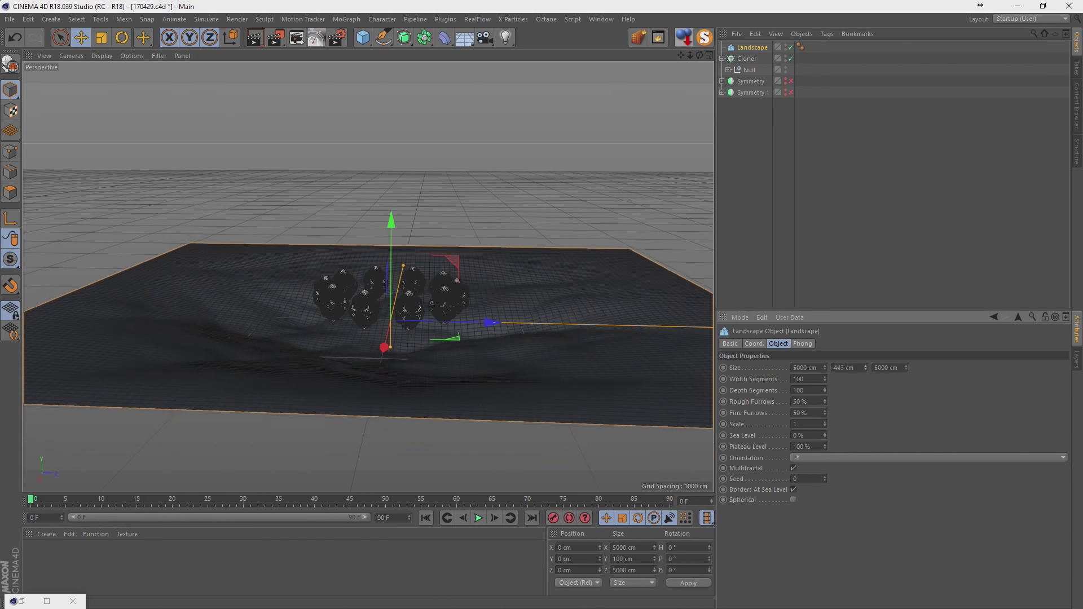
pyautogui.moveTo(865, 367); pyautogui.dragTo(824, 331)
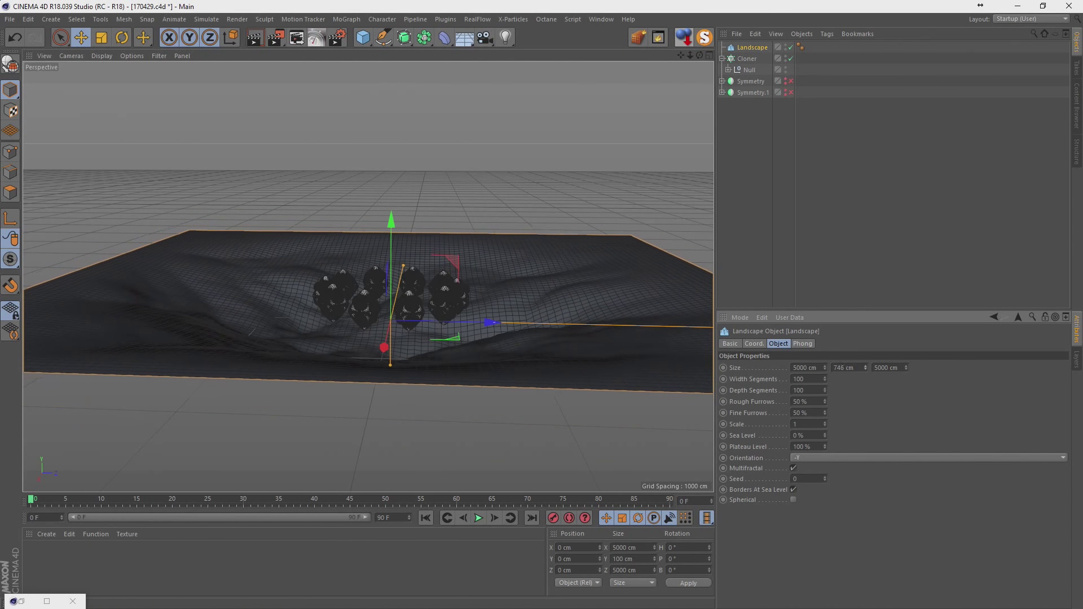
# Give the landscape 1000 width segments and 1000 depth segments
pyautogui.keyDown('alt'); pyautogui.moveTo(699, 347); pyautogui.dragTo(632, 325); pyautogui.keyUp('alt')
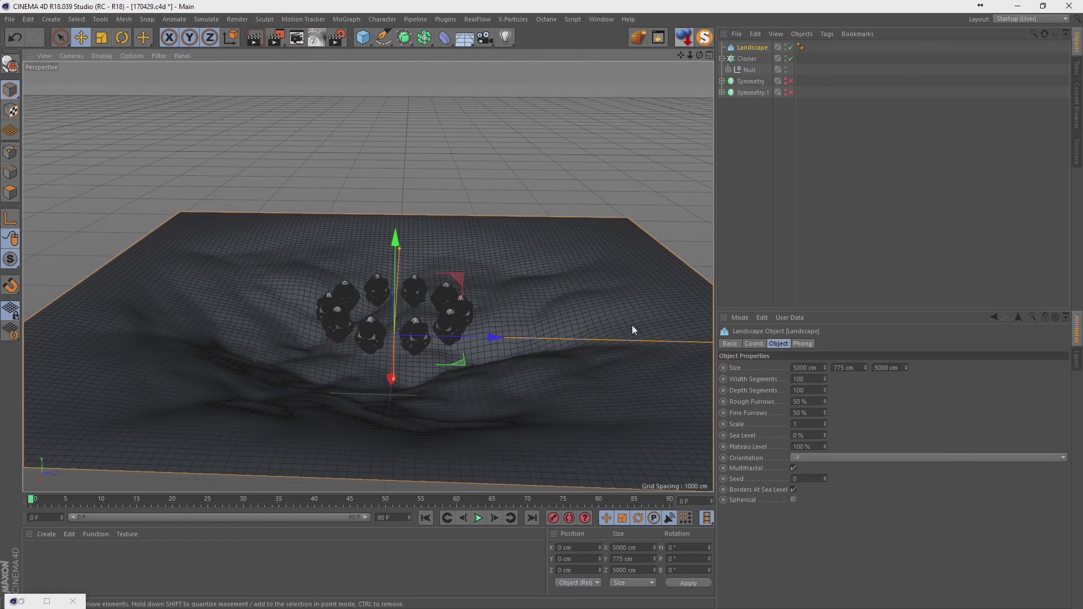
pyautogui.write('1000')
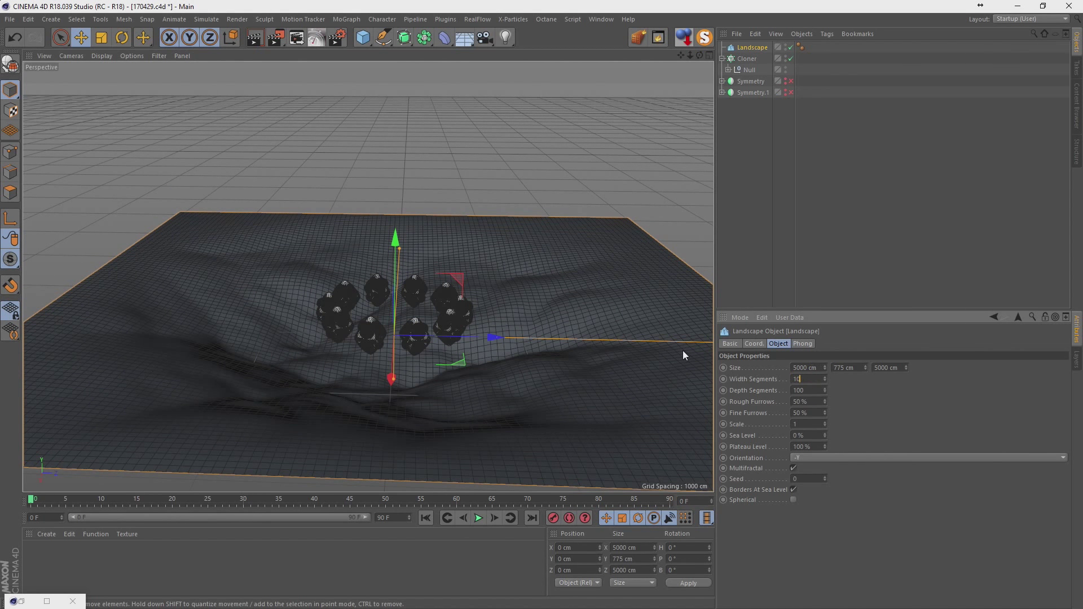
pyautogui.press('Tab')
pyautogui.write('1000')
pyautogui.press('Return')
pyautogui.moveTo(683, 351)
pyautogui.keyDown('alt'); pyautogui.mouseDown()
pyautogui.moveTo(567, 329)
pyautogui.moveTo(581, 337)
pyautogui.moveTo(267, 245)
pyautogui.mouseUp(); pyautogui.keyUp('alt')
# Switch the viewport to shaded Isoparms display and move in around the cloner ring
pyautogui.click(104, 56)
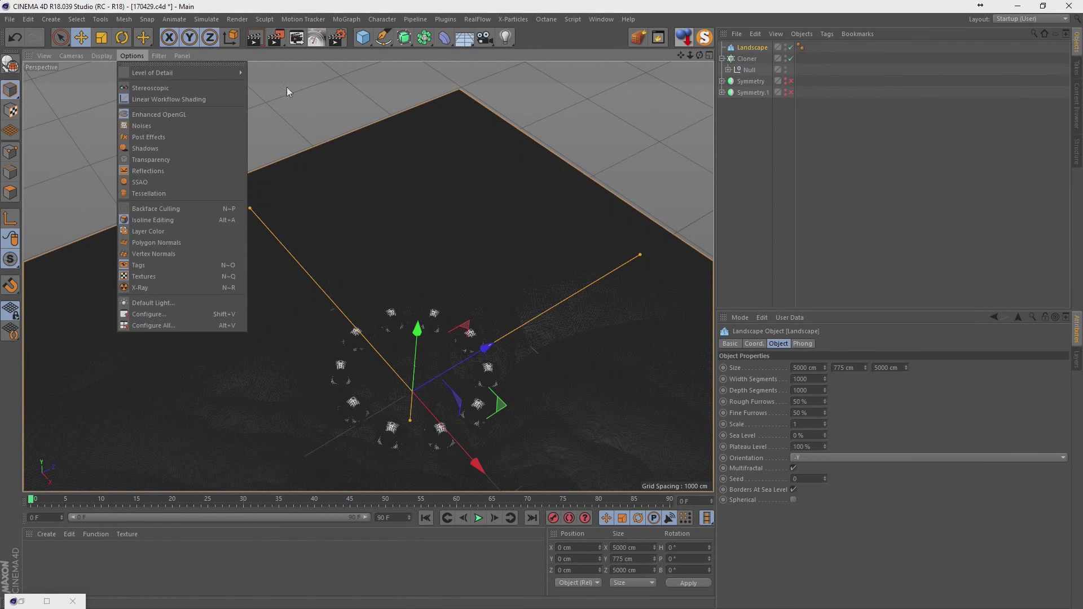
pyautogui.press('Escape')
pyautogui.click(103, 56)
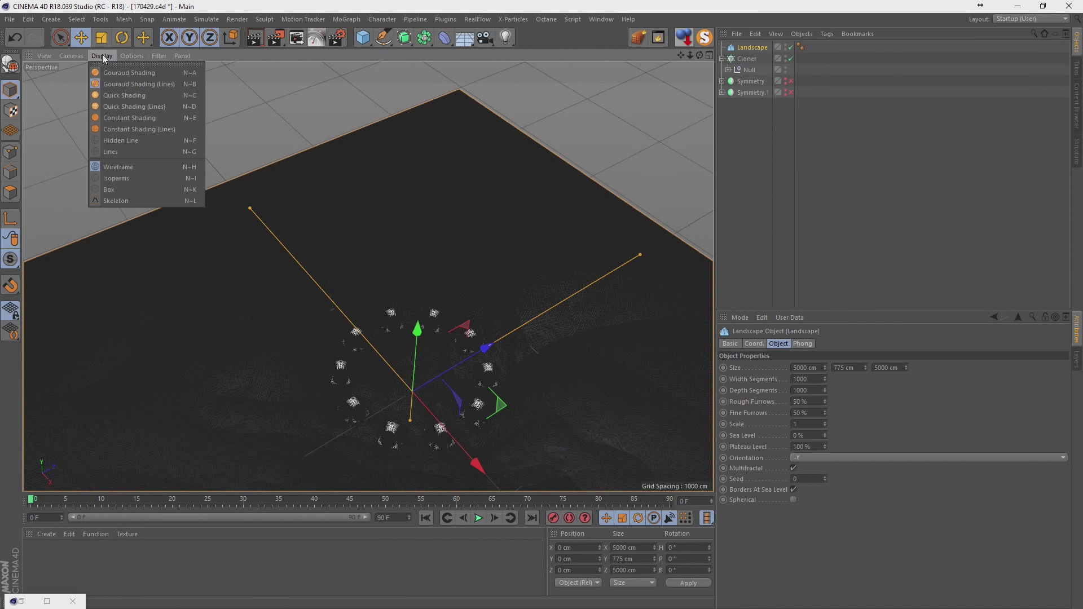
pyautogui.click(134, 181)
pyautogui.moveTo(338, 254)
pyautogui.keyDown('alt'); pyautogui.mouseDown()
pyautogui.moveTo(535, 334)
pyautogui.moveTo(528, 239)
pyautogui.moveTo(555, 309)
pyautogui.mouseUp(); pyautogui.keyUp('alt')
pyautogui.scroll(3, 503, 337)
pyautogui.moveTo(502, 337)
pyautogui.keyDown('alt'); pyautogui.mouseDown()
pyautogui.moveTo(353, 274)
pyautogui.moveTo(288, 283)
pyautogui.moveTo(392, 252)
pyautogui.moveTo(337, 264)
pyautogui.moveTo(443, 185)
pyautogui.moveTo(371, 252)
pyautogui.moveTo(406, 231)
pyautogui.mouseUp(); pyautogui.keyUp('alt')
pyautogui.scroll(3, 371, 253)
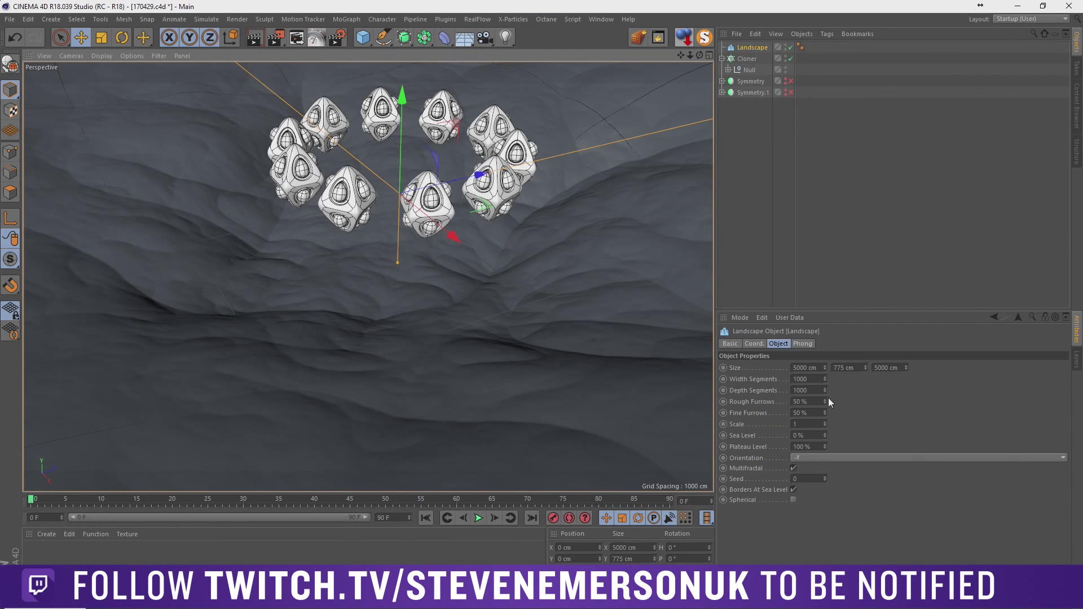
# Try and undo a 79% Rough Furrows change, then set landscape height to 2000 cm
pyautogui.moveTo(825, 401); pyautogui.dragTo(823, 412)
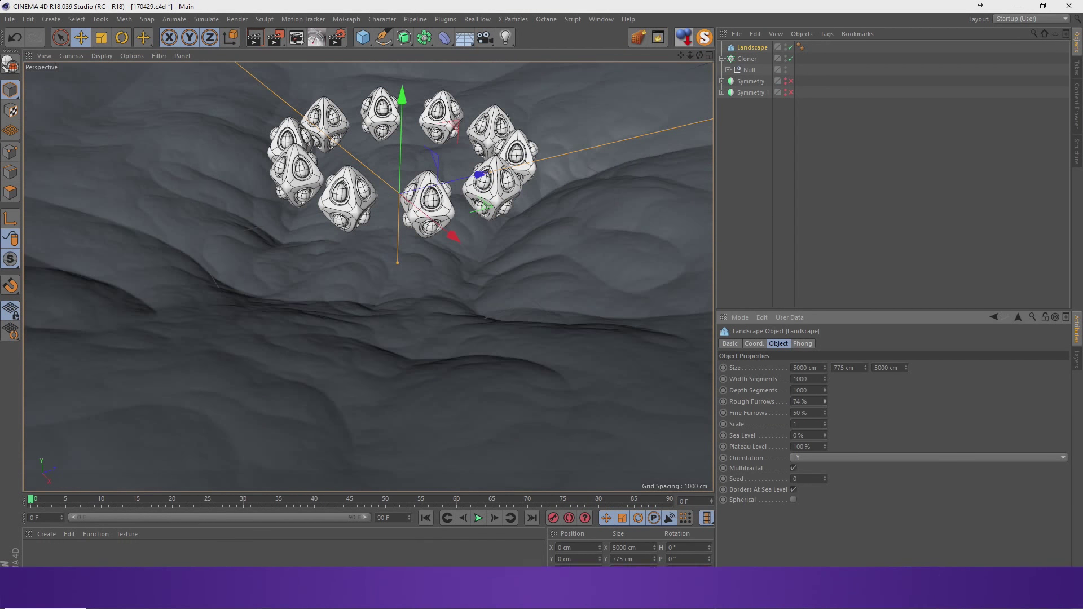
pyautogui.hotkey('ctrl', 'z')
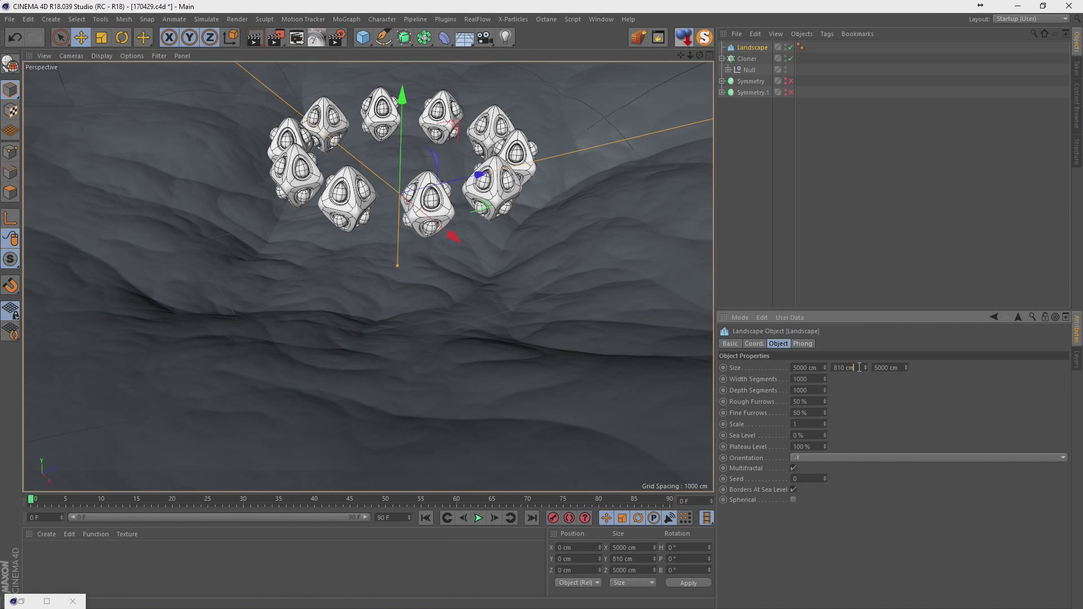
pyautogui.write('200')
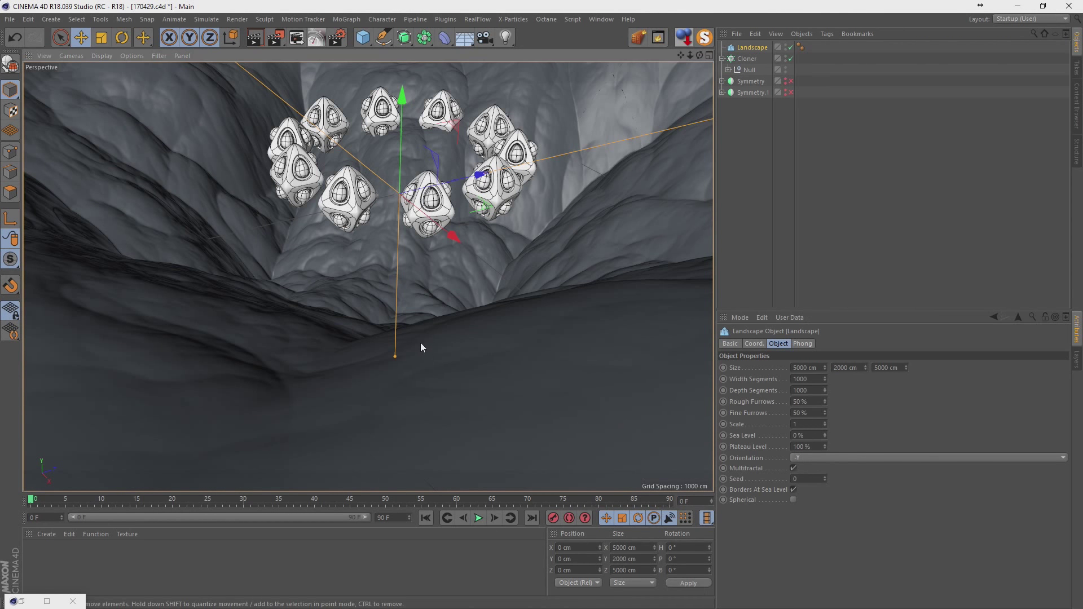
pyautogui.moveTo(421, 344)
pyautogui.keyDown('alt'); pyautogui.mouseDown()
pyautogui.moveTo(437, 313)
pyautogui.moveTo(460, 347)
pyautogui.moveTo(480, 308)
pyautogui.mouseUp(); pyautogui.keyUp('alt')
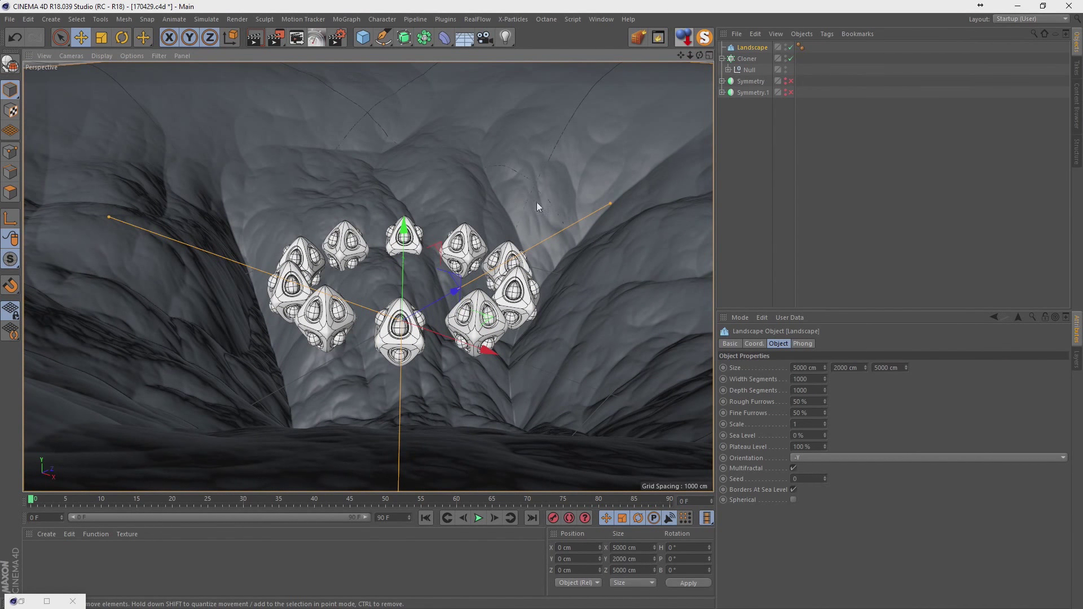
# Raise the Cloner to about 637 cm in Y
pyautogui.click(747, 58)
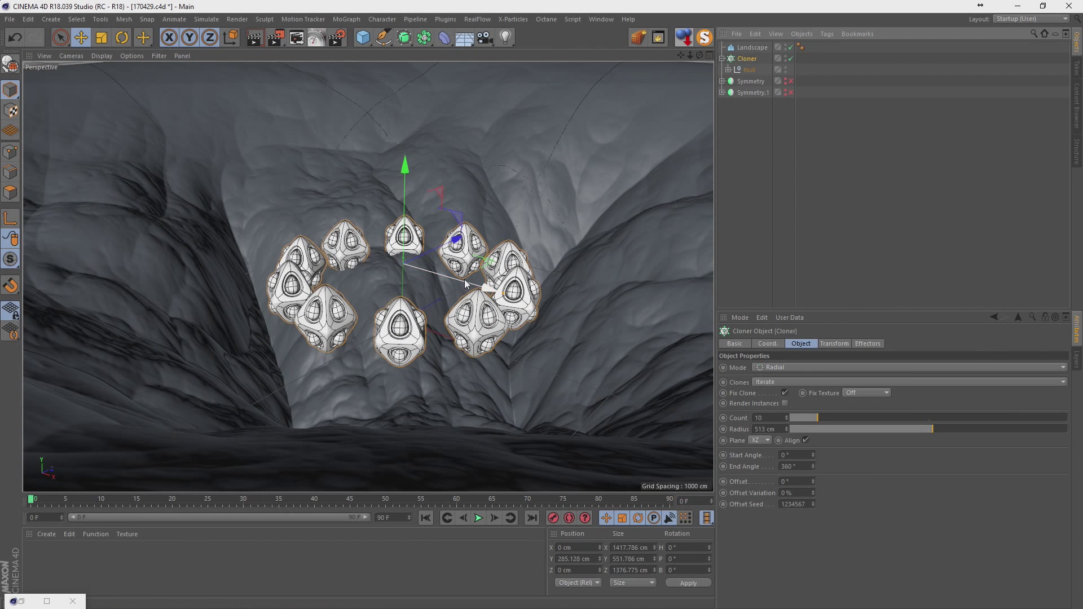
pyautogui.click(772, 345)
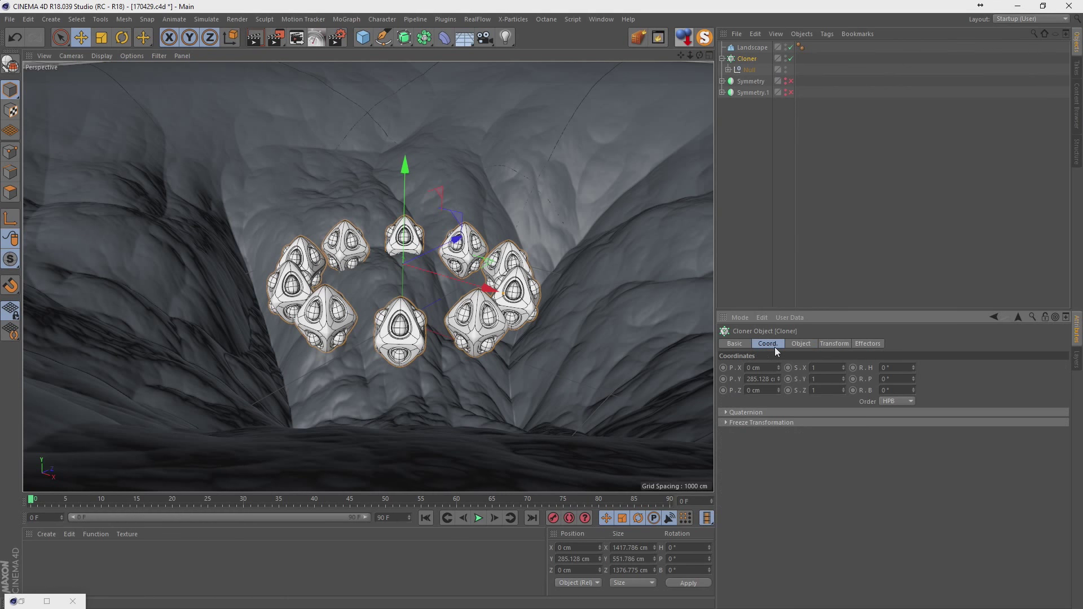
pyautogui.moveTo(406, 169); pyautogui.dragTo(428, 93)
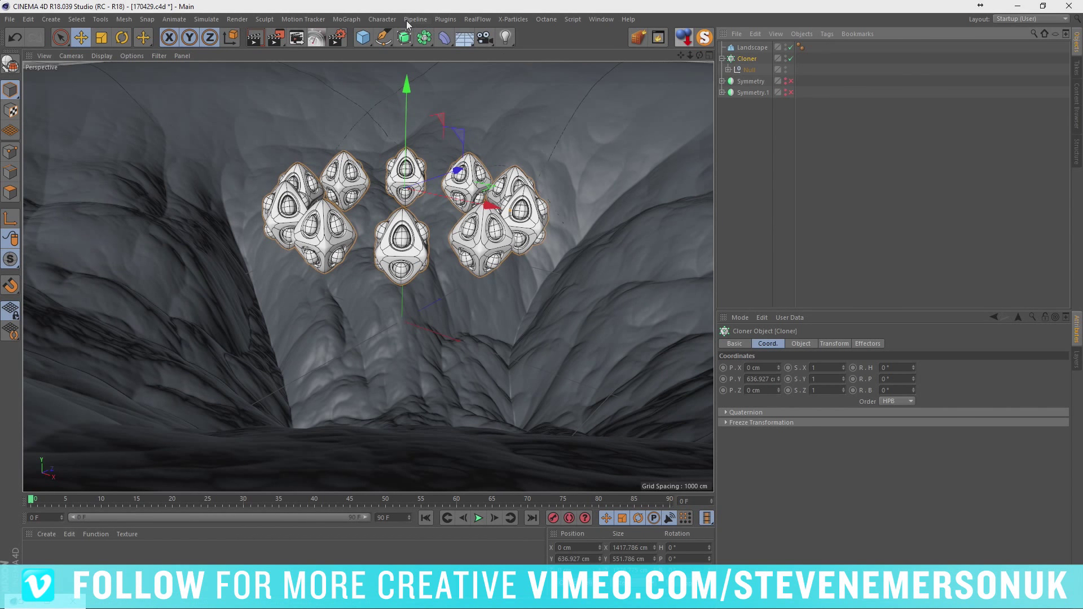
# Add a Random effector with 364 cm vertical offset and 0.16 uniform scale variation
pyautogui.click(354, 20)
pyautogui.moveTo(385, 35)
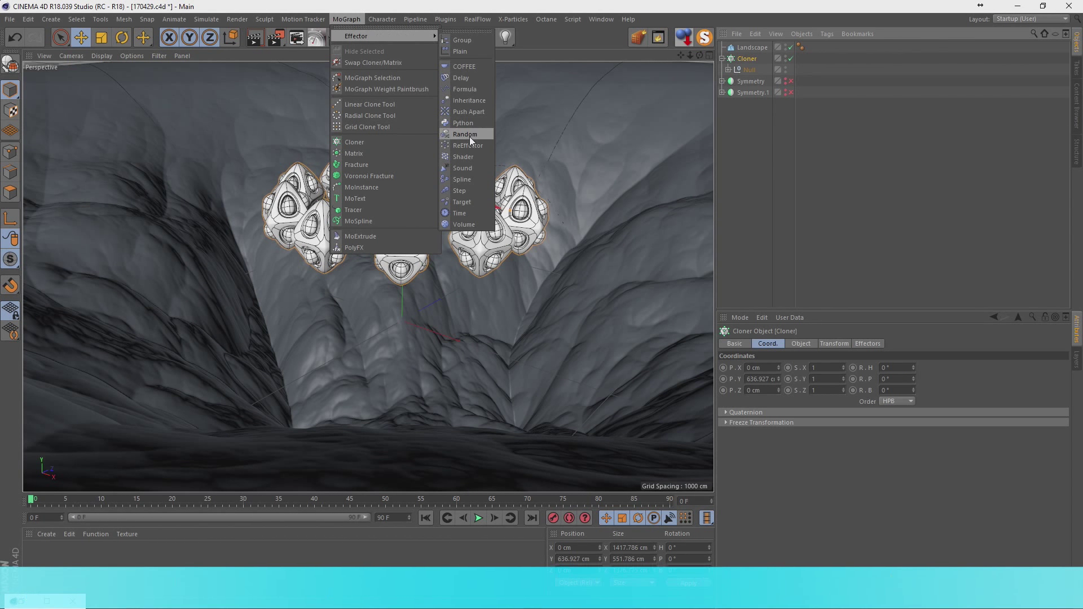
pyautogui.click(469, 136)
pyautogui.moveTo(756, 49); pyautogui.dragTo(744, 64)
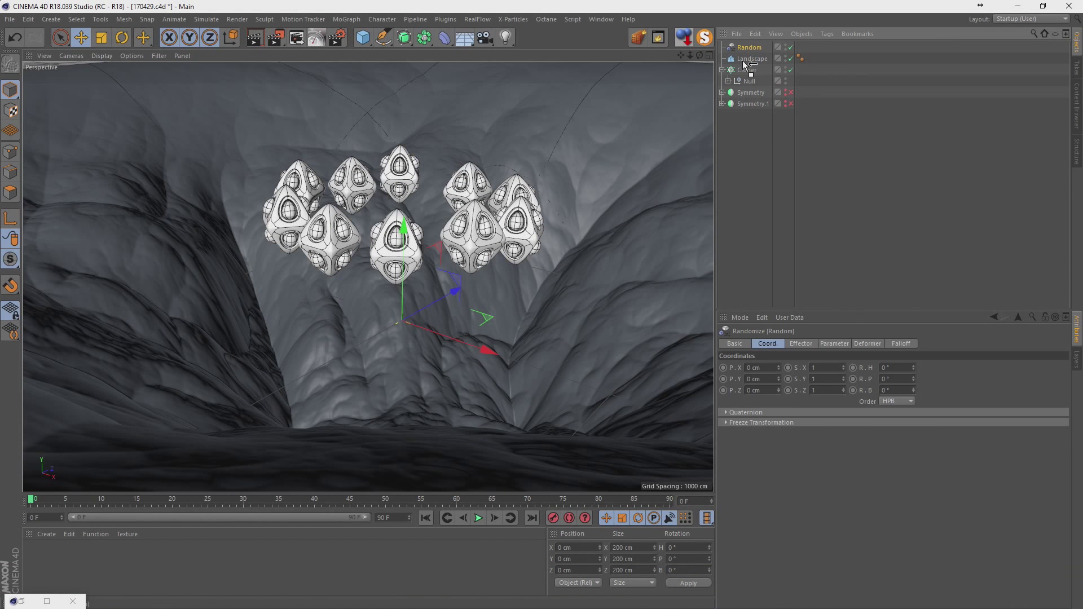
pyautogui.click(835, 344)
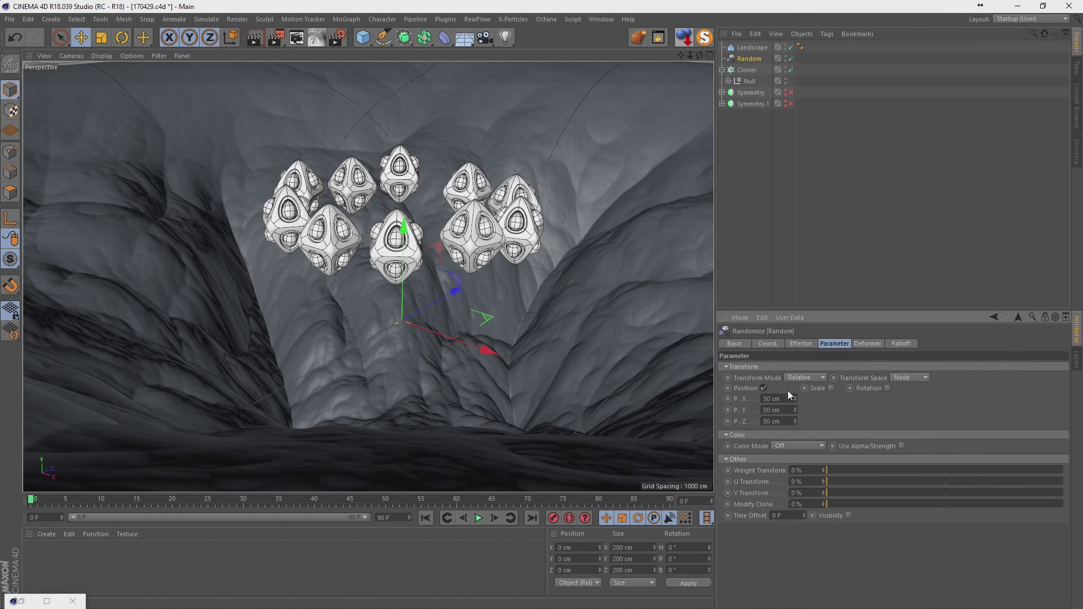
pyautogui.moveTo(796, 411)
pyautogui.mouseDown()
pyautogui.moveTo(824, 395)
pyautogui.moveTo(804, 432)
pyautogui.mouseUp()
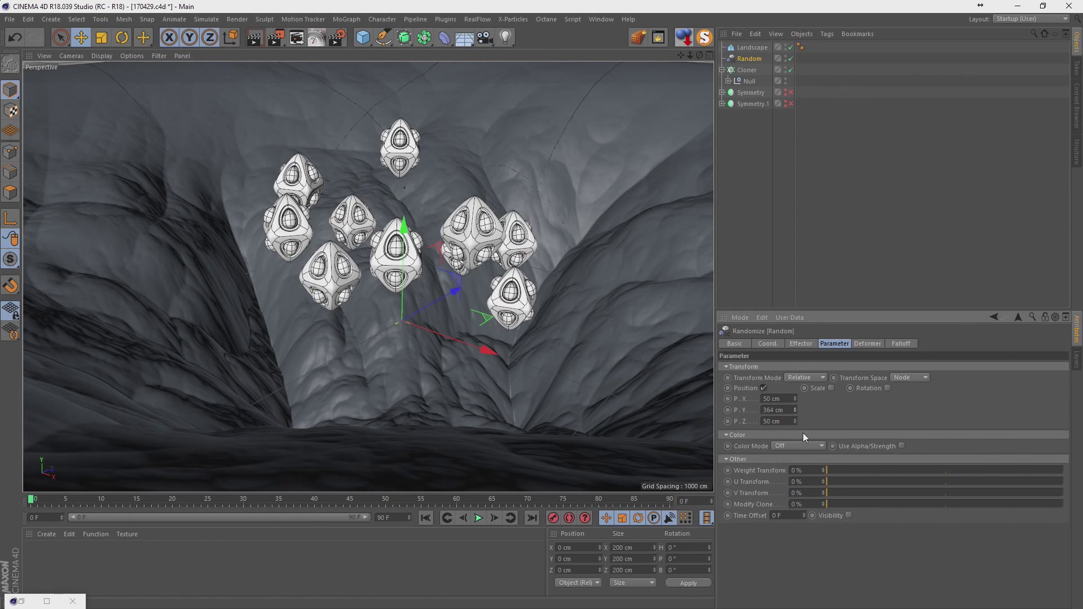
pyautogui.click(831, 388)
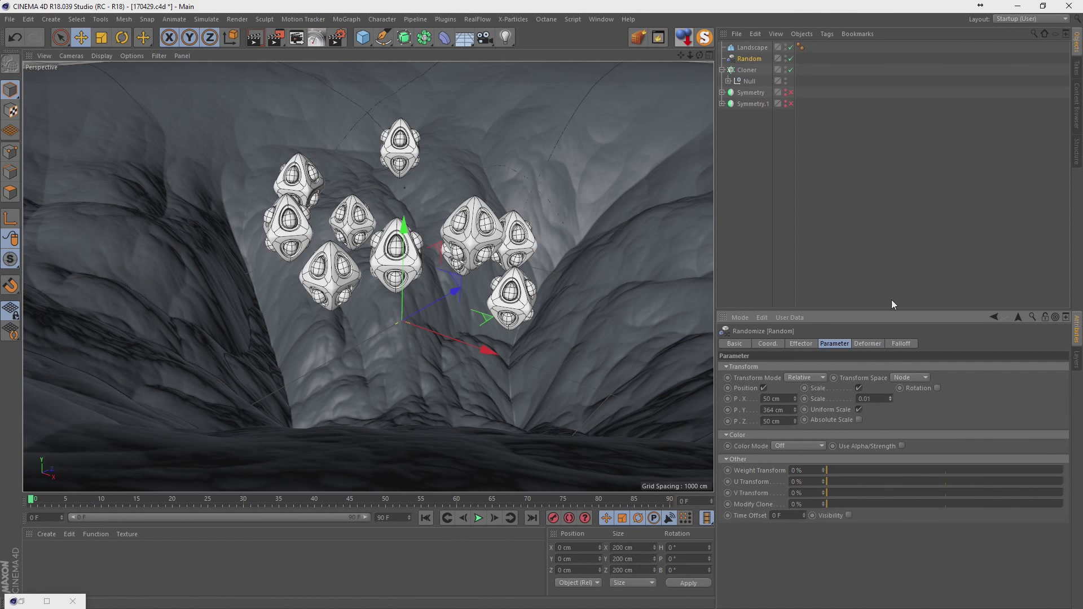
pyautogui.moveTo(890, 399)
pyautogui.mouseDown()
pyautogui.moveTo(890, 384)
pyautogui.moveTo(890, 397)
pyautogui.mouseUp()
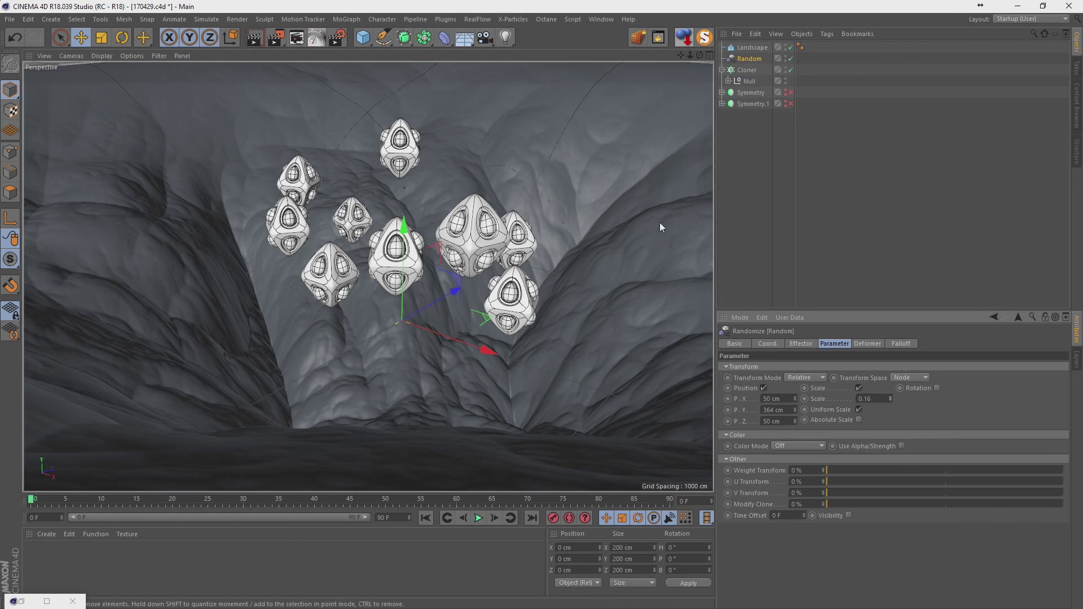
# Lift the whole cloner of shapes higher above the landscape
pyautogui.click(742, 69)
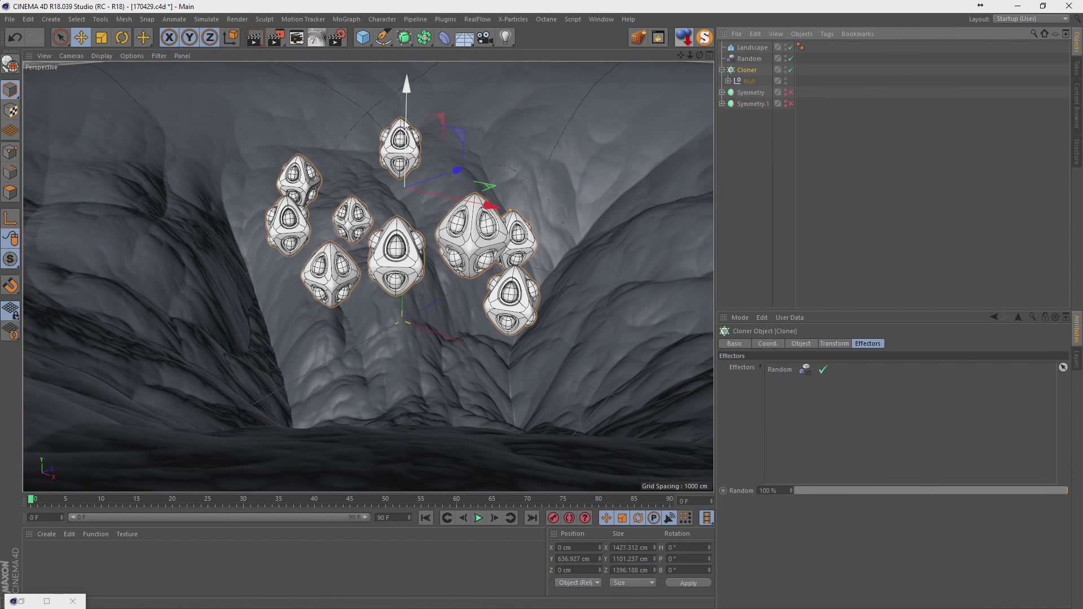
pyautogui.moveTo(407, 135); pyautogui.dragTo(407, 75)
pyautogui.keyDown('alt'); pyautogui.moveTo(410, 215); pyautogui.dragTo(371, 244); pyautogui.keyUp('alt')
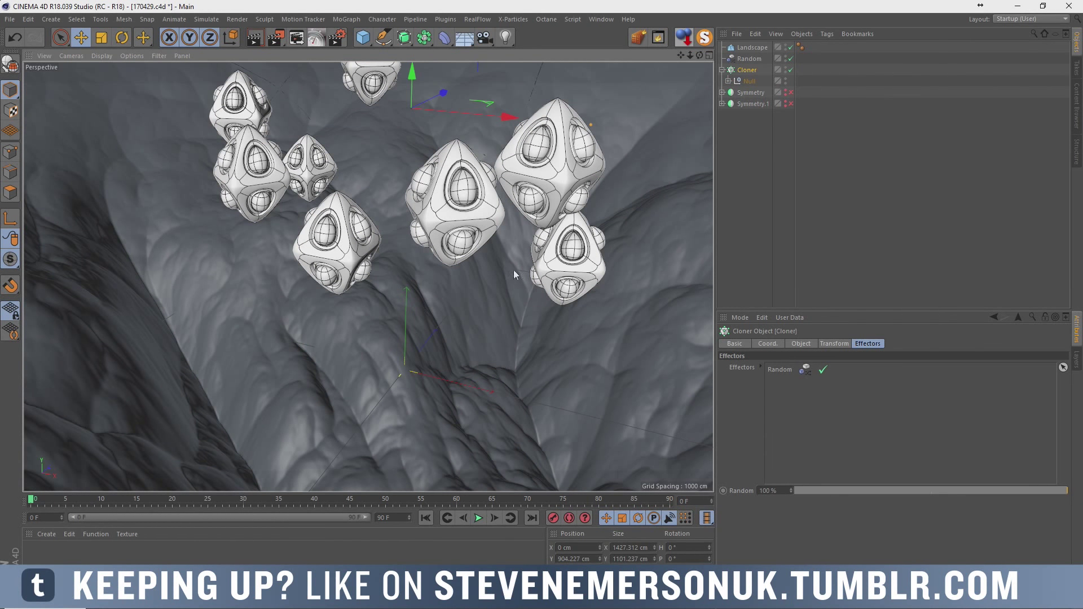
# Shift the landscape and set its X size to 6000 cm
pyautogui.click(491, 361)
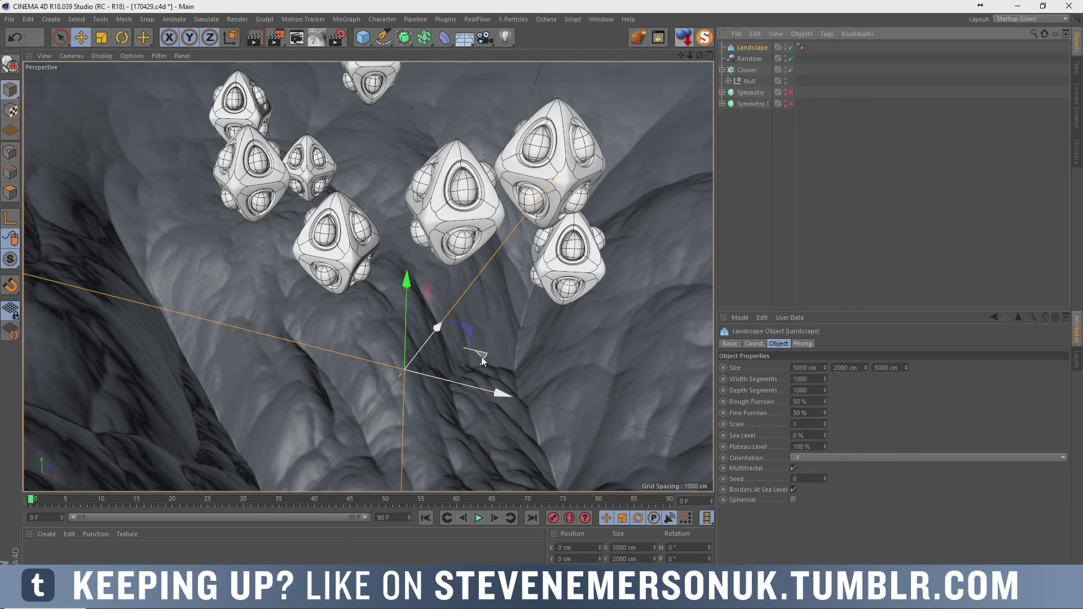
pyautogui.moveTo(482, 361)
pyautogui.mouseDown()
pyautogui.moveTo(435, 292)
pyautogui.moveTo(444, 322)
pyautogui.moveTo(435, 319)
pyautogui.moveTo(428, 377)
pyautogui.moveTo(435, 372)
pyautogui.mouseUp()
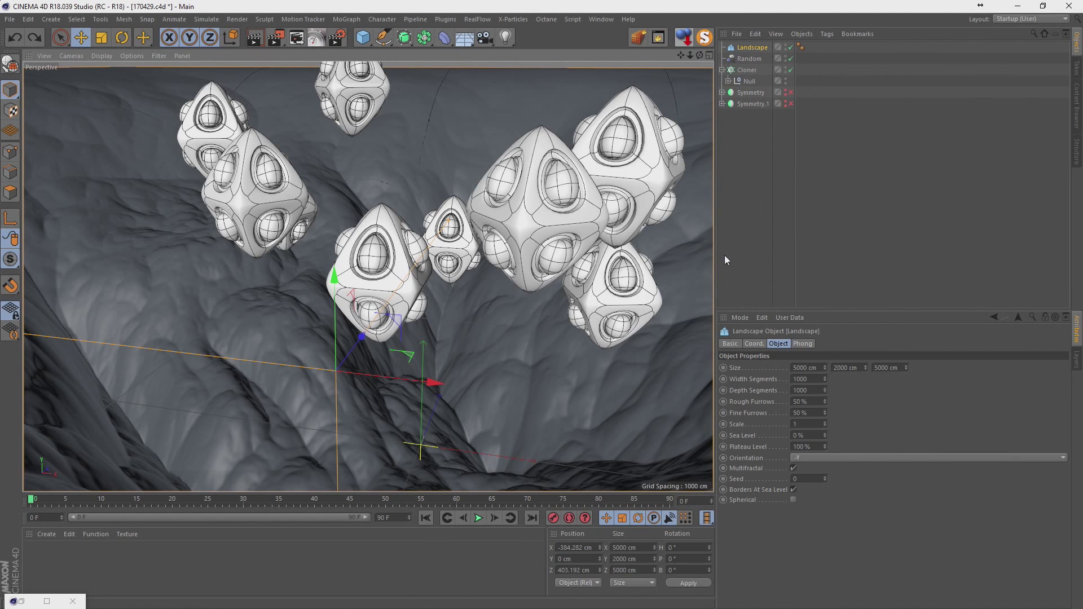
pyautogui.click(818, 368)
pyautogui.write('6000')
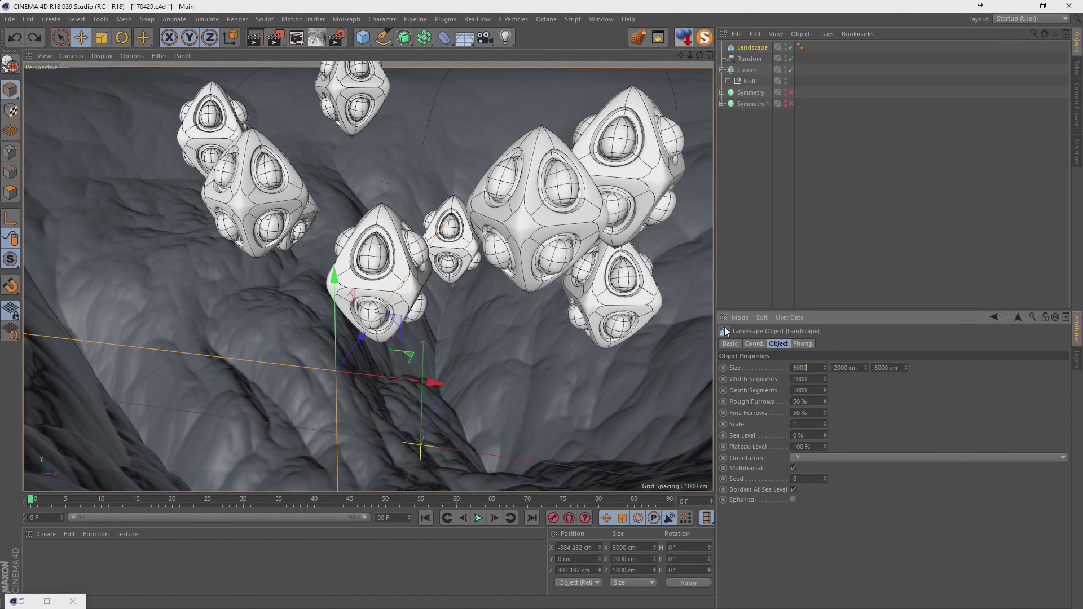
pyautogui.press('Tab')
pyautogui.press('Tab')
pyautogui.write('600')
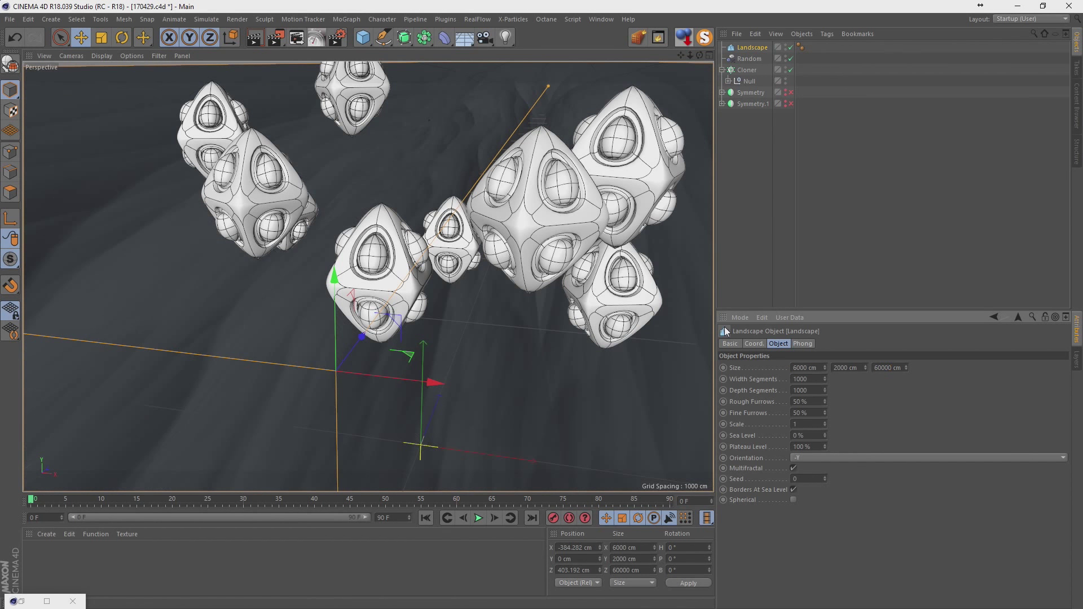
# Set the landscape Z size to 6000 cm, slide it beneath the clones, and open Render Settings
pyautogui.click(894, 367)
pyautogui.write('60')
pyautogui.press('Return')
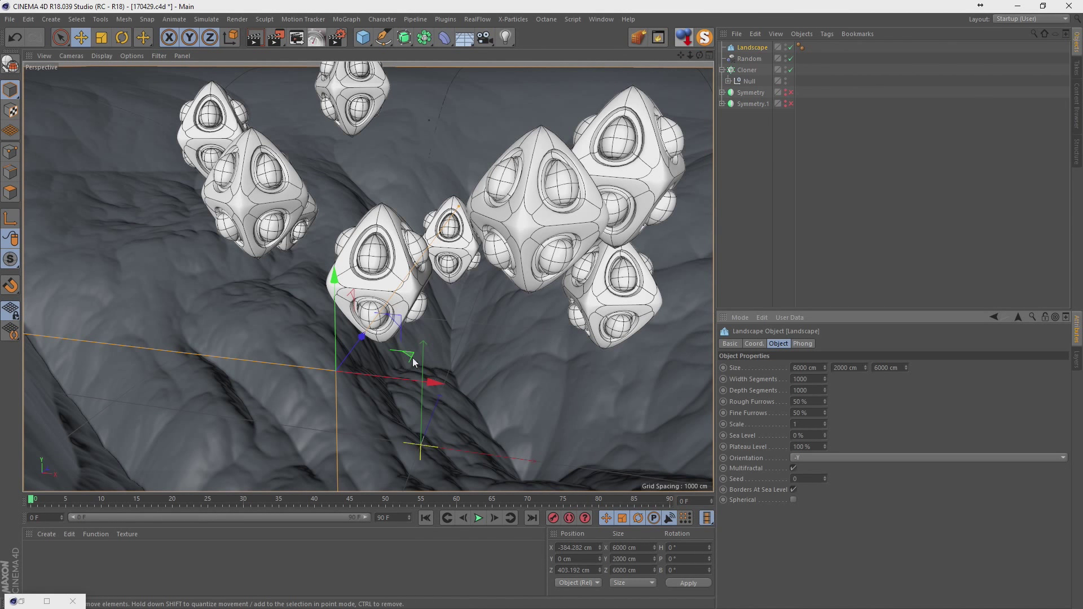
pyautogui.moveTo(414, 362); pyautogui.dragTo(393, 308)
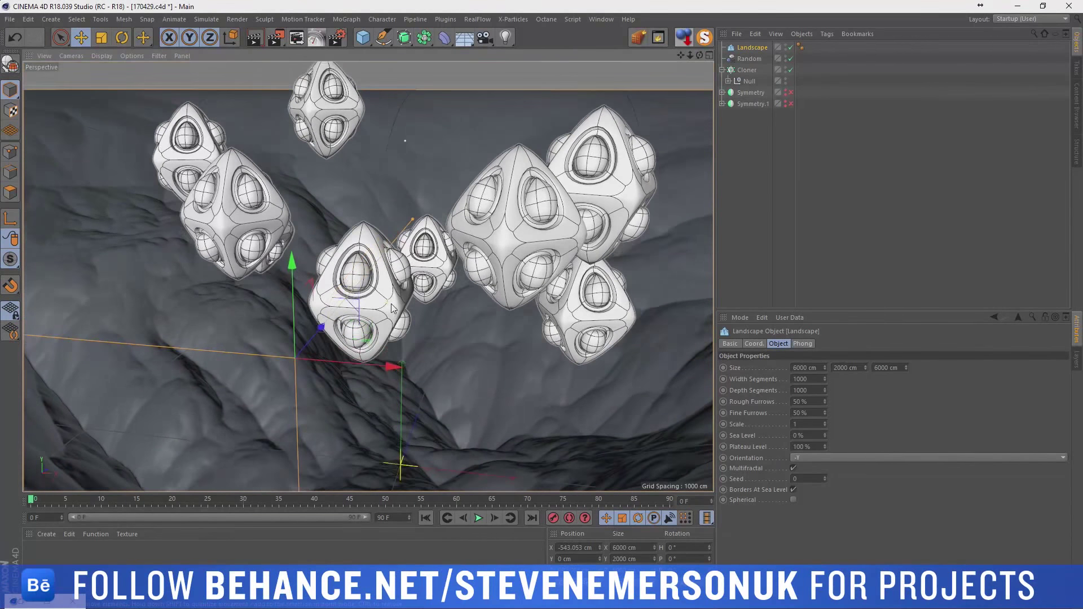
pyautogui.click(296, 37)
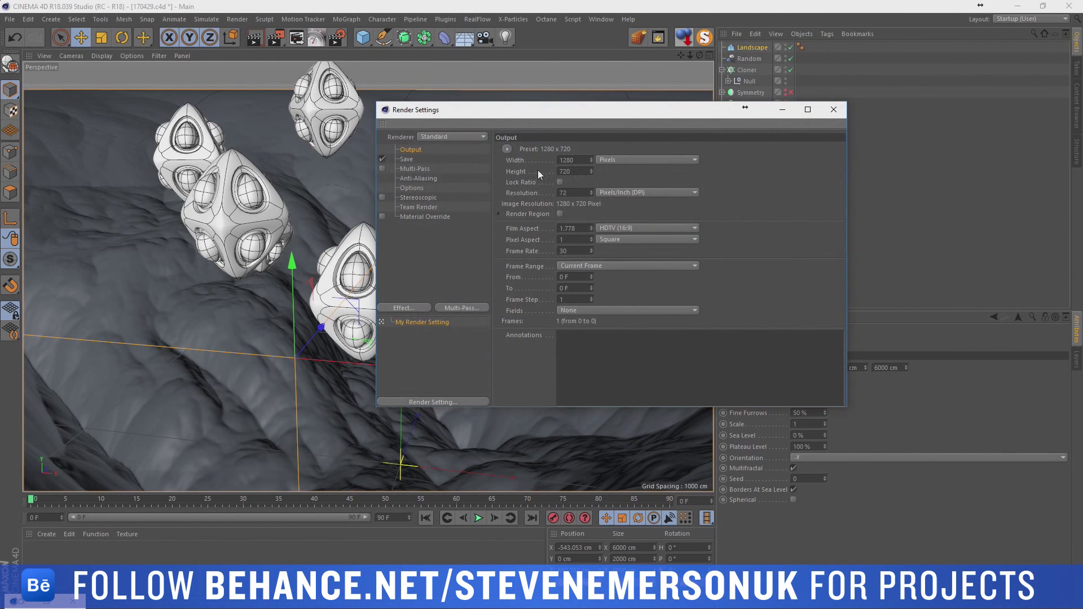
# Switch the renderer to Octane Renderer with a 1920 × 1920 pixel output
pyautogui.click(466, 139)
pyautogui.click(448, 204)
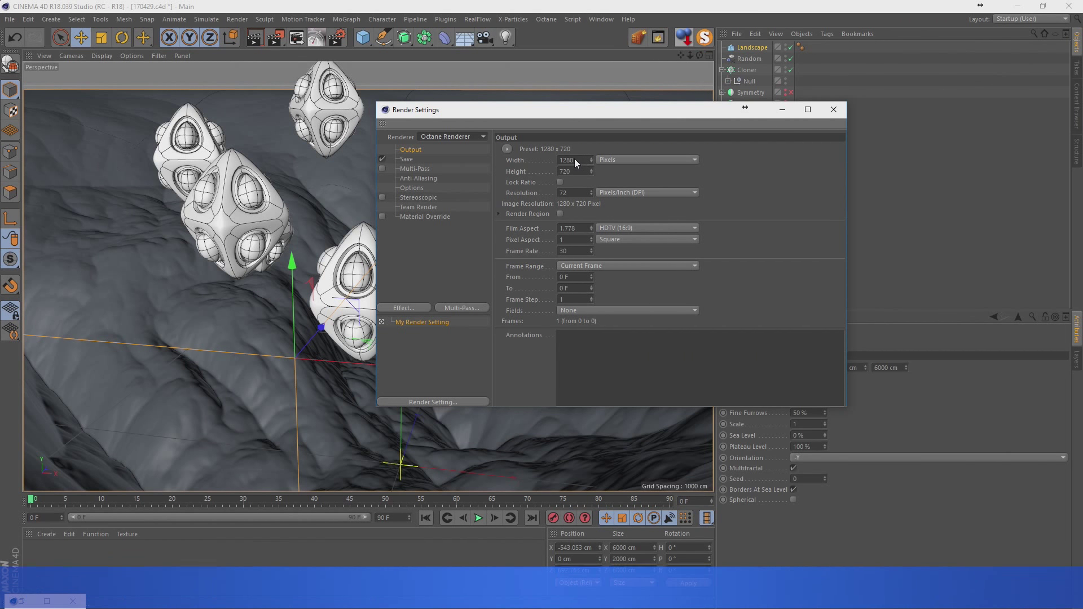
pyautogui.click(568, 161)
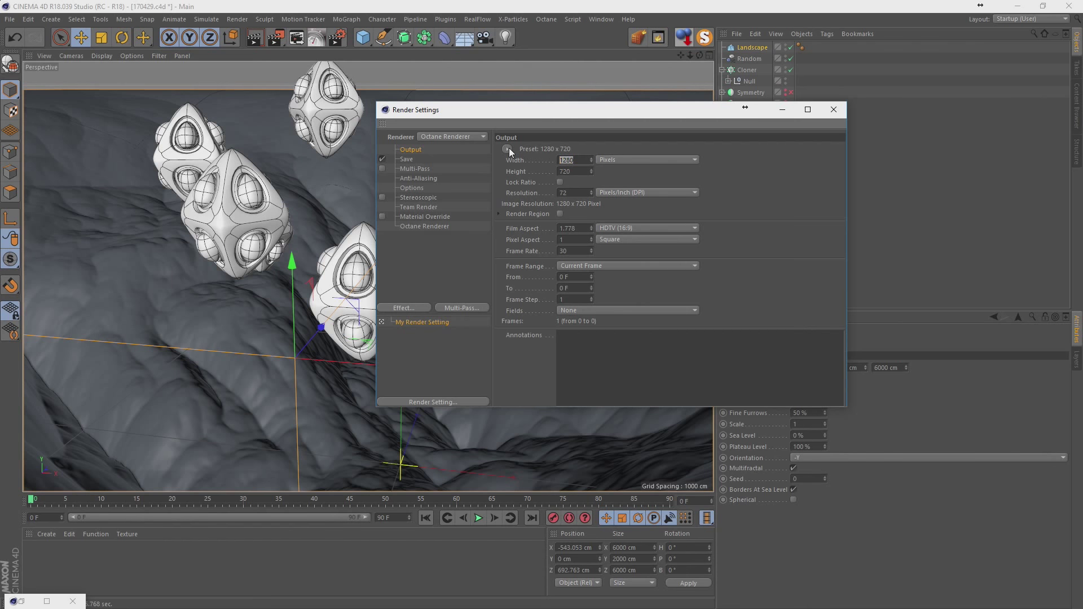
pyautogui.write('1920')
pyautogui.press('Tab')
pyautogui.write('1920')
pyautogui.press('Return')
pyautogui.press('Tab')
# Set output resolution to 30 DPI and bring up the viewport's View configuration
pyautogui.write('30')
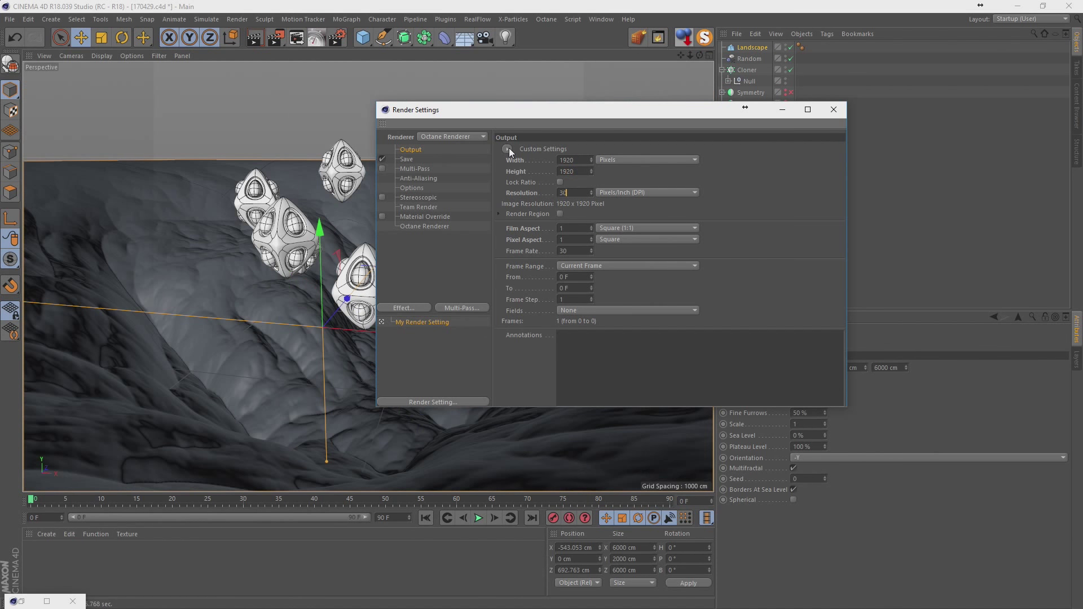
pyautogui.click(834, 109)
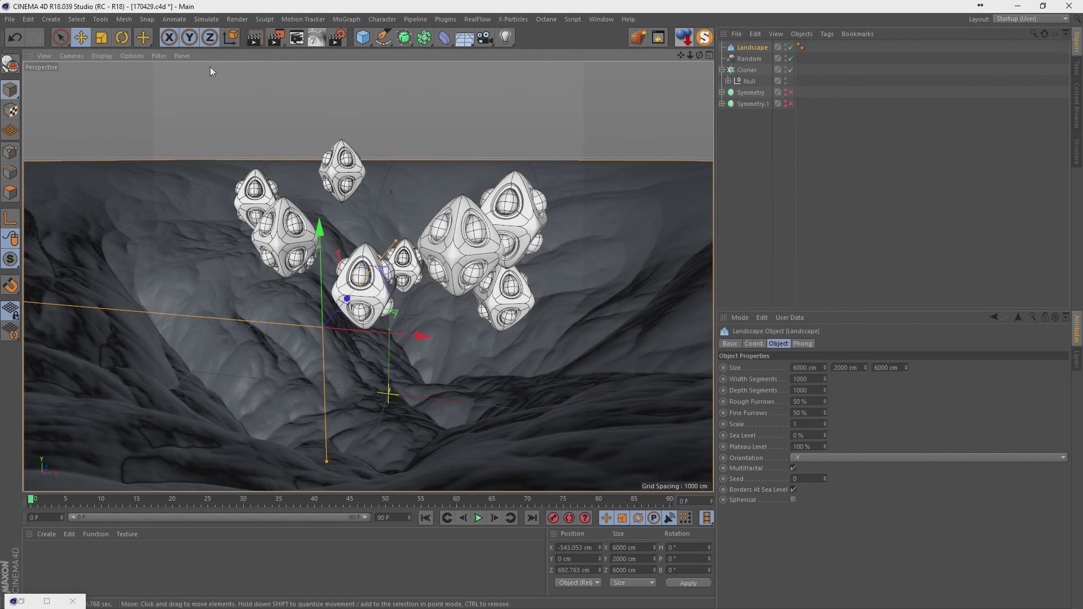
pyautogui.click(132, 55)
pyautogui.click(146, 318)
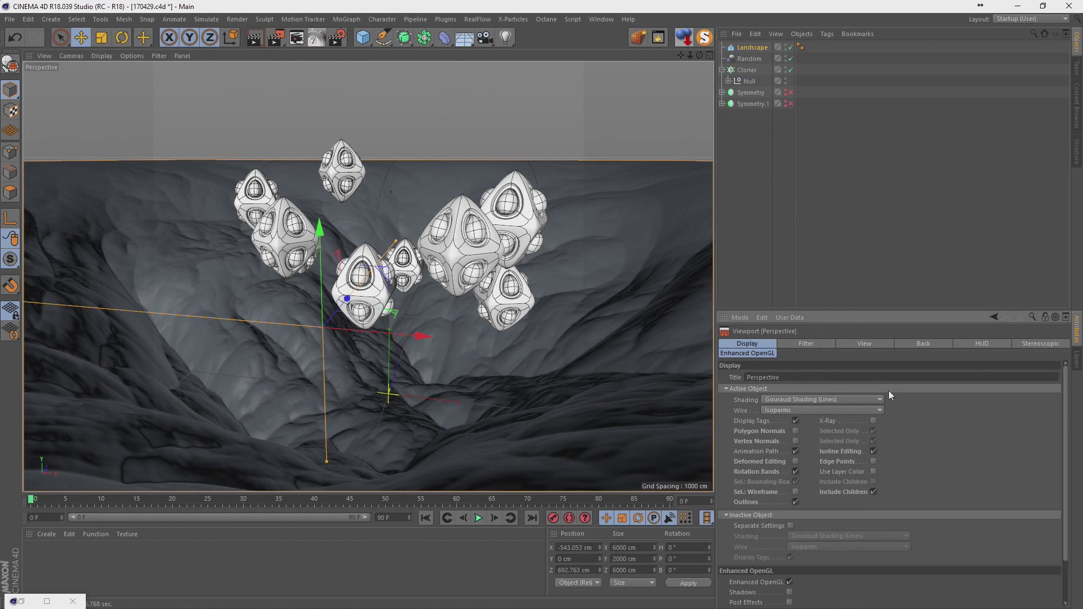
pyautogui.click(861, 344)
# Set the viewport border colour to red at 56% opacity
pyautogui.click(928, 462)
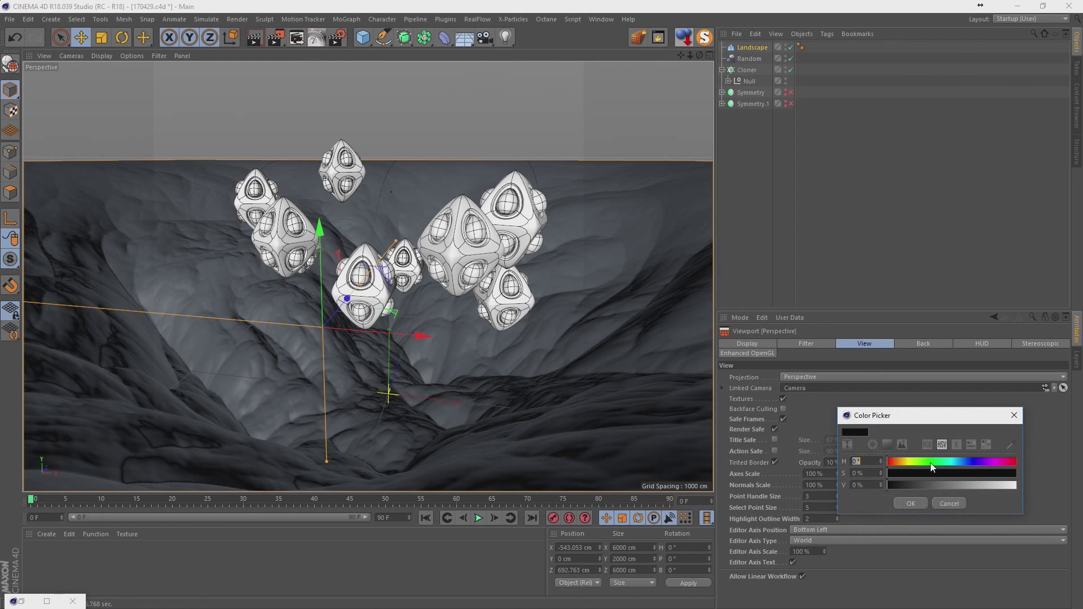
pyautogui.press('Tab')
pyautogui.write('100')
pyautogui.press('Return')
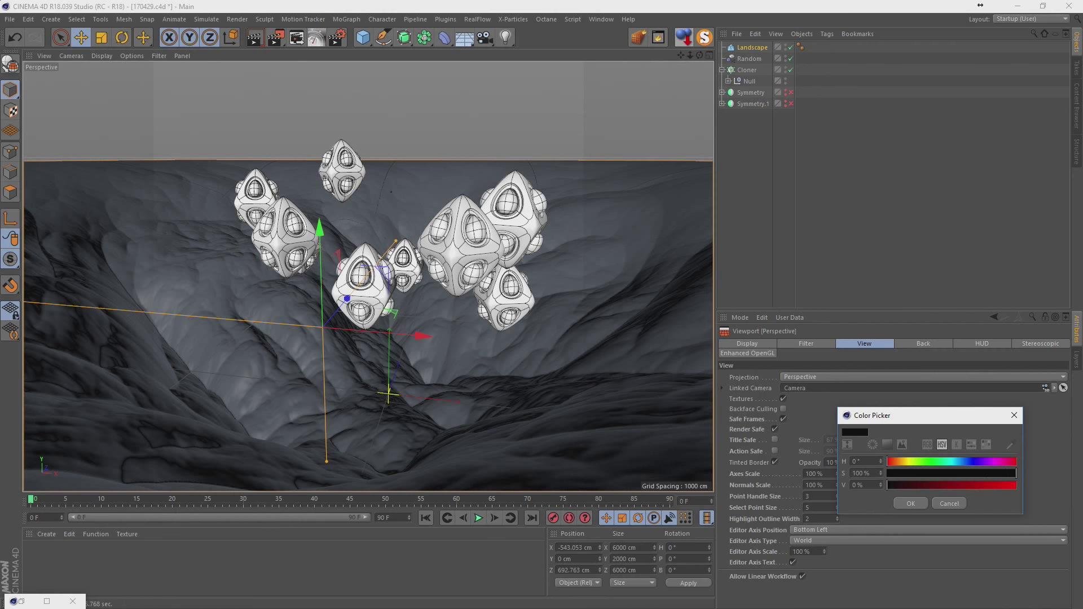
pyautogui.click(1009, 489)
pyautogui.click(897, 498)
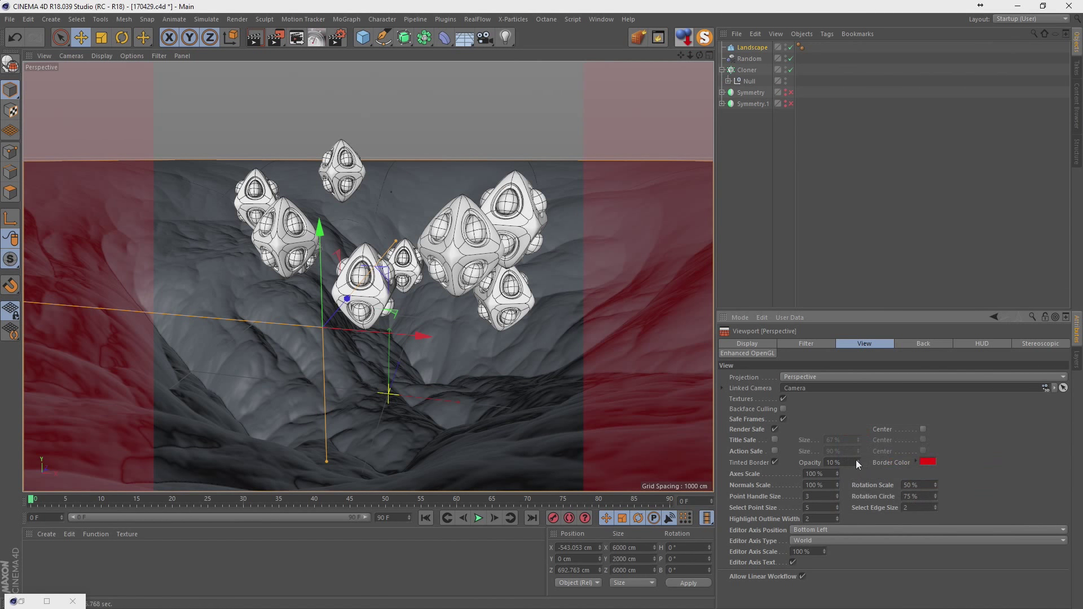
pyautogui.moveTo(859, 462); pyautogui.dragTo(859, 455)
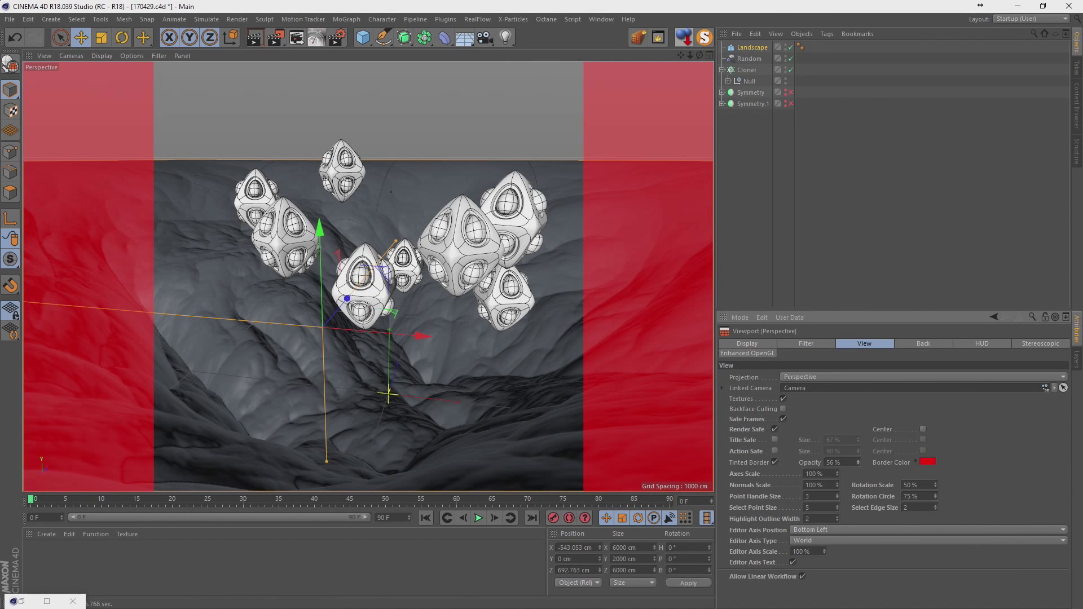
pyautogui.moveTo(511, 258)
pyautogui.keyDown('alt'); pyautogui.mouseDown()
pyautogui.moveTo(524, 278)
pyautogui.moveTo(537, 247)
pyautogui.moveTo(591, 223)
pyautogui.moveTo(552, 255)
pyautogui.moveTo(564, 246)
pyautogui.mouseUp(); pyautogui.keyUp('alt')
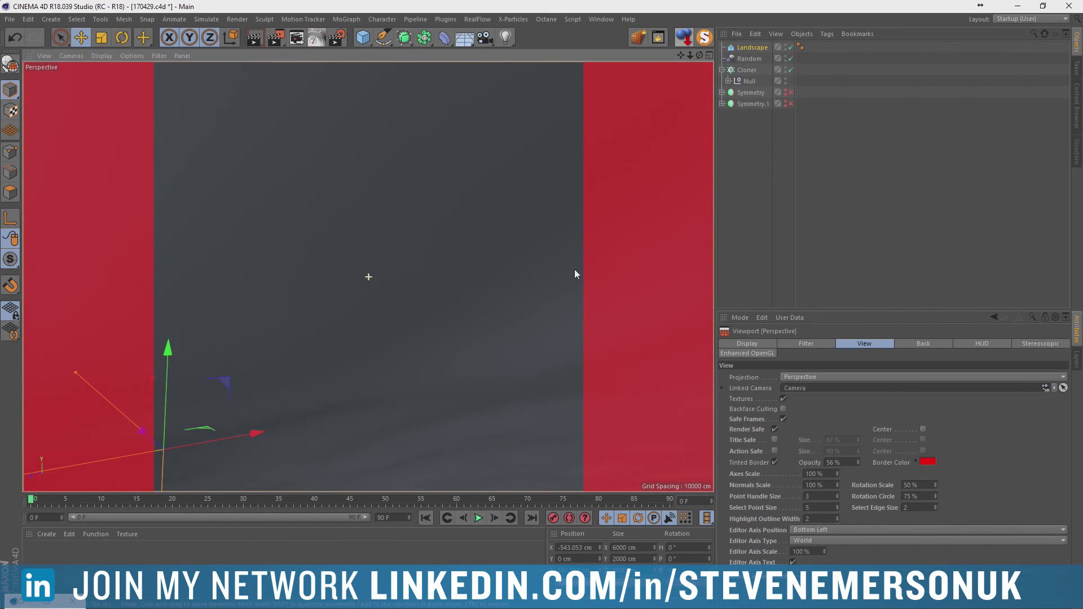
pyautogui.moveTo(380, 263)
pyautogui.keyDown('alt'); pyautogui.mouseDown()
pyautogui.moveTo(294, 234)
pyautogui.moveTo(360, 211)
pyautogui.moveTo(376, 185)
pyautogui.moveTo(347, 184)
pyautogui.mouseUp(); pyautogui.keyUp('alt')
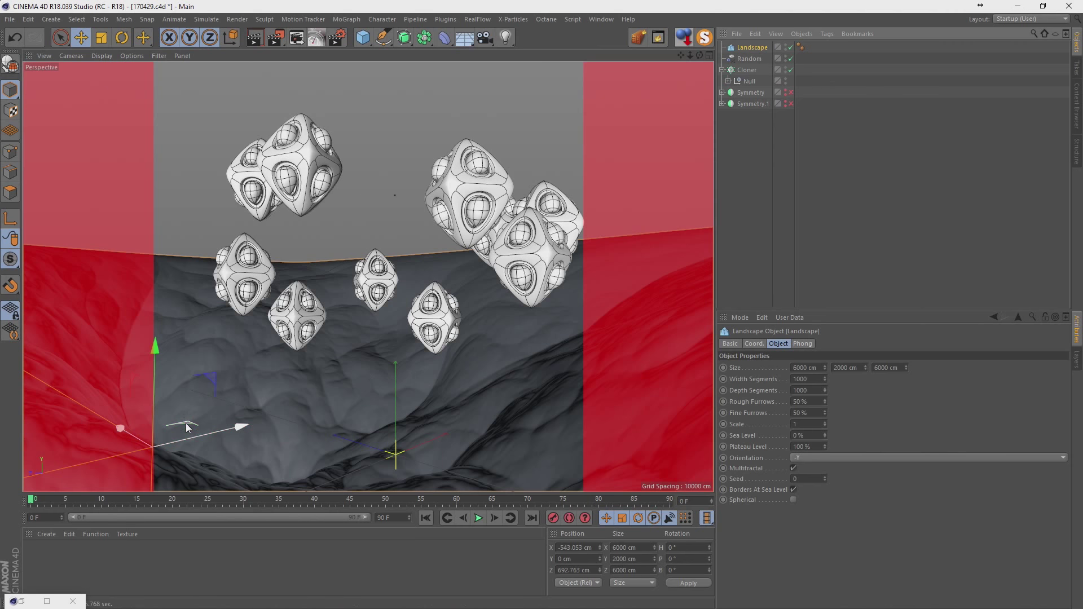
# Tilt the landscape 12° in pitch and raise it to 528 cm
pyautogui.moveTo(183, 429); pyautogui.dragTo(237, 426)
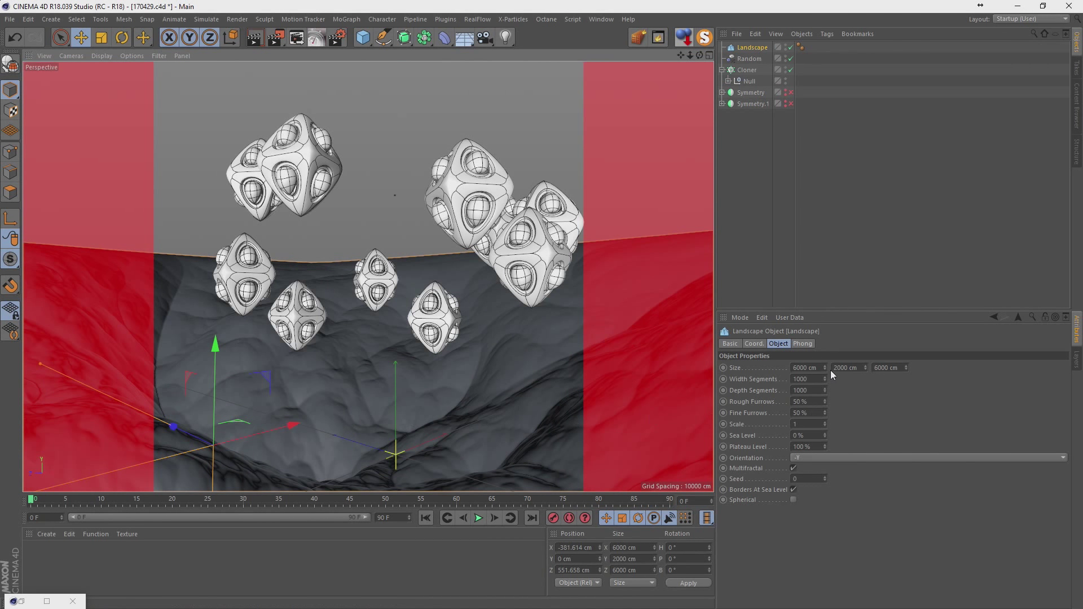
pyautogui.click(755, 343)
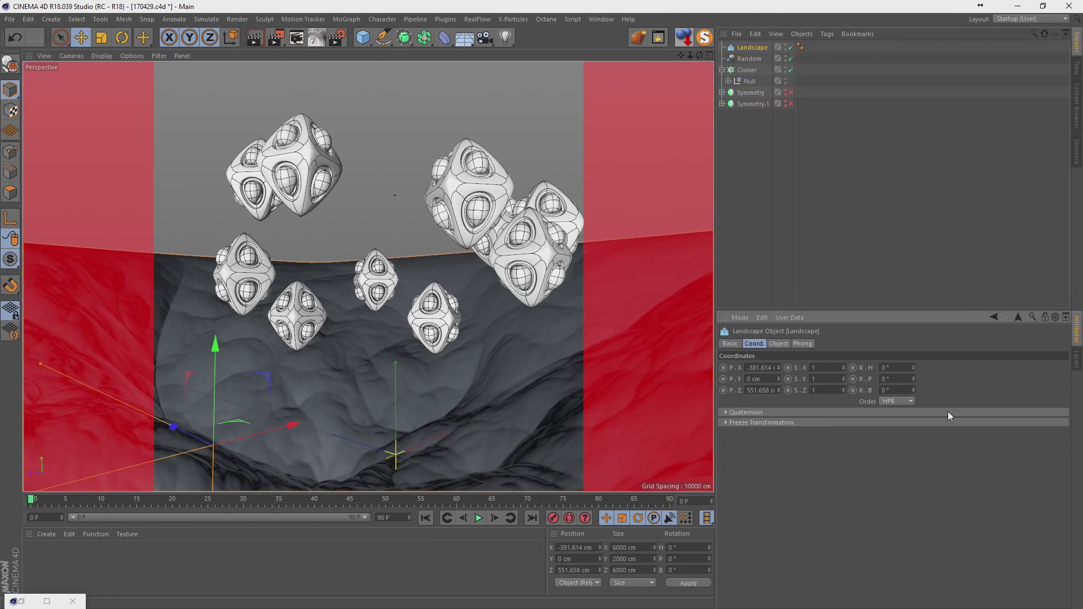
pyautogui.moveTo(914, 379)
pyautogui.mouseDown()
pyautogui.moveTo(913, 366)
pyautogui.moveTo(914, 395)
pyautogui.mouseUp()
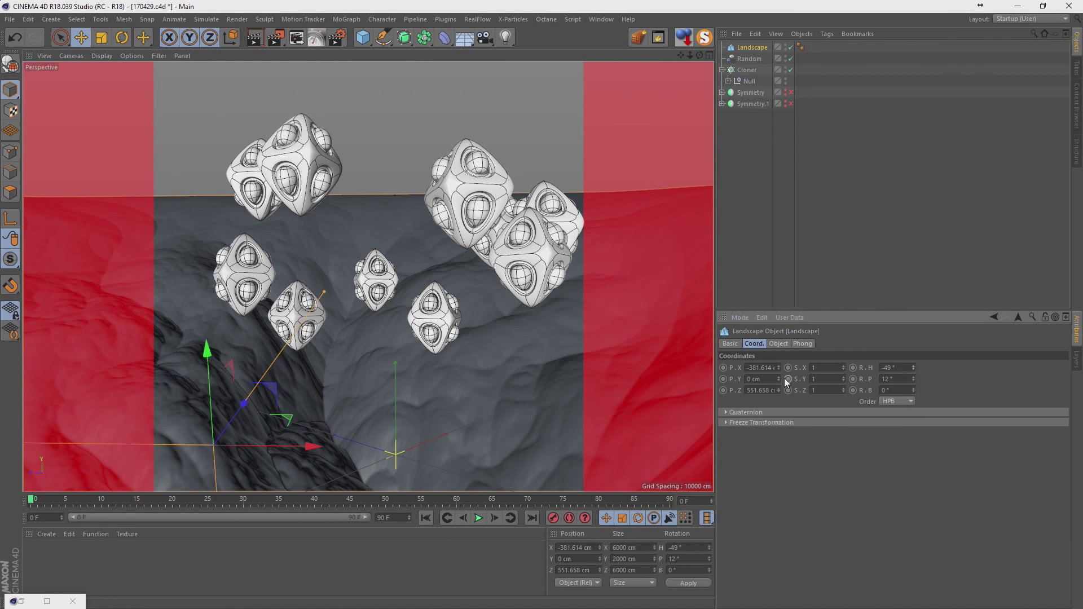
pyautogui.moveTo(779, 379); pyautogui.dragTo(775, 214)
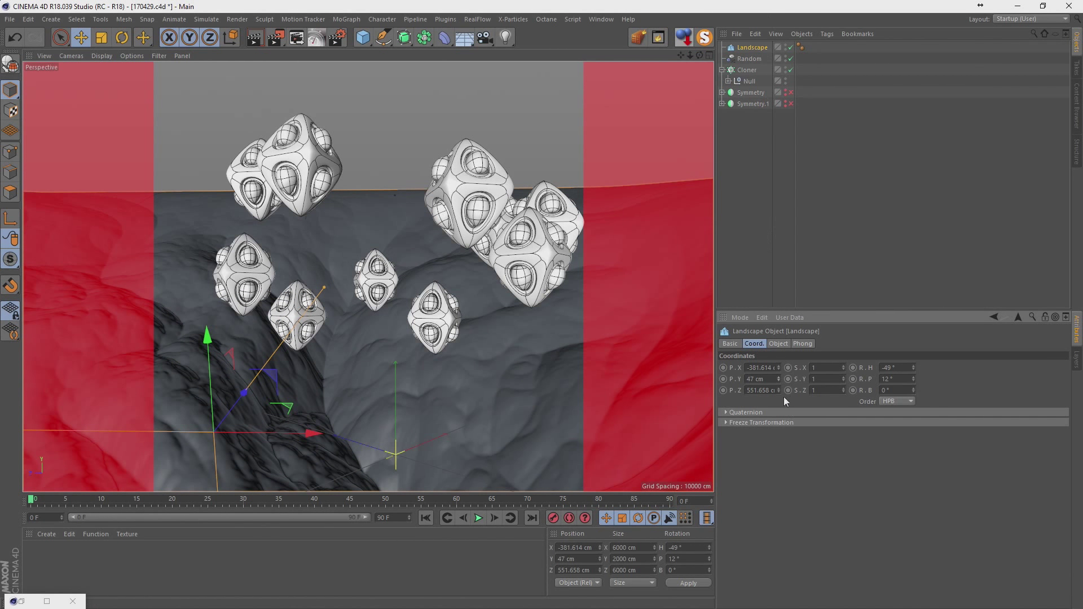
pyautogui.moveTo(779, 378); pyautogui.dragTo(778, 254)
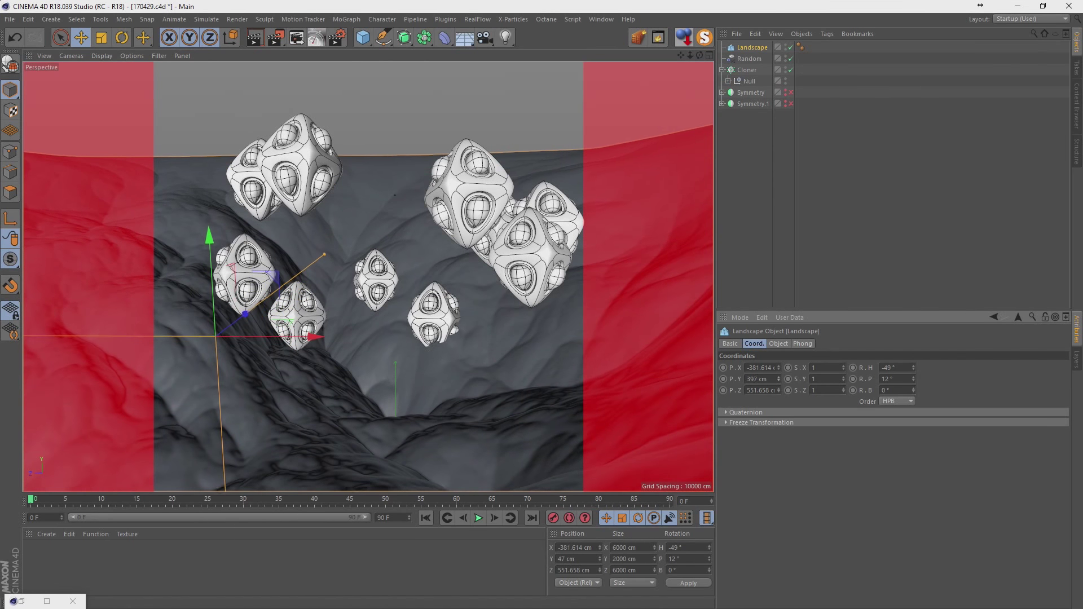
pyautogui.moveTo(778, 379); pyautogui.dragTo(781, 382)
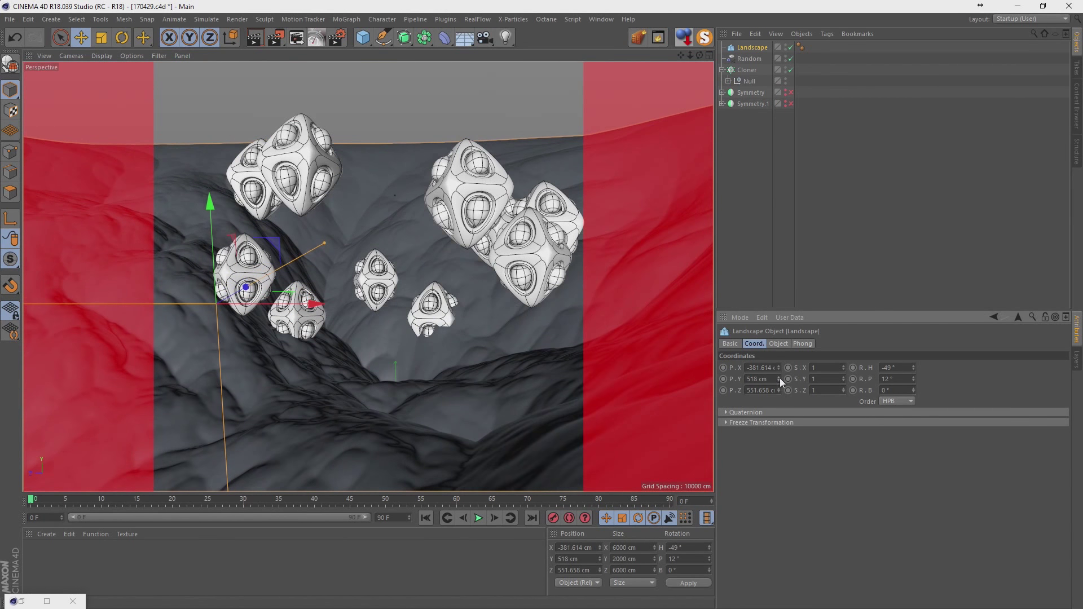
pyautogui.moveTo(779, 380)
pyautogui.mouseDown()
pyautogui.moveTo(779, 362)
pyautogui.moveTo(778, 395)
pyautogui.mouseUp()
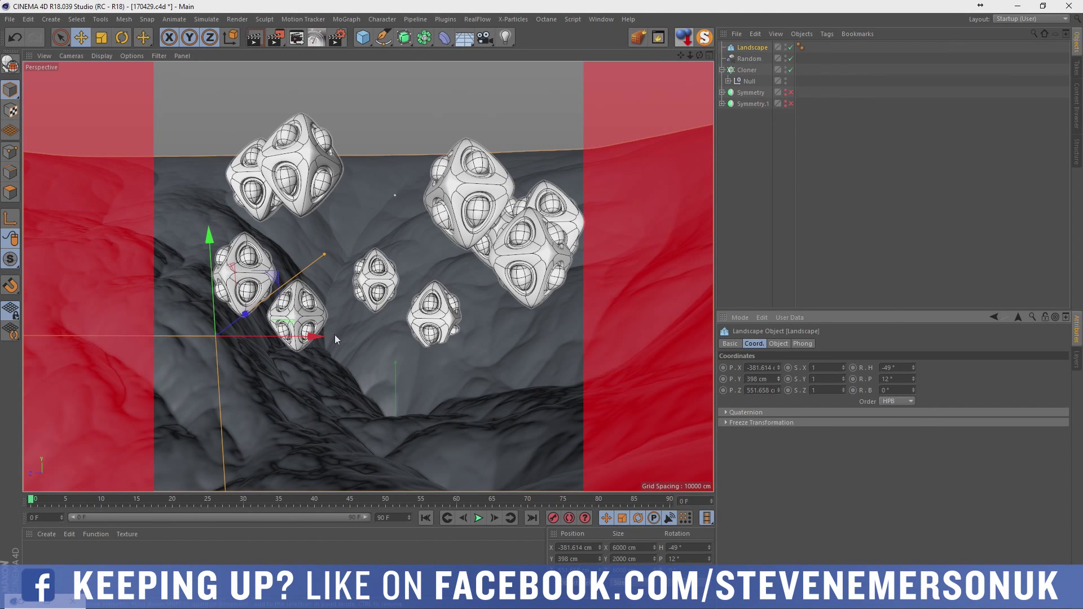
# Shift the landscape slightly right and lower, then switch to the OctaneRender layout
pyautogui.moveTo(294, 325)
pyautogui.mouseDown()
pyautogui.moveTo(364, 315)
pyautogui.moveTo(350, 303)
pyautogui.mouseUp()
pyautogui.moveTo(280, 220); pyautogui.dragTo(286, 251)
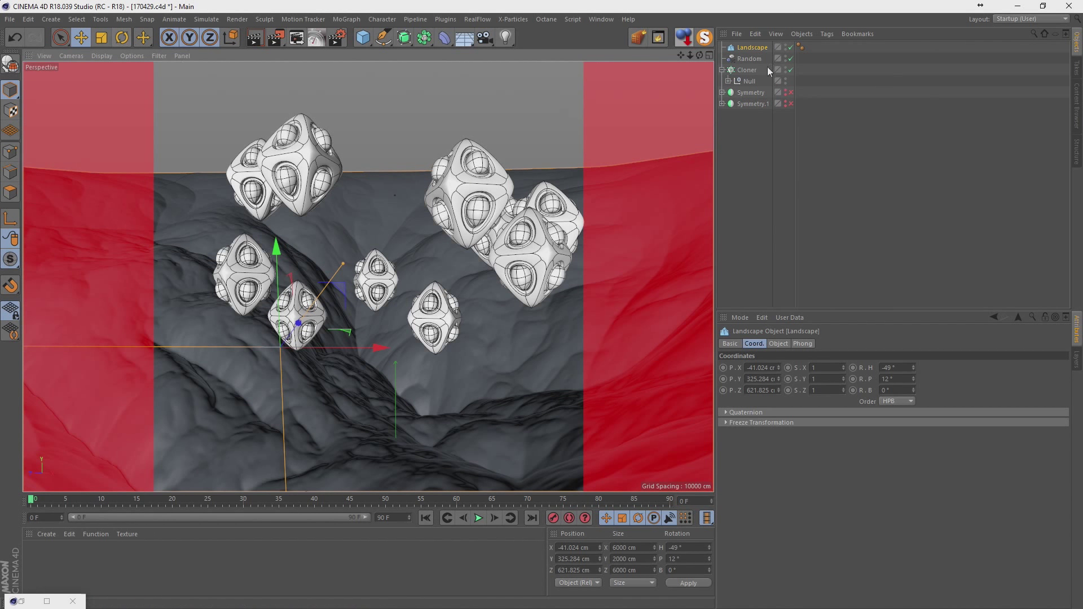
pyautogui.click(1033, 22)
pyautogui.click(1024, 81)
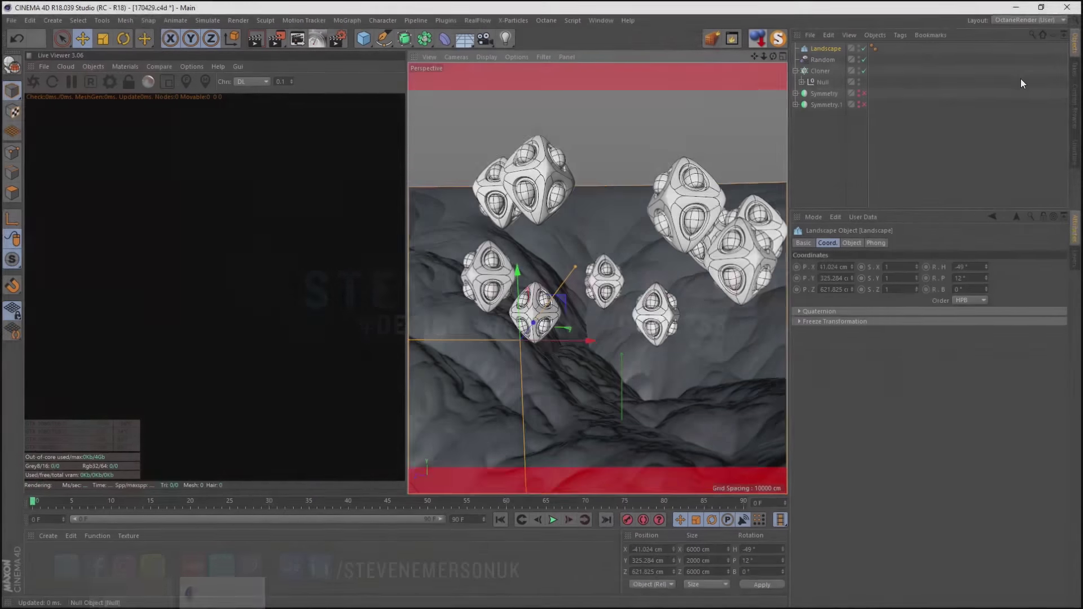
# Add an Octane HDRI environment sky and browse for its image texture
pyautogui.click(91, 65)
pyautogui.click(86, 107)
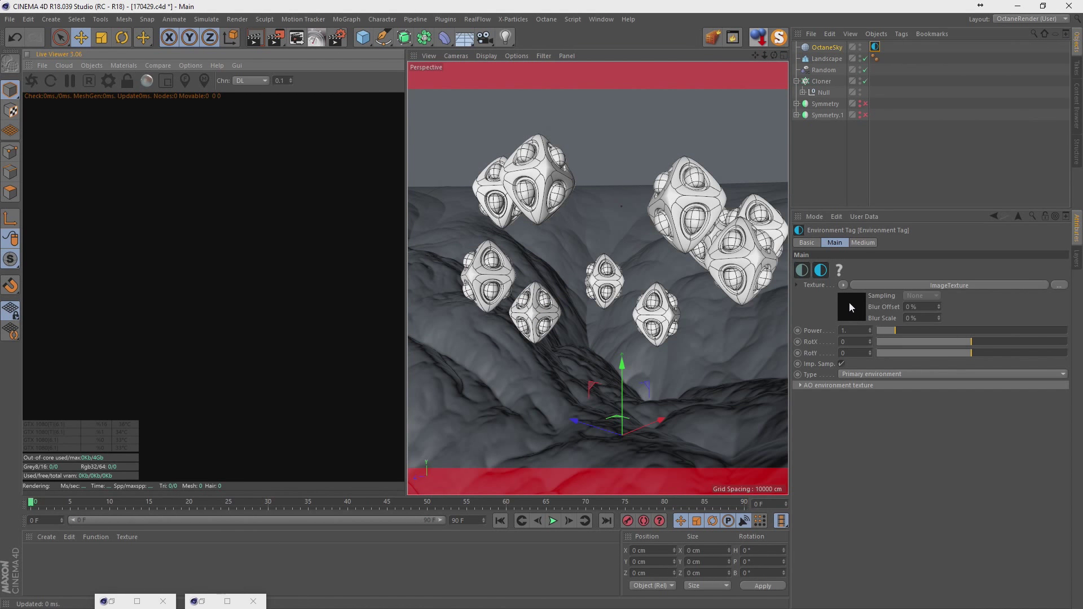
pyautogui.click(851, 307)
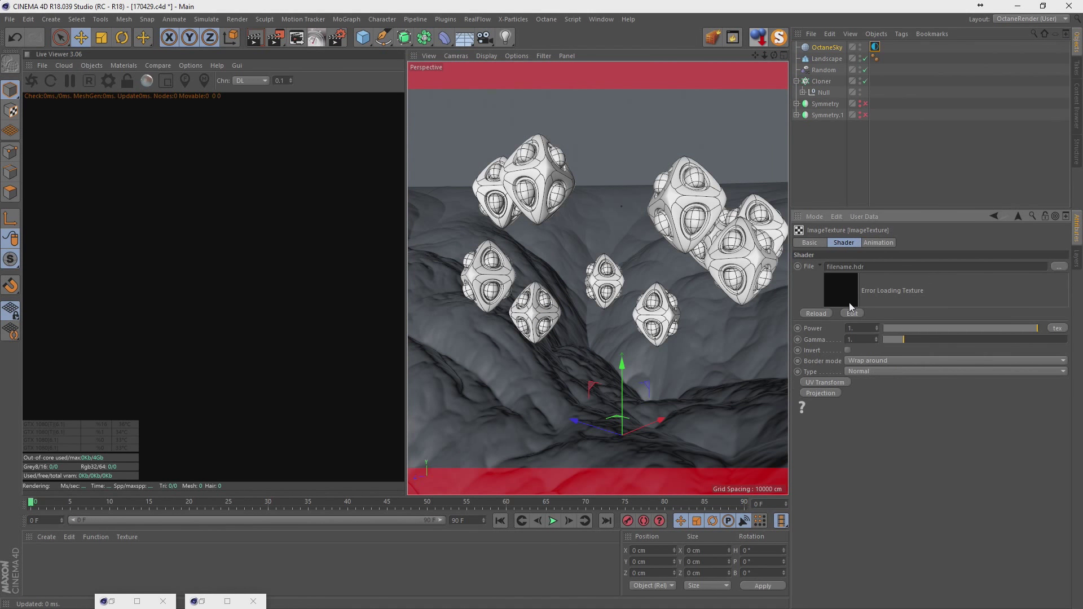
pyautogui.click(851, 283)
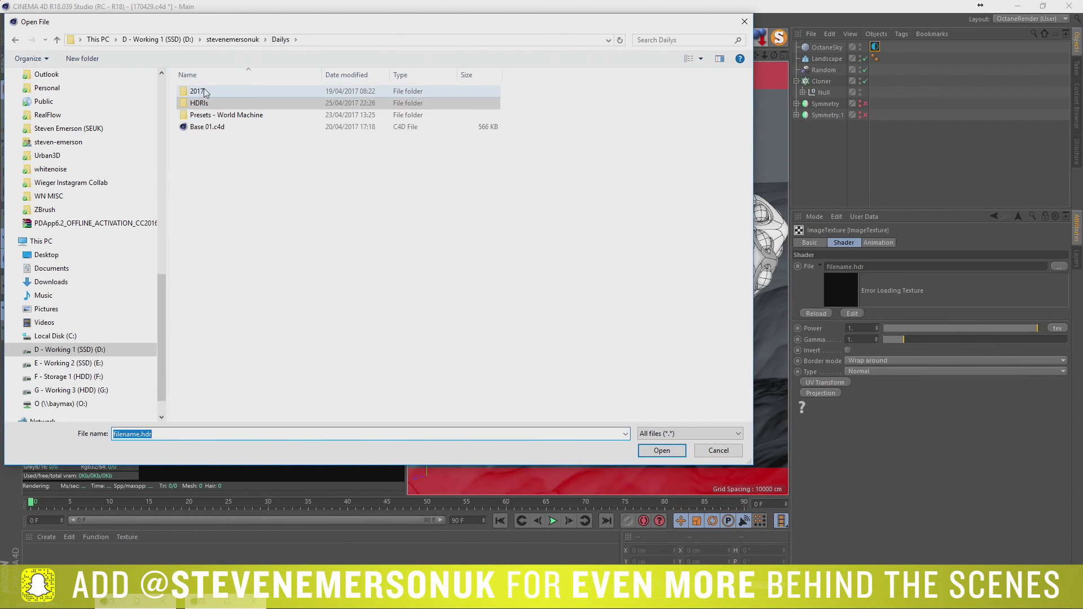
# Load Sky_25.hdr from the HDRIs folder, accepting the copy-to-project prompt
pyautogui.doubleClick(204, 92)
pyautogui.doubleClick(204, 104)
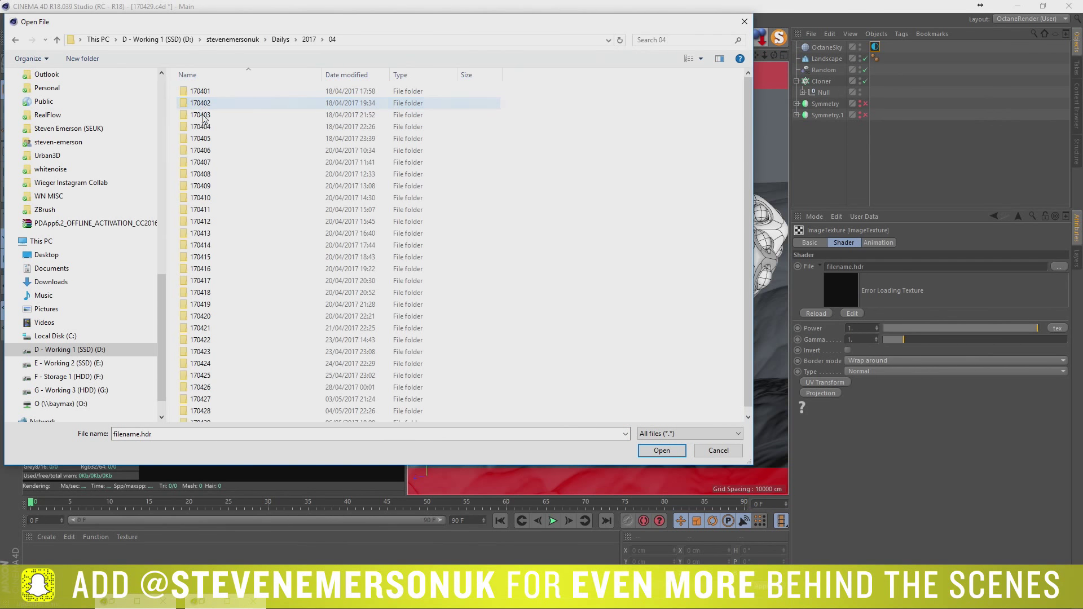
pyautogui.doubleClick(212, 200)
pyautogui.doubleClick(283, 112)
pyautogui.click(343, 115)
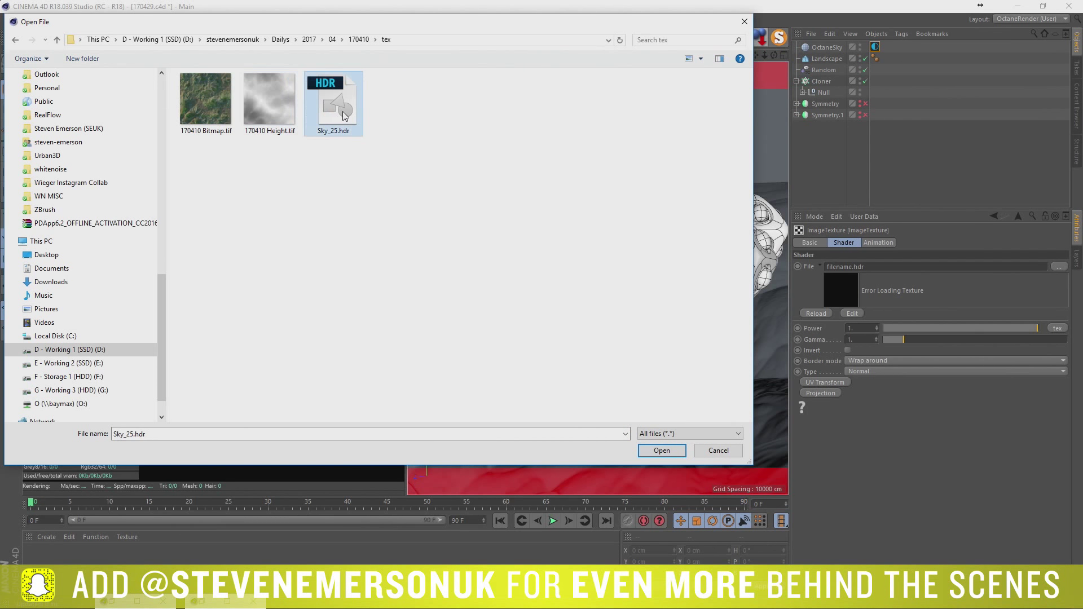
pyautogui.press('BackSpace')
pyautogui.press('BackSpace')
pyautogui.press('BackSpace')
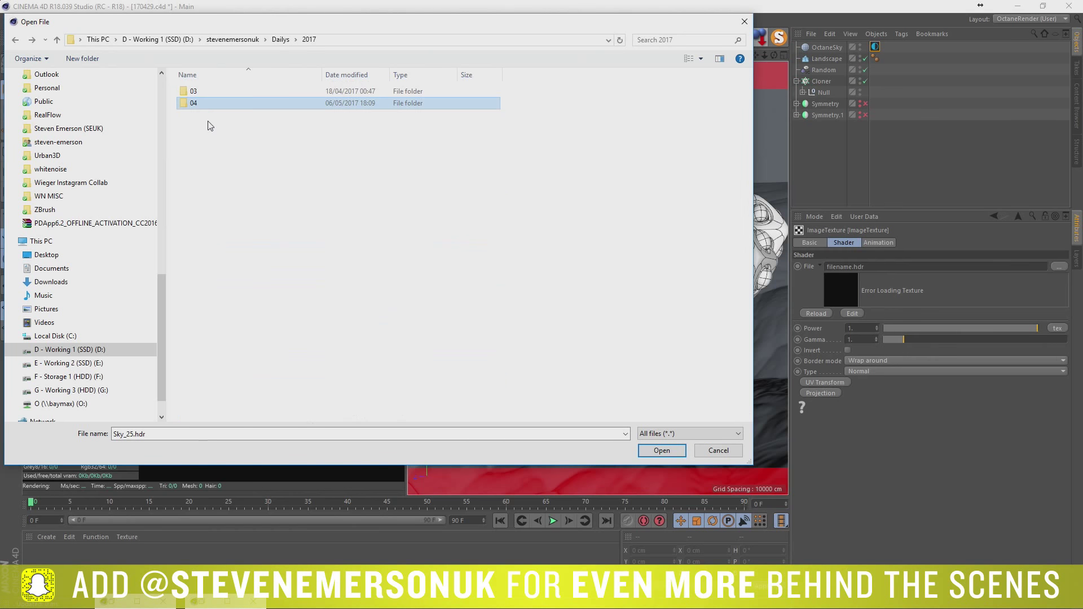
pyautogui.press('BackSpace')
pyautogui.press('Down')
pyautogui.press('Return')
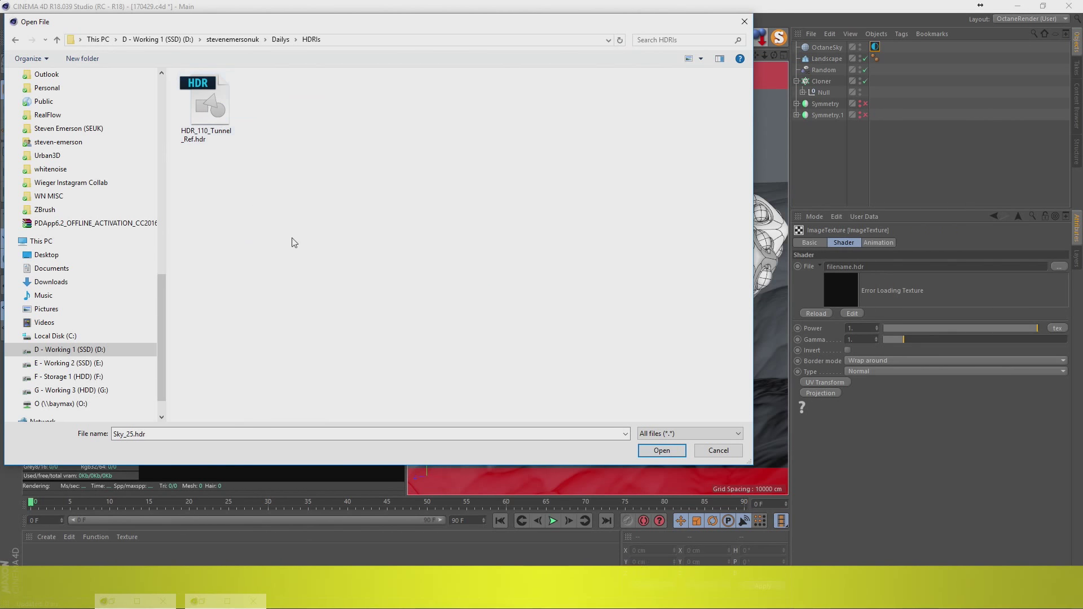
pyautogui.doubleClick(287, 113)
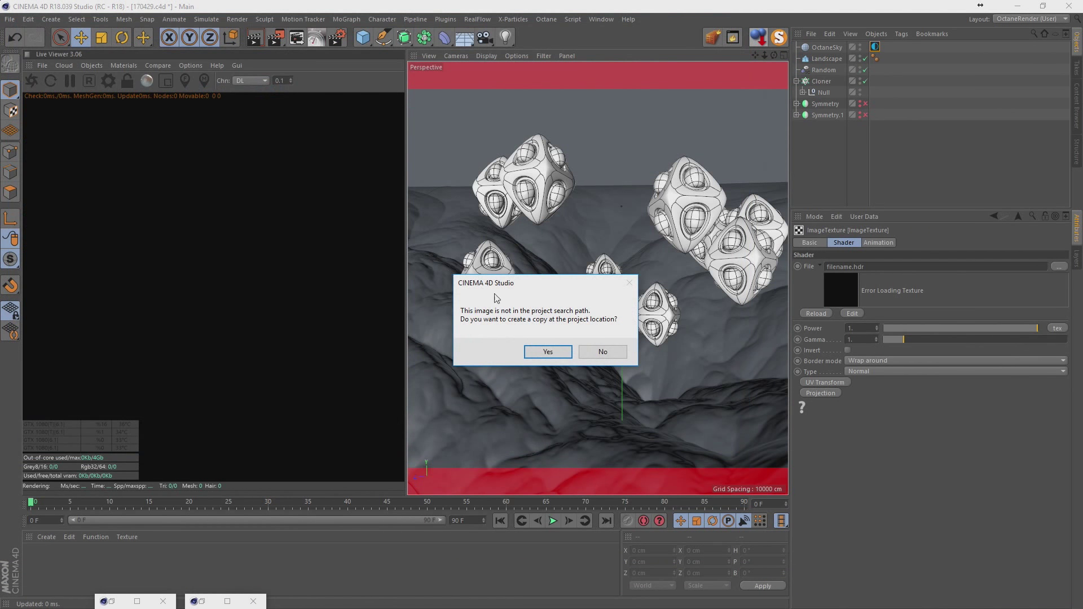
pyautogui.click(602, 354)
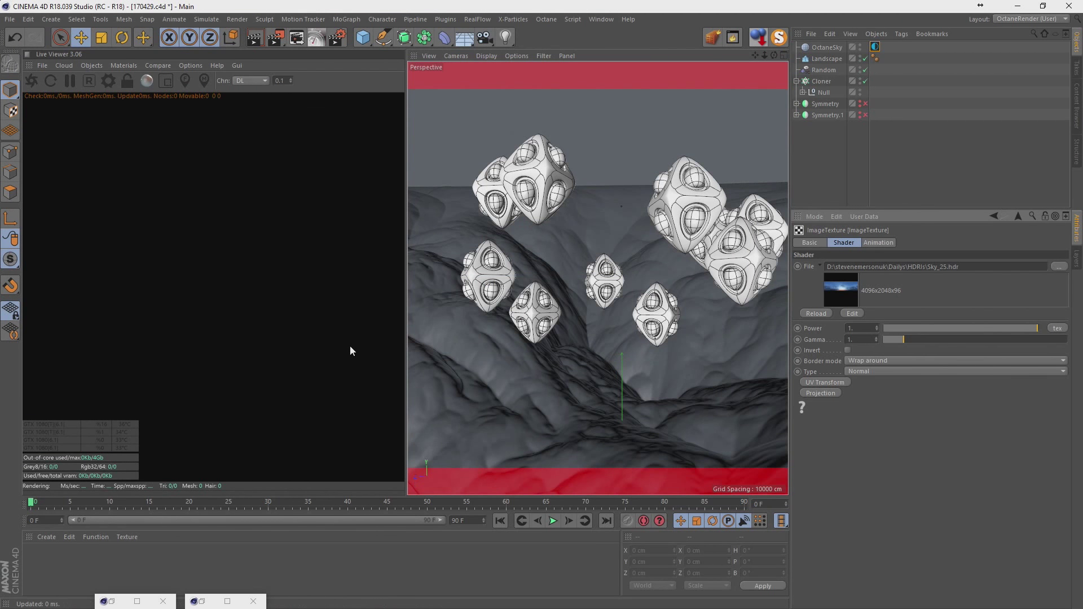
# Start the Octane live render and rotate the HDRI sky in RotX and RotY
pyautogui.click(36, 79)
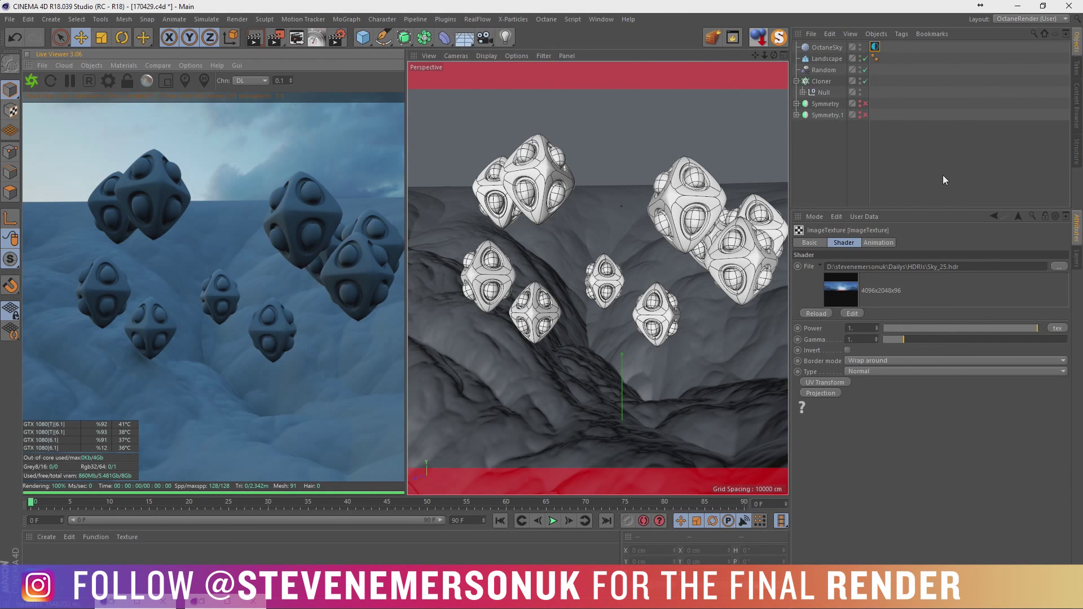
pyautogui.click(875, 47)
pyautogui.moveTo(963, 341)
pyautogui.mouseDown()
pyautogui.moveTo(909, 341)
pyautogui.moveTo(981, 348)
pyautogui.mouseUp()
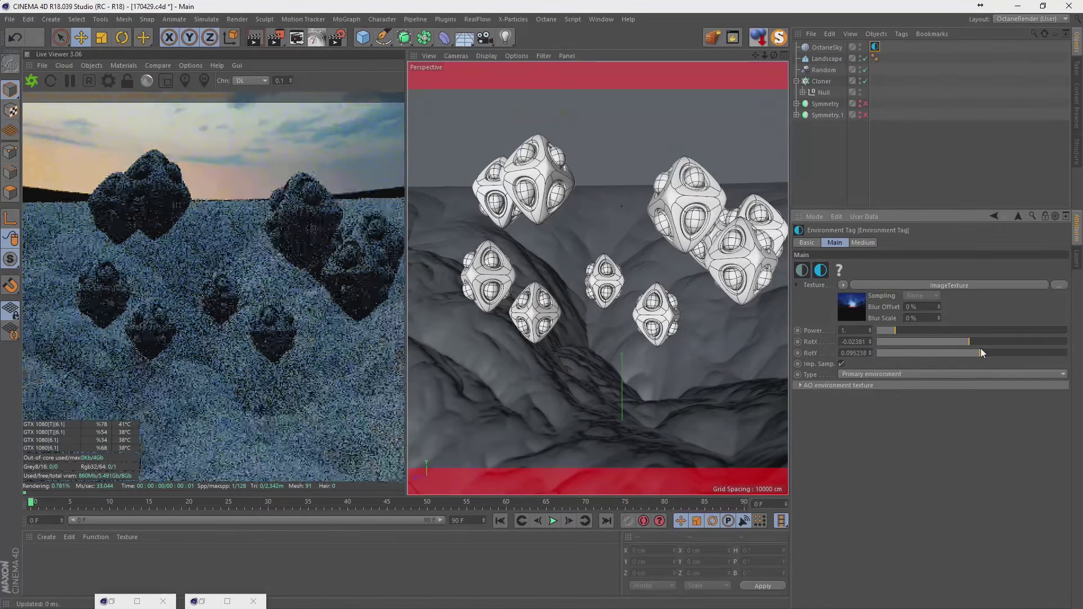
pyautogui.click(870, 351)
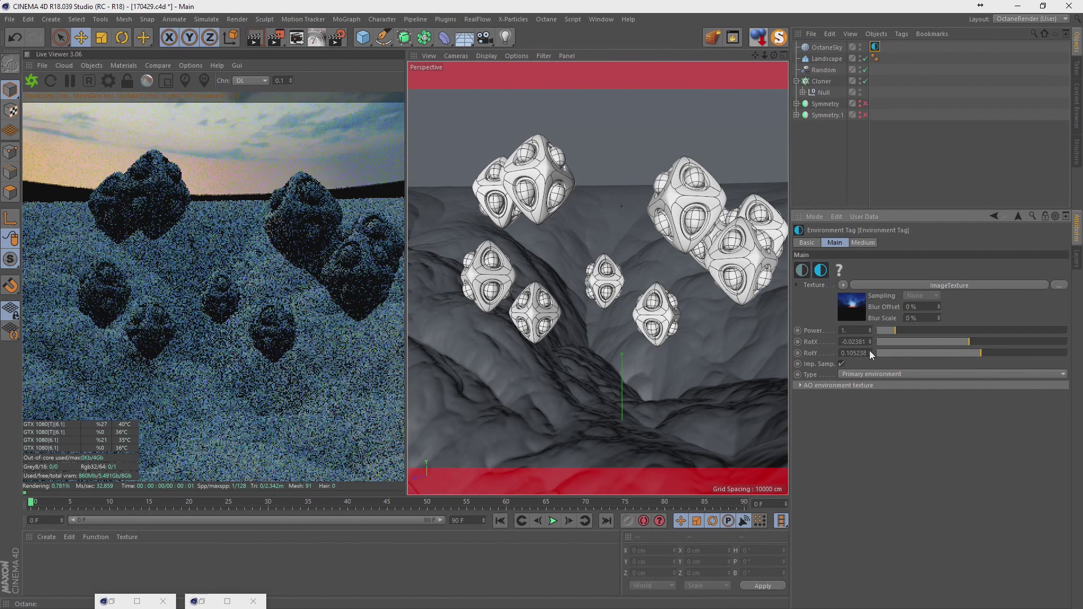
pyautogui.click(871, 355)
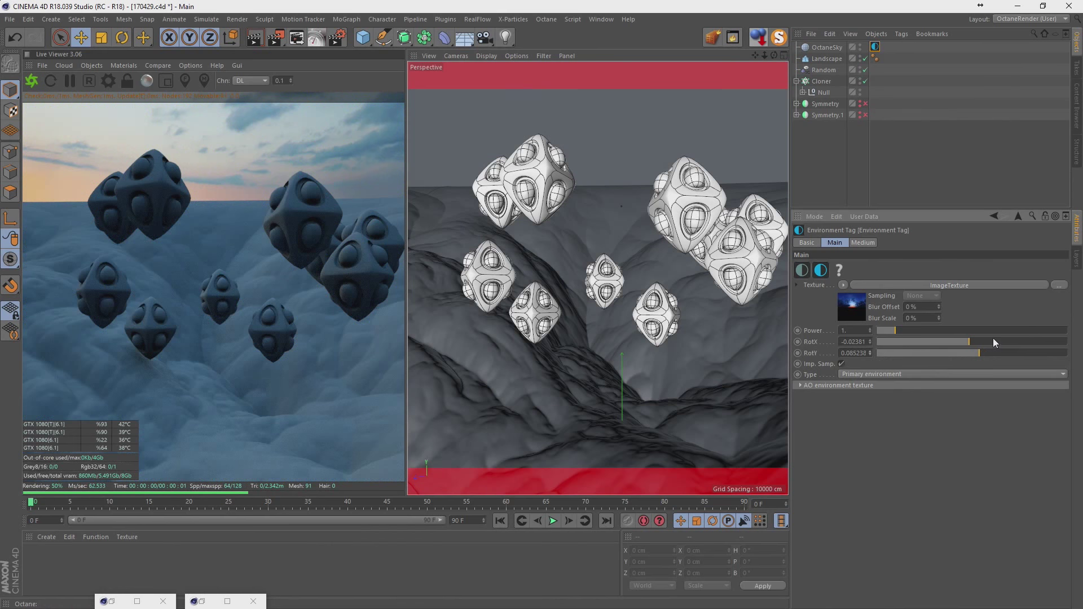
pyautogui.moveTo(965, 342); pyautogui.dragTo(901, 343)
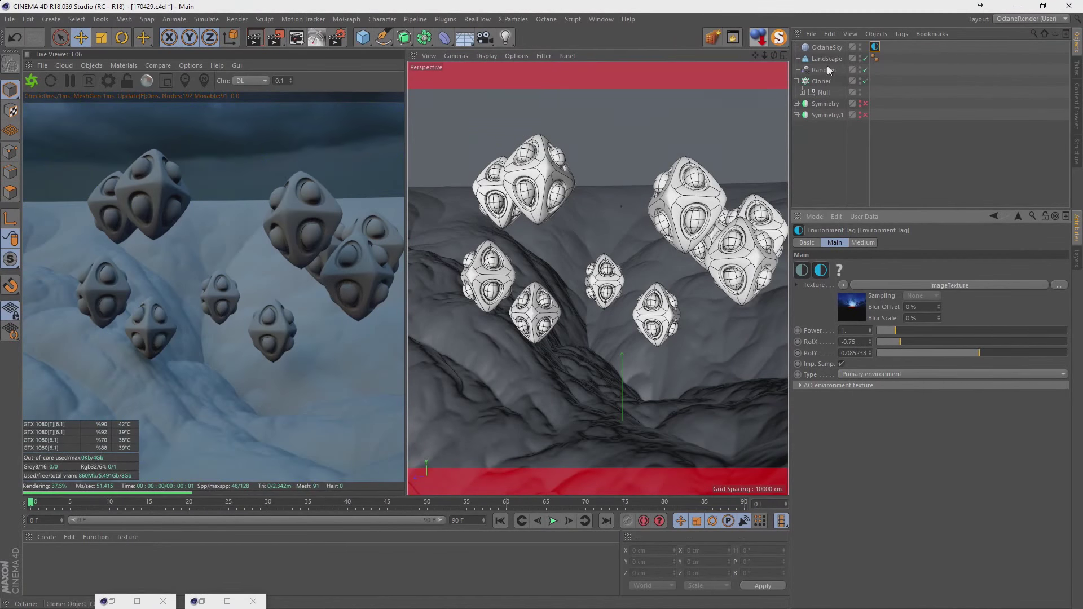
# Tilt the landscape pitch to 9° and refine the sky rotation to about RotX -0.27
pyautogui.click(827, 61)
pyautogui.moveTo(988, 278); pyautogui.dragTo(987, 277)
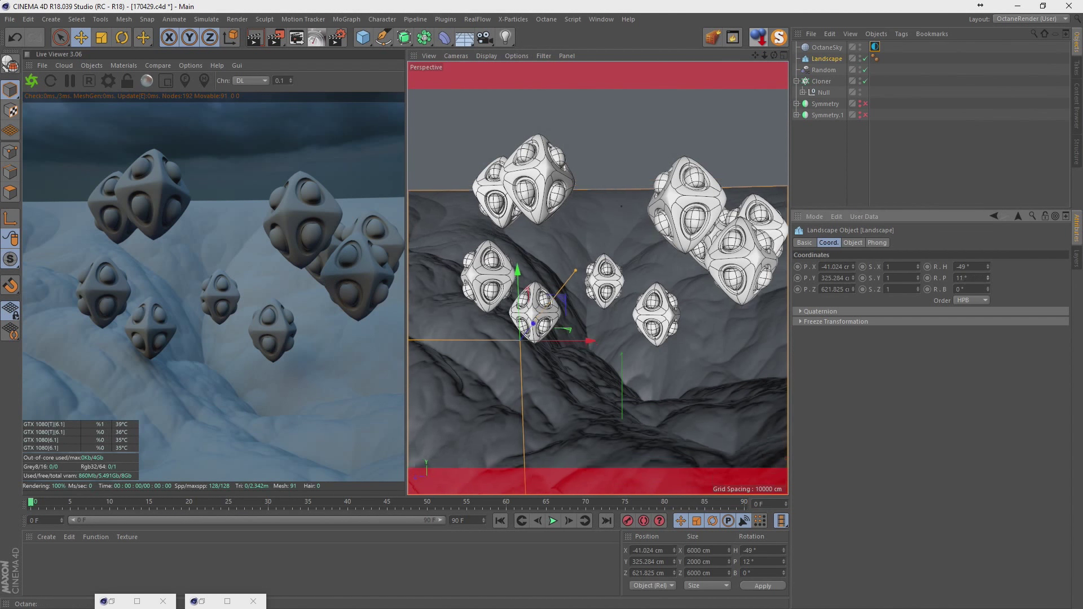
pyautogui.click(987, 278)
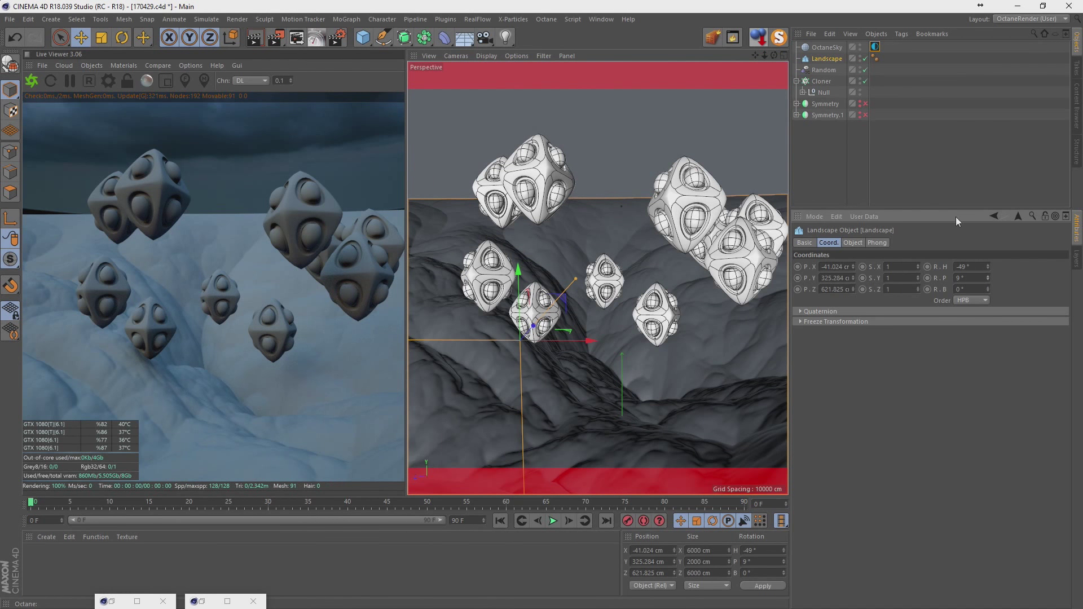
pyautogui.click(875, 46)
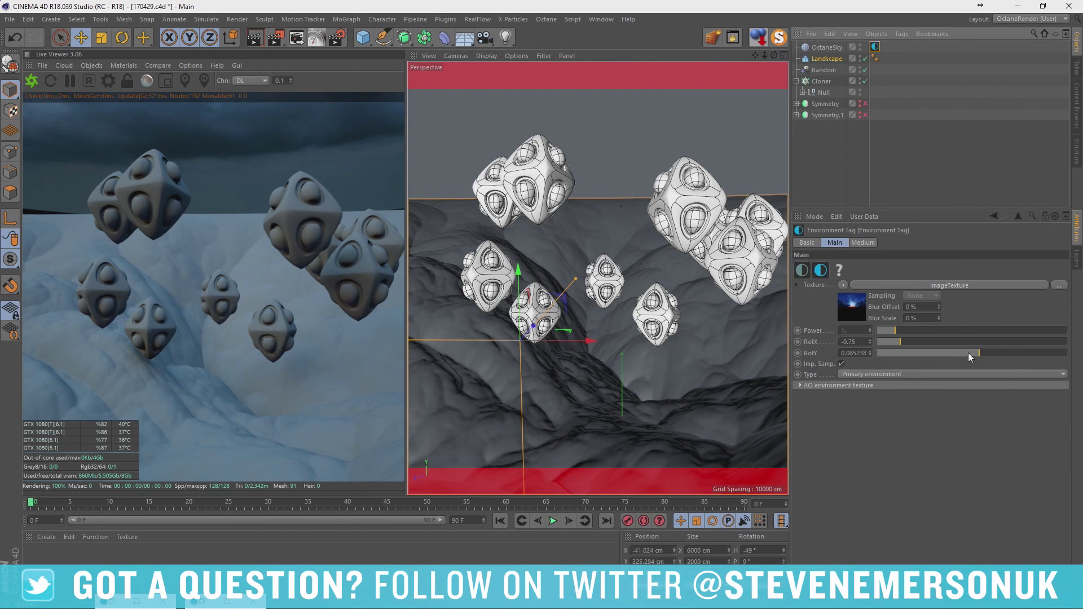
pyautogui.moveTo(968, 353); pyautogui.dragTo(979, 351)
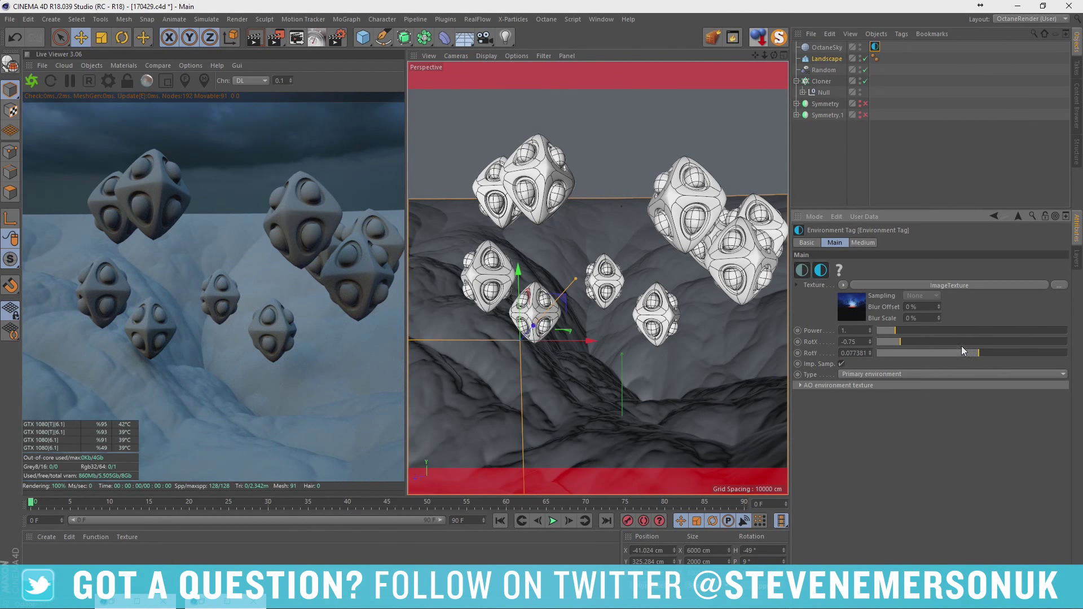
pyautogui.moveTo(910, 342); pyautogui.dragTo(946, 344)
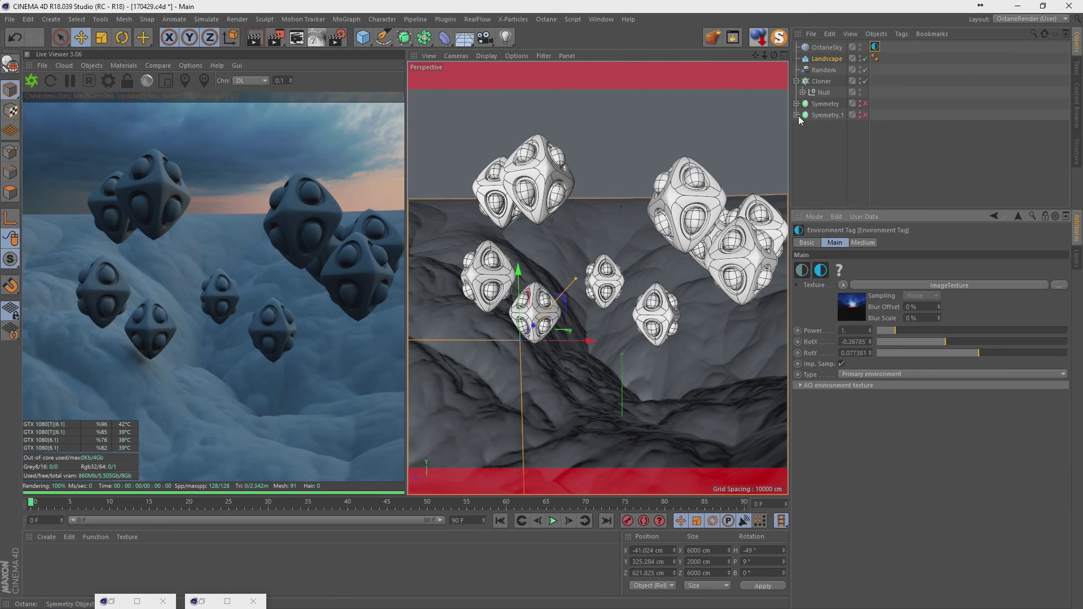
# Add an Octane camera and shorten its focal length for a wider view
pyautogui.click(92, 66)
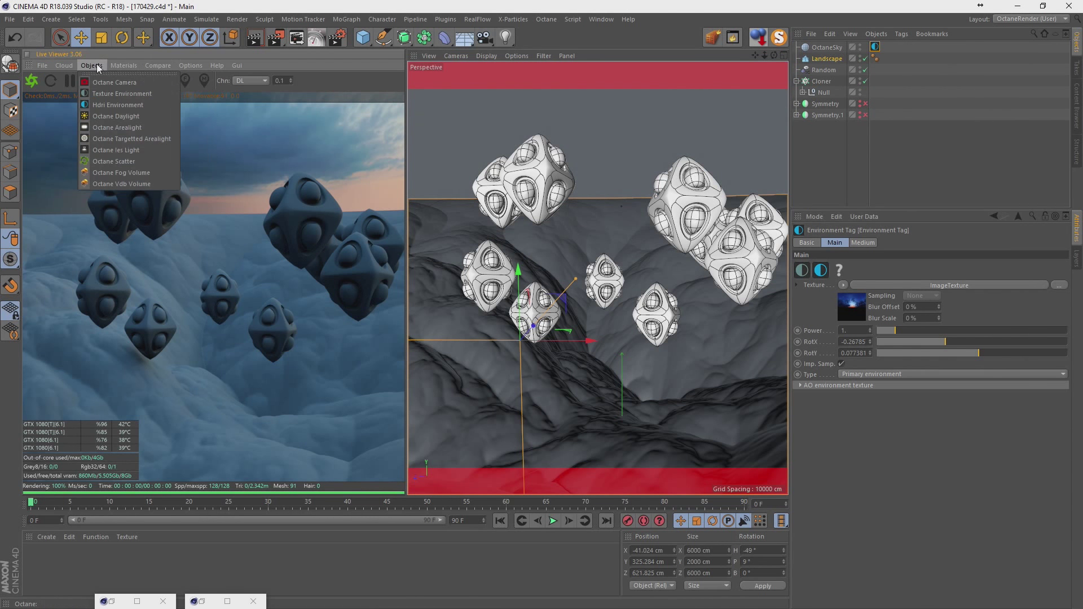
pyautogui.click(114, 82)
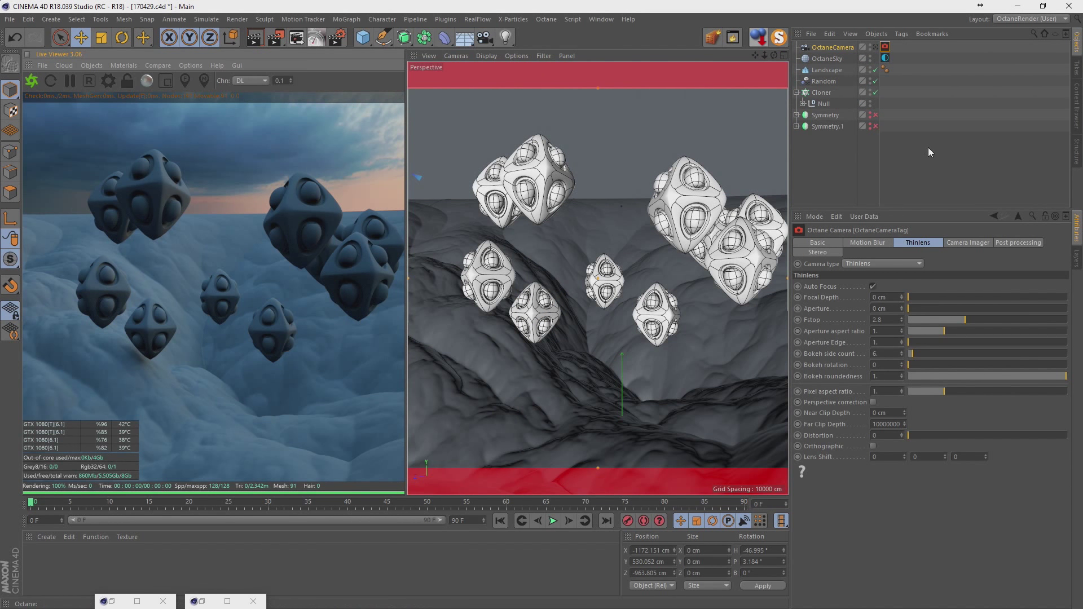
pyautogui.click(838, 49)
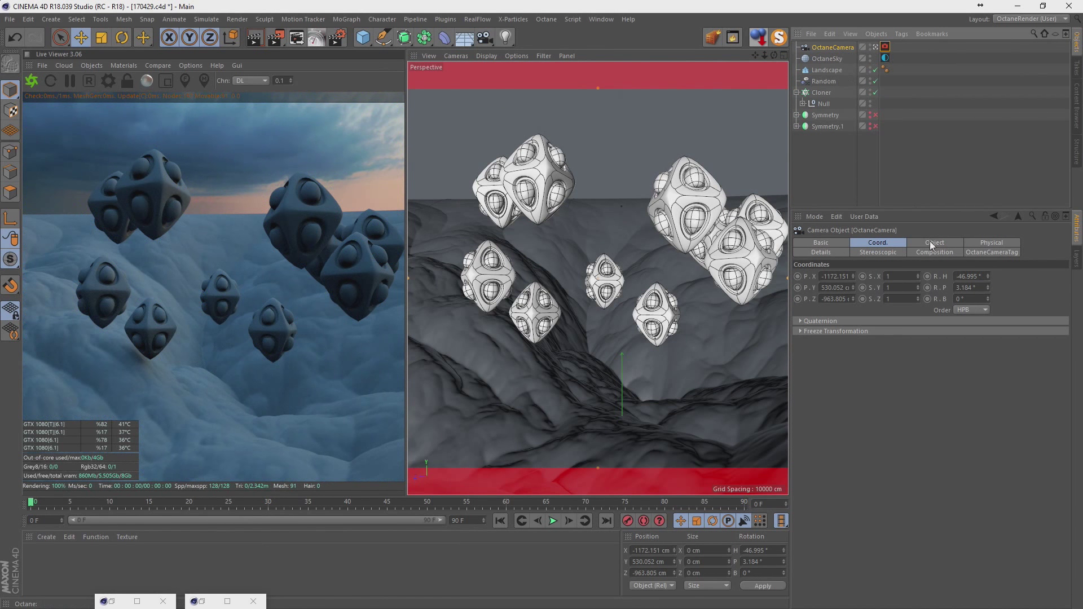
pyautogui.click(931, 243)
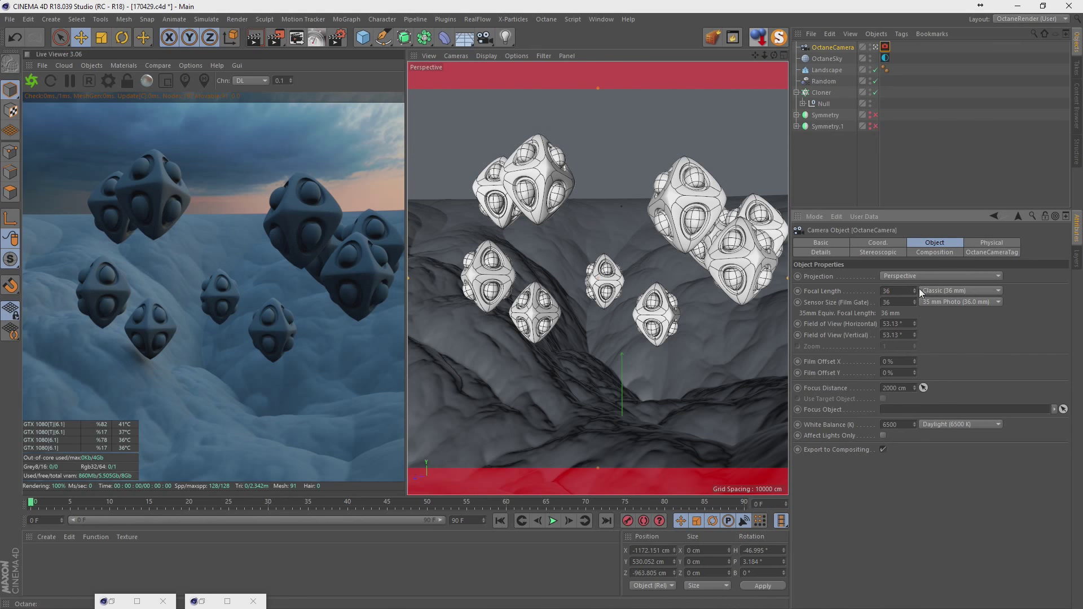
pyautogui.moveTo(915, 291)
pyautogui.mouseDown()
pyautogui.moveTo(914, 316)
pyautogui.moveTo(914, 293)
pyautogui.mouseUp()
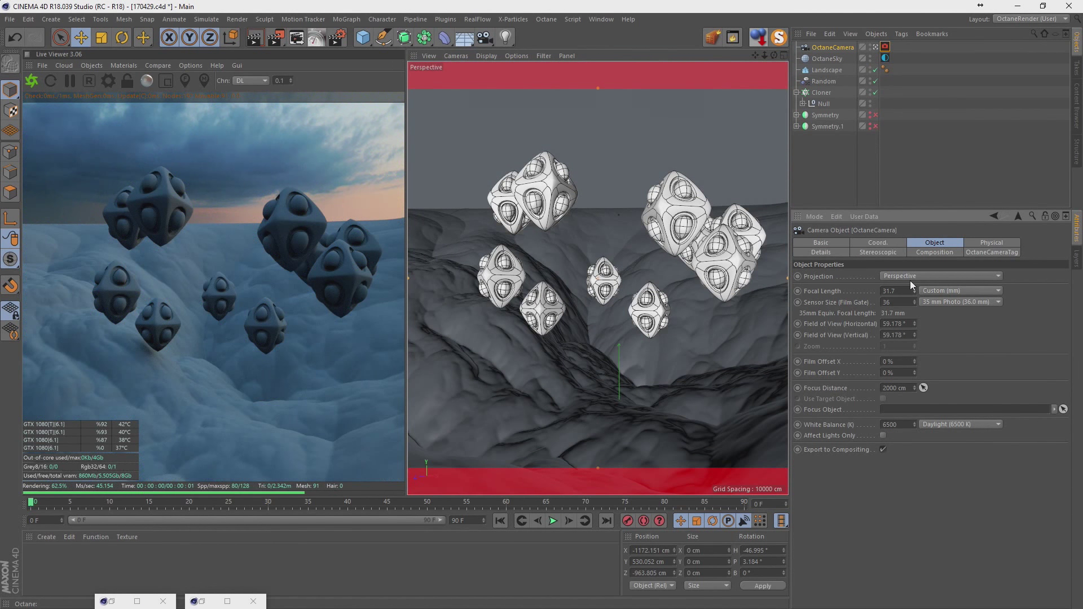
# Duplicate the camera, give the copy a 30.7 mm focal length, and move it closer to the pyramids
pyautogui.keyDown('ctrl'); pyautogui.moveTo(840, 48); pyautogui.dragTo(836, 52); pyautogui.keyUp('ctrl')
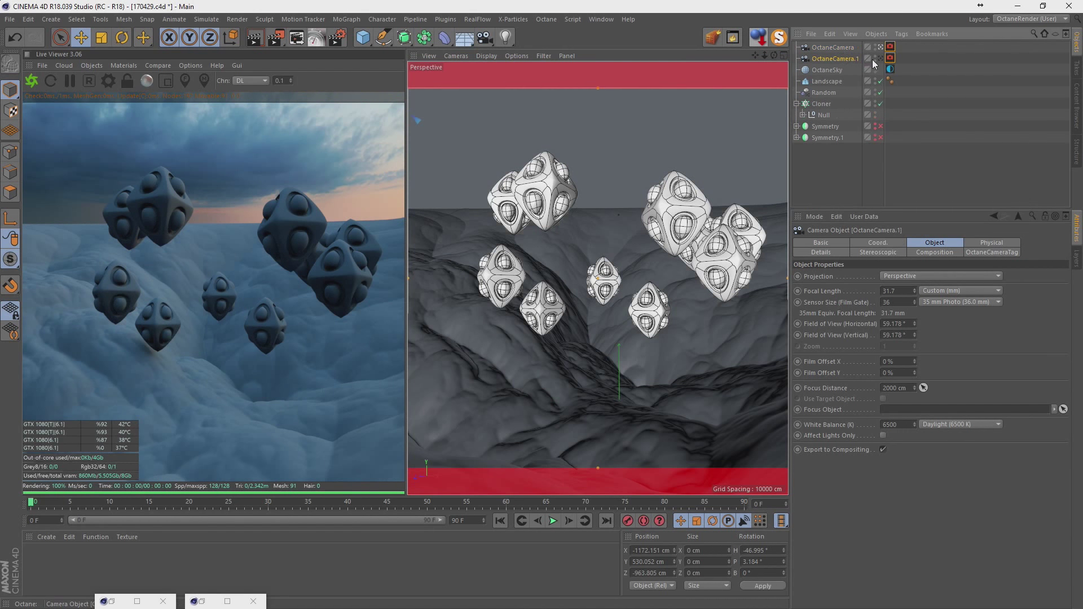
pyautogui.moveTo(767, 53); pyautogui.dragTo(776, 53)
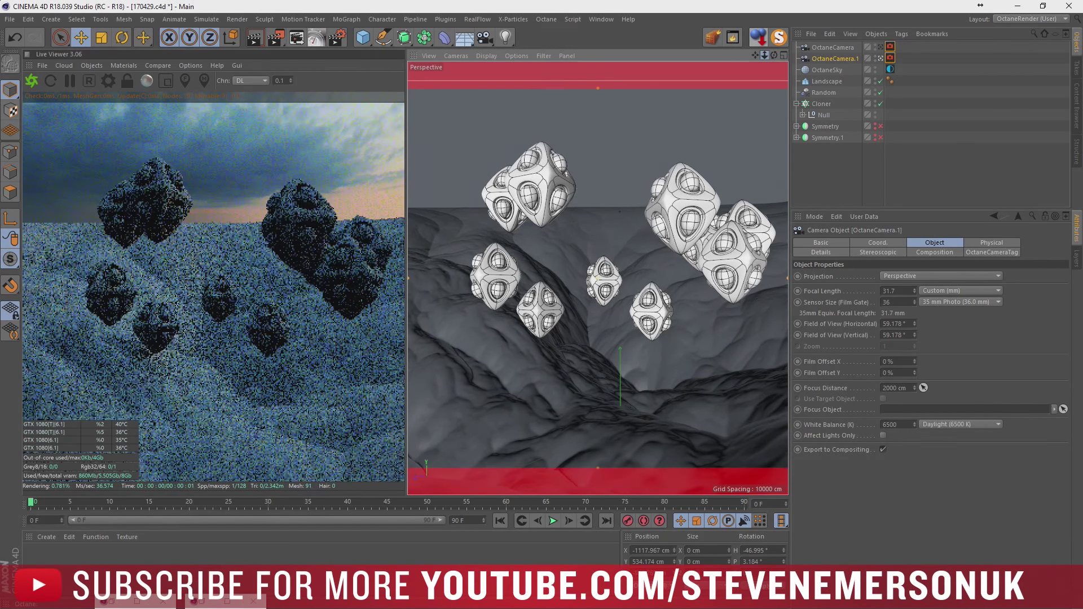
pyautogui.click(915, 293)
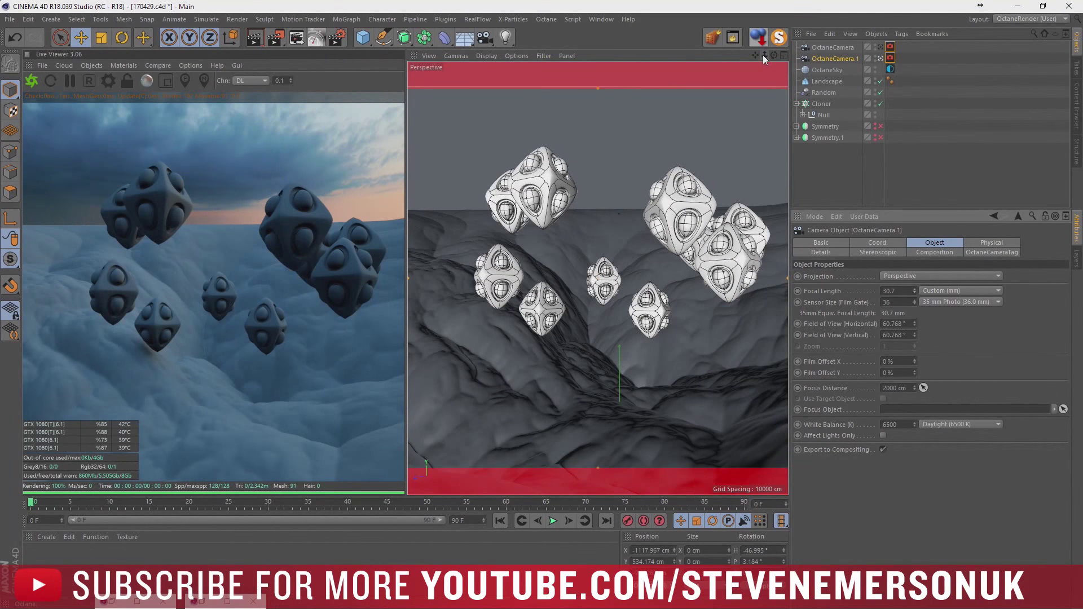
pyautogui.moveTo(762, 55)
pyautogui.mouseDown()
pyautogui.moveTo(742, 52)
pyautogui.moveTo(751, 53)
pyautogui.mouseUp()
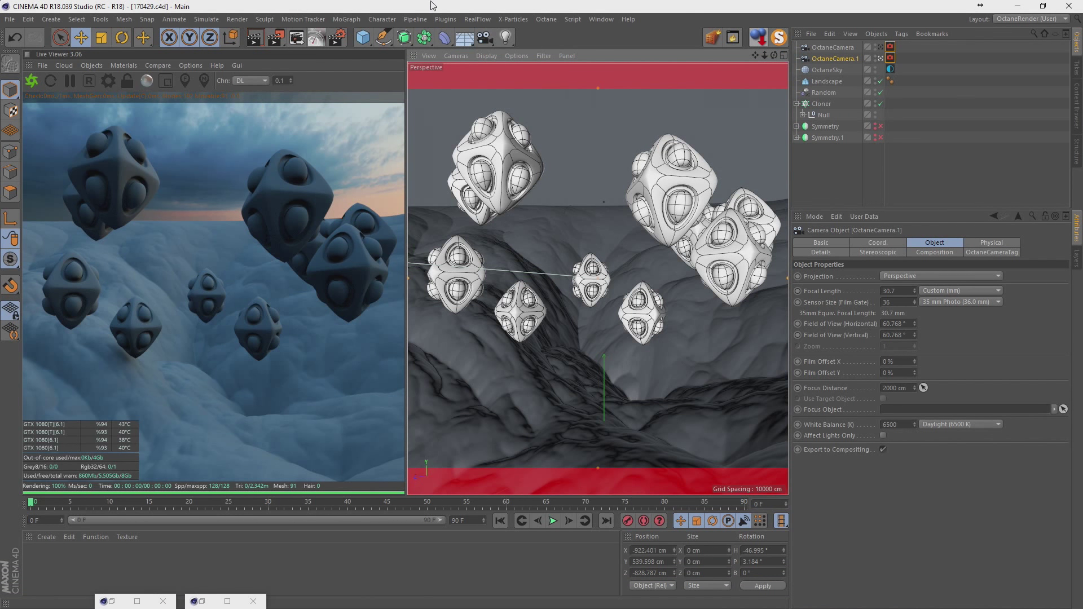
pyautogui.click(802, 115)
pyautogui.click(809, 137)
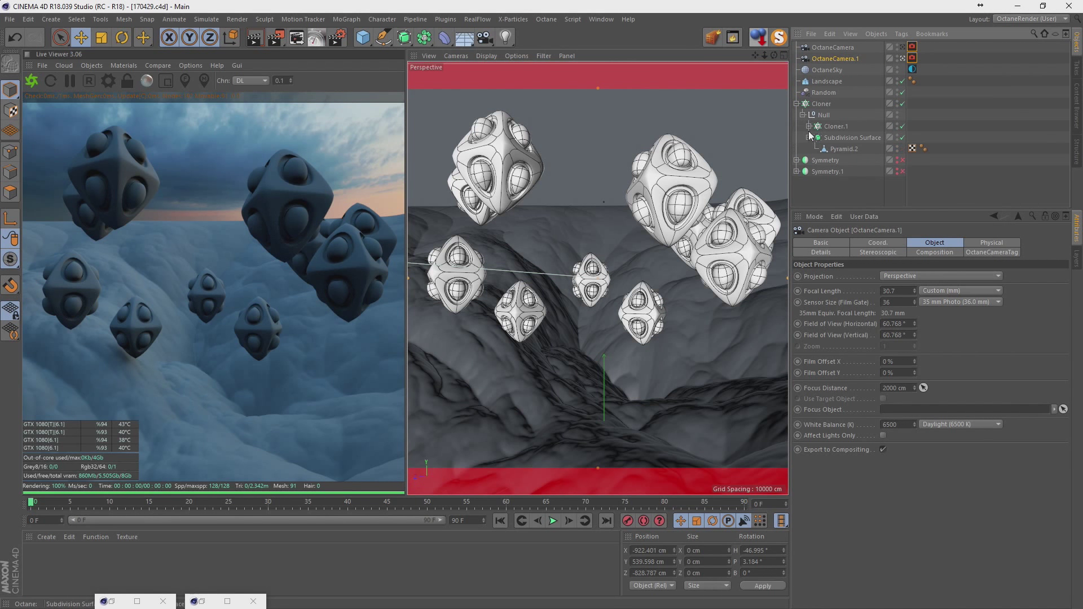
pyautogui.click(846, 150)
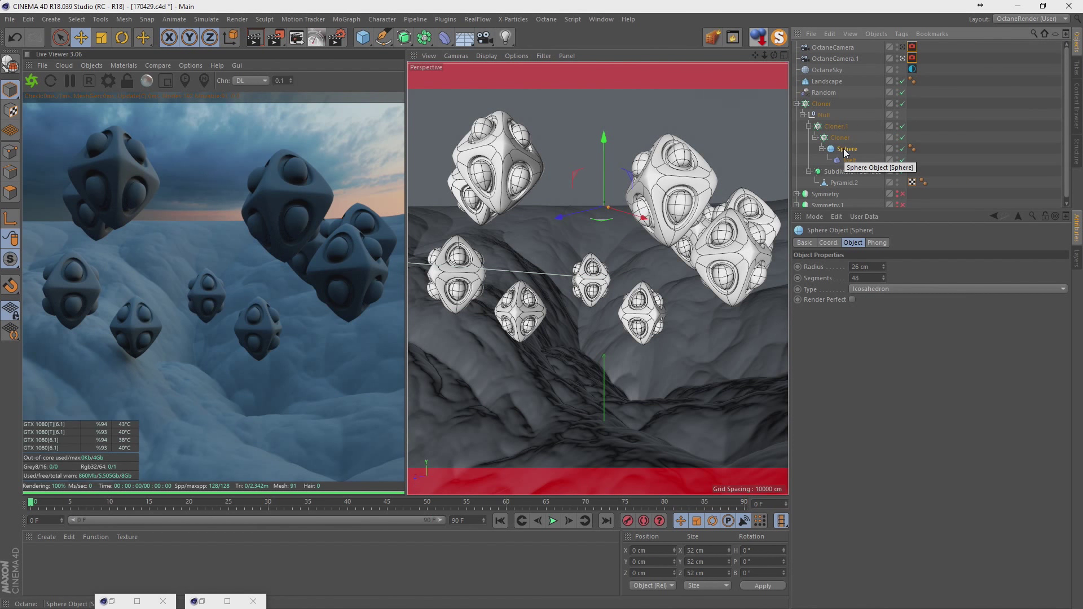
pyautogui.click(839, 138)
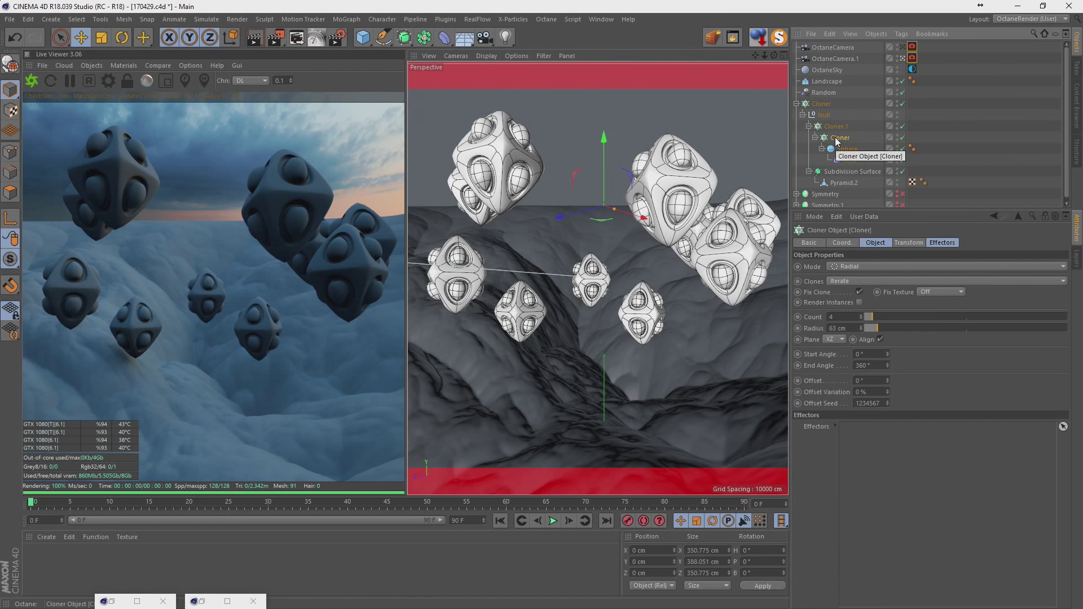
pyautogui.click(797, 104)
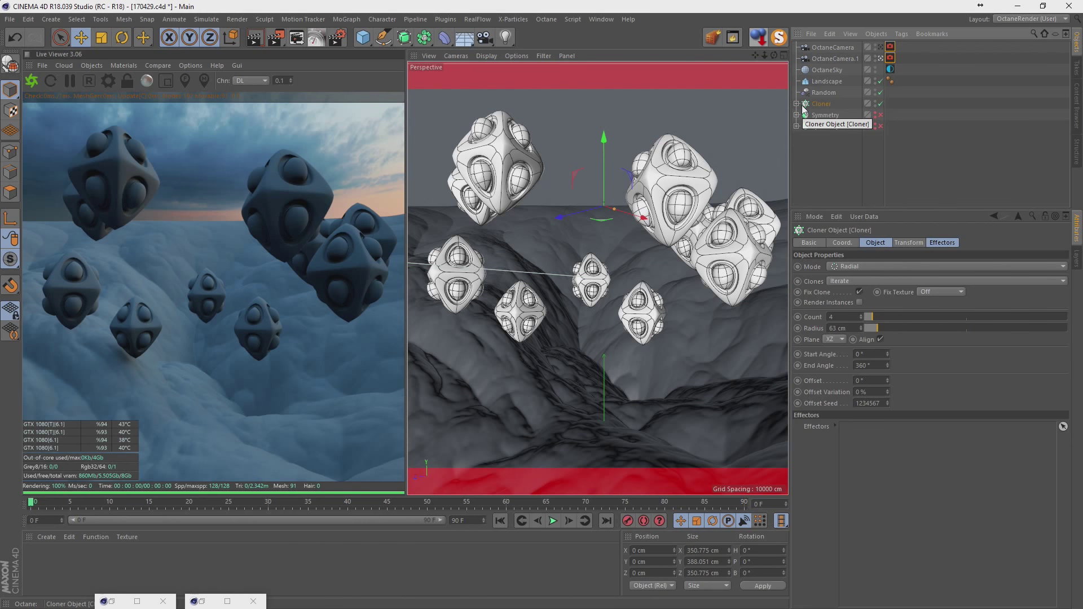
pyautogui.click(882, 58)
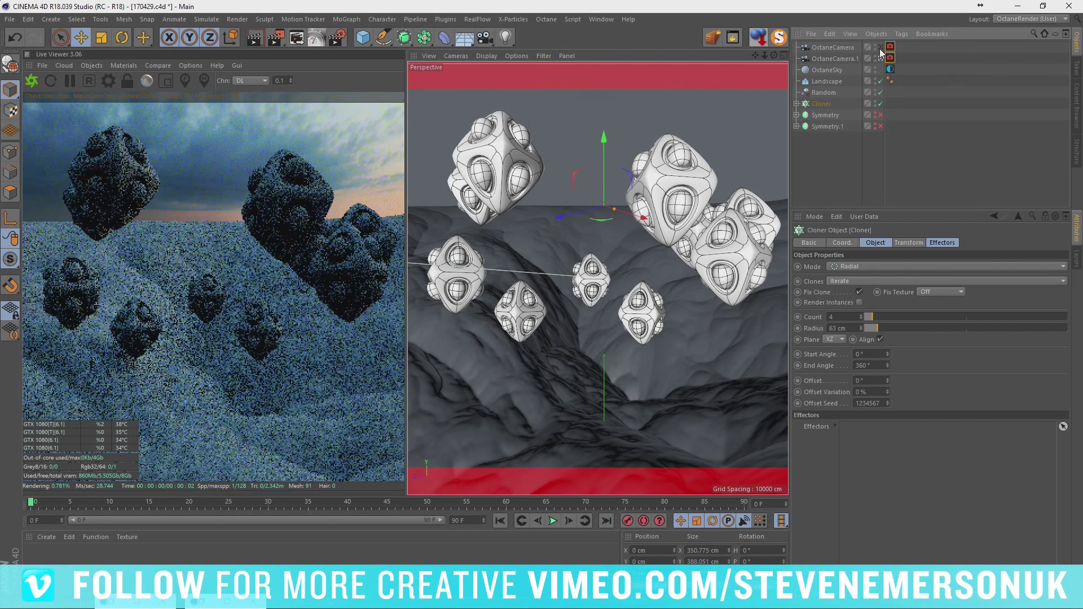
pyautogui.click(882, 59)
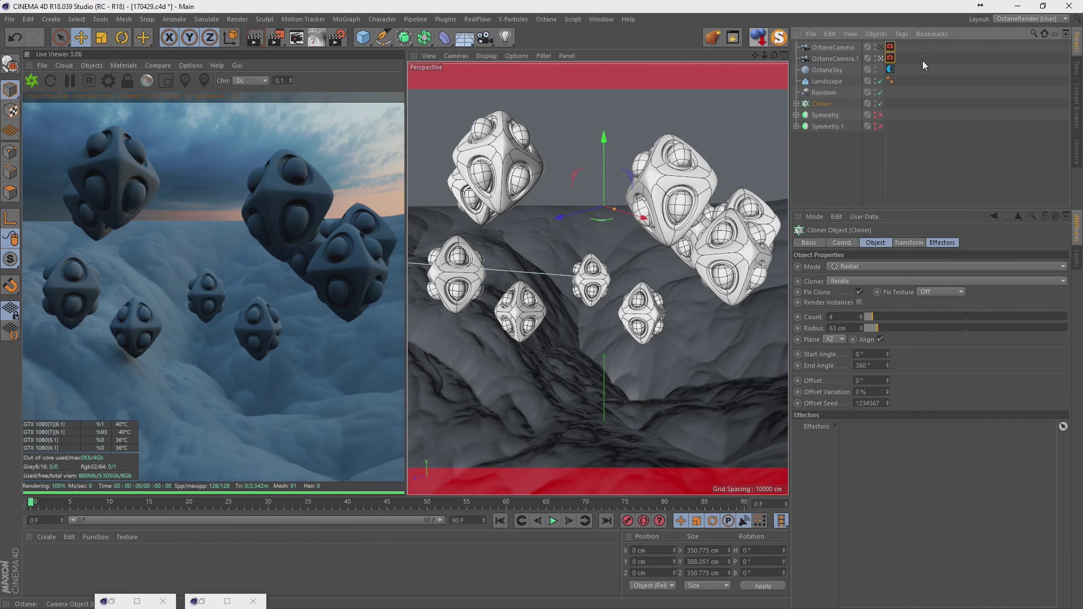
pyautogui.click(824, 108)
pyautogui.click(796, 104)
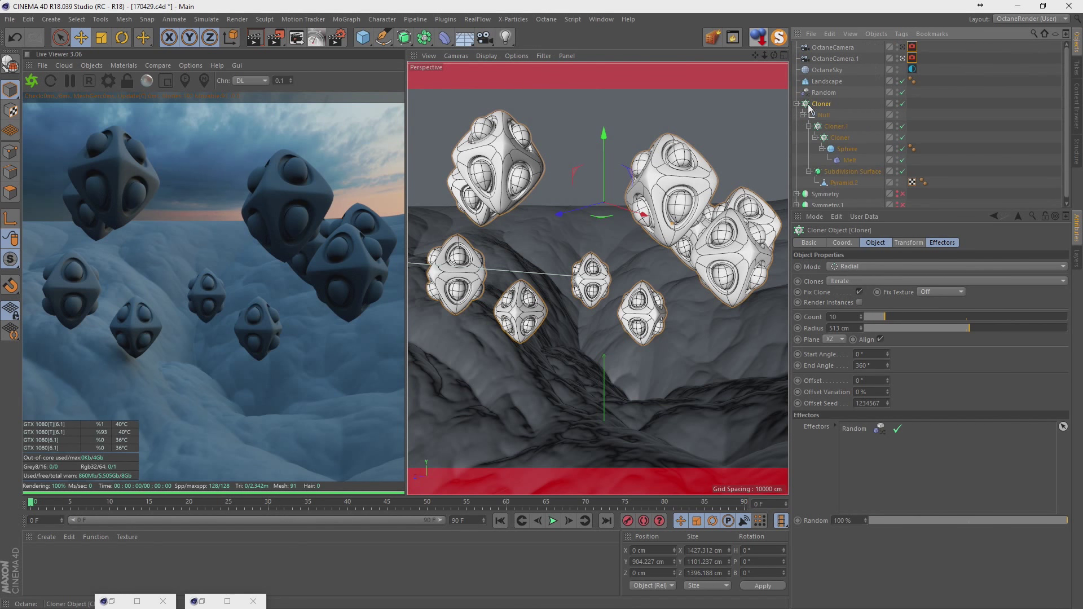
pyautogui.click(796, 105)
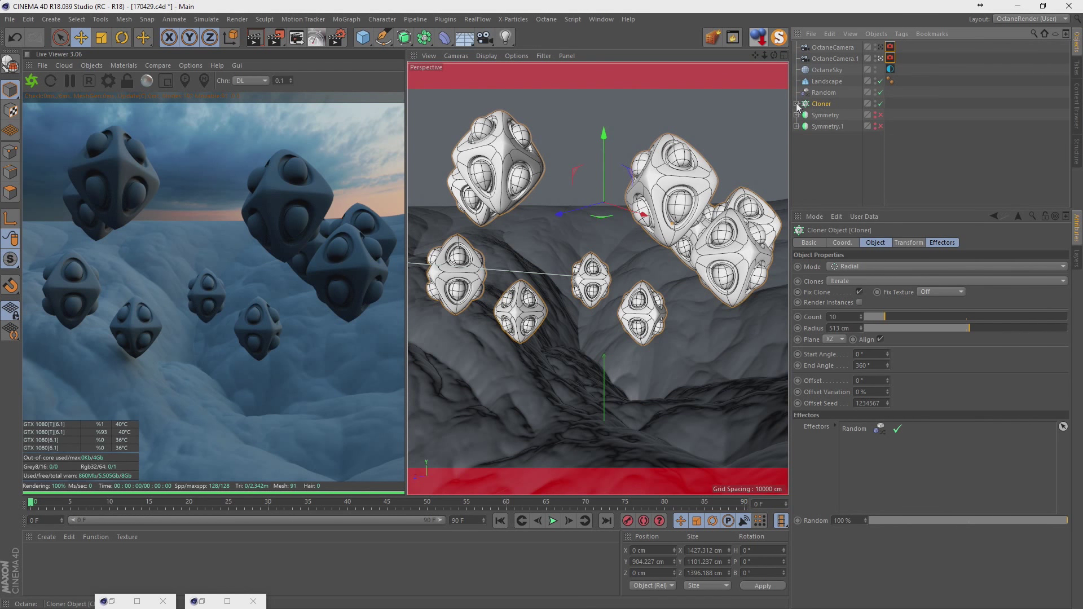
pyautogui.click(796, 104)
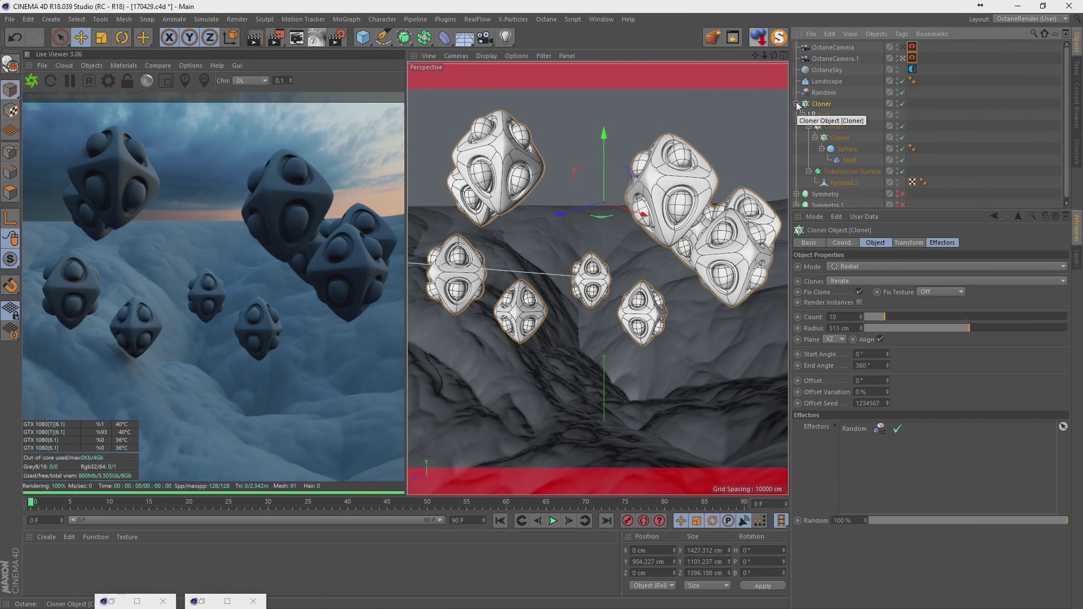
pyautogui.click(840, 140)
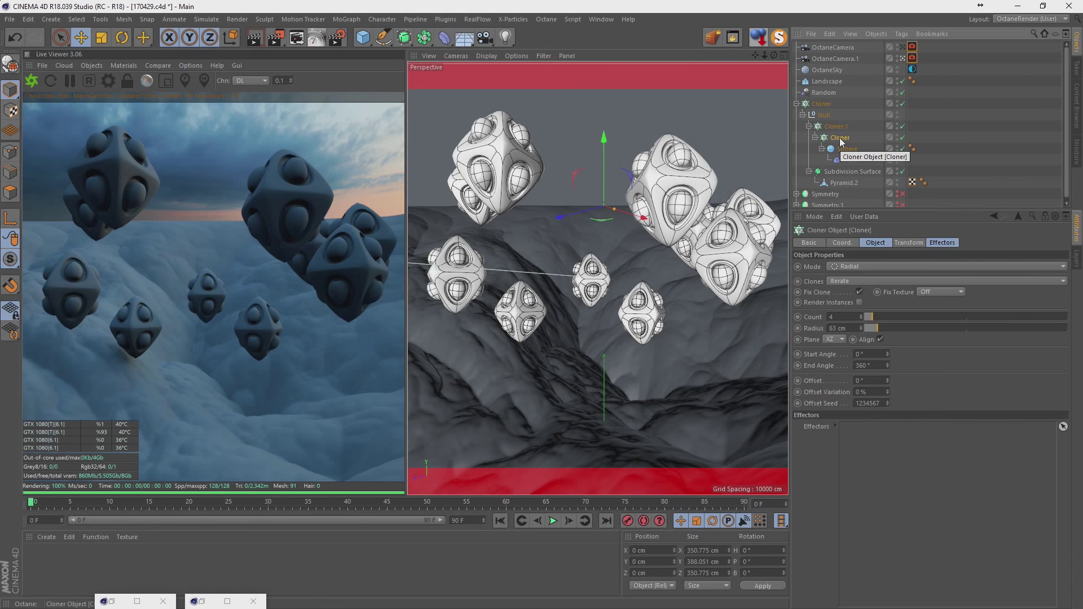
pyautogui.click(816, 103)
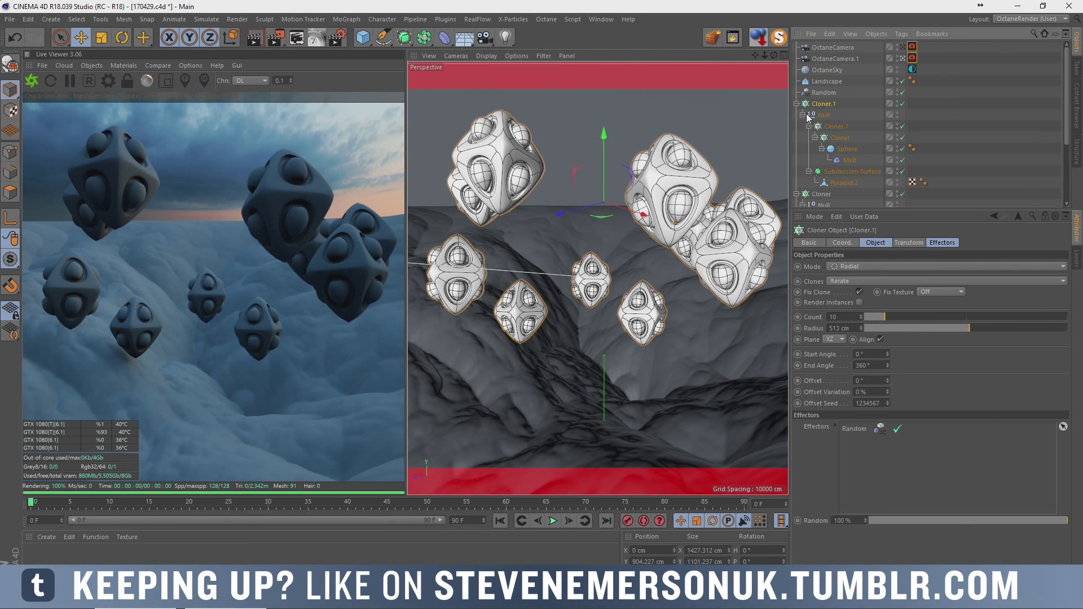
# Duplicate the clone setup as a backup and make its inner eye-sphere cloner editable spheres
pyautogui.keyDown('ctrl'); pyautogui.moveTo(816, 104); pyautogui.dragTo(813, 175); pyautogui.keyUp('ctrl')
pyautogui.click(840, 138)
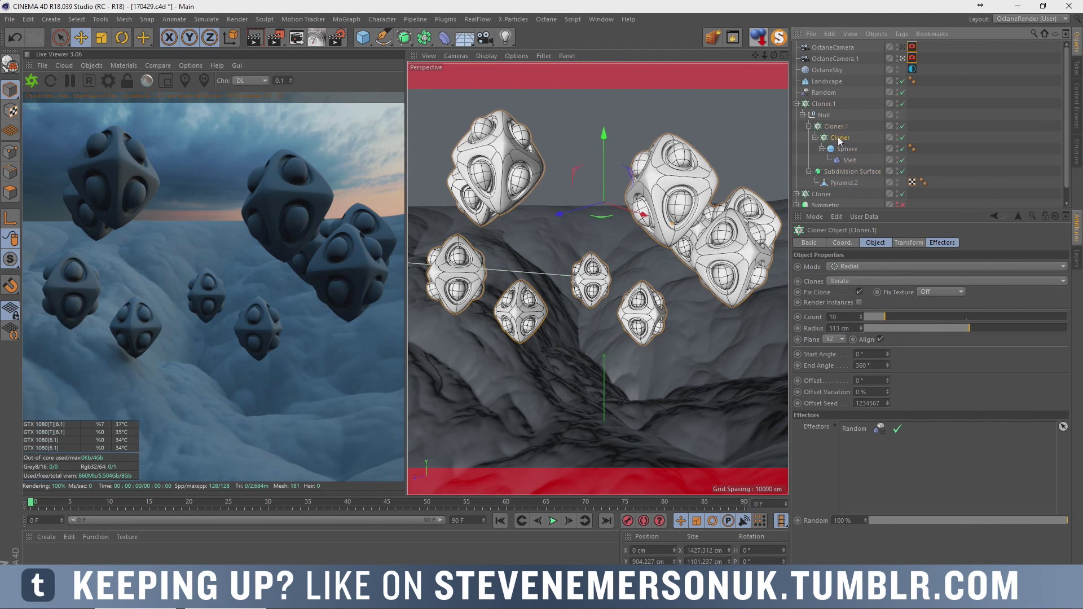
pyautogui.press('c')
pyautogui.click(814, 137)
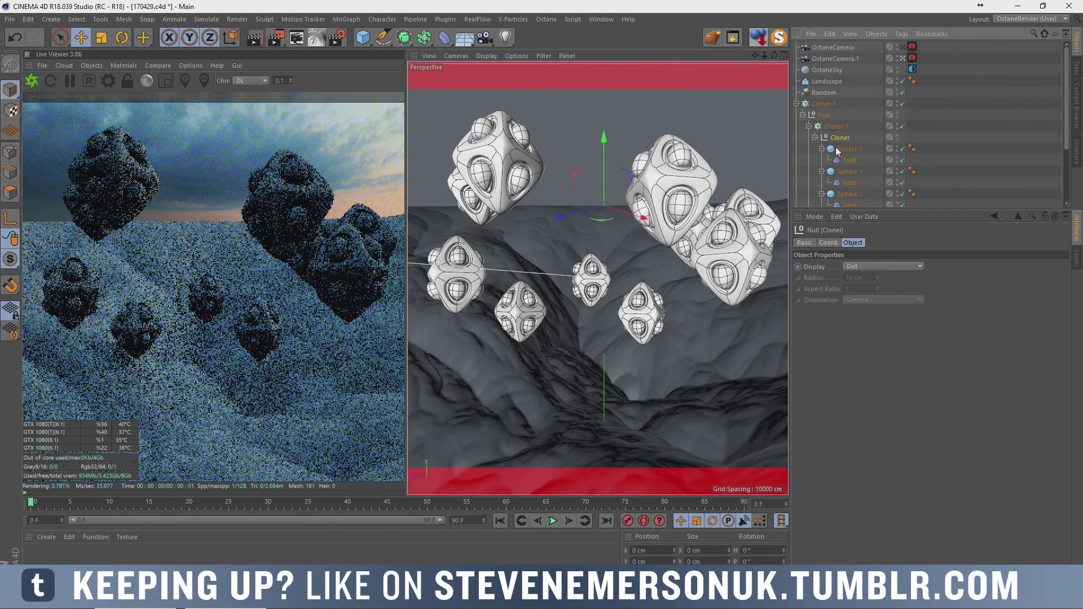
pyautogui.click(823, 149)
pyautogui.click(823, 161)
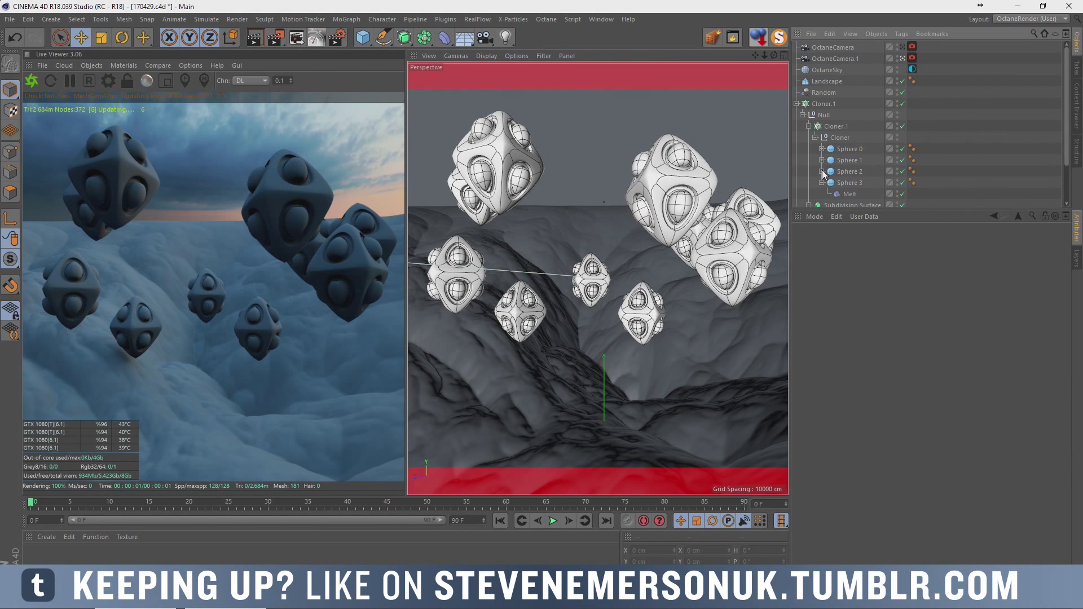
pyautogui.click(822, 183)
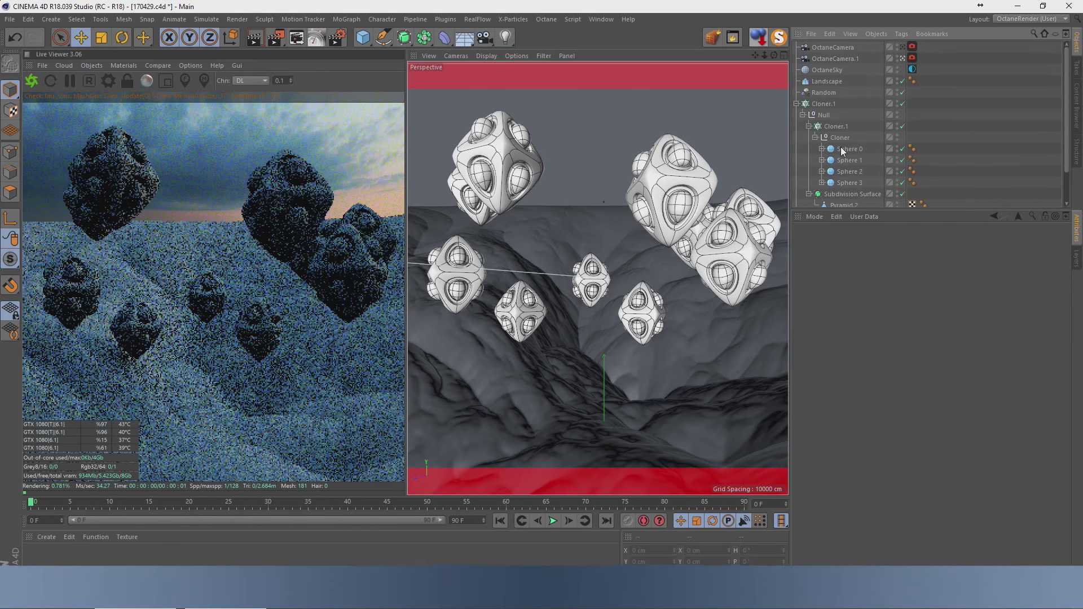
# Merge Sphere 0–3 into one object with Connect Objects + Delete
pyautogui.moveTo(842, 151); pyautogui.dragTo(848, 181)
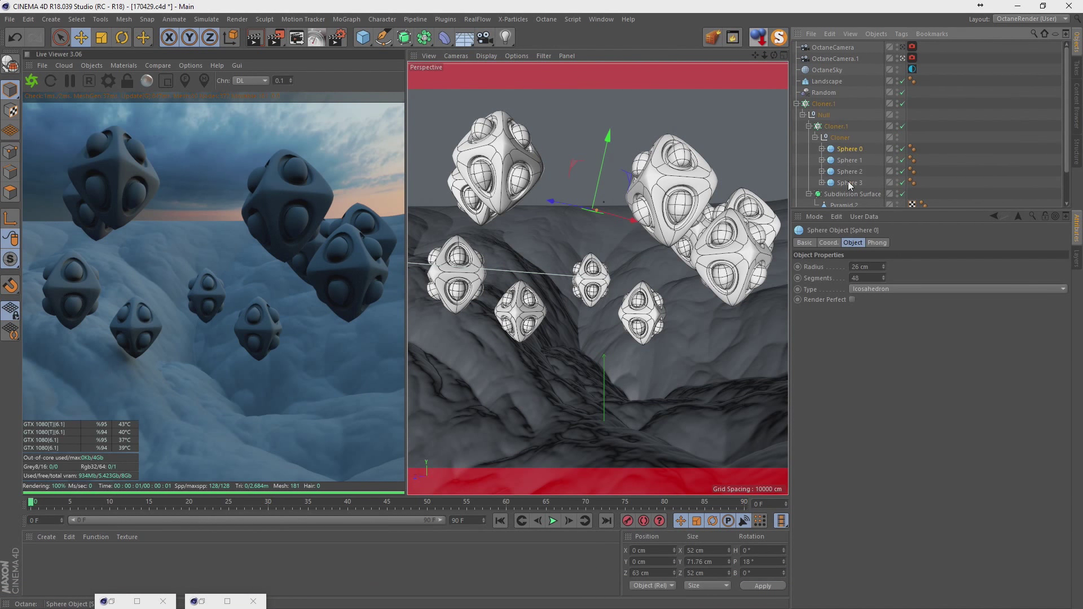
pyautogui.rightClick(848, 170)
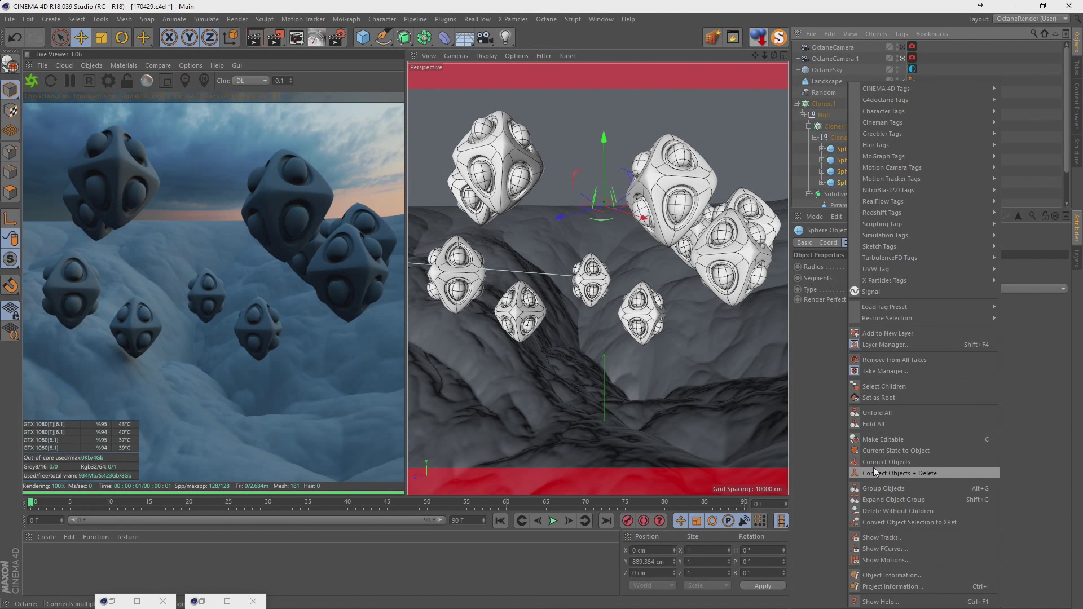
pyautogui.click(900, 474)
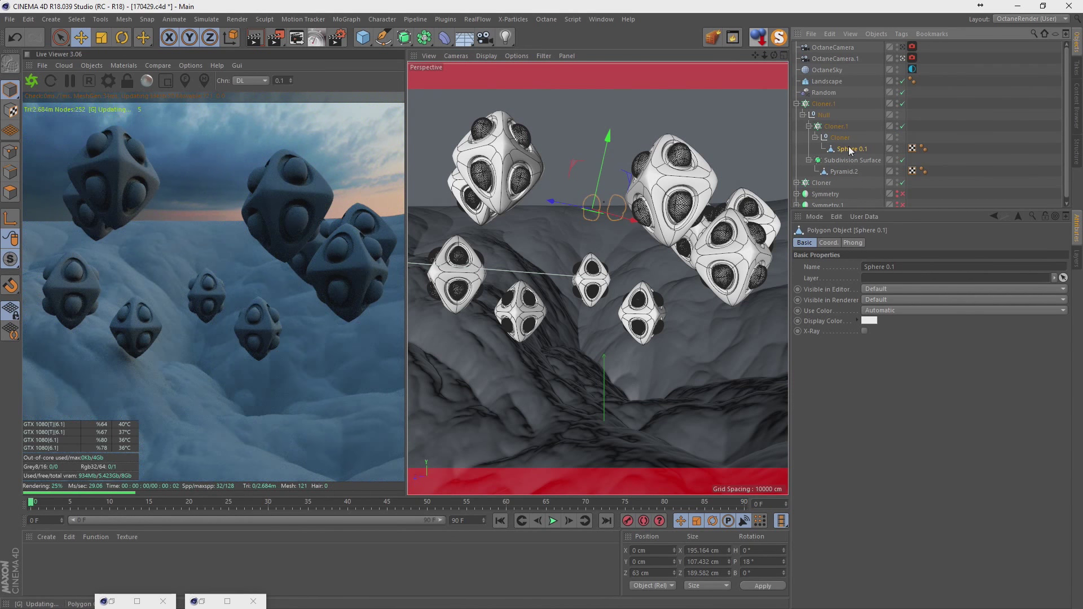
pyautogui.moveTo(842, 149); pyautogui.dragTo(830, 136)
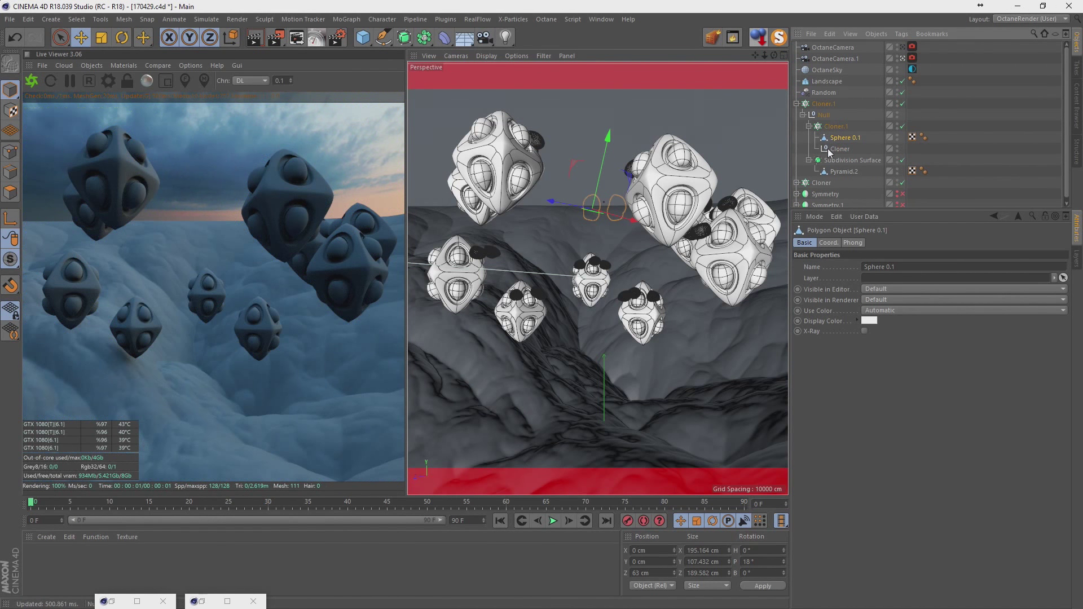
pyautogui.click(840, 148)
pyautogui.press('Delete')
pyautogui.hotkey('ctrl', 'z')
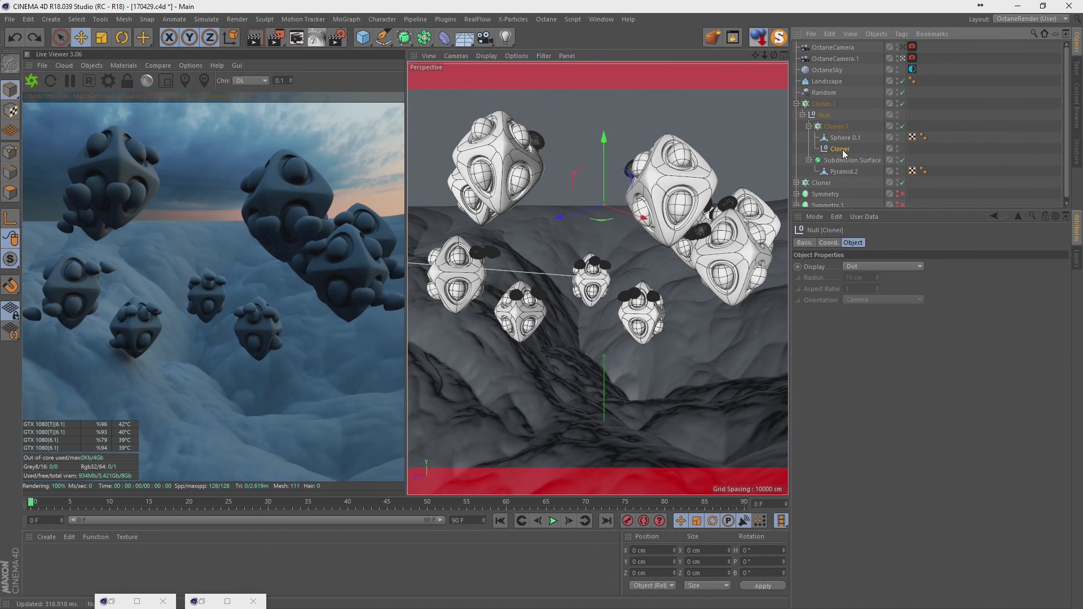
pyautogui.hotkey('ctrl', 'z')
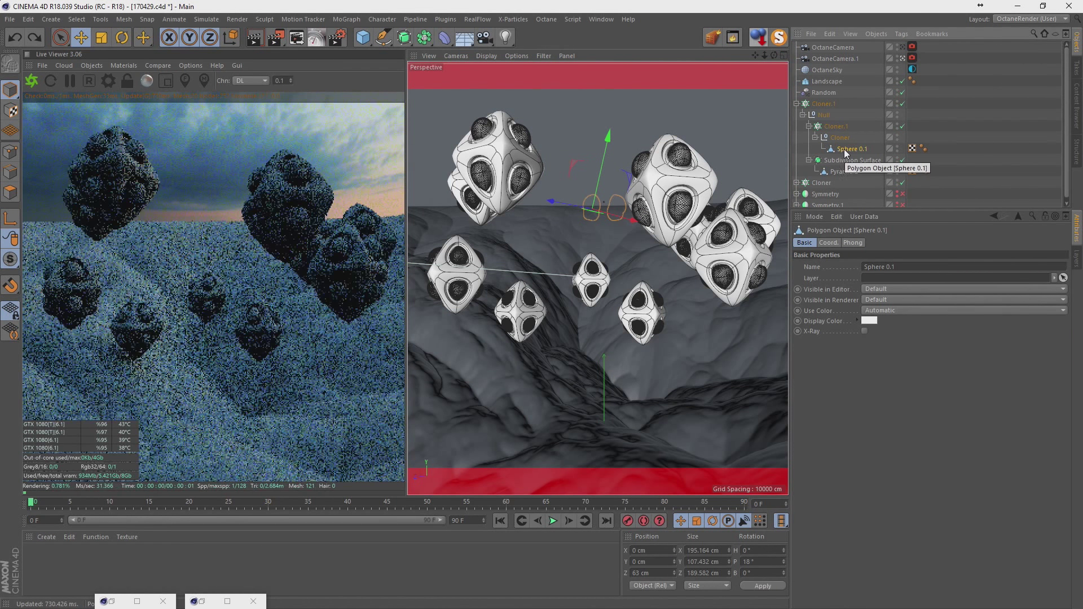
# Bake Cloner.1 with Current State to Object and delete the original live cloner
pyautogui.click(835, 126)
pyautogui.rightClick(835, 128)
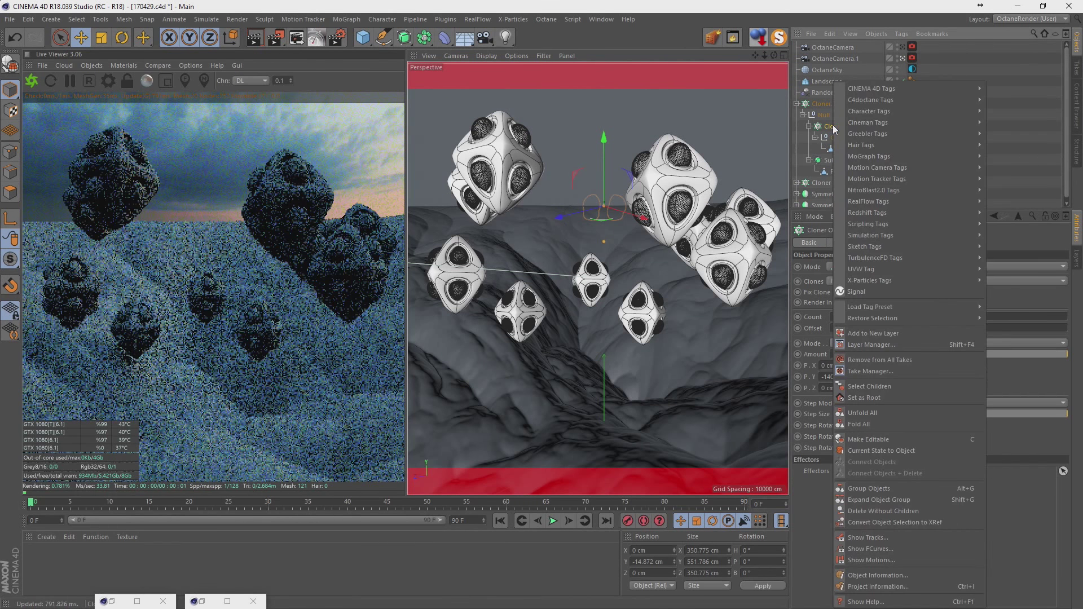
pyautogui.click(880, 450)
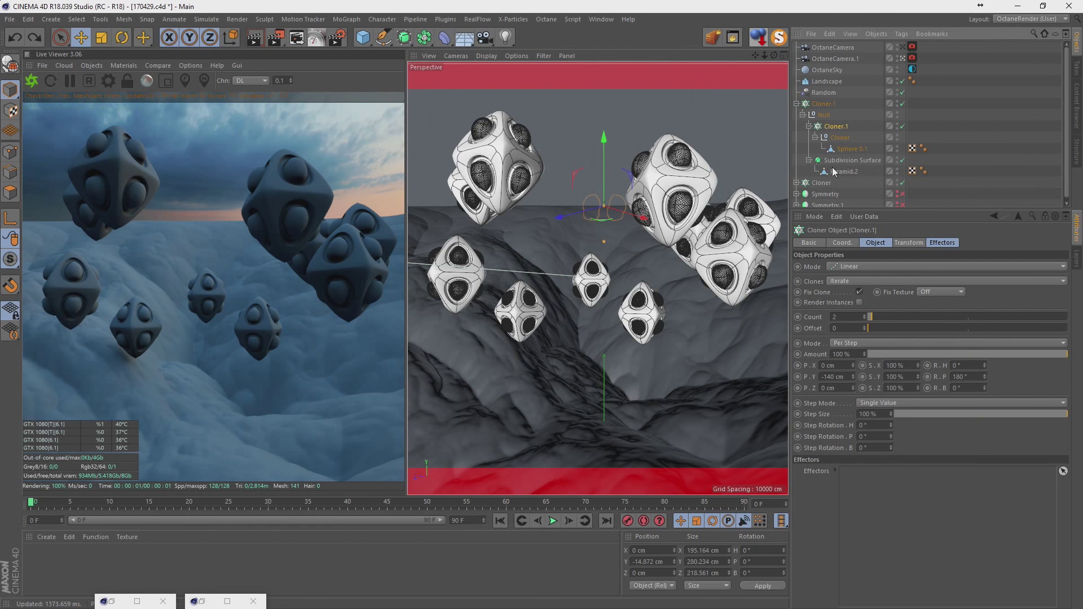
pyautogui.click(834, 127)
pyautogui.press('Delete')
pyautogui.click(808, 126)
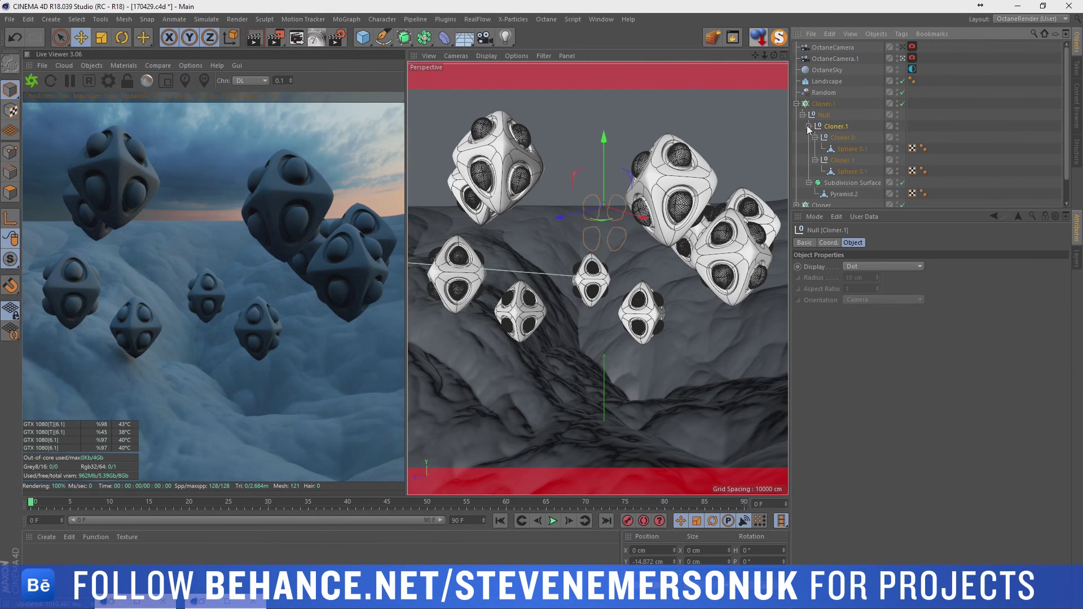
pyautogui.click(808, 126)
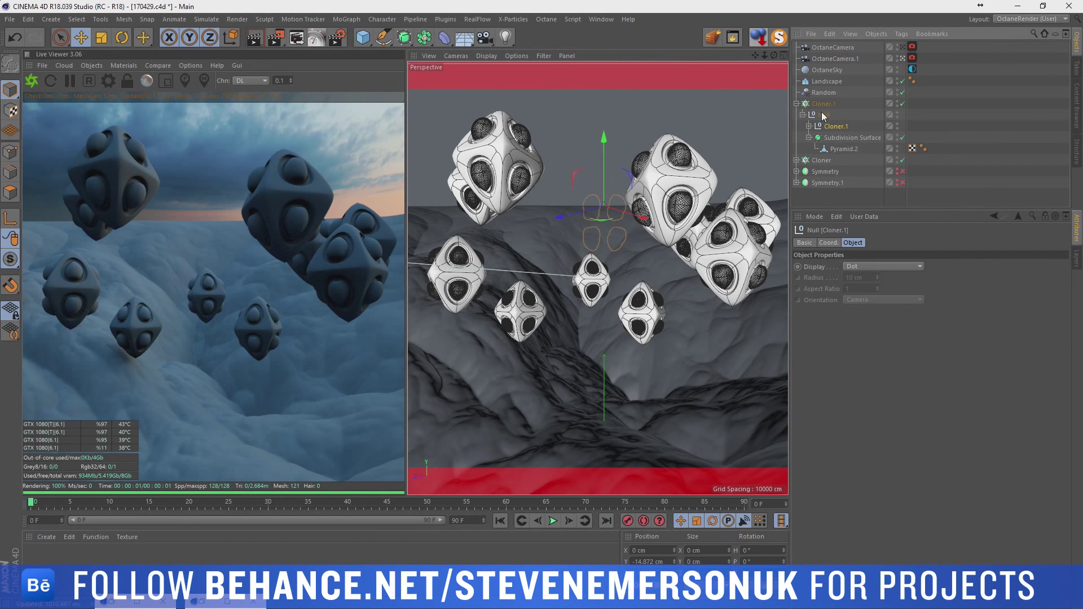
pyautogui.press('Delete')
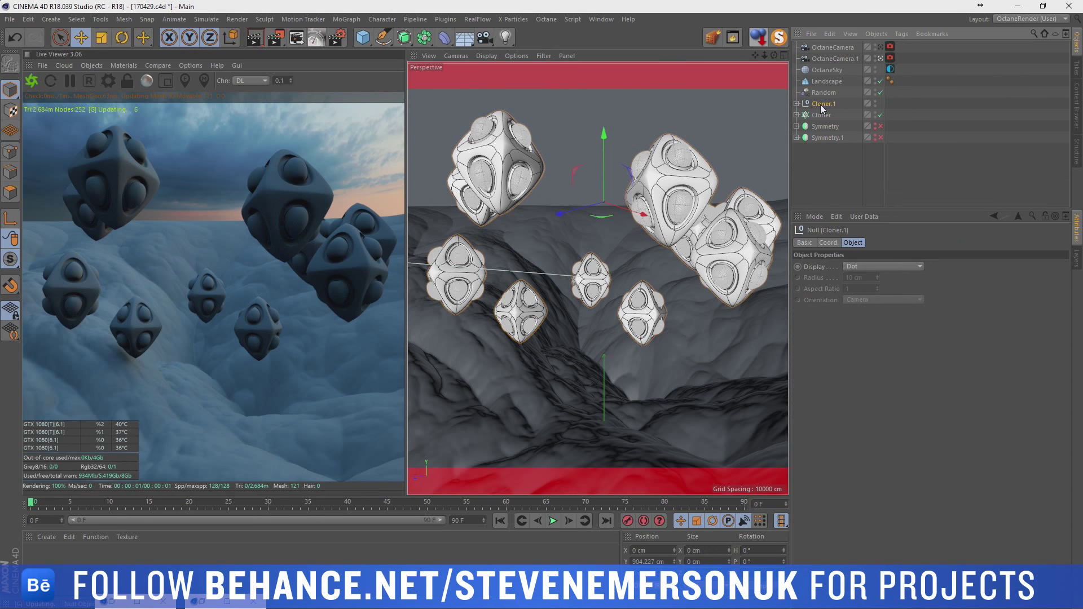
# Make the Subdivision Surface under Null 0 an editable polygon pyramid
pyautogui.click(796, 103)
pyautogui.click(810, 138)
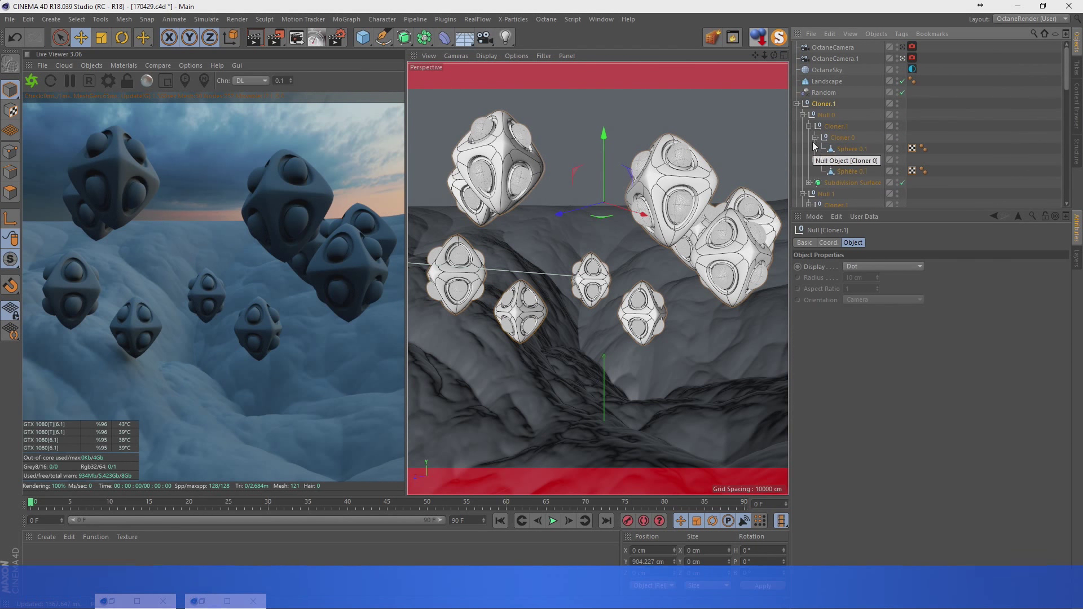
pyautogui.scroll(-3, 849, 167)
pyautogui.click(810, 115)
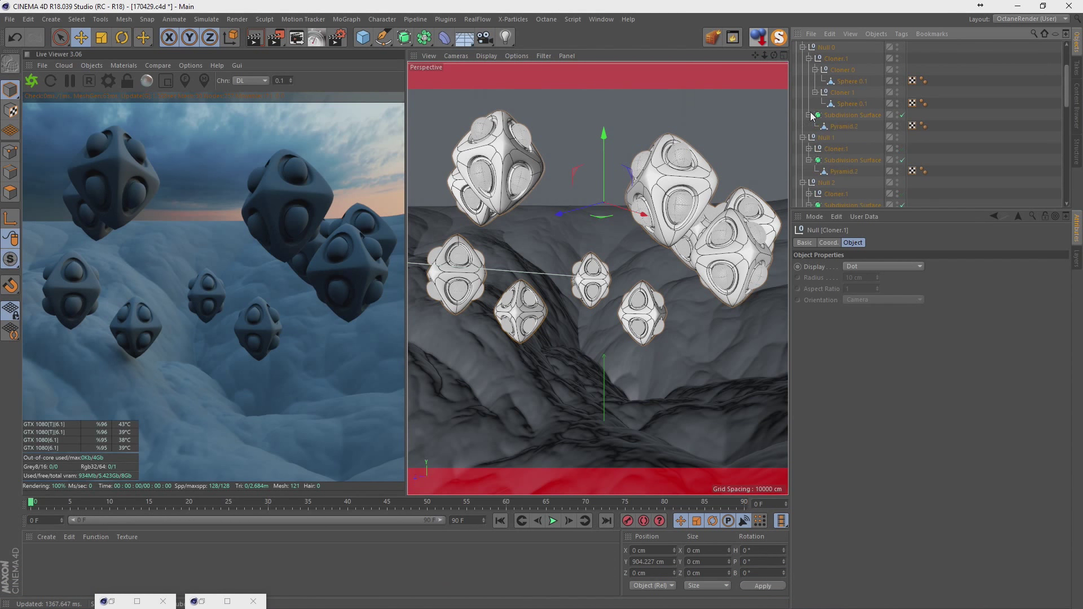
pyautogui.scroll(3, 835, 163)
pyautogui.press('c')
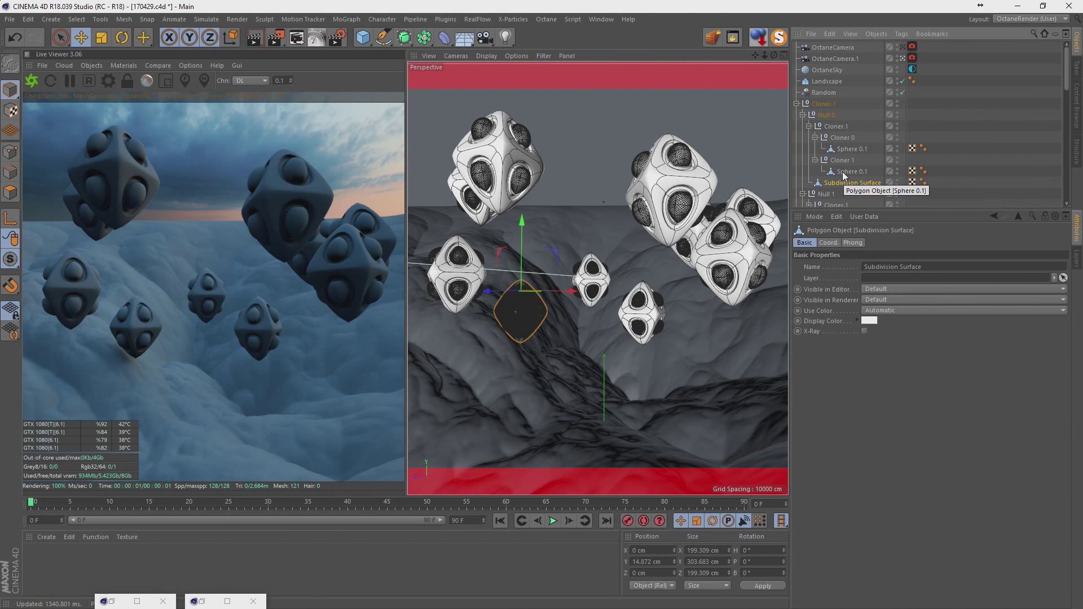
# Connect Null 0's pyramid and two eye spheres into one object at the top level
pyautogui.keyDown('ctrl'); pyautogui.click(852, 171); pyautogui.keyUp('ctrl')
pyautogui.keyDown('ctrl'); pyautogui.click(846, 149); pyautogui.keyUp('ctrl')
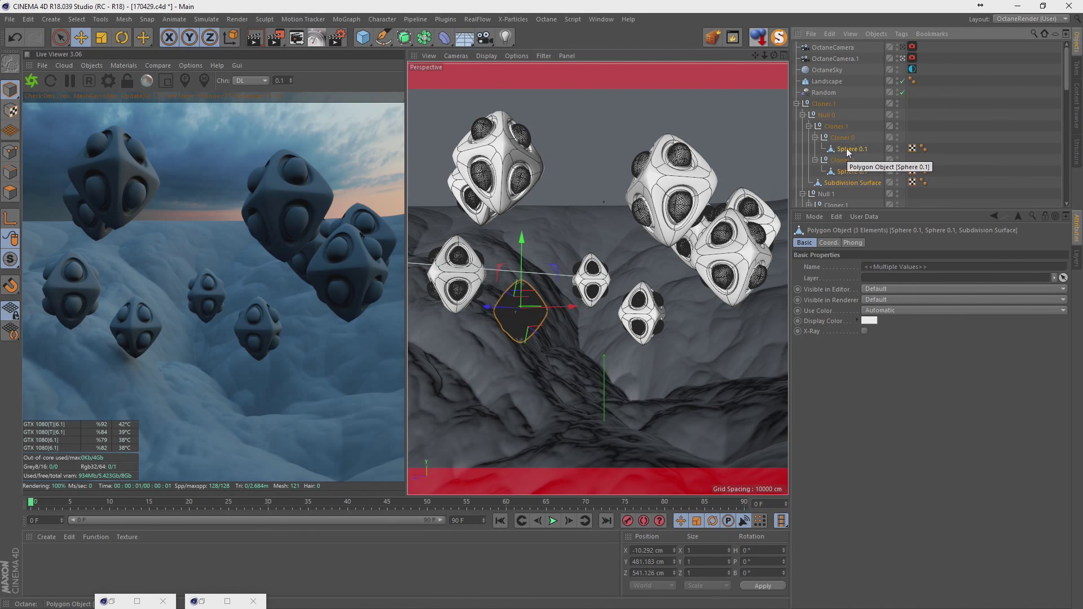
pyautogui.rightClick(849, 169)
pyautogui.click(913, 472)
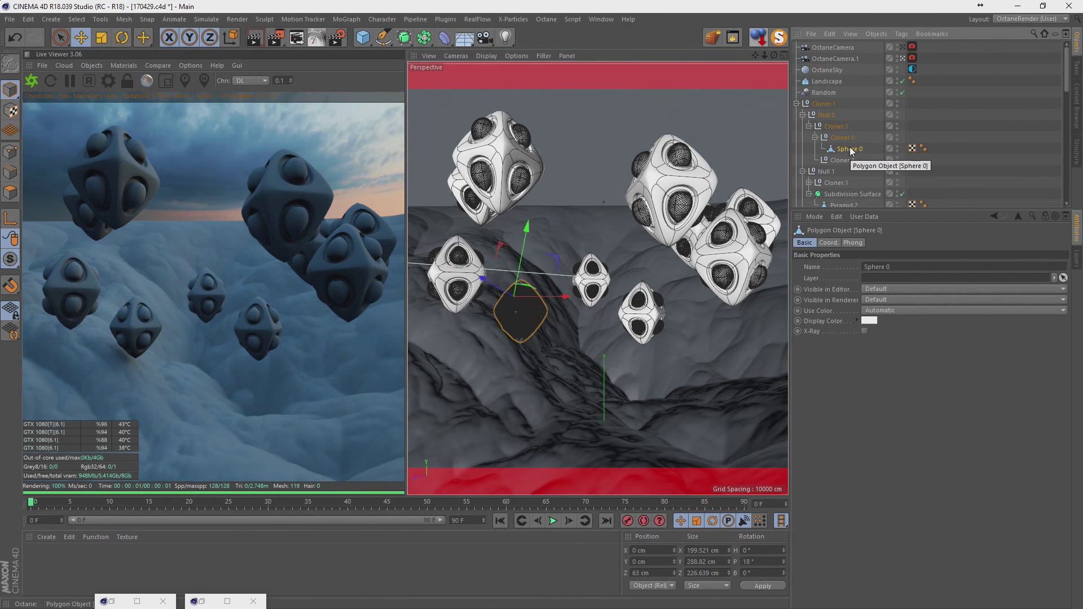
pyautogui.moveTo(846, 151); pyautogui.dragTo(822, 104)
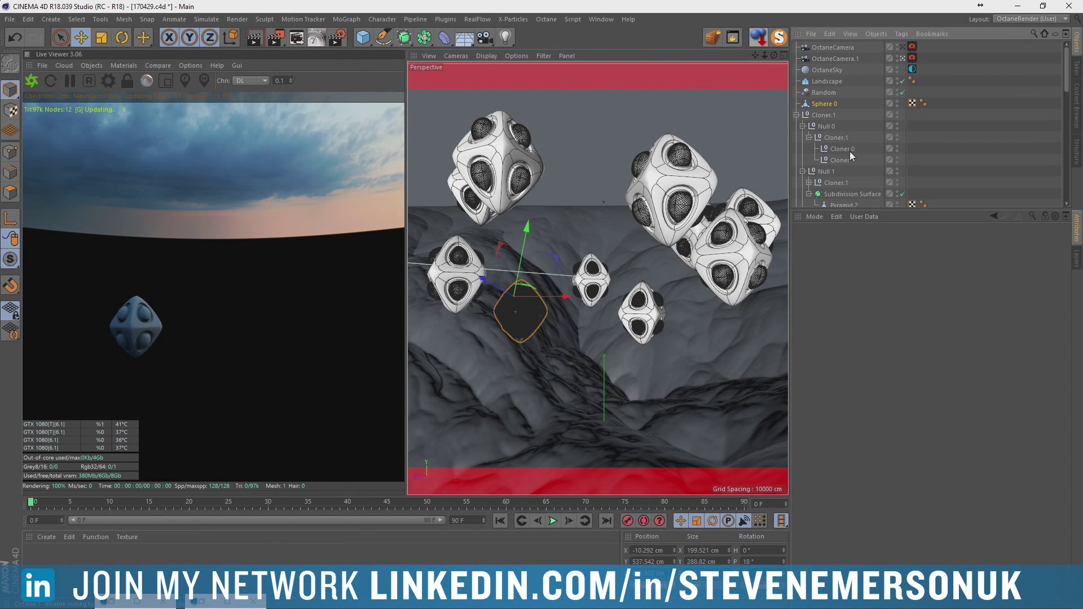
# Make Null 1's Subdivision Surface editable and connect it with its Sphere 0.1 eye
pyautogui.click(821, 116)
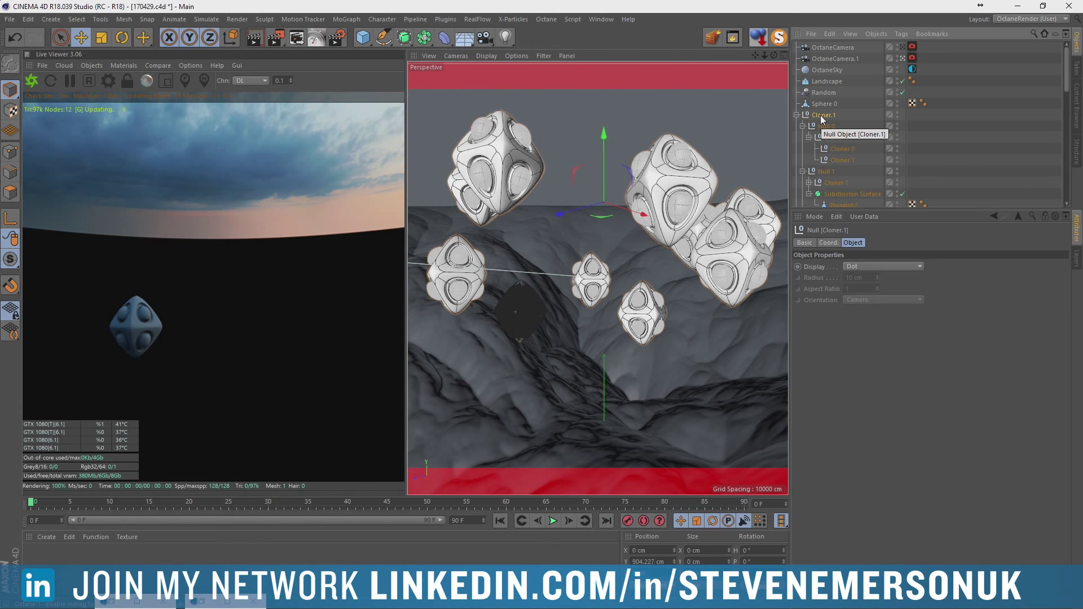
pyautogui.click(843, 171)
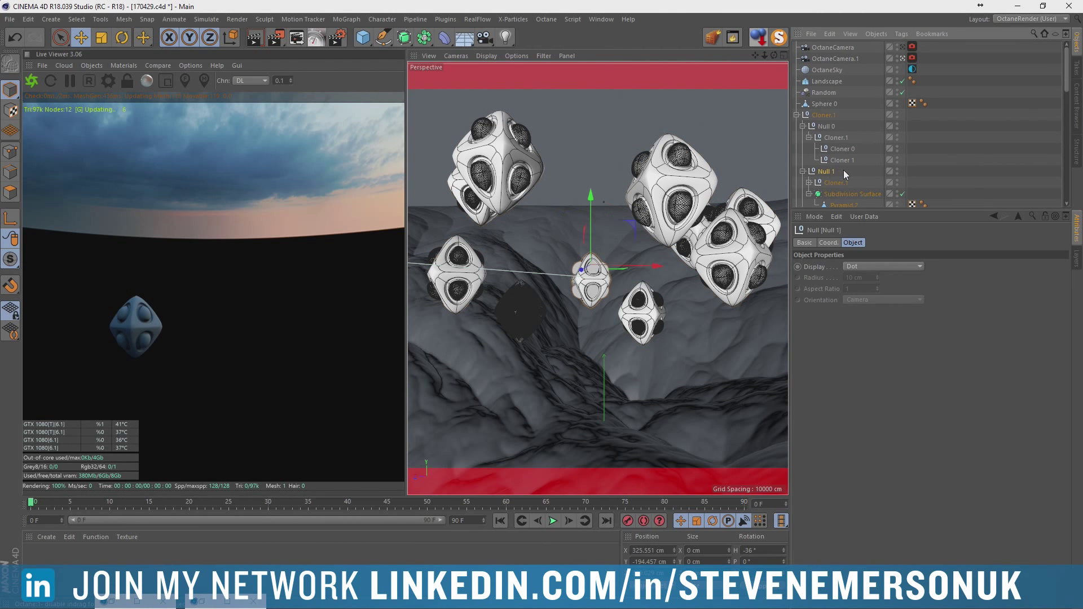
pyautogui.scroll(-3, 845, 178)
pyautogui.click(816, 126)
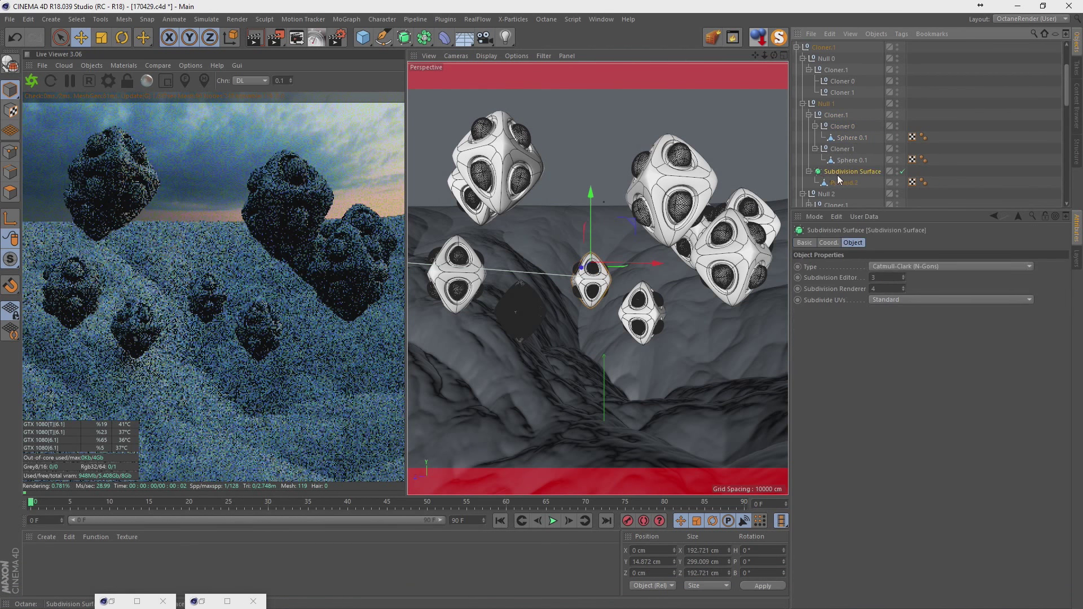
pyautogui.press('c')
pyautogui.keyDown('ctrl'); pyautogui.click(846, 160); pyautogui.keyUp('ctrl')
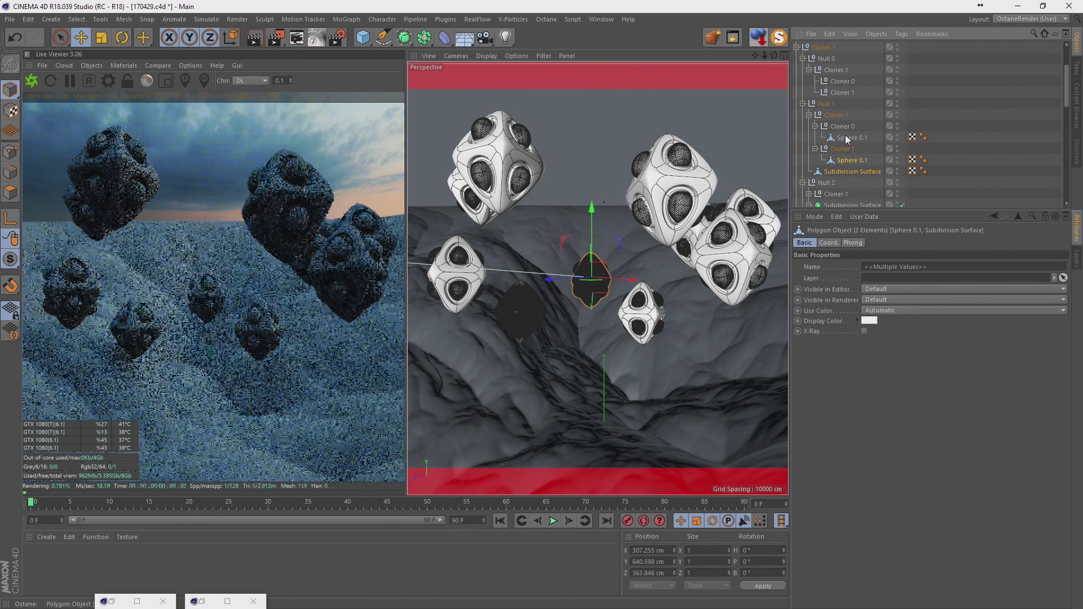
pyautogui.rightClick(847, 137)
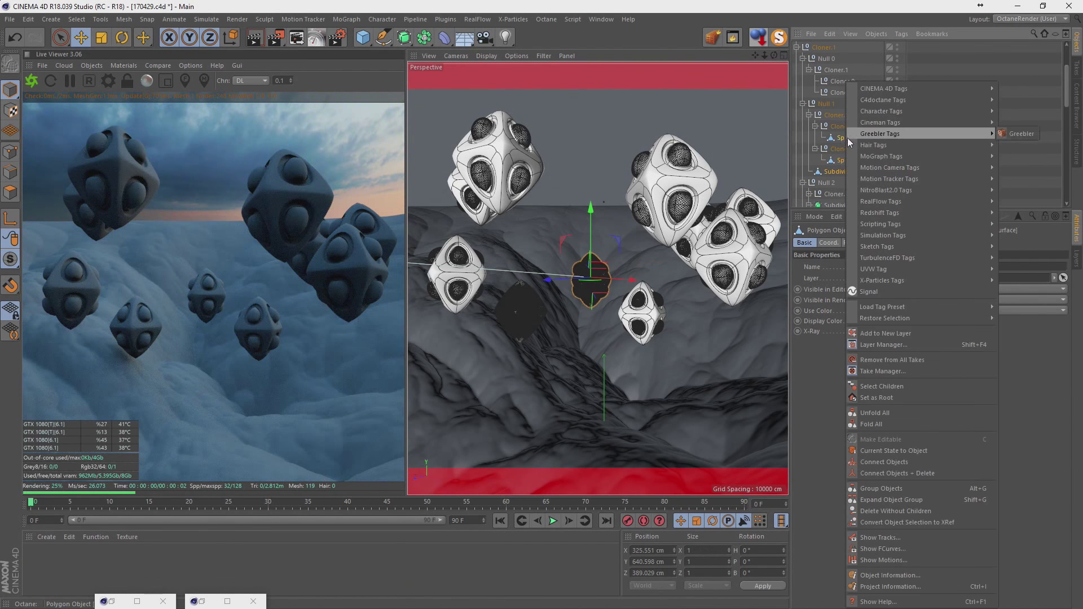
pyautogui.click(893, 474)
pyautogui.moveTo(842, 137); pyautogui.dragTo(824, 158)
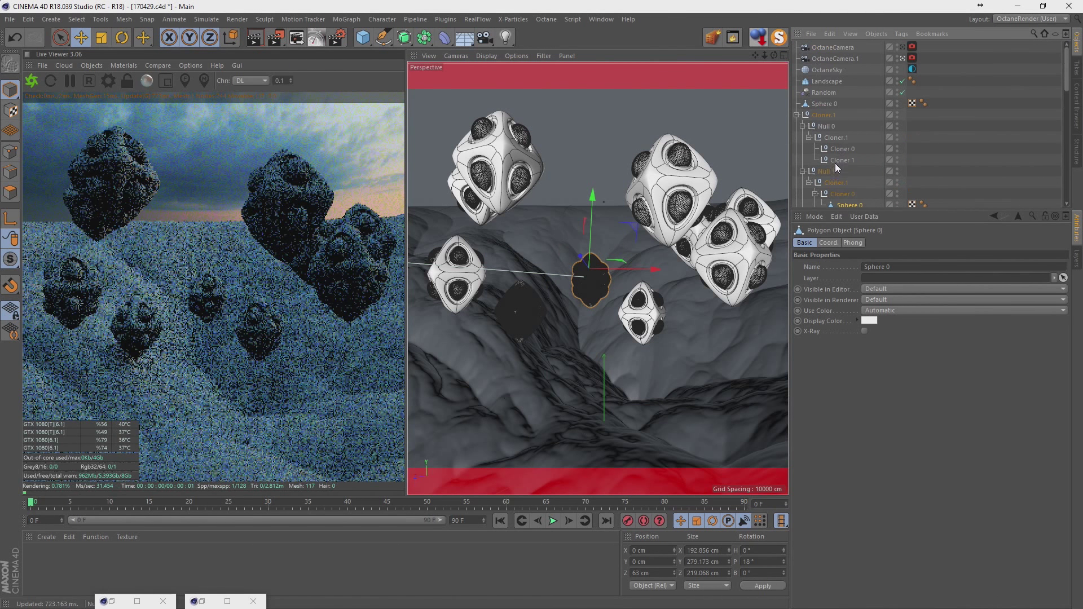
pyautogui.moveTo(819, 110); pyautogui.dragTo(821, 112)
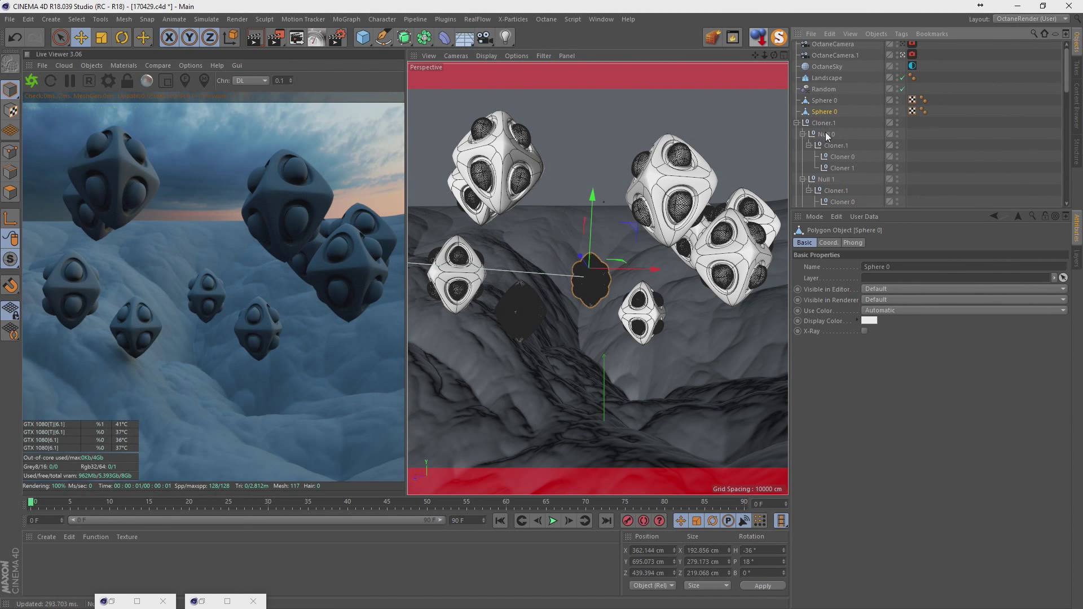
# Delete the cloner setup inside Null 0, then the Null 0 and Null 1 groups
pyautogui.scroll(-2, 825, 132)
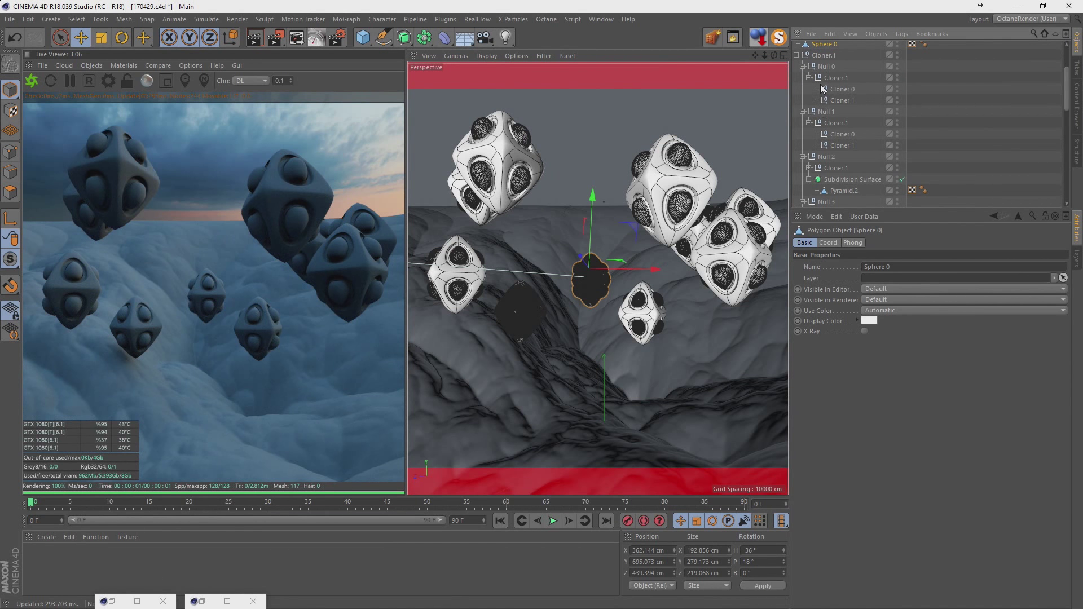
pyautogui.click(821, 57)
pyautogui.click(841, 100)
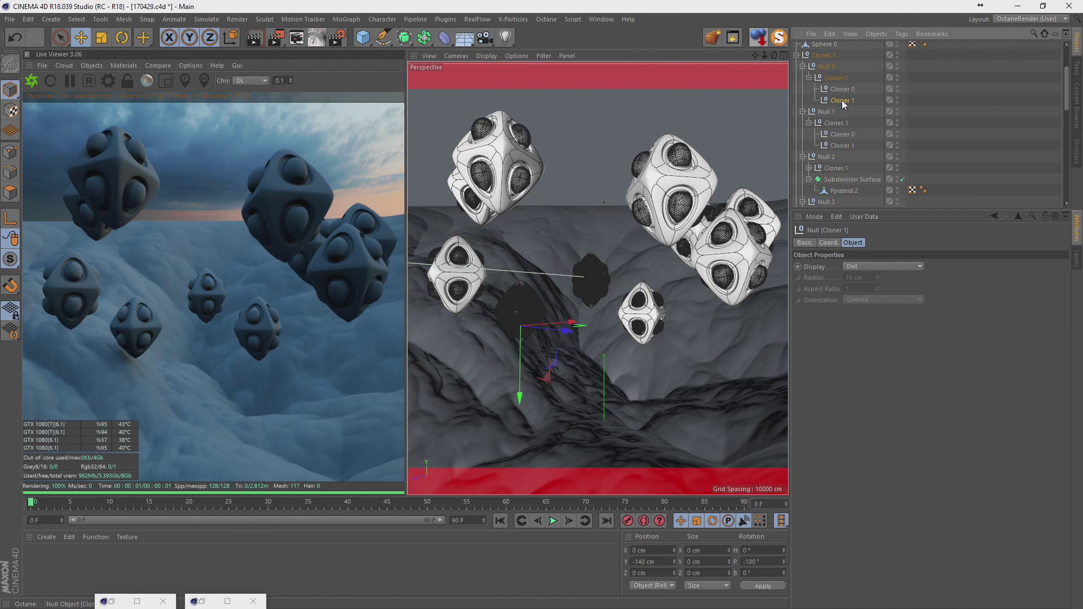
pyautogui.press('Delete')
pyautogui.click(825, 66)
pyautogui.press('Delete')
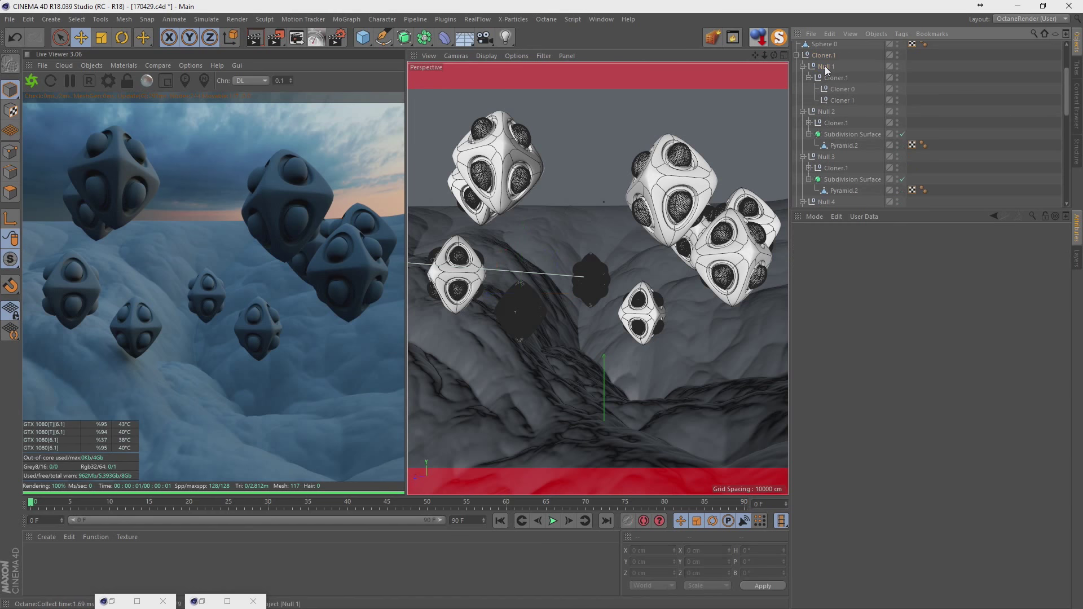
pyautogui.click(825, 66)
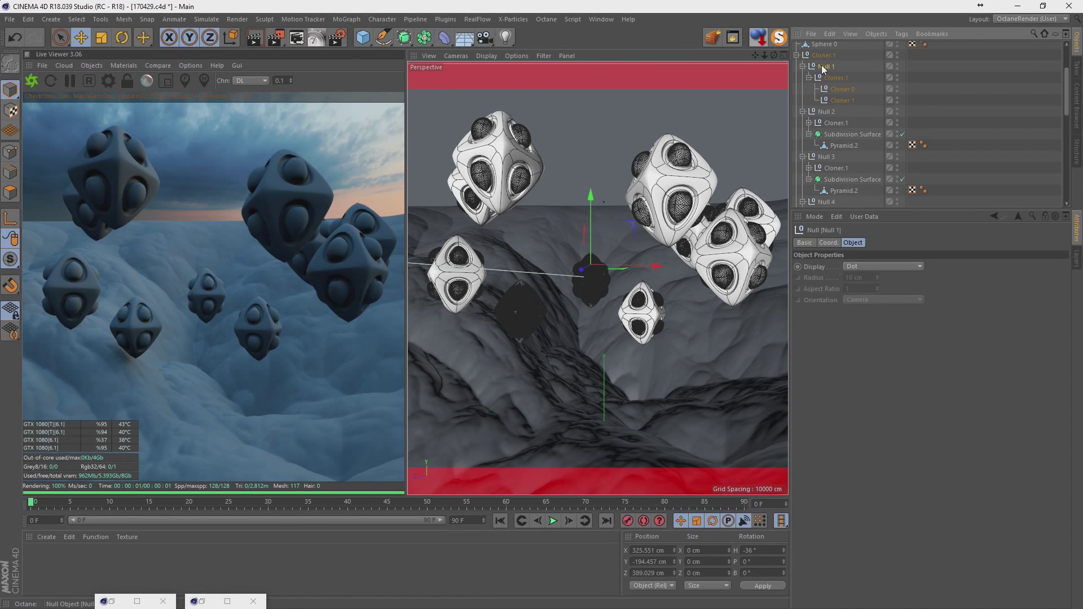
pyautogui.press('Delete')
# Make the Subdivision Surfaces under Null 2, Null 3 and Null 4 editable
pyautogui.click(830, 87)
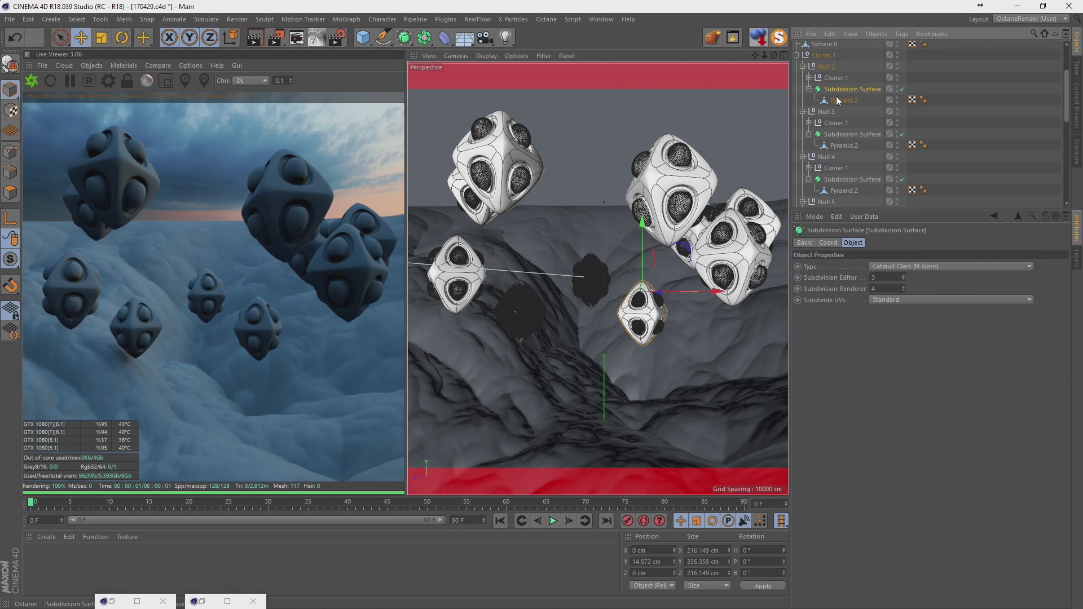
pyautogui.press('c')
pyautogui.click(805, 101)
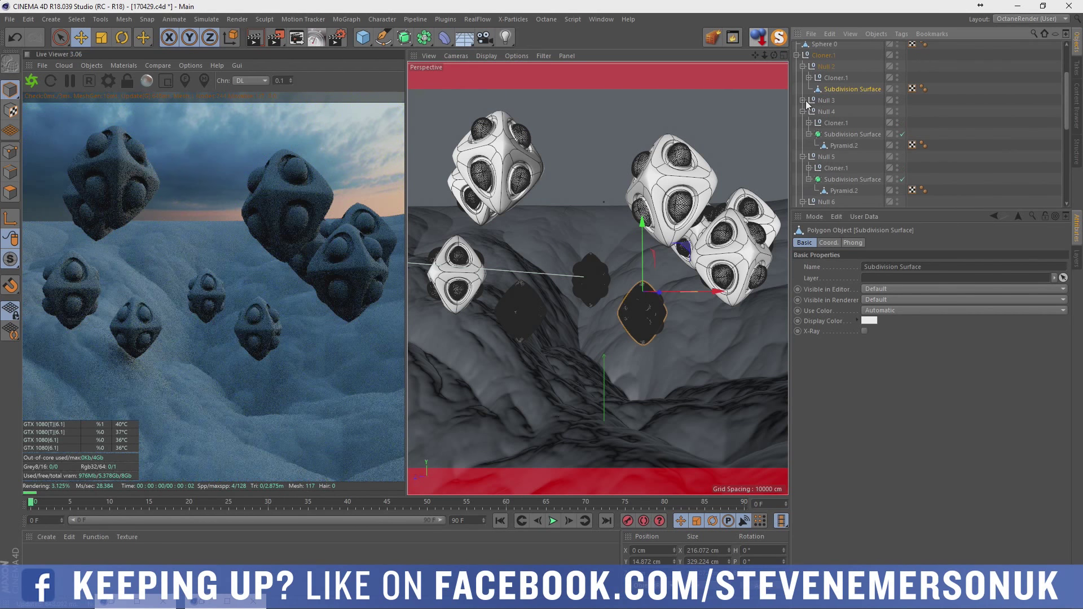
pyautogui.click(810, 111)
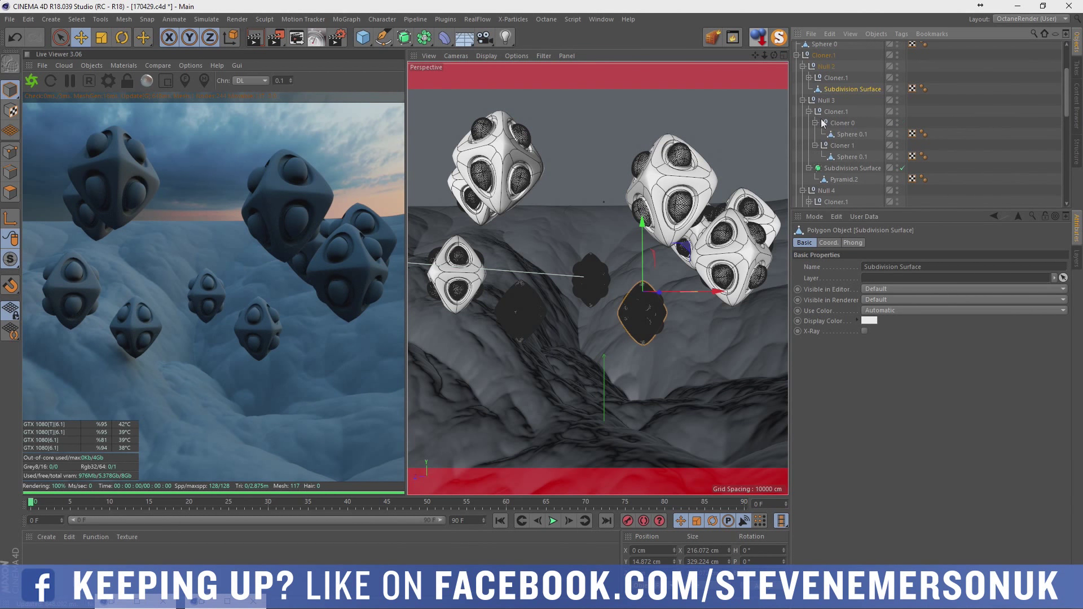
pyautogui.click(849, 157)
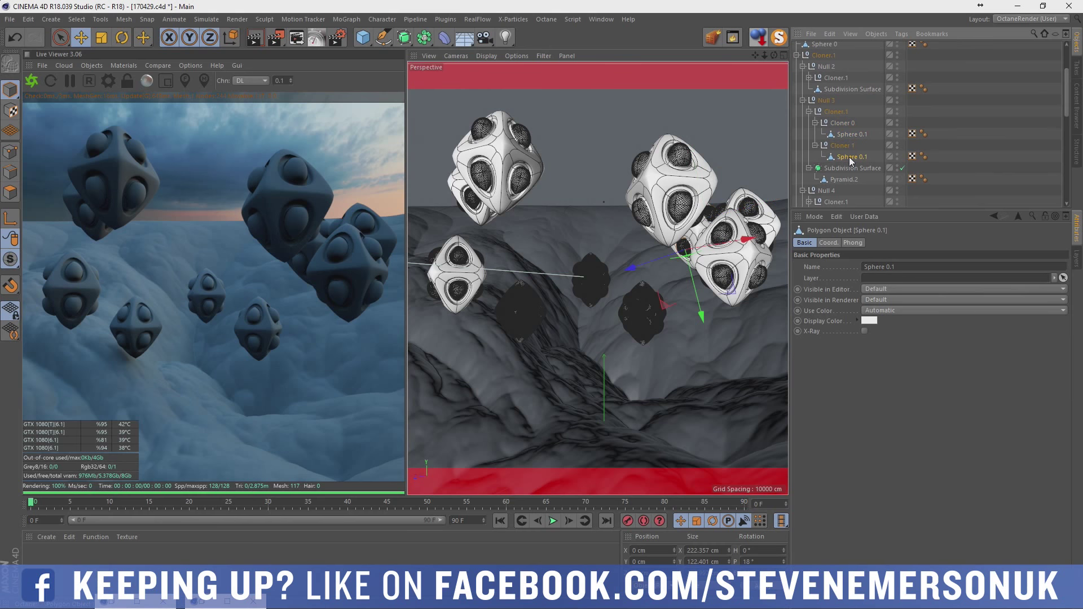
pyautogui.click(827, 168)
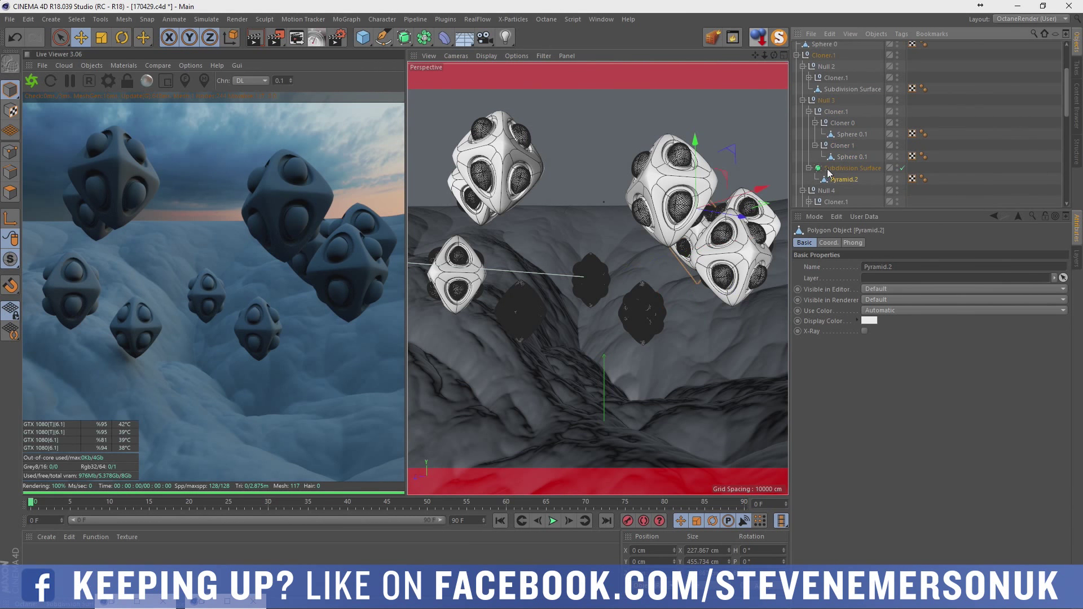
pyautogui.press('c')
pyautogui.scroll(-2, 832, 167)
pyautogui.click(830, 134)
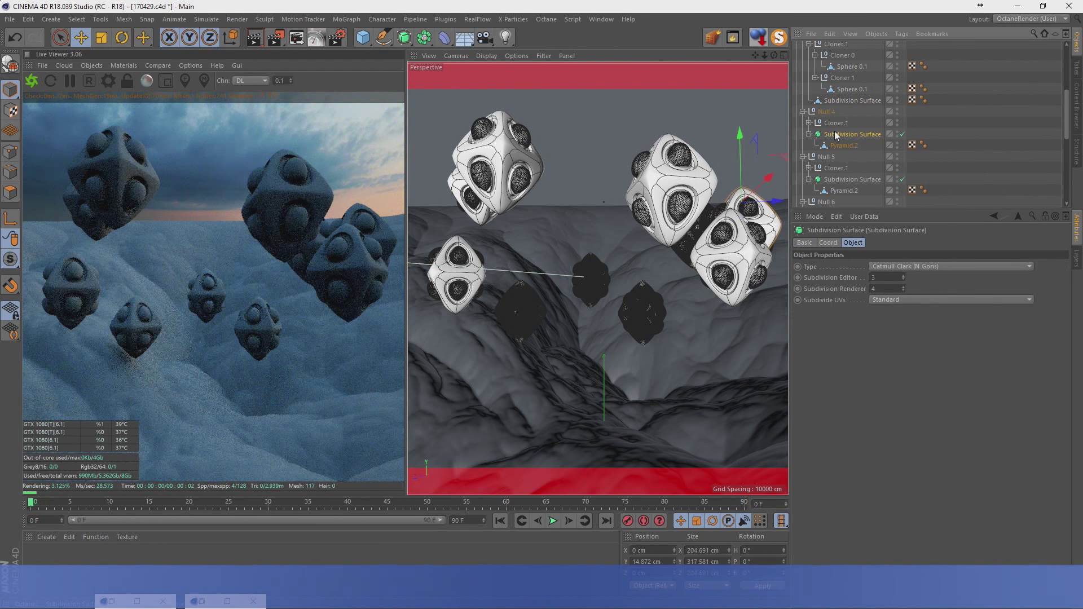
pyautogui.press('c')
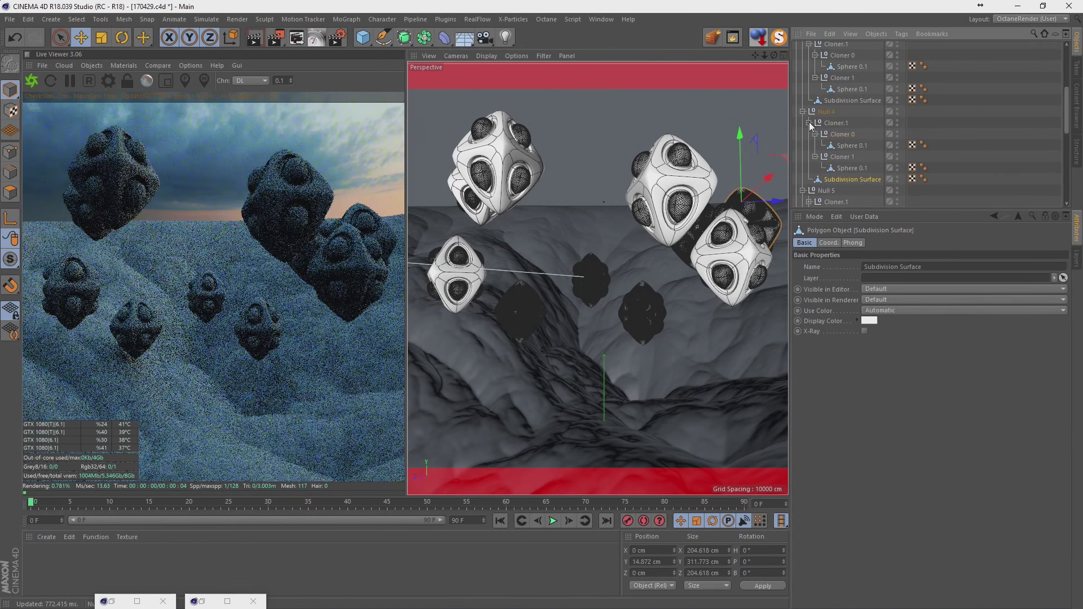
# Make the Subdivision Surfaces under Null 5 through Null 8 editable
pyautogui.scroll(-1, 834, 141)
pyautogui.click(835, 145)
pyautogui.press('c')
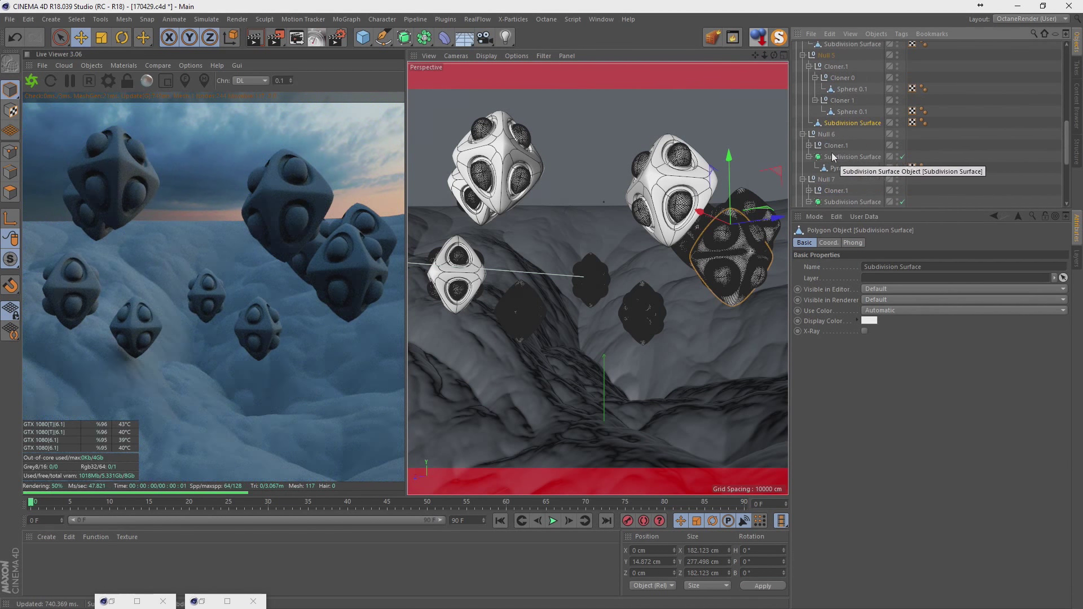
pyautogui.scroll(-4, 854, 160)
pyautogui.click(847, 134)
pyautogui.press('c')
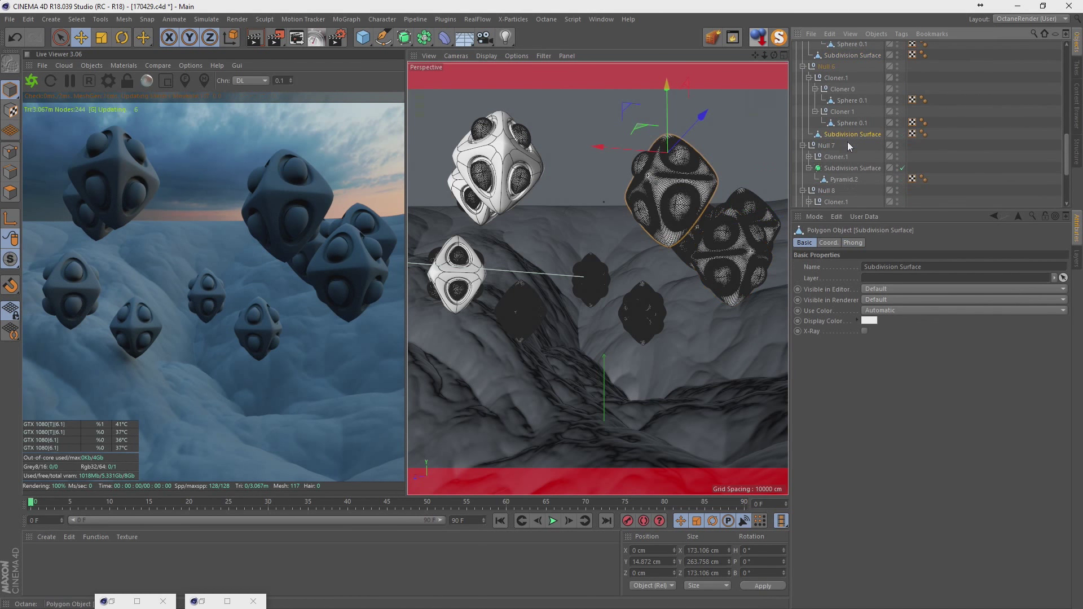
pyautogui.scroll(-2, 827, 164)
pyautogui.click(838, 142)
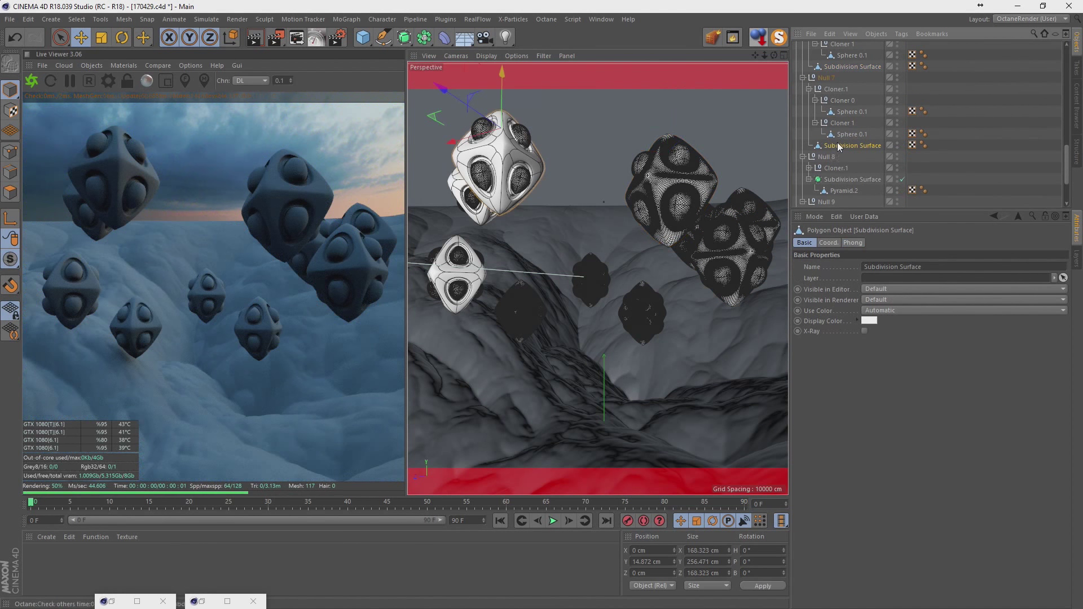
pyautogui.press('c')
pyautogui.scroll(-2, 834, 166)
pyautogui.click(847, 157)
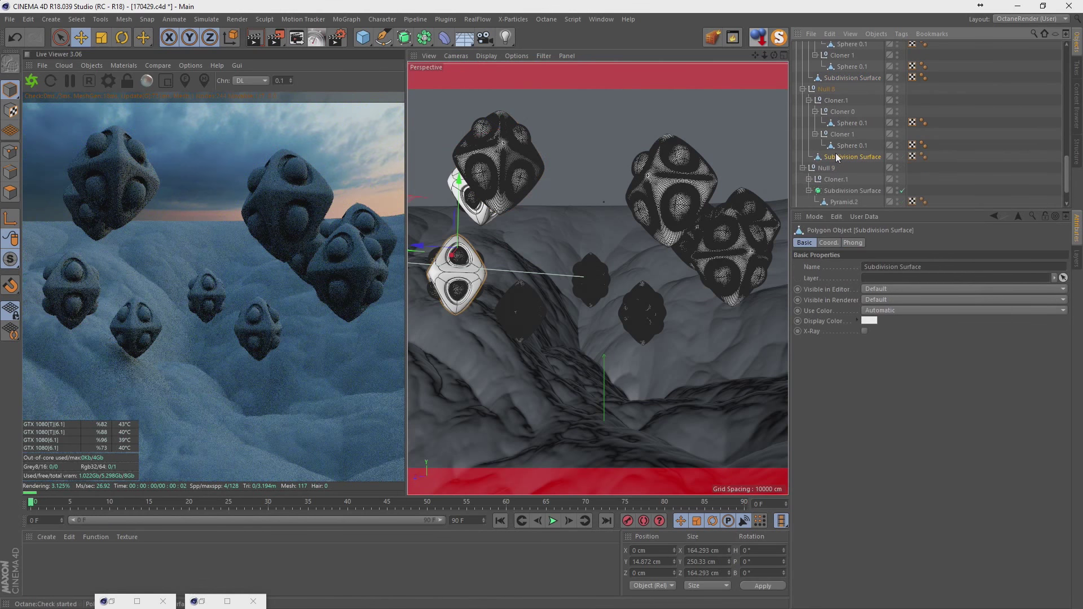
pyautogui.press('c')
pyautogui.scroll(-1, 811, 151)
pyautogui.click(810, 145)
# Make Null 9's mesh editable and select the meshes and eye spheres of Nulls 9 to 6
pyautogui.click(847, 201)
pyautogui.press('c')
pyautogui.scroll(-1, 840, 169)
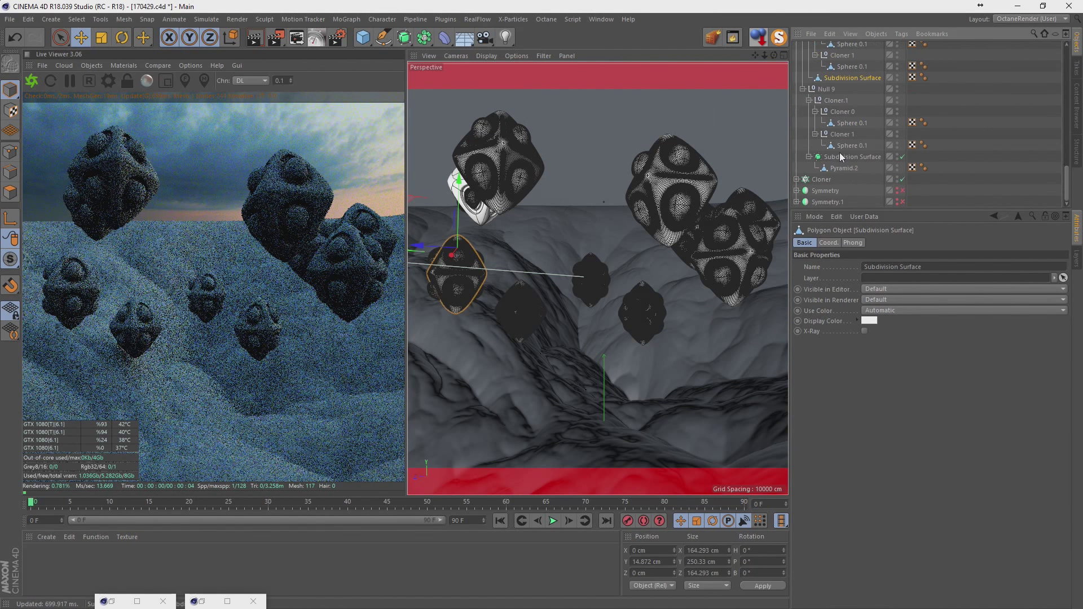
pyautogui.keyDown('ctrl'); pyautogui.click(843, 158); pyautogui.keyUp('ctrl')
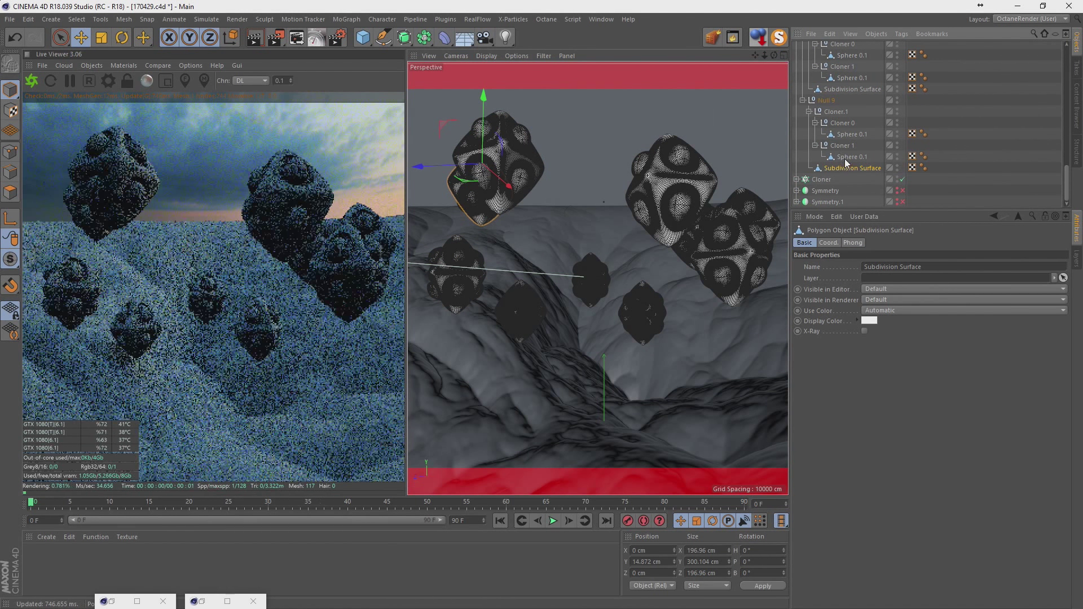
pyautogui.keyDown('ctrl'); pyautogui.click(845, 135); pyautogui.keyUp('ctrl')
pyautogui.scroll(2, 845, 148)
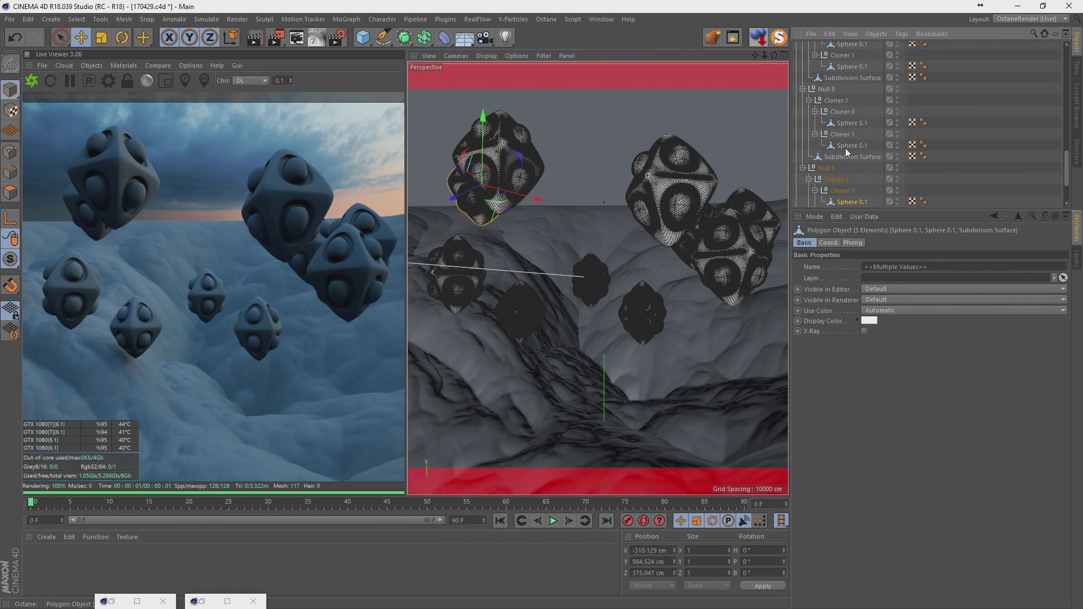
pyautogui.keyDown('ctrl'); pyautogui.click(841, 159); pyautogui.keyUp('ctrl')
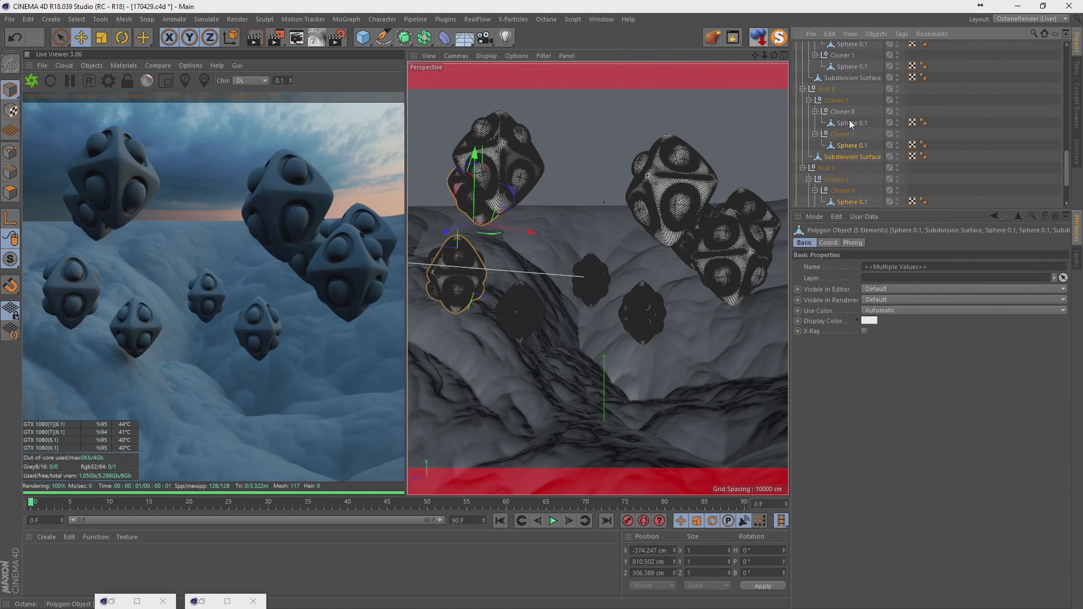
pyautogui.keyDown('ctrl'); pyautogui.click(849, 122); pyautogui.keyUp('ctrl')
pyautogui.scroll(2, 849, 143)
pyautogui.keyDown('ctrl'); pyautogui.click(843, 145); pyautogui.keyUp('ctrl')
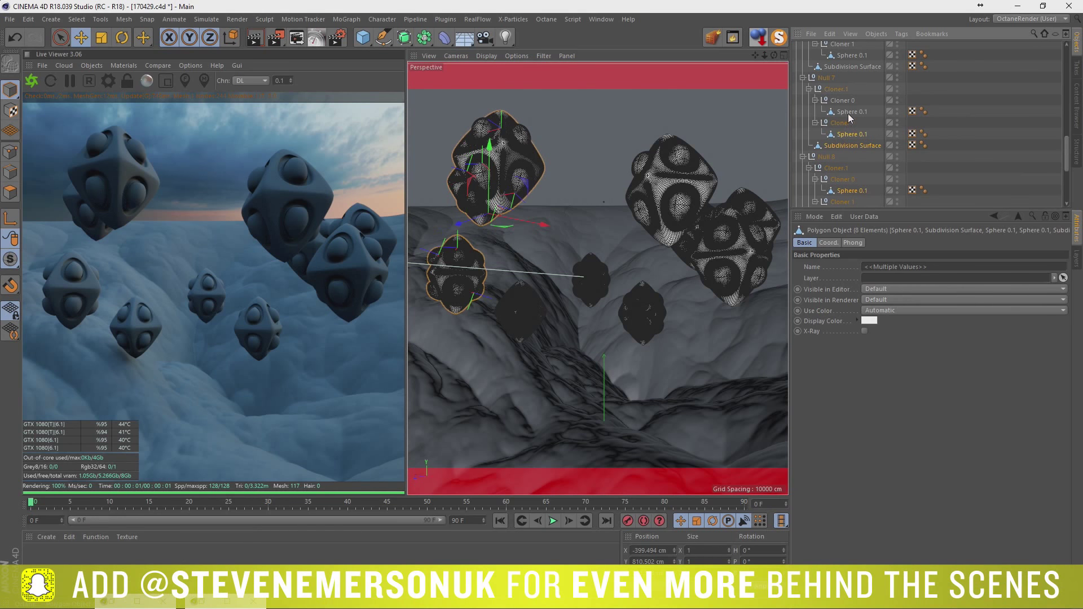
pyautogui.keyDown('ctrl'); pyautogui.click(848, 112); pyautogui.keyUp('ctrl')
pyautogui.scroll(2, 848, 132)
pyautogui.keyDown('ctrl'); pyautogui.click(843, 134); pyautogui.keyUp('ctrl')
pyautogui.keyDown('ctrl'); pyautogui.click(842, 123); pyautogui.keyUp('ctrl')
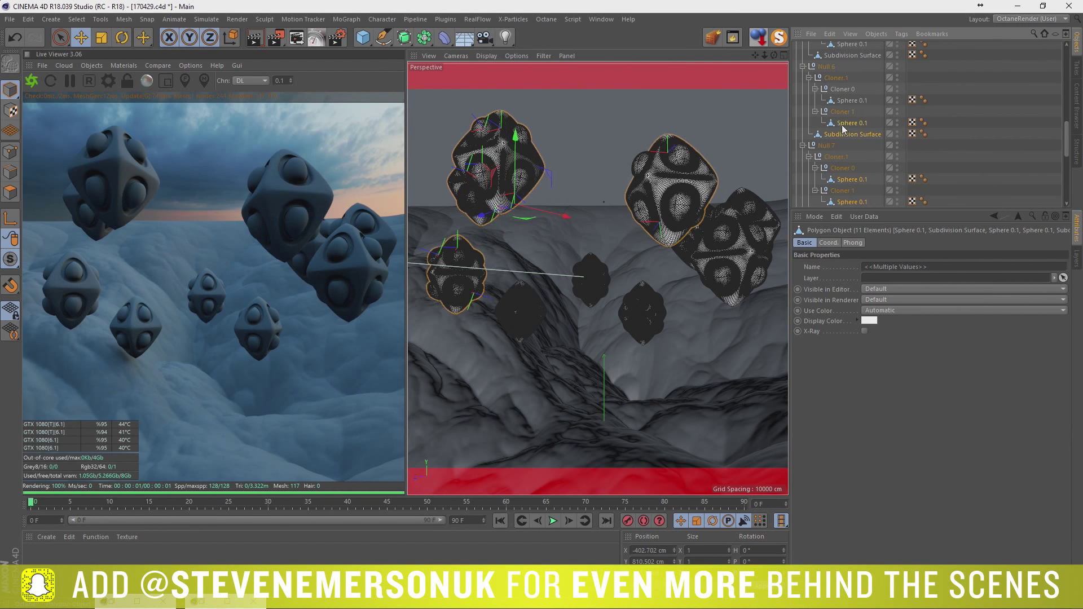
pyautogui.keyDown('ctrl'); pyautogui.click(850, 100); pyautogui.keyUp('ctrl')
# Add the meshes and eye spheres of Nulls 5 to 2 to the selection
pyautogui.scroll(2, 849, 143)
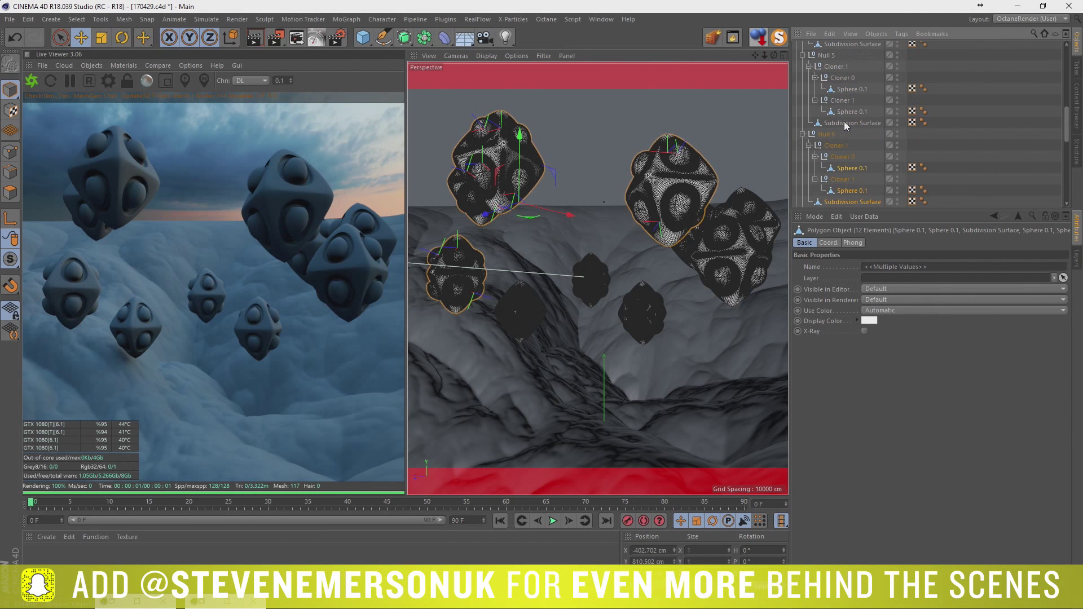
pyautogui.keyDown('ctrl'); pyautogui.click(844, 122); pyautogui.keyUp('ctrl')
pyautogui.keyDown('ctrl'); pyautogui.click(846, 111); pyautogui.keyUp('ctrl')
pyautogui.keyDown('ctrl'); pyautogui.click(848, 89); pyautogui.keyUp('ctrl')
pyautogui.scroll(2, 848, 123)
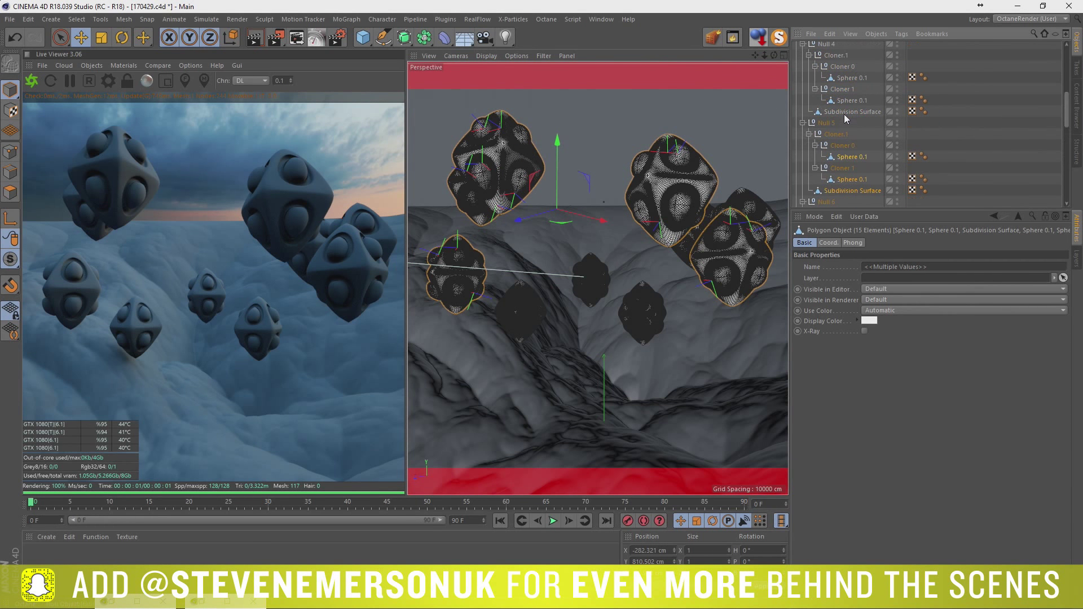
pyautogui.keyDown('ctrl'); pyautogui.click(840, 110); pyautogui.keyUp('ctrl')
pyautogui.keyDown('ctrl'); pyautogui.click(850, 78); pyautogui.keyUp('ctrl')
pyautogui.scroll(2, 858, 124)
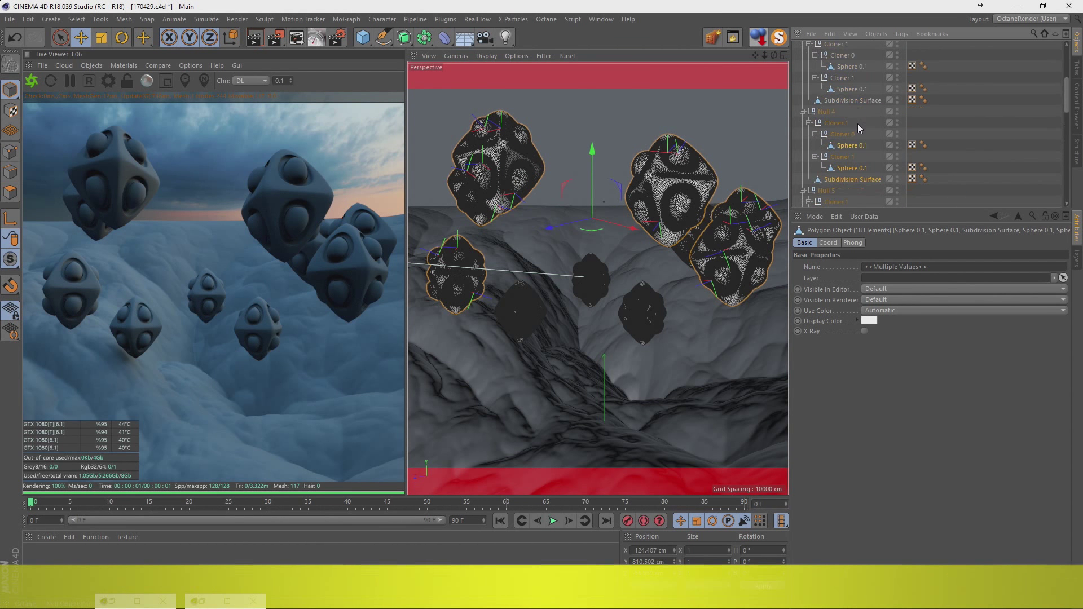
pyautogui.keyDown('ctrl'); pyautogui.click(848, 99); pyautogui.keyUp('ctrl')
pyautogui.keyDown('ctrl'); pyautogui.click(846, 66); pyautogui.keyUp('ctrl')
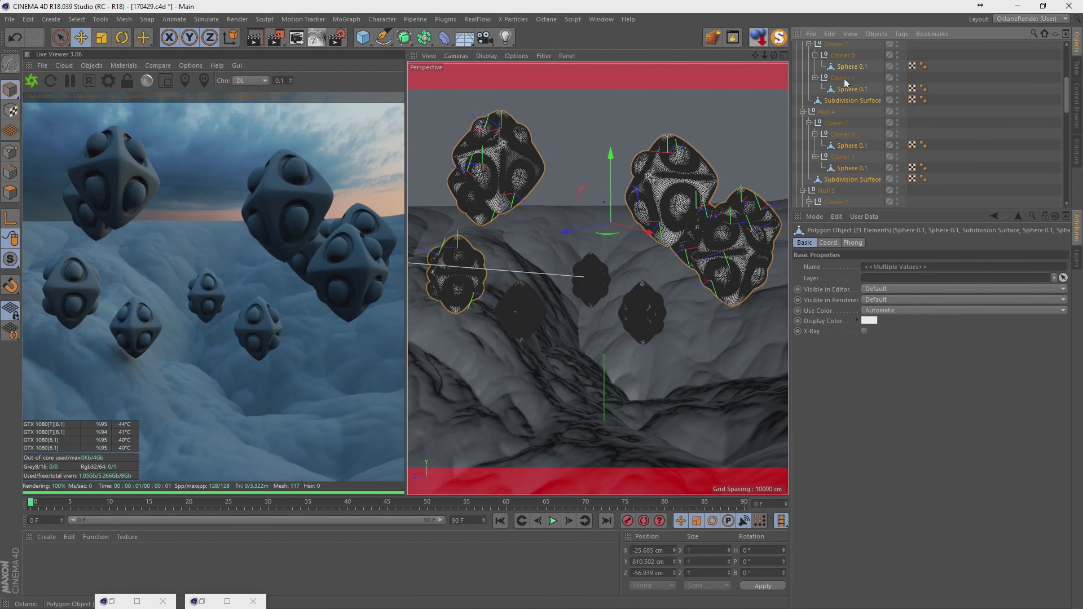
pyautogui.scroll(2, 848, 113)
pyautogui.click(810, 78)
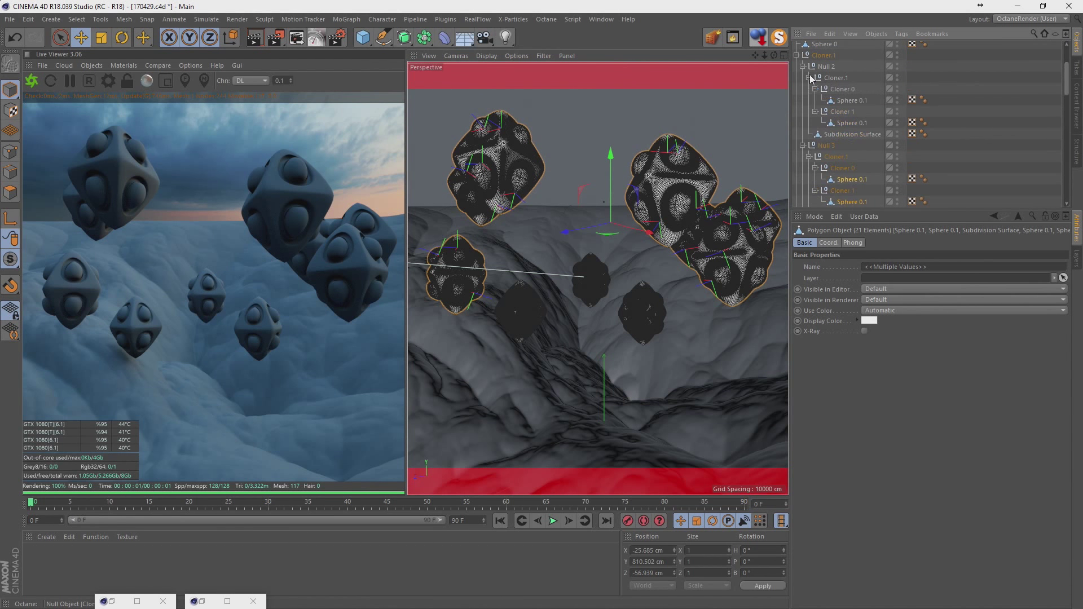
pyautogui.keyDown('ctrl'); pyautogui.click(839, 133); pyautogui.keyUp('ctrl')
pyautogui.keyDown('ctrl'); pyautogui.click(849, 100); pyautogui.keyUp('ctrl')
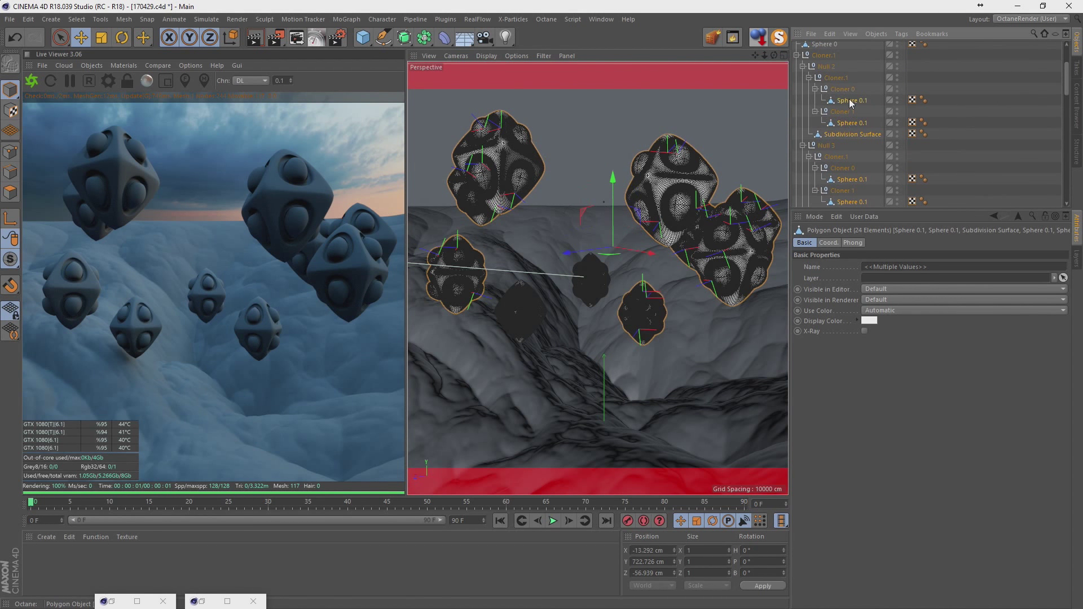
# Connect everything into a single top-level Sphere 0.1 and delete the leftover null and cloner groups
pyautogui.rightClick(845, 100)
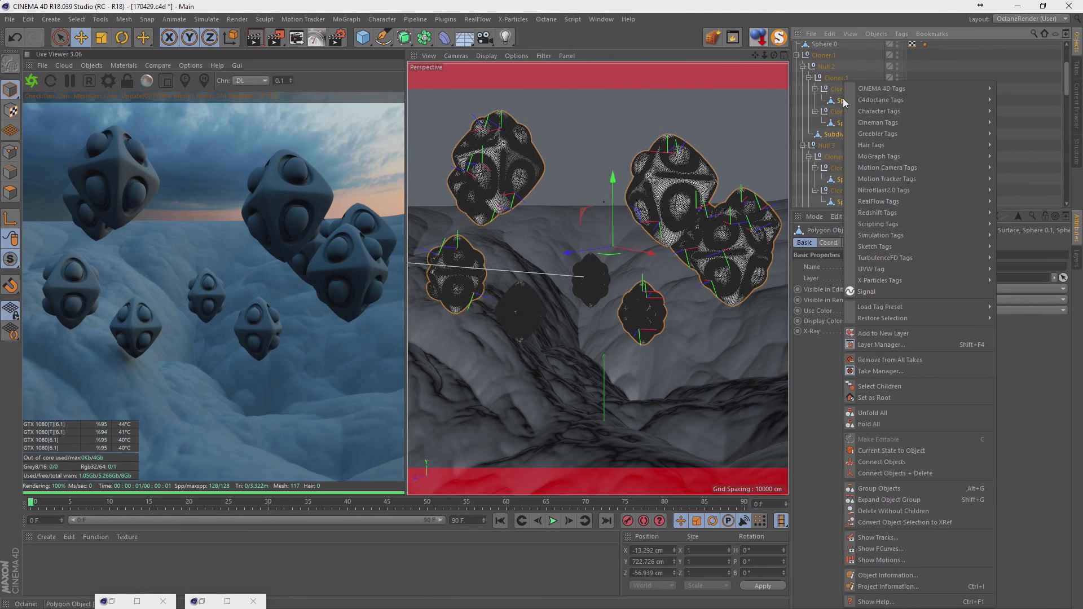
pyautogui.click(903, 476)
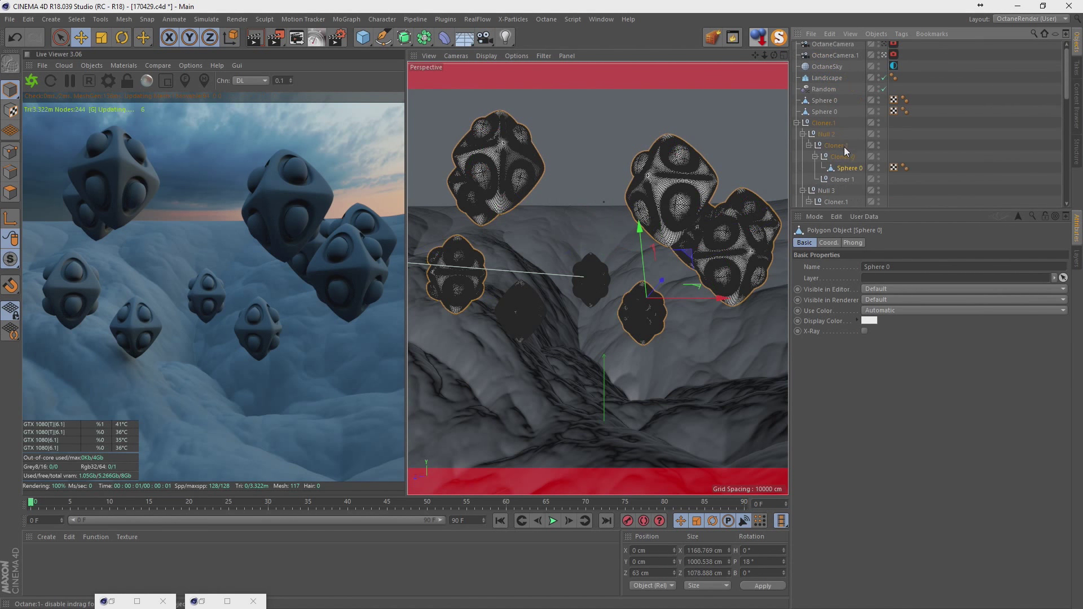
pyautogui.moveTo(821, 117); pyautogui.dragTo(822, 106)
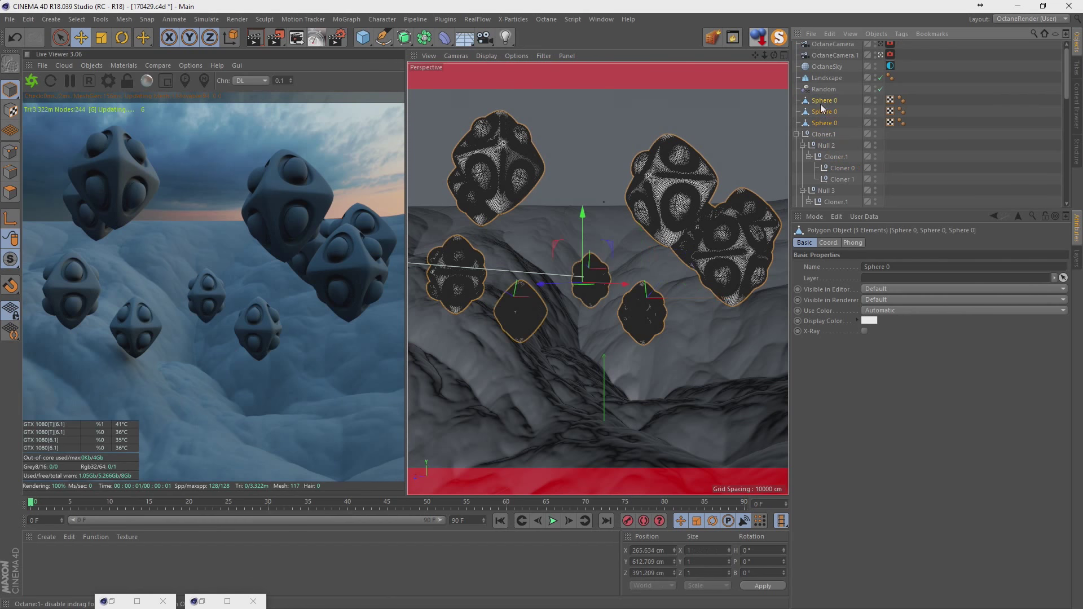
pyautogui.rightClick(821, 106)
pyautogui.click(846, 463)
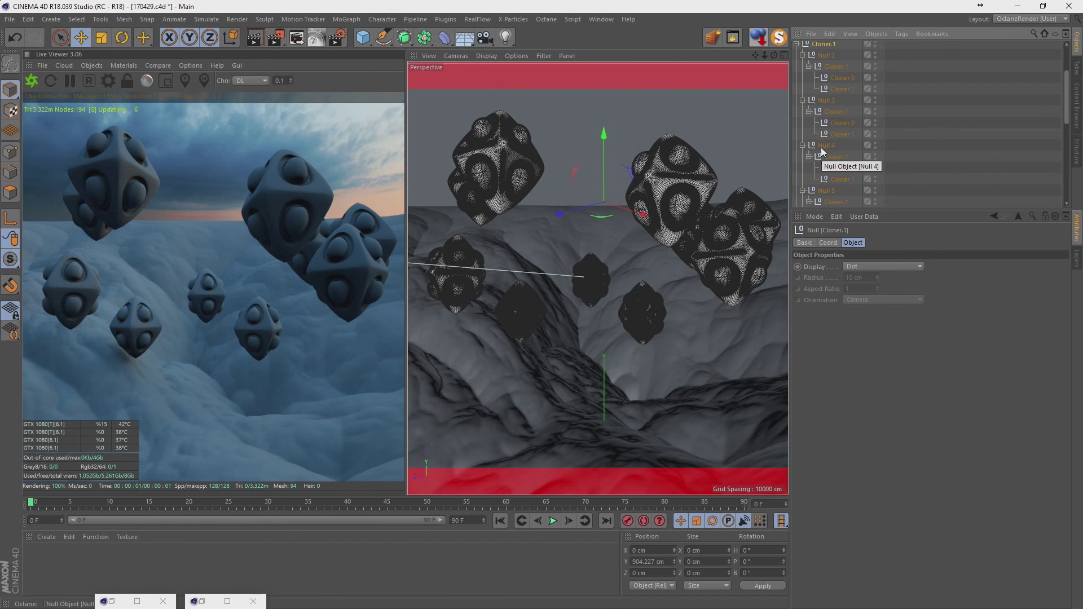
pyautogui.scroll(-3, 821, 152)
pyautogui.scroll(-2, 818, 155)
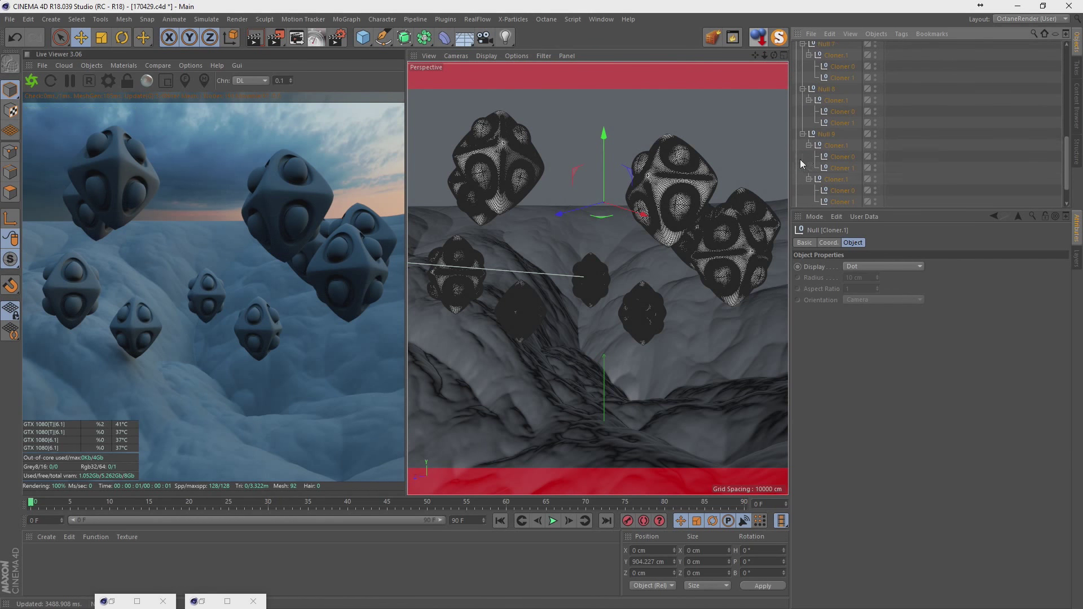
pyautogui.press('Delete')
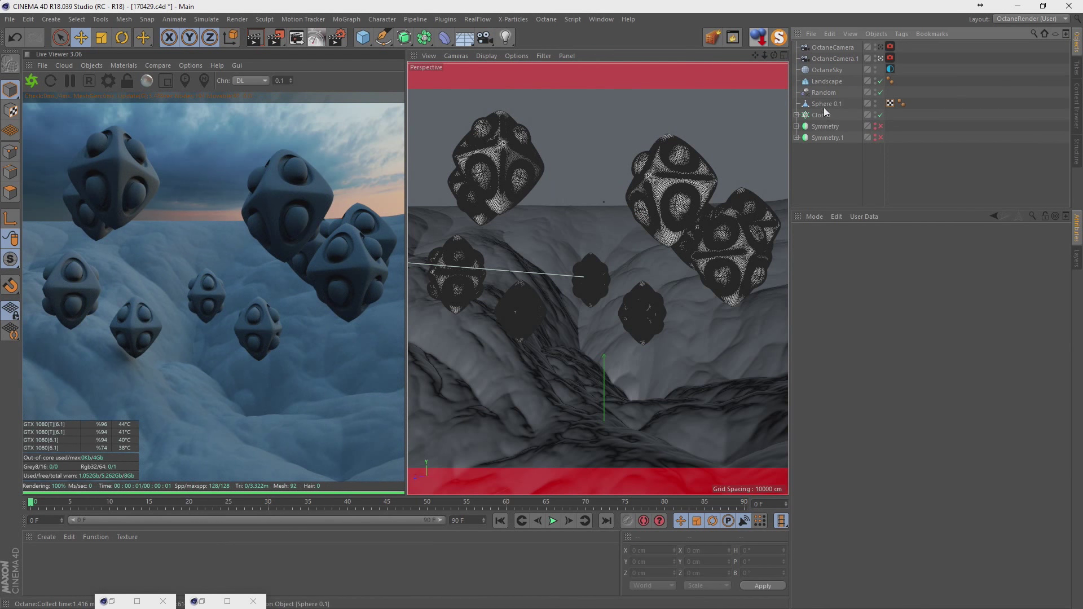
# Solo the merged Sphere 0.1 with MagicSolo, checking its visibility toggle
pyautogui.click(825, 105)
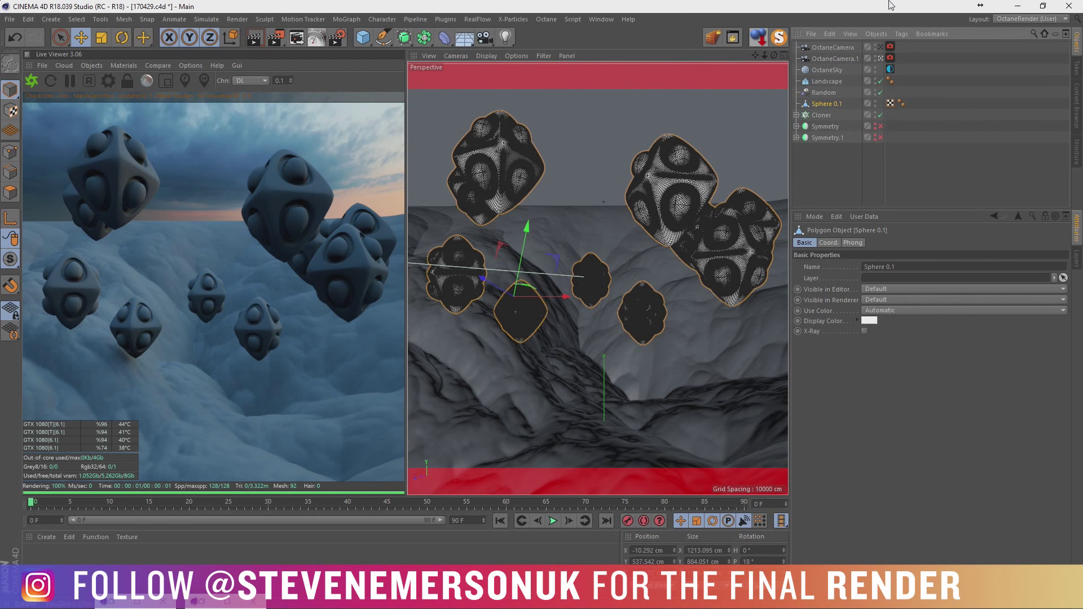
pyautogui.click(779, 38)
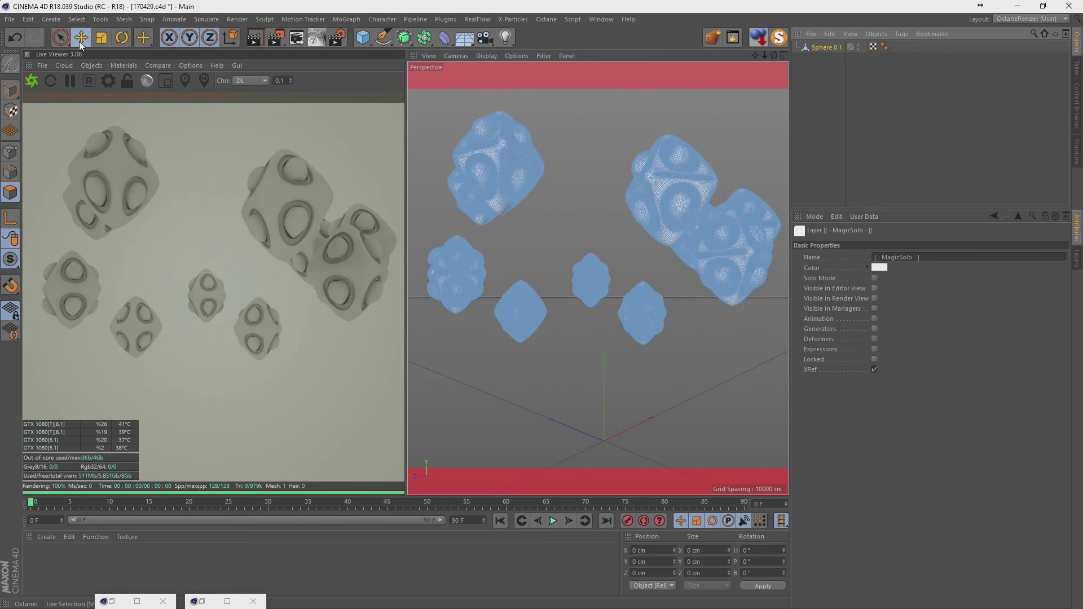
pyautogui.click(479, 172)
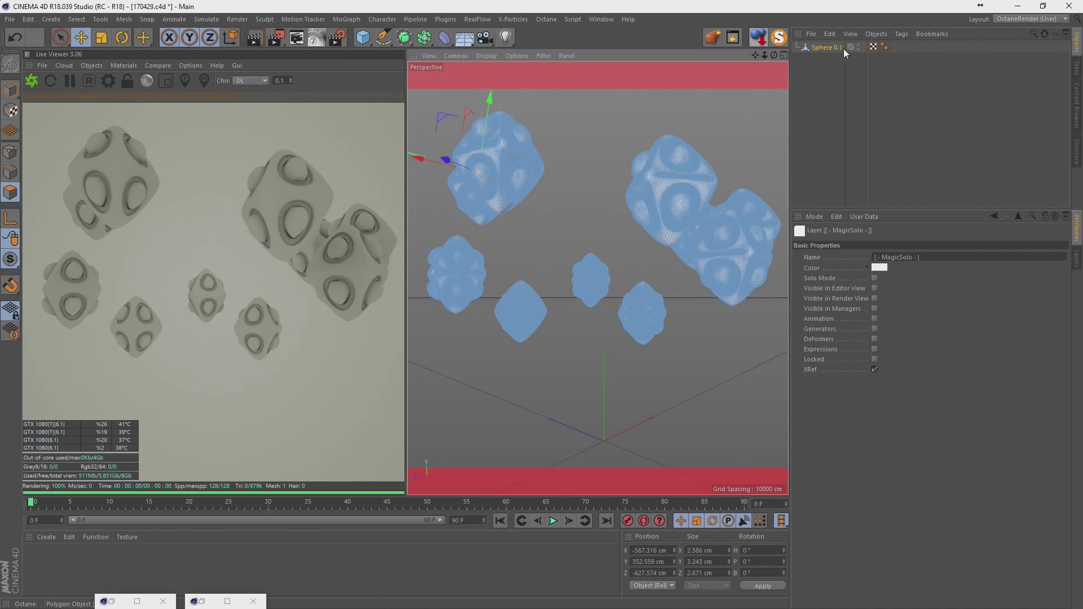
pyautogui.keyDown('ctrl'); pyautogui.click(858, 47); pyautogui.keyUp('ctrl')
pyautogui.click(821, 48)
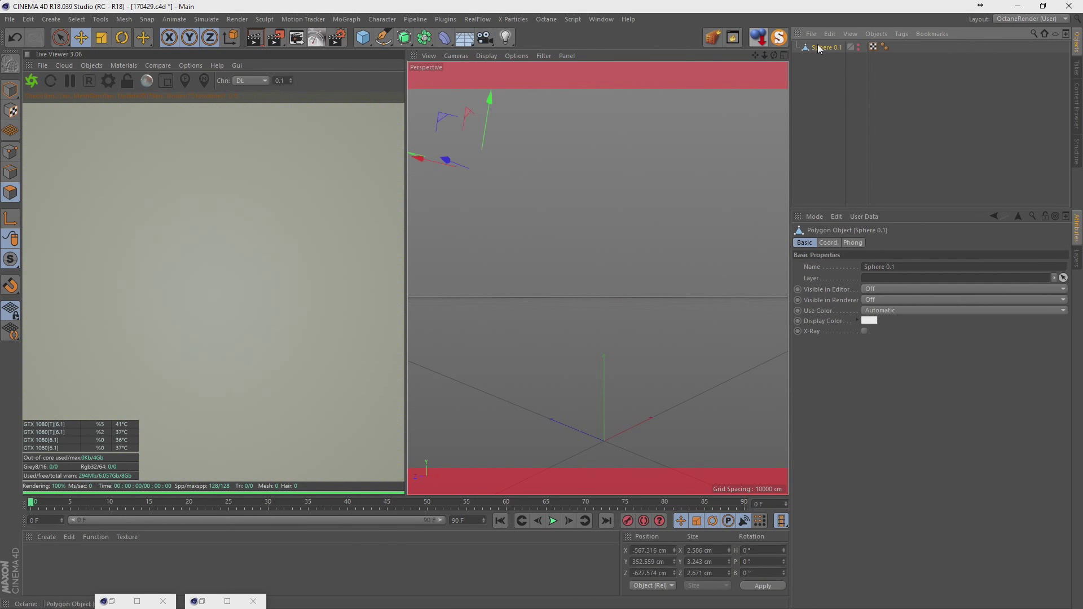
pyautogui.keyDown('ctrl'); pyautogui.click(858, 46); pyautogui.keyUp('ctrl')
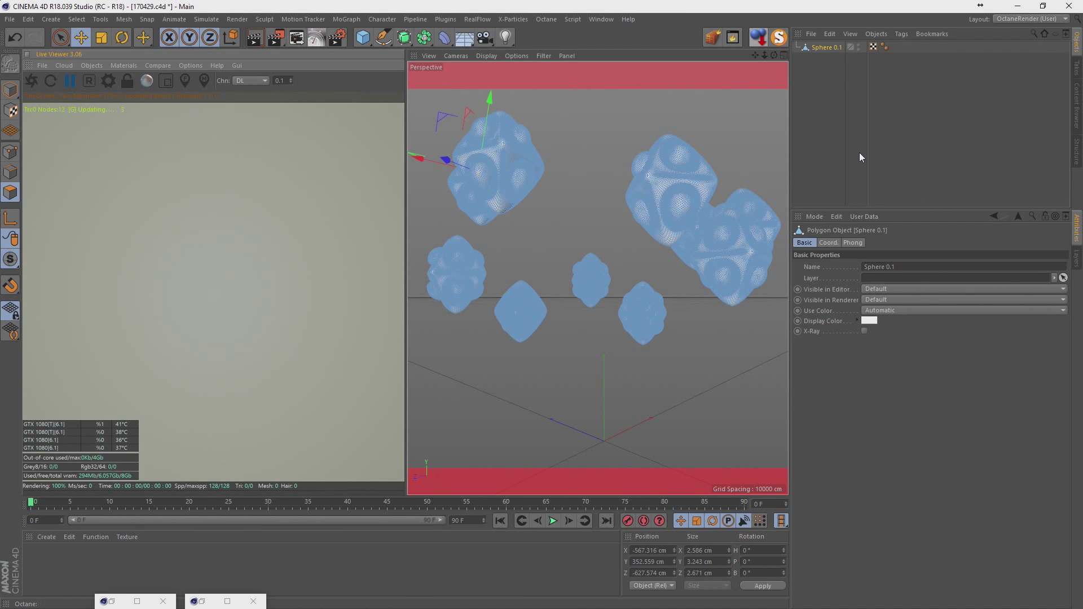
pyautogui.click(779, 37)
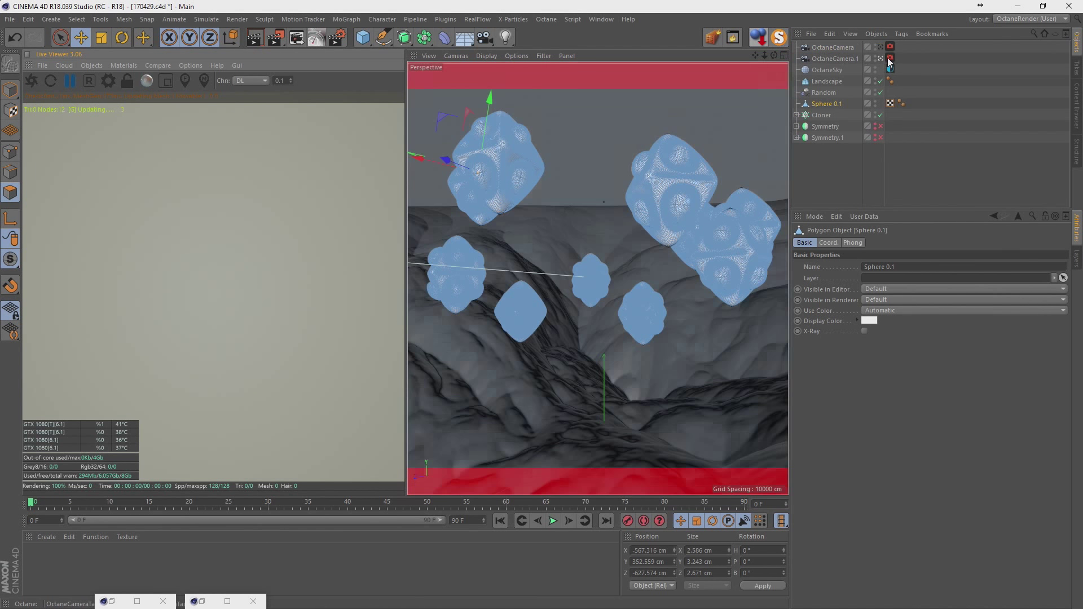
pyautogui.click(779, 37)
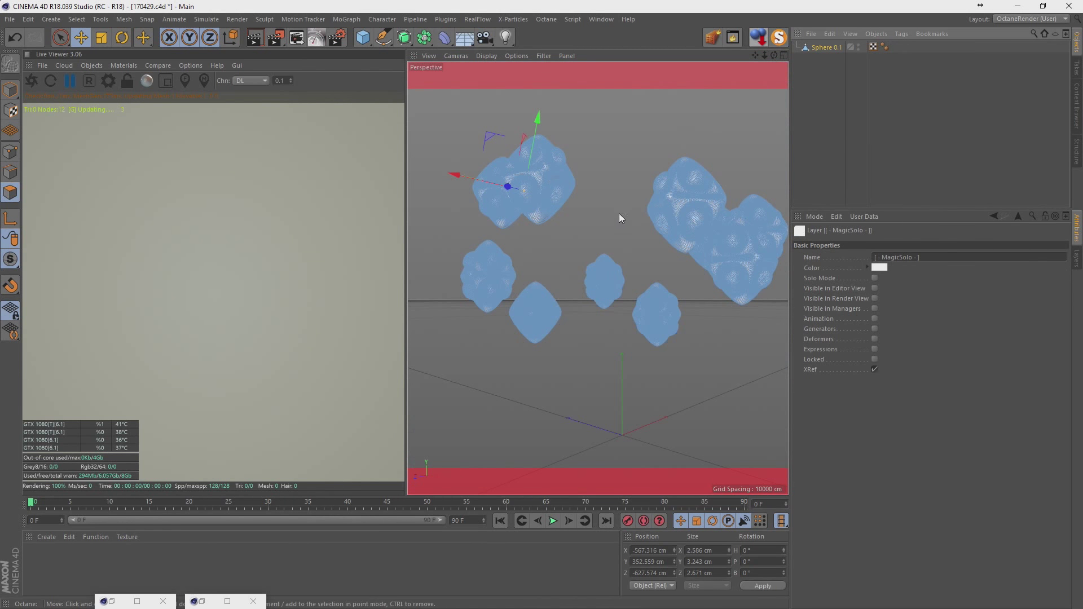
# Switch to the Startup layout and zoom in on two sphere clusters
pyautogui.click(1028, 19)
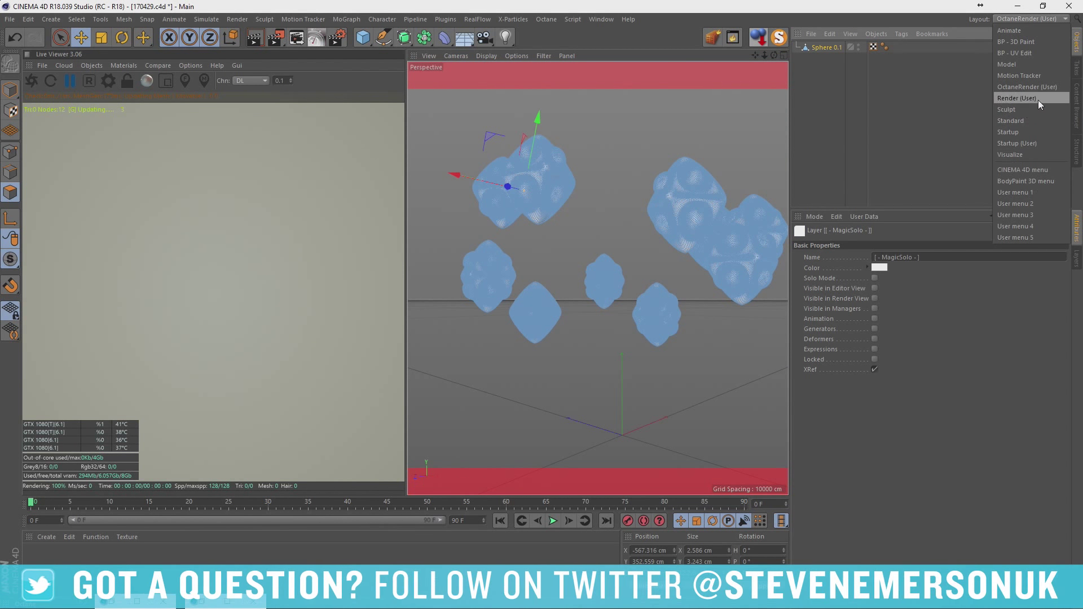
pyautogui.click(1041, 141)
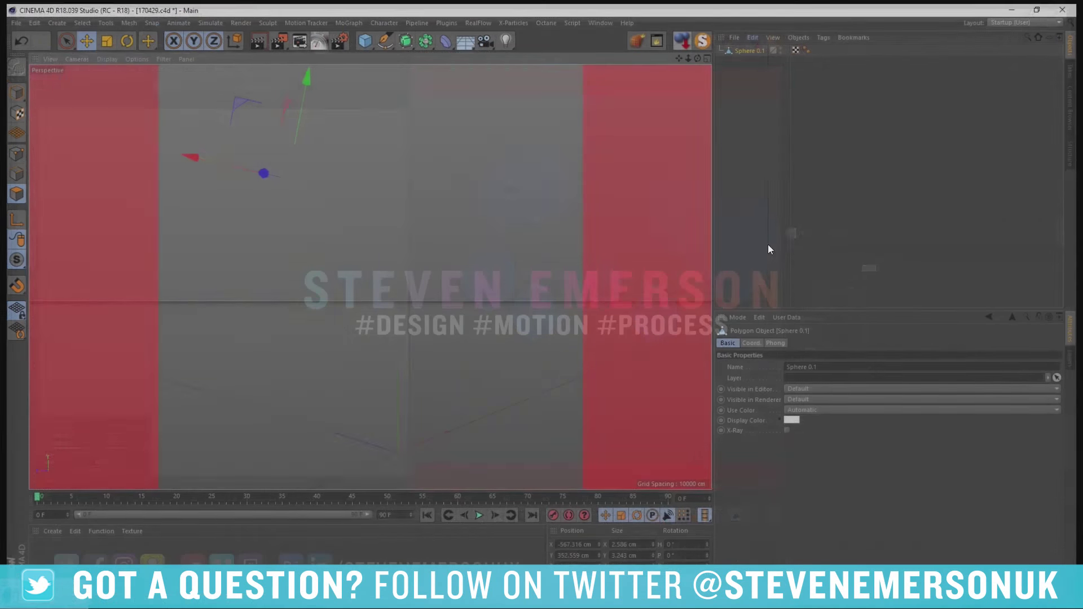
pyautogui.moveTo(476, 217)
pyautogui.keyDown('alt'); pyautogui.mouseDown()
pyautogui.moveTo(368, 292)
pyautogui.moveTo(316, 398)
pyautogui.mouseUp(); pyautogui.keyUp('alt')
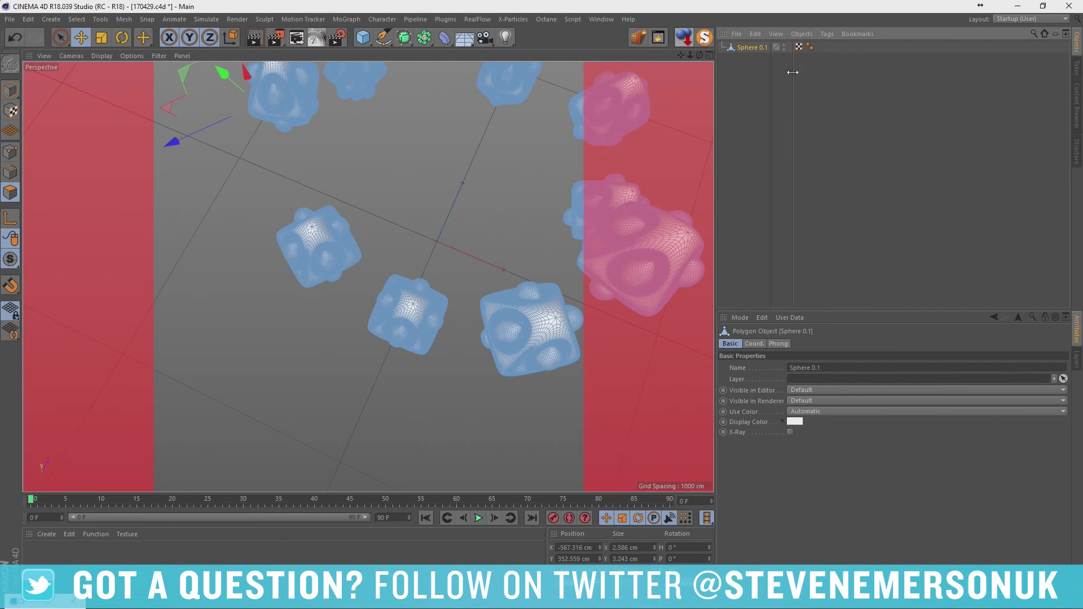
pyautogui.moveTo(259, 203)
pyautogui.keyDown('alt'); pyautogui.mouseDown(button='right')
pyautogui.moveTo(294, 229)
pyautogui.moveTo(349, 218)
pyautogui.mouseUp(button='right'); pyautogui.keyUp('alt')
pyautogui.keyDown('alt'); pyautogui.moveTo(350, 218); pyautogui.dragTo(64, 107); pyautogui.keyUp('alt')
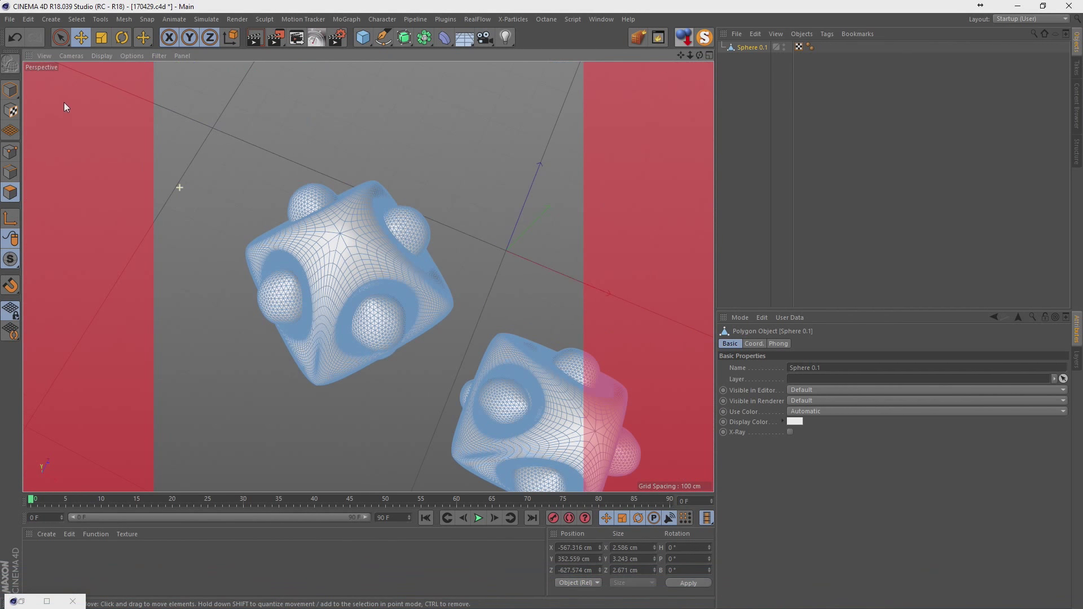
# Pick a point on a sphere blob with Live Selection and reframe the view
pyautogui.press('9')
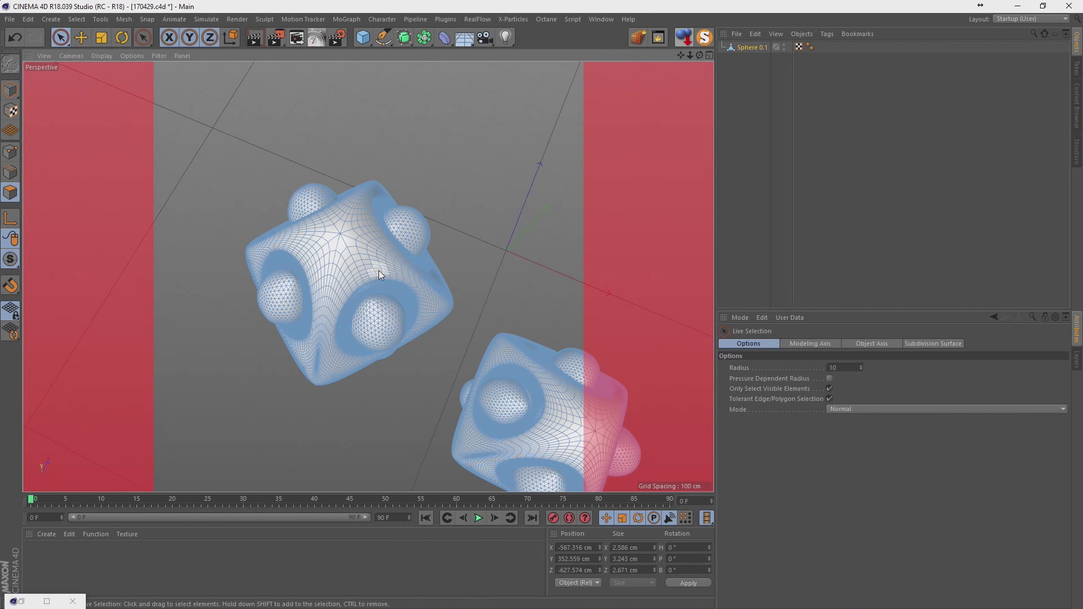
pyautogui.click(341, 231)
pyautogui.moveTo(343, 232)
pyautogui.keyDown('alt'); pyautogui.mouseDown()
pyautogui.moveTo(542, 267)
pyautogui.moveTo(469, 272)
pyautogui.mouseUp(); pyautogui.keyUp('alt')
pyautogui.keyDown('alt'); pyautogui.moveTo(550, 323); pyautogui.dragTo(472, 321); pyautogui.keyUp('alt')
pyautogui.scroll(5, 423, 266)
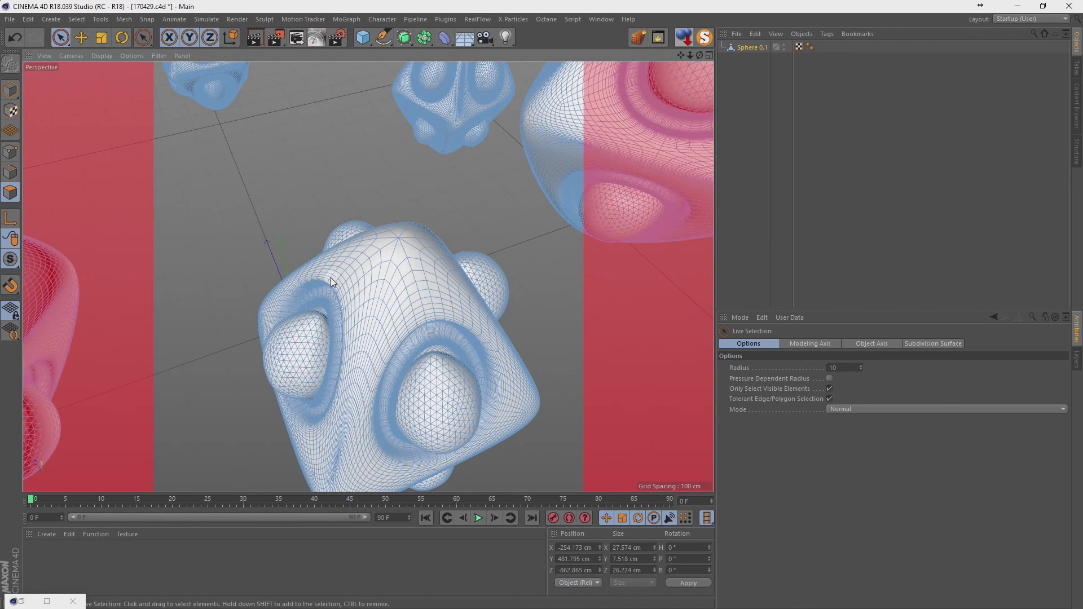
pyautogui.scroll(-3, 332, 282)
pyautogui.scroll(-3, 331, 282)
pyautogui.click(76, 18)
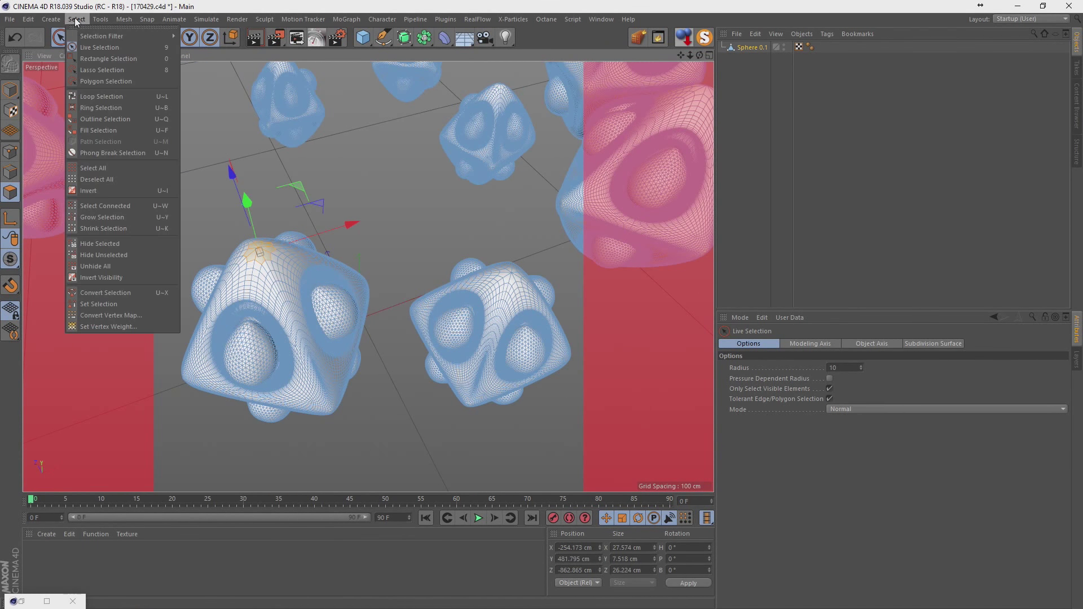
# Select the blob bodies by phong-break and delete the large blob, keeping its eye spheres
pyautogui.click(113, 153)
pyautogui.click(270, 285)
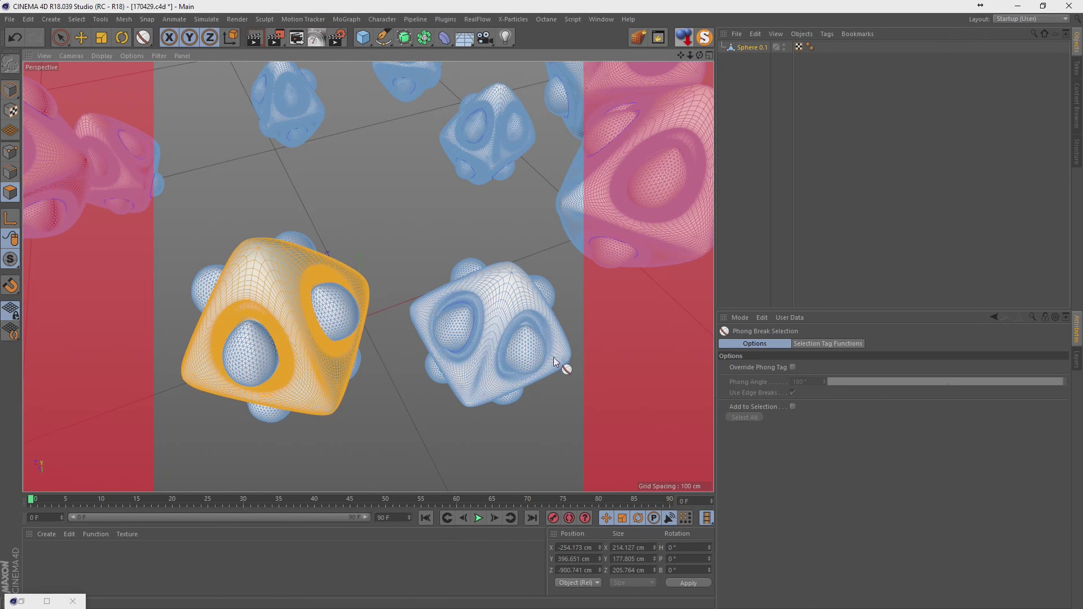
pyautogui.click(496, 301)
pyautogui.moveTo(500, 301)
pyautogui.keyDown('alt'); pyautogui.mouseDown()
pyautogui.moveTo(447, 233)
pyautogui.moveTo(550, 198)
pyautogui.moveTo(497, 397)
pyautogui.mouseUp(); pyautogui.keyUp('alt')
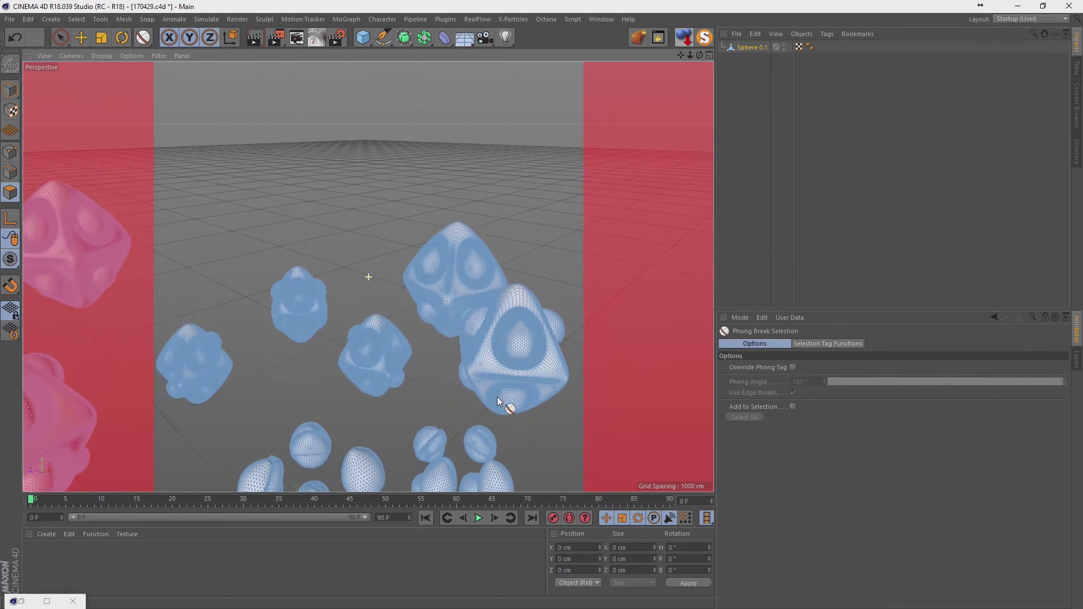
pyautogui.moveTo(515, 295)
pyautogui.mouseDown()
pyautogui.moveTo(466, 244)
pyautogui.moveTo(303, 272)
pyautogui.mouseUp()
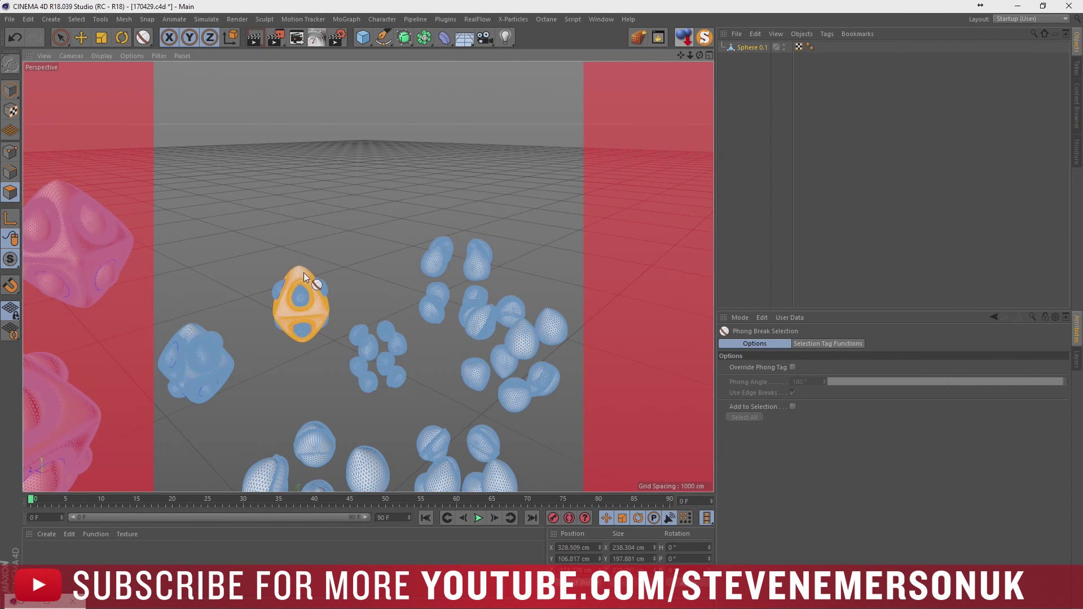
pyautogui.press('Delete')
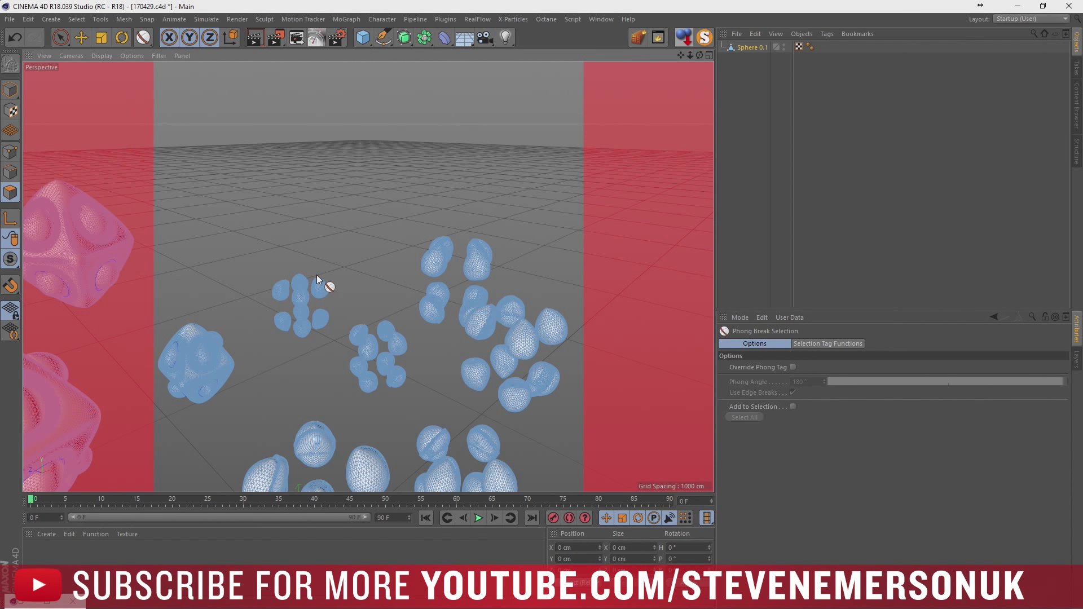
# Delete the upper, centre, left and pink-tinted blob bodies, leaving only their eye spheres
pyautogui.moveTo(335, 283)
pyautogui.keyDown('alt'); pyautogui.mouseDown()
pyautogui.moveTo(342, 300)
pyautogui.moveTo(259, 315)
pyautogui.moveTo(258, 172)
pyautogui.mouseUp(); pyautogui.keyUp('alt')
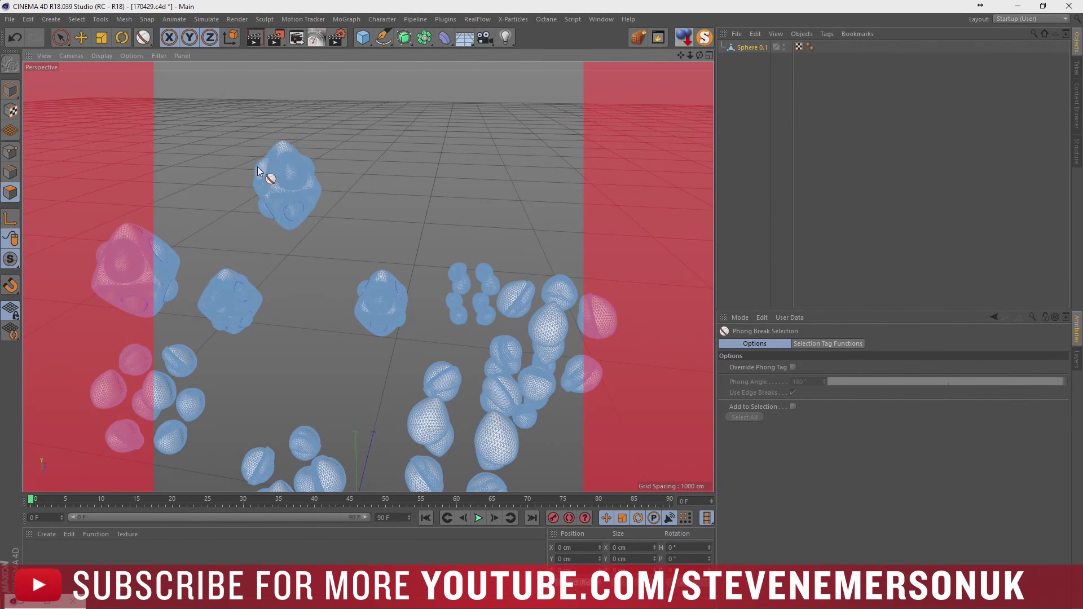
pyautogui.click(279, 146)
pyautogui.press('Delete')
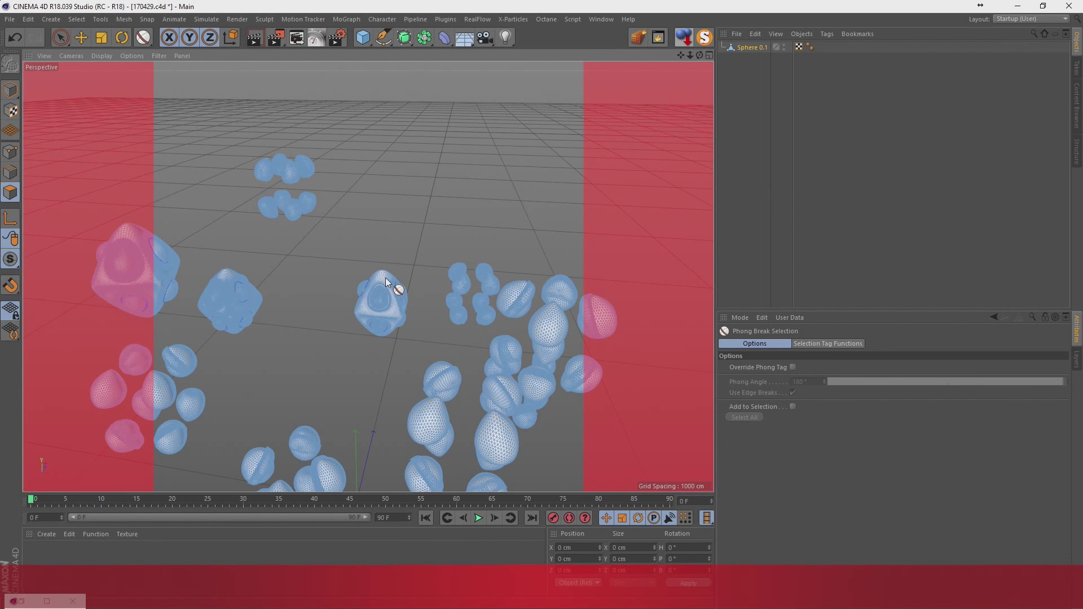
pyautogui.click(385, 277)
pyautogui.press('Delete')
pyautogui.click(227, 275)
pyautogui.press('Delete')
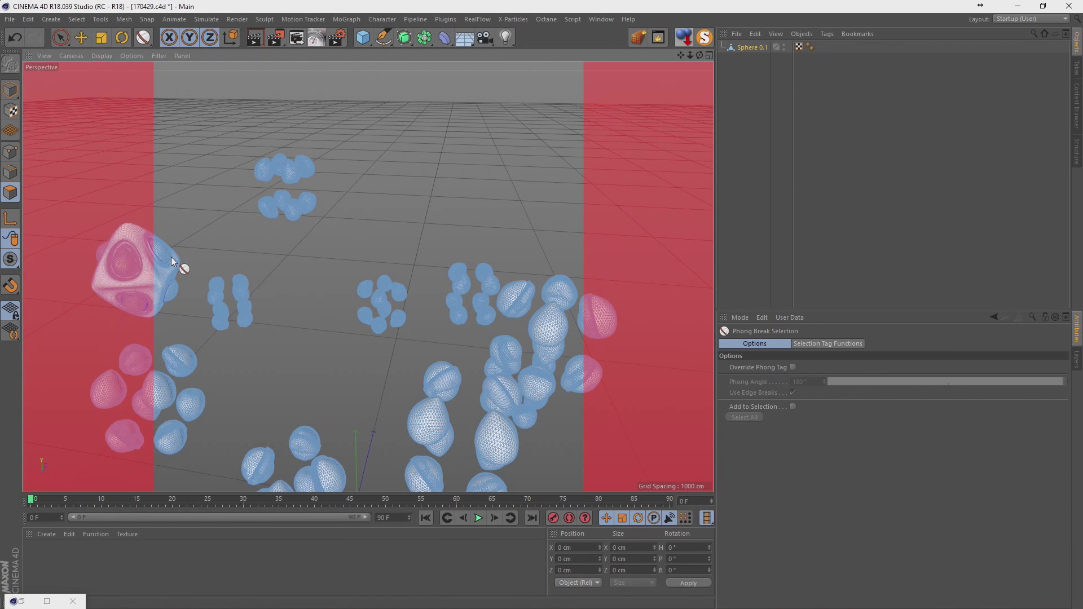
pyautogui.click(160, 275)
pyautogui.press('Delete')
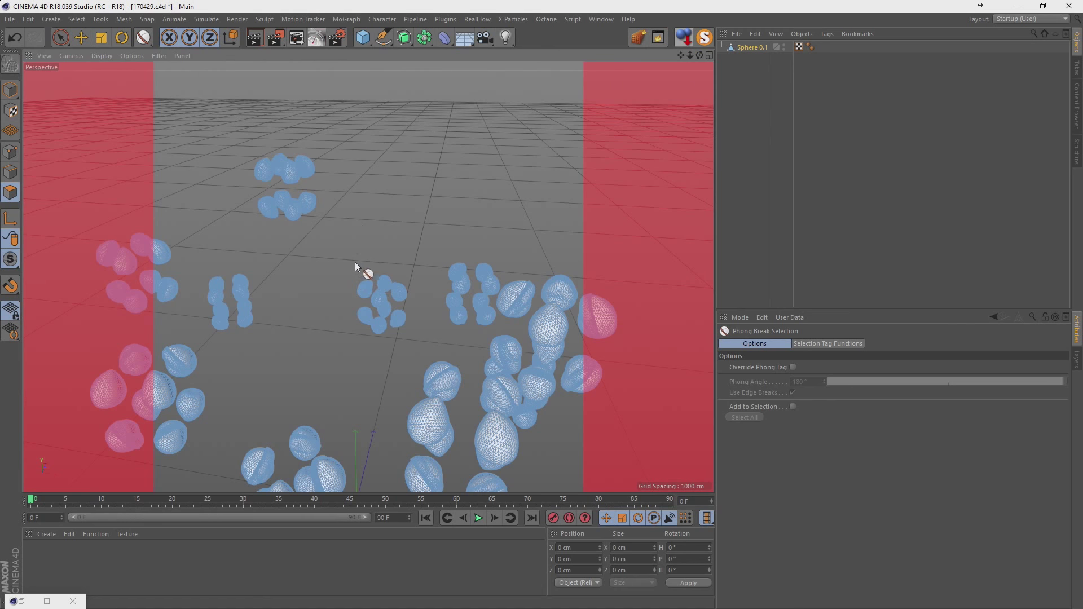
pyautogui.moveTo(354, 261)
pyautogui.keyDown('alt'); pyautogui.mouseDown()
pyautogui.moveTo(161, 227)
pyautogui.moveTo(395, 227)
pyautogui.moveTo(241, 226)
pyautogui.moveTo(293, 235)
pyautogui.moveTo(308, 215)
pyautogui.moveTo(341, 205)
pyautogui.moveTo(388, 237)
pyautogui.moveTo(333, 244)
pyautogui.moveTo(438, 222)
pyautogui.moveTo(340, 259)
pyautogui.moveTo(273, 252)
pyautogui.moveTo(411, 269)
pyautogui.moveTo(343, 282)
pyautogui.moveTo(429, 293)
pyautogui.moveTo(295, 299)
pyautogui.mouseUp(); pyautogui.keyUp('alt')
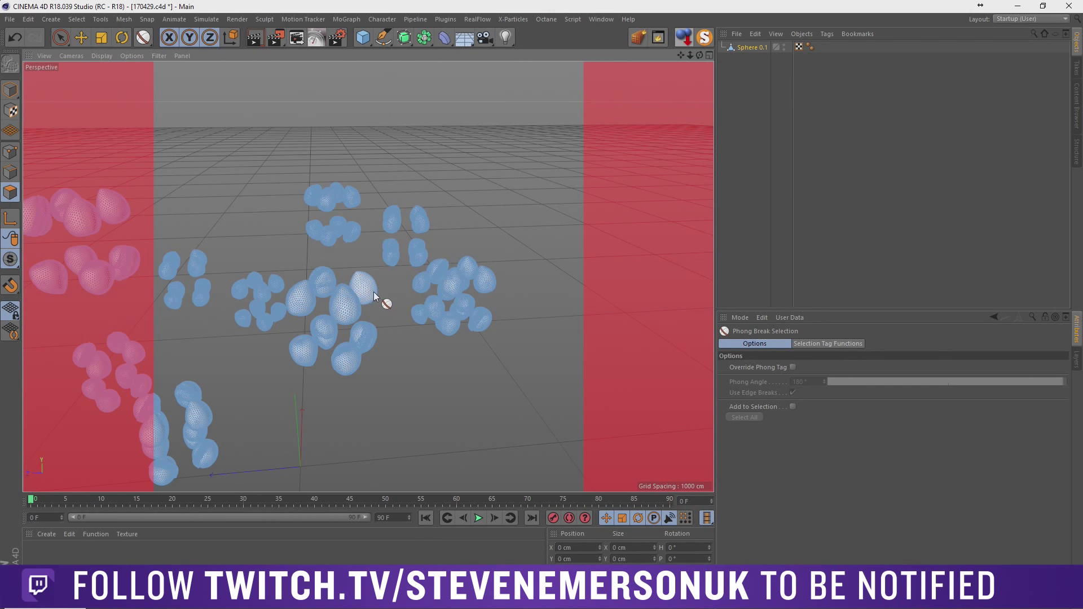
# Undo and redo recent changes to the Sphere 0.1 eye mesh
pyautogui.hotkey('ctrl', 'z')
pyautogui.hotkey('ctrl', 'z')
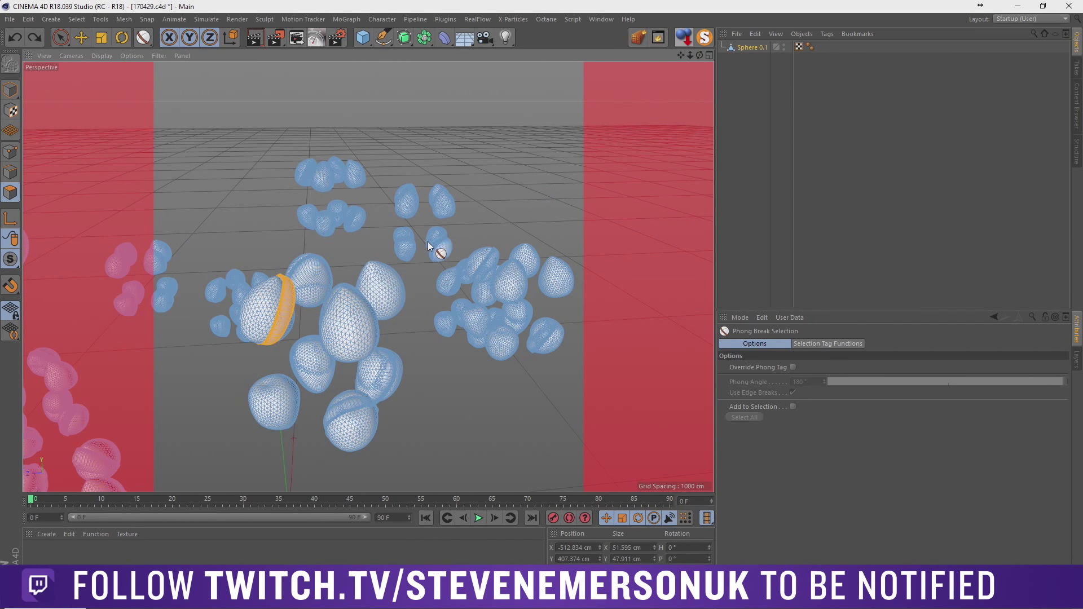
pyautogui.hotkey('ctrl', 'z')
pyautogui.hotkey('ctrl', 'shift', 'z')
pyautogui.hotkey('ctrl', 'shift', 'z')
pyautogui.hotkey('ctrl', 'shift', 'z')
pyautogui.hotkey('ctrl', 'shift', 'z')
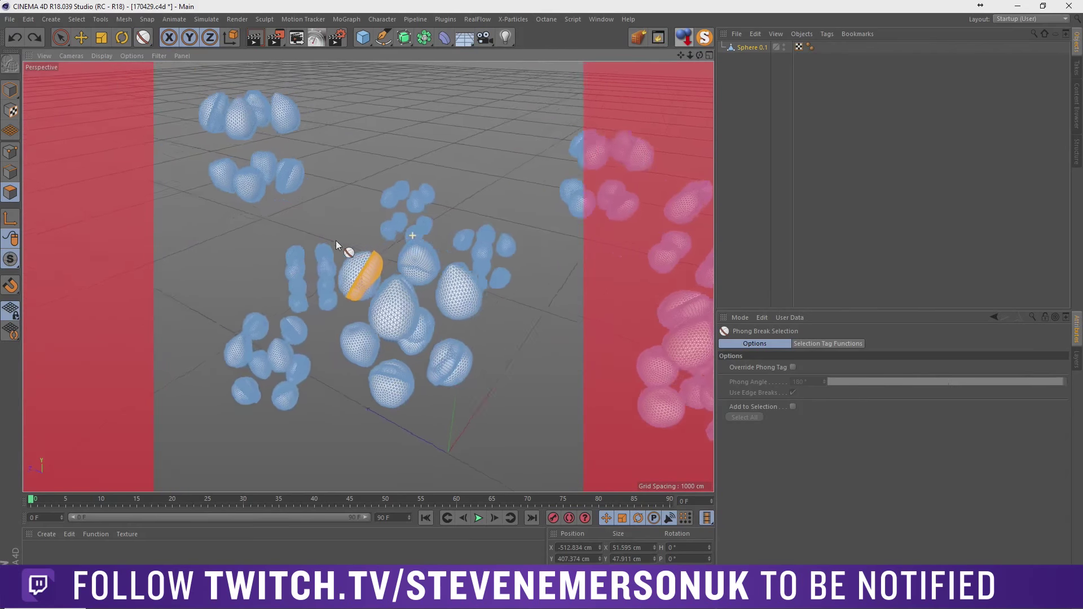
pyautogui.hotkey('ctrl', 'shift', 'z')
pyautogui.hotkey('ctrl', 'shift', 'z')
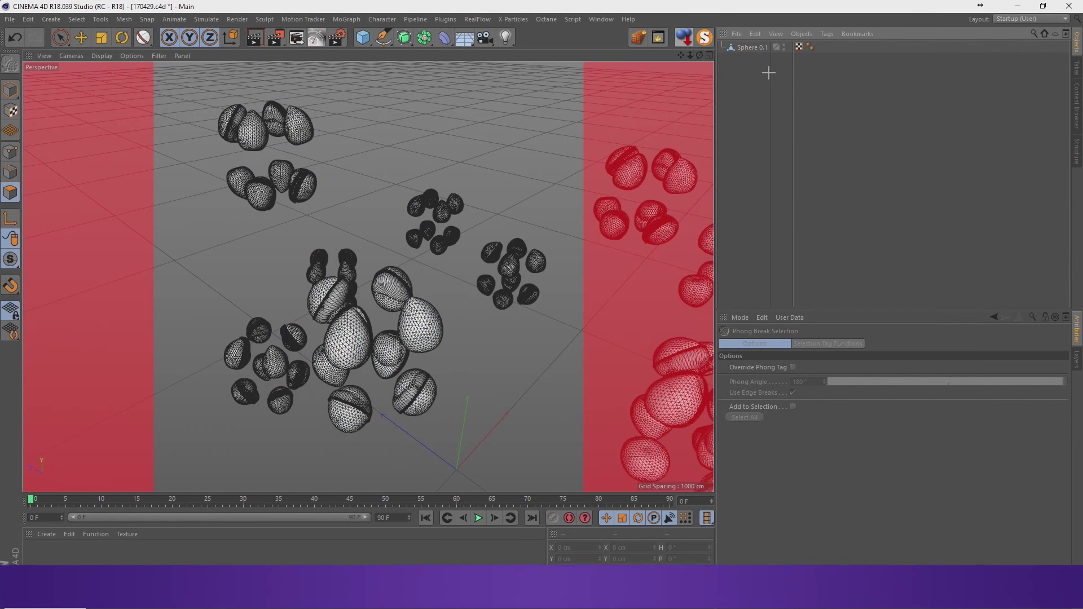
pyautogui.hotkey('ctrl', 'y')
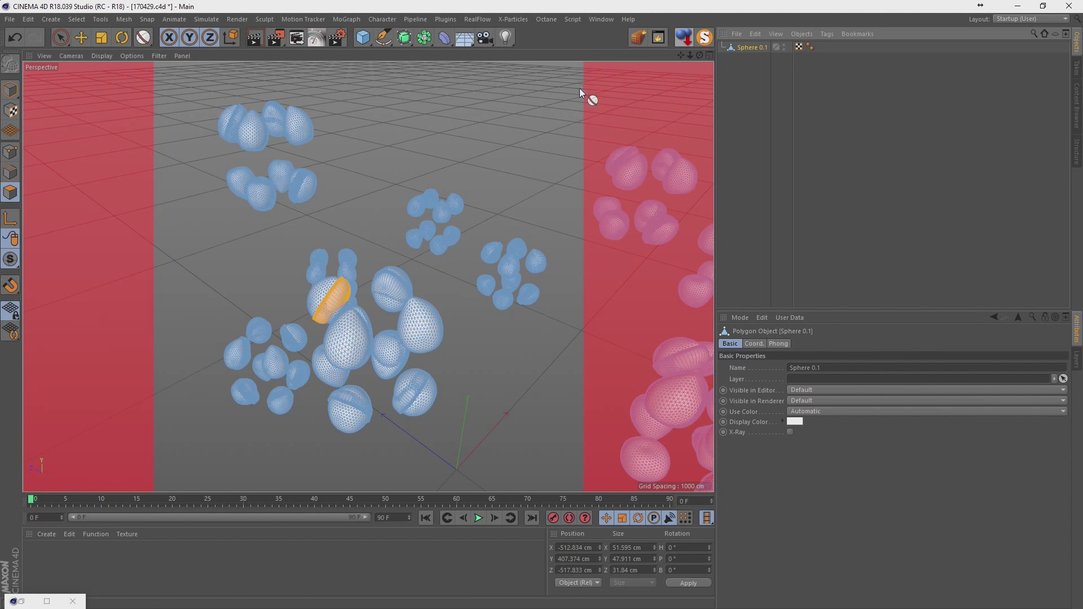
# In Points mode, select all eye-mesh points and apply a point command from the context menu
pyautogui.click(10, 152)
pyautogui.hotkey('ctrl', 'a')
pyautogui.rightClick(378, 293)
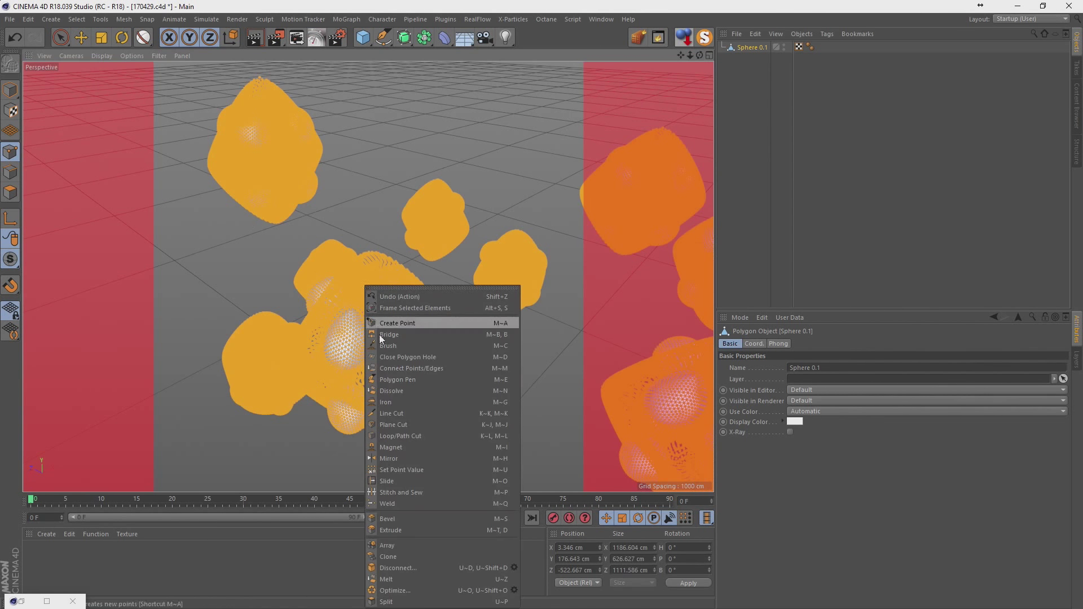
pyautogui.click(390, 592)
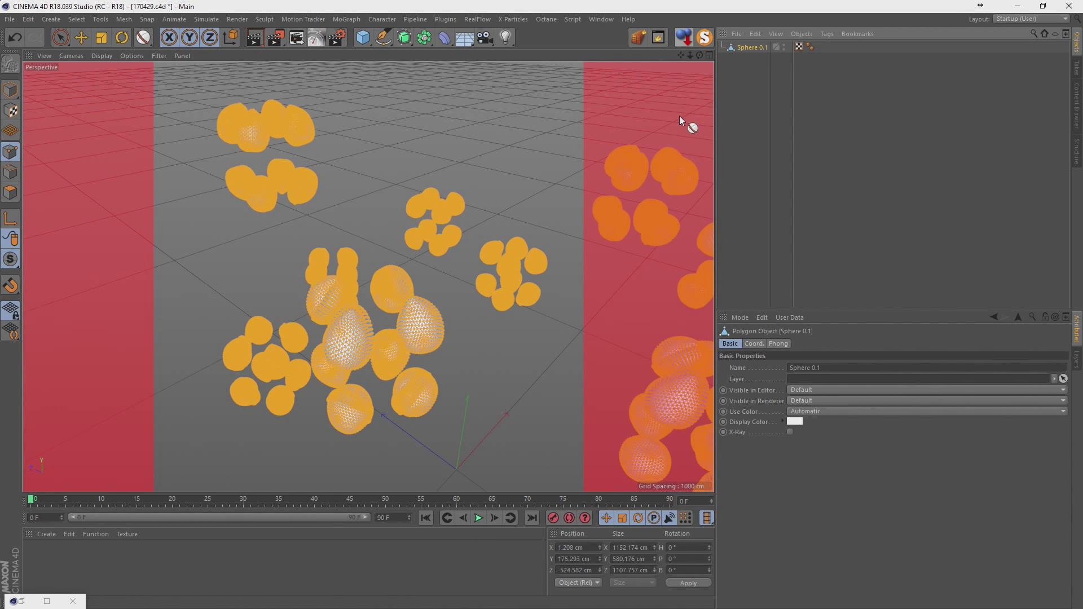
# Create an X-Particles system with an xpEmitter emitting from object Sphere 0.1, and preview the emission
pyautogui.click(513, 19)
pyautogui.click(524, 107)
pyautogui.click(755, 81)
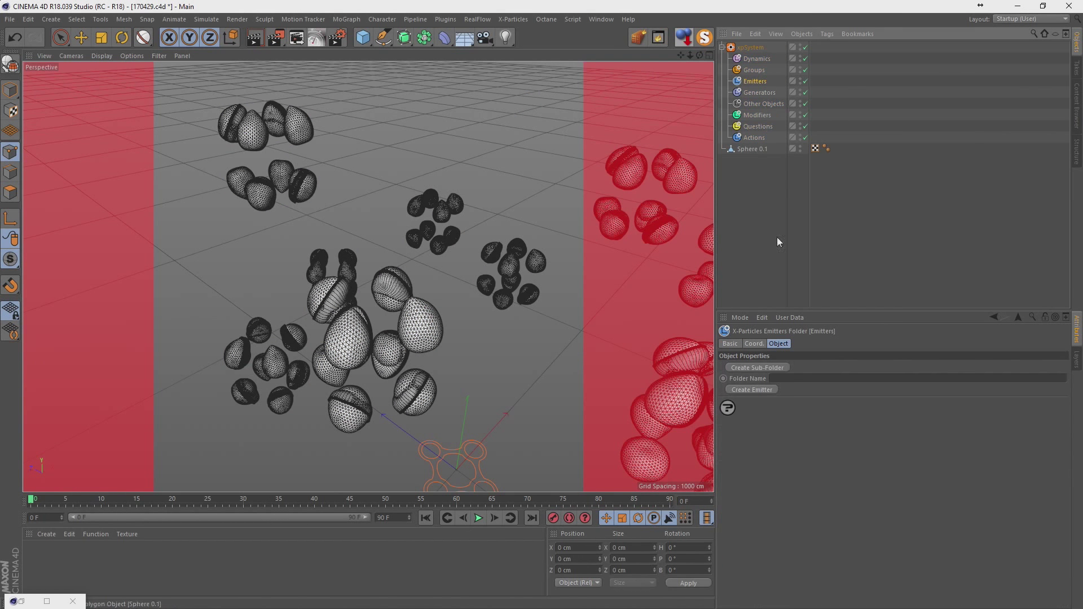
pyautogui.click(766, 389)
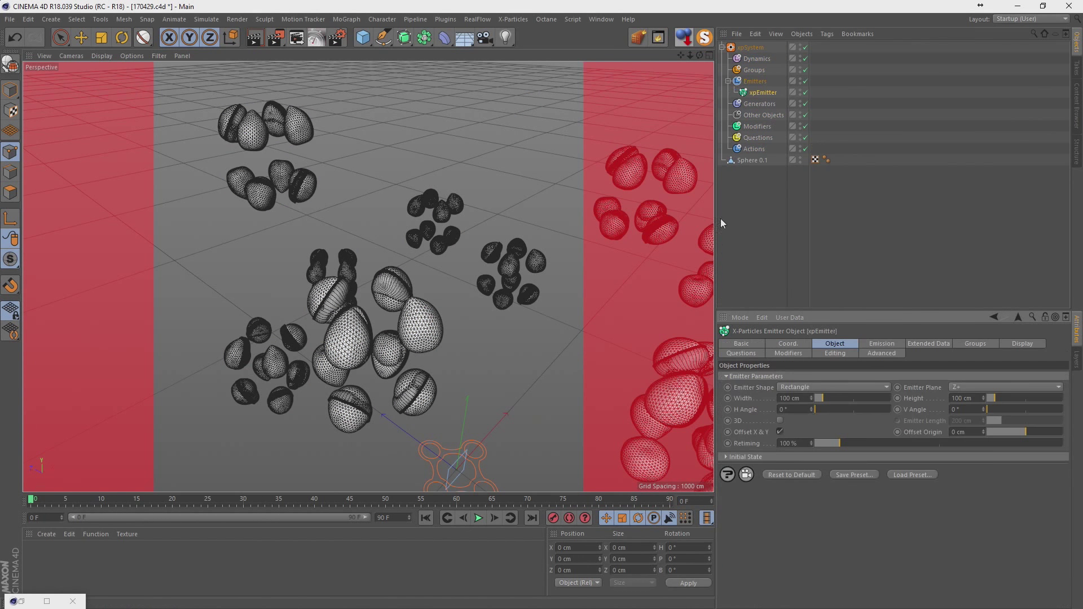
pyautogui.click(807, 387)
pyautogui.click(794, 473)
pyautogui.moveTo(750, 159)
pyautogui.mouseDown()
pyautogui.moveTo(786, 398)
pyautogui.moveTo(801, 410)
pyautogui.mouseUp()
pyautogui.click(479, 518)
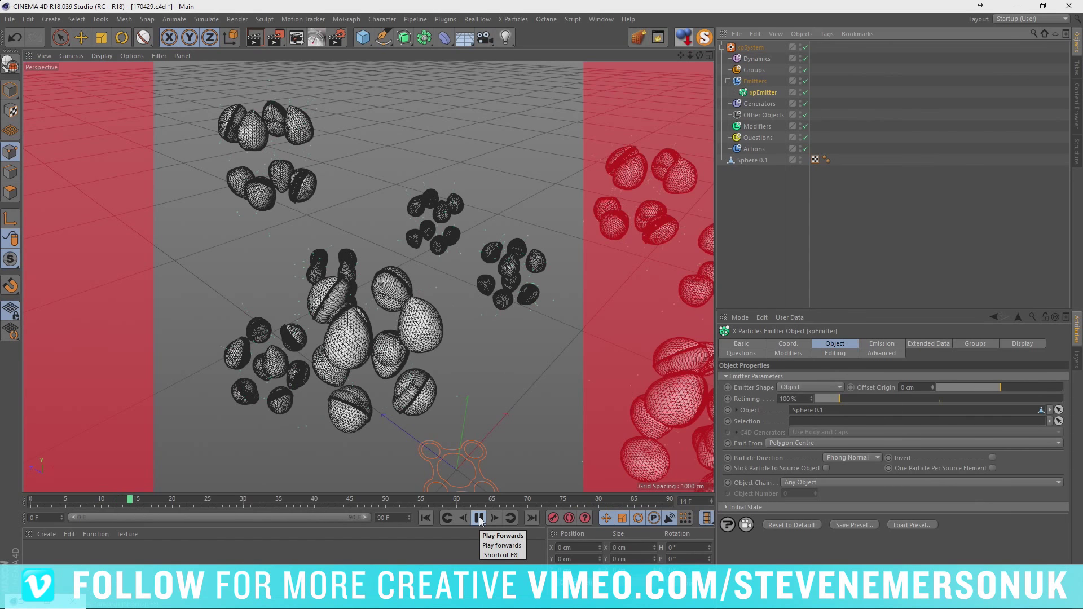
pyautogui.click(479, 518)
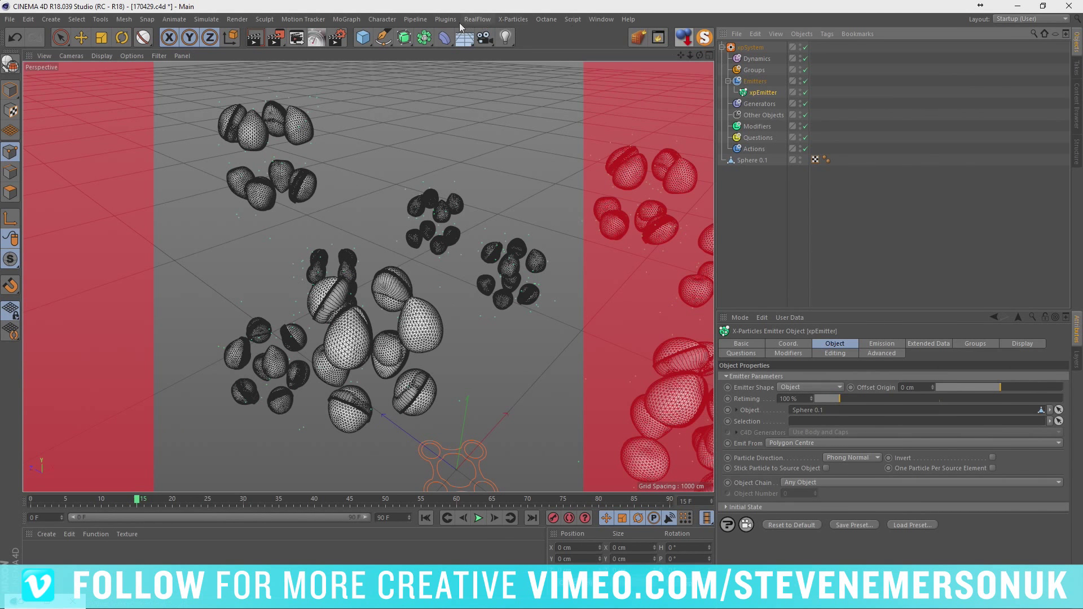
# Add a Sphere of type Icosahedron with a 5 cm radius
pyautogui.moveTo(363, 37); pyautogui.dragTo(594, 89)
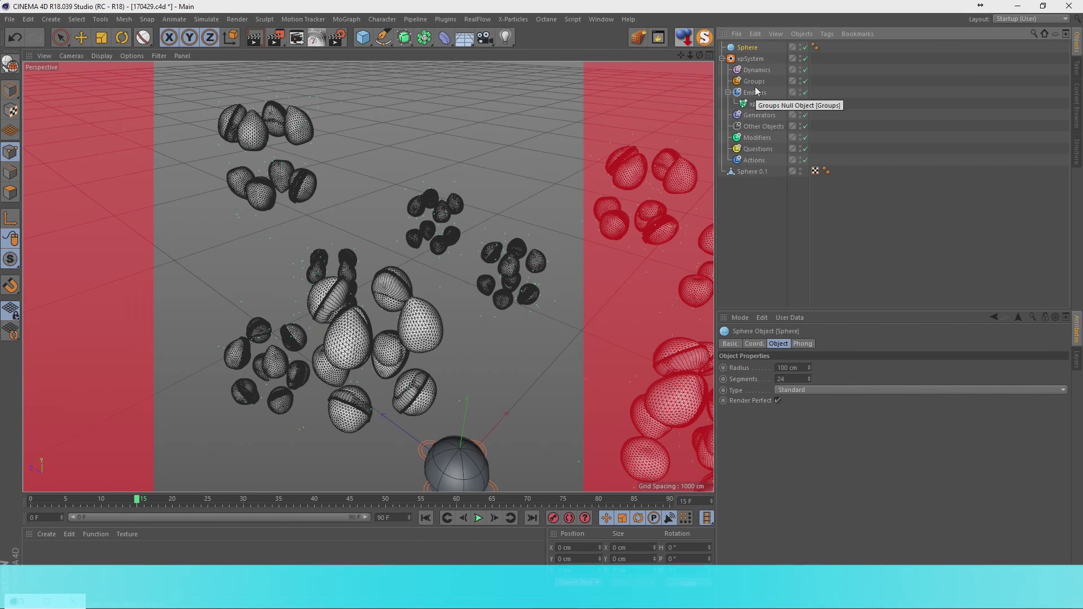
pyautogui.click(816, 389)
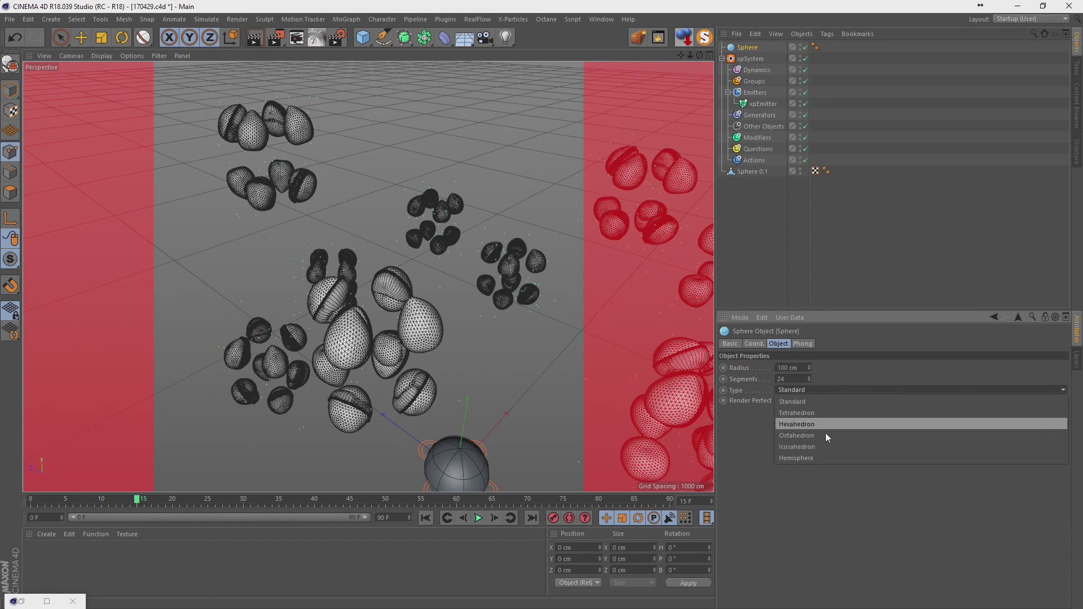
pyautogui.click(824, 442)
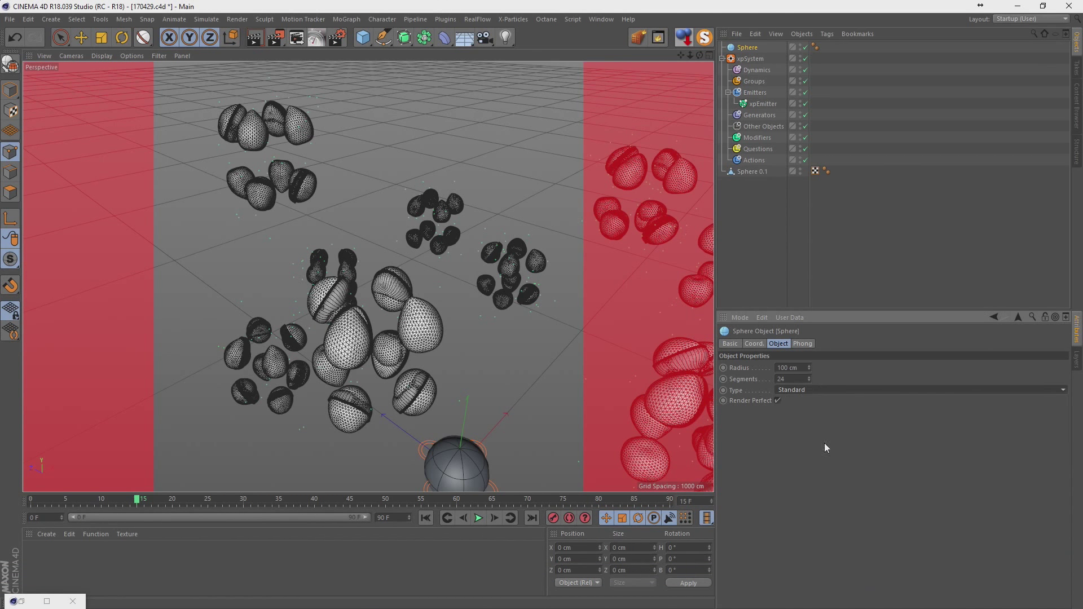
pyautogui.doubleClick(800, 368)
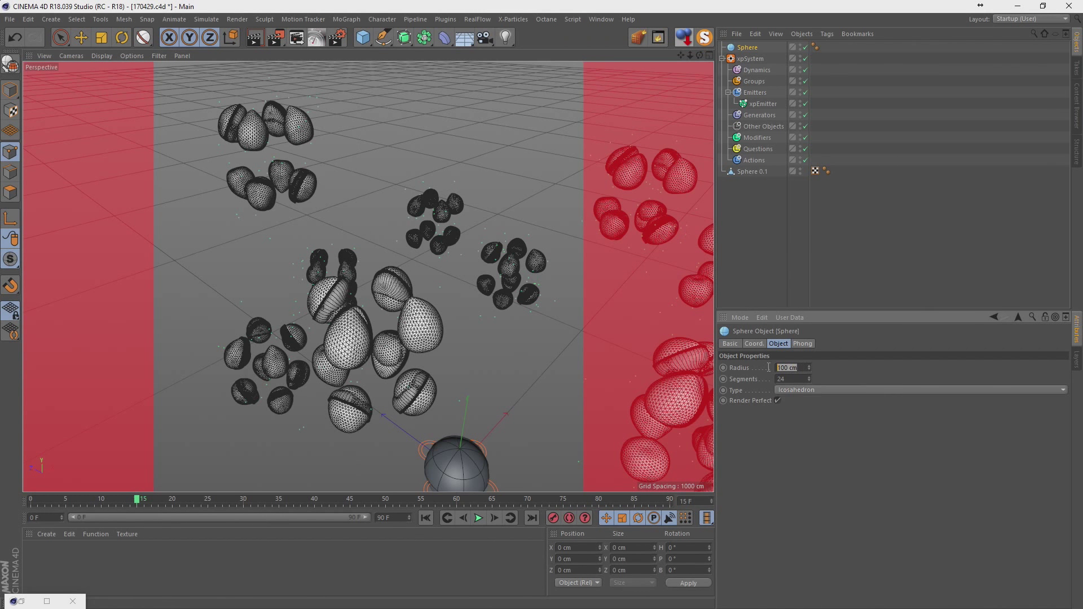
pyautogui.write('5')
pyautogui.press('Return')
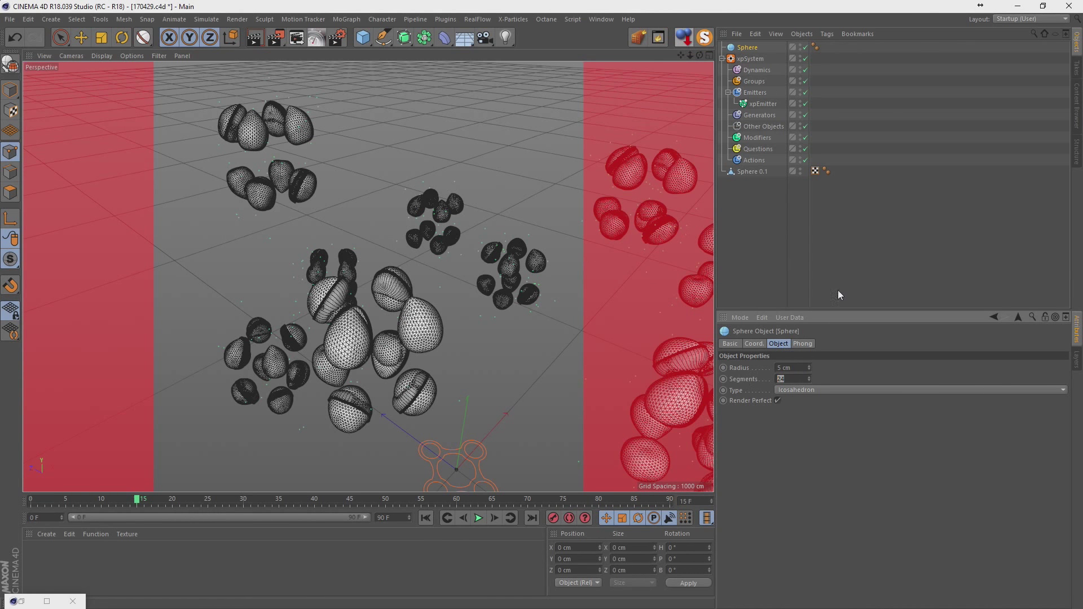
pyautogui.click(763, 104)
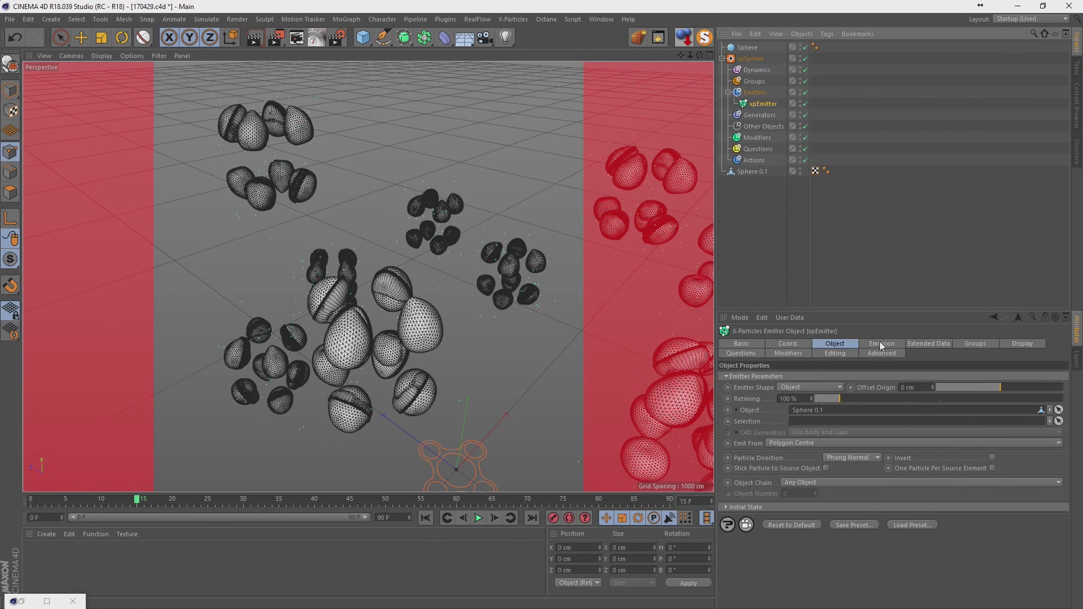
# Add an Octane ObjectTag to the xpEmitter rendering particles as the linked Sphere
pyautogui.rightClick(801, 169)
pyautogui.moveTo(795, 76)
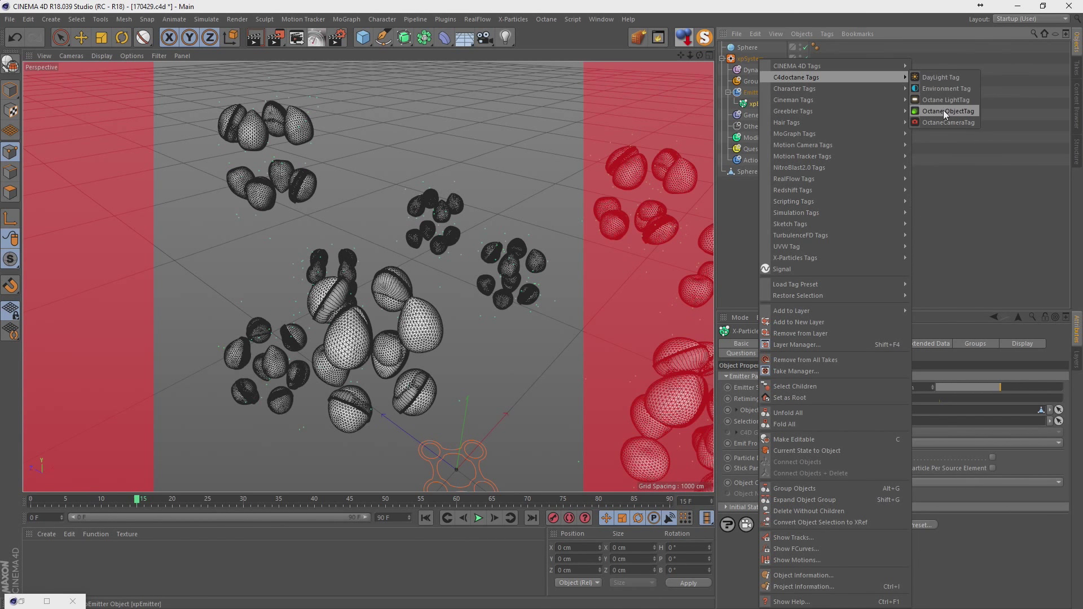
pyautogui.click(943, 110)
pyautogui.click(783, 412)
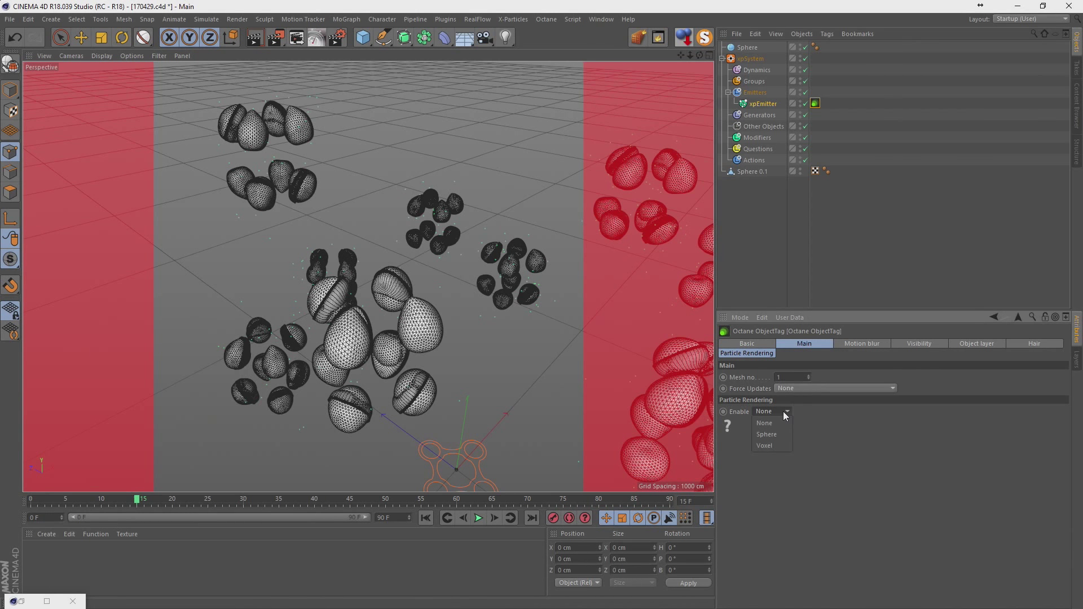
pyautogui.click(780, 435)
pyautogui.moveTo(748, 47); pyautogui.dragTo(798, 438)
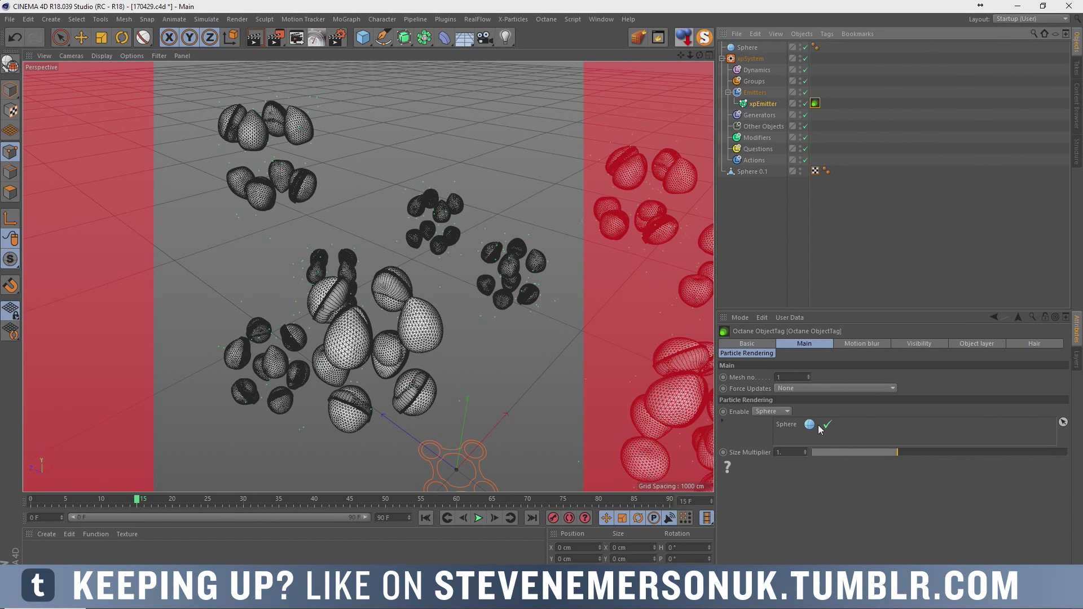
pyautogui.click(761, 105)
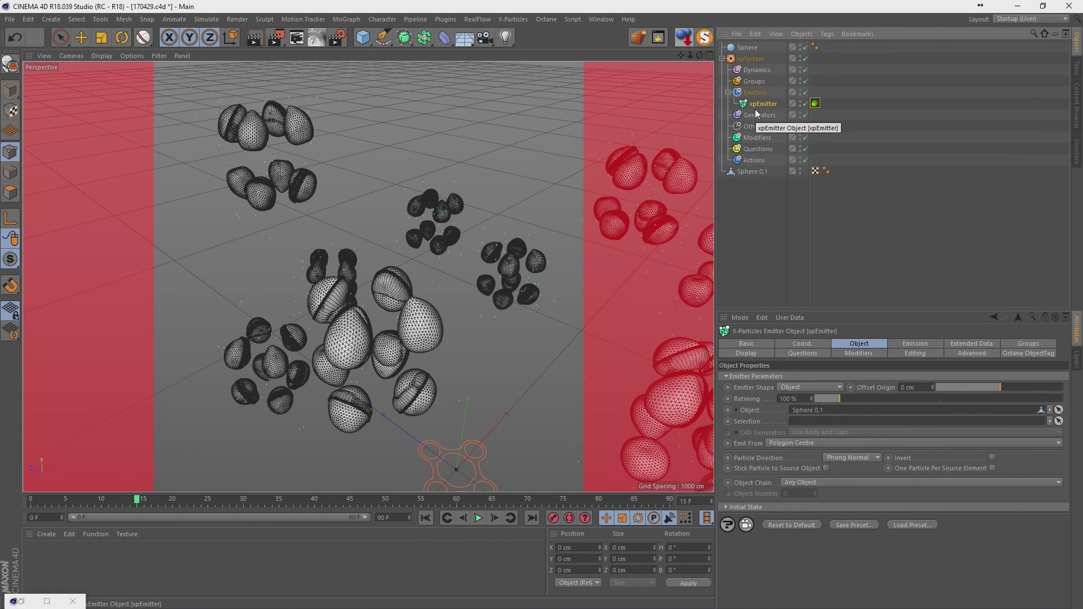
# Set the emitter's Emission particle radius and radius variation to 10 cm
pyautogui.click(902, 344)
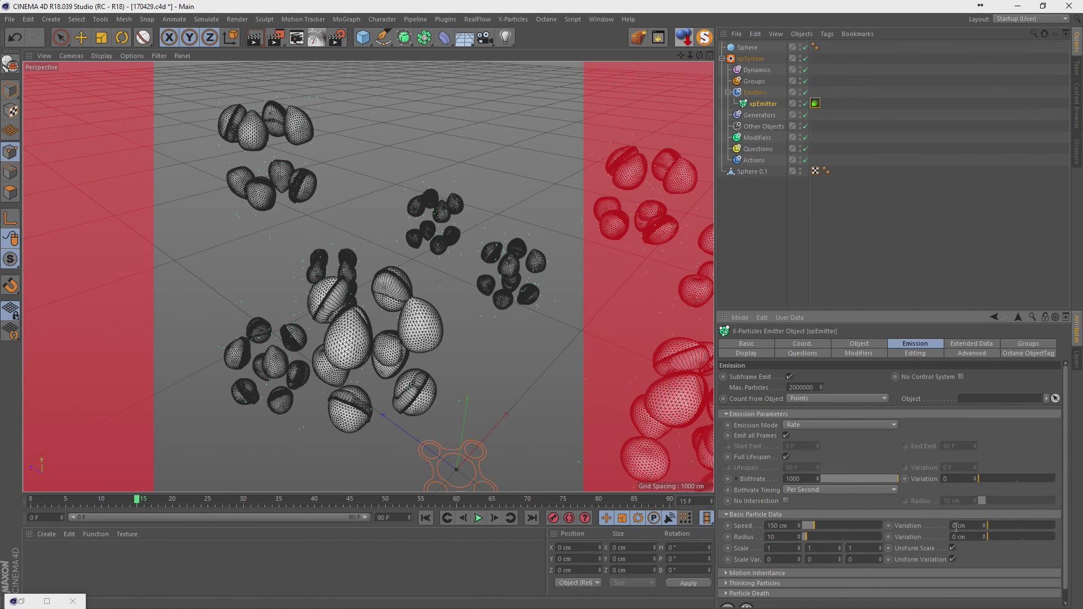
pyautogui.press('Return')
pyautogui.press('Return')
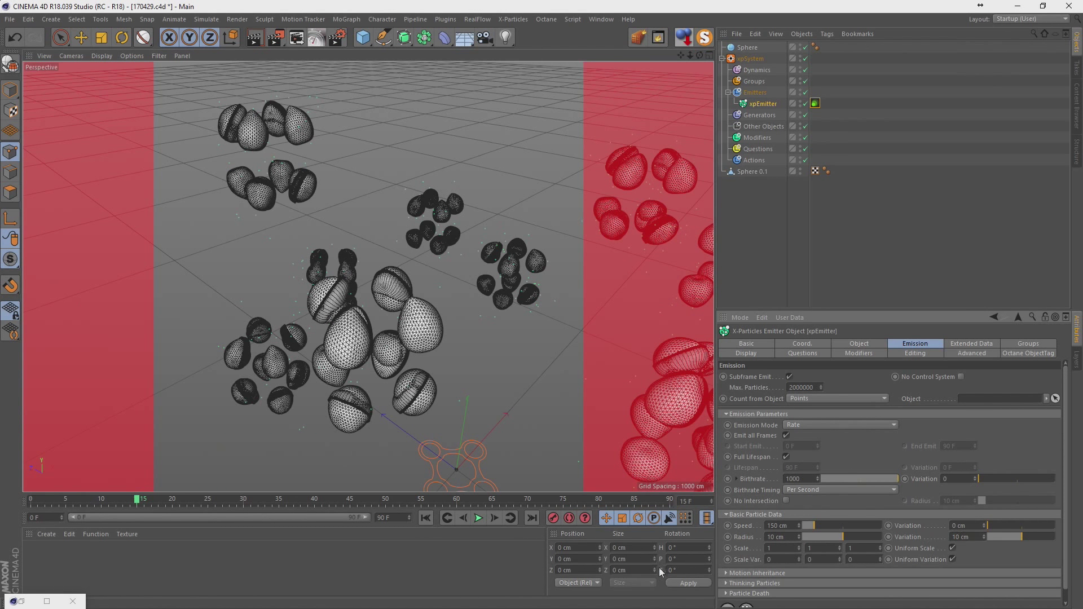
pyautogui.click(425, 518)
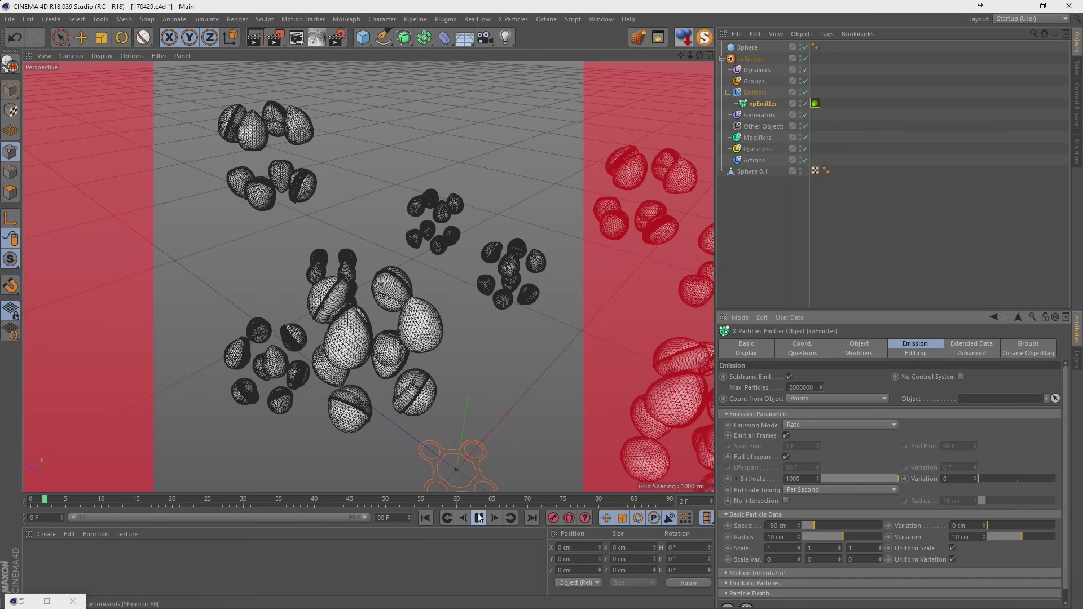
pyautogui.click(1030, 18)
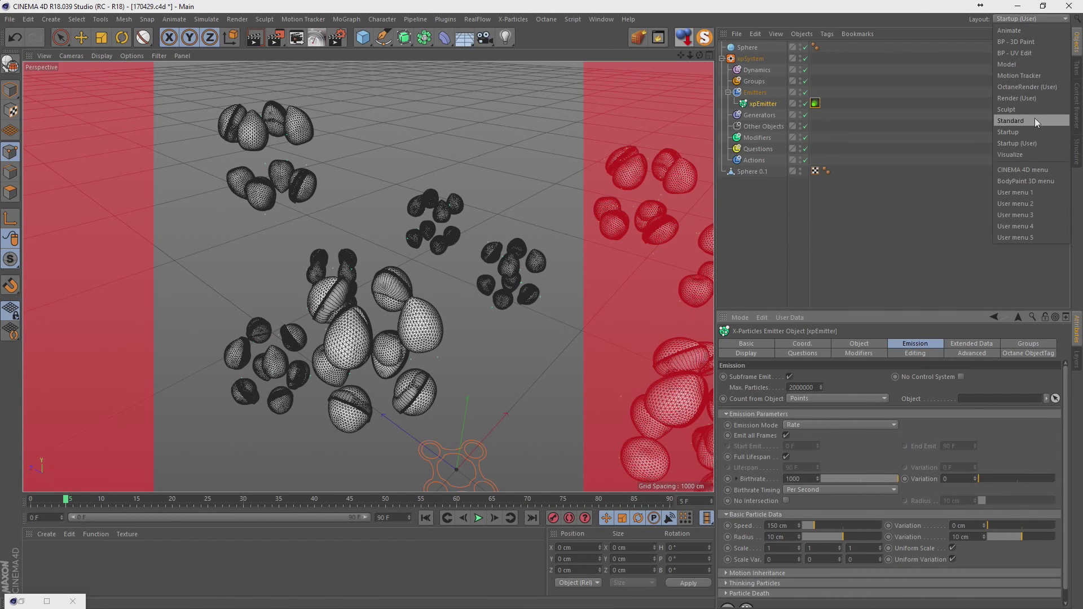
# Switch to the OctaneRender (User) layout and start the Octane Live Viewer render
pyautogui.click(1036, 88)
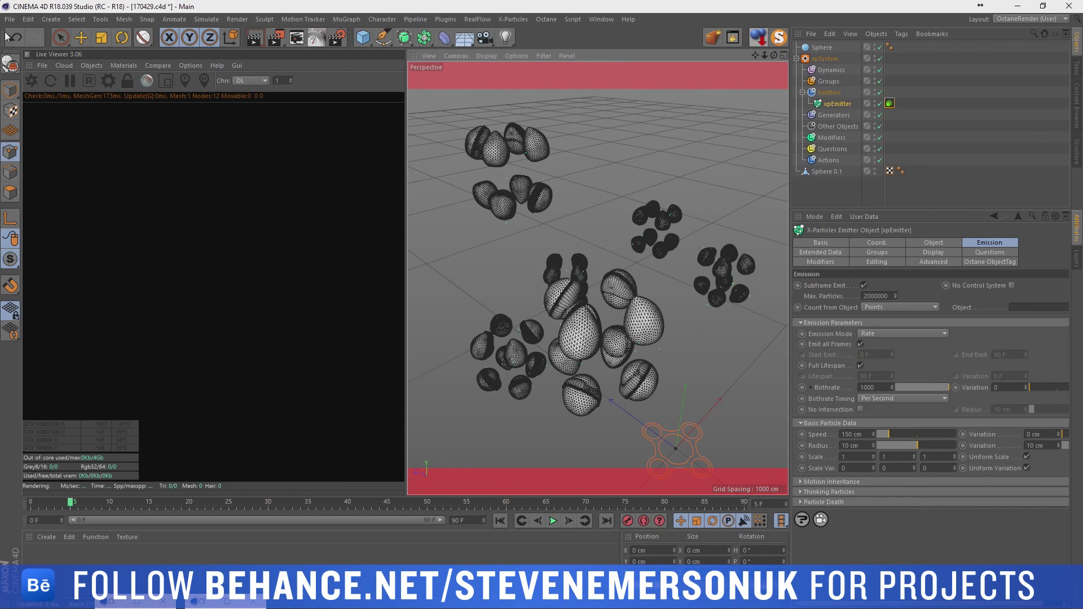
pyautogui.click(40, 78)
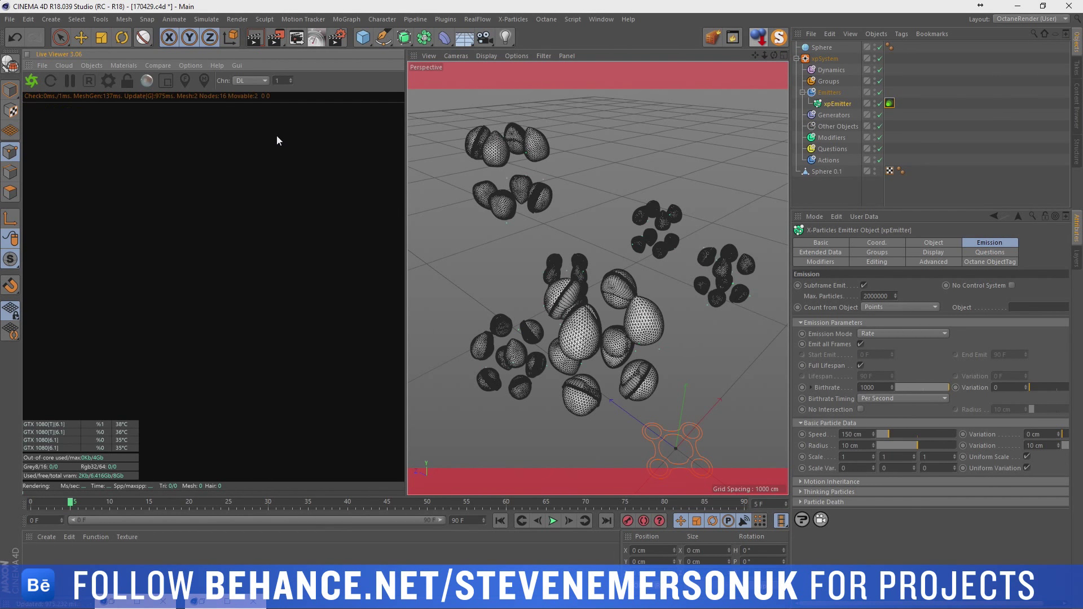
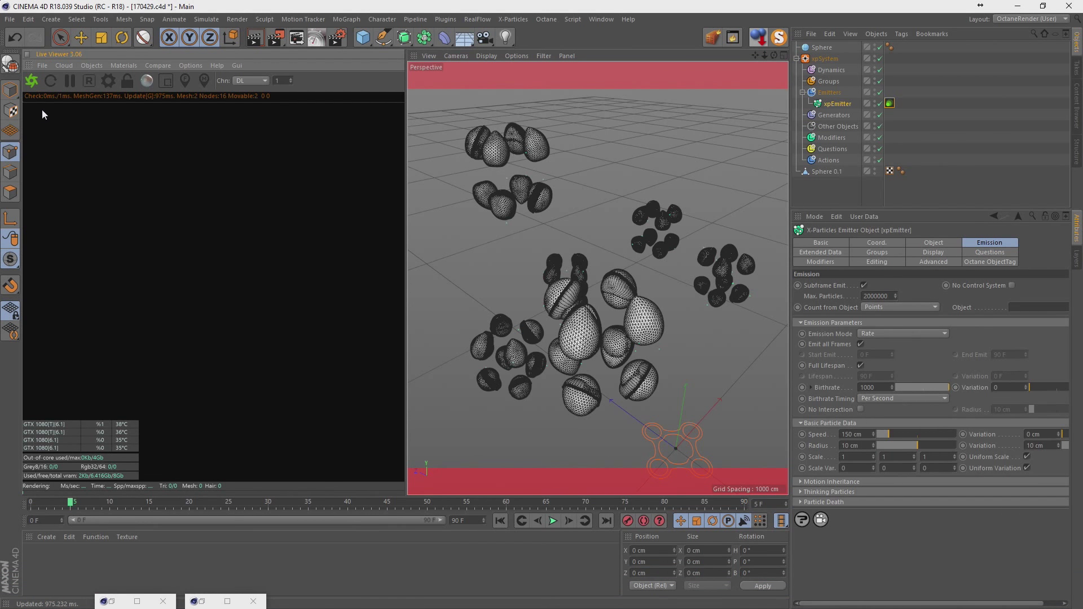
# Start the Octane Live Viewer and set the particle Sphere's radius to 1 cm
pyautogui.click(32, 80)
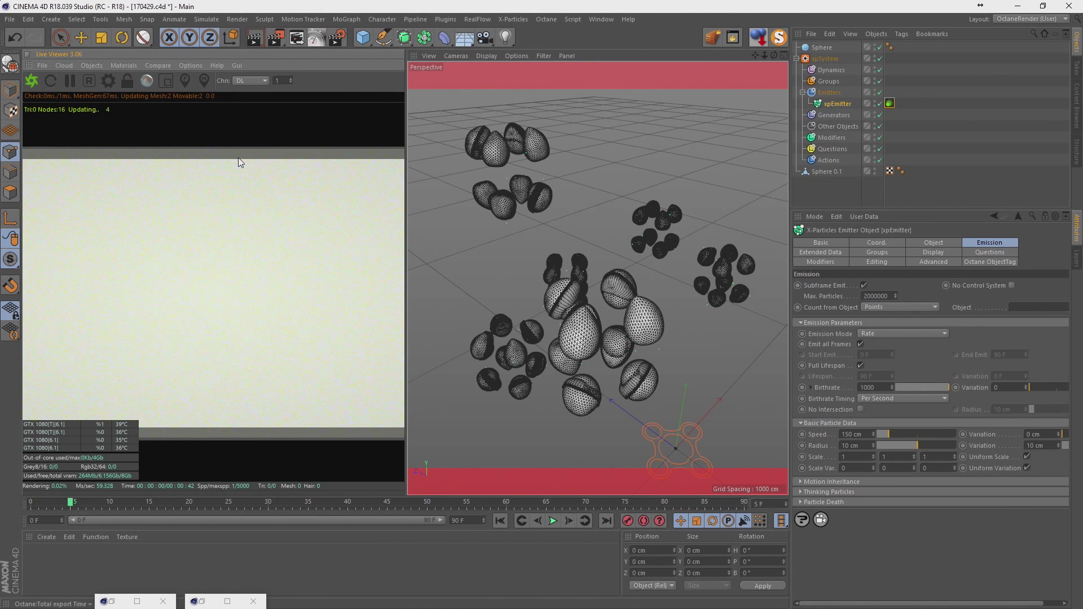
pyautogui.click(554, 521)
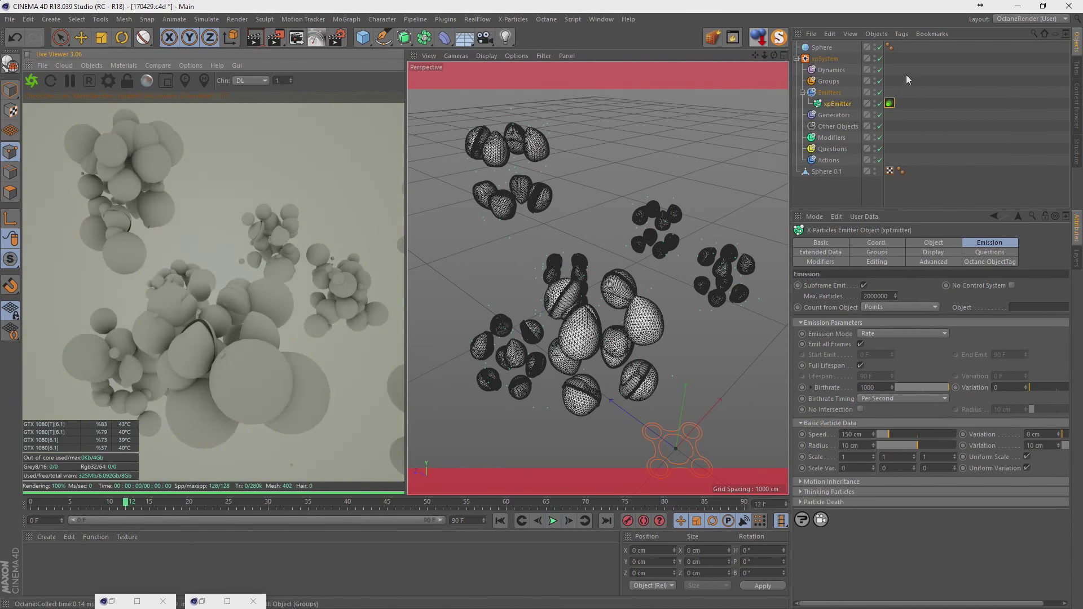
pyautogui.click(822, 47)
pyautogui.doubleClick(866, 266)
pyautogui.write('1')
pyautogui.press('Return')
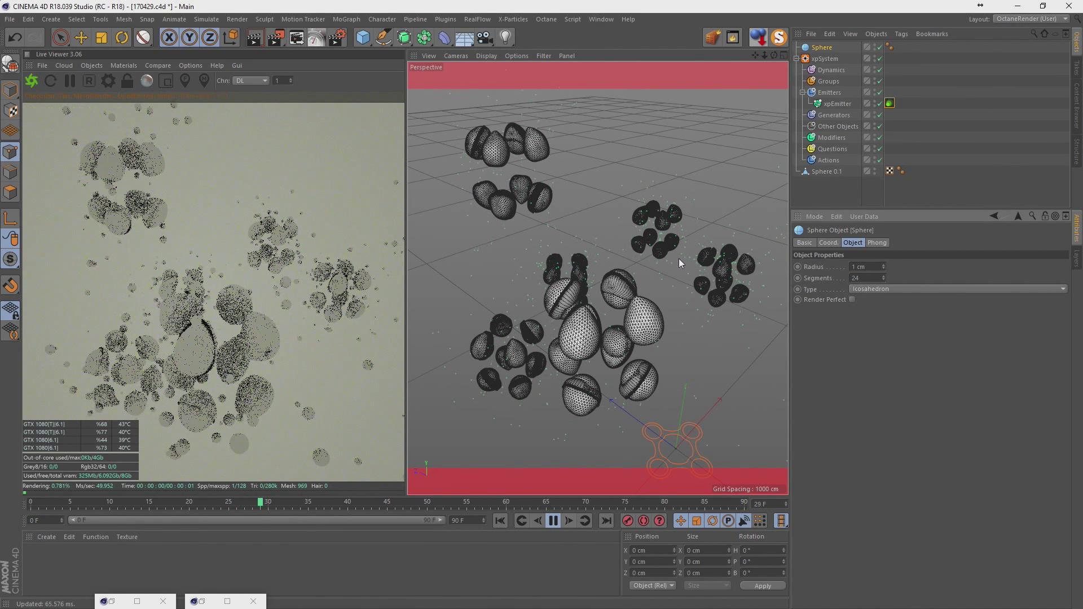
pyautogui.click(554, 522)
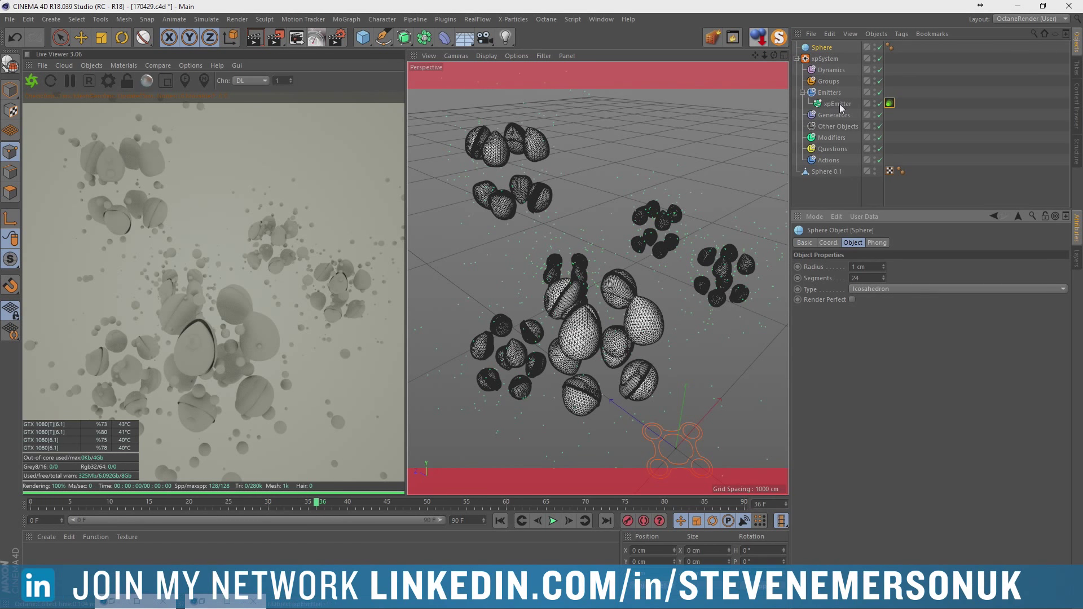
# Duplicate the Sphere as Sphere.1 and add it to the xpEmitter's Octane particle rendering list
pyautogui.click(828, 58)
pyautogui.keyDown('ctrl'); pyautogui.moveTo(821, 50); pyautogui.dragTo(823, 55); pyautogui.keyUp('ctrl')
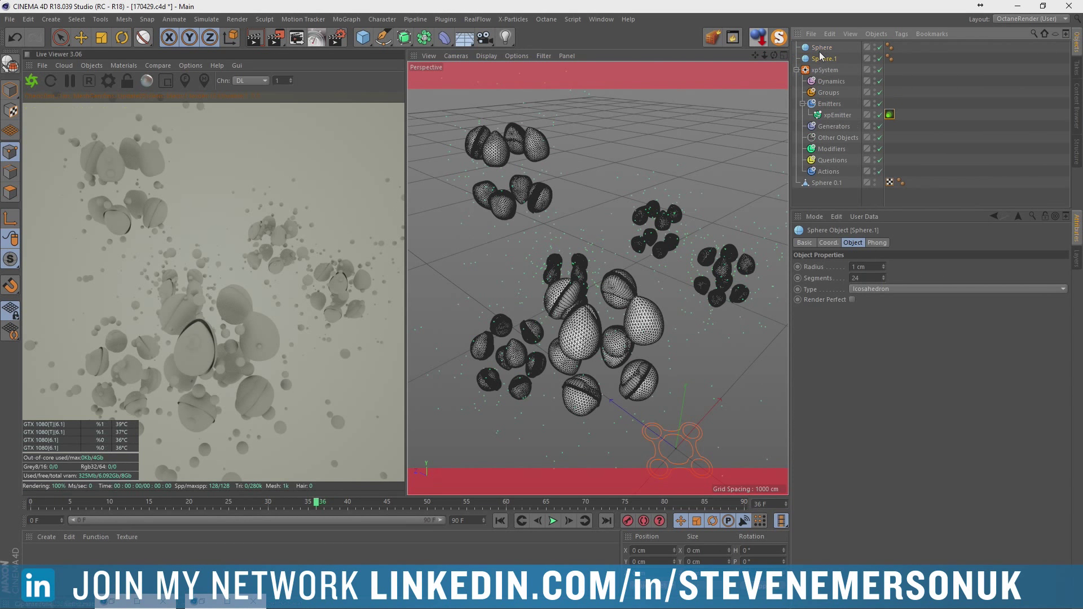
pyautogui.click(838, 115)
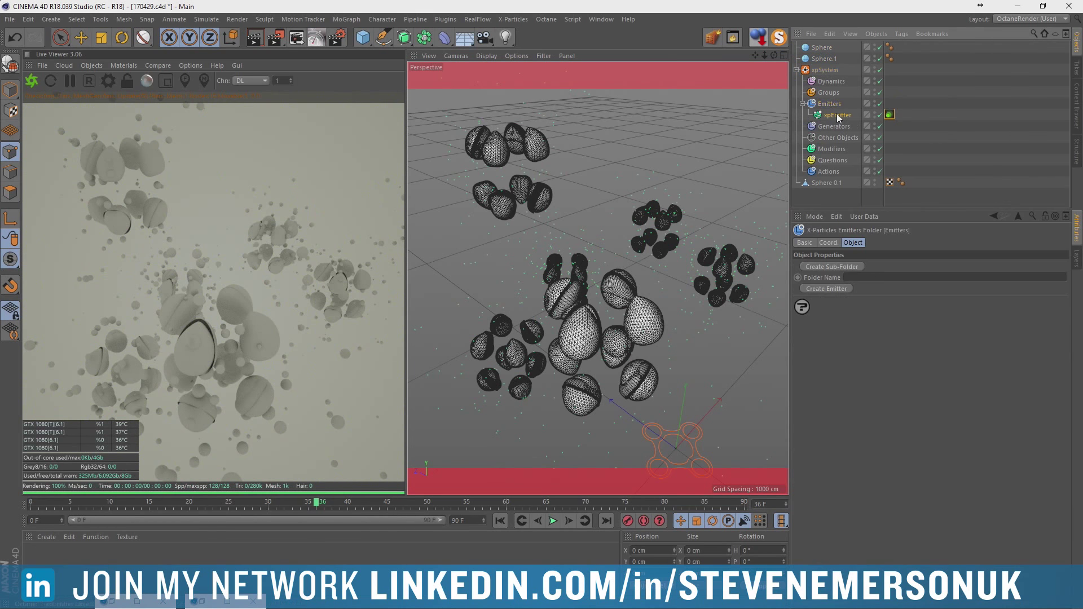
pyautogui.click(890, 115)
pyautogui.moveTo(825, 59); pyautogui.dragTo(875, 334)
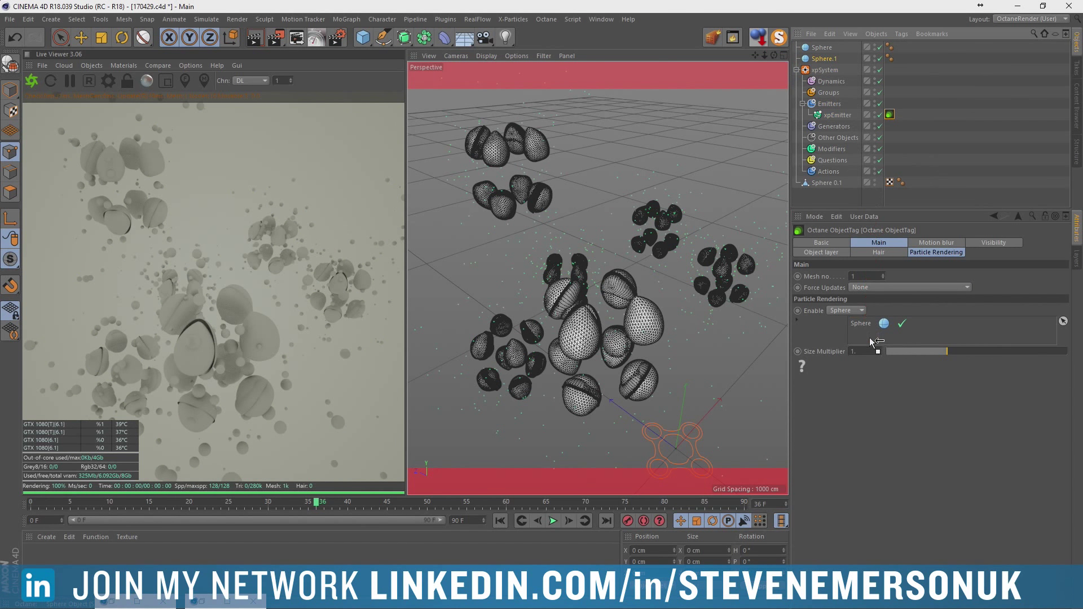
pyautogui.click(824, 58)
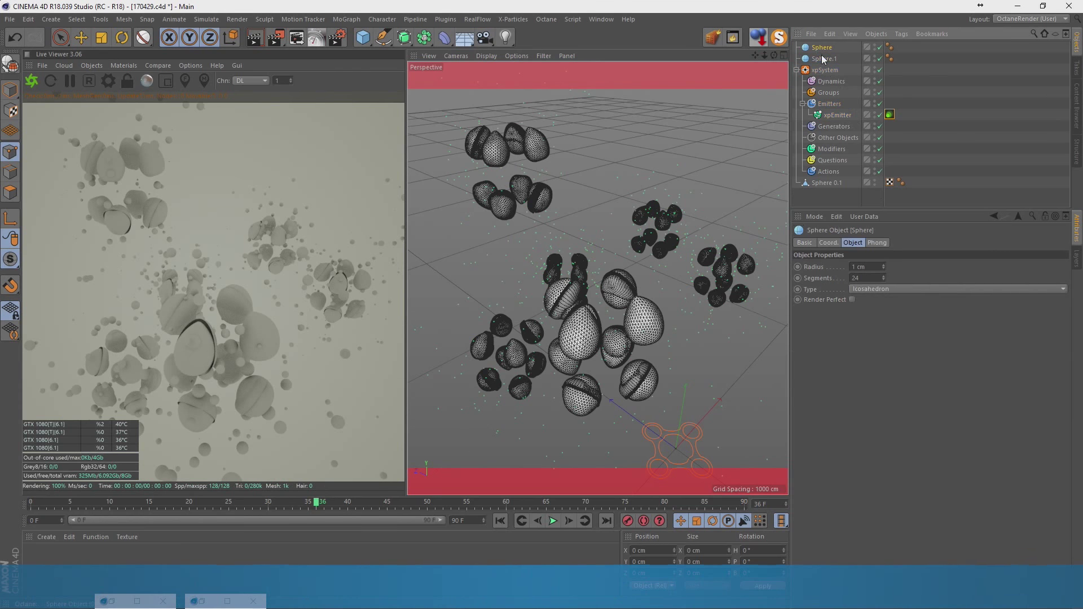
# Load the Plastic, Jello and Frosted Glass presets from the Content Browser into the scene
pyautogui.click(601, 19)
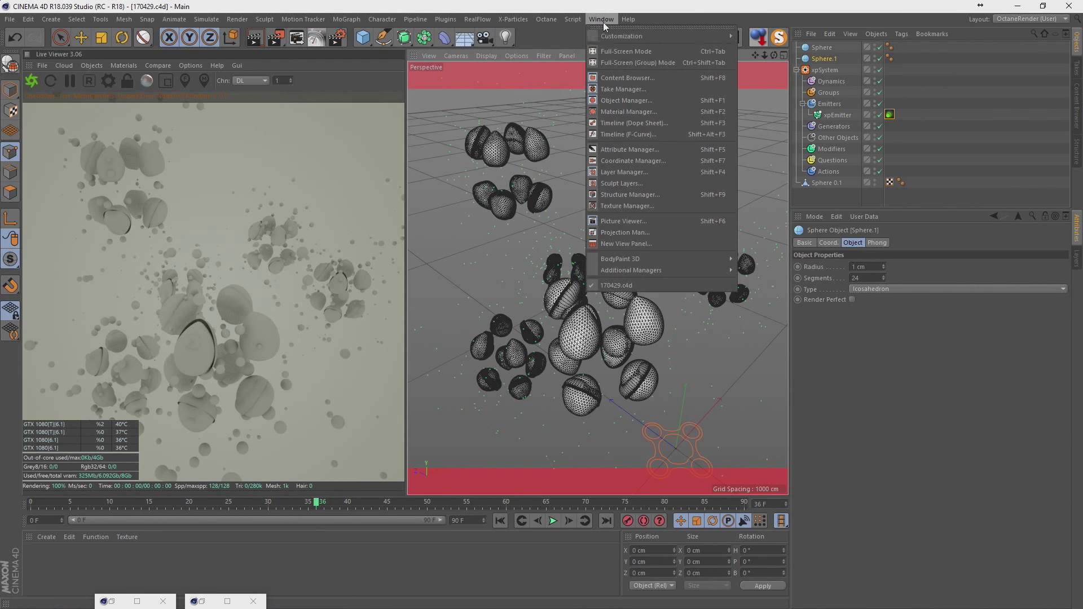
pyautogui.click(623, 77)
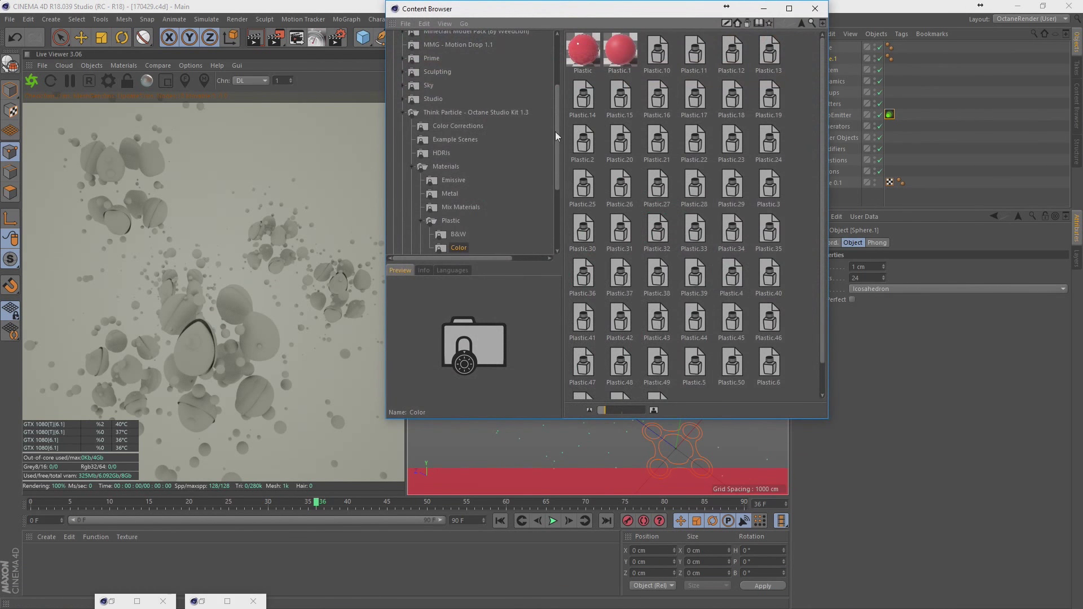
pyautogui.click(628, 58)
pyautogui.keyDown('shift'); pyautogui.click(589, 57); pyautogui.keyUp('shift')
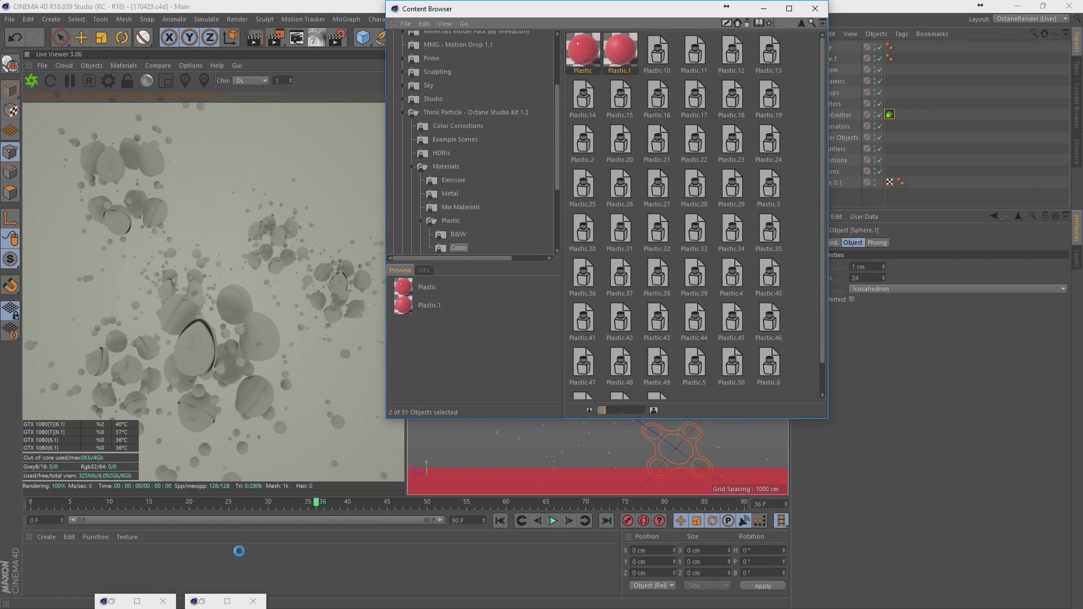
pyautogui.moveTo(236, 506); pyautogui.dragTo(242, 552)
pyautogui.press('Down')
pyautogui.moveTo(695, 51); pyautogui.dragTo(376, 563)
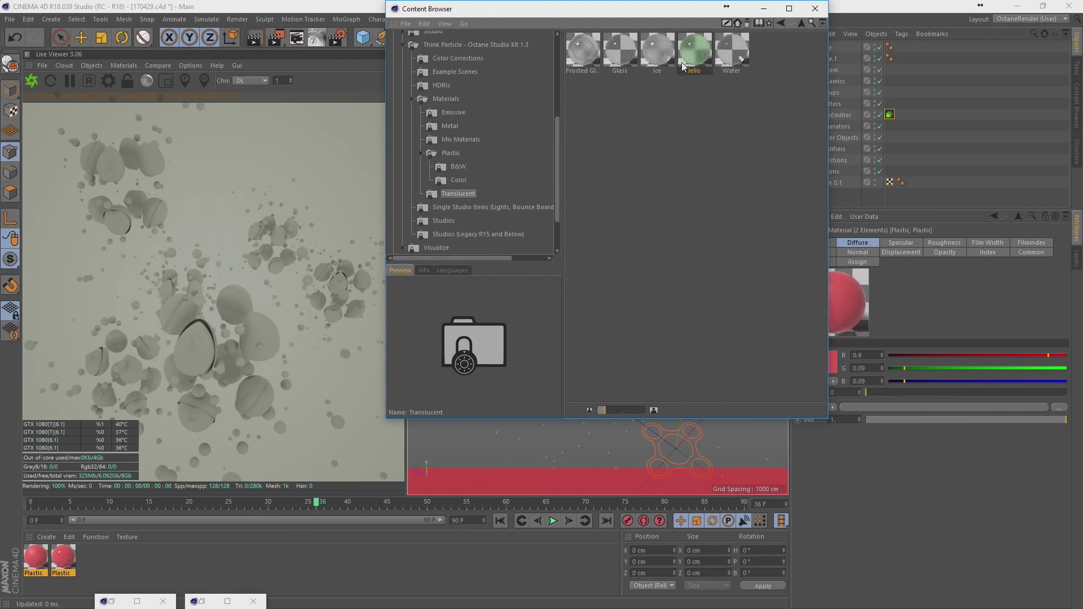
pyautogui.moveTo(583, 51); pyautogui.dragTo(404, 554)
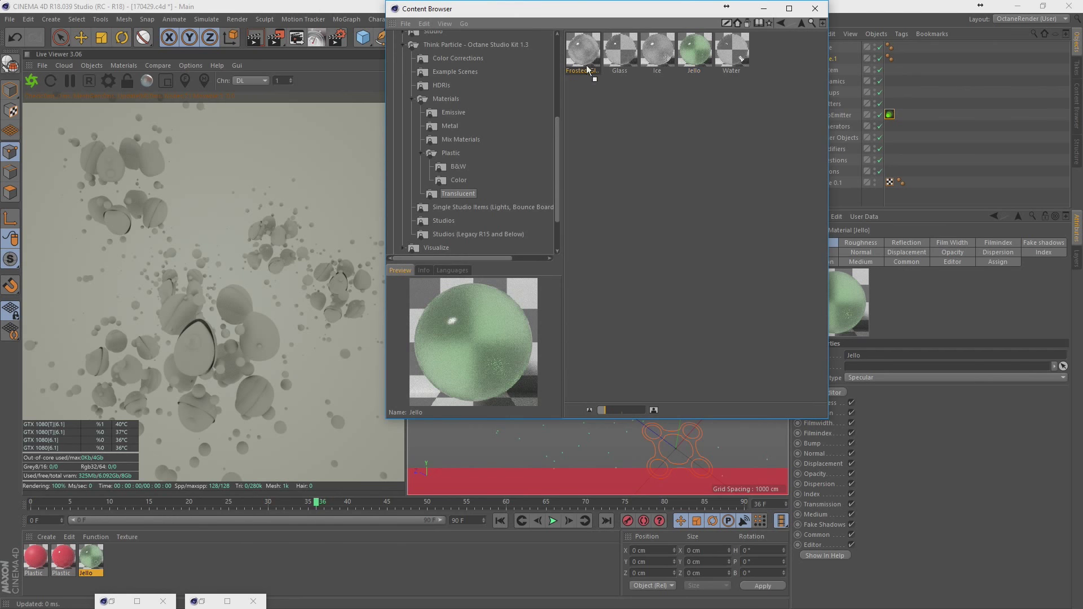
# Load both Bronze and both Steel metal presets, then close the Content Browser
pyautogui.click(441, 127)
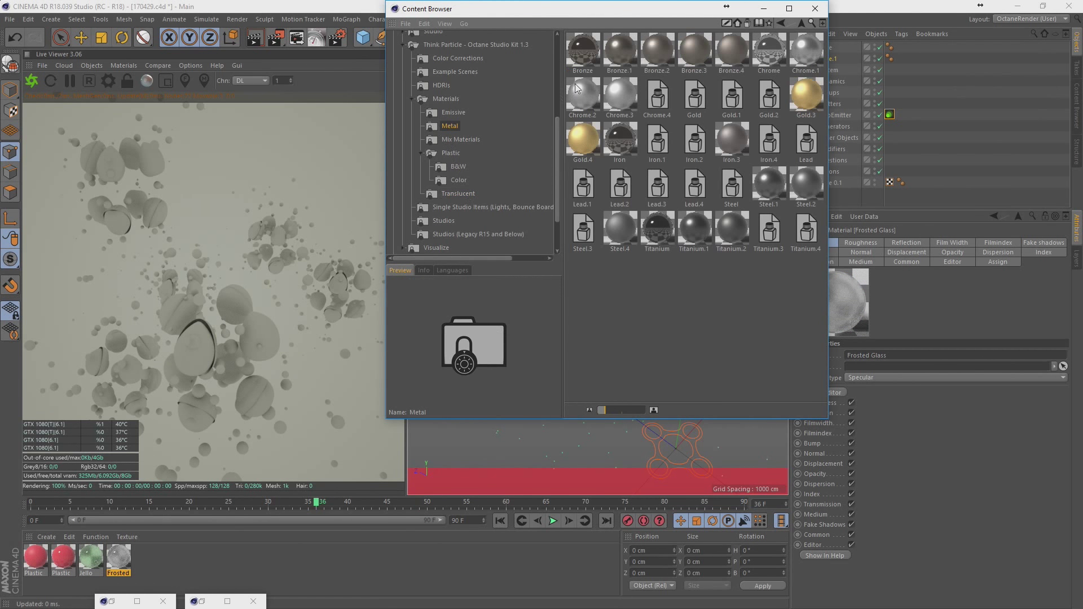
pyautogui.click(617, 64)
pyautogui.keyDown('ctrl'); pyautogui.click(583, 54); pyautogui.keyUp('ctrl')
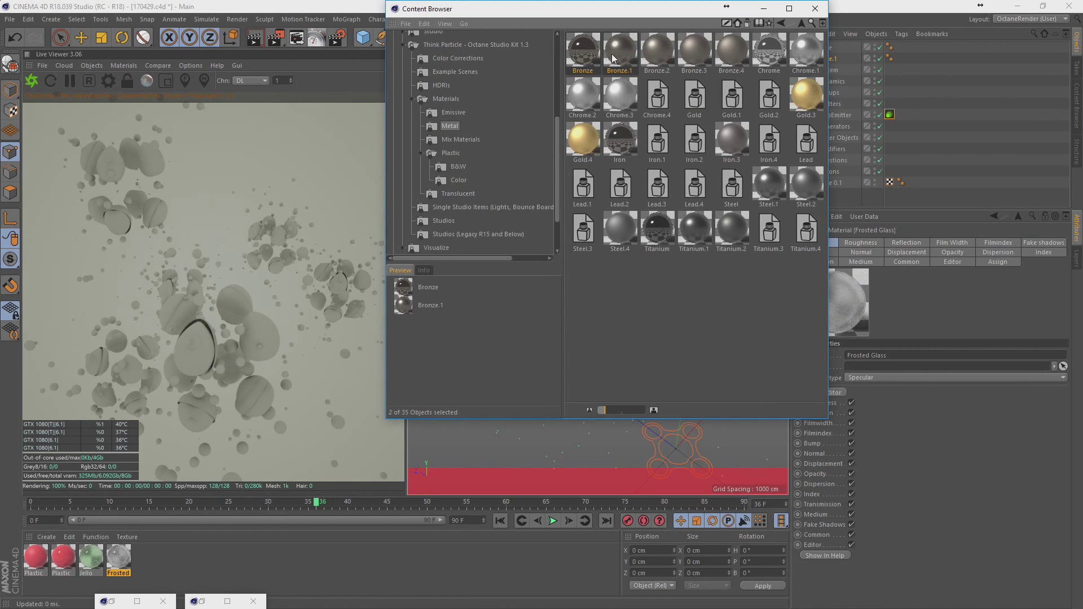
pyautogui.moveTo(616, 61); pyautogui.dragTo(409, 581)
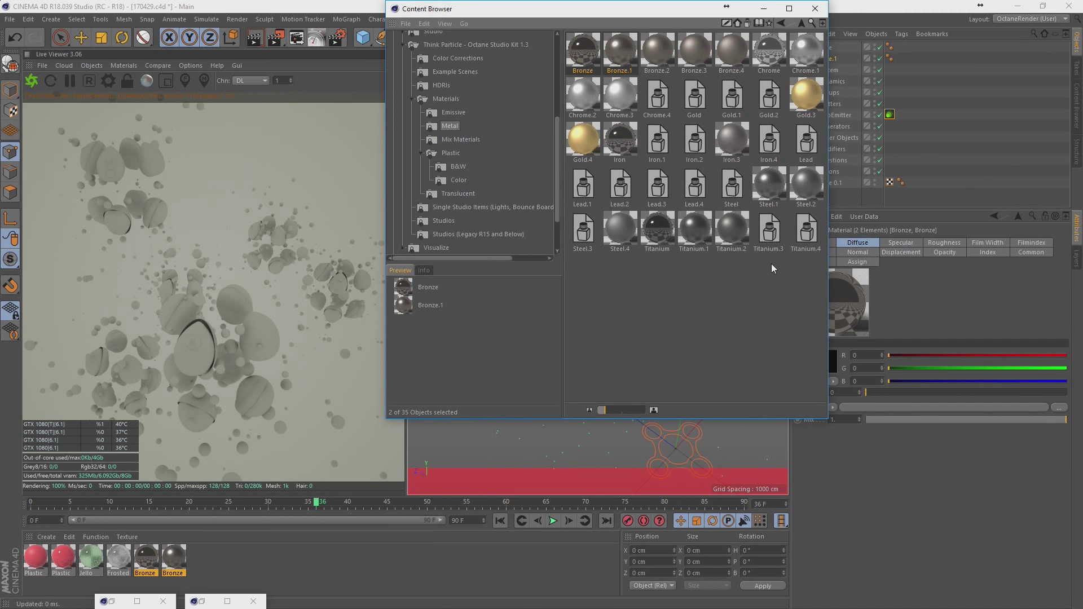
pyautogui.click(769, 186)
pyautogui.keyDown('ctrl'); pyautogui.click(731, 186); pyautogui.keyUp('ctrl')
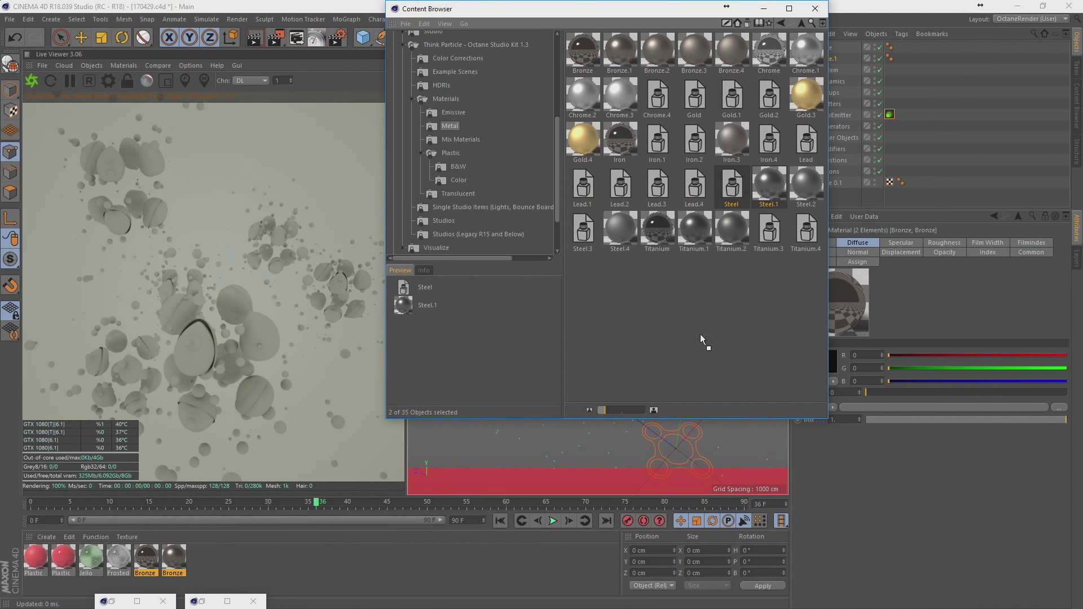
pyautogui.moveTo(732, 186); pyautogui.dragTo(507, 567)
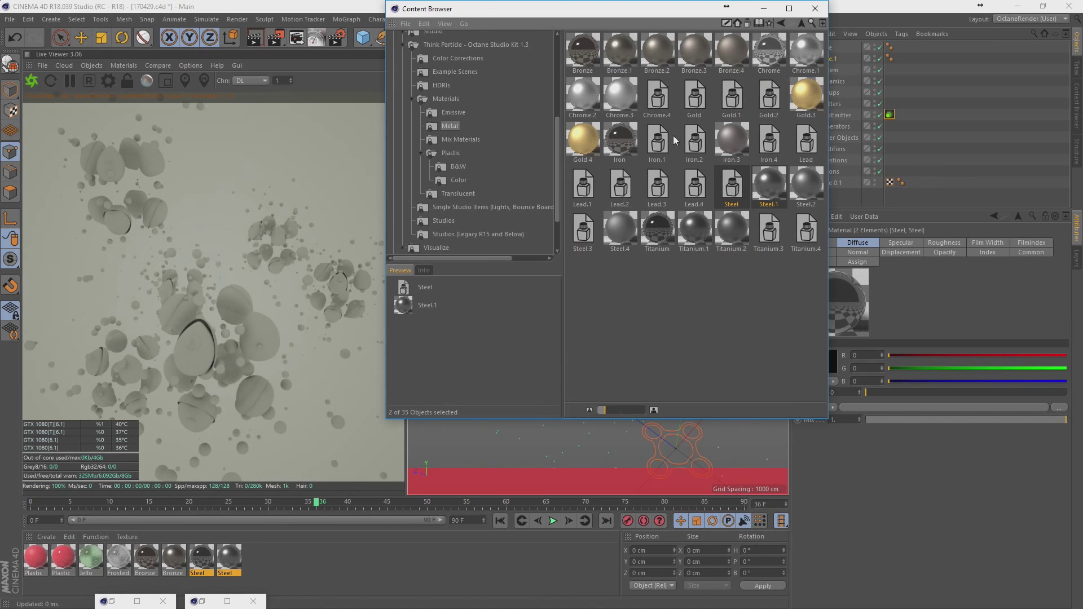
pyautogui.click(815, 9)
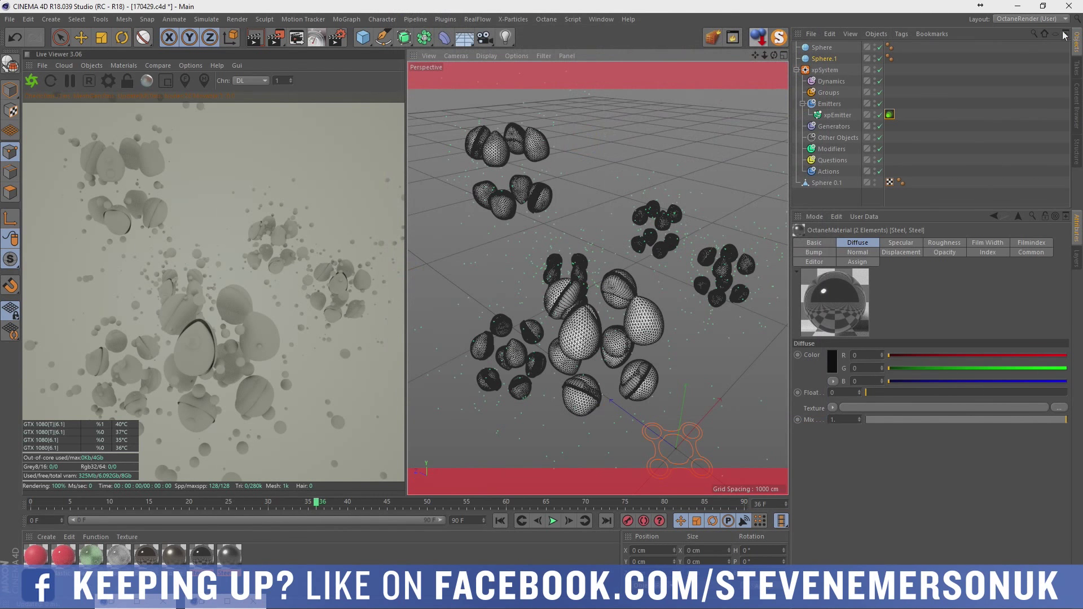
# Add OctaneCamera, OctaneCamera.1 and OctaneSky, and render the Live Viewer through OctaneCamera.1
pyautogui.click(1026, 21)
pyautogui.click(1027, 86)
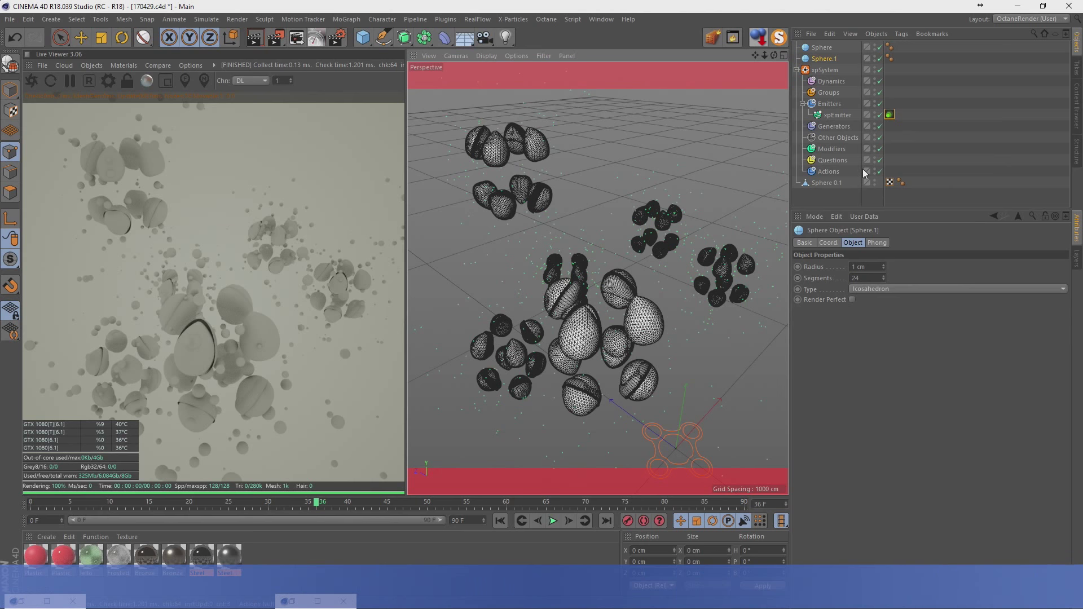
pyautogui.click(824, 183)
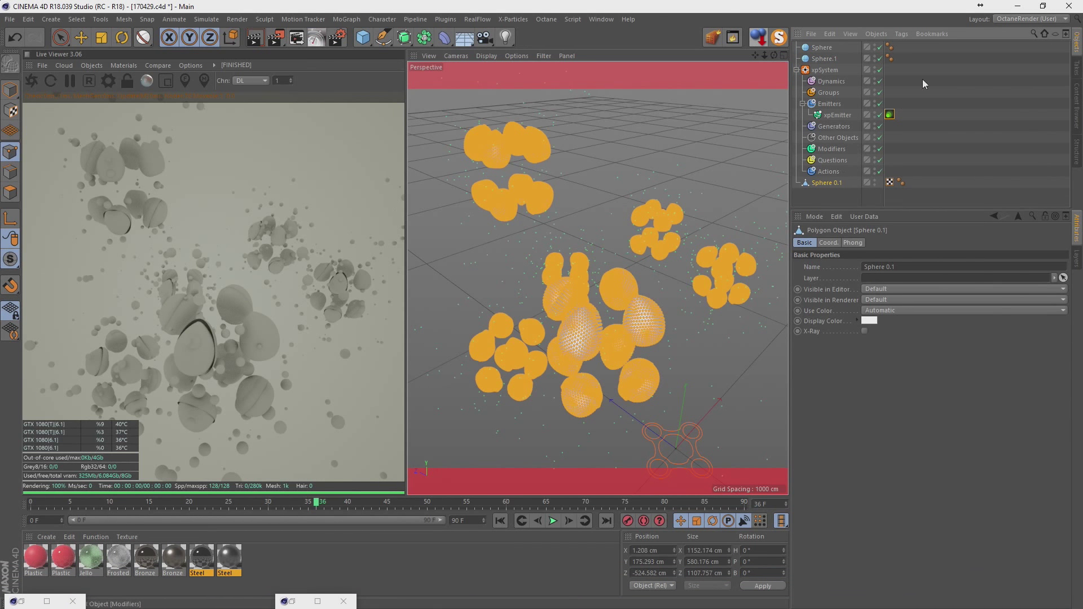
pyautogui.click(987, 79)
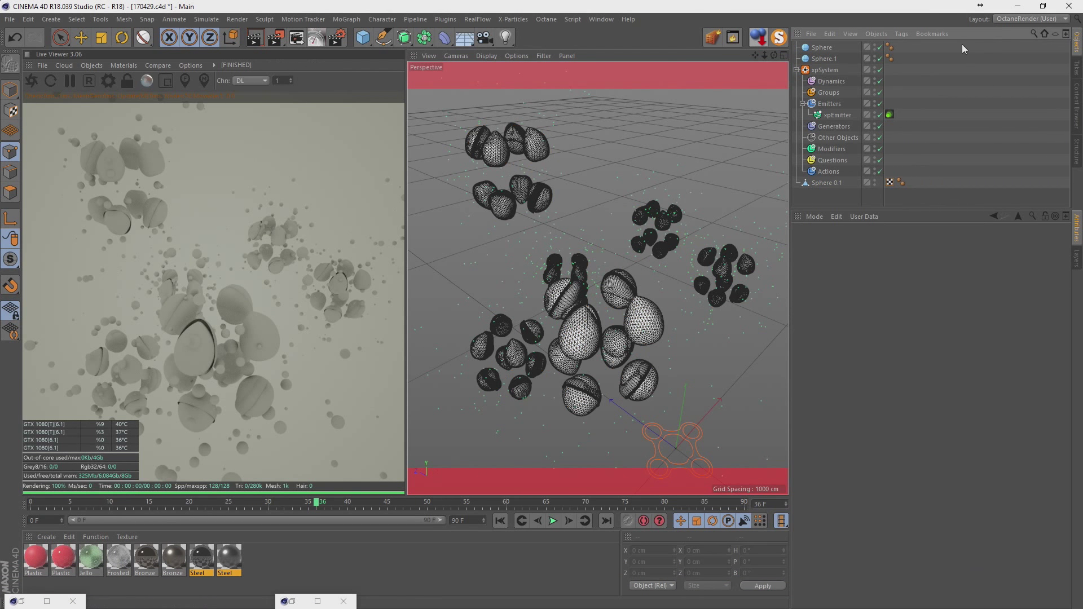
pyautogui.click(843, 184)
pyautogui.click(767, 42)
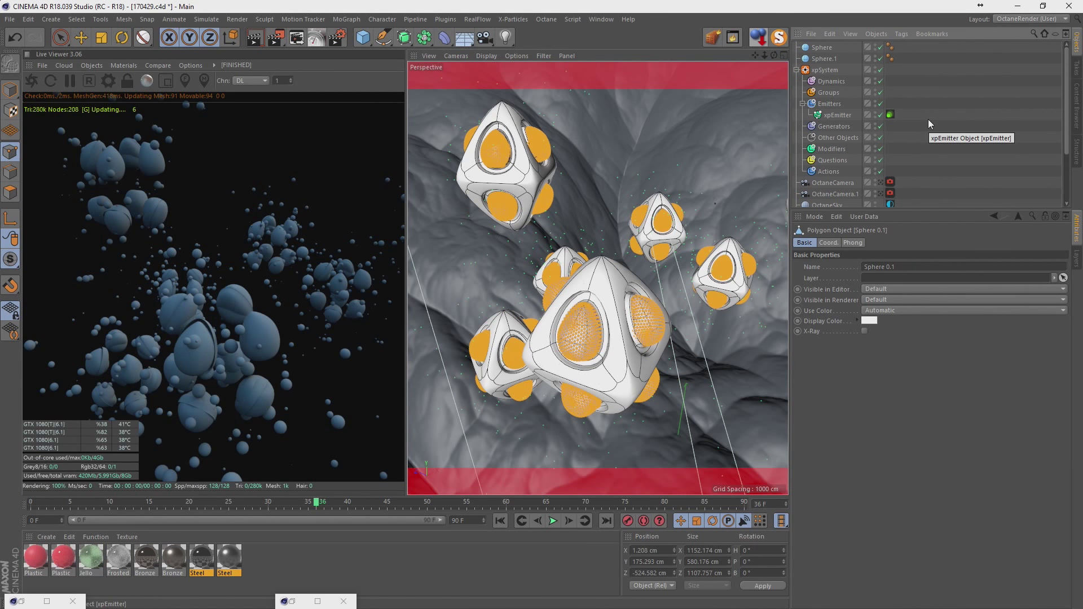
pyautogui.click(881, 194)
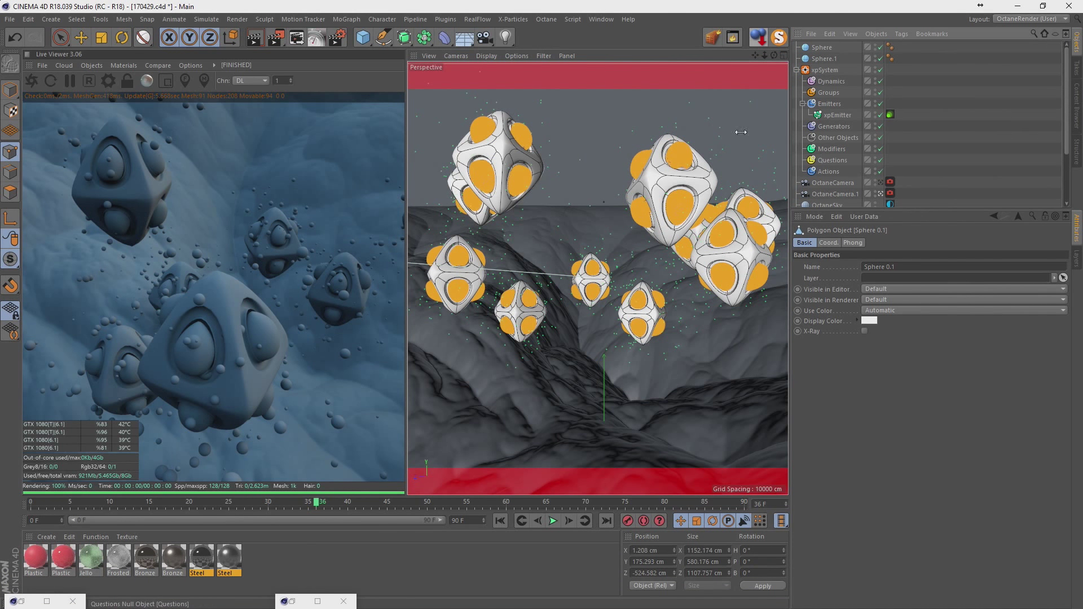
pyautogui.click(882, 193)
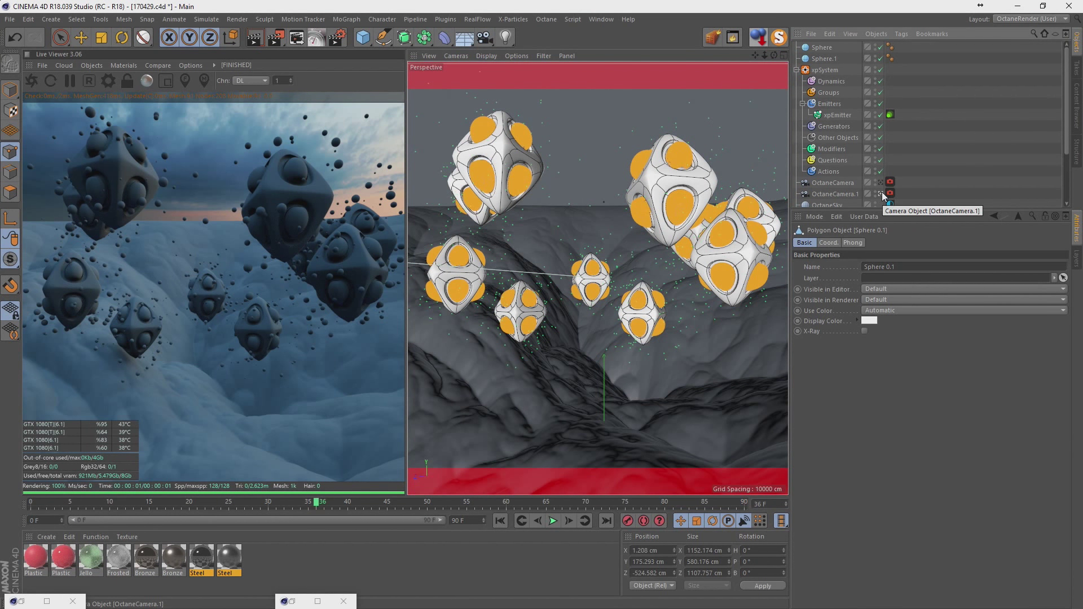
pyautogui.click(91, 558)
# Duplicate the Jello material and change its Medium colour to magenta pink
pyautogui.keyDown('ctrl'); pyautogui.moveTo(94, 562); pyautogui.dragTo(118, 559); pyautogui.keyUp('ctrl')
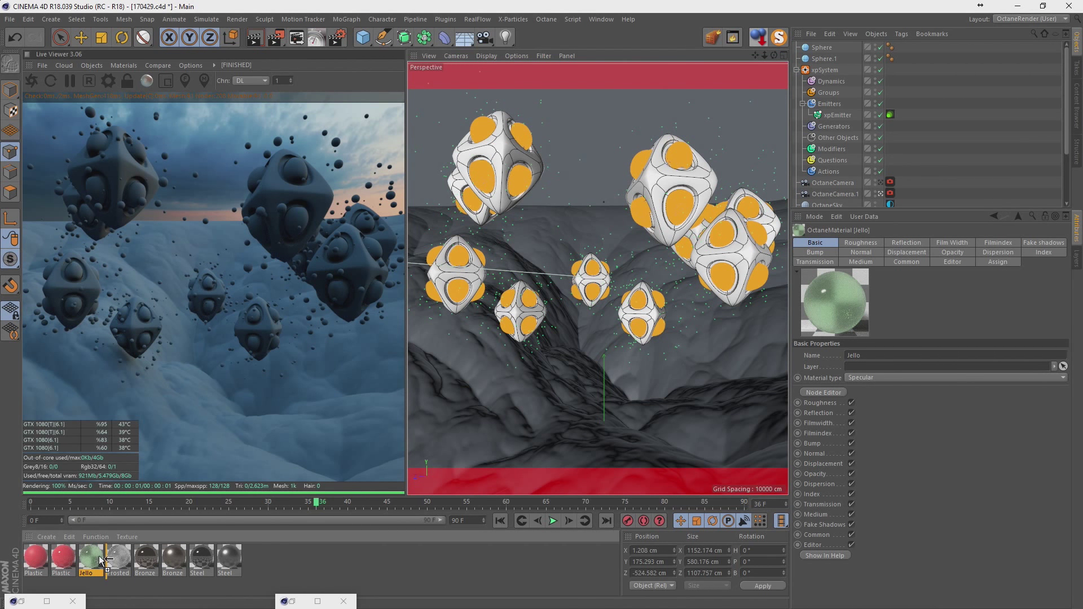
pyautogui.doubleClick(119, 559)
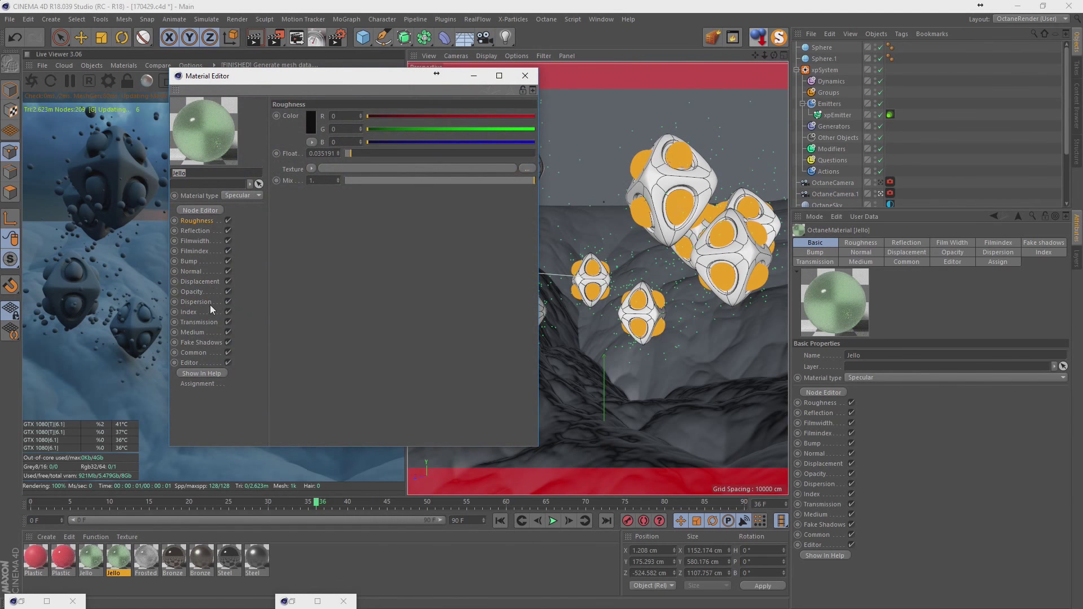
pyautogui.click(193, 332)
pyautogui.click(316, 146)
pyautogui.click(350, 168)
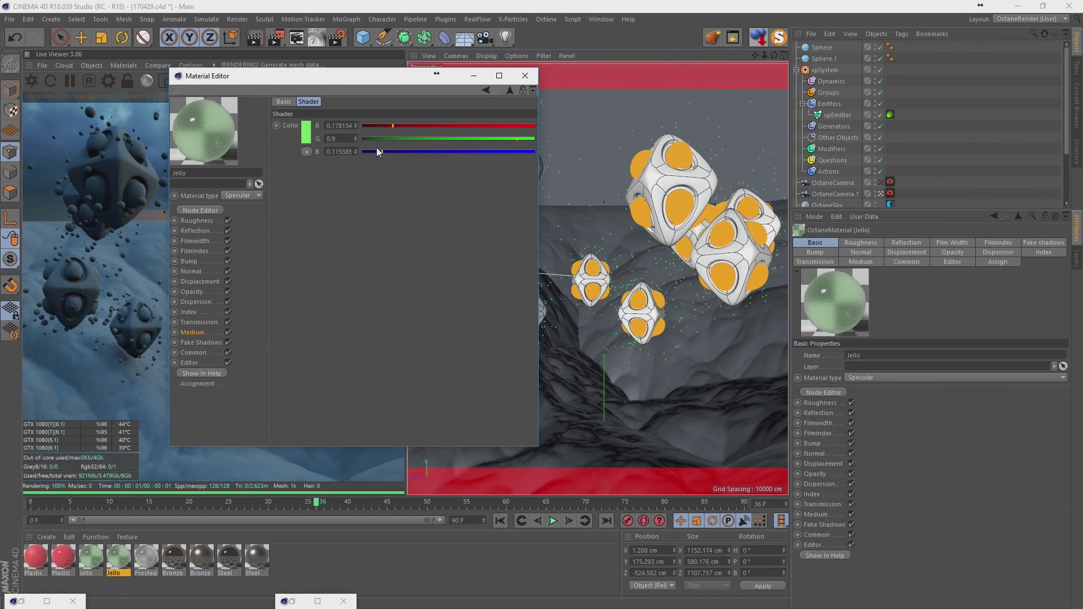
pyautogui.click(309, 135)
pyautogui.click(290, 176)
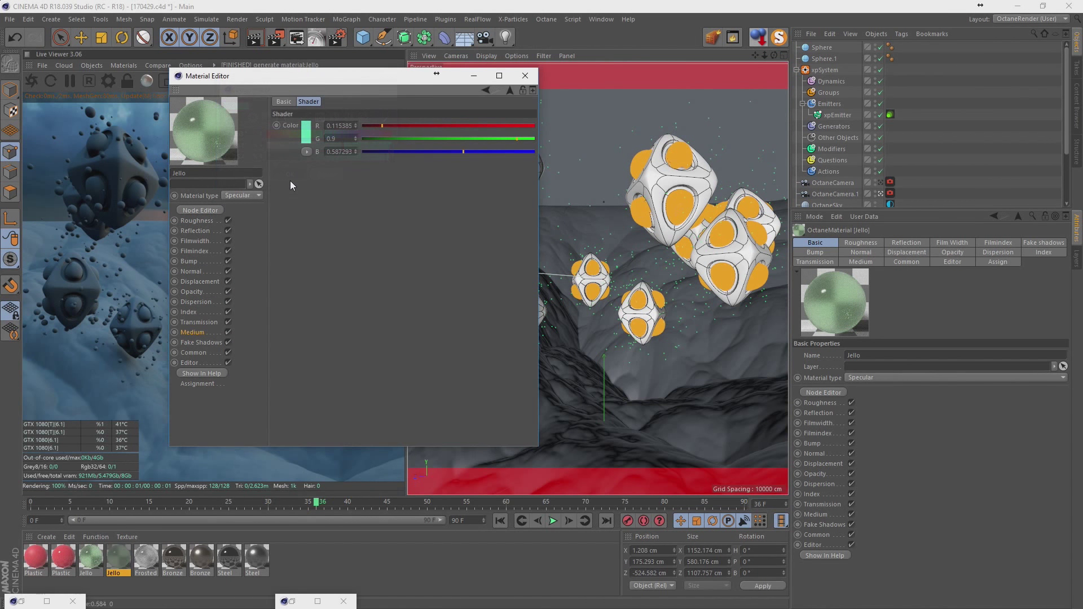
pyautogui.click(192, 332)
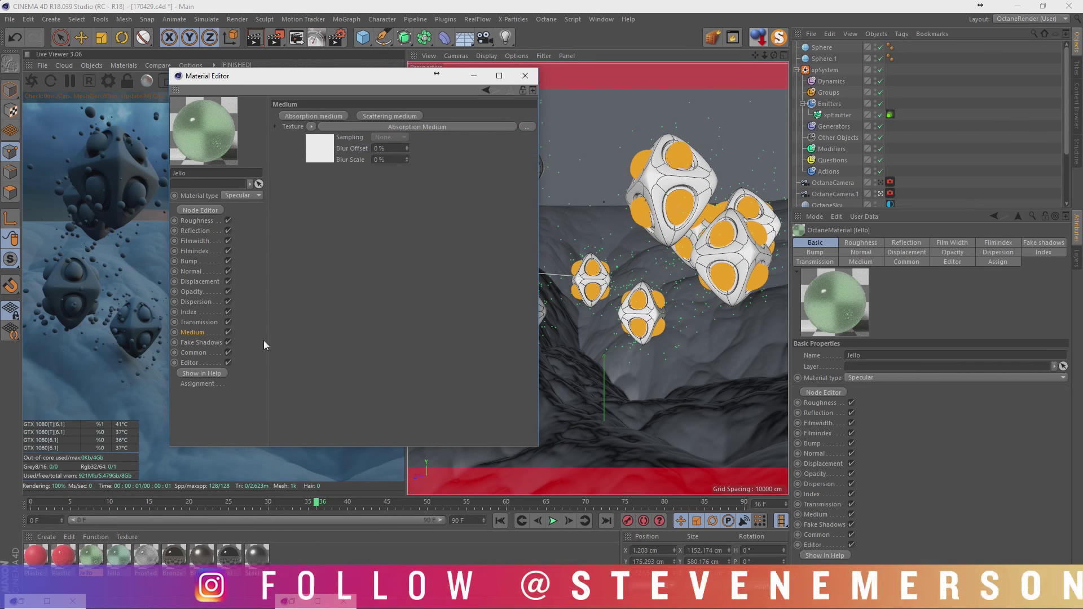
pyautogui.click(319, 148)
pyautogui.click(347, 165)
pyautogui.click(308, 136)
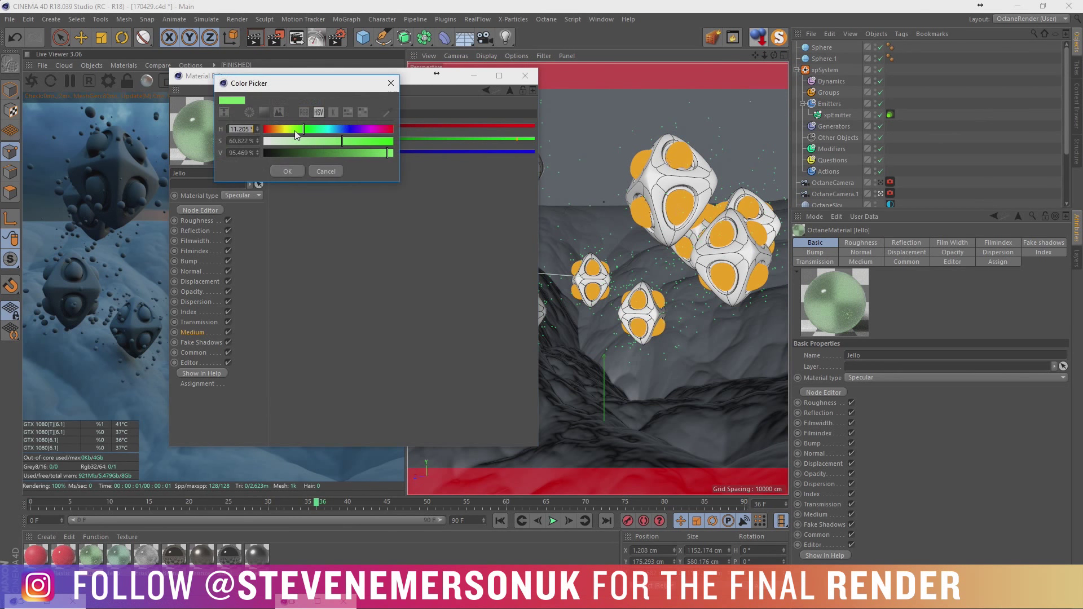
pyautogui.moveTo(270, 130); pyautogui.dragTo(389, 130)
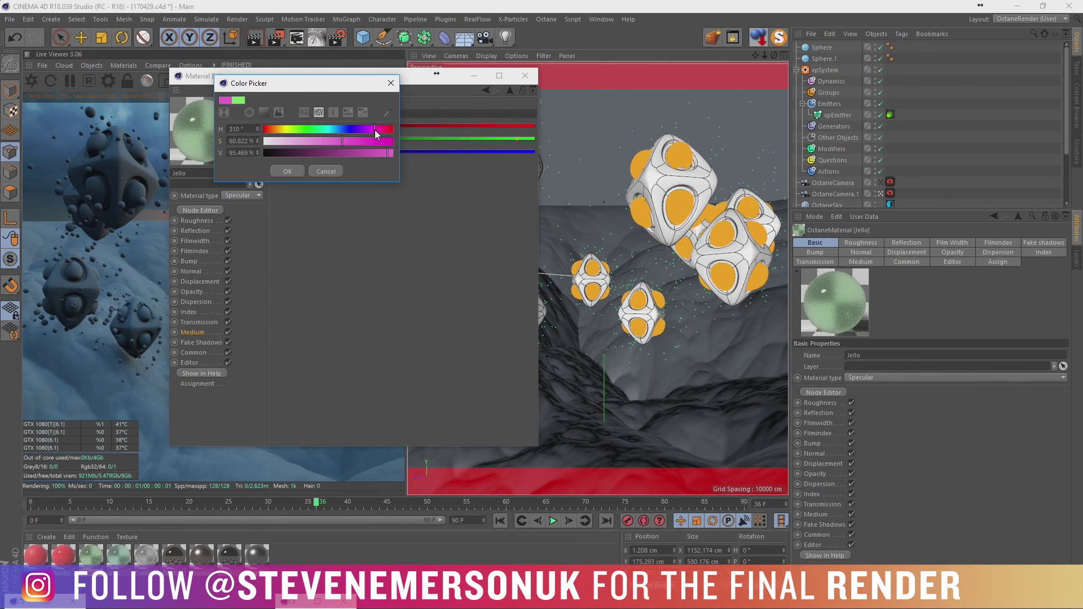
pyautogui.click(287, 171)
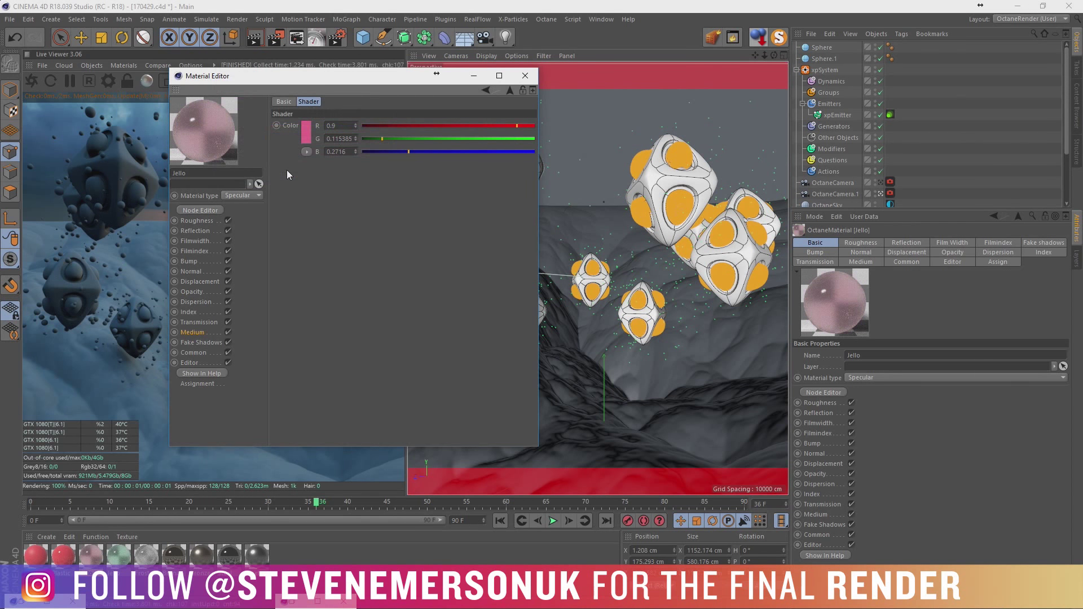
pyautogui.click(525, 75)
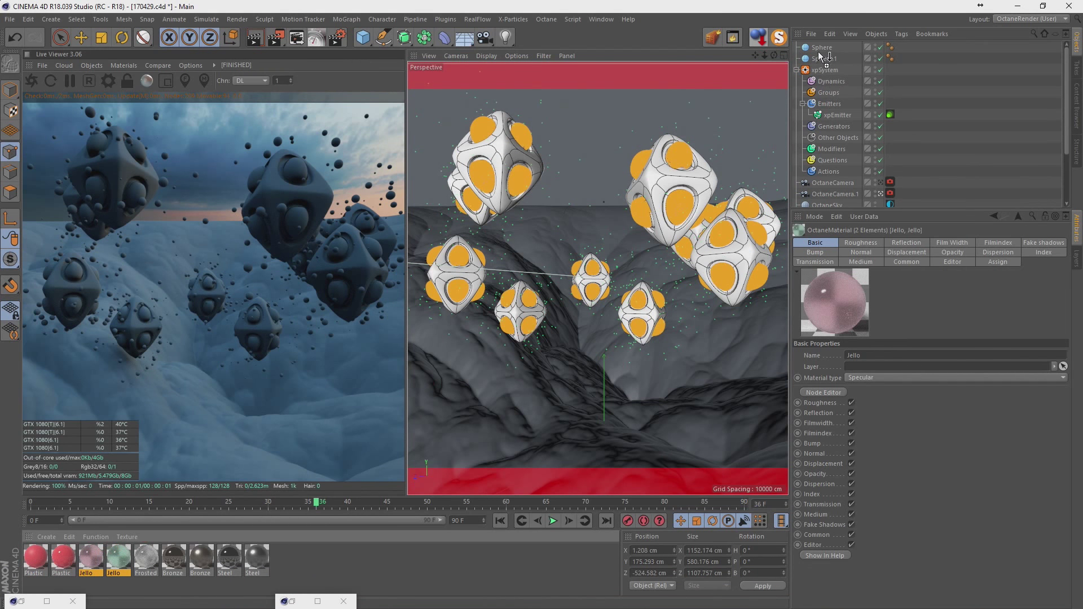
# Apply Jello materials to Sphere and Sphere.1, moving the Cloner's Jello tag onto its Sphere
pyautogui.moveTo(88, 556); pyautogui.dragTo(901, 46)
pyautogui.moveTo(119, 556); pyautogui.dragTo(901, 58)
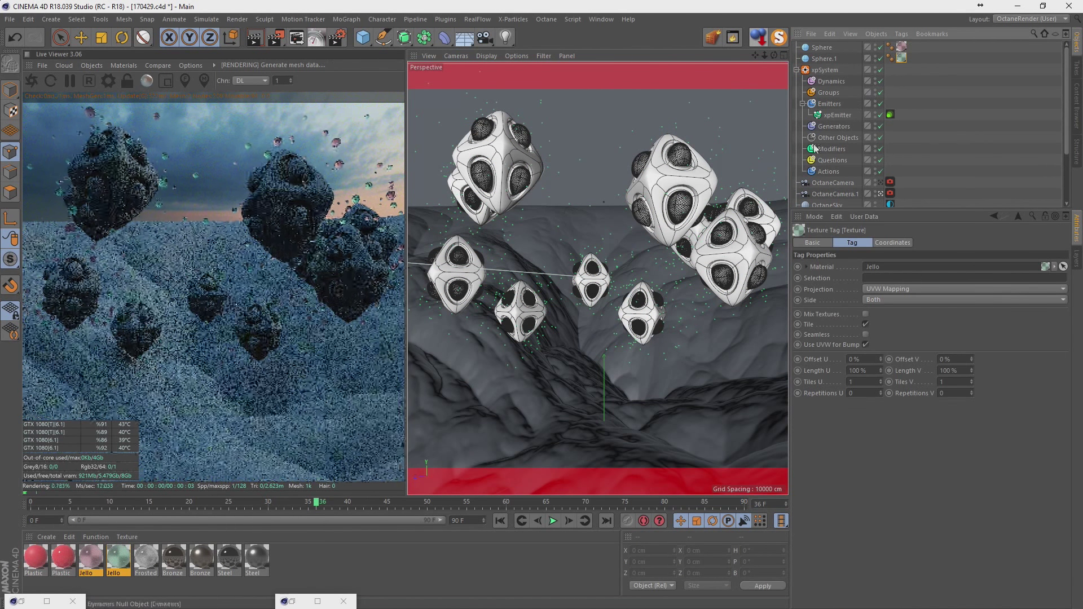
pyautogui.click(120, 562)
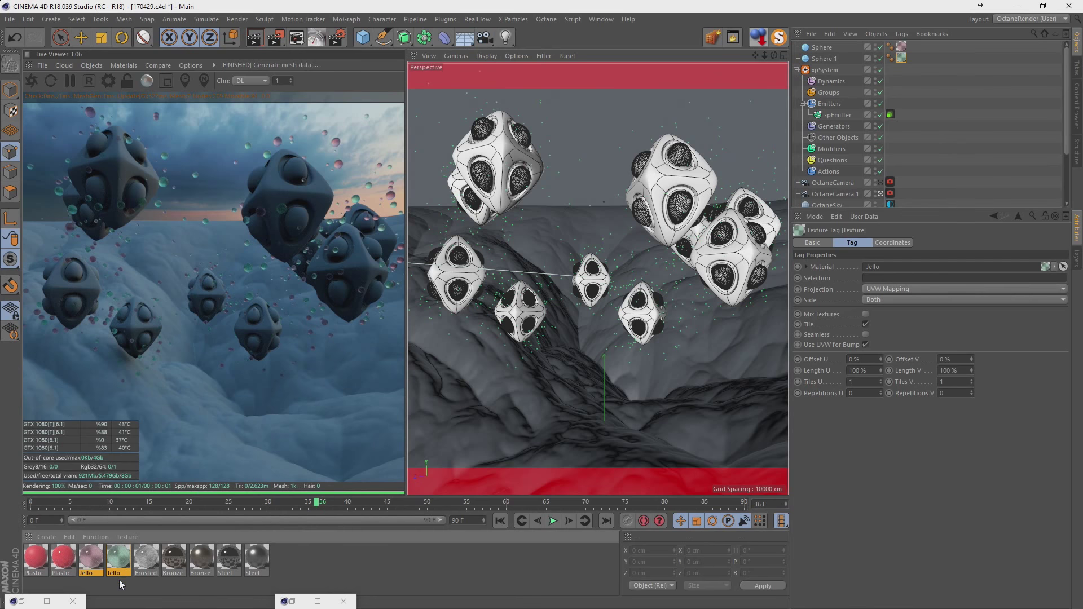
pyautogui.keyDown('ctrl'); pyautogui.moveTo(125, 565); pyautogui.dragTo(930, 383); pyautogui.keyUp('ctrl')
pyautogui.moveTo(942, 129)
pyautogui.mouseDown()
pyautogui.moveTo(908, 210)
pyautogui.moveTo(907, 180)
pyautogui.mouseUp()
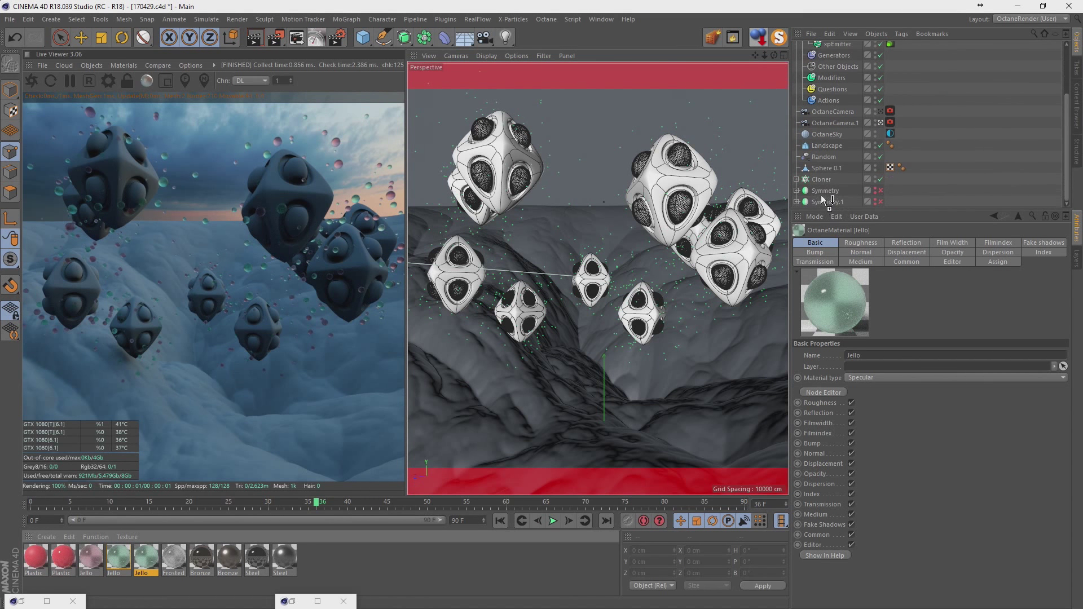
pyautogui.click(797, 180)
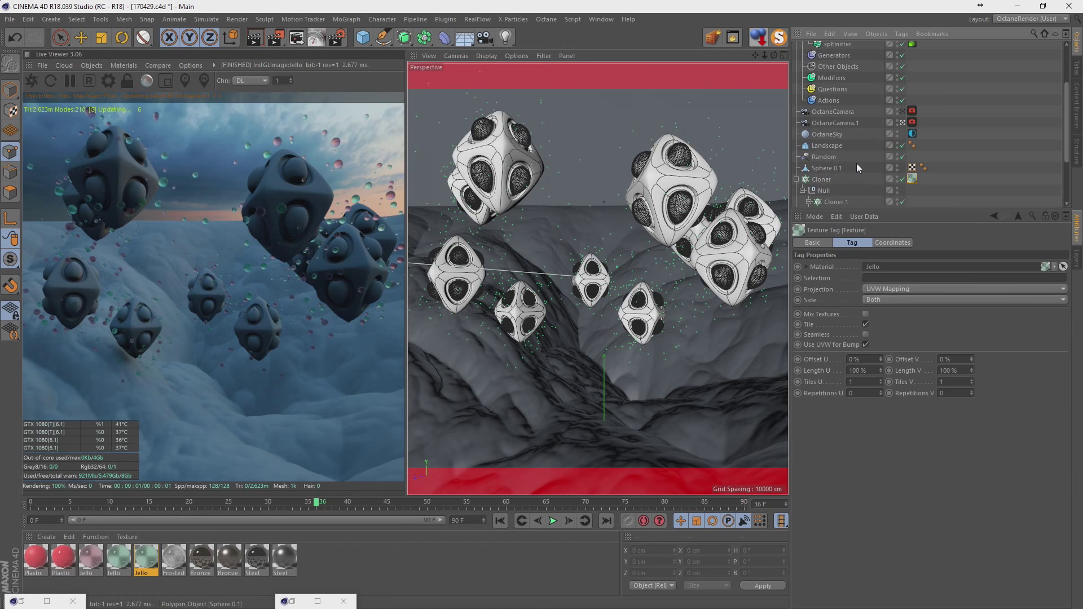
pyautogui.keyDown('ctrl'); pyautogui.click(797, 179); pyautogui.keyUp('ctrl')
pyautogui.click(847, 145)
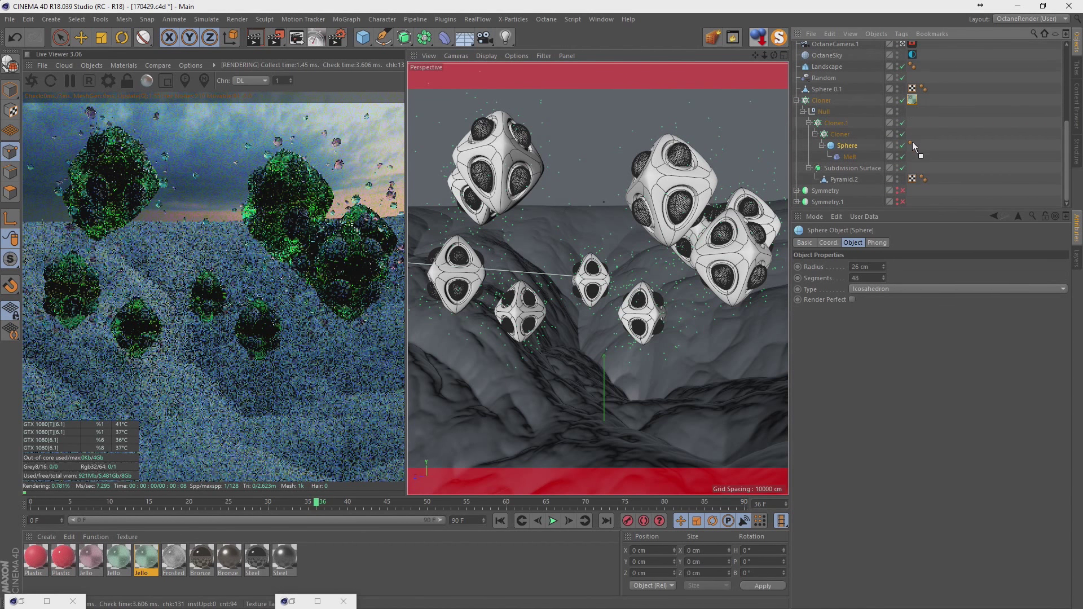
pyautogui.moveTo(913, 101); pyautogui.dragTo(923, 144)
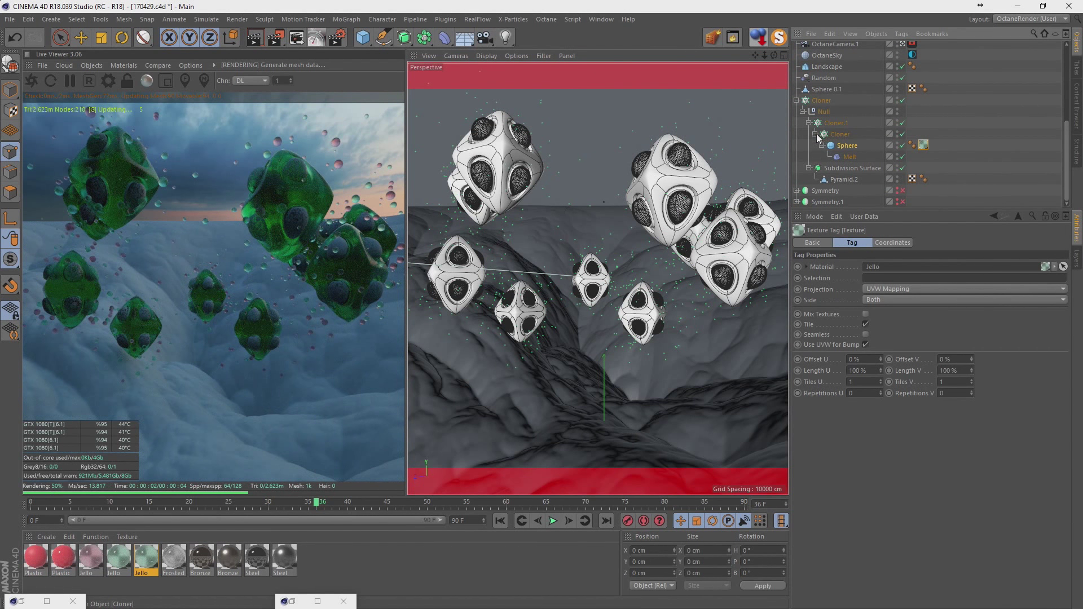
# Duplicate the cloner's Sphere and give it the pink Jello material, duplicating that material too
pyautogui.click(844, 146)
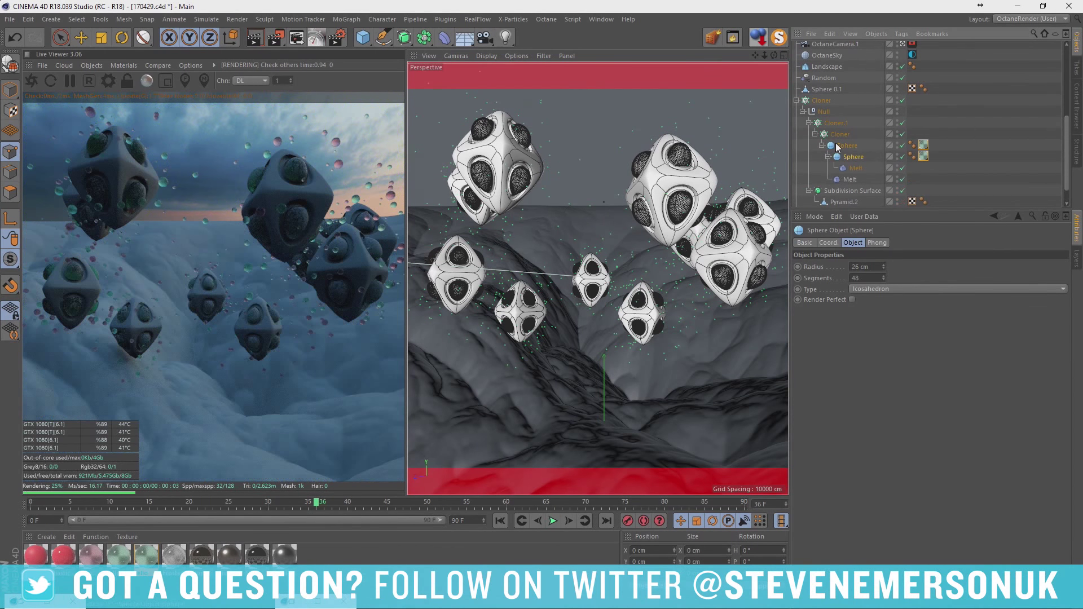
pyautogui.keyDown('ctrl'); pyautogui.moveTo(837, 147); pyautogui.dragTo(837, 148); pyautogui.keyUp('ctrl')
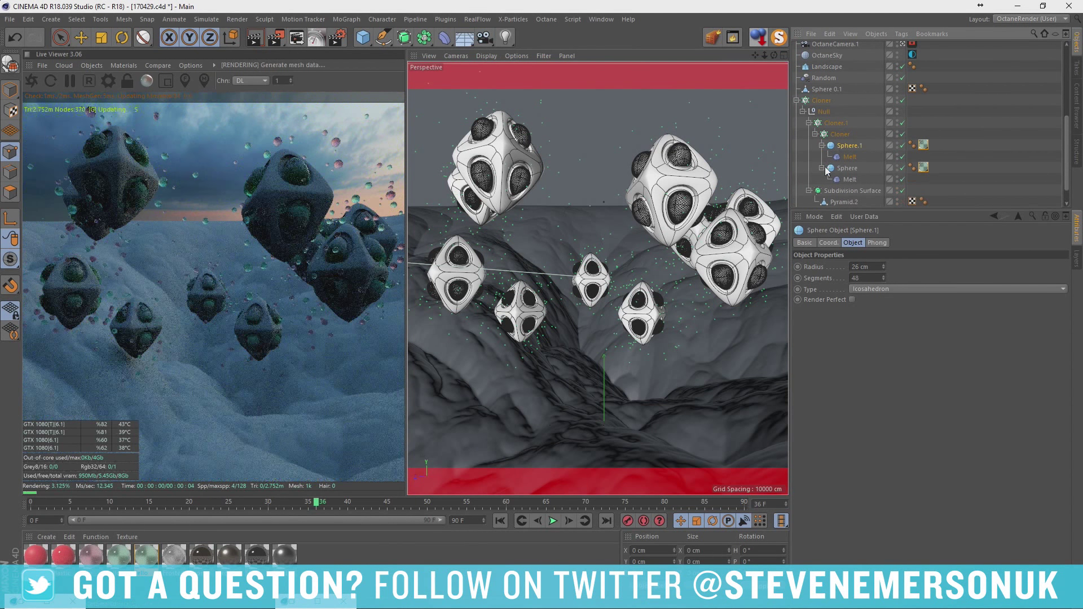
pyautogui.click(93, 559)
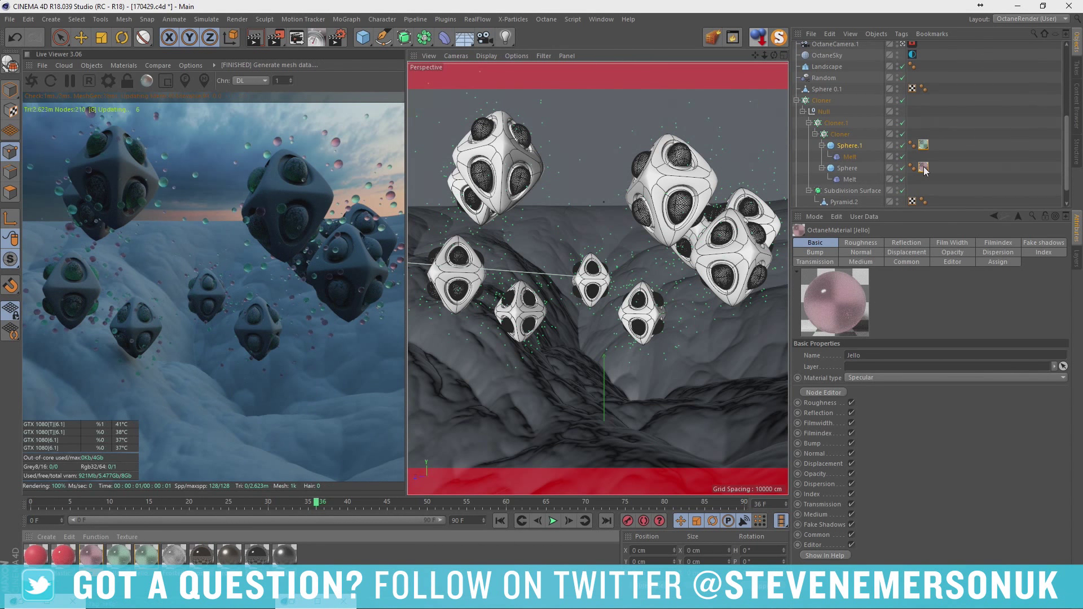
pyautogui.moveTo(926, 171); pyautogui.dragTo(931, 171)
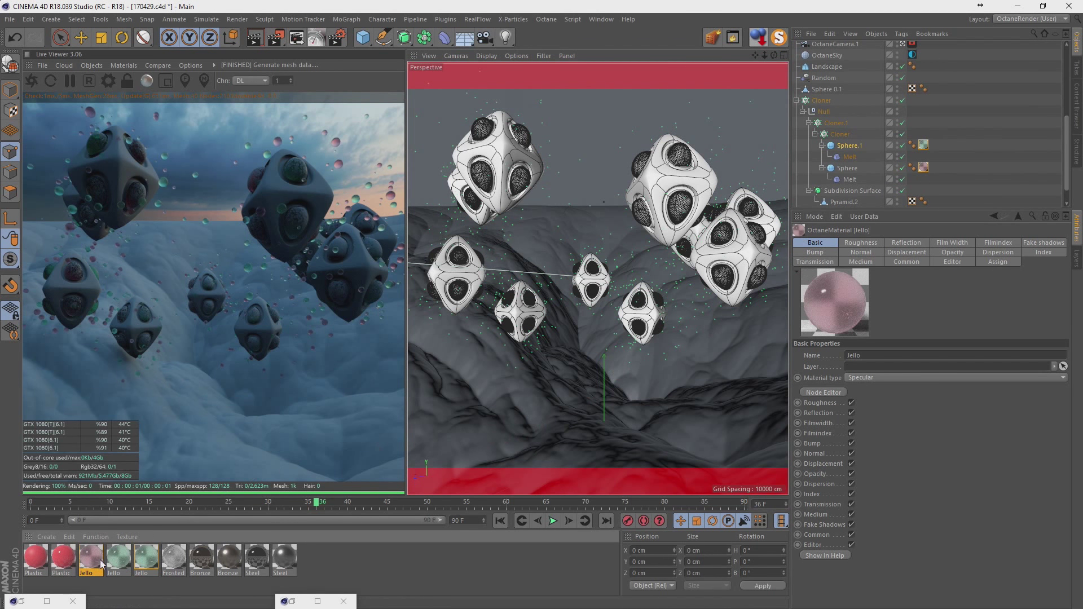
pyautogui.click(117, 559)
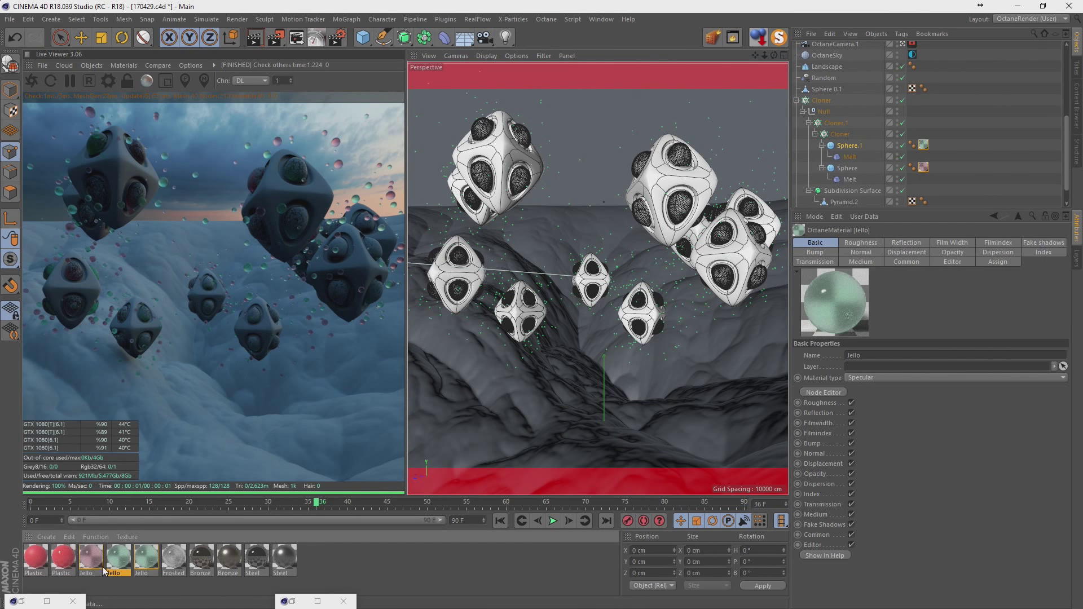
pyautogui.moveTo(90, 559)
pyautogui.keyDown('ctrl'); pyautogui.mouseDown()
pyautogui.moveTo(119, 561)
pyautogui.moveTo(924, 168)
pyautogui.mouseUp(); pyautogui.keyUp('ctrl')
pyautogui.click(175, 586)
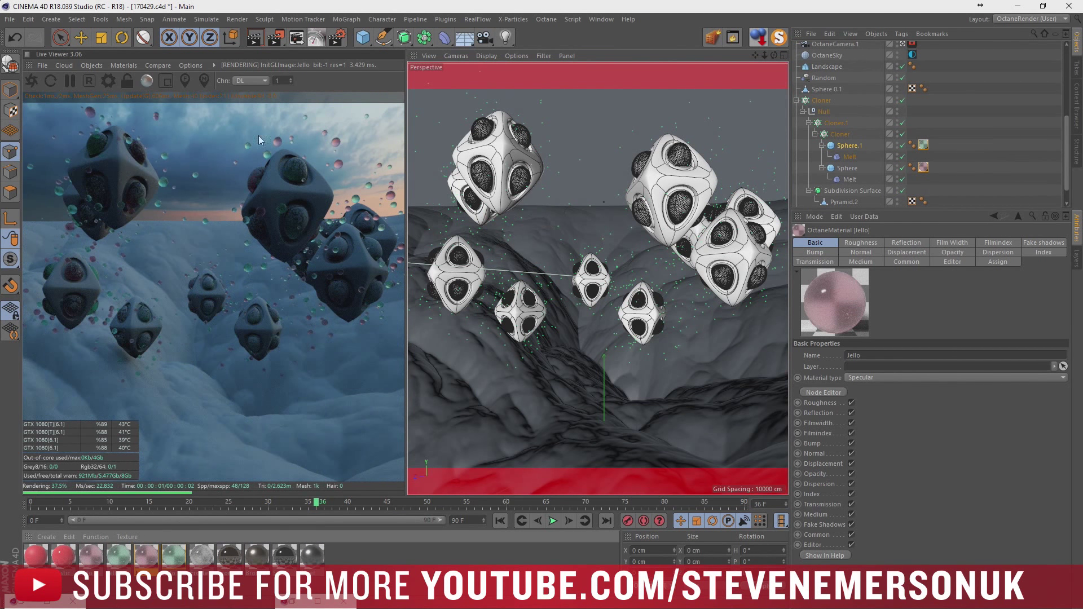
# Download the Brown Dirt material from LiveDB's OTOY Absolute Textures Dirt category
pyautogui.click(92, 65)
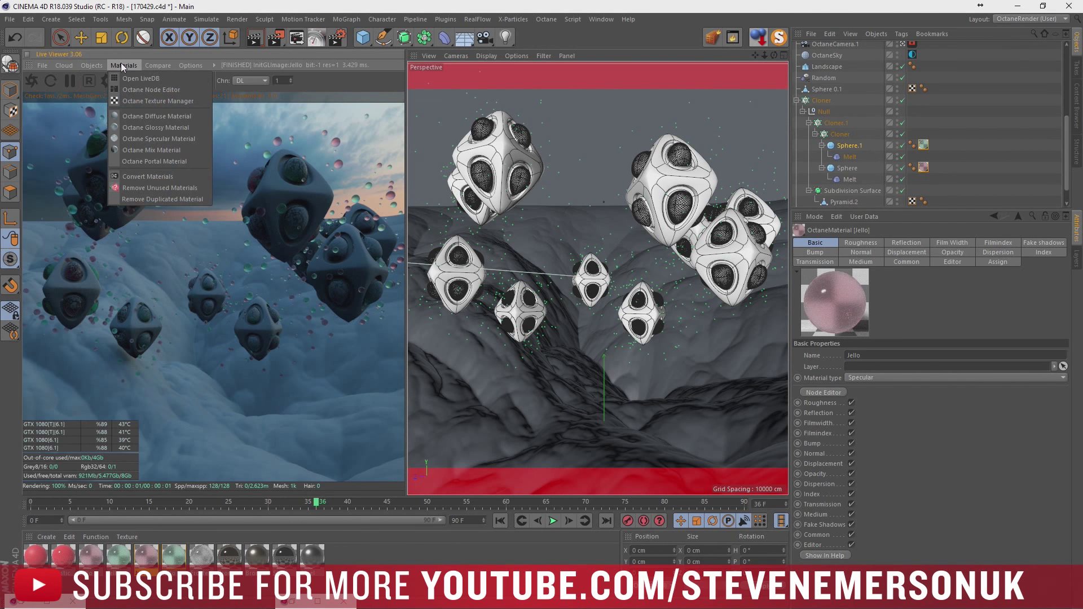
pyautogui.click(122, 67)
pyautogui.click(117, 66)
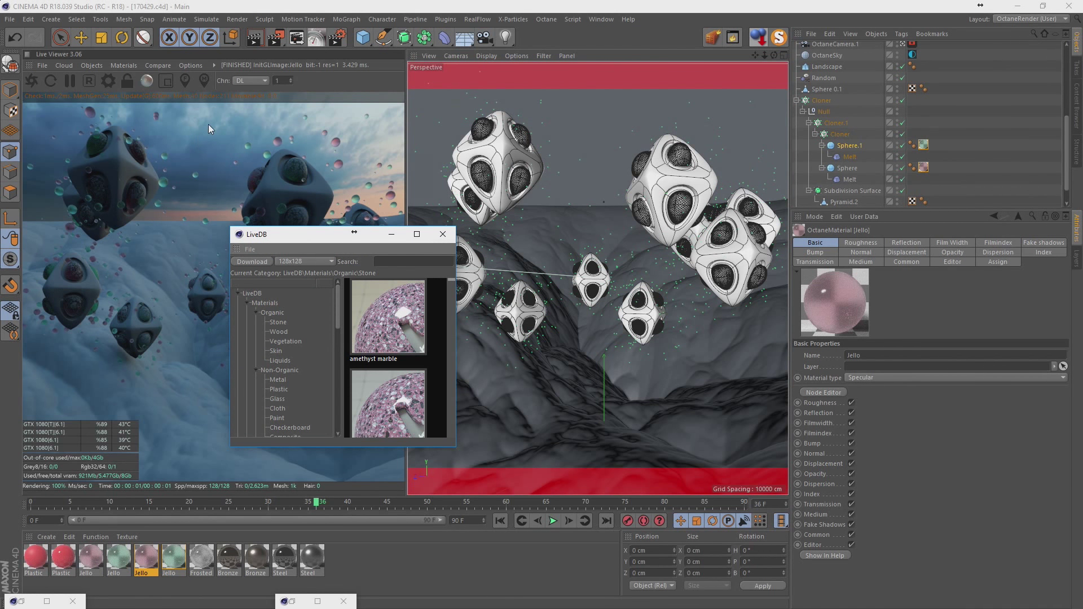
pyautogui.moveTo(298, 235); pyautogui.dragTo(122, 20)
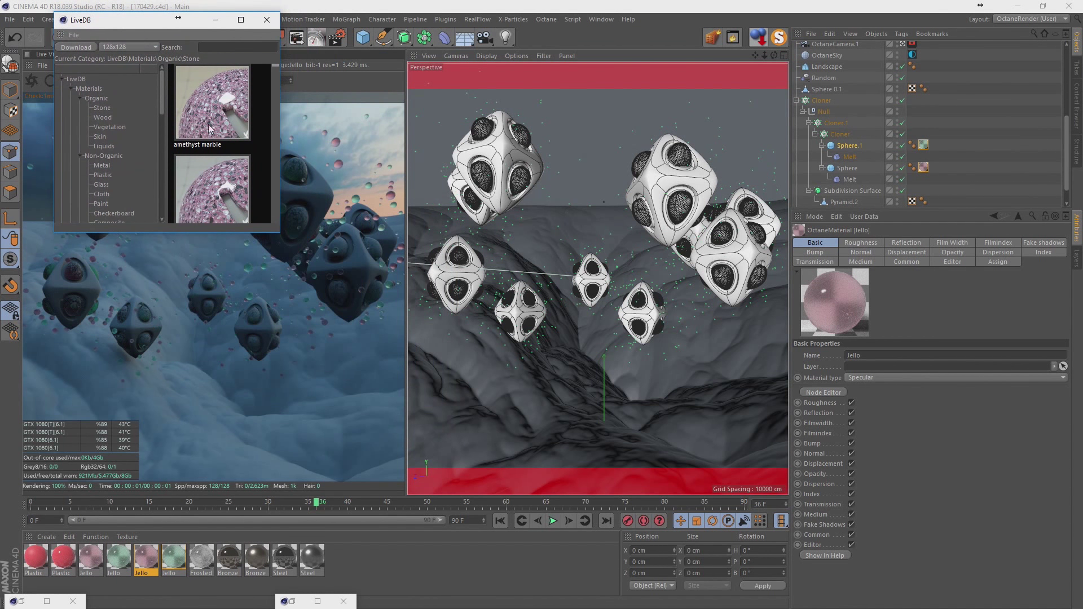
pyautogui.moveTo(279, 234); pyautogui.dragTo(831, 561)
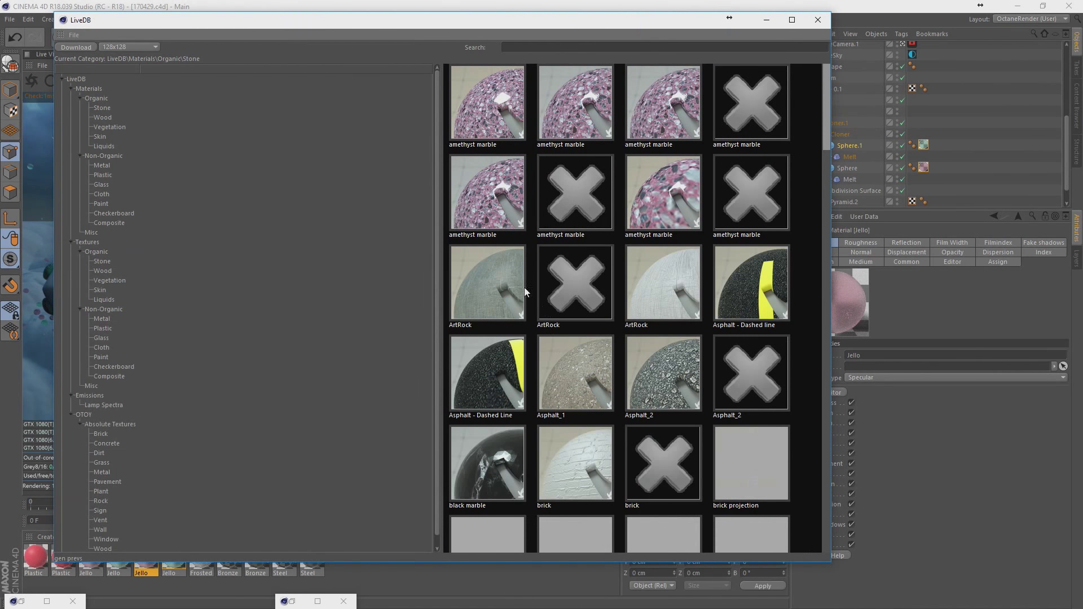
pyautogui.moveTo(441, 233); pyautogui.dragTo(163, 237)
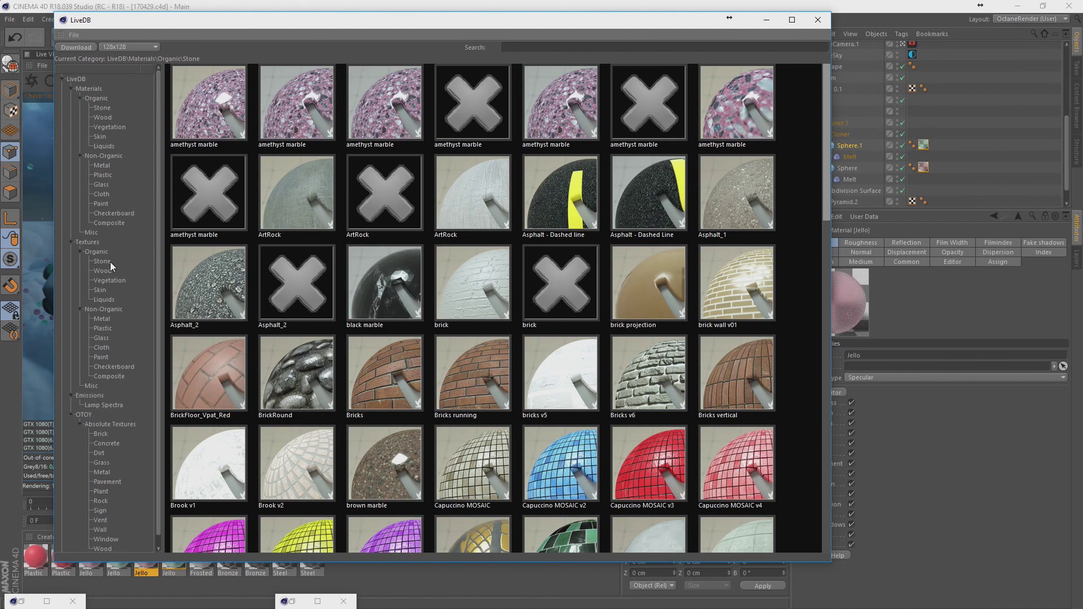
pyautogui.scroll(-1, 119, 364)
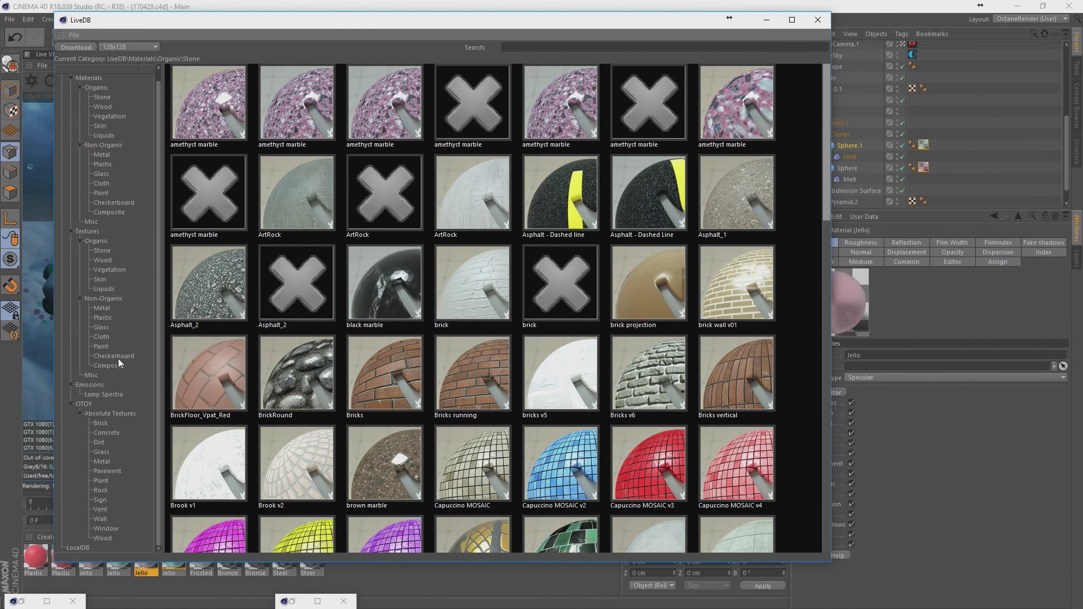
pyautogui.click(101, 443)
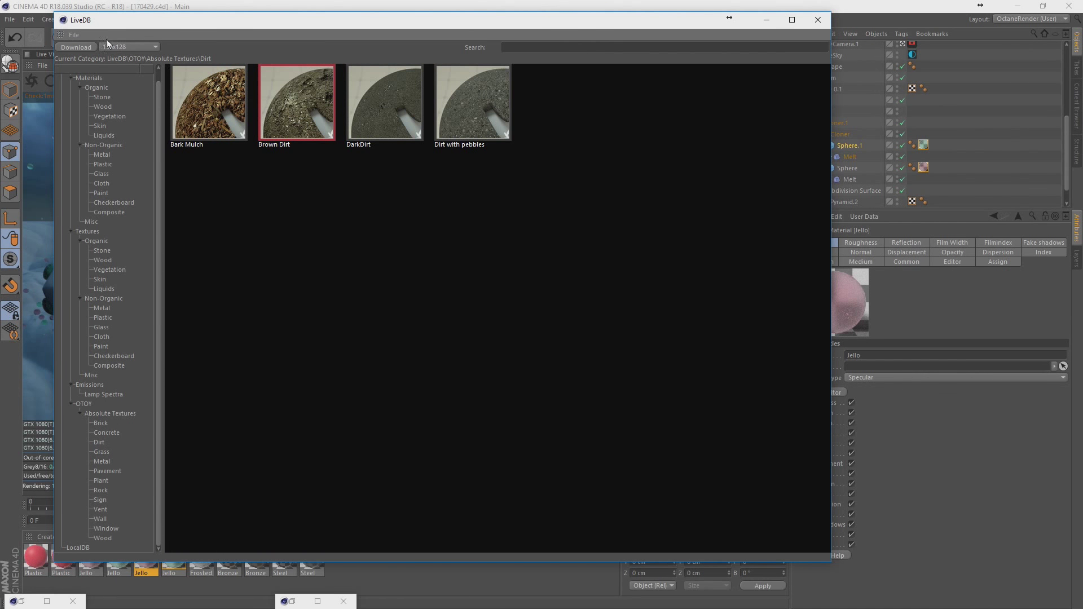
pyautogui.click(93, 46)
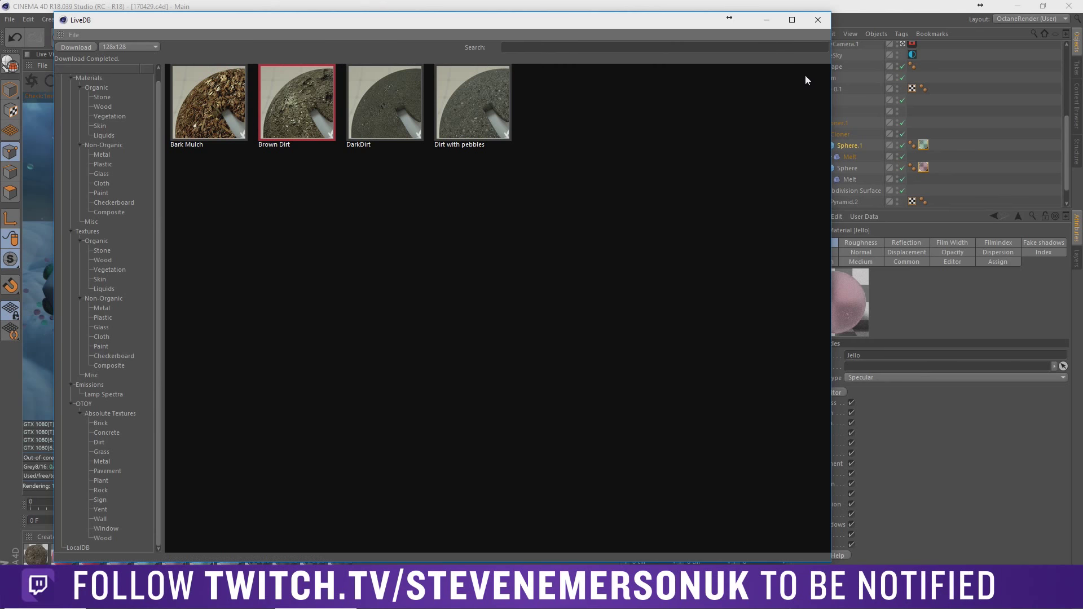
pyautogui.click(817, 22)
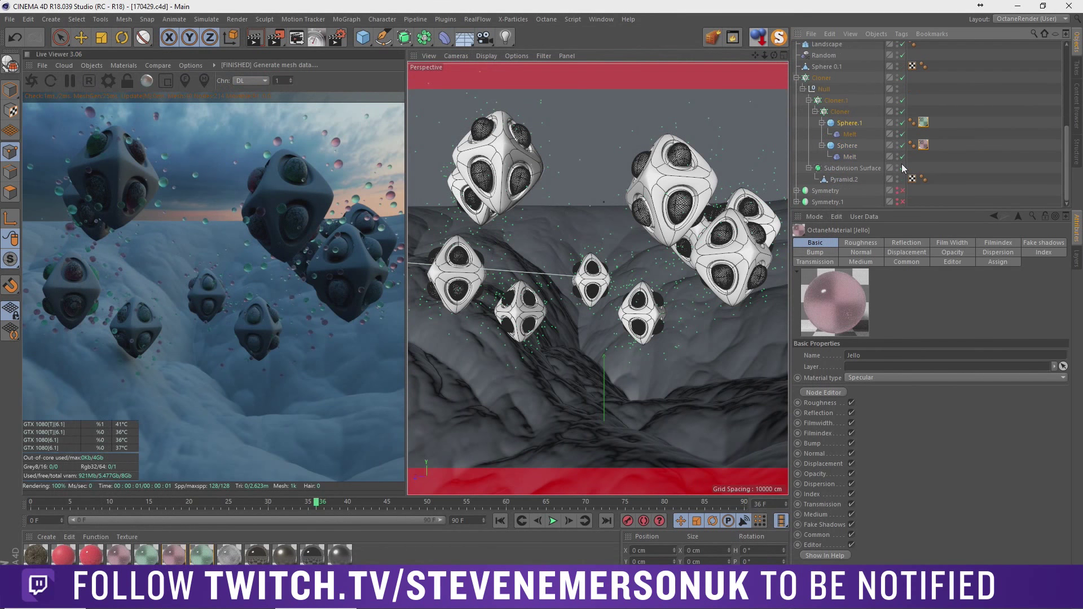
# Apply the Brown Dirt material to the Landscape with both tile lengths set to 50%
pyautogui.scroll(4, 882, 175)
pyautogui.scroll(-2, 828, 77)
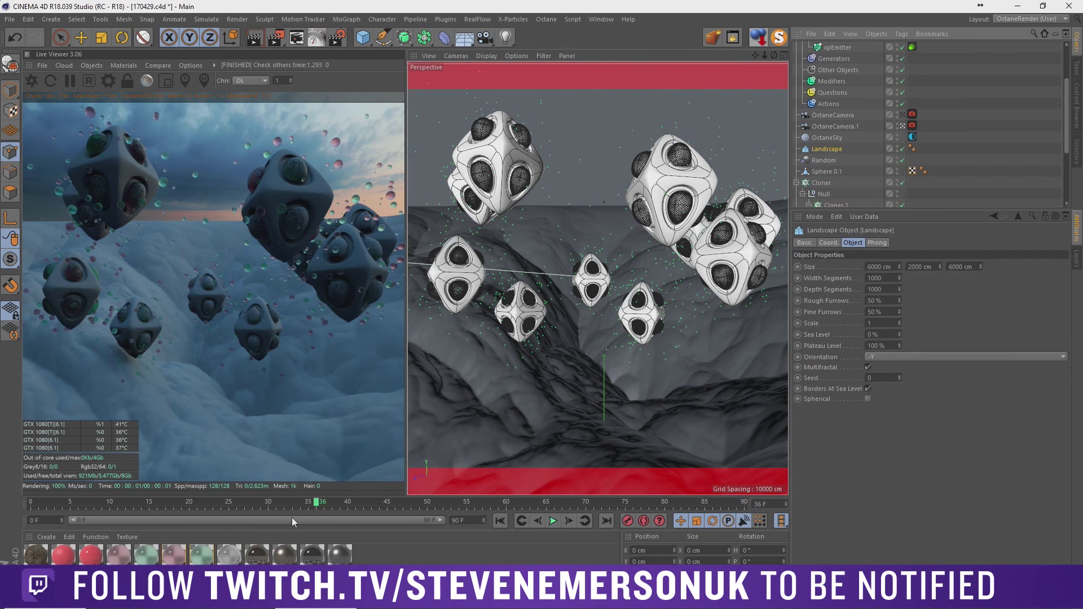
pyautogui.moveTo(35, 555)
pyautogui.mouseDown()
pyautogui.moveTo(670, 311)
pyautogui.moveTo(815, 150)
pyautogui.mouseUp()
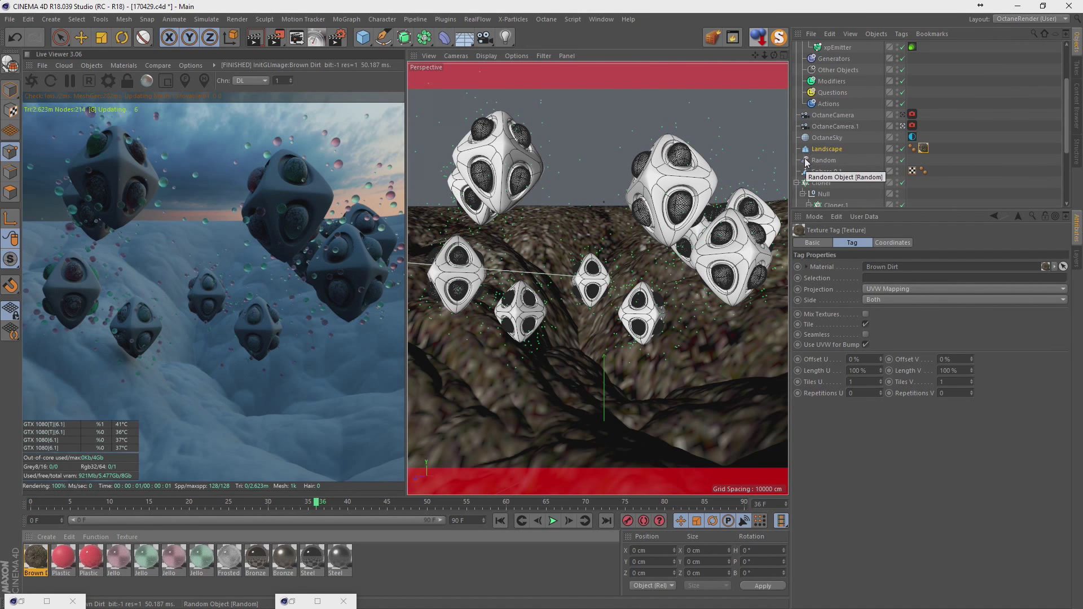
pyautogui.doubleClick(872, 370)
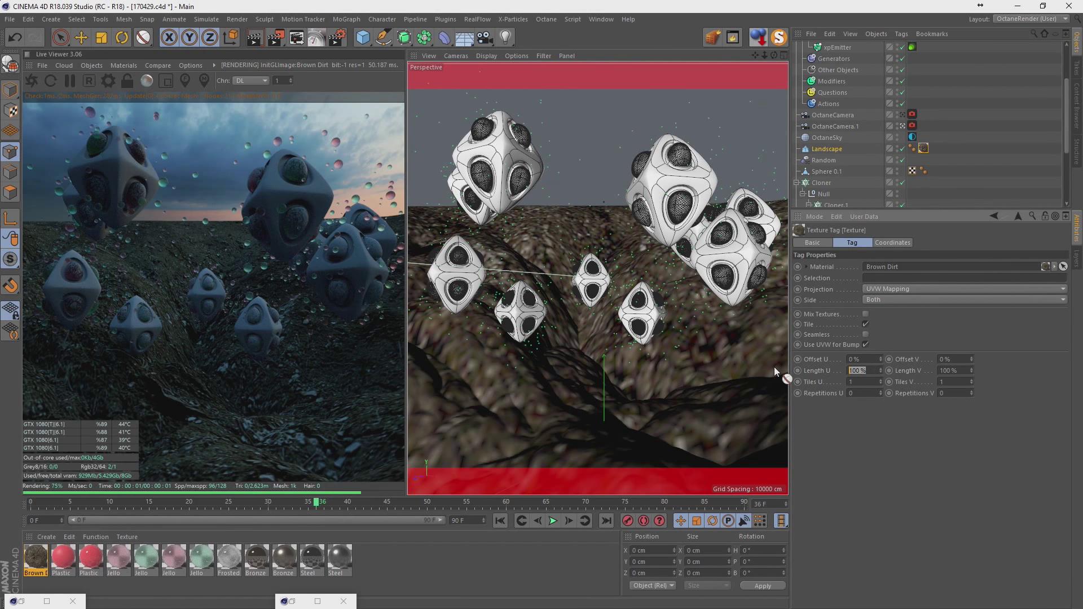
pyautogui.write('50')
pyautogui.press('Tab')
pyautogui.write('50')
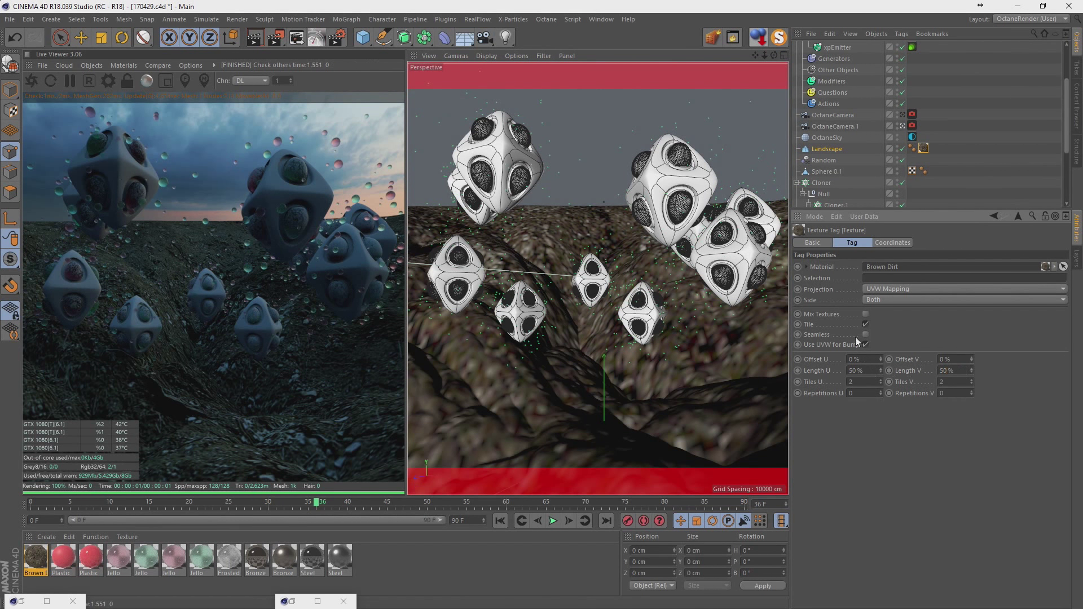
pyautogui.press('Return')
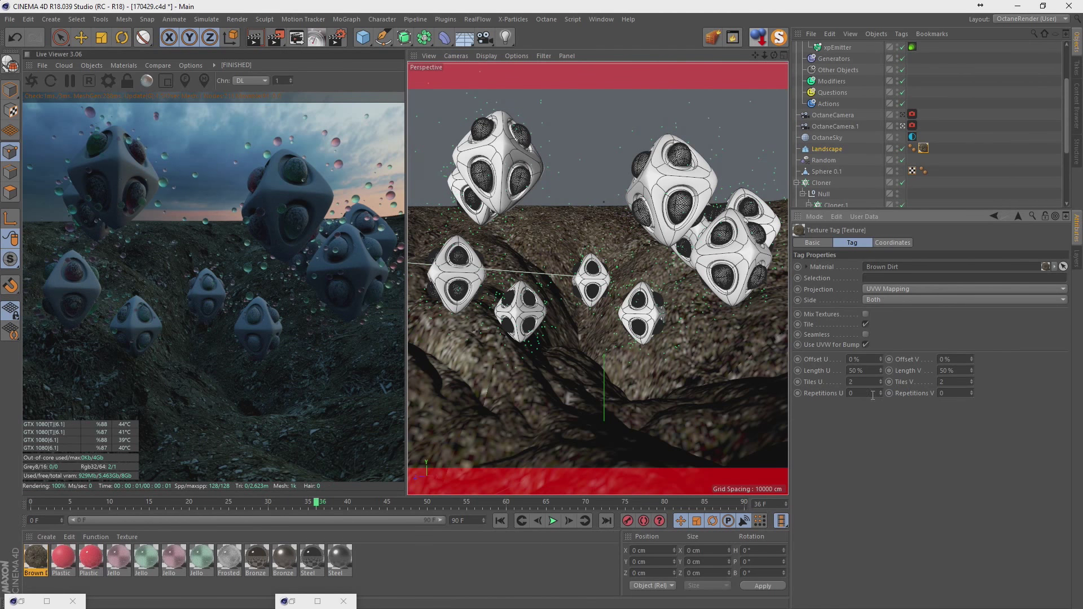
# Reduce the tile length to 25% for 4×4 tiling and open Brown Dirt in the Material Editor
pyautogui.click(869, 371)
pyautogui.write('25')
pyautogui.write('25')
pyautogui.press('Return')
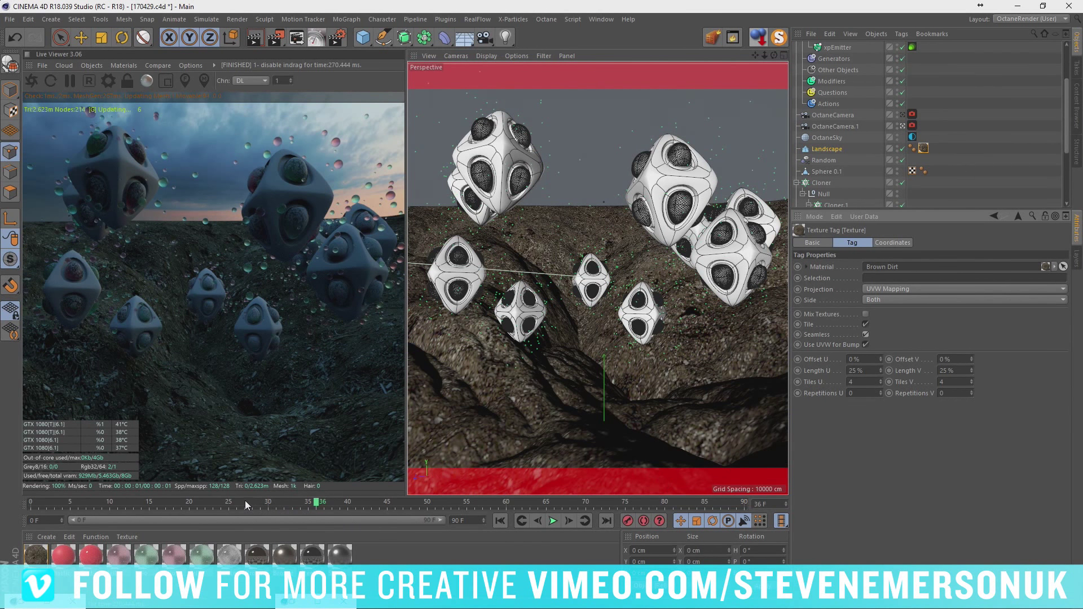
pyautogui.doubleClick(41, 559)
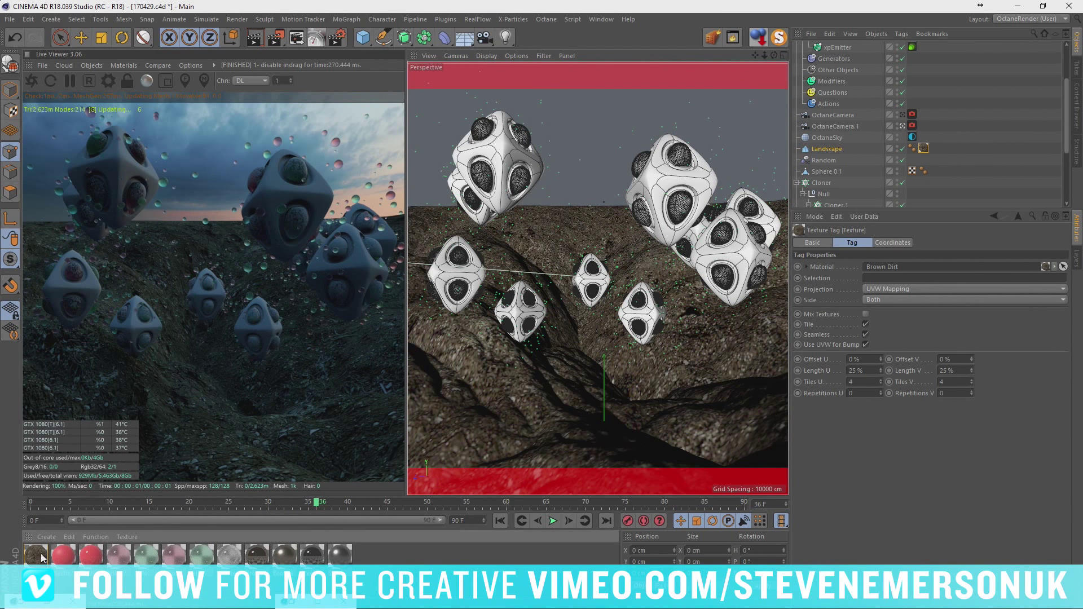
pyautogui.moveTo(324, 80)
pyautogui.mouseDown()
pyautogui.moveTo(629, 113)
pyautogui.moveTo(611, 110)
pyautogui.mouseUp()
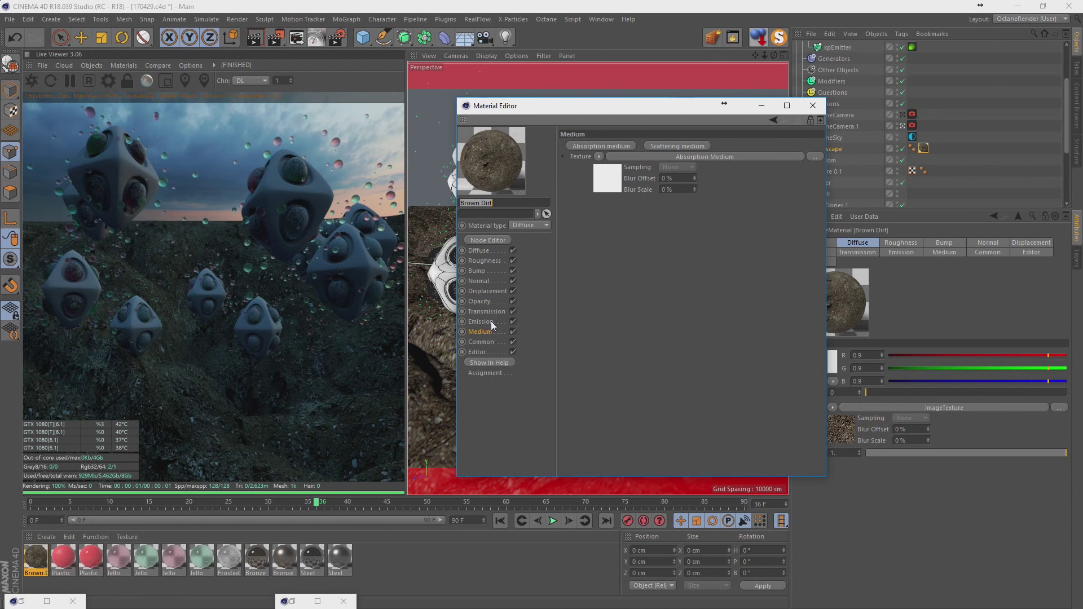
# Enable Bump on the Brown Dirt material with an ImageTexture shader
pyautogui.click(477, 252)
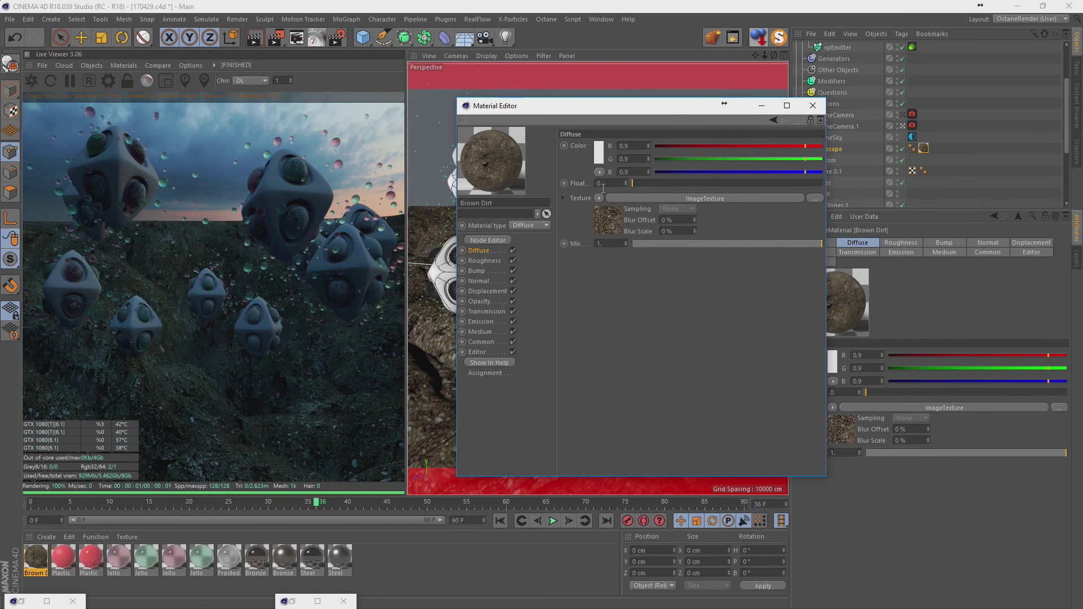
pyautogui.click(489, 281)
pyautogui.click(479, 271)
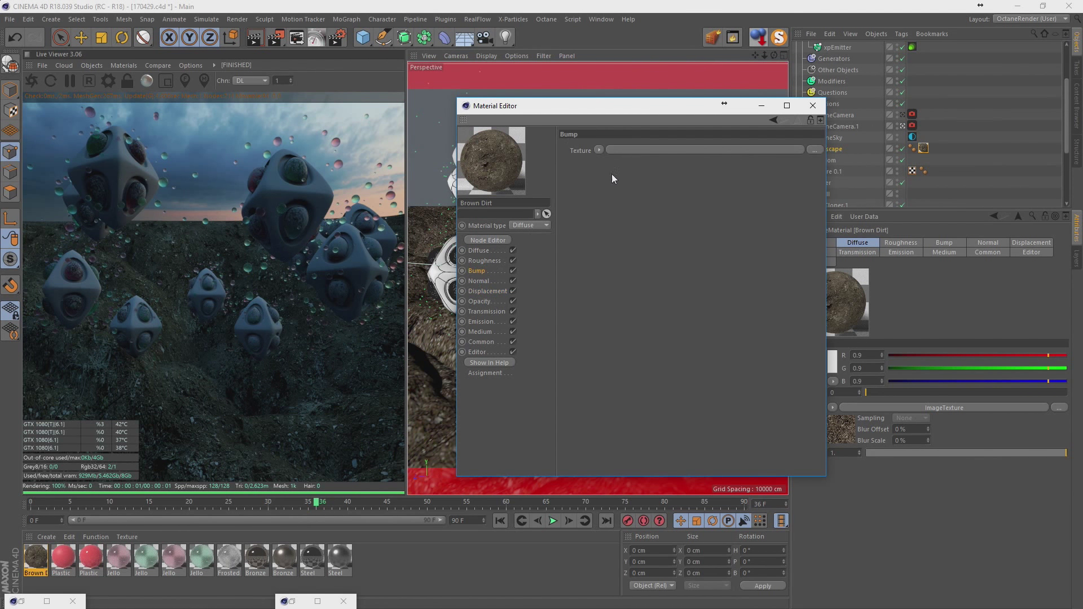
pyautogui.click(598, 150)
pyautogui.click(604, 194)
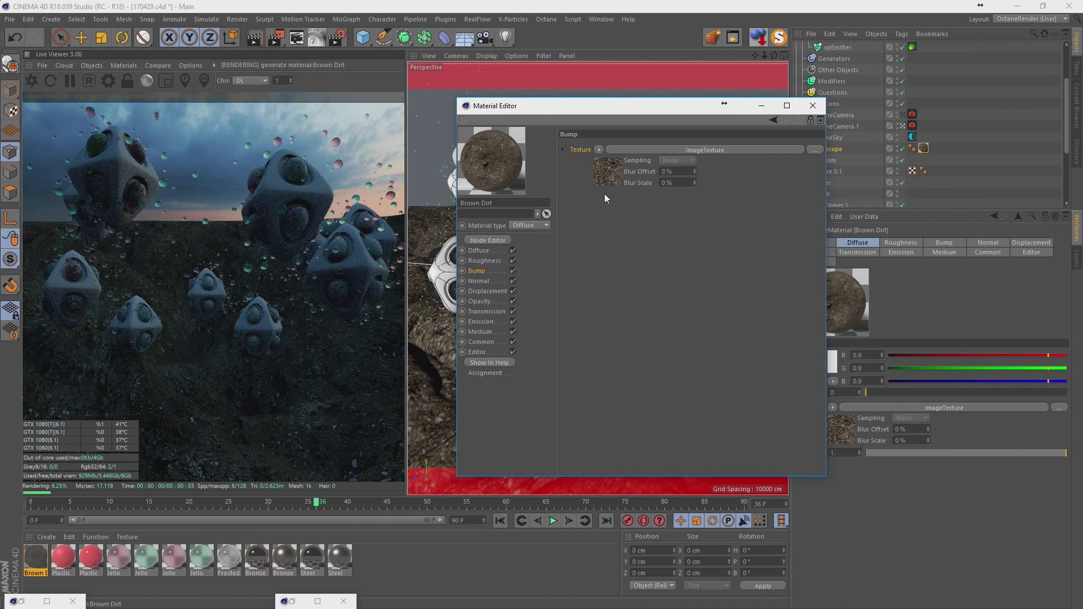
pyautogui.click(607, 171)
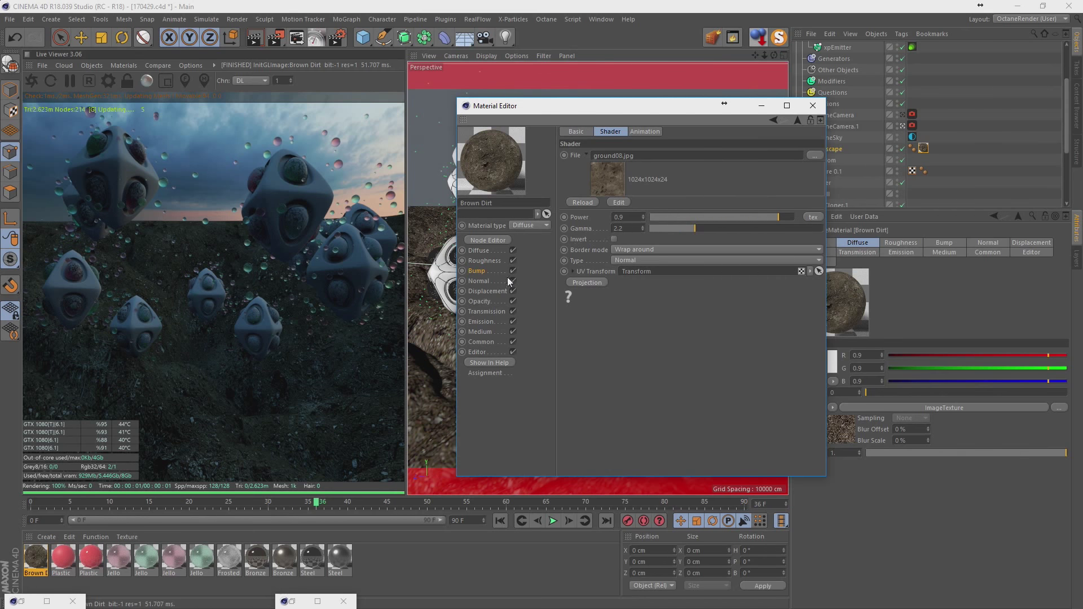
# Paste the image texture into Displacement and set its Amount to 2 cm
pyautogui.click(487, 291)
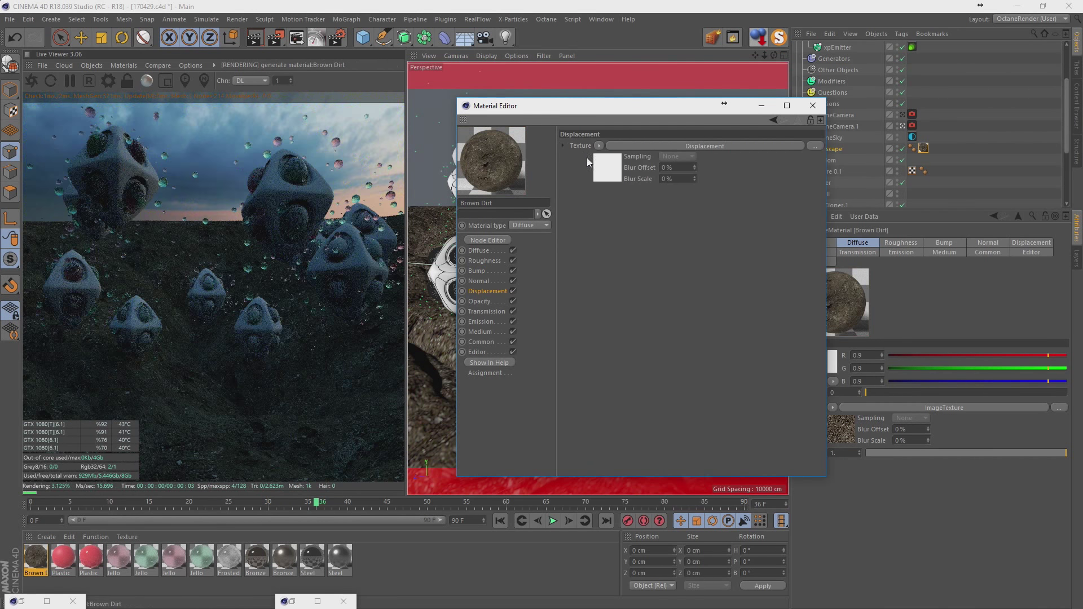
pyautogui.click(597, 165)
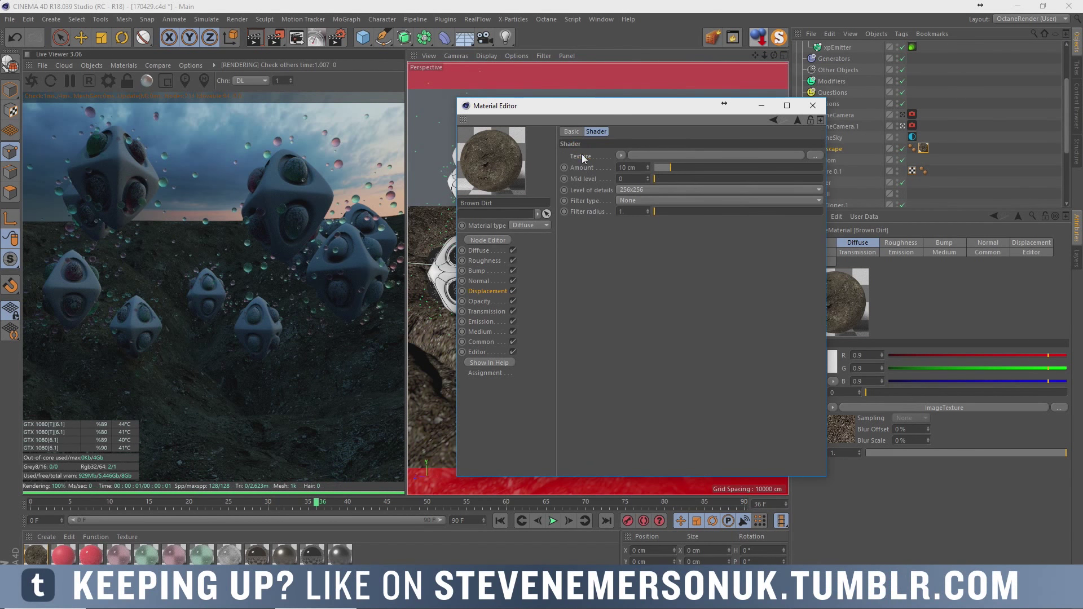
pyautogui.rightClick(583, 158)
pyautogui.click(617, 183)
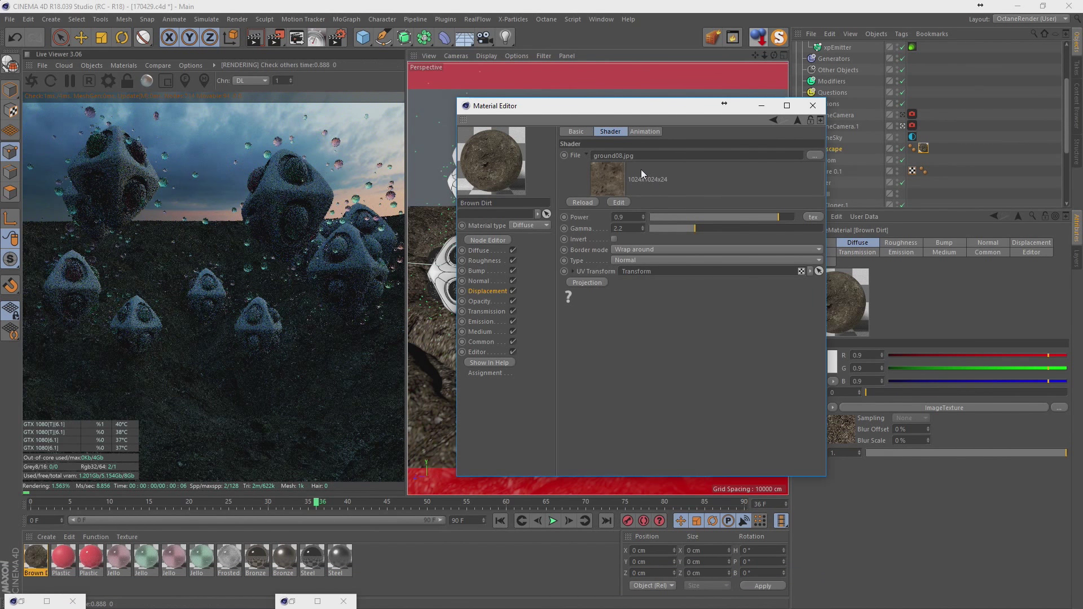
pyautogui.click(484, 292)
pyautogui.click(632, 147)
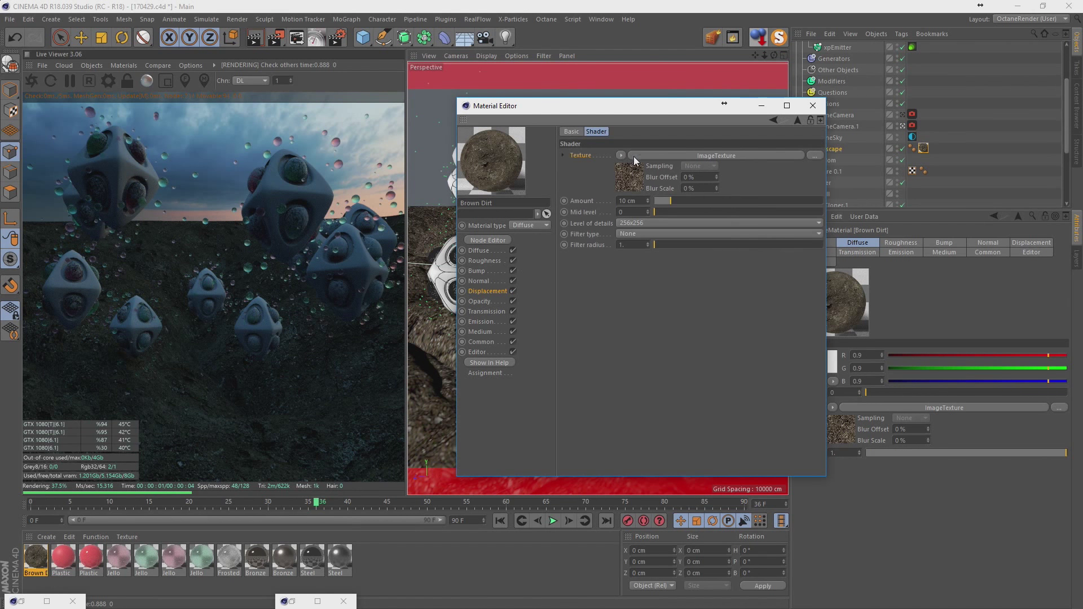
pyautogui.doubleClick(637, 201)
pyautogui.write('2')
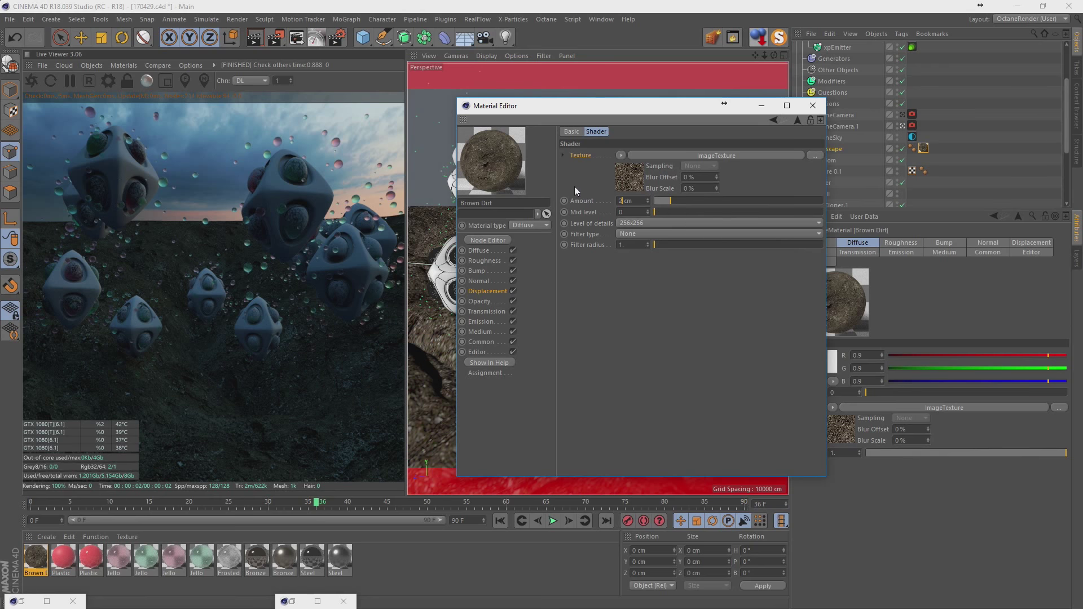
pyautogui.click(913, 138)
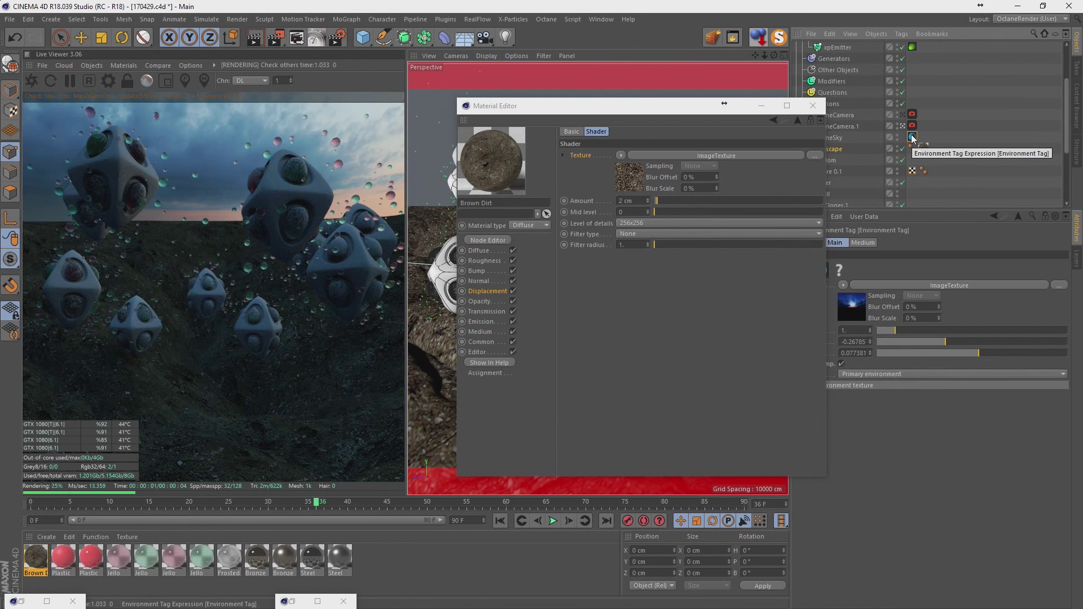
# Raise the Environment tag's Power and set the Brown Dirt displacement amount to 5 cm
pyautogui.moveTo(912, 330); pyautogui.dragTo(937, 328)
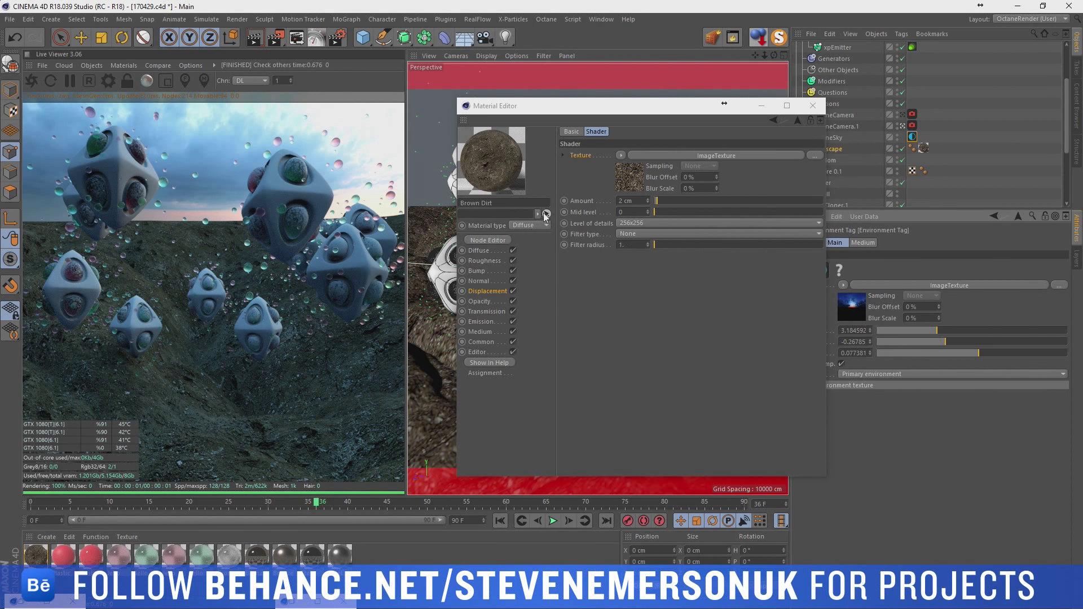
pyautogui.write('10')
pyautogui.press('Return')
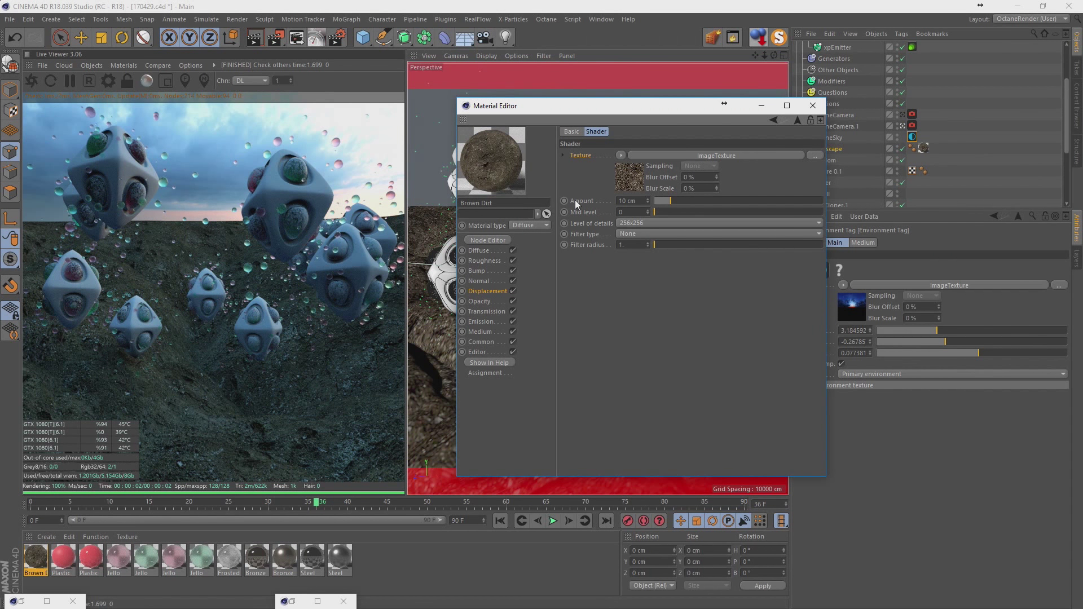
pyautogui.write('5')
pyautogui.press('Return')
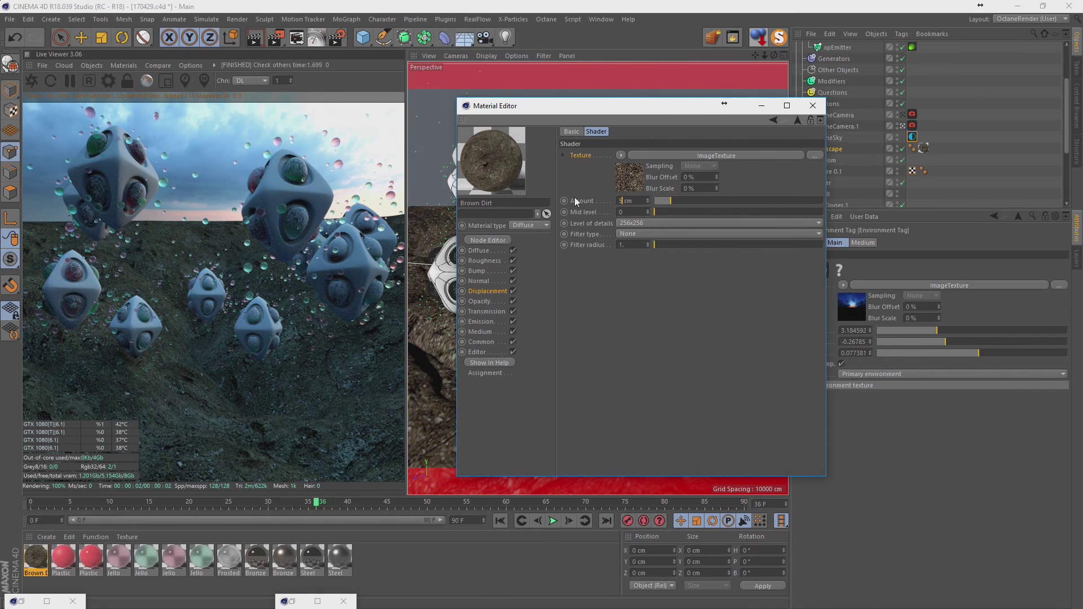
pyautogui.press('Return')
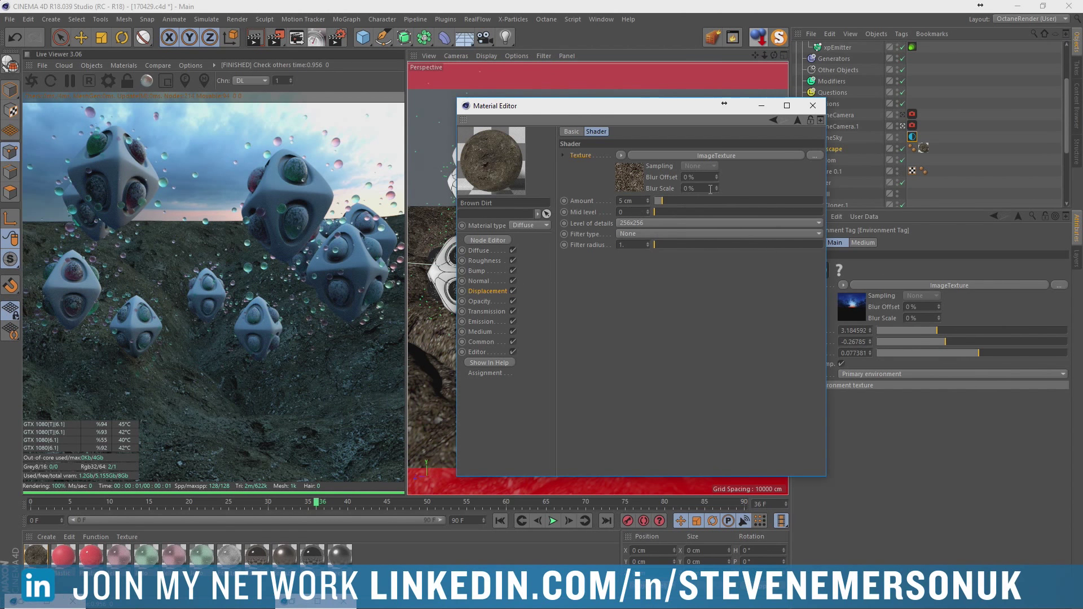
# Close the Material Editor, collapse xpSystem, and bring up the Random effector's parameters
pyautogui.click(812, 106)
pyautogui.click(974, 118)
pyautogui.scroll(3, 846, 113)
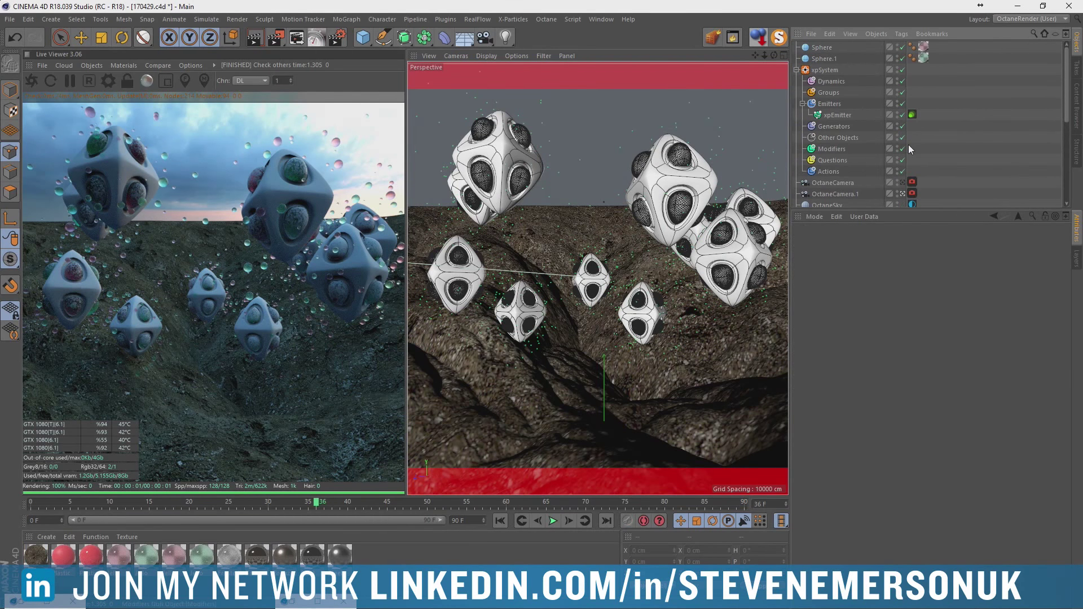
pyautogui.click(797, 70)
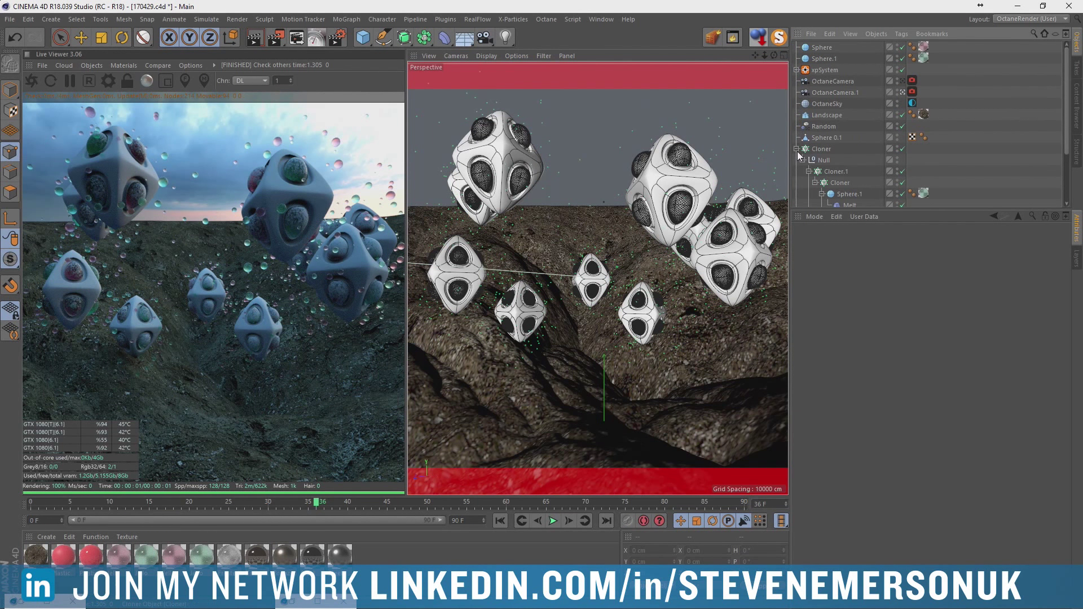
pyautogui.click(824, 126)
pyautogui.click(901, 243)
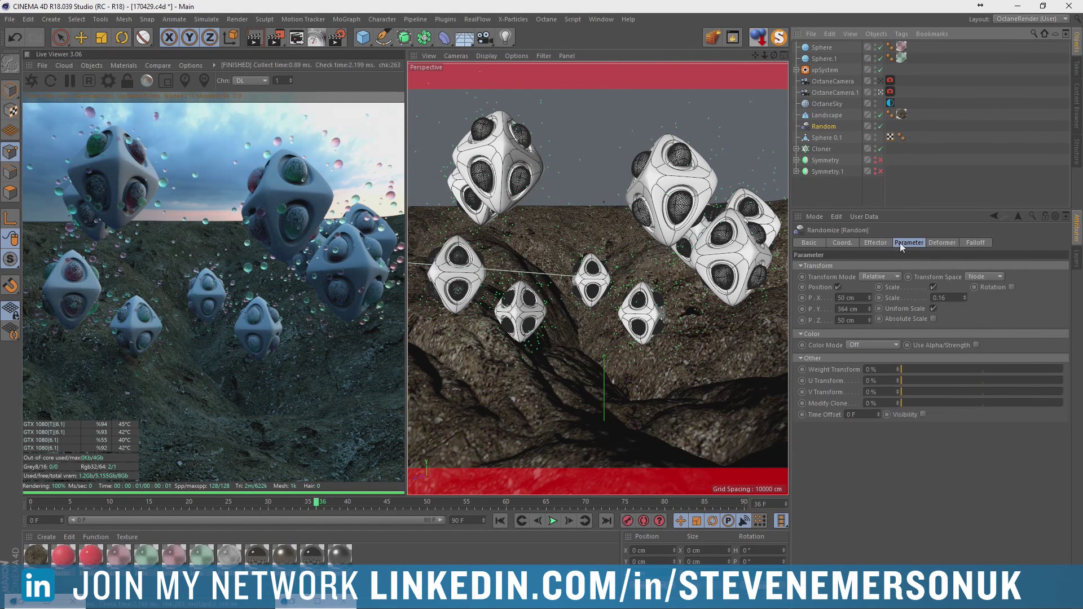
# Enable Rotation in the Random effector with a small R.H value, and hide Sphere 0.1
pyautogui.click(1012, 287)
pyautogui.moveTo(1044, 298); pyautogui.dragTo(1045, 297)
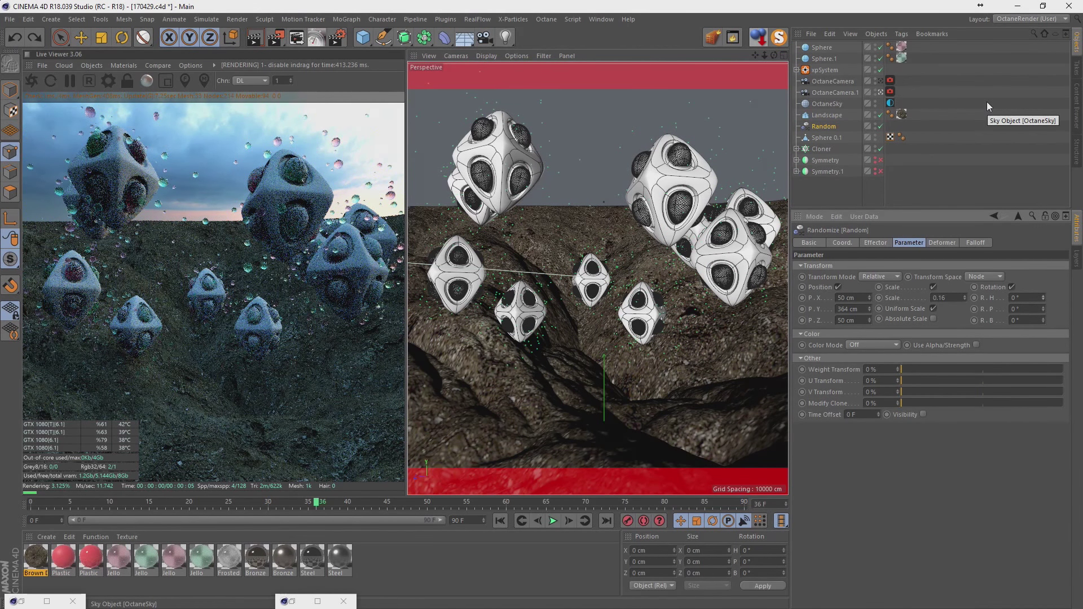
pyautogui.click(830, 59)
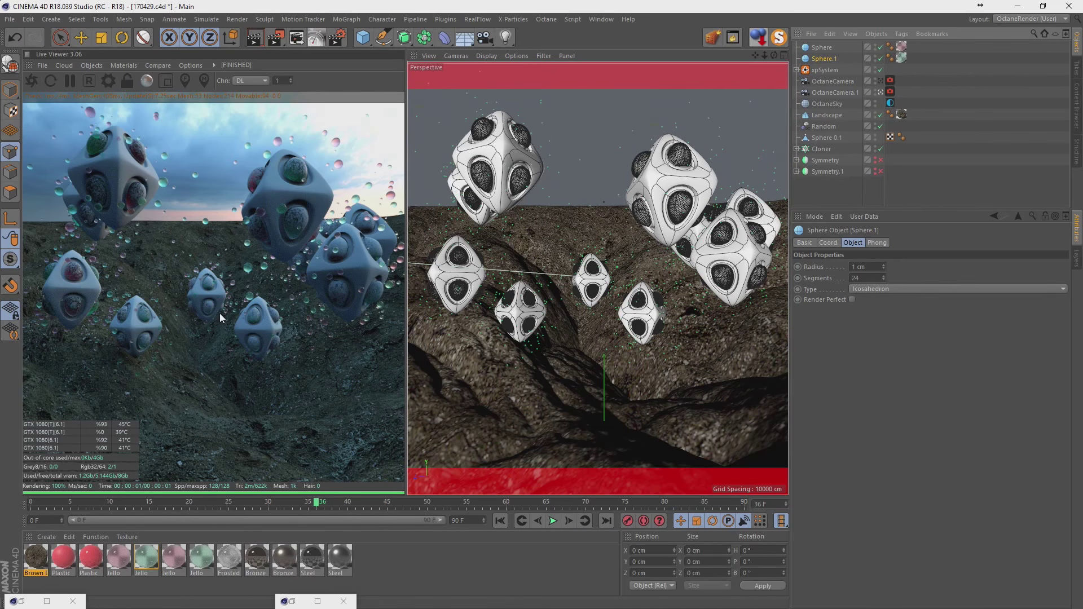
pyautogui.click(876, 138)
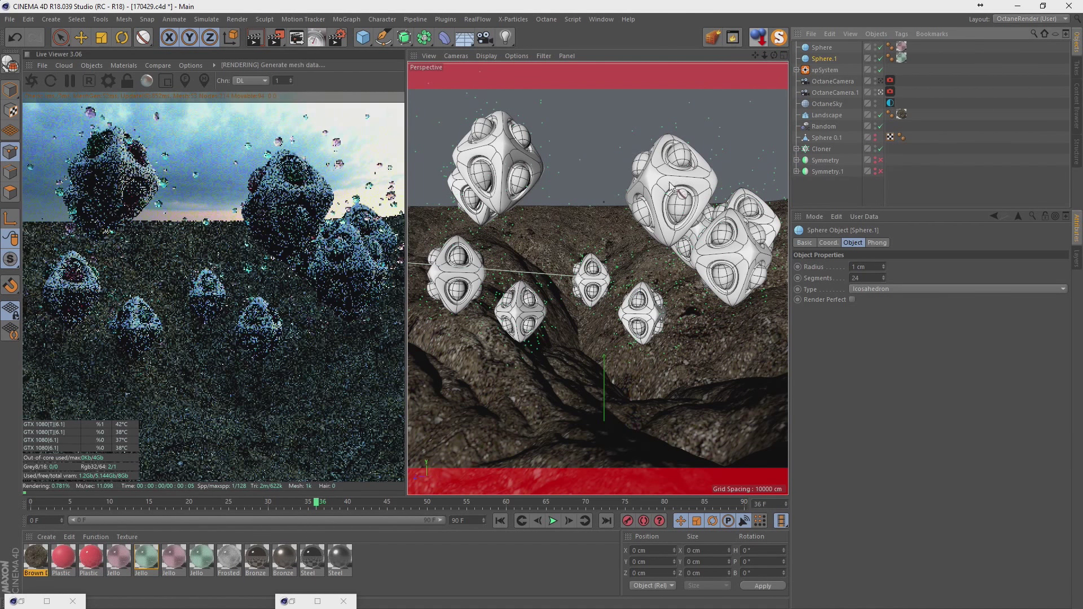
pyautogui.click(206, 560)
# Duplicate the Jello material and make the copy's medium colour a darker blue
pyautogui.keyDown('ctrl'); pyautogui.moveTo(206, 560); pyautogui.dragTo(225, 556); pyautogui.keyUp('ctrl')
pyautogui.doubleClick(224, 556)
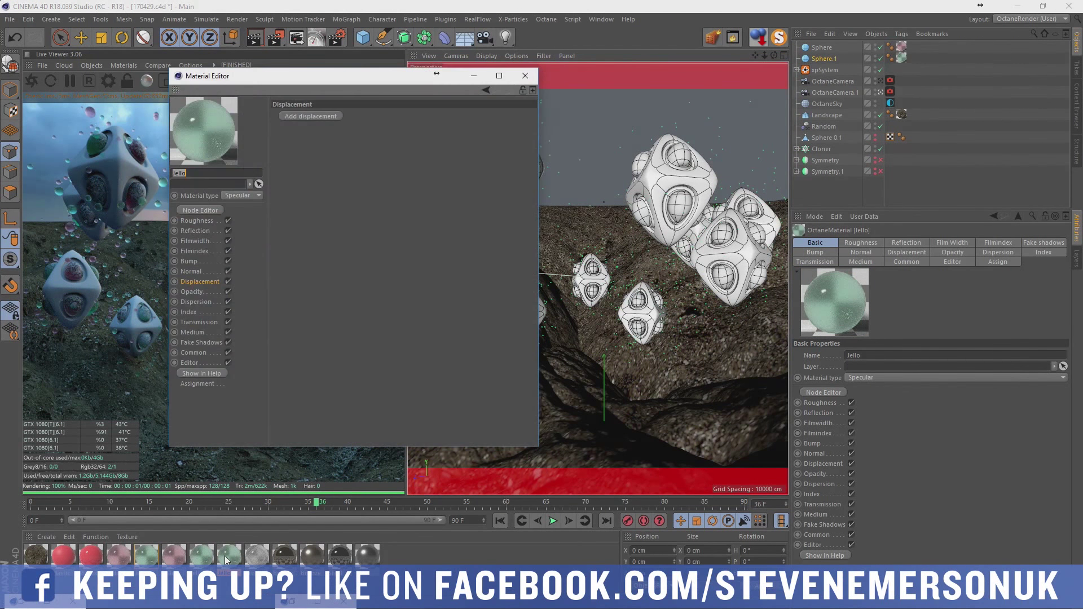
pyautogui.click(196, 332)
pyautogui.click(309, 151)
pyautogui.click(372, 172)
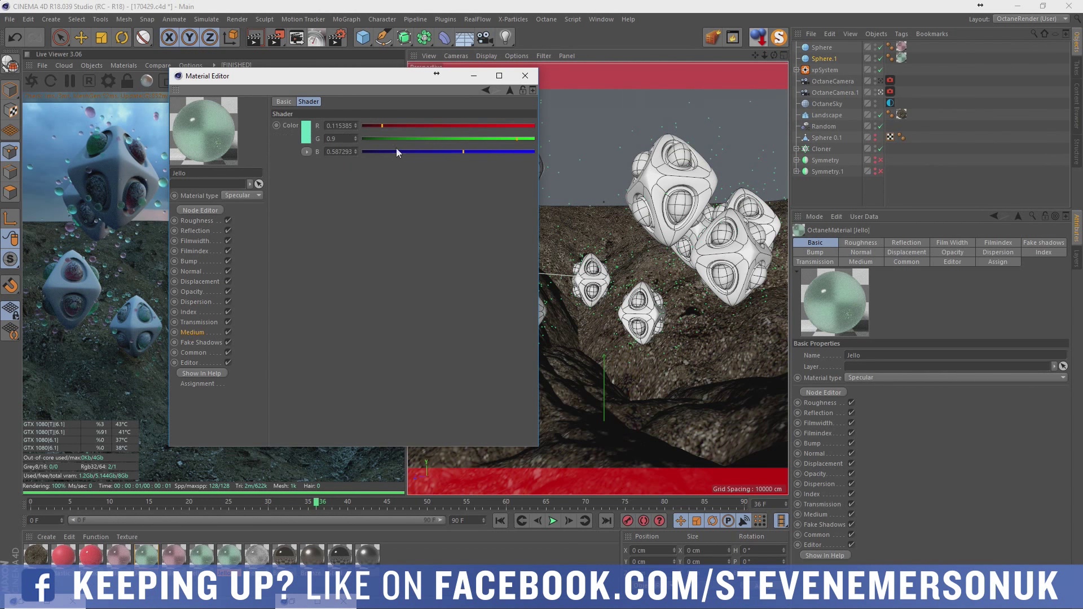
pyautogui.click(306, 140)
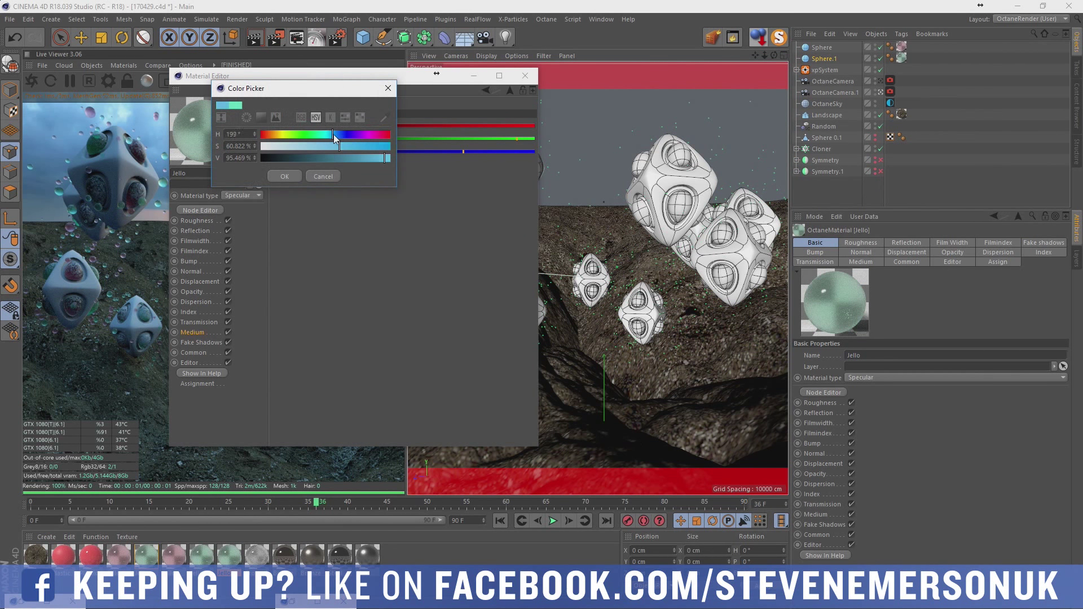
pyautogui.moveTo(348, 158)
pyautogui.mouseDown()
pyautogui.moveTo(328, 158)
pyautogui.moveTo(377, 146)
pyautogui.mouseUp()
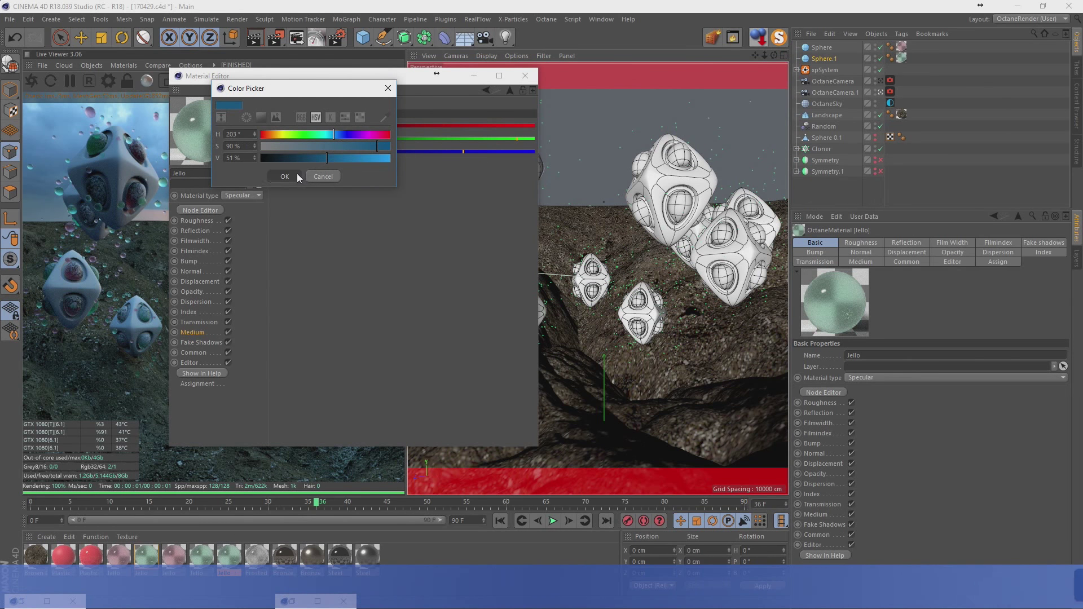
pyautogui.click(297, 174)
# Set the copy's medium density to 20 and brighten its absorption blue
pyautogui.click(195, 332)
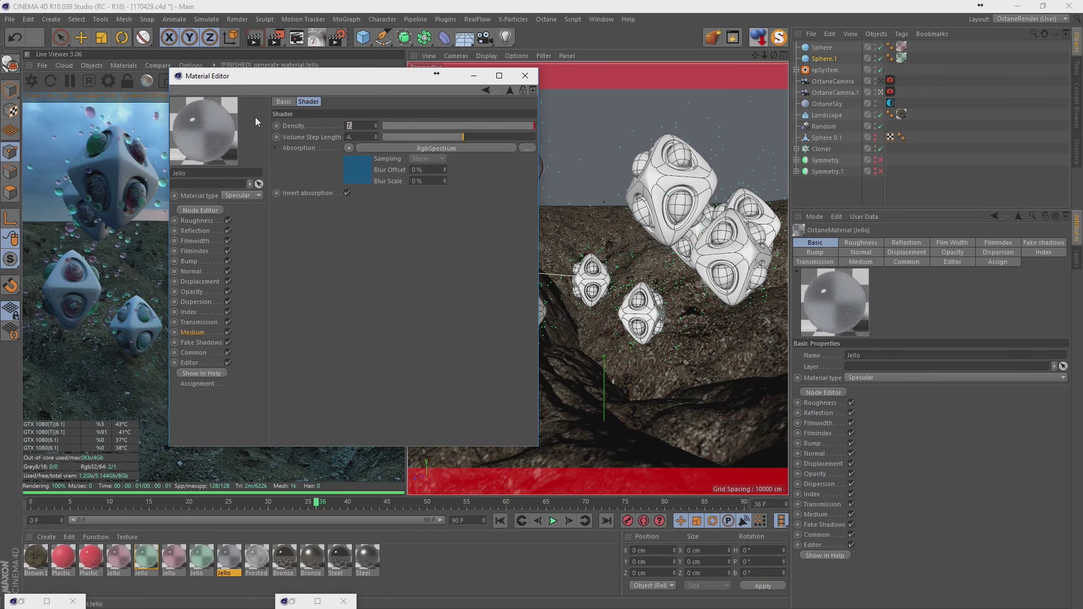
pyautogui.write('20')
pyautogui.press('Return')
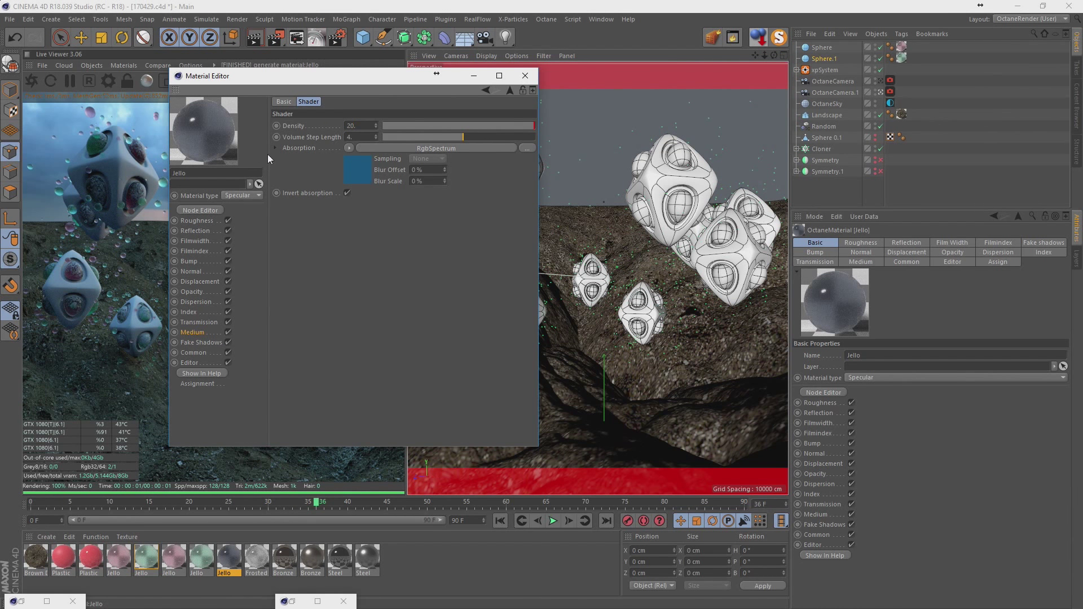
pyautogui.click(350, 148)
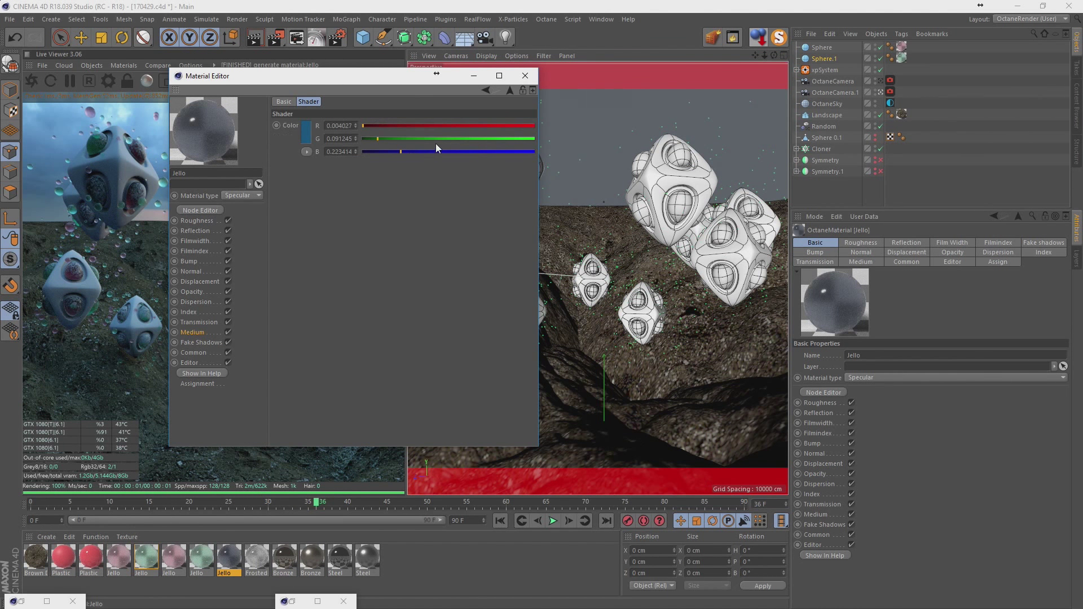
pyautogui.click(307, 133)
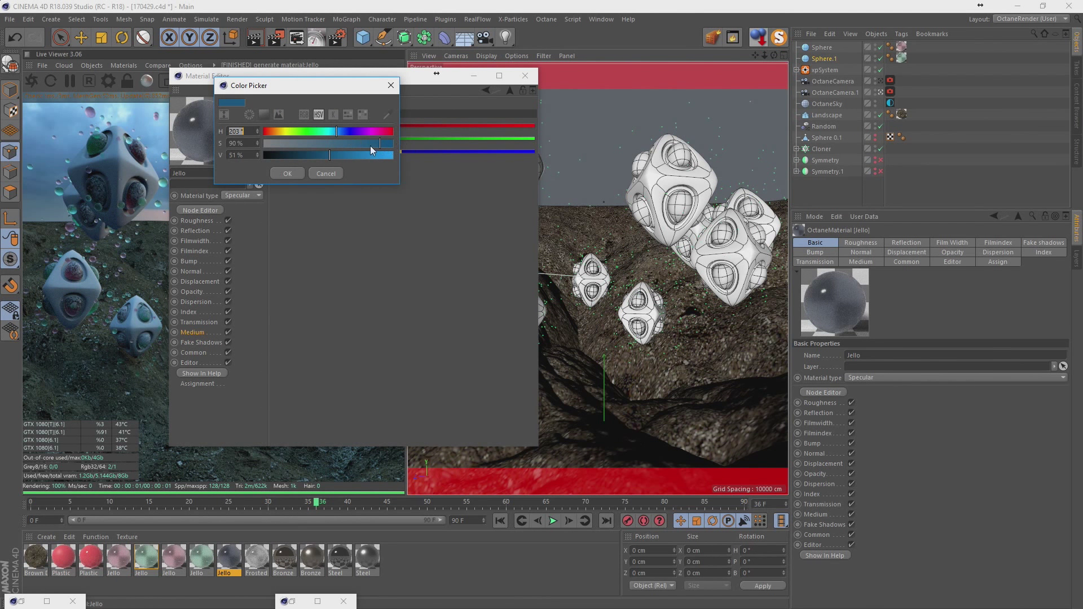
pyautogui.click(368, 155)
pyautogui.click(293, 170)
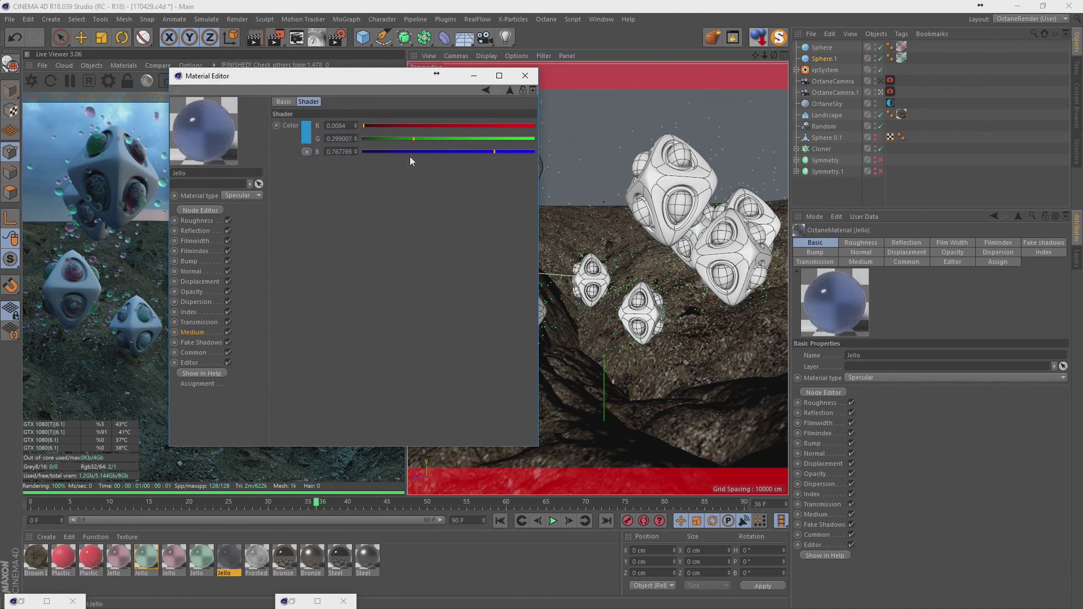
pyautogui.click(521, 79)
# Shift the Jello absorption hue toward cyan (197°) and drag Jello onto the Cloner
pyautogui.doubleClick(225, 574)
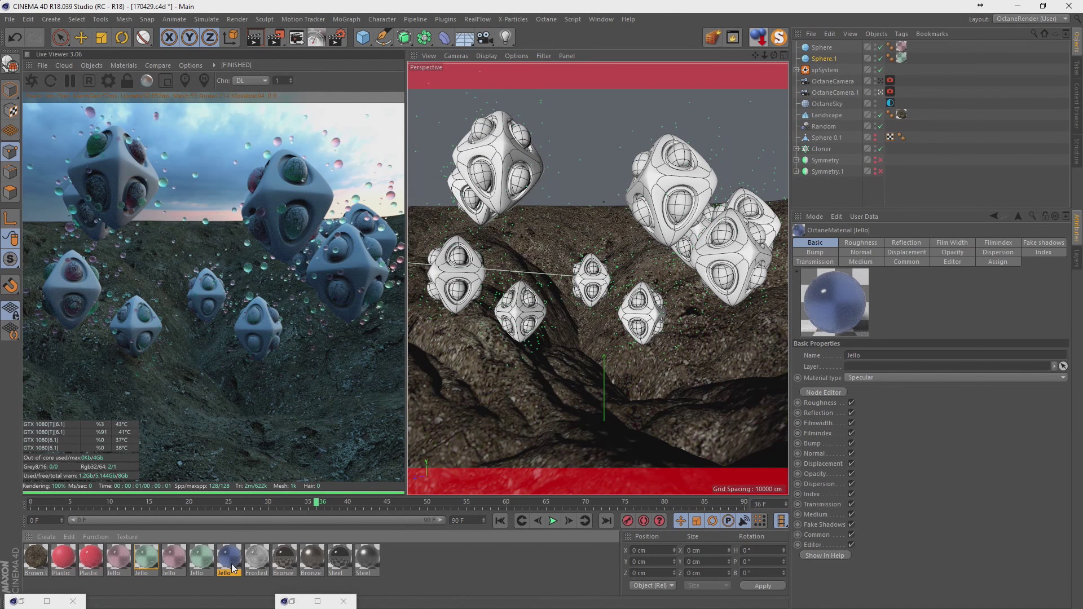
pyautogui.click(350, 148)
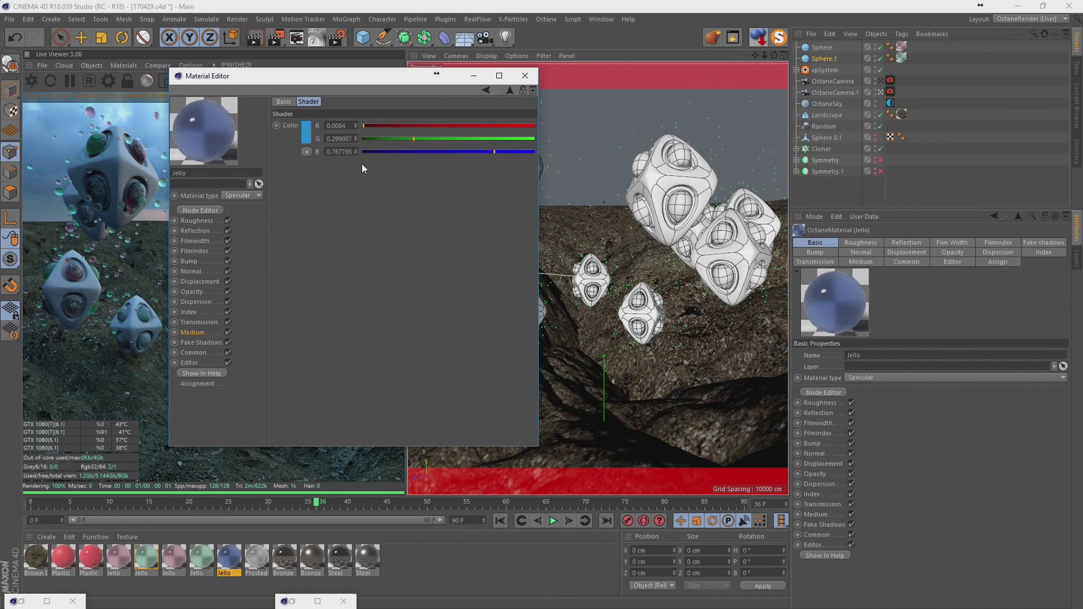
pyautogui.click(297, 129)
pyautogui.moveTo(339, 132); pyautogui.dragTo(333, 135)
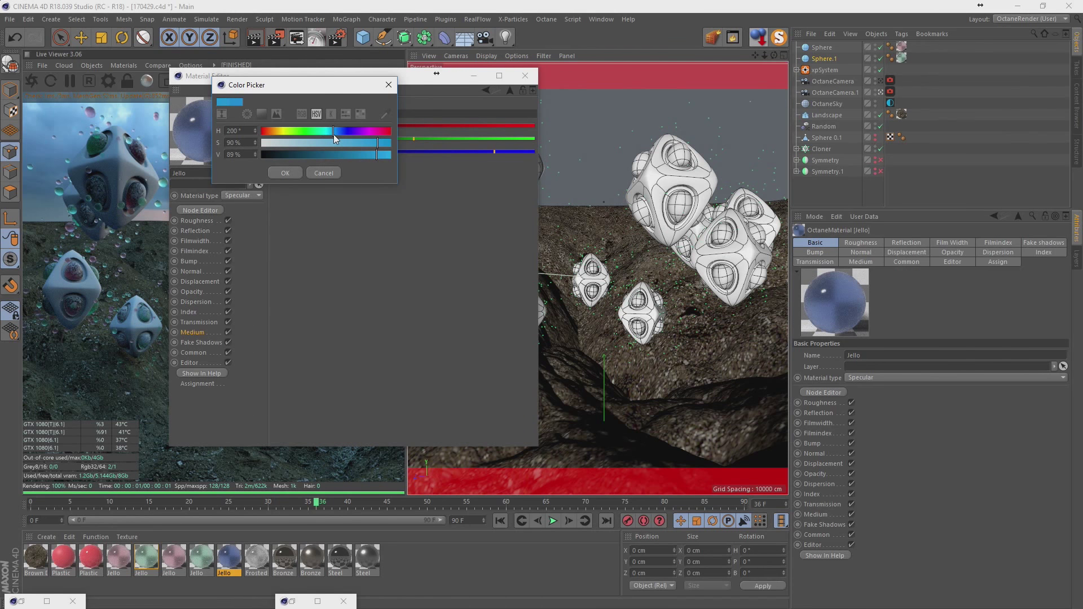
pyautogui.click(283, 173)
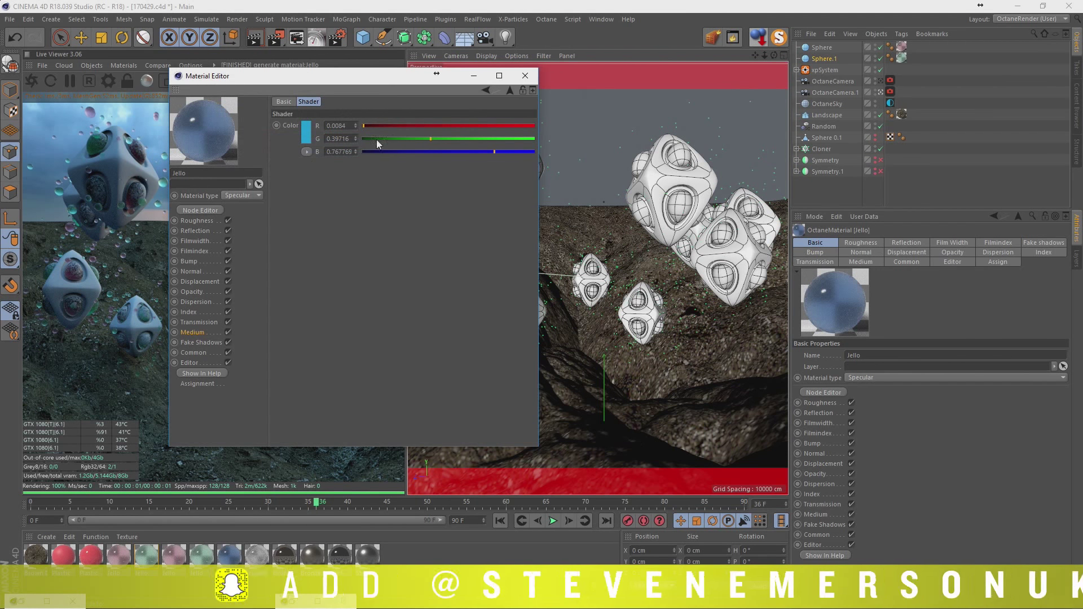
pyautogui.click(525, 75)
pyautogui.moveTo(221, 563); pyautogui.dragTo(826, 151)
# Drop Jello on the Cloner, expand Cloner and Null, and move the tag to Subdivision Surface
pyautogui.click(796, 149)
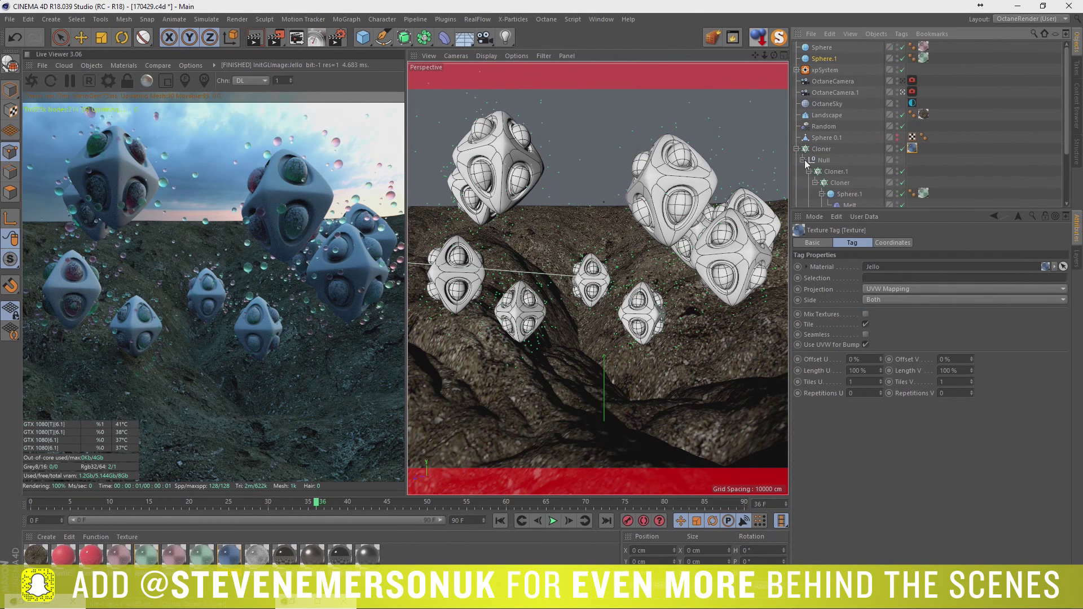
pyautogui.scroll(-2, 872, 164)
pyautogui.click(796, 81)
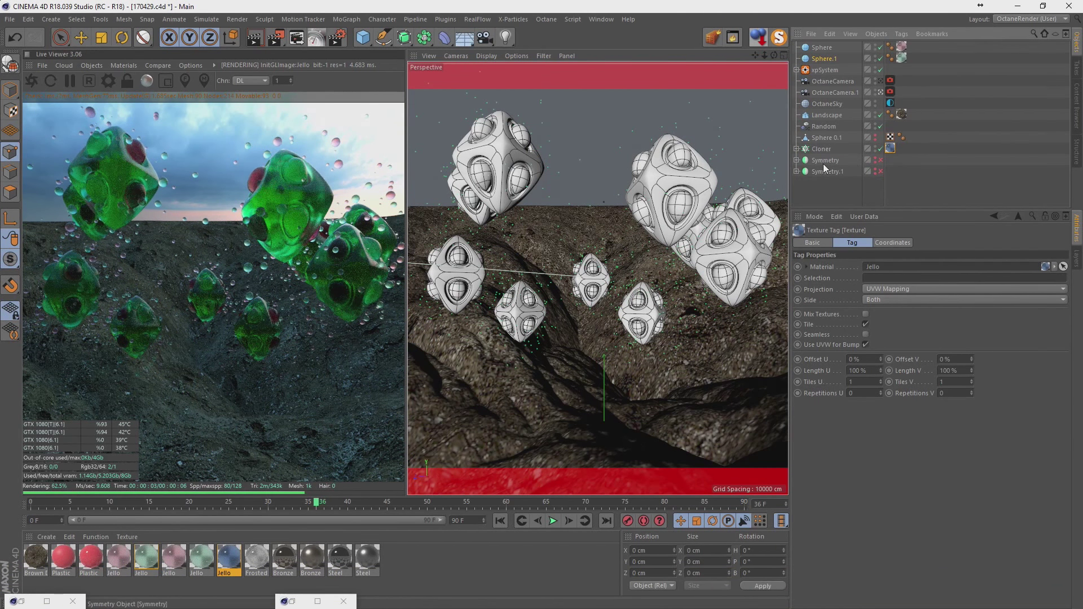
pyautogui.click(797, 149)
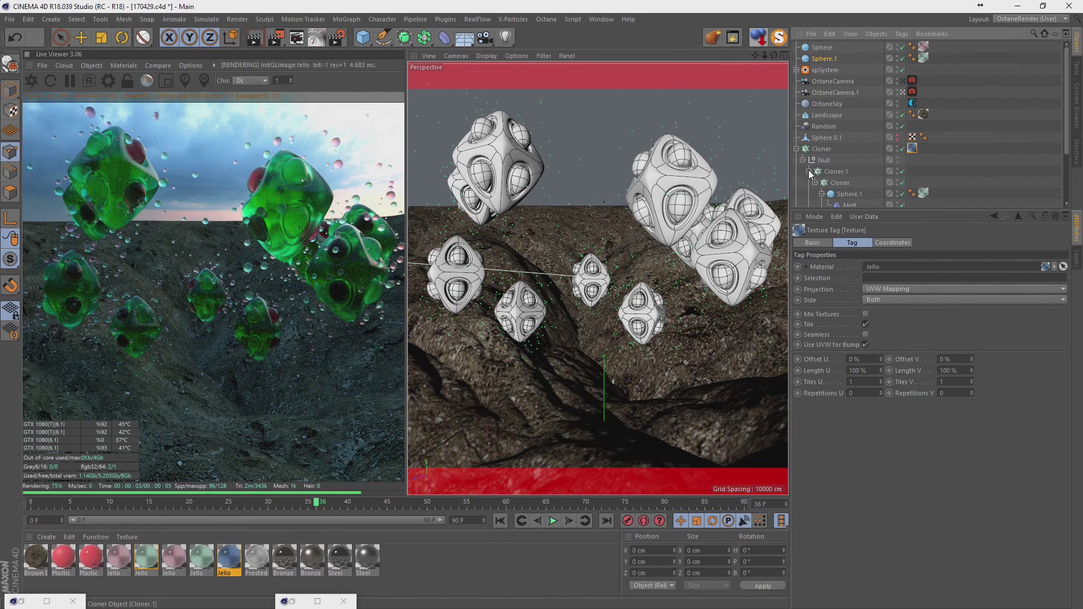
pyautogui.click(803, 160)
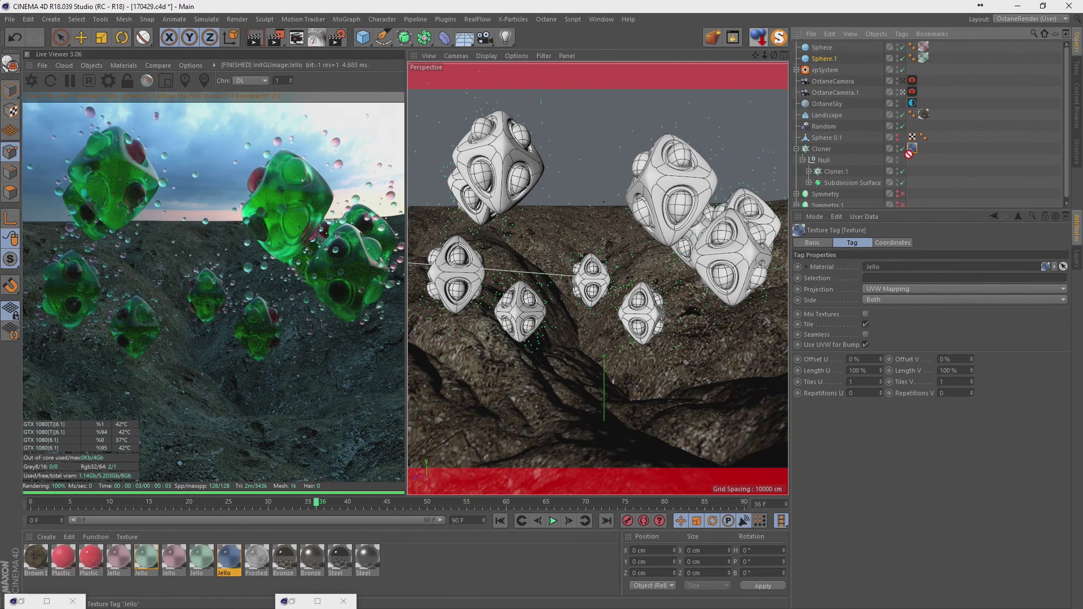
pyautogui.moveTo(913, 149); pyautogui.dragTo(914, 183)
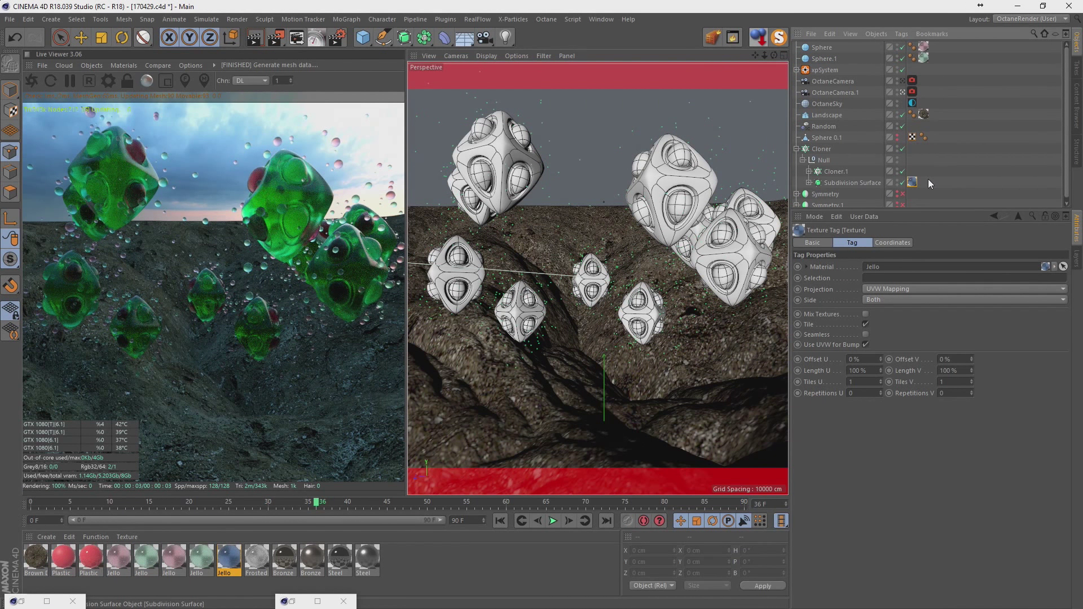
pyautogui.click(897, 129)
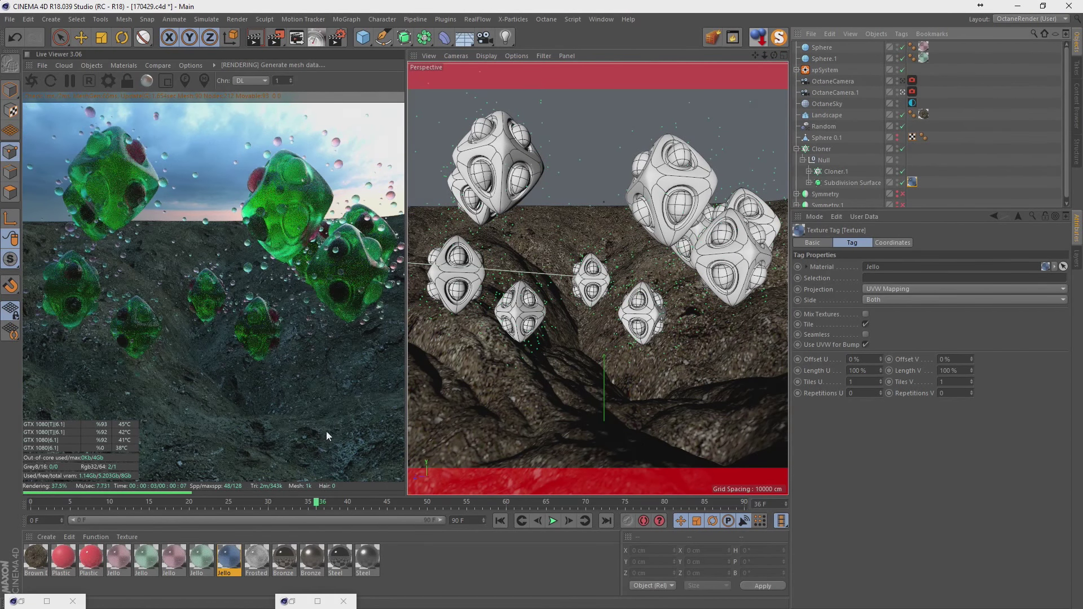
# Set the Jello medium absorption colour hue to 224° for a deeper blue
pyautogui.doubleClick(224, 557)
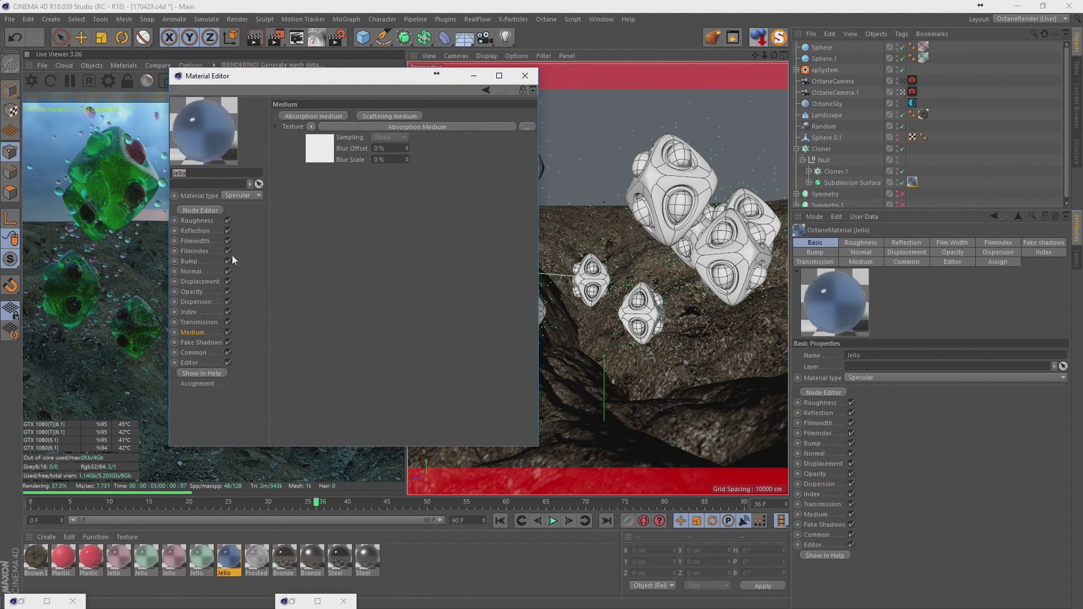
pyautogui.click(326, 149)
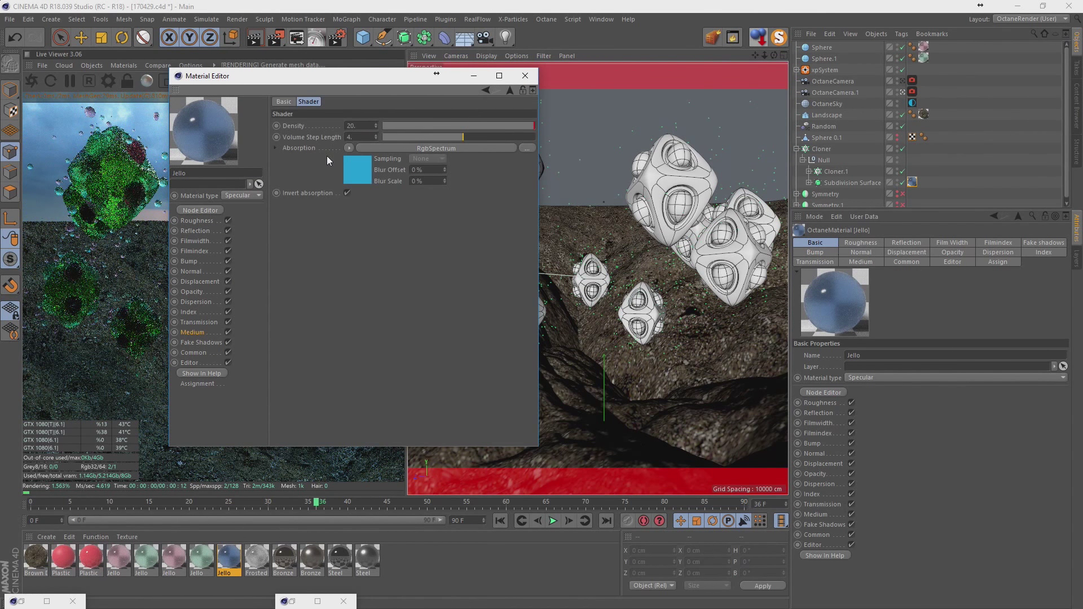
pyautogui.moveTo(327, 75); pyautogui.dragTo(500, 97)
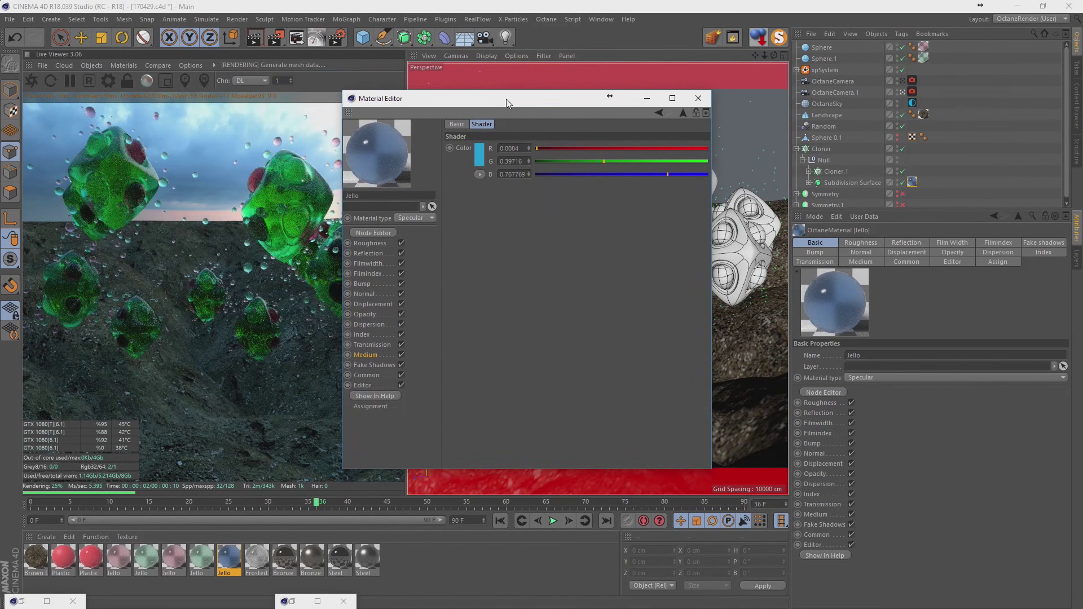
pyautogui.click(481, 161)
pyautogui.moveTo(507, 162); pyautogui.dragTo(519, 161)
pyautogui.click(475, 201)
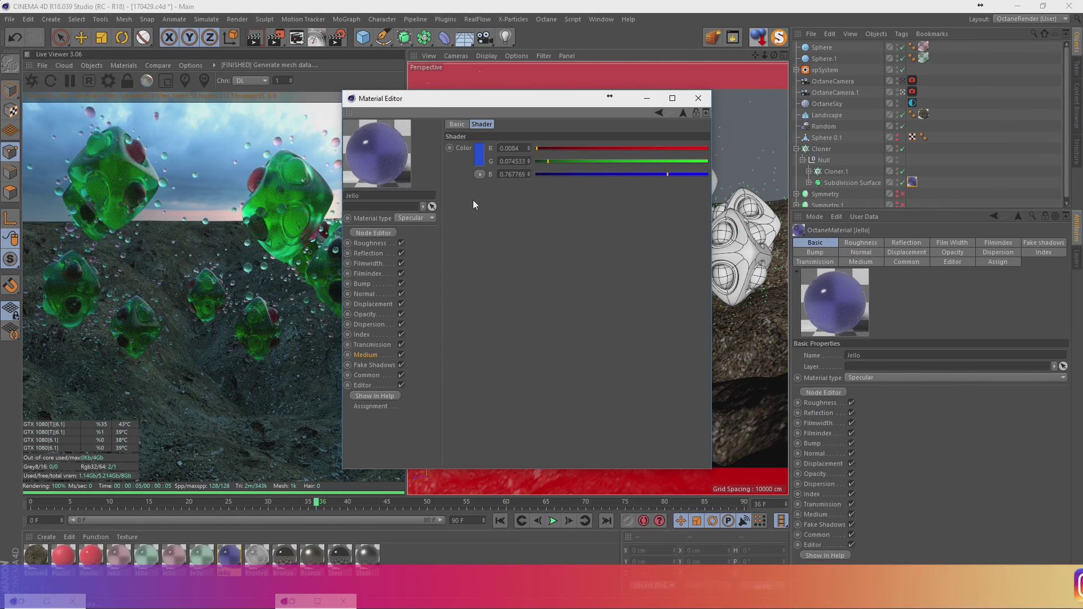
pyautogui.click(479, 158)
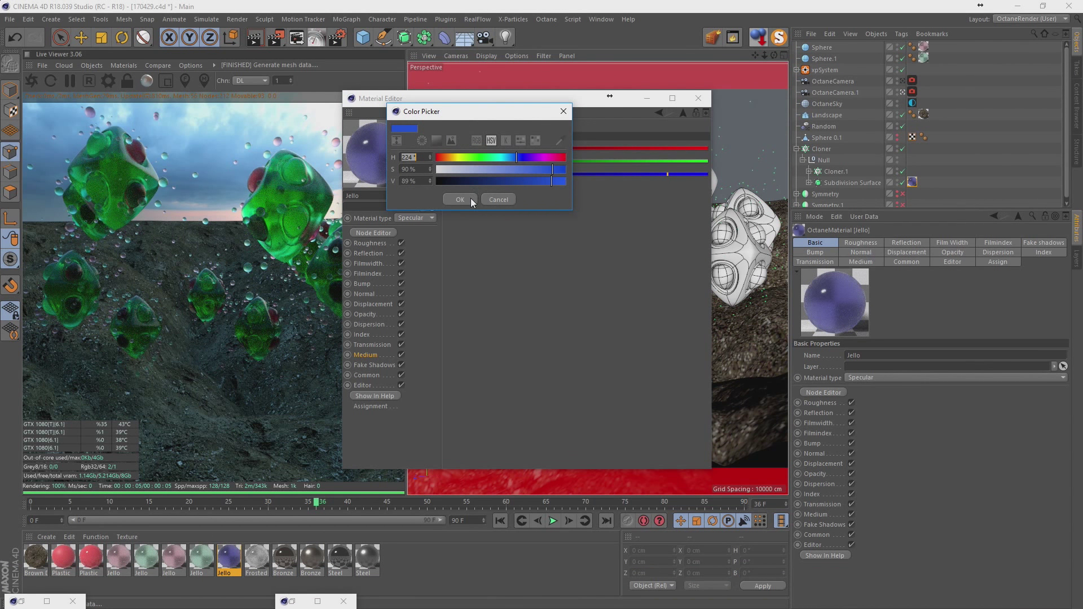
pyautogui.click(471, 198)
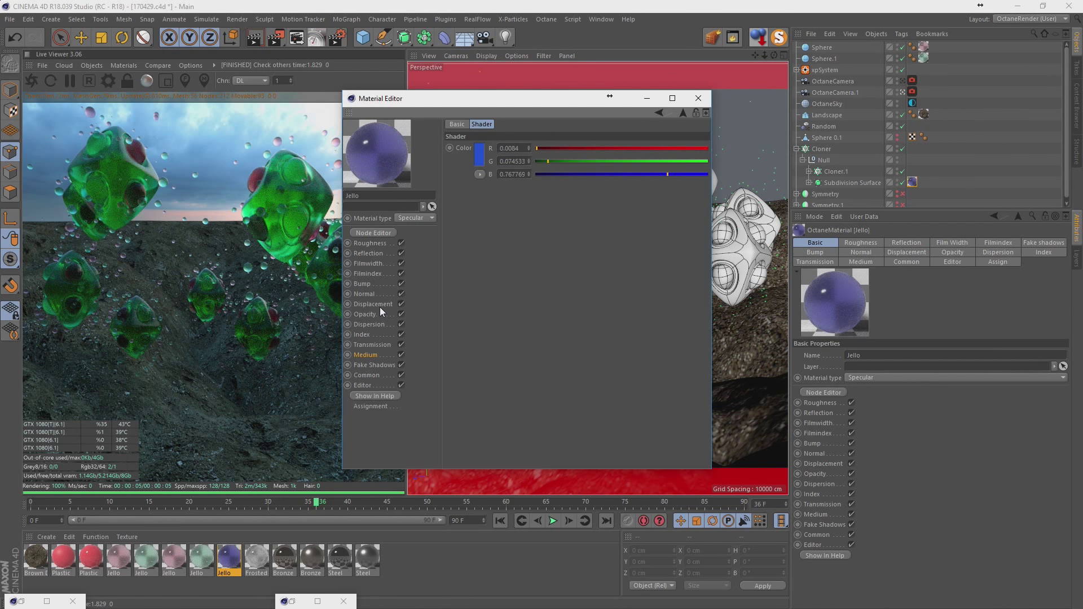
pyautogui.click(370, 345)
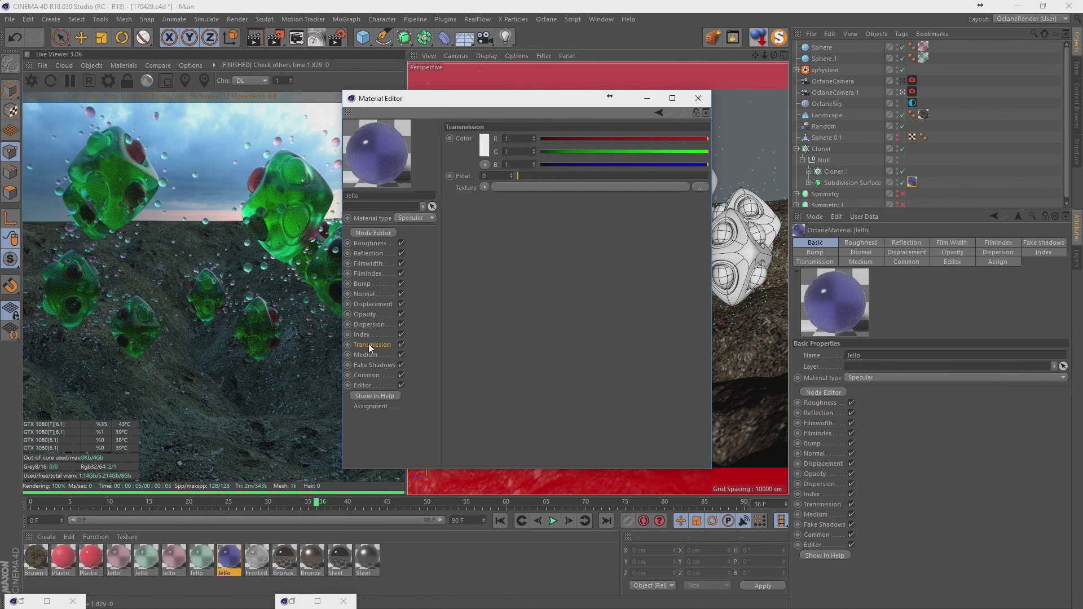
# Expand the nested Cloner hierarchy and select the Jello tag on the Subdivision Surface
pyautogui.click(698, 98)
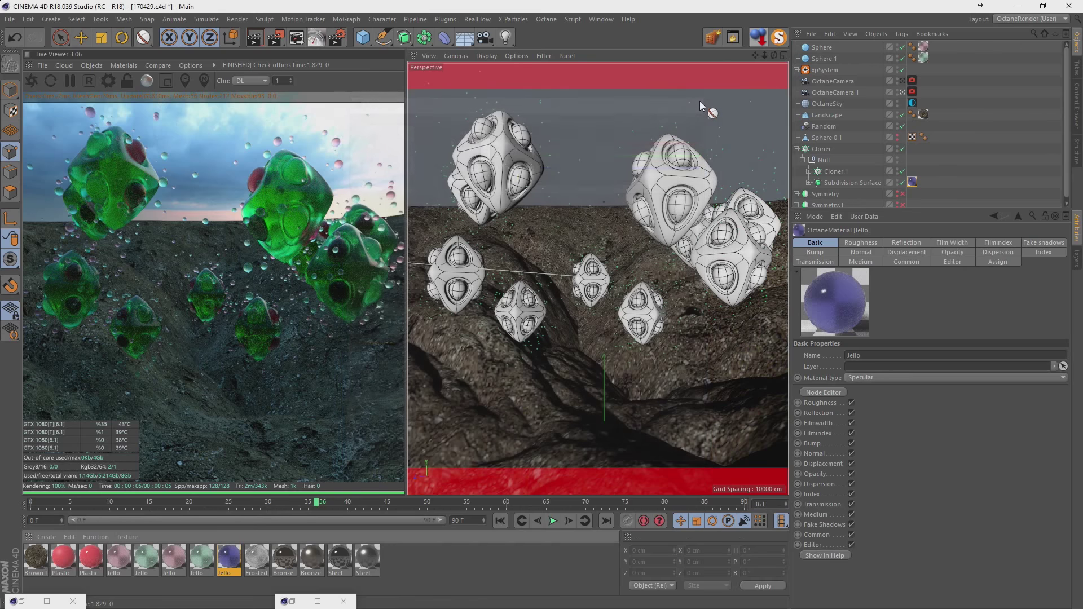
pyautogui.click(914, 182)
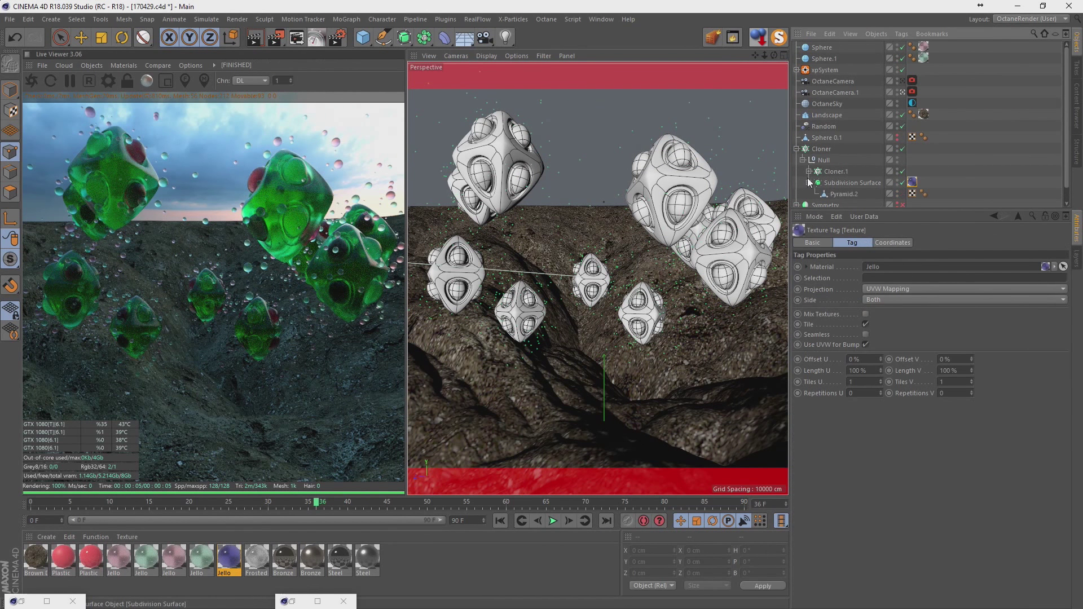
pyautogui.click(797, 149)
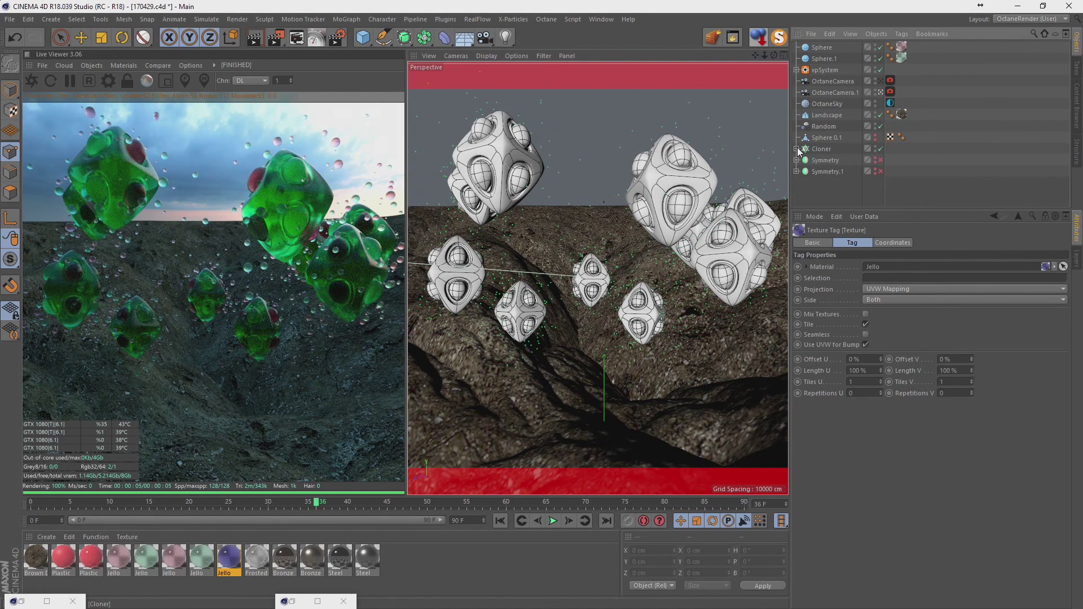
pyautogui.press('Up')
pyautogui.click(797, 149)
pyautogui.click(809, 171)
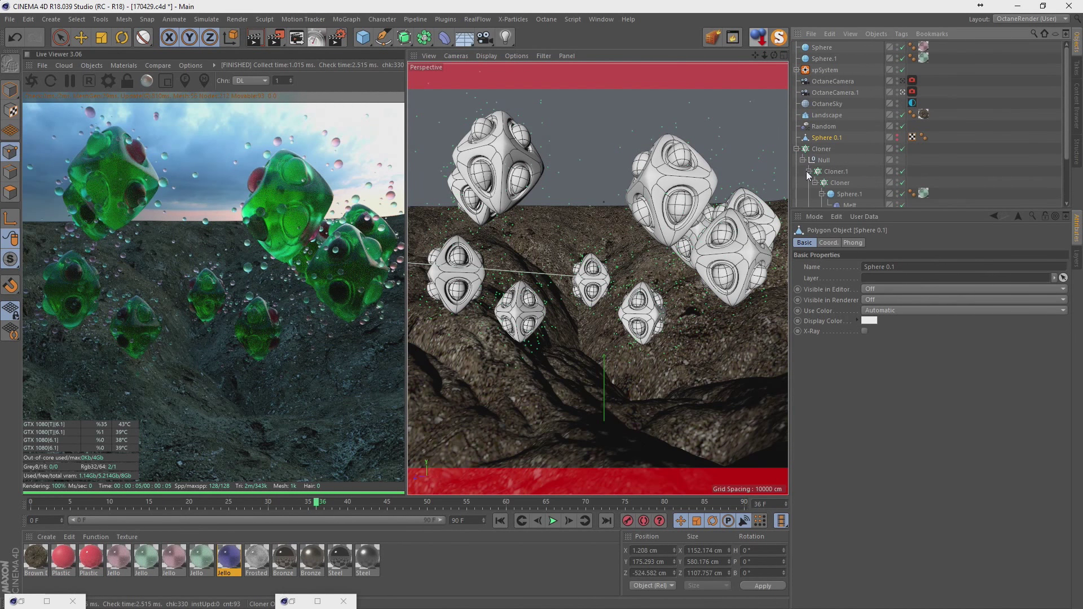
pyautogui.scroll(-2, 816, 172)
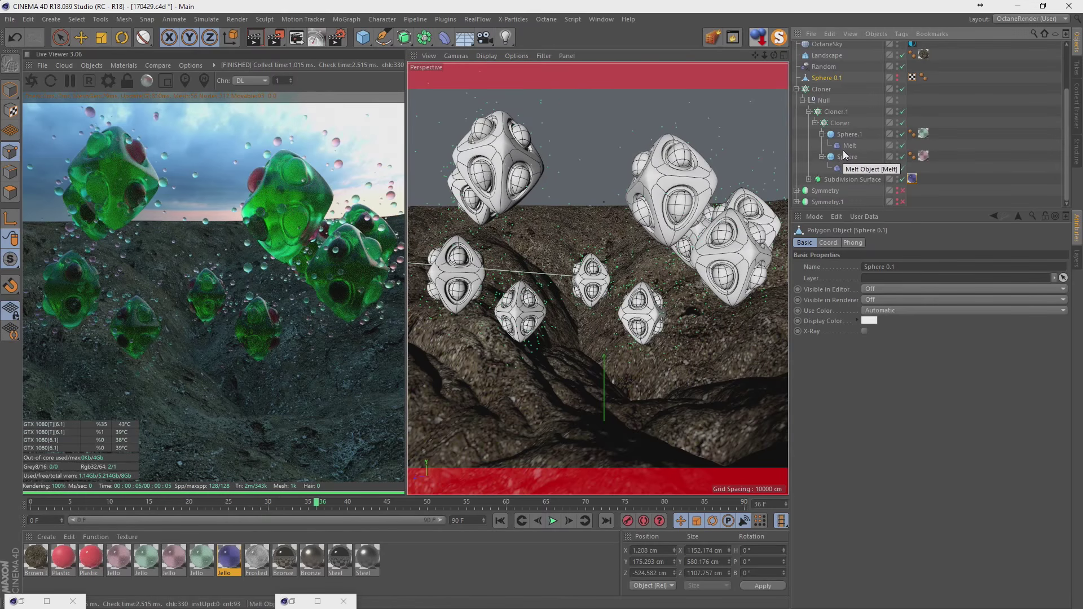
pyautogui.click(809, 180)
pyautogui.scroll(-1, 825, 180)
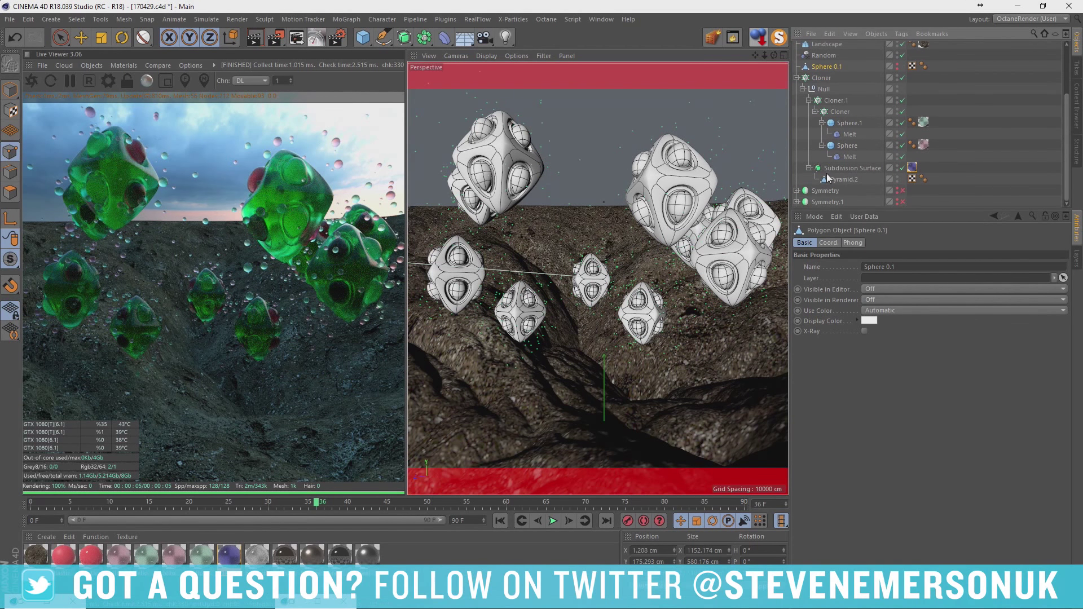
pyautogui.click(913, 170)
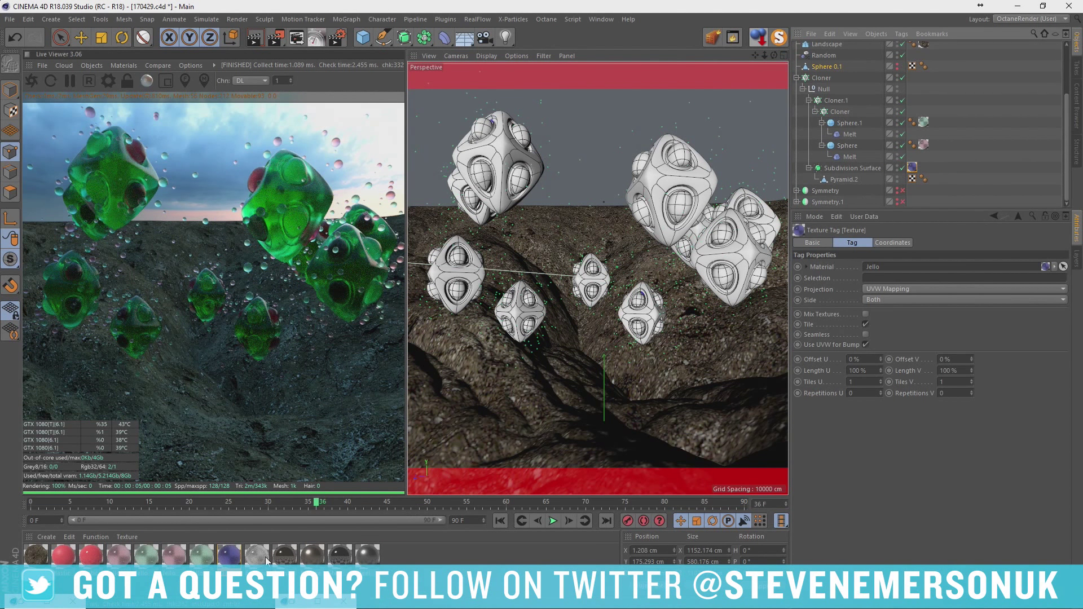
# Raise the Jello absorption blue to 95% saturation and 91% value
pyautogui.doubleClick(236, 556)
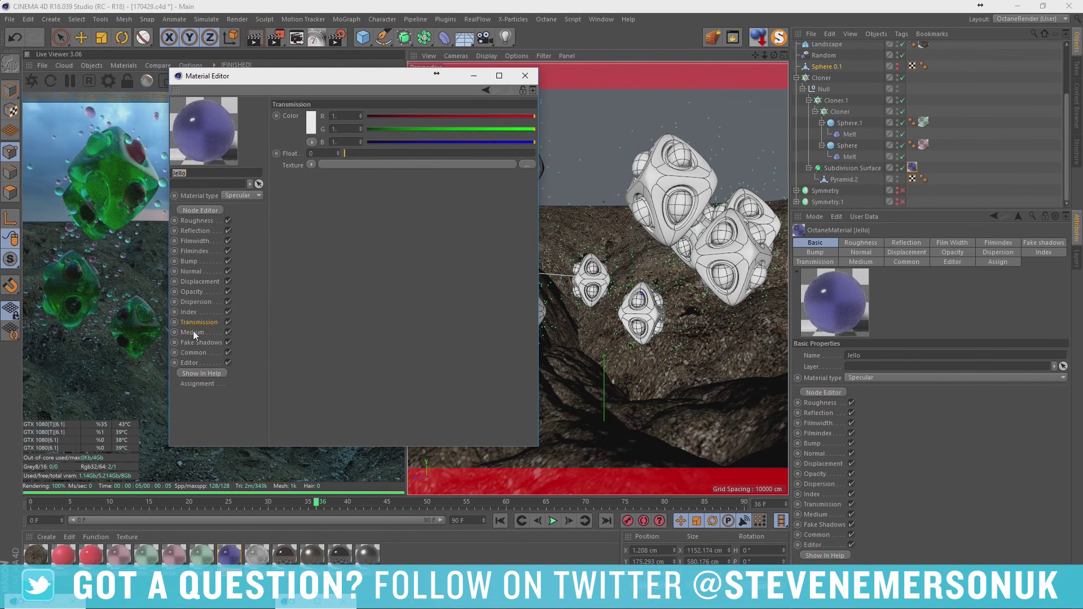
pyautogui.click(189, 332)
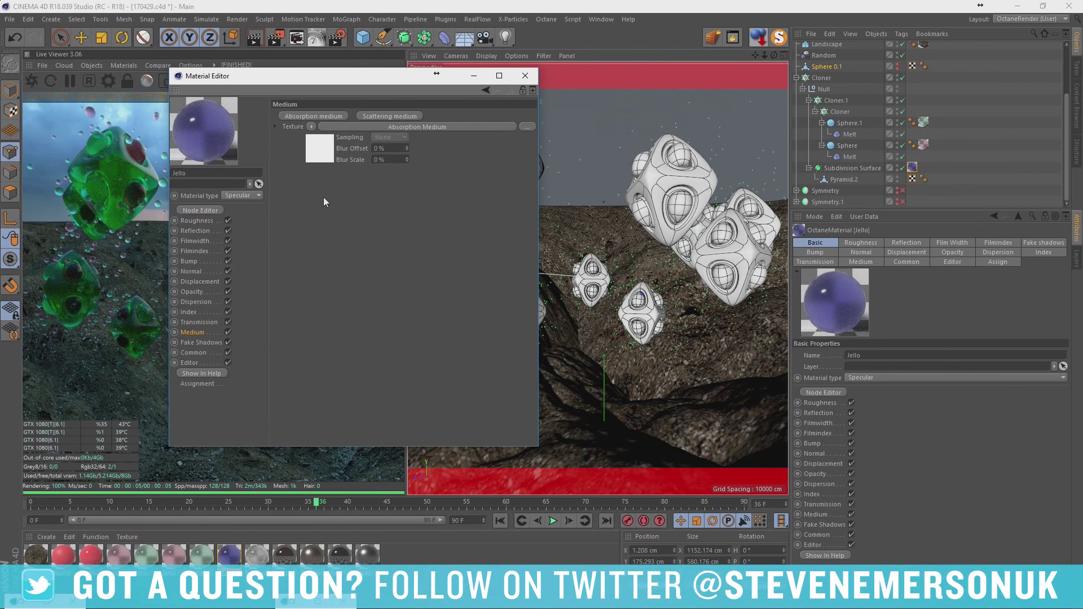
pyautogui.click(323, 148)
pyautogui.click(310, 134)
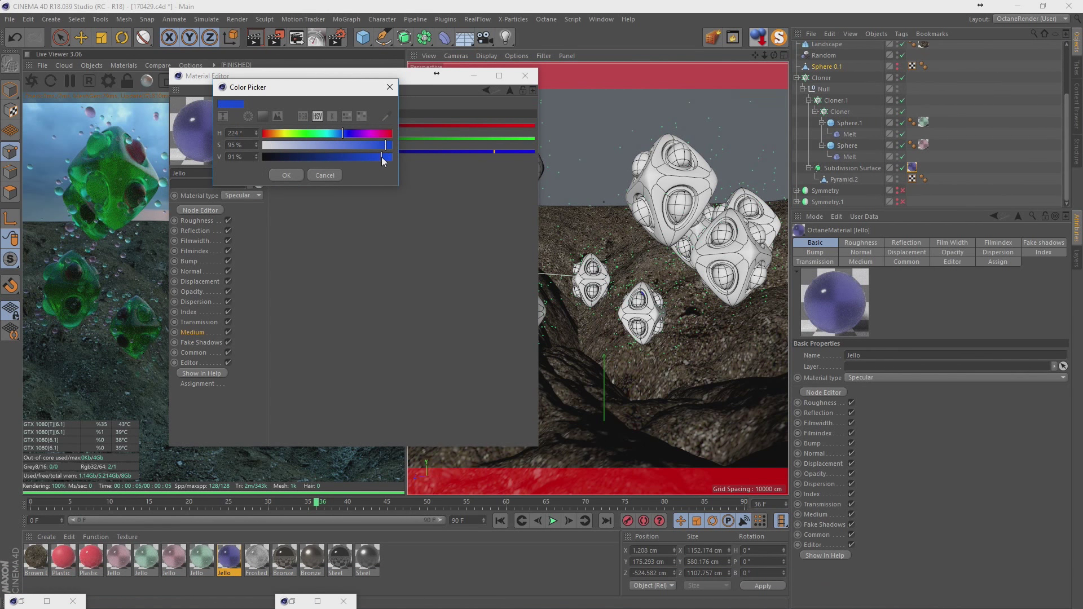
pyautogui.click(287, 175)
pyautogui.click(526, 76)
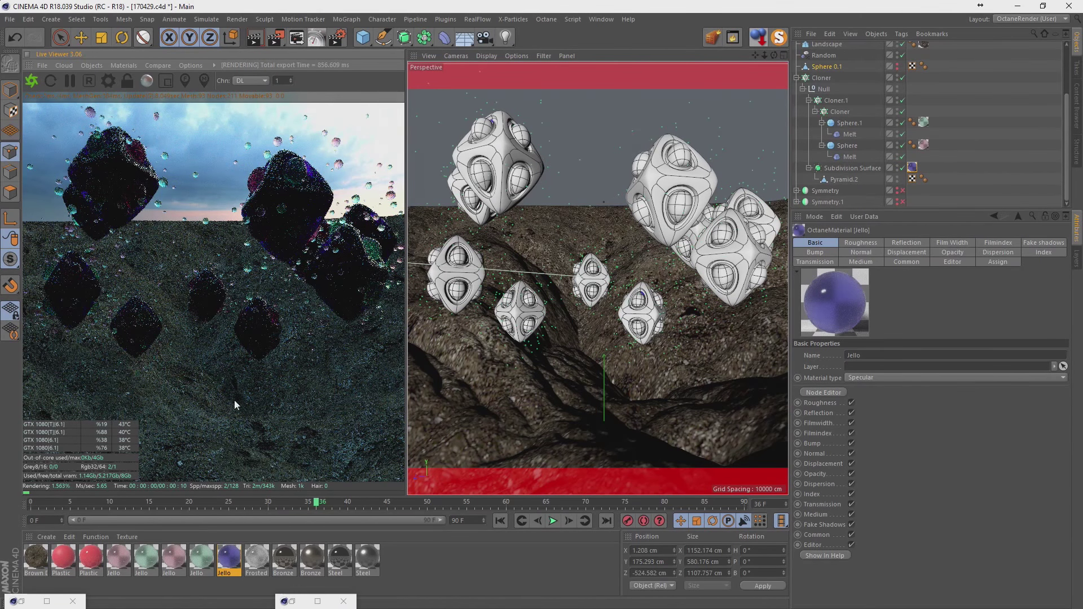
# Set the Jello absorption medium density to 10
pyautogui.doubleClick(227, 563)
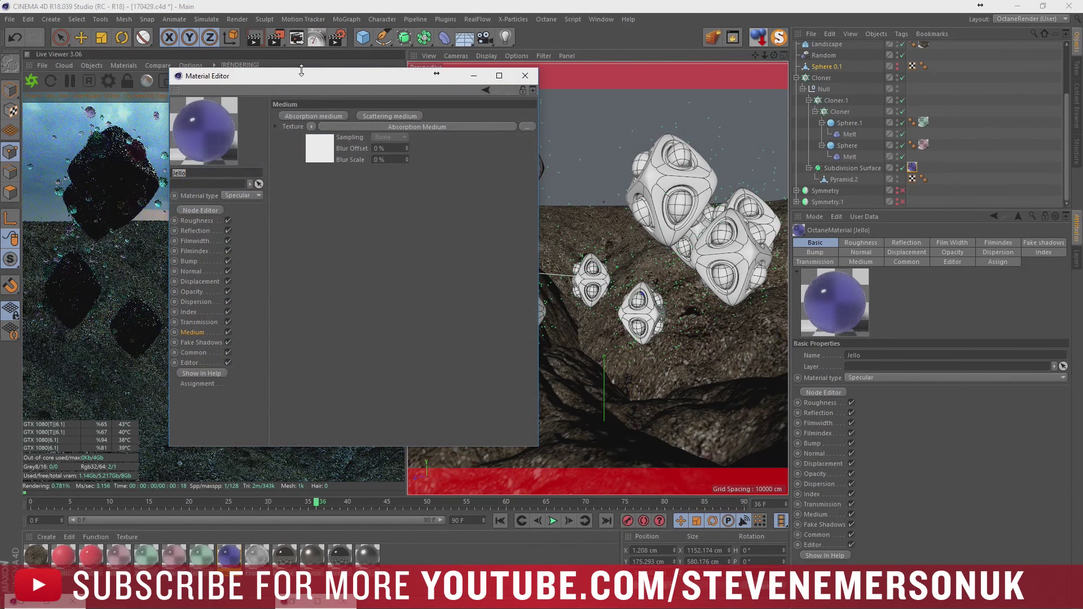
pyautogui.moveTo(306, 77); pyautogui.dragTo(625, 125)
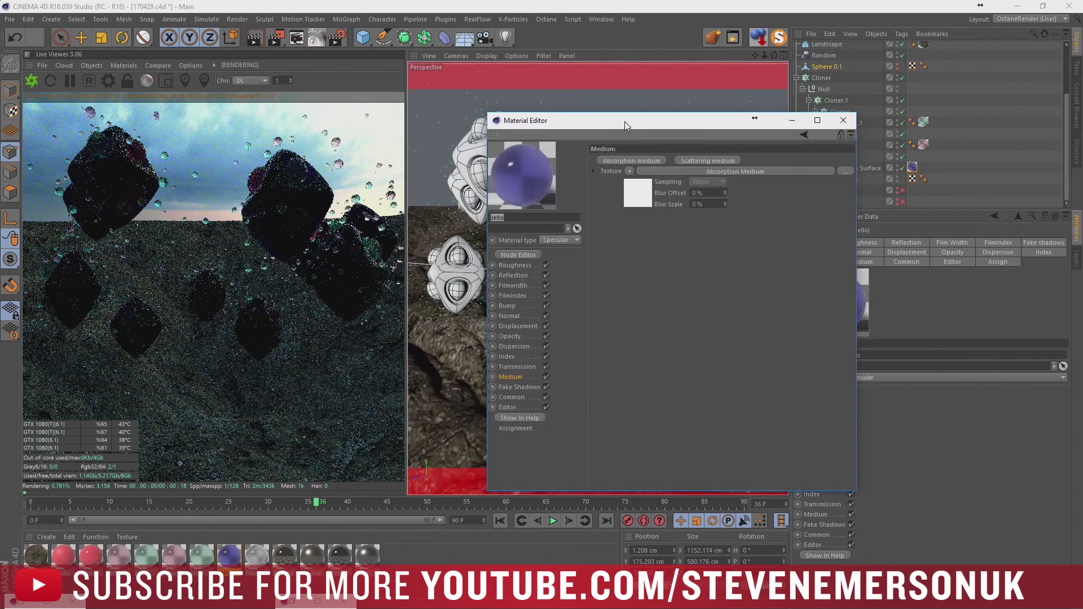
pyautogui.click(640, 191)
pyautogui.press('Return')
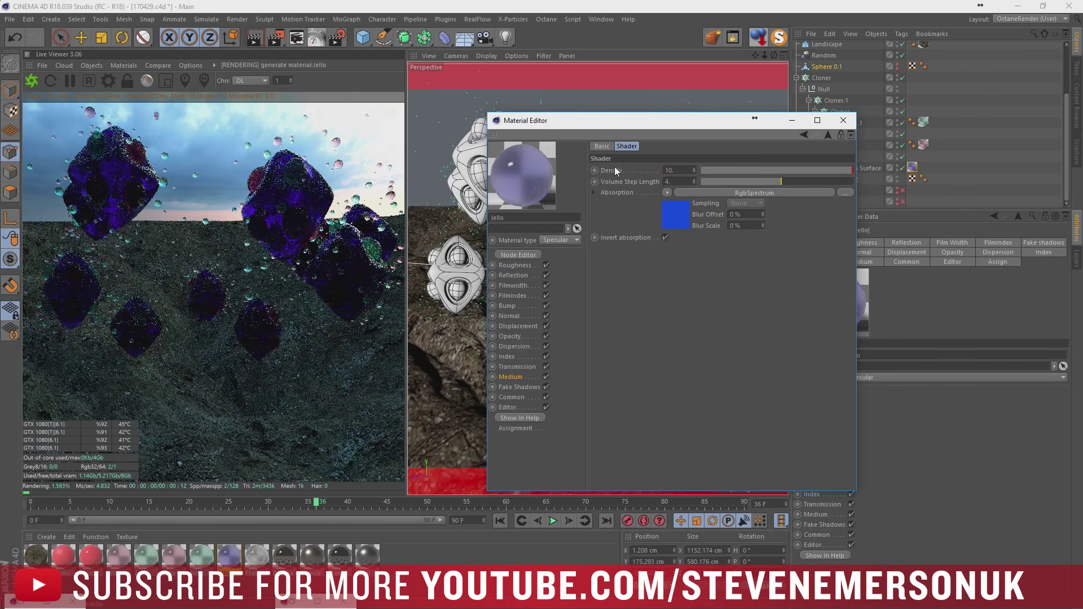
# Set the Octane kernel to specular/glossy depth 10, diffuse depth 3, and GI_DIFFUSE mode
pyautogui.click(109, 81)
pyautogui.moveTo(138, 19); pyautogui.dragTo(617, 123)
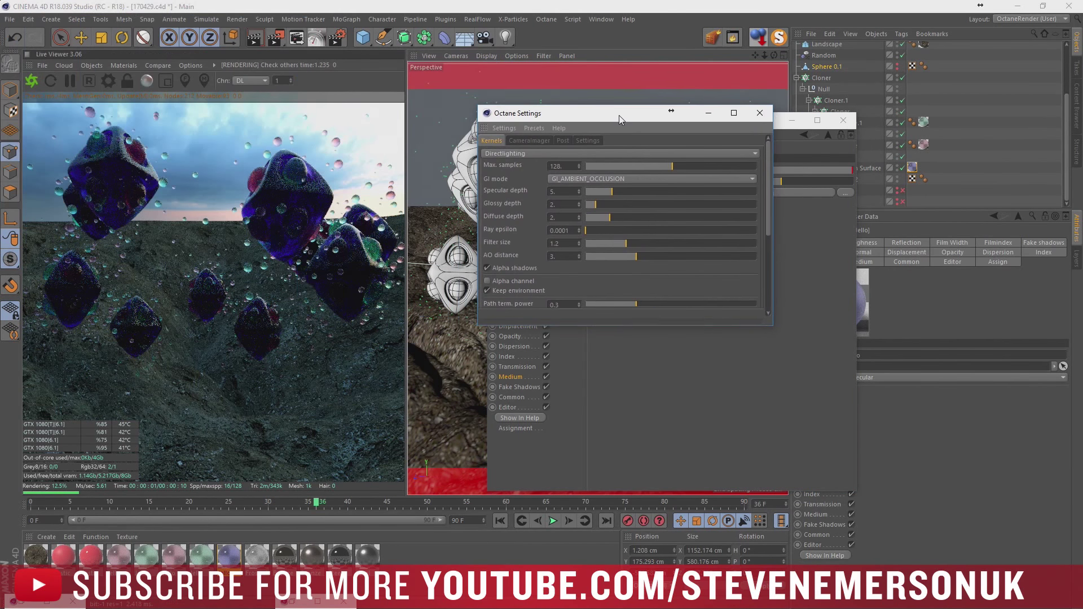
pyautogui.moveTo(634, 191); pyautogui.dragTo(641, 189)
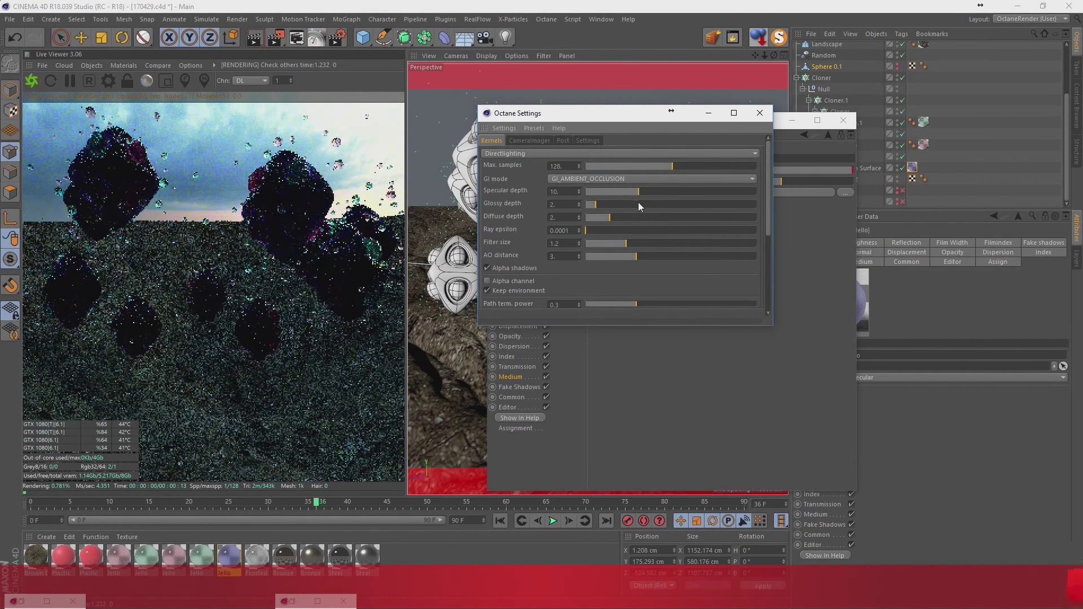
pyautogui.click(639, 203)
pyautogui.click(607, 177)
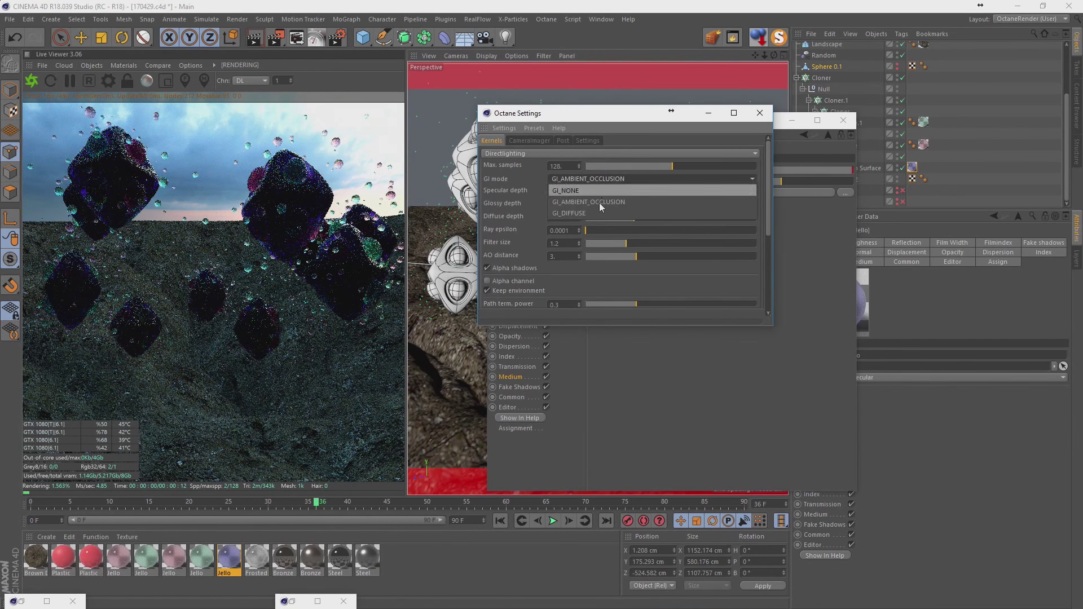
pyautogui.click(596, 212)
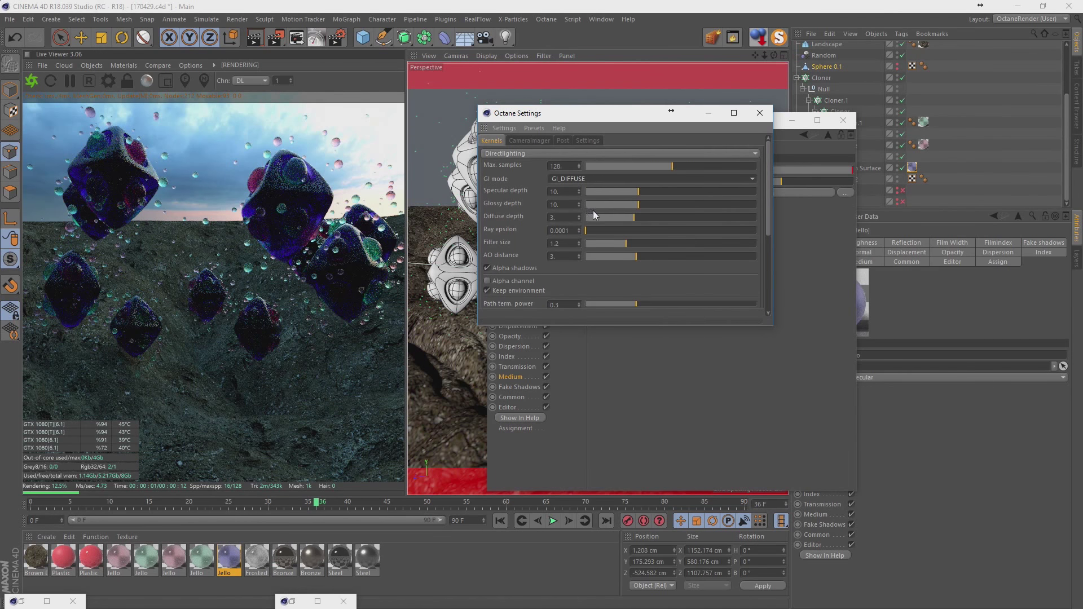
pyautogui.click(536, 140)
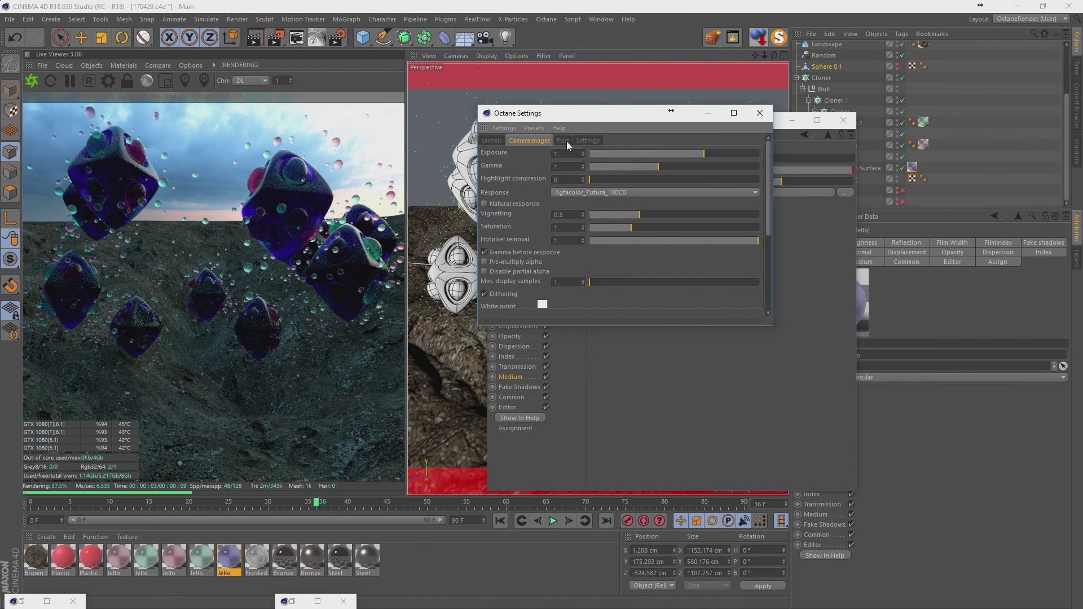
pyautogui.click(564, 141)
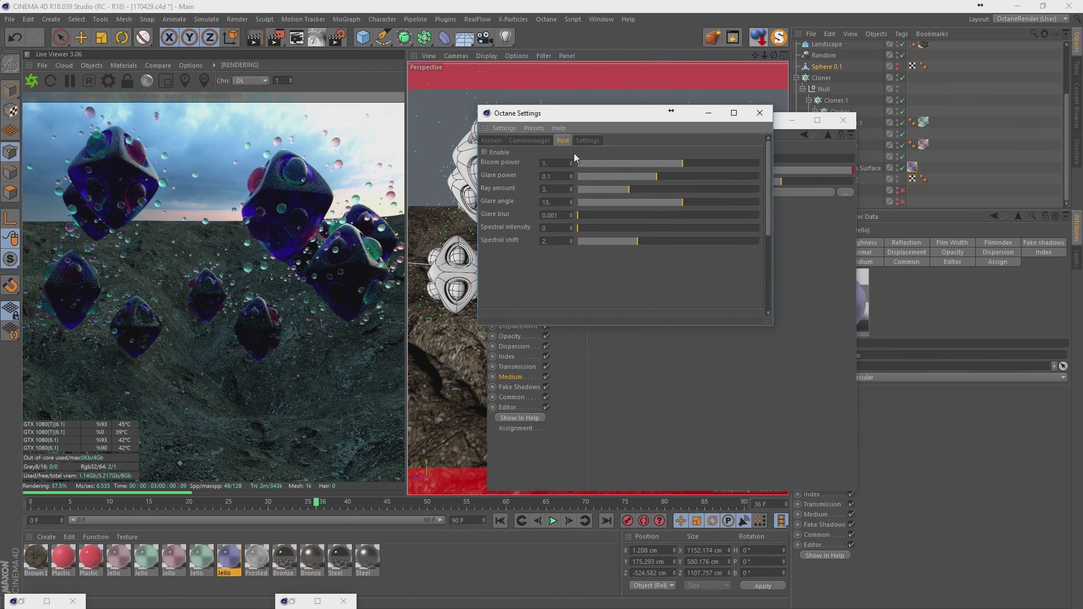
pyautogui.click(491, 141)
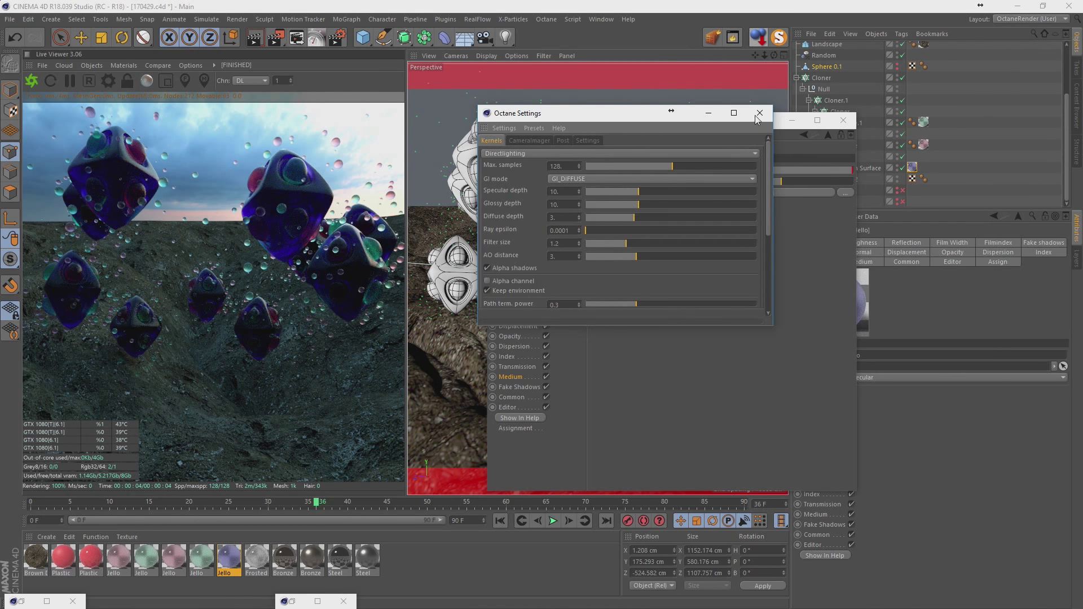
pyautogui.click(759, 113)
pyautogui.click(843, 120)
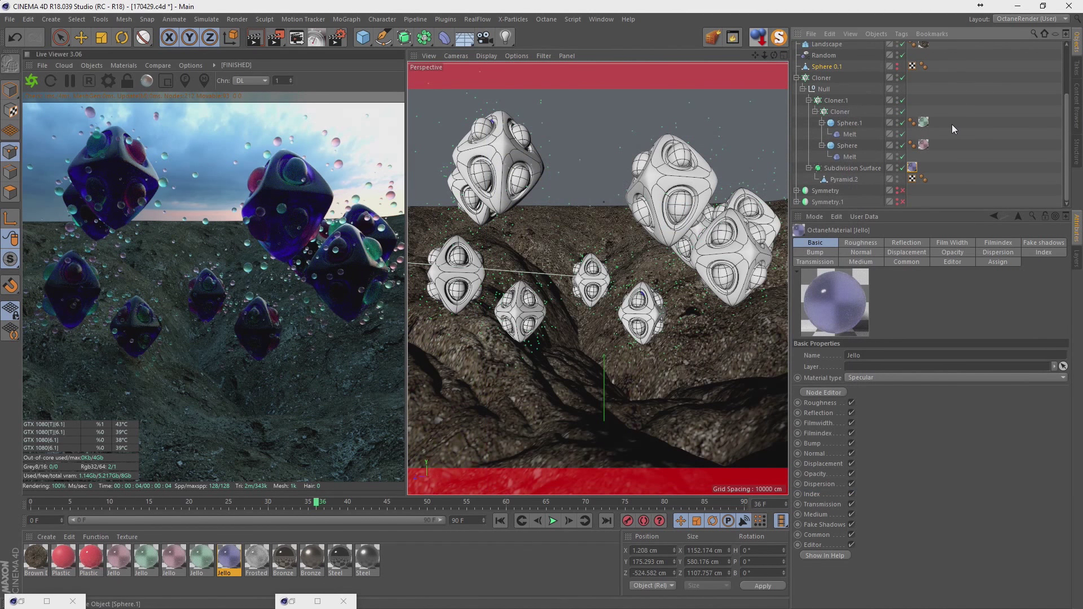
# Select OctaneCamera.1 and set its pitch to about 13° and roll to -13°
pyautogui.click(796, 78)
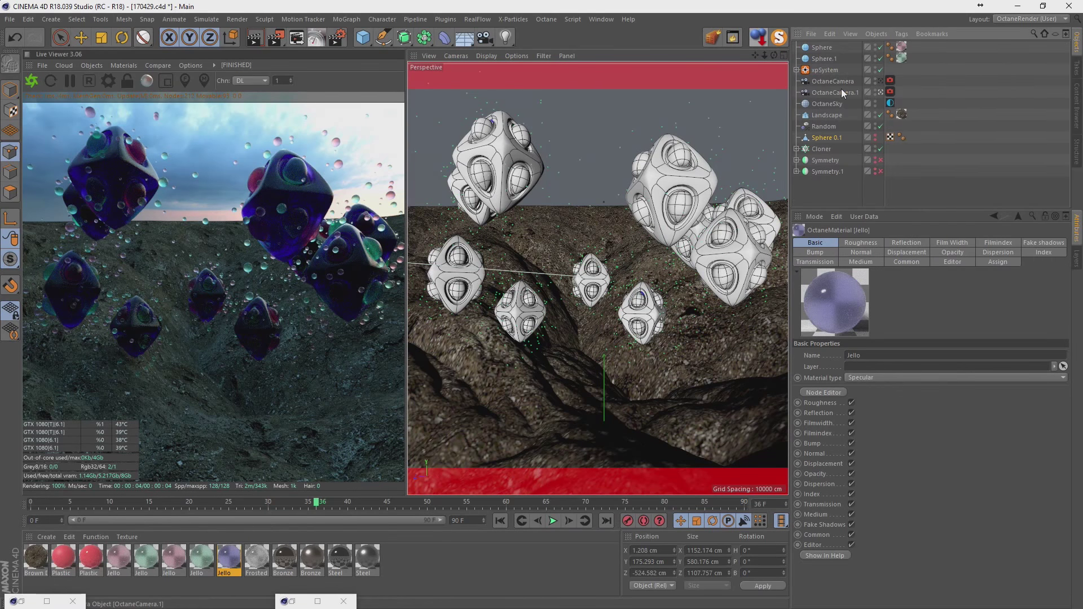
pyautogui.click(843, 93)
pyautogui.click(878, 243)
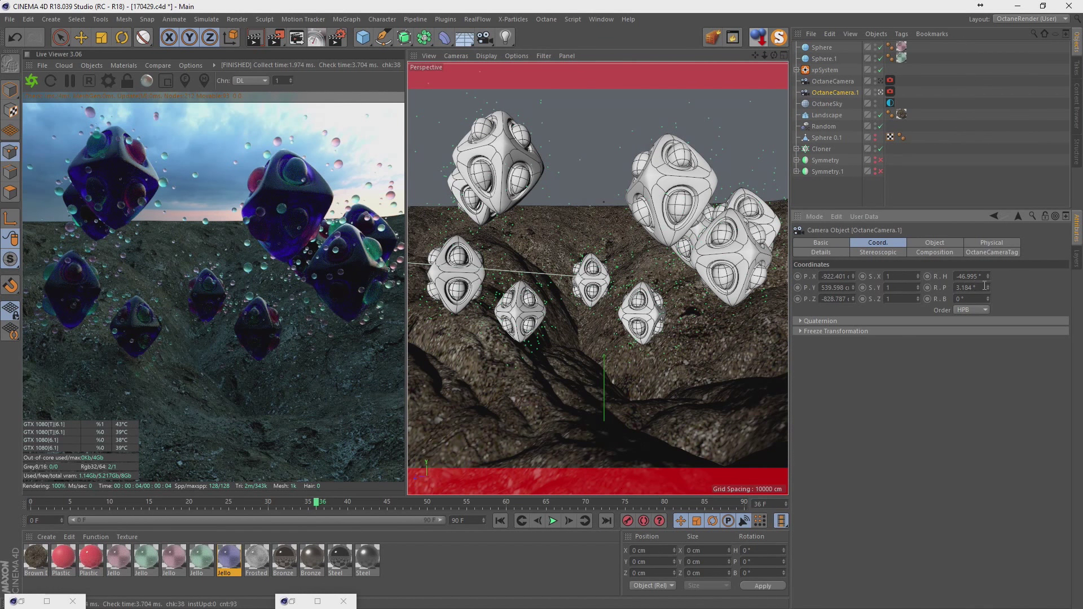
pyautogui.moveTo(988, 286); pyautogui.dragTo(988, 279)
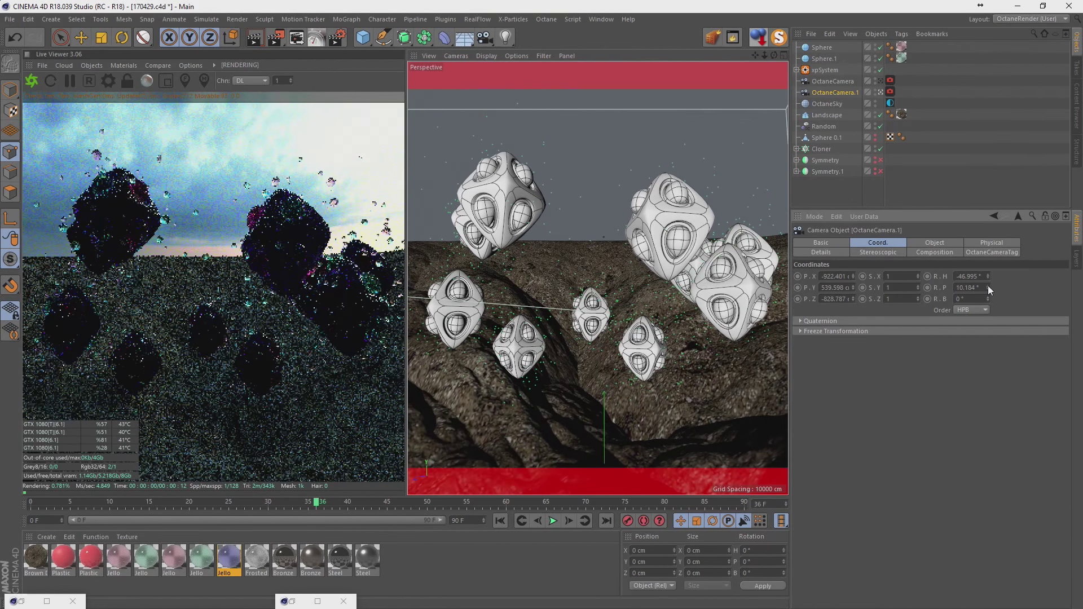
pyautogui.click(988, 298)
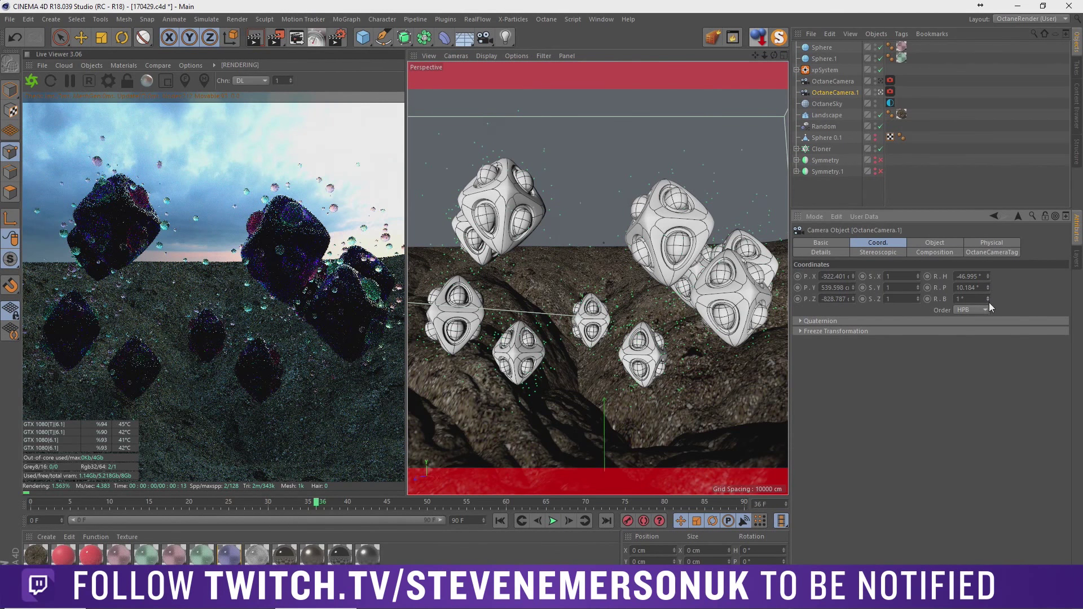
pyautogui.moveTo(990, 302); pyautogui.dragTo(990, 299)
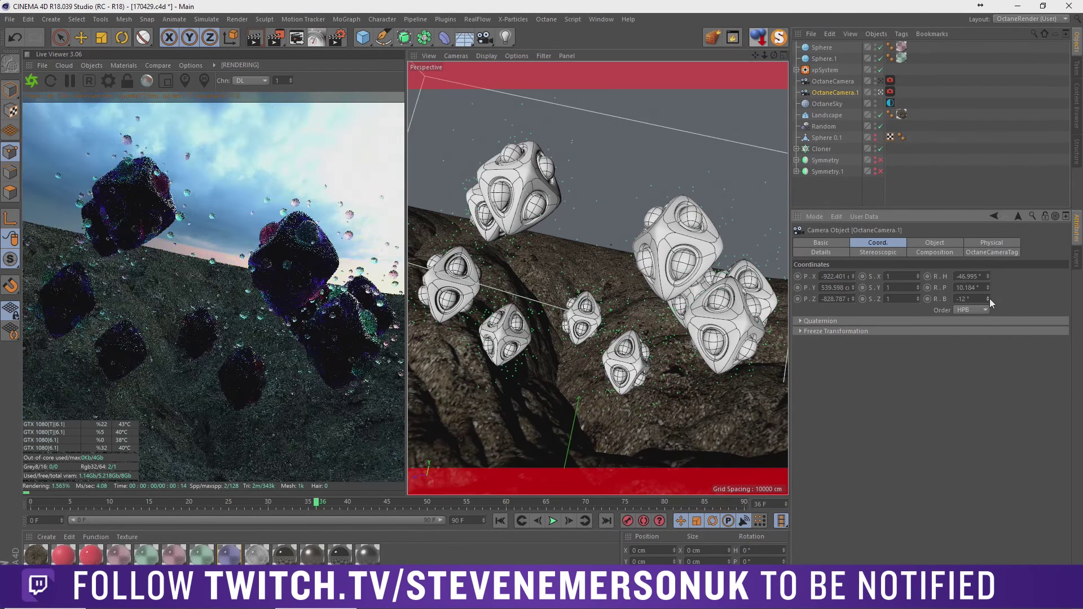
pyautogui.click(990, 299)
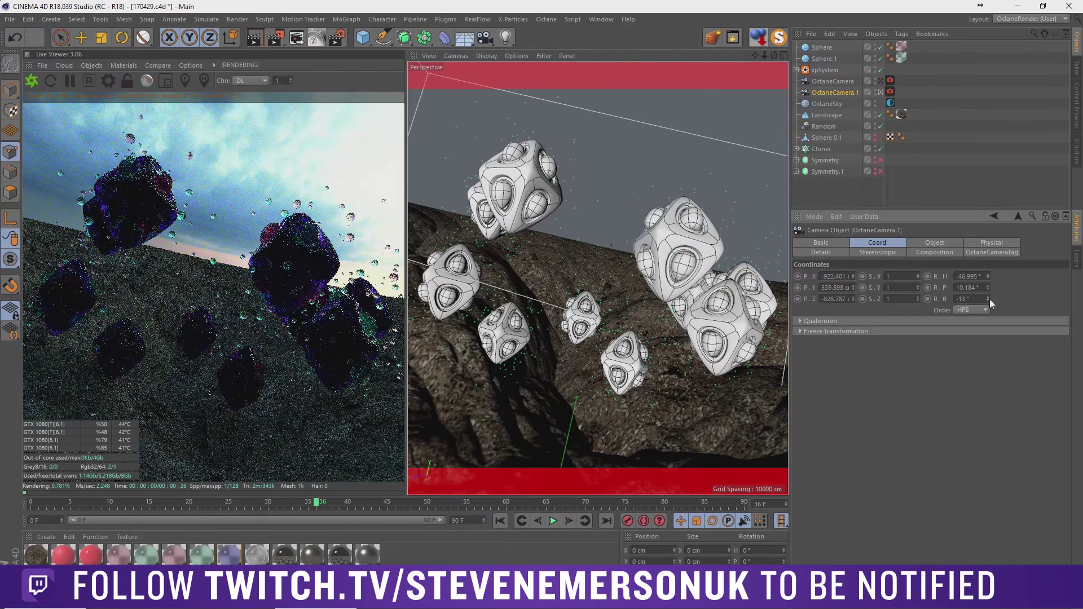
pyautogui.moveTo(854, 288)
pyautogui.mouseDown()
pyautogui.moveTo(853, 305)
pyautogui.moveTo(853, 290)
pyautogui.mouseUp()
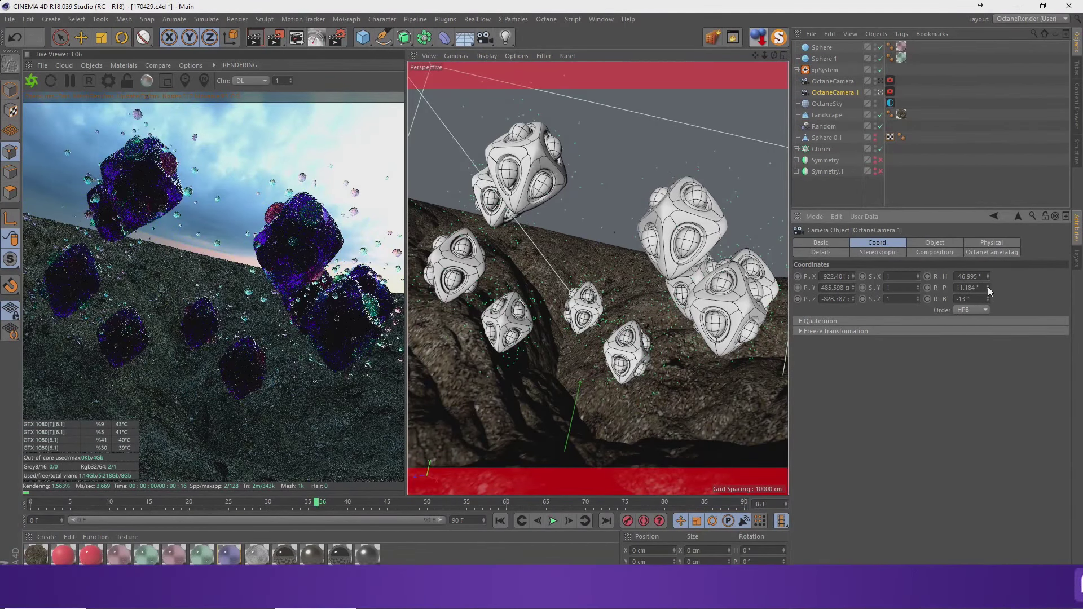
pyautogui.click(988, 286)
pyautogui.click(987, 286)
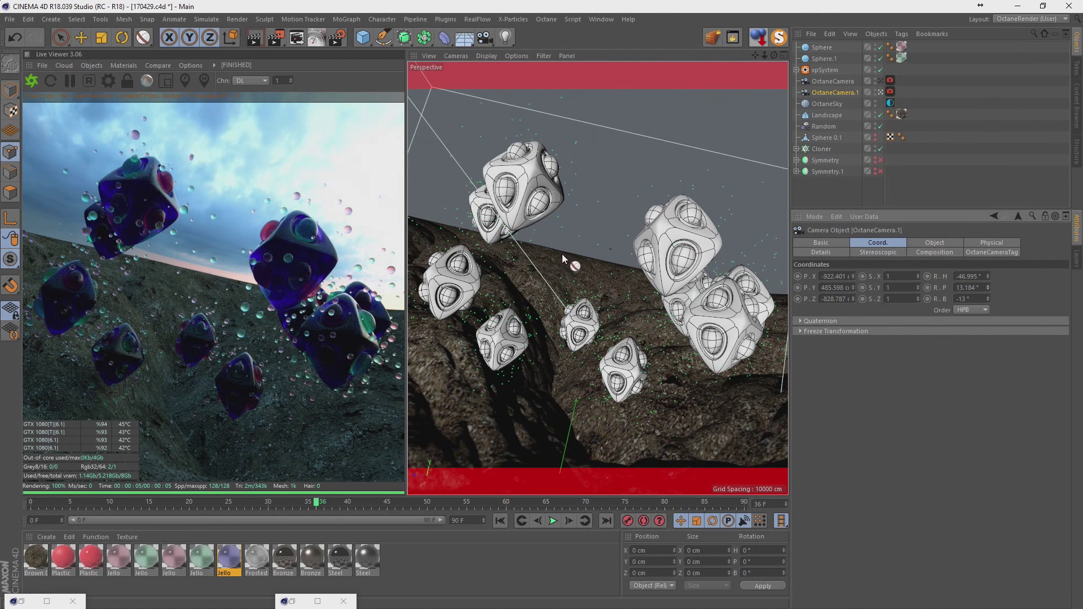
# Reframe the camera on the jello cubes and set the focal length to 29.4
pyautogui.keyDown('alt'); pyautogui.moveTo(511, 223); pyautogui.dragTo(546, 240, button='middle'); pyautogui.keyUp('alt')
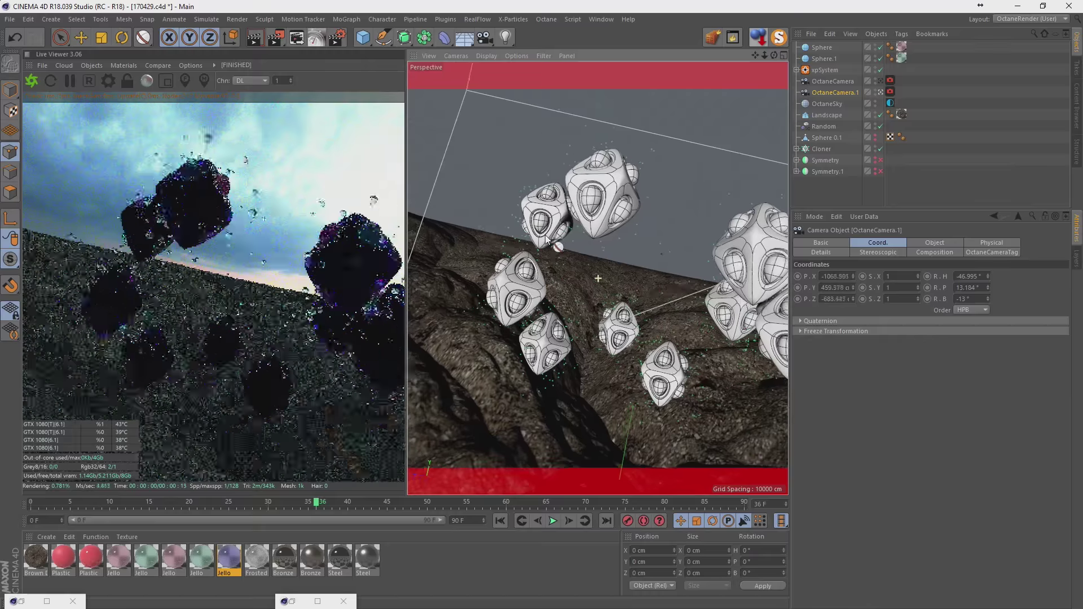
pyautogui.moveTo(546, 238)
pyautogui.keyDown('alt'); pyautogui.mouseDown()
pyautogui.moveTo(625, 239)
pyautogui.moveTo(602, 243)
pyautogui.moveTo(662, 284)
pyautogui.mouseUp(); pyautogui.keyUp('alt')
pyautogui.moveTo(662, 284)
pyautogui.keyDown('alt'); pyautogui.mouseDown(button='middle')
pyautogui.moveTo(695, 354)
pyautogui.moveTo(643, 267)
pyautogui.mouseUp(button='middle'); pyautogui.keyUp('alt')
pyautogui.keyDown('alt'); pyautogui.moveTo(644, 267); pyautogui.dragTo(610, 264); pyautogui.keyUp('alt')
pyautogui.moveTo(611, 250)
pyautogui.keyDown('alt'); pyautogui.mouseDown(button='right')
pyautogui.moveTo(632, 229)
pyautogui.moveTo(619, 249)
pyautogui.mouseUp(button='right'); pyautogui.keyUp('alt')
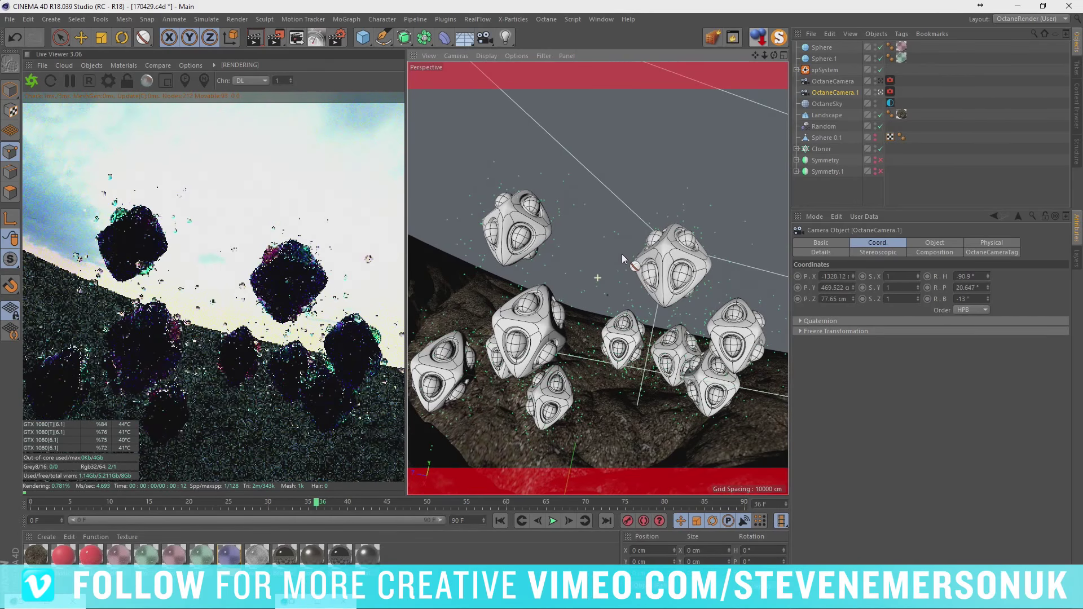
pyautogui.moveTo(622, 254)
pyautogui.keyDown('alt'); pyautogui.mouseDown()
pyautogui.moveTo(619, 266)
pyautogui.moveTo(633, 270)
pyautogui.mouseUp(); pyautogui.keyUp('alt')
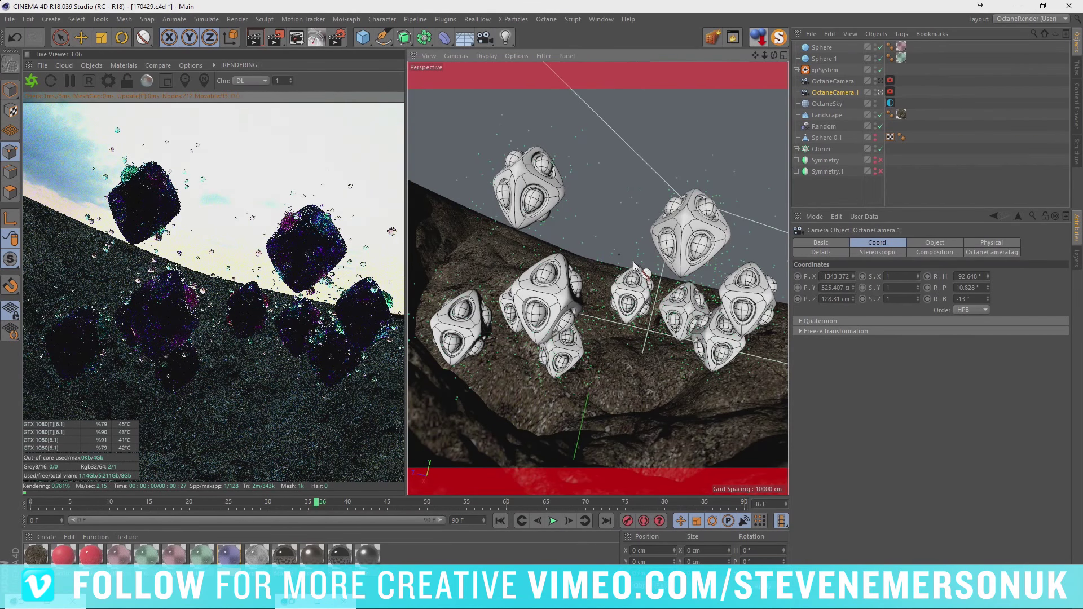
pyautogui.keyDown('alt'); pyautogui.moveTo(634, 274); pyautogui.dragTo(633, 269, button='middle'); pyautogui.keyUp('alt')
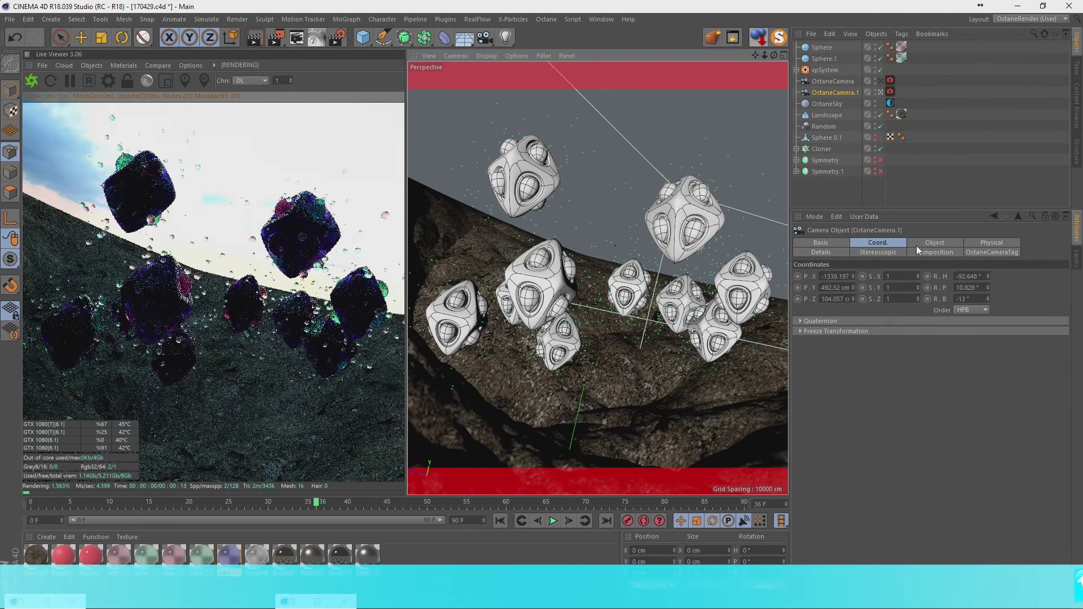
pyautogui.click(916, 244)
pyautogui.moveTo(914, 290); pyautogui.dragTo(892, 273)
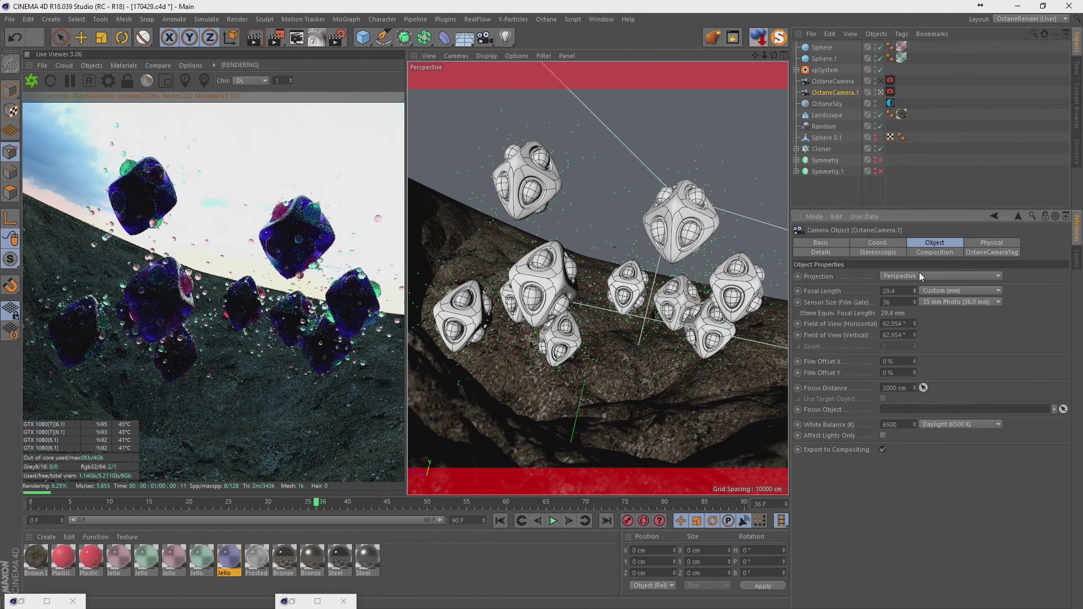
# Rotate the OctaneSky environment to RotX about -0.43 with power around 2.5
pyautogui.click(891, 103)
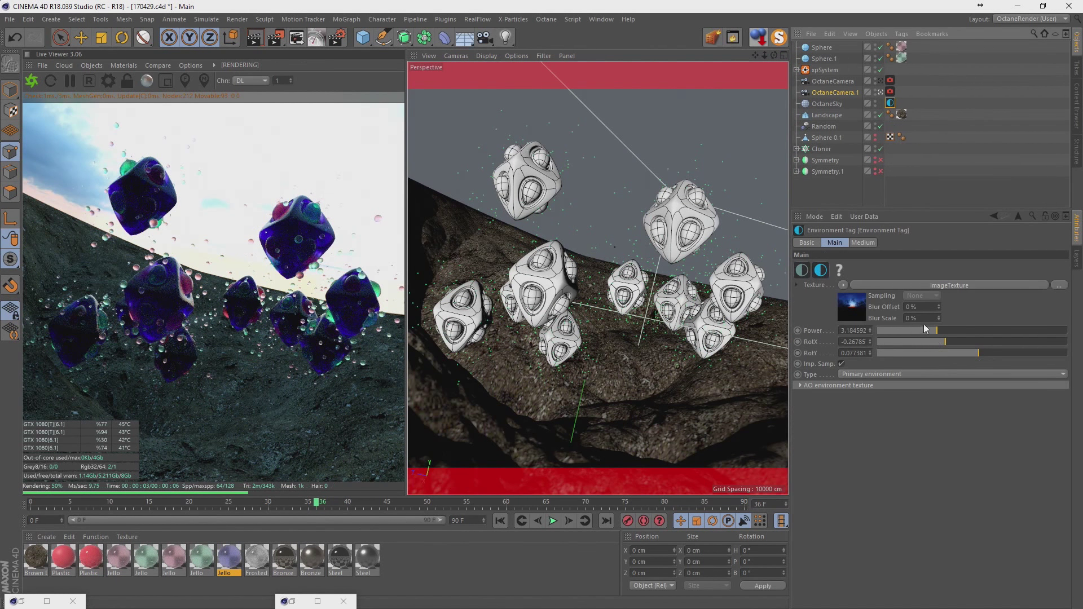
pyautogui.moveTo(926, 341)
pyautogui.mouseDown()
pyautogui.moveTo(970, 346)
pyautogui.moveTo(929, 338)
pyautogui.mouseUp()
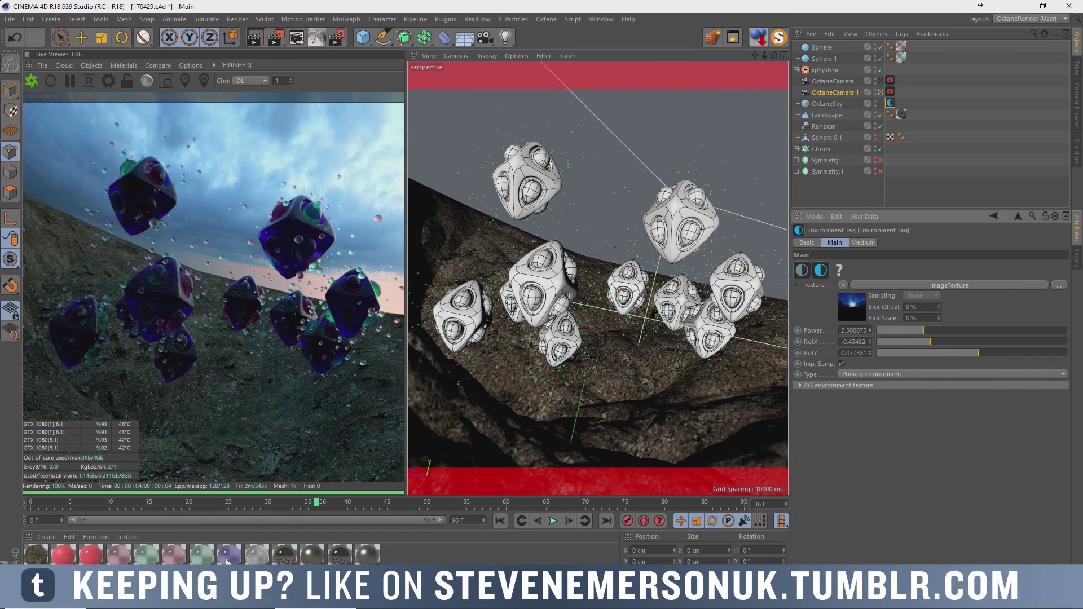
pyautogui.doubleClick(228, 557)
# Try Jello medium densities of 5, 8, 7, 7.5 and 7.8
pyautogui.click(312, 157)
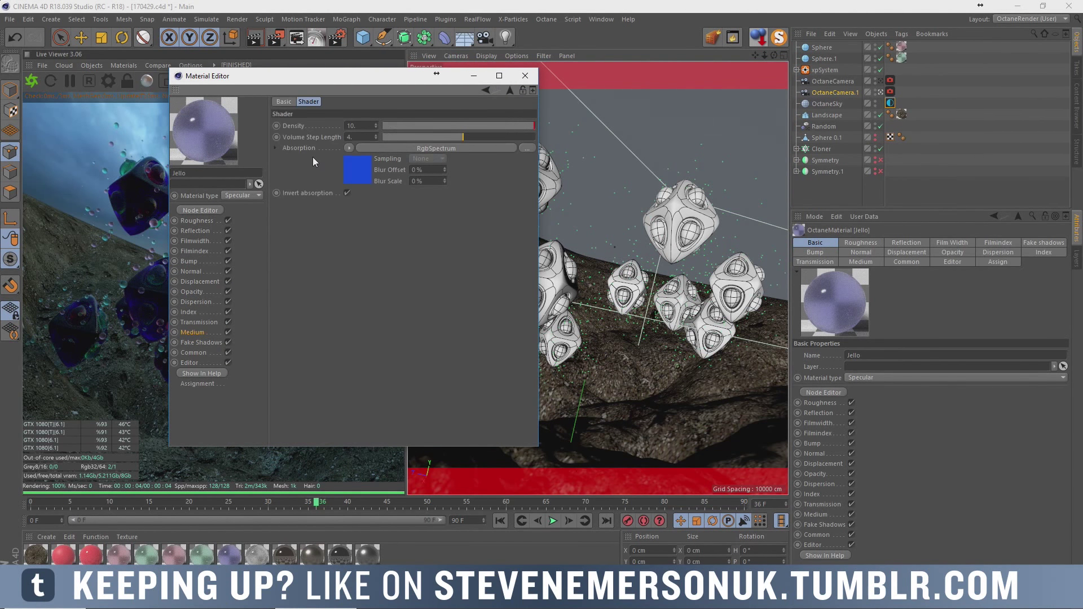
pyautogui.doubleClick(362, 126)
pyautogui.write('5')
pyautogui.press('Return')
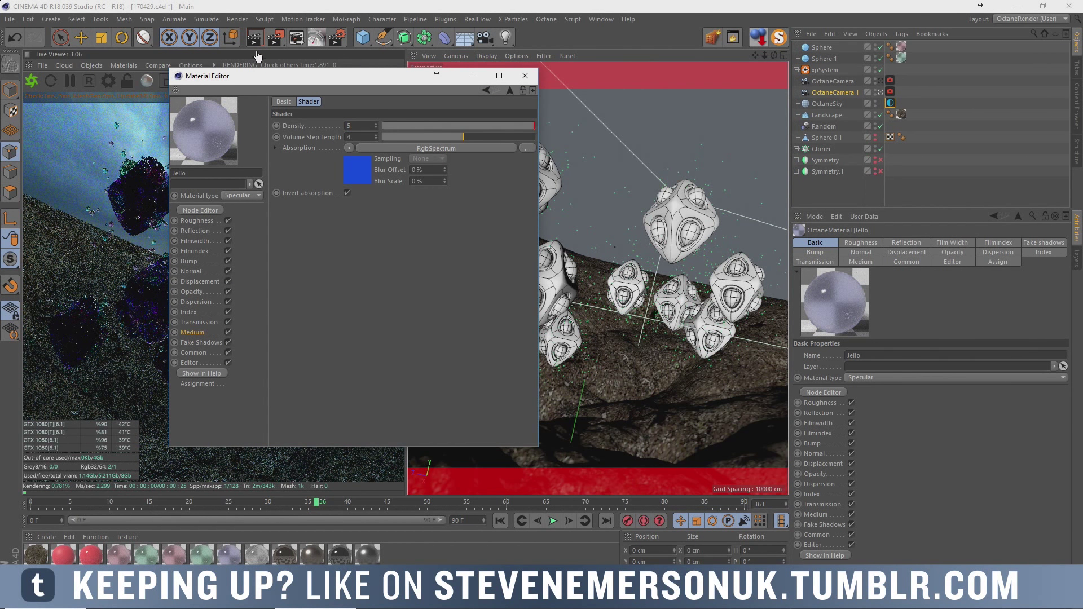
pyautogui.moveTo(275, 84); pyautogui.dragTo(616, 131)
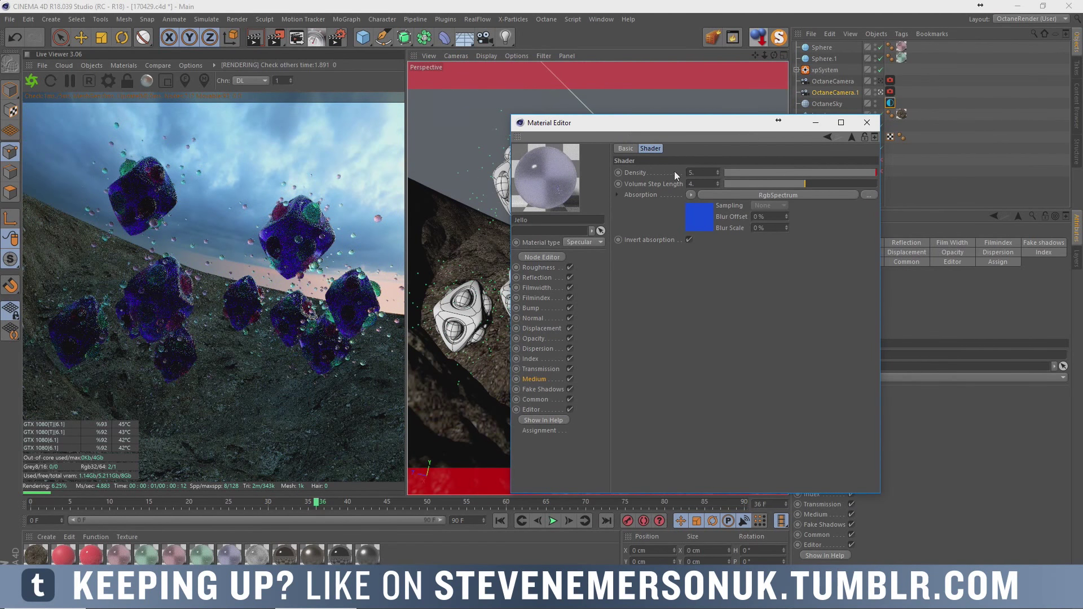
pyautogui.doubleClick(703, 172)
pyautogui.write('8')
pyautogui.press('Return')
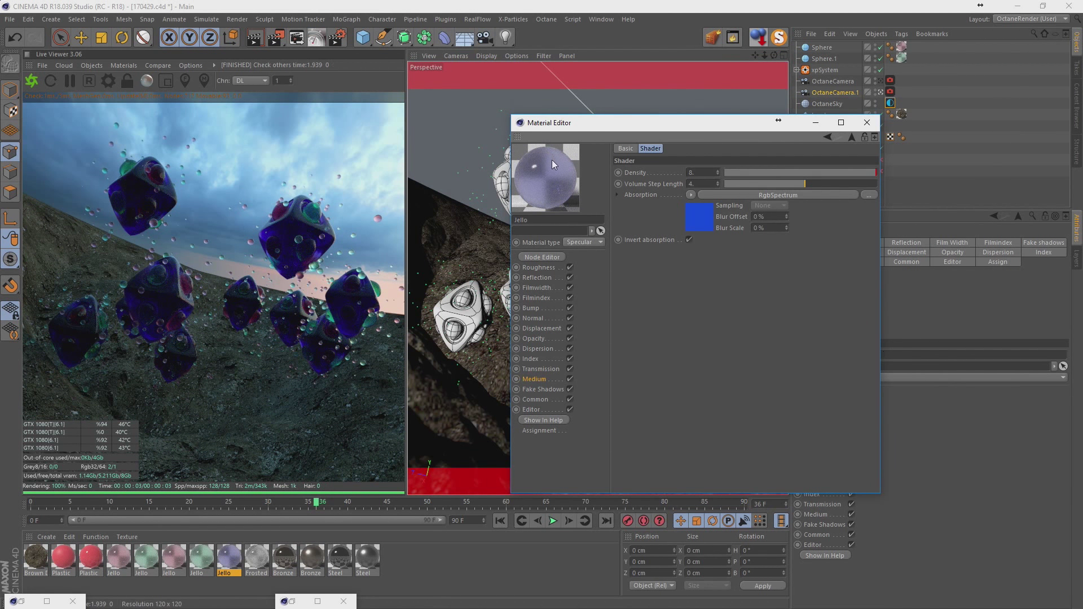
pyautogui.write('7')
pyautogui.press('Return')
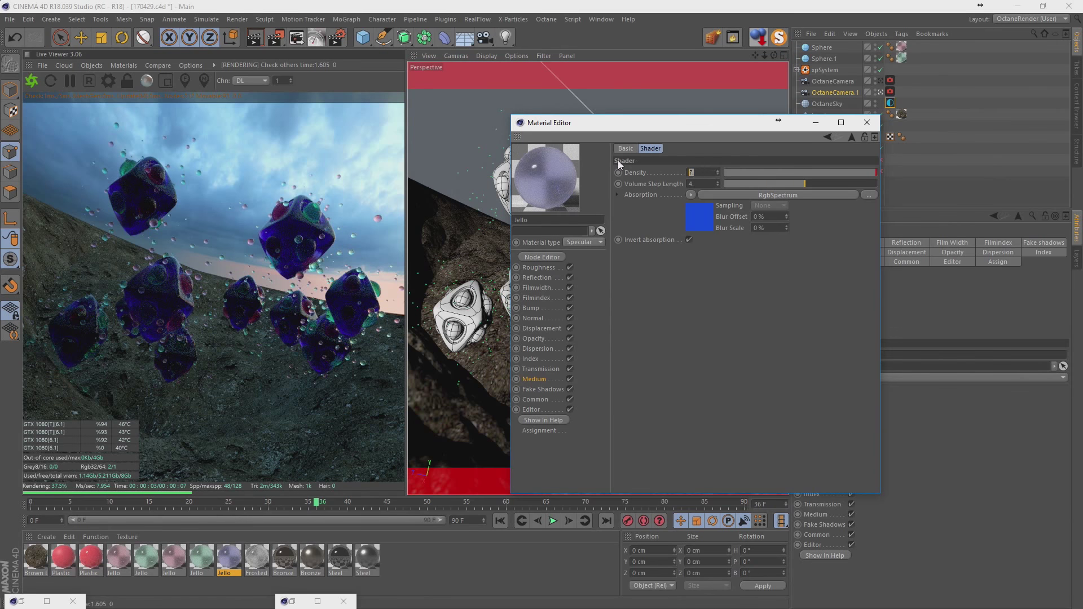
pyautogui.write('7.5')
pyautogui.press('Return')
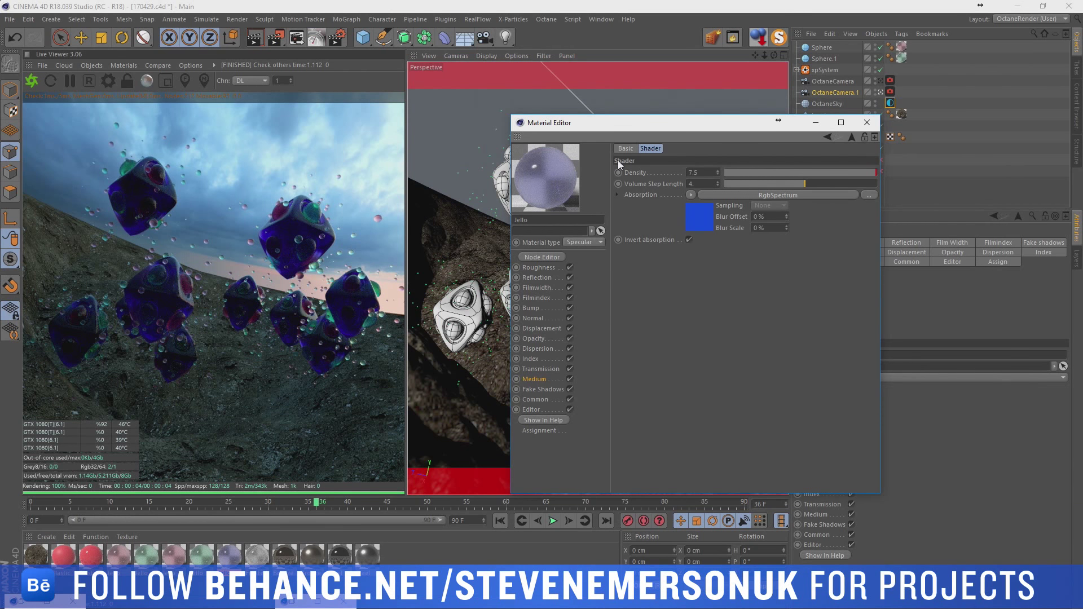
pyautogui.write('7.8')
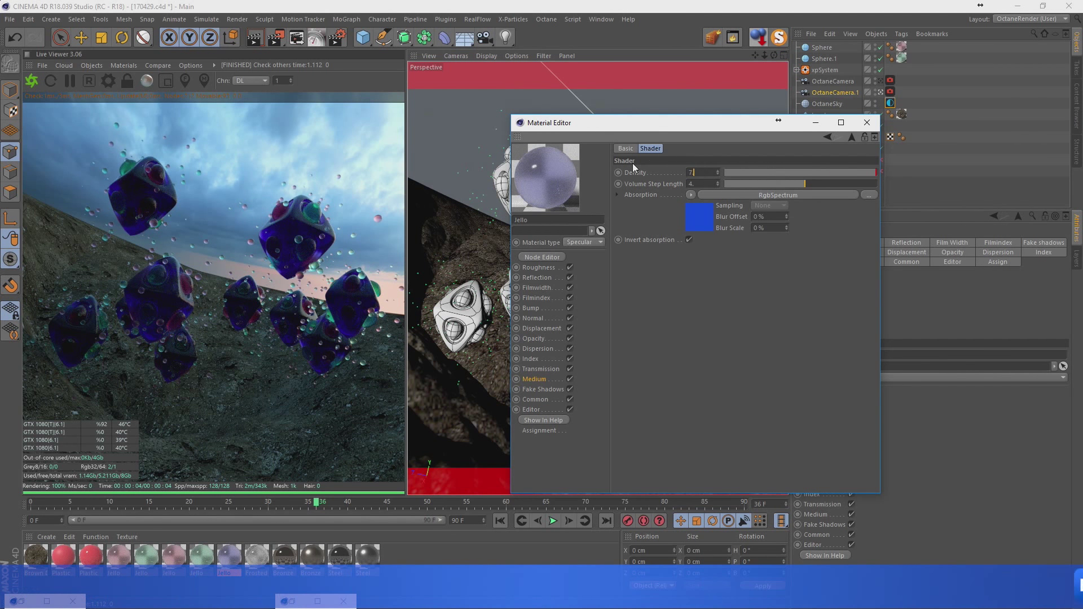
pyautogui.press('Return')
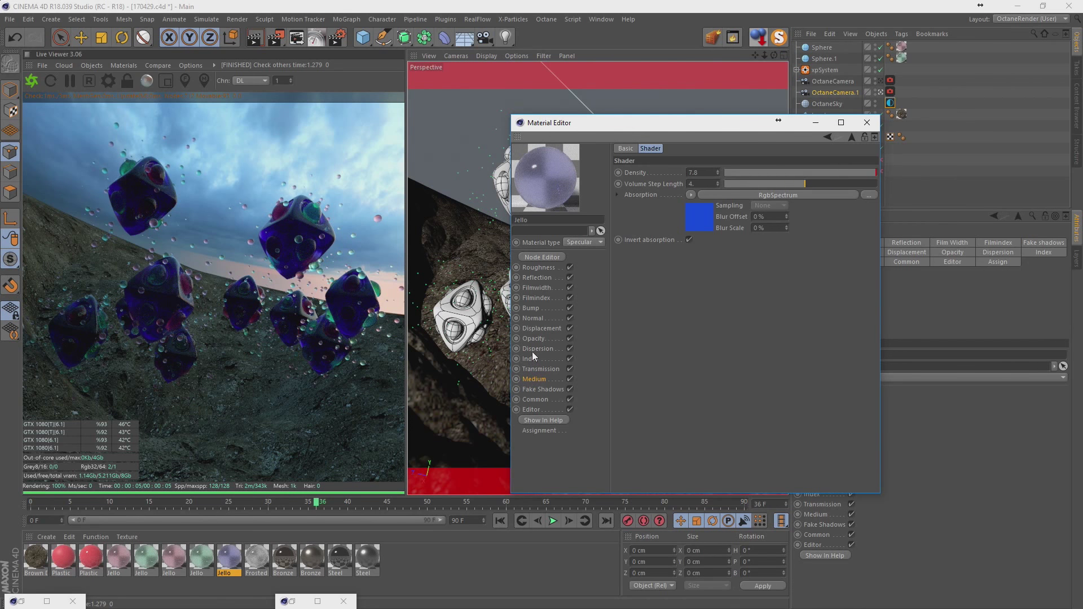
# Settle the Jello medium density at 7.2 and close the material editor
pyautogui.click(539, 370)
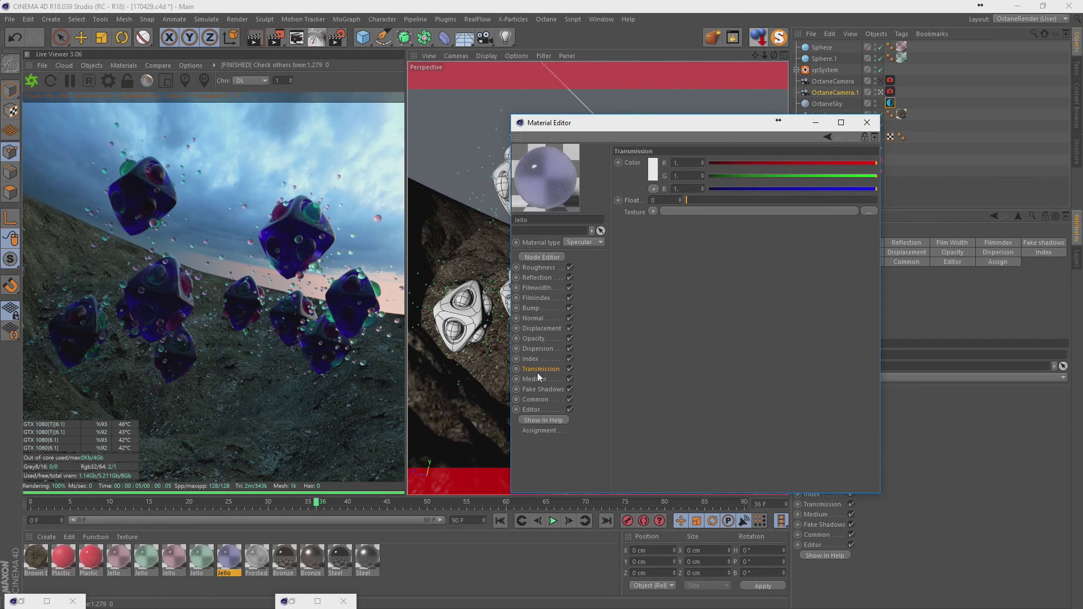
pyautogui.click(537, 380)
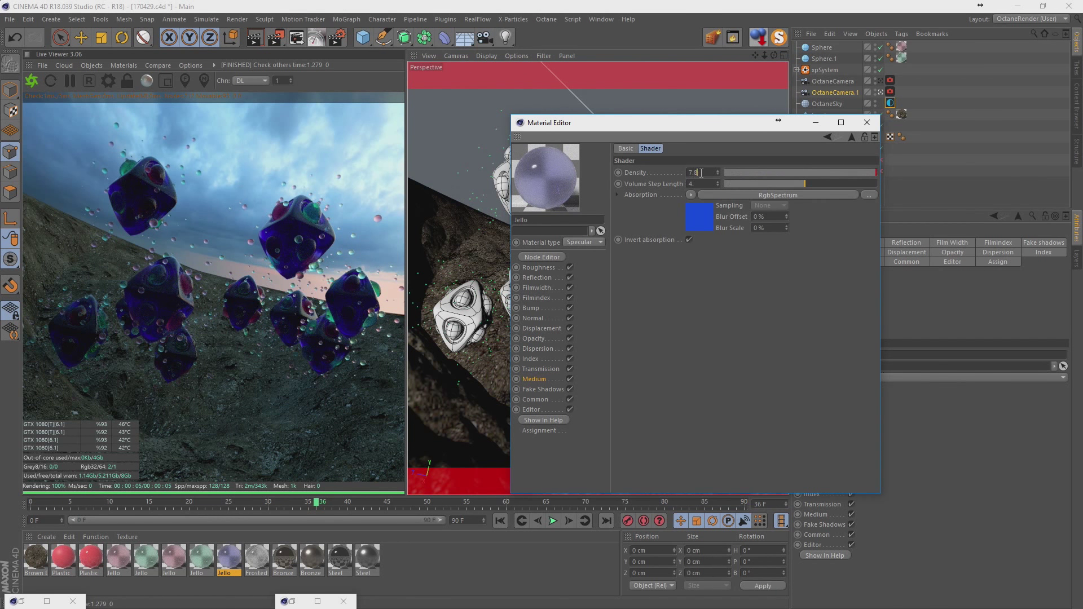
pyautogui.write('2')
pyautogui.press('Return')
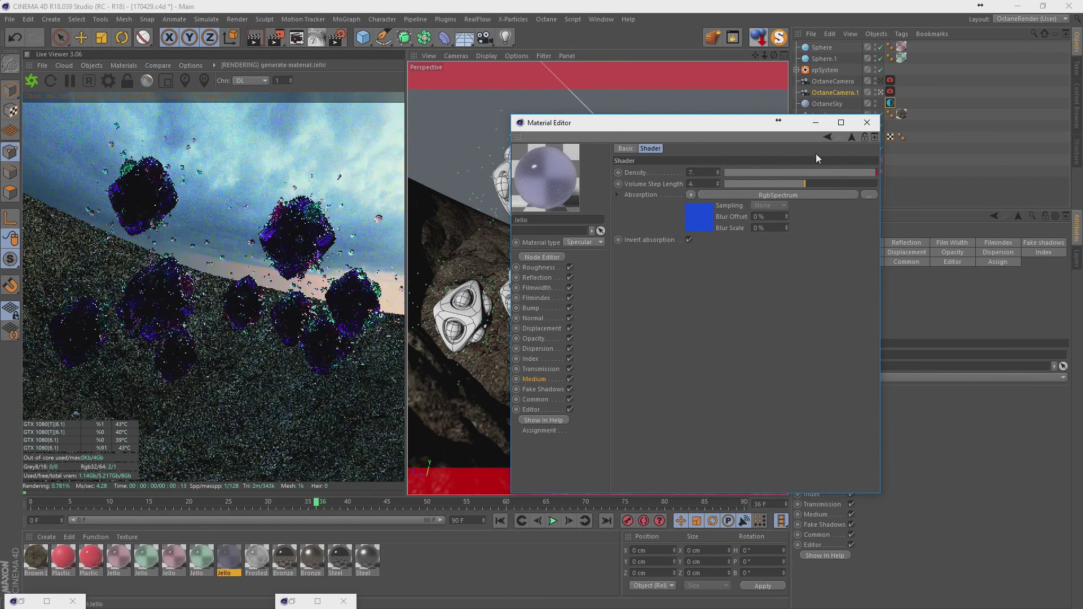
pyautogui.click(868, 122)
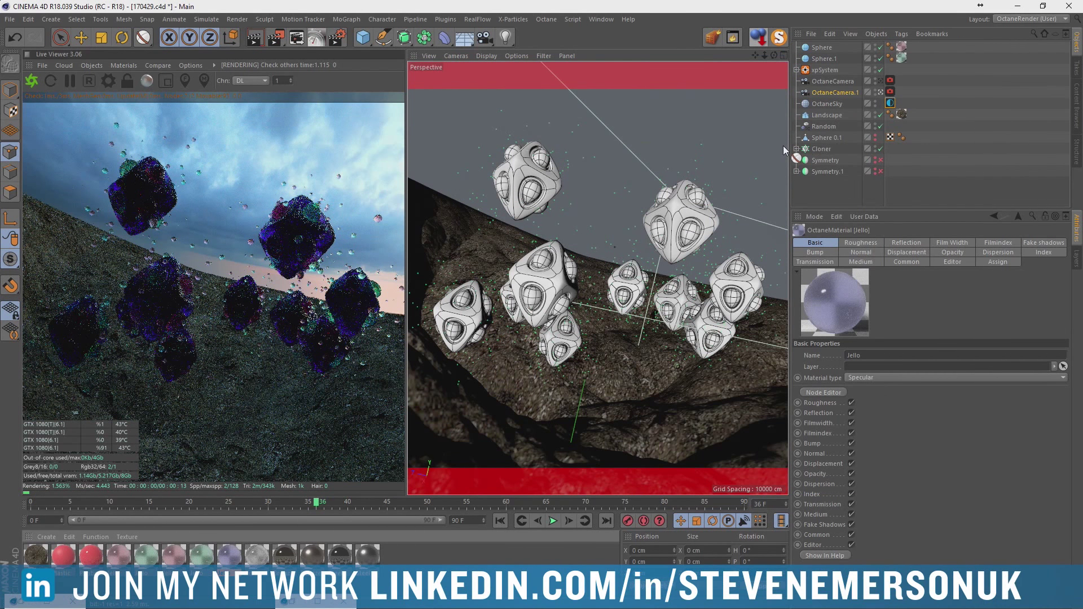
# Increase the Random effector's uniform scale variation, then expand the Cloner hierarchy
pyautogui.click(828, 139)
pyautogui.click(823, 127)
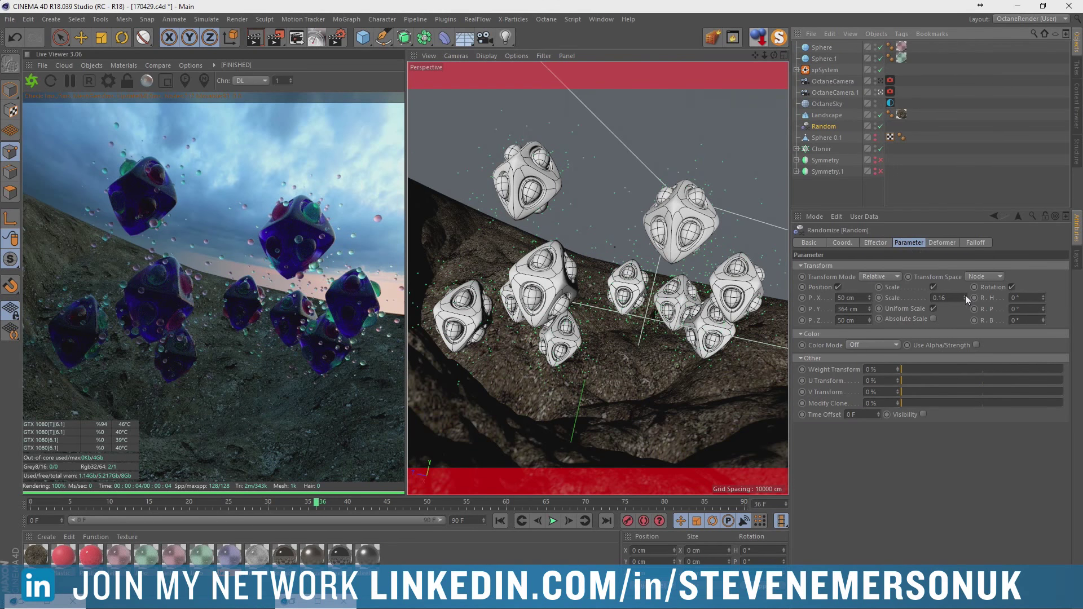
pyautogui.moveTo(966, 295)
pyautogui.mouseDown()
pyautogui.moveTo(966, 279)
pyautogui.moveTo(966, 316)
pyautogui.mouseUp()
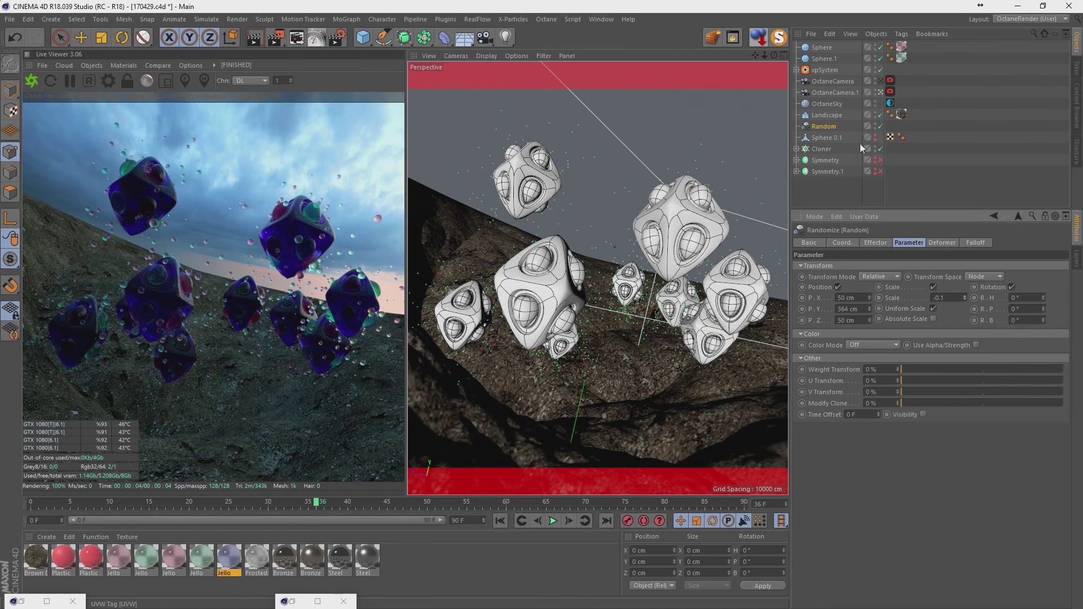
pyautogui.click(797, 149)
pyautogui.scroll(-3, 964, 167)
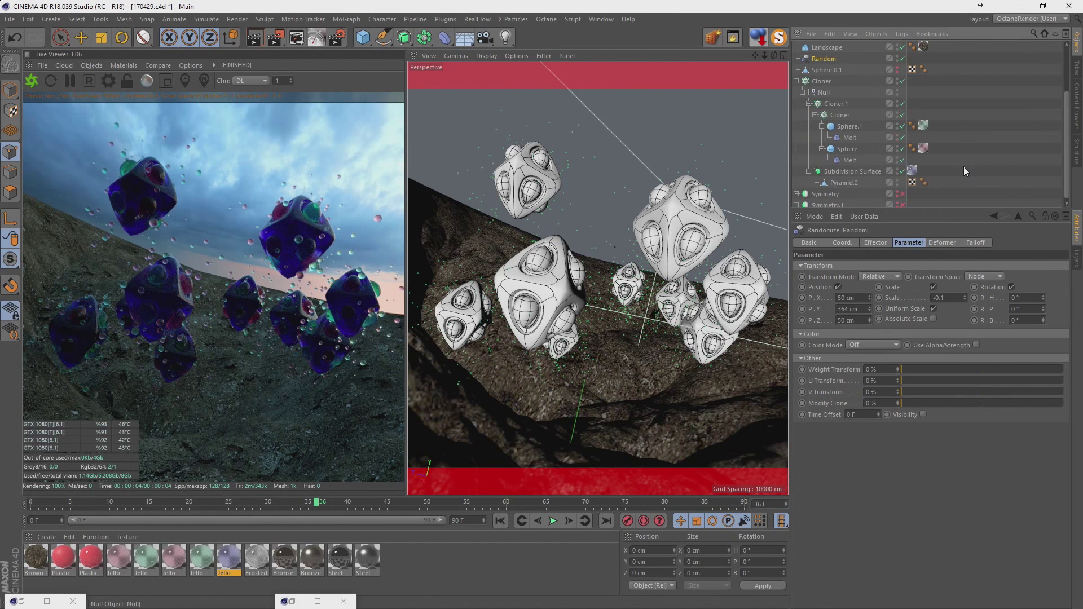
# Set the green Jello material's absorption medium density to 10
pyautogui.click(924, 126)
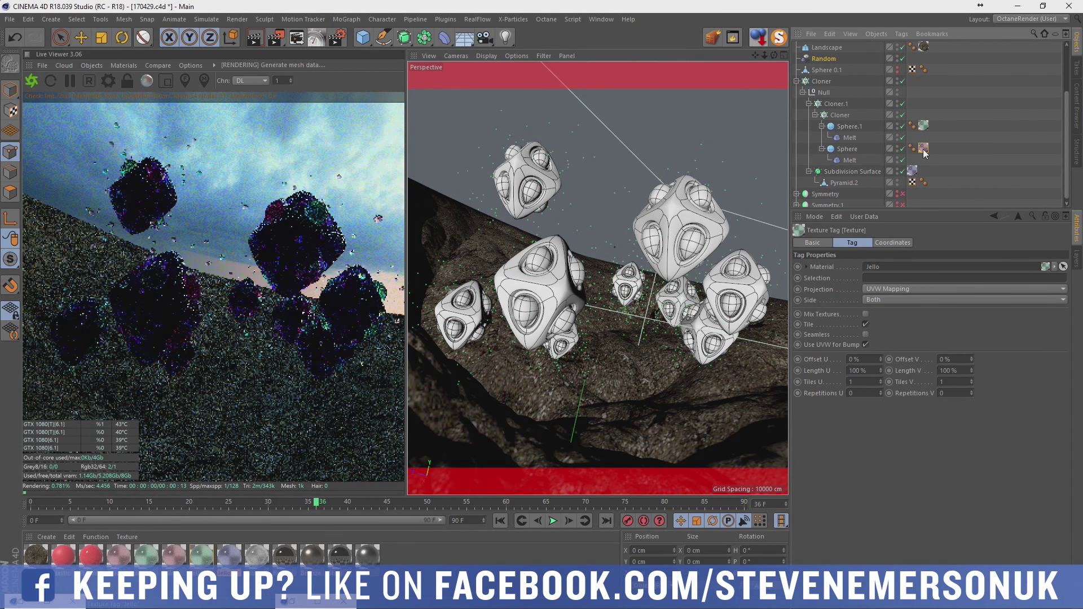
pyautogui.click(206, 558)
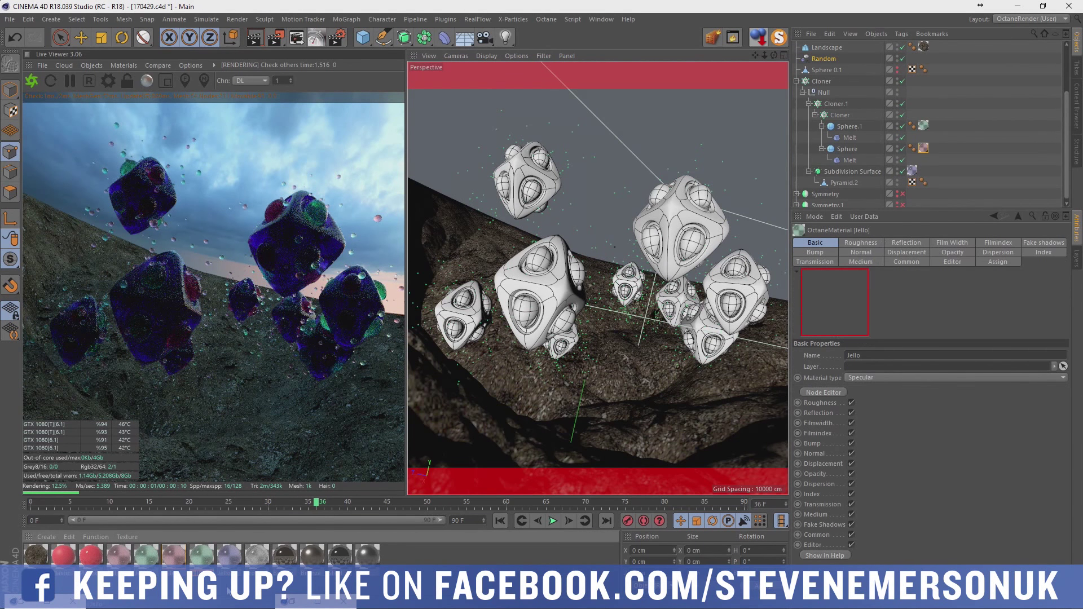
pyautogui.doubleClick(201, 556)
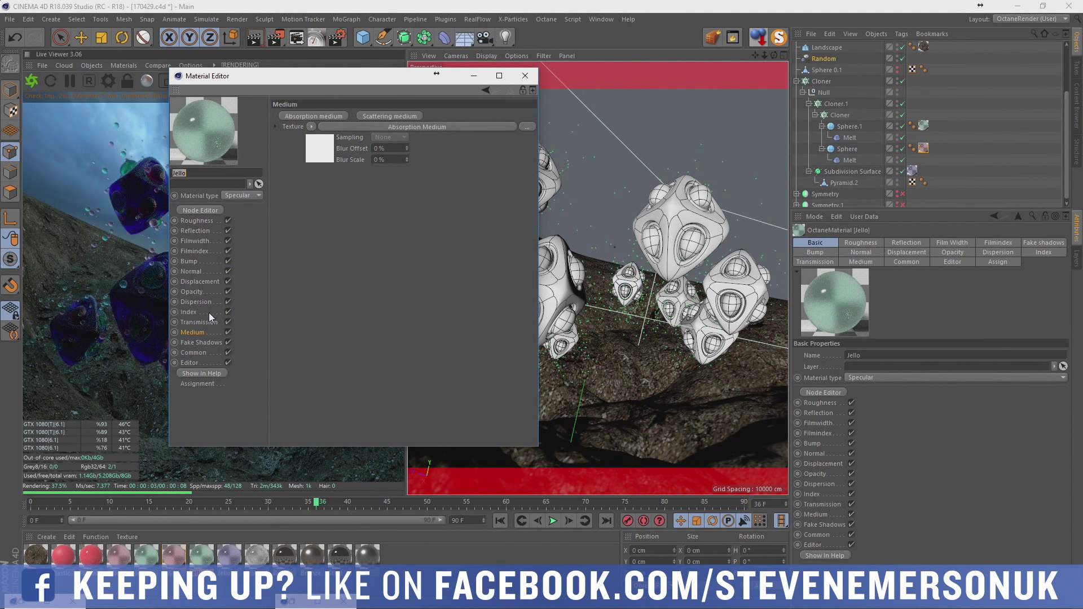
pyautogui.click(319, 140)
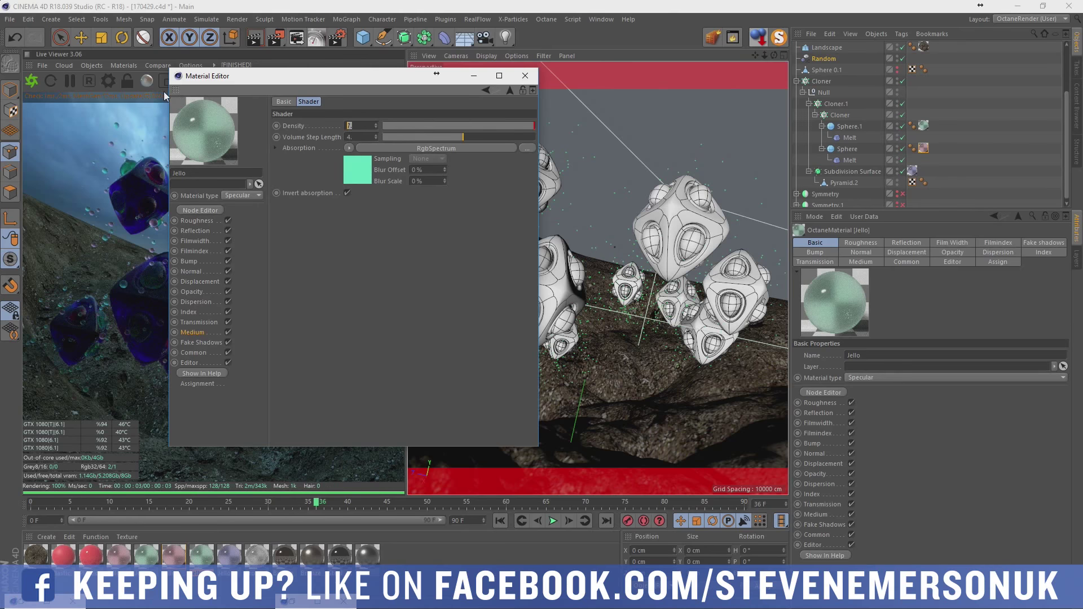
pyautogui.write('10')
pyautogui.press('Return')
pyautogui.moveTo(230, 79); pyautogui.dragTo(473, 114)
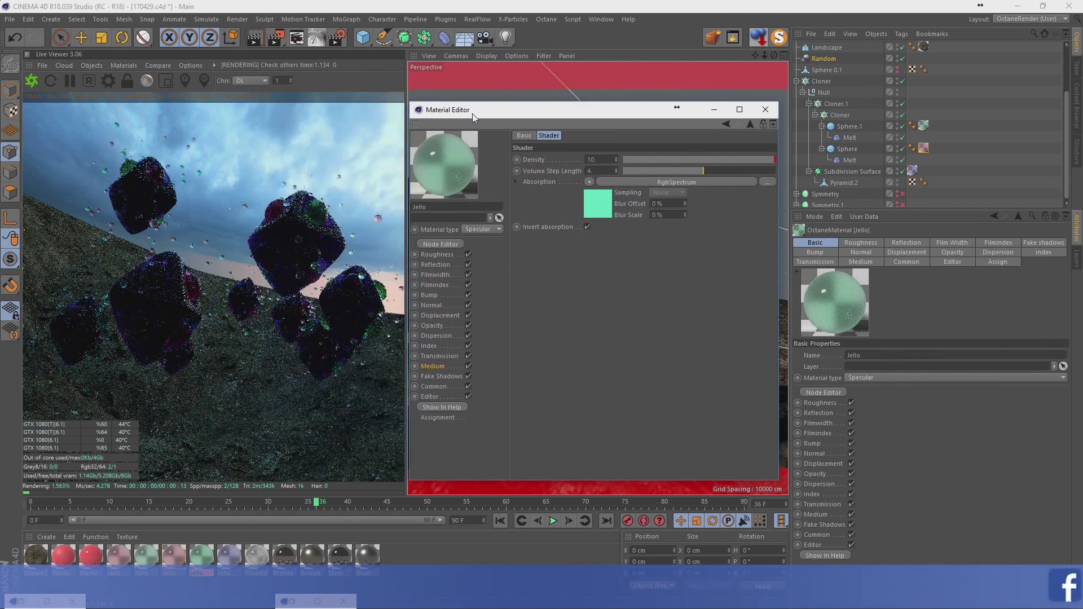
# Set the pink Jello material's medium density to 10, then raise it to 15
pyautogui.click(173, 558)
pyautogui.click(564, 181)
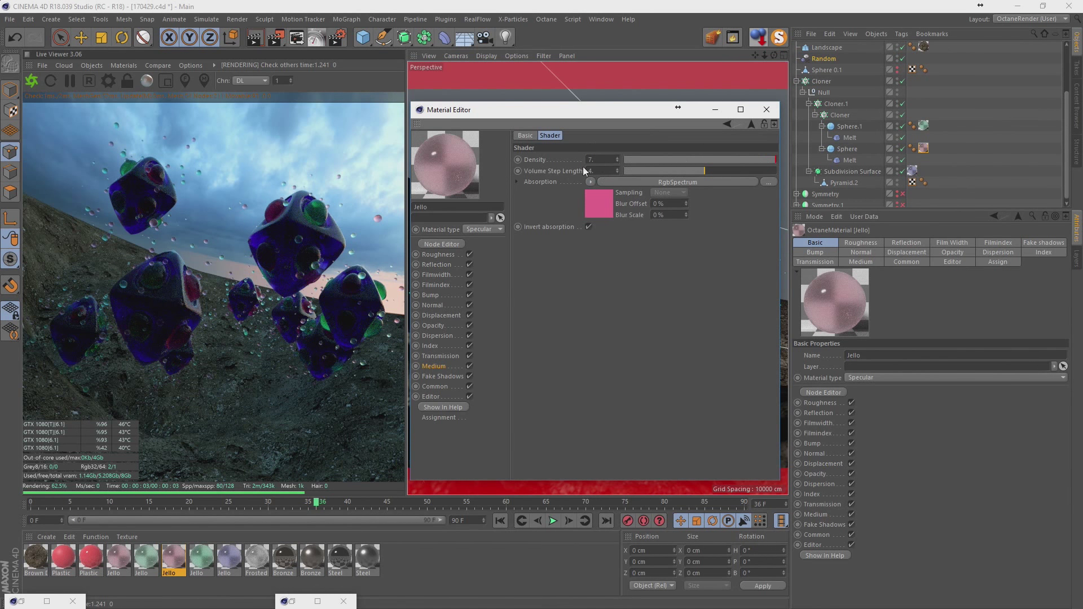
pyautogui.write('10')
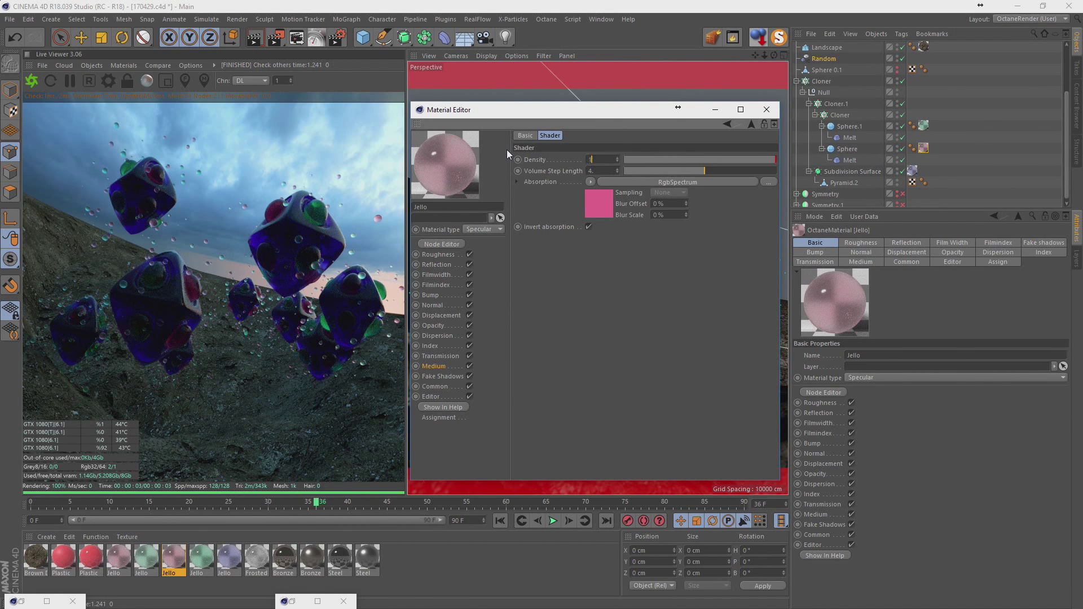
pyautogui.press('Return')
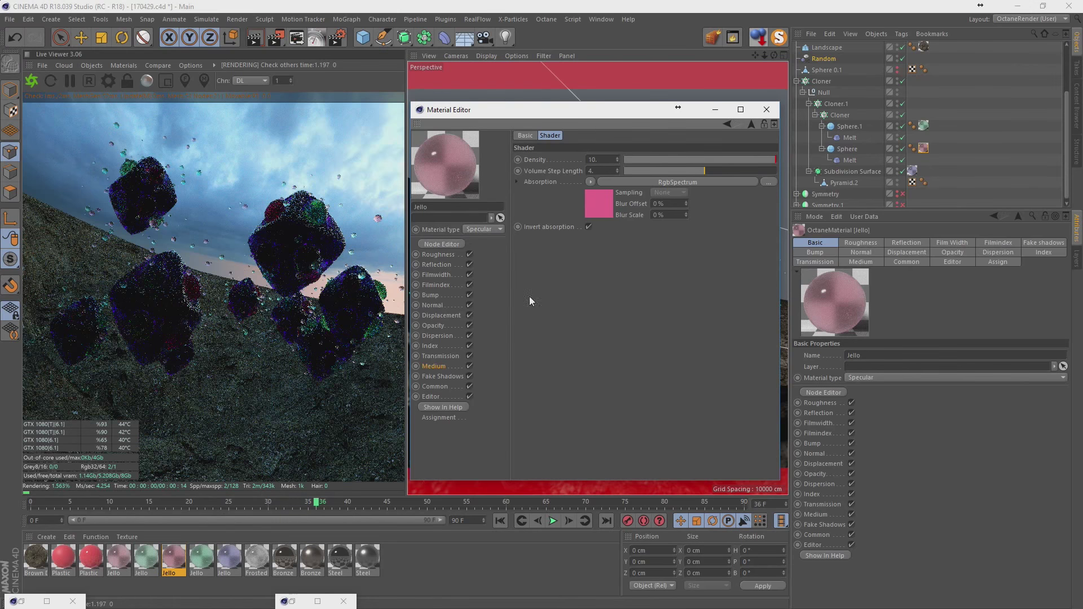
pyautogui.doubleClick(607, 160)
pyautogui.write('15')
pyautogui.press('Return')
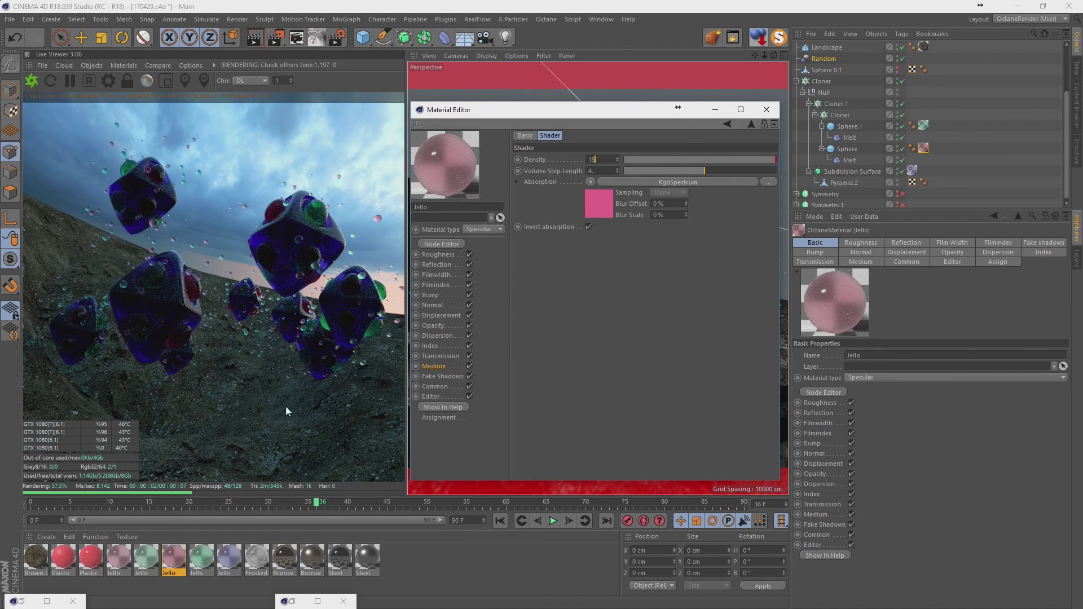
# Recheck the green Jello's medium settings, close the editor and open the purple Jello material
pyautogui.click(198, 571)
pyautogui.click(562, 184)
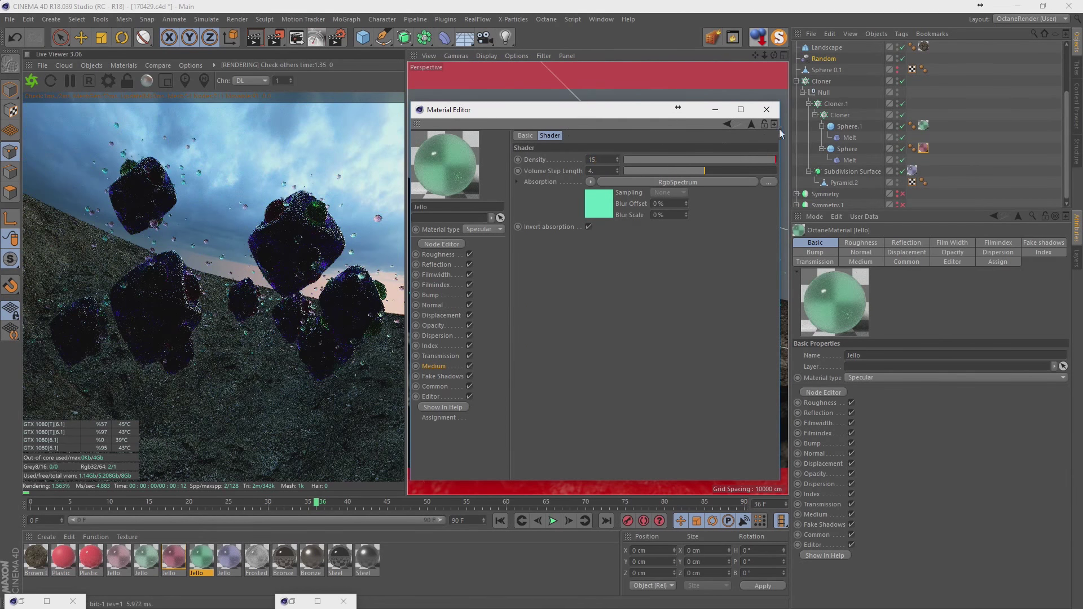
pyautogui.click(767, 108)
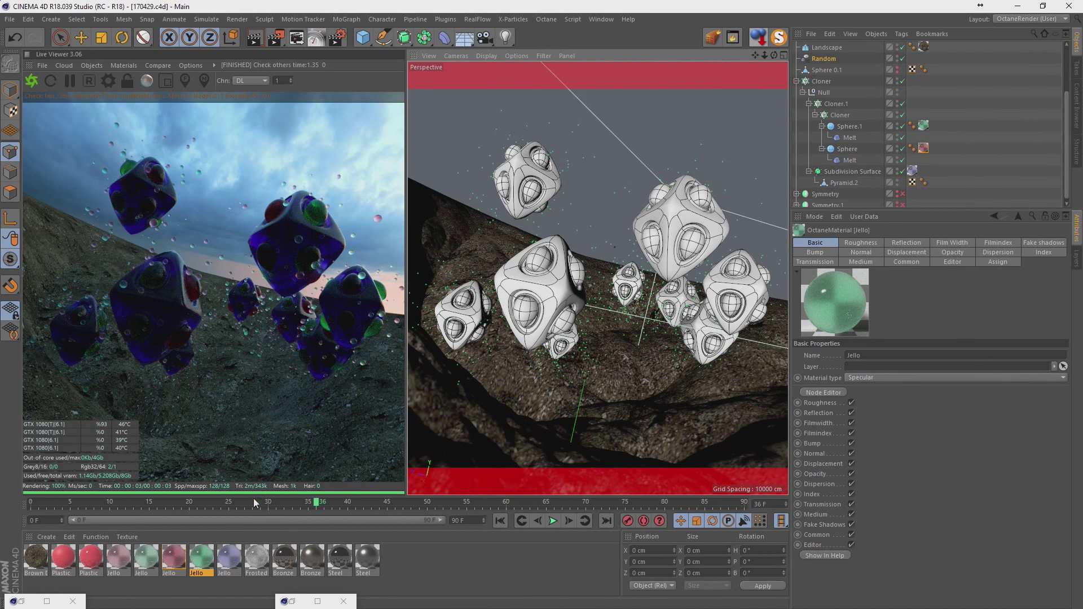
pyautogui.doubleClick(230, 556)
# Try green and yellow hues for the purple Jello's absorption colour
pyautogui.moveTo(314, 77); pyautogui.dragTo(584, 98)
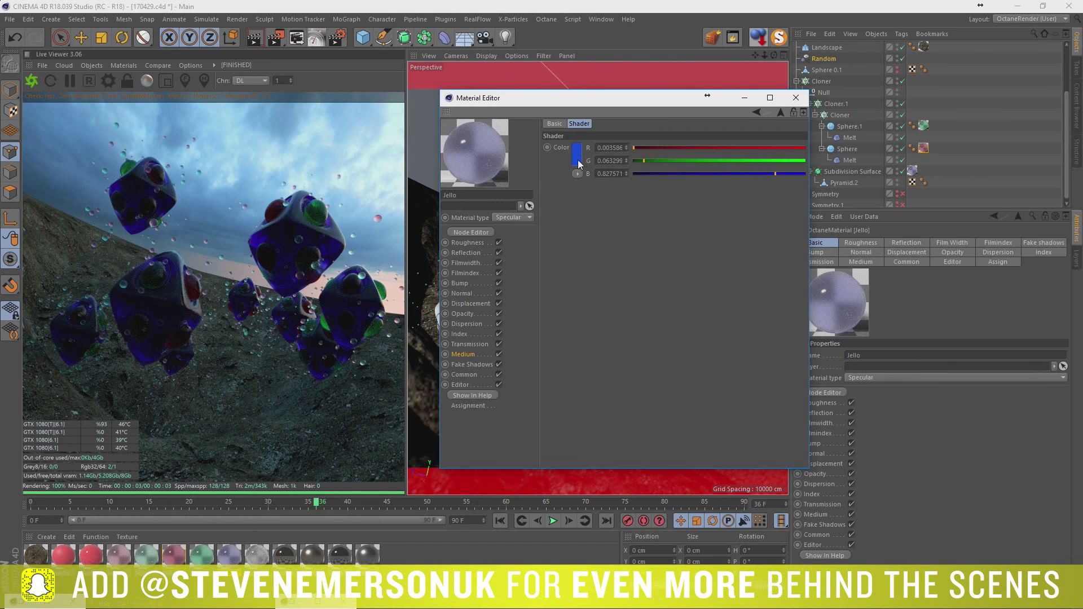
pyautogui.click(577, 160)
pyautogui.click(583, 160)
pyautogui.click(564, 199)
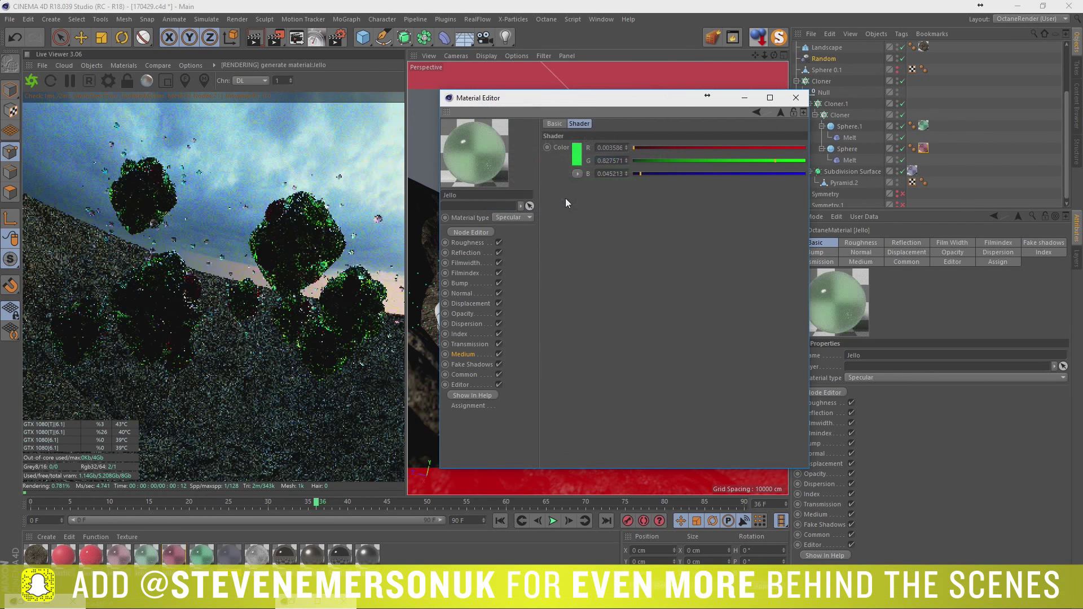
pyautogui.click(576, 154)
pyautogui.click(584, 164)
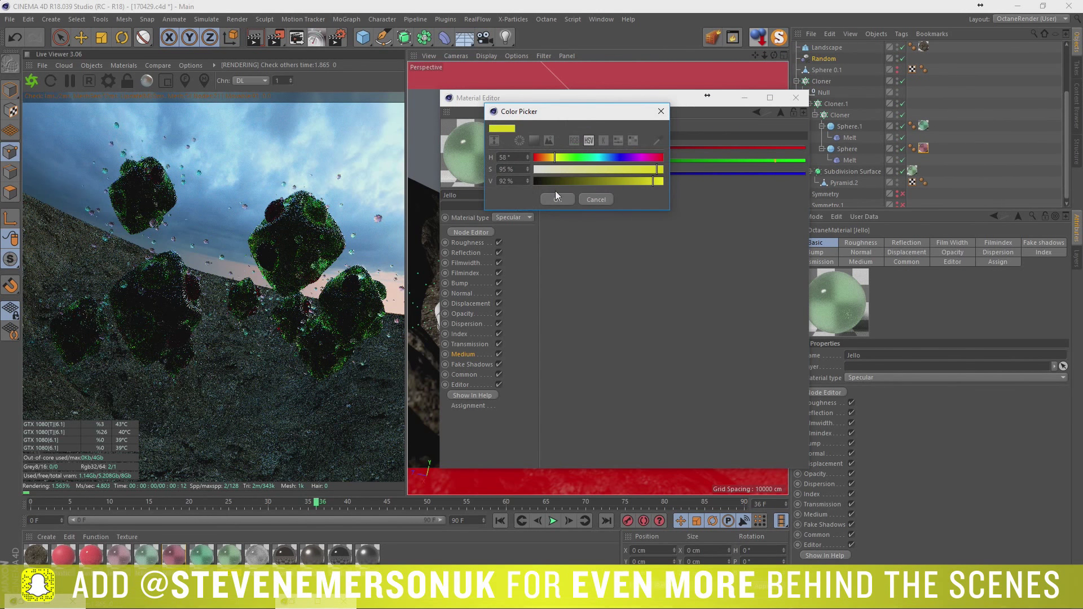
pyautogui.click(555, 192)
pyautogui.click(580, 153)
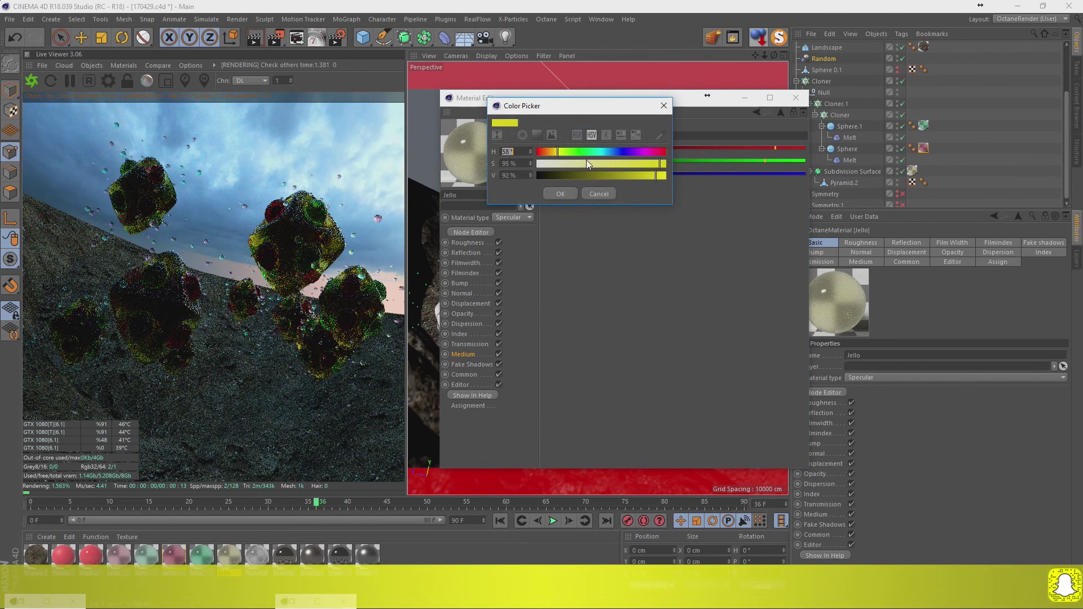
pyautogui.click(568, 192)
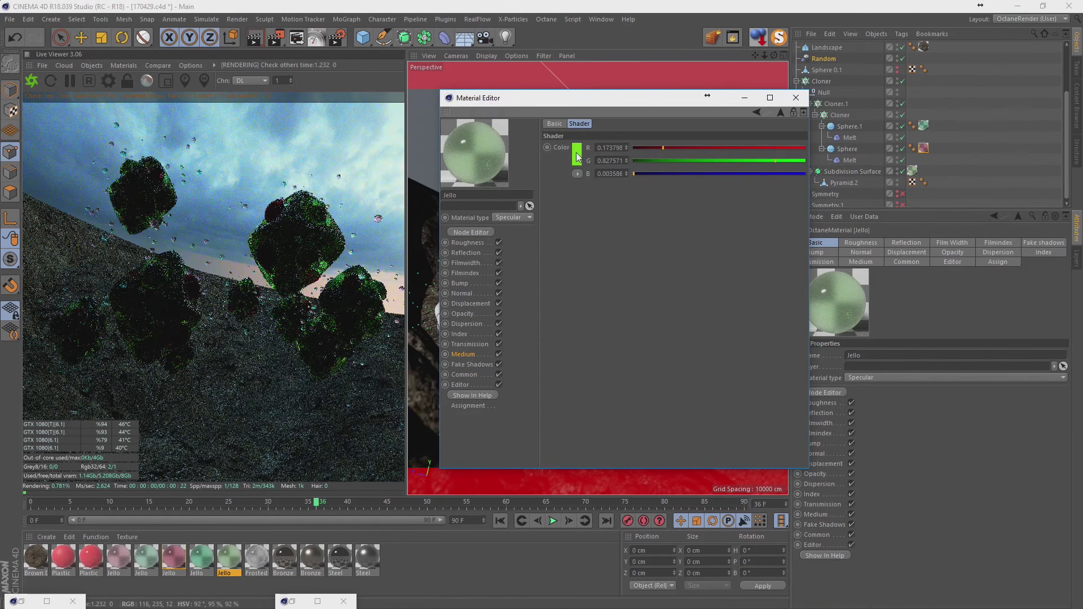
# Settle the absorption colour on teal at hue 183°, close the editor and save the scene
pyautogui.click(592, 153)
pyautogui.click(562, 191)
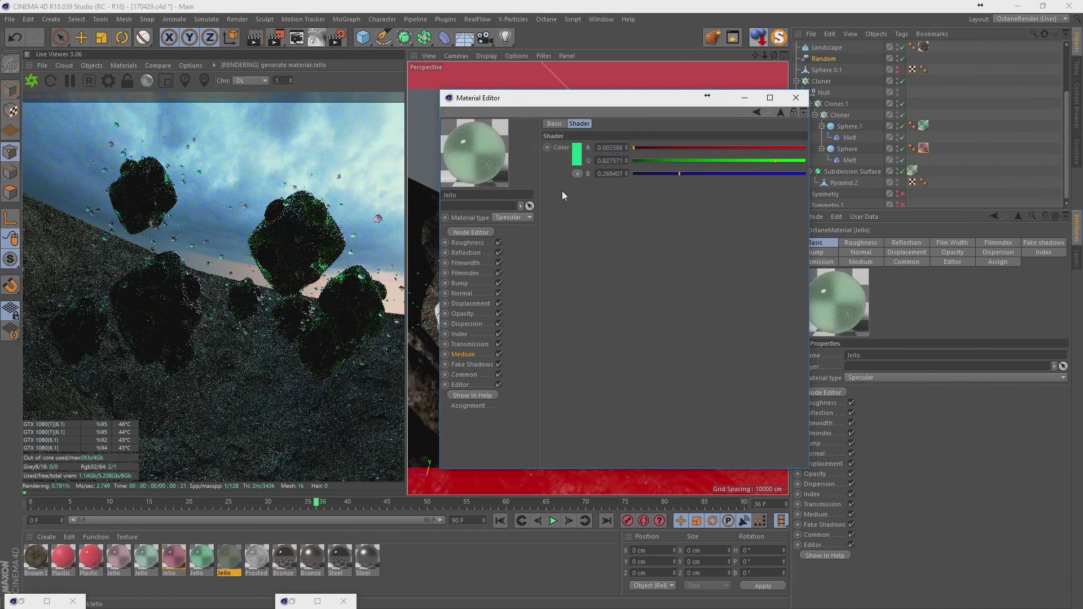
pyautogui.click(581, 162)
pyautogui.click(602, 157)
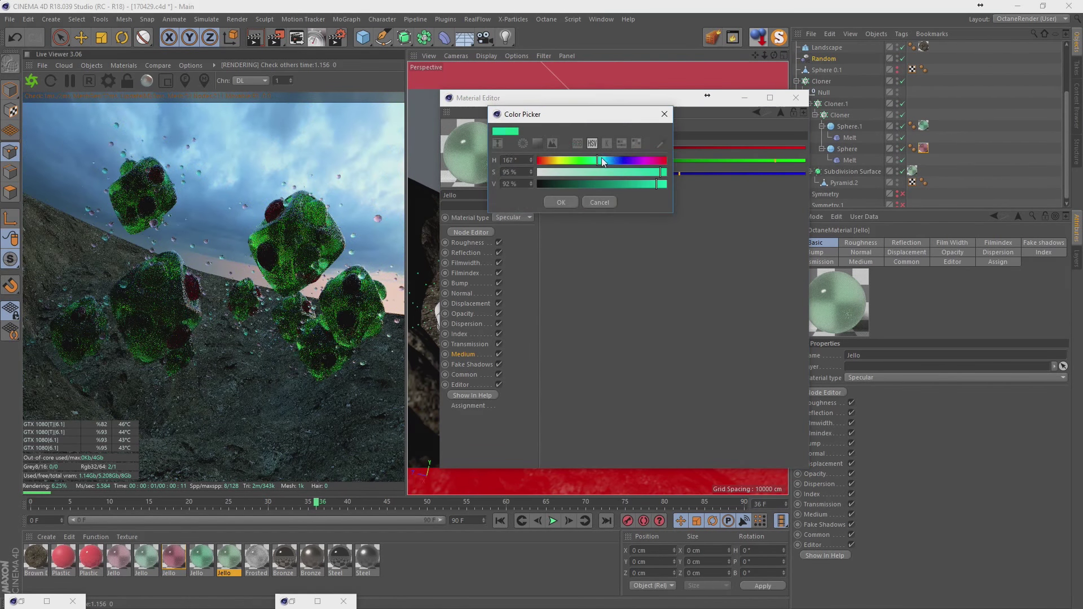
pyautogui.click(566, 191)
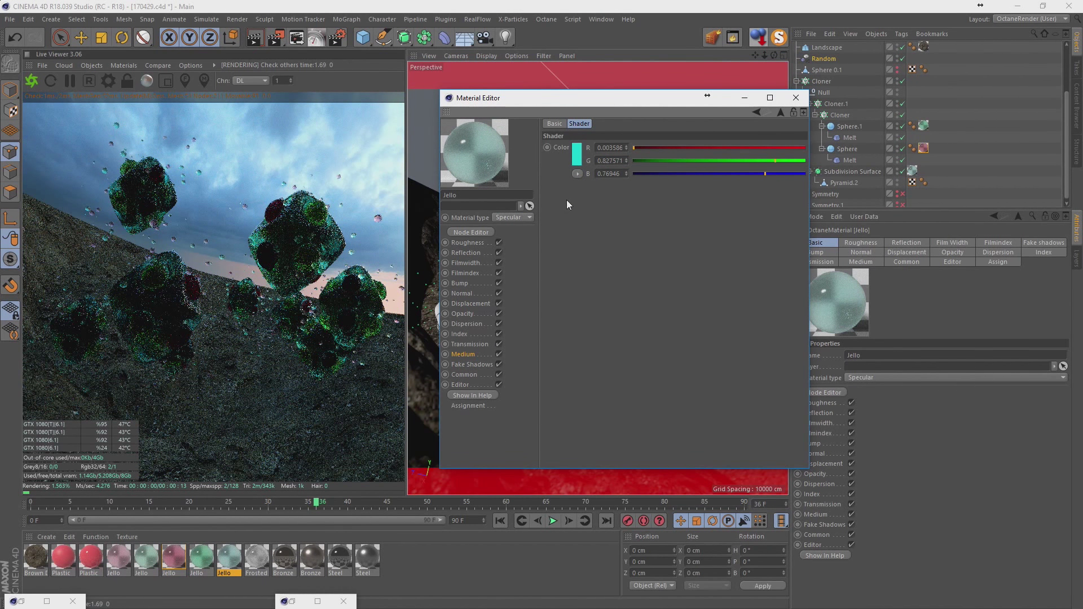
pyautogui.click(576, 156)
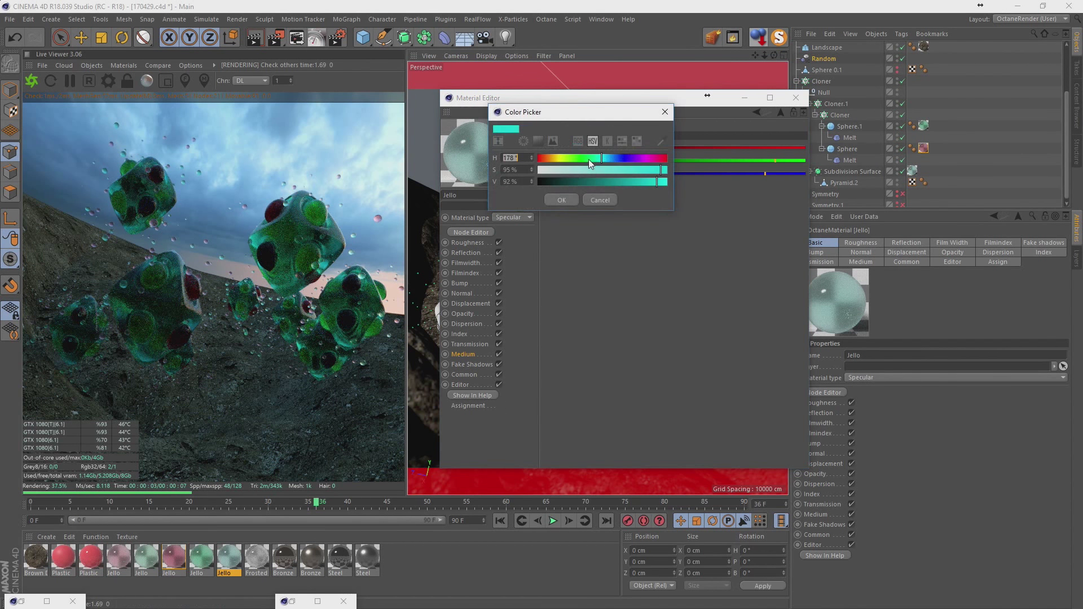
pyautogui.click(566, 200)
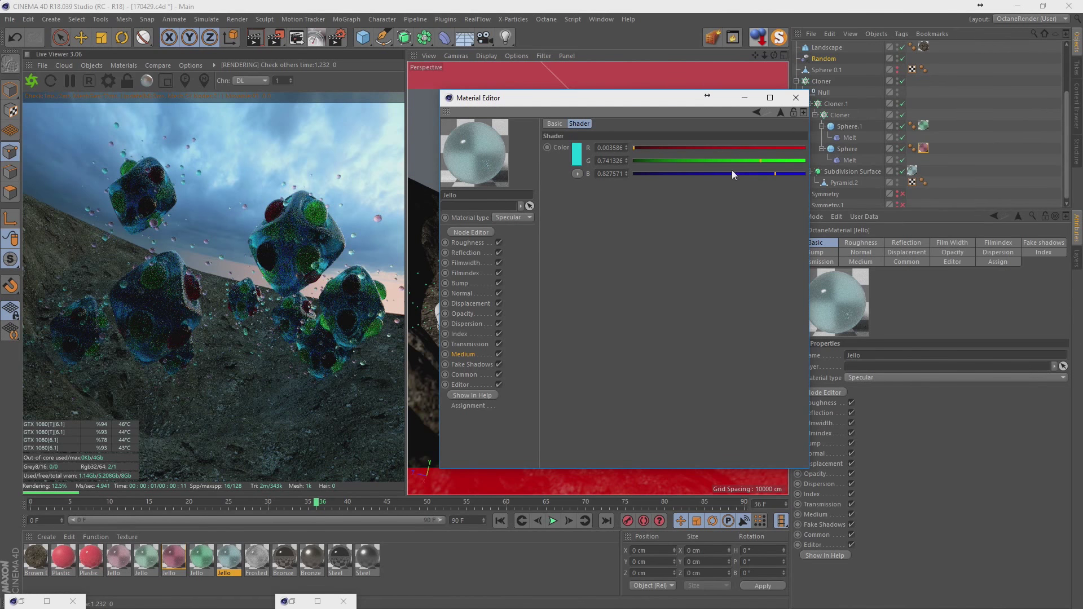
pyautogui.click(796, 97)
pyautogui.hotkey('ctrl', 's')
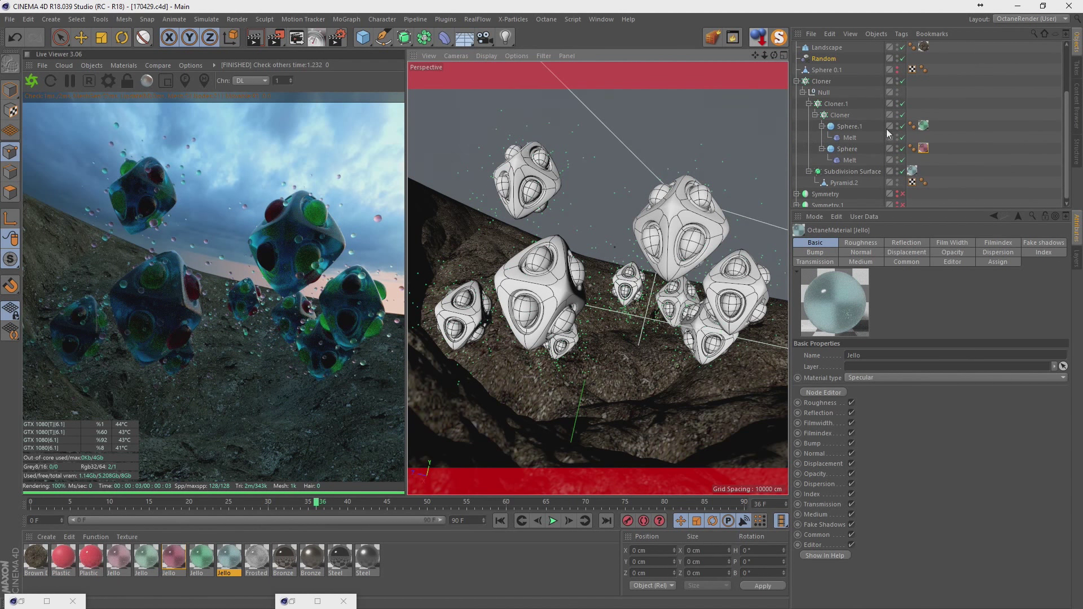
# Nudge the Landscape object's Y position to 346.284
pyautogui.click(826, 48)
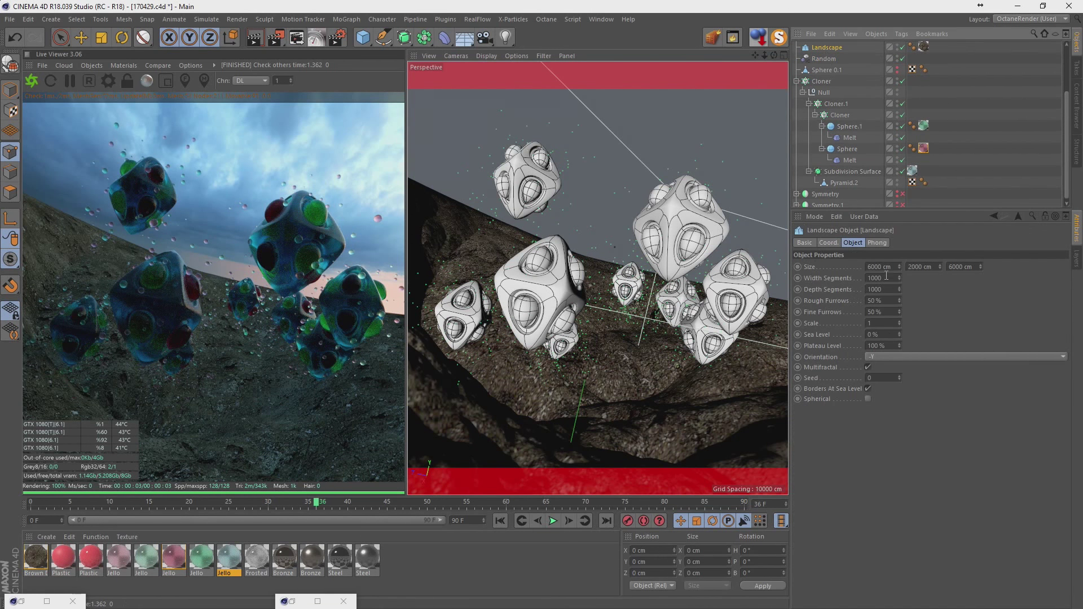
pyautogui.click(830, 242)
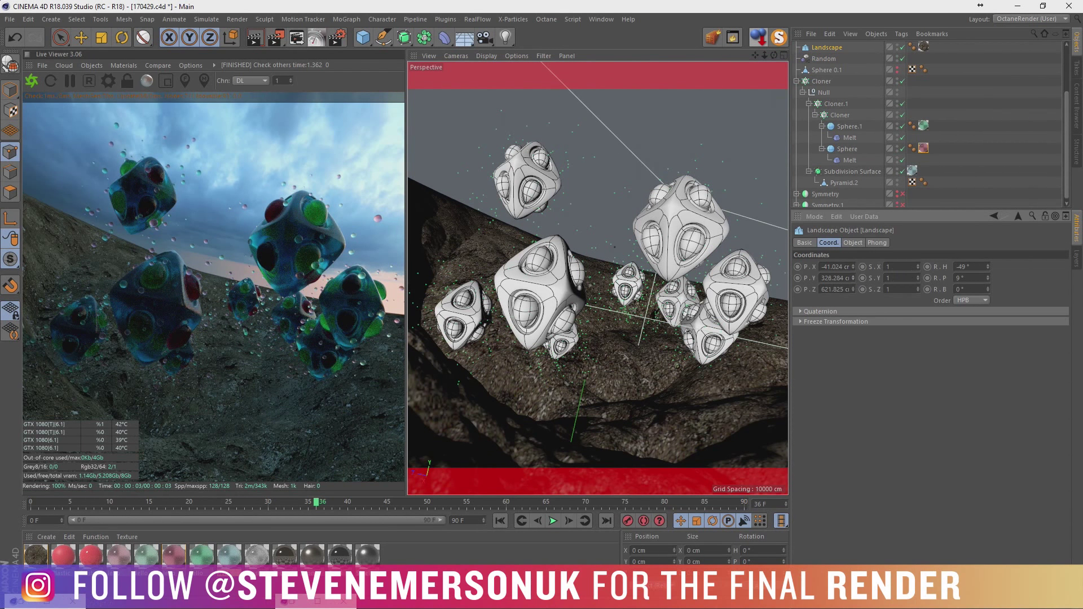
pyautogui.moveTo(853, 277); pyautogui.dragTo(852, 275)
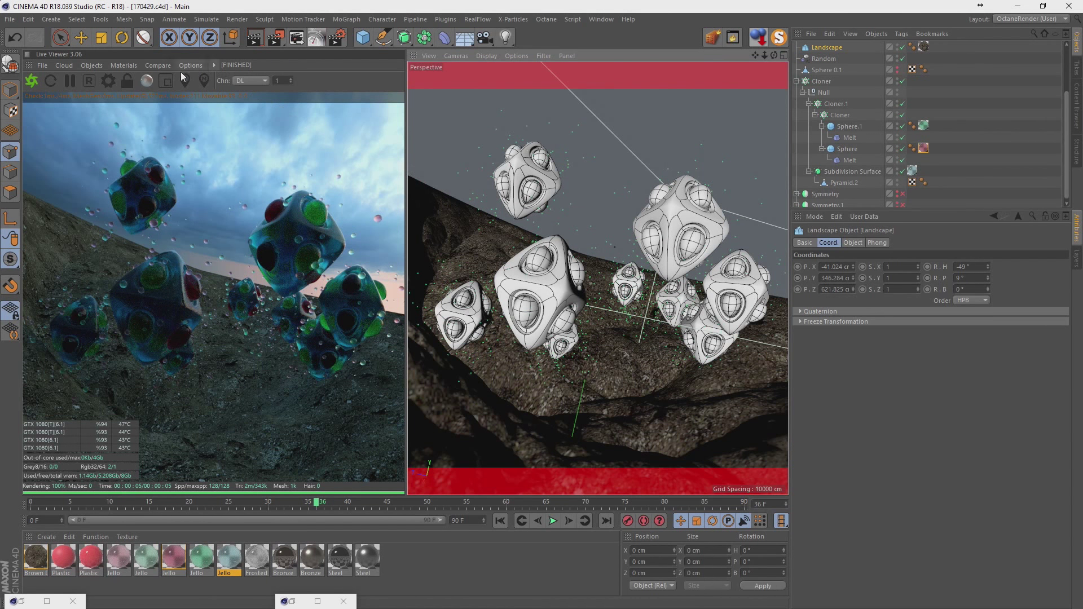
# Set Octane's max samples to 1024
pyautogui.click(109, 81)
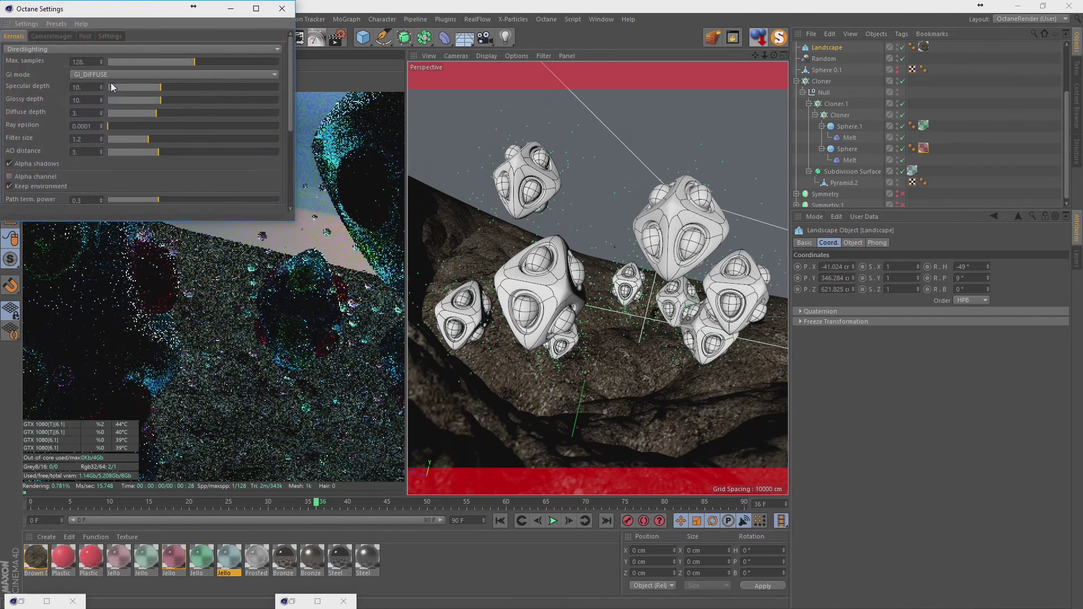
pyautogui.moveTo(106, 13); pyautogui.dragTo(542, 174)
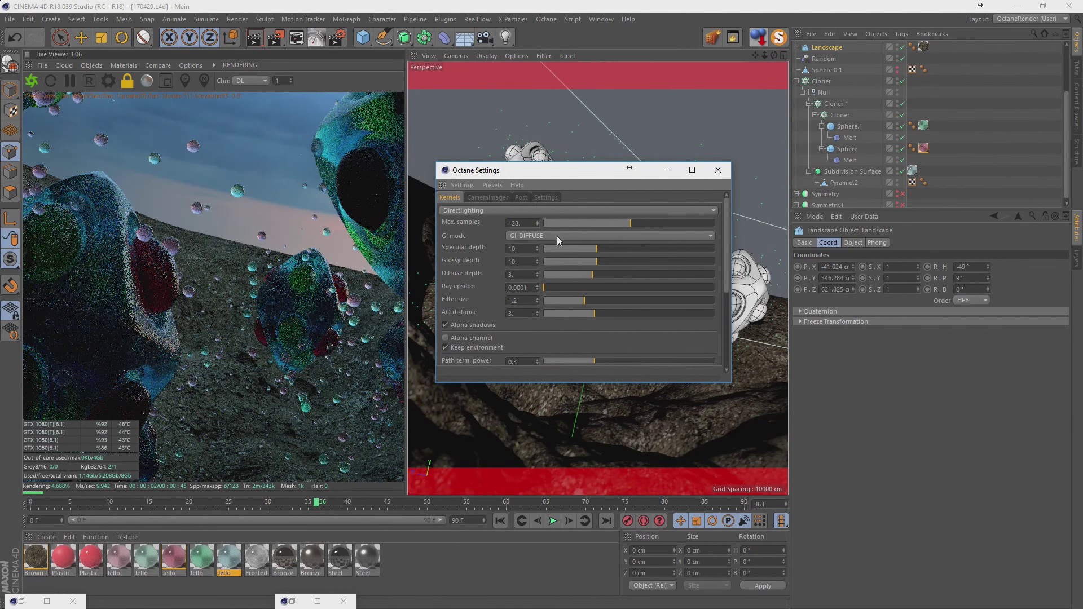
pyautogui.moveTo(517, 223); pyautogui.dragTo(412, 189)
pyautogui.write('24')
pyautogui.press('Return')
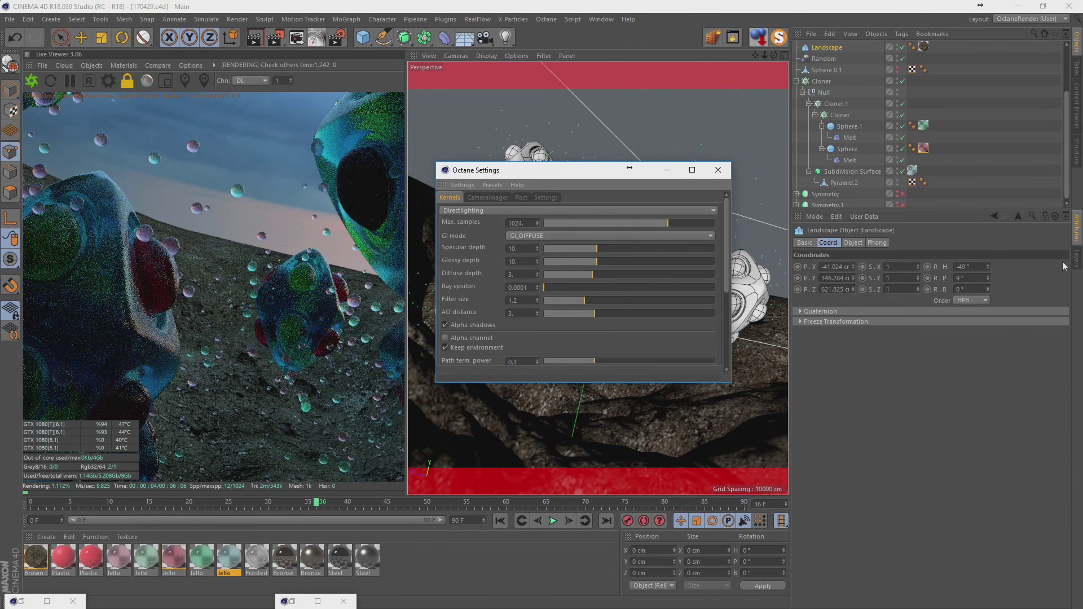
pyautogui.scroll(3, 977, 68)
pyautogui.scroll(3, 968, 144)
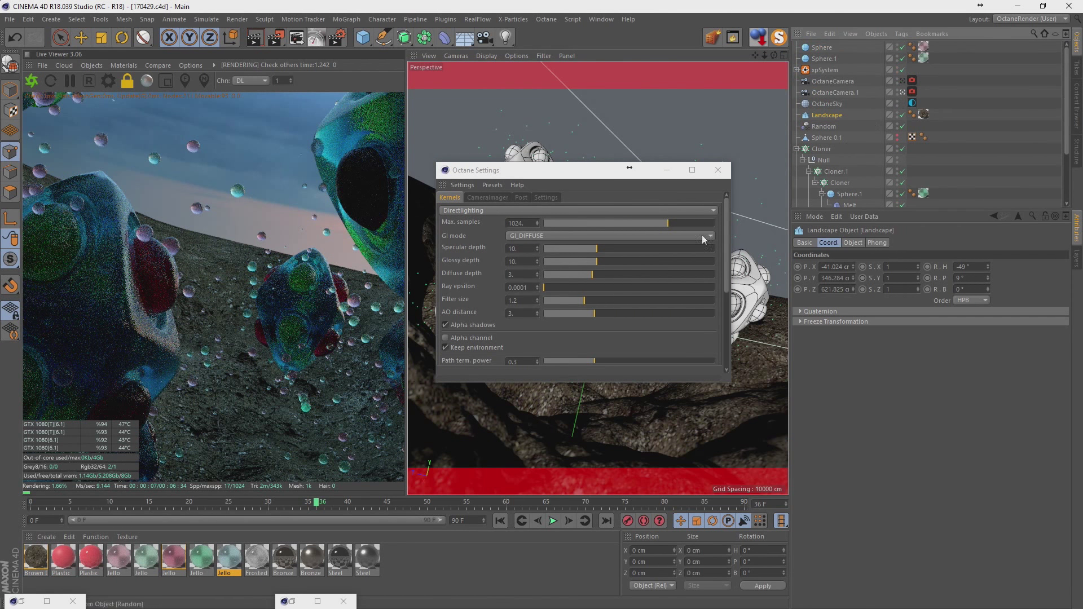
# Turn off the camera's Auto Focus and pick the focus point on a jello cube
pyautogui.click(913, 93)
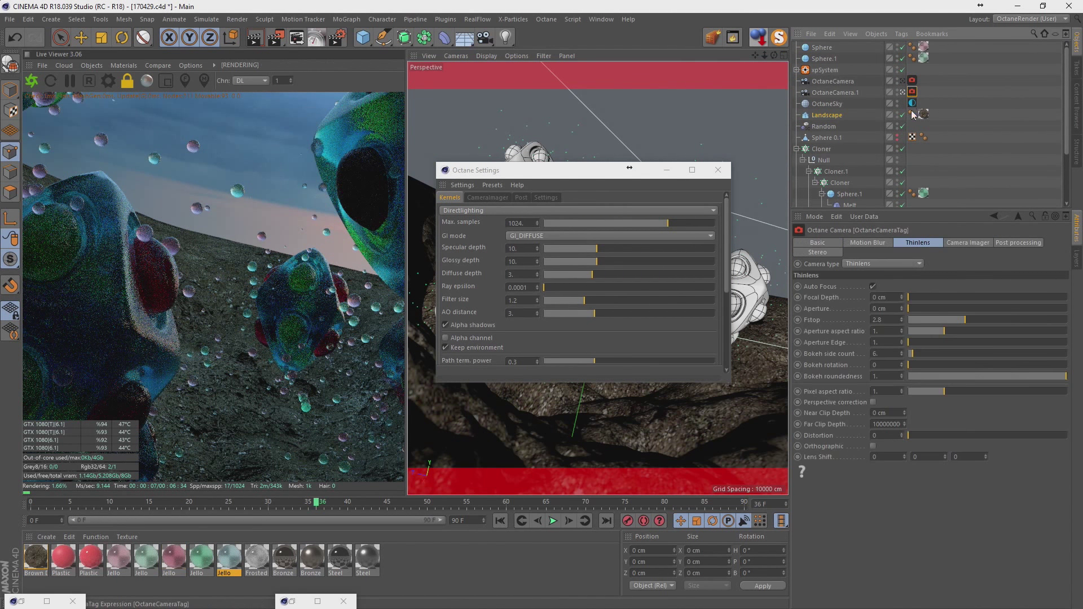
pyautogui.moveTo(933, 309); pyautogui.dragTo(1066, 308)
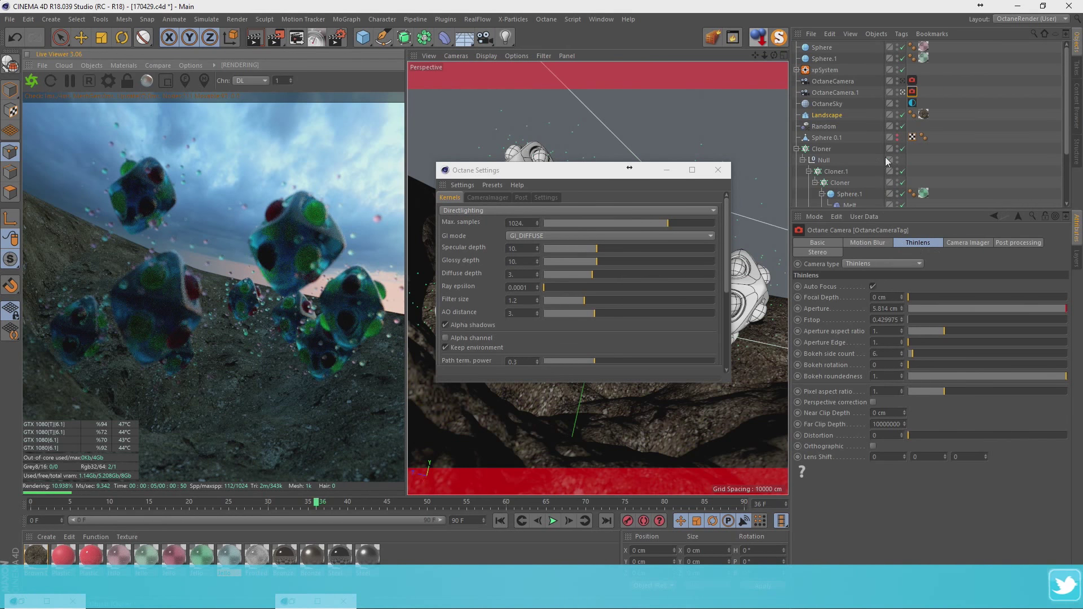
pyautogui.click(875, 286)
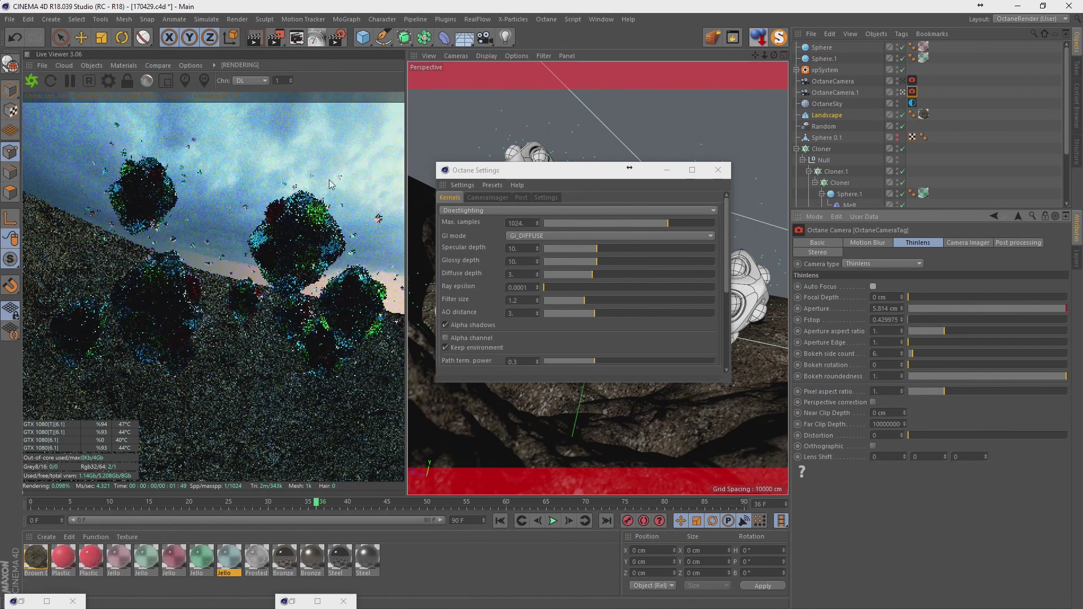
pyautogui.click(189, 81)
pyautogui.click(330, 297)
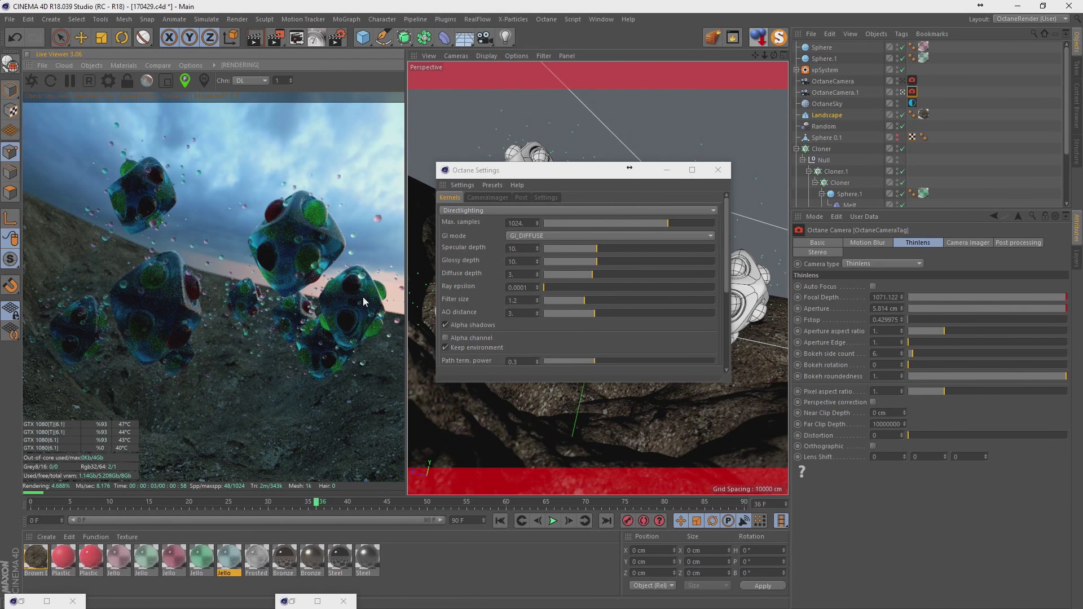
# Set the Thinlens aperture to 8 cm, refocus on the front jello cube and save
pyautogui.moveTo(363, 299)
pyautogui.mouseDown()
pyautogui.moveTo(739, 374)
pyautogui.moveTo(892, 308)
pyautogui.mouseUp()
pyautogui.write('8')
pyautogui.press('Return')
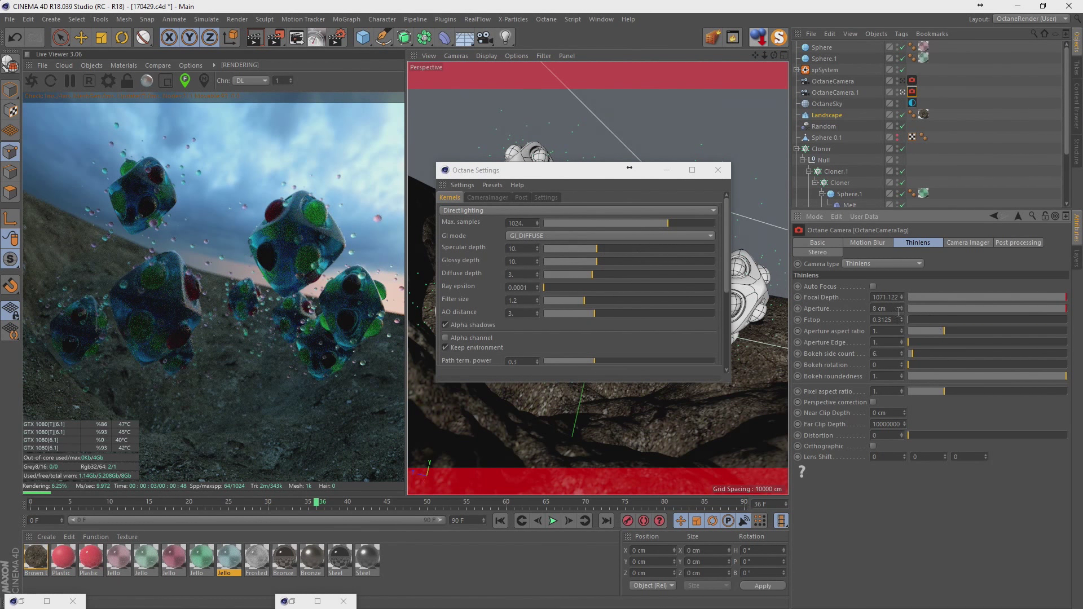
pyautogui.click(259, 249)
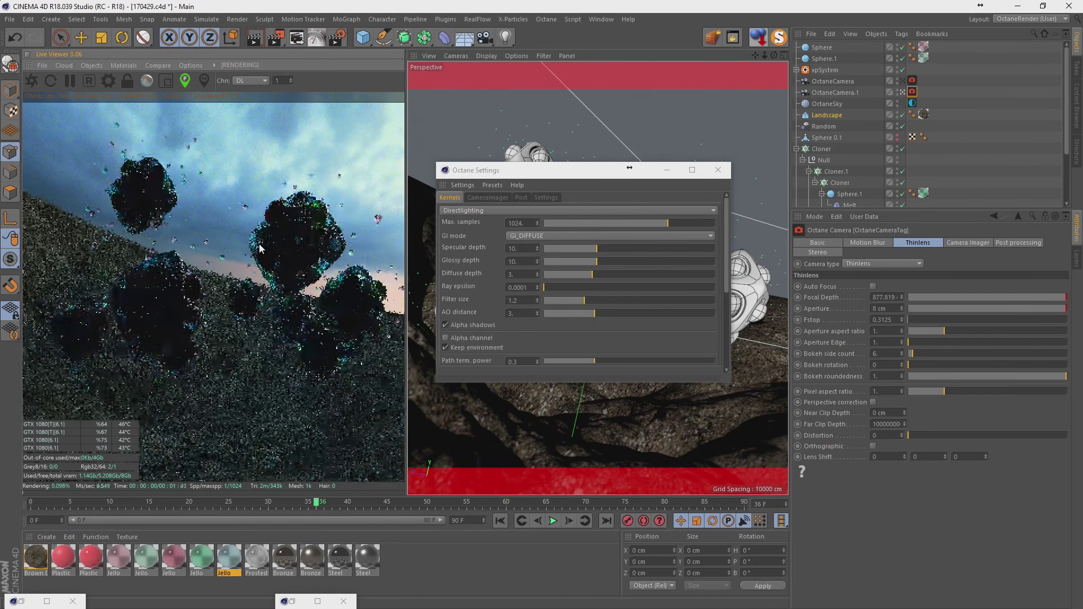
pyautogui.click(193, 286)
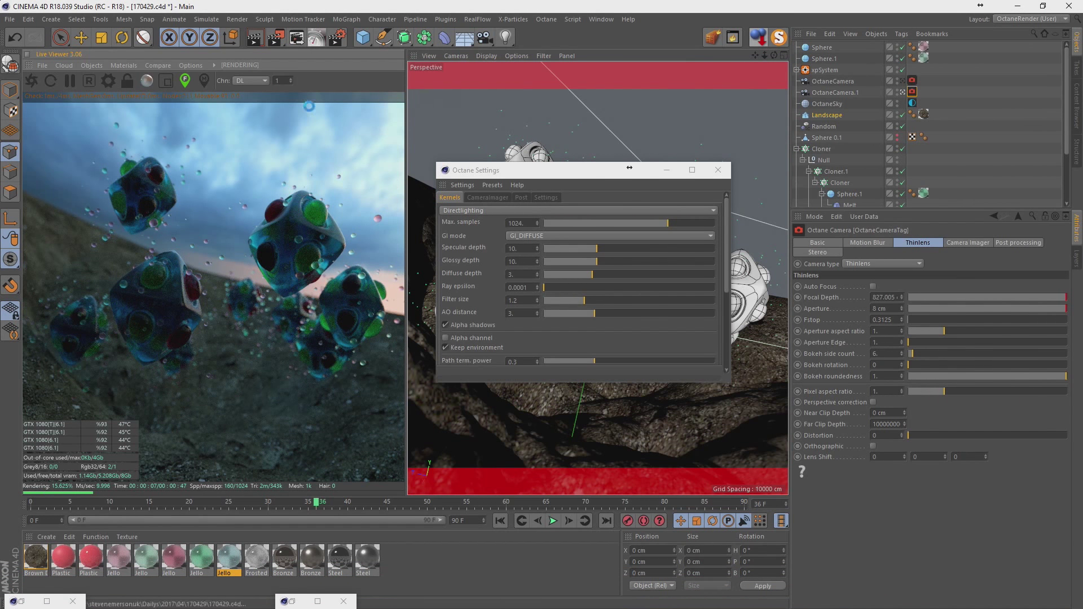
pyautogui.hotkey('ctrl', 's')
# Set the render save format to Photoshop (PSD)
pyautogui.click(320, 44)
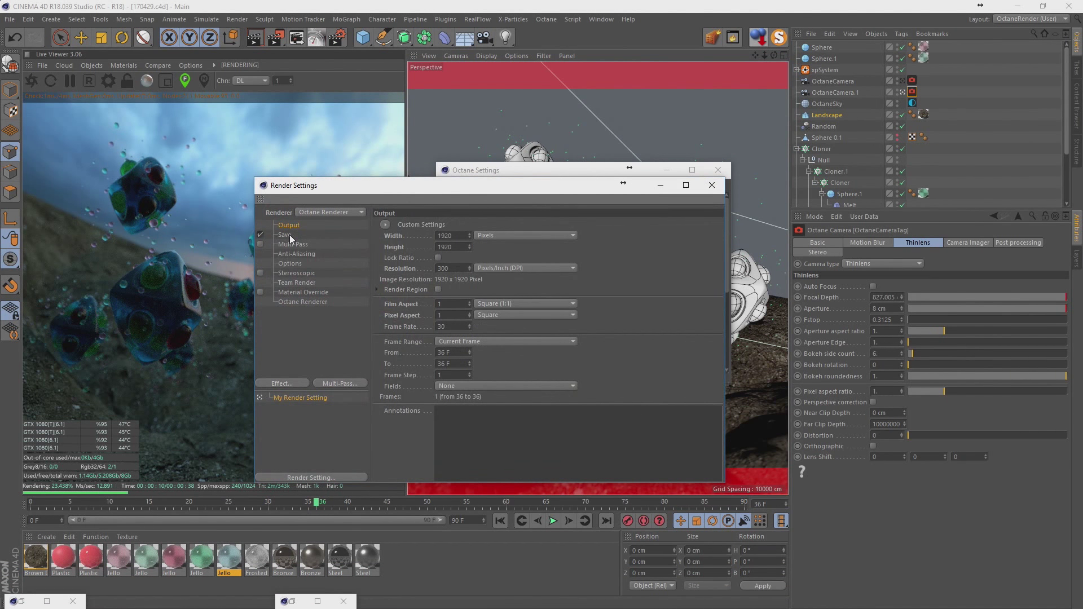
pyautogui.click(289, 235)
pyautogui.click(514, 257)
pyautogui.click(497, 337)
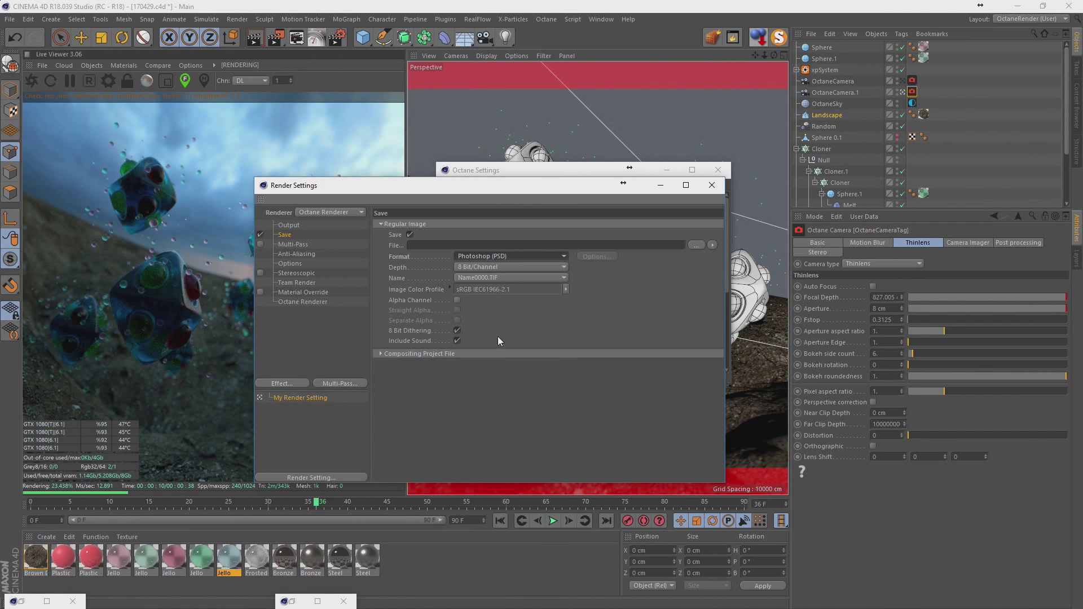
pyautogui.click(498, 267)
# Browse the save location to the Dropbox Dailys/2017/04 folder
pyautogui.click(699, 245)
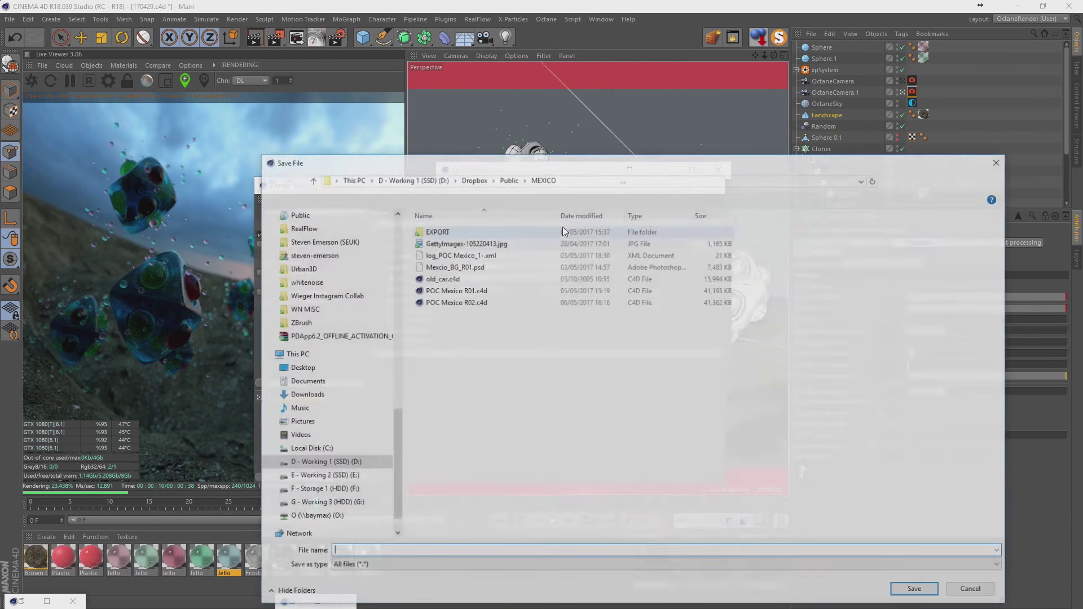
pyautogui.click(508, 177)
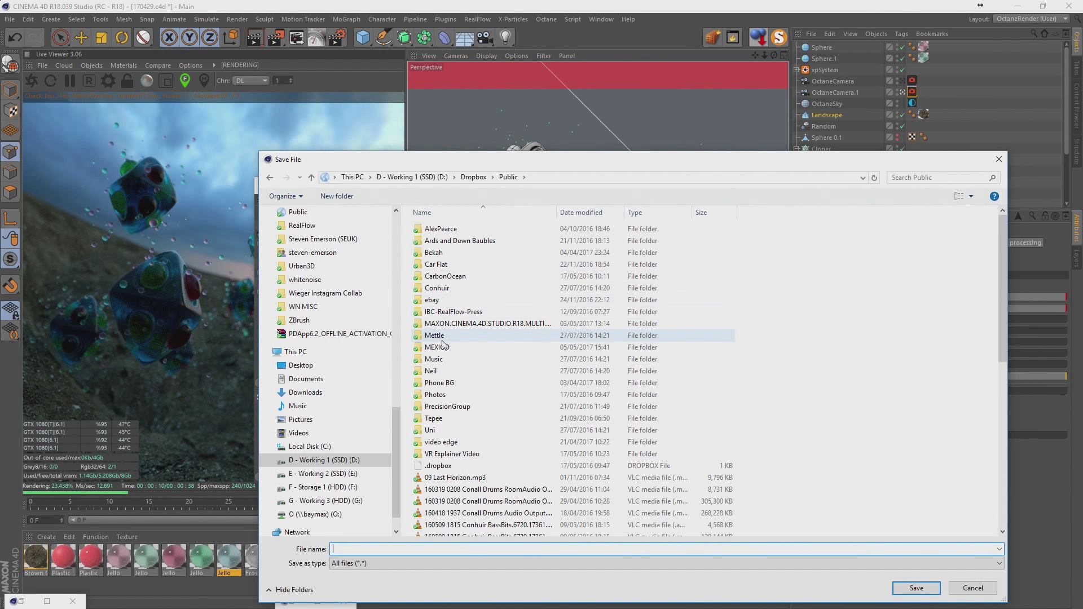
pyautogui.click(473, 177)
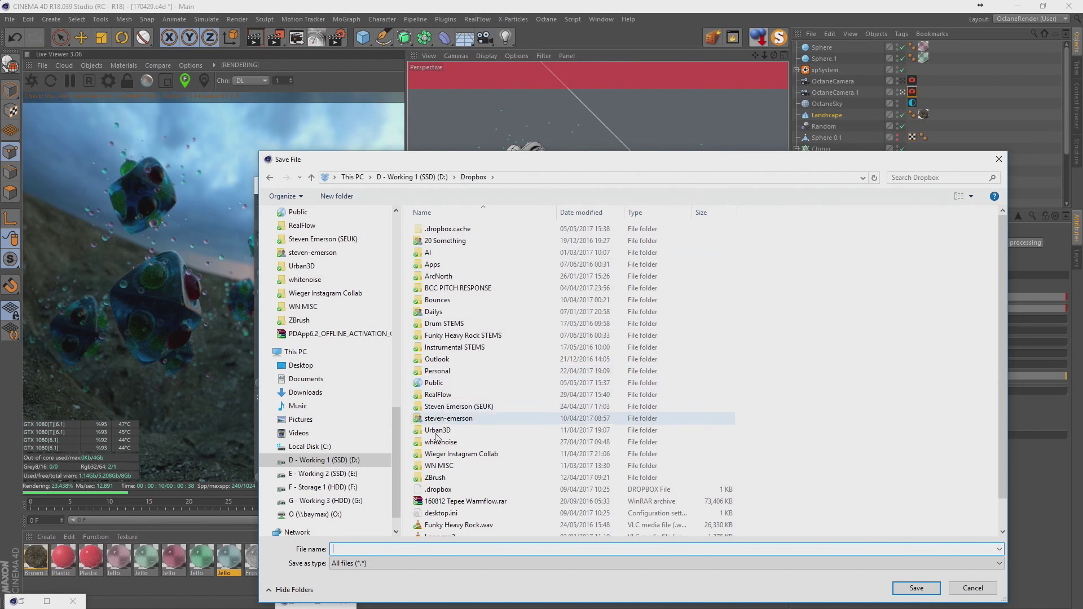
pyautogui.doubleClick(443, 419)
pyautogui.press('BackSpace')
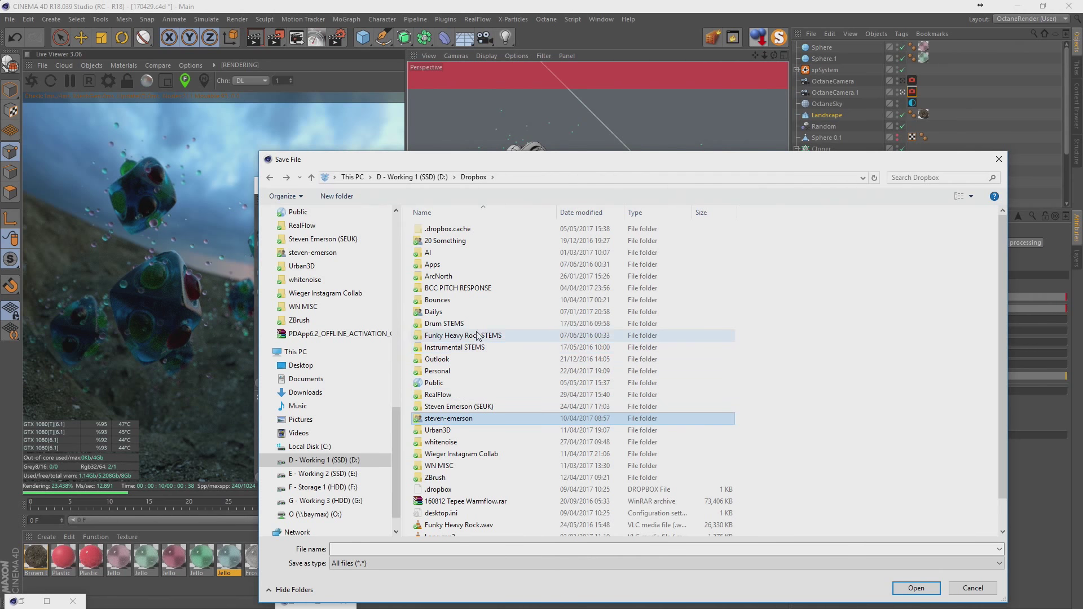
pyautogui.doubleClick(472, 312)
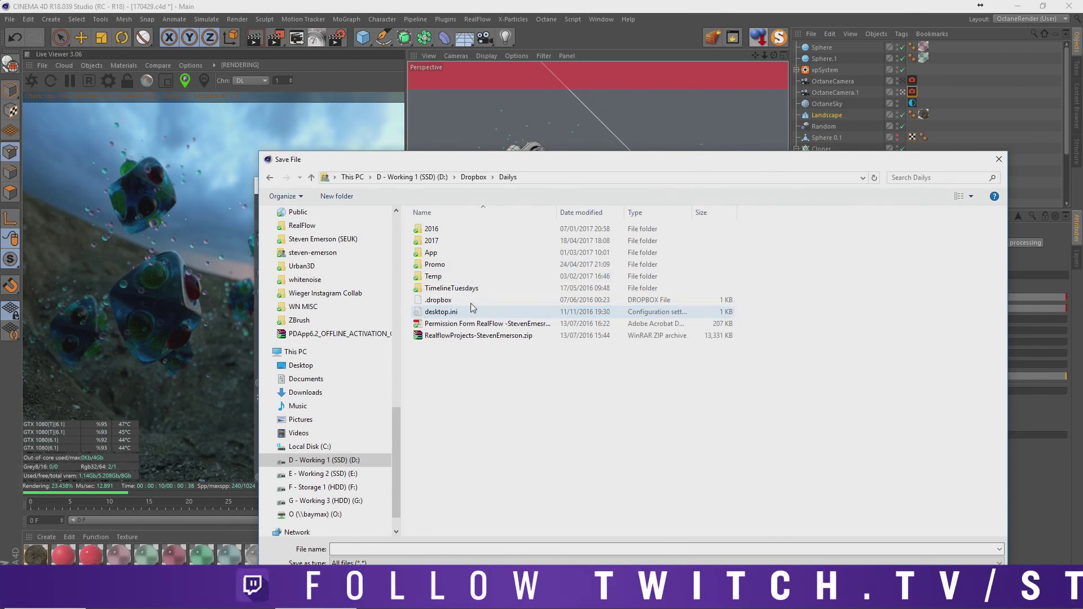
pyautogui.doubleClick(450, 241)
pyautogui.doubleClick(445, 268)
pyautogui.scroll(-1, 490, 500)
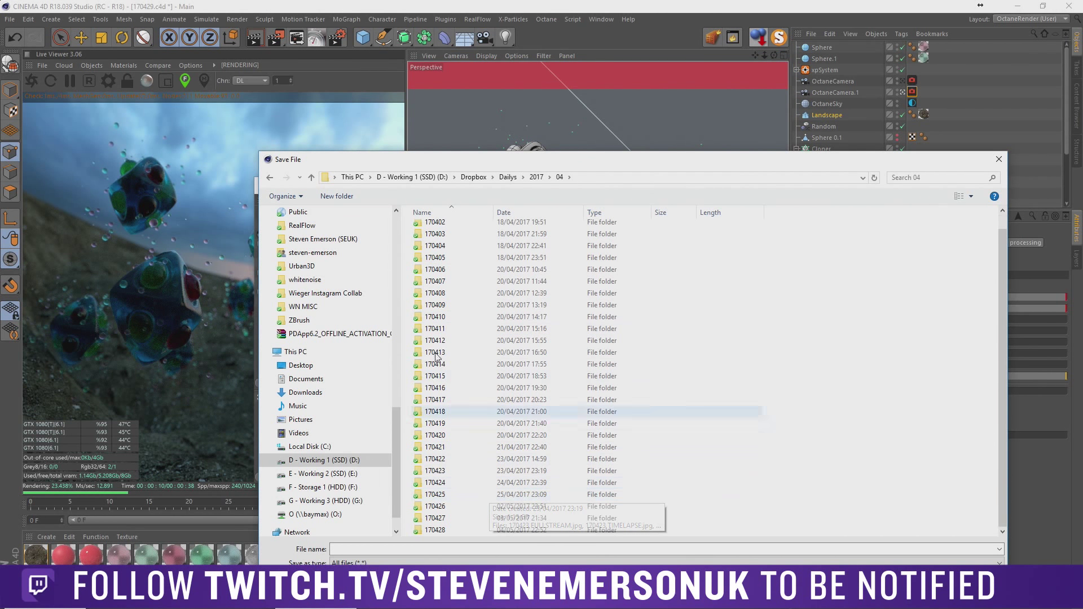
# Create a 170429 folder, name the output file 170429 and close the settings
pyautogui.click(337, 196)
pyautogui.write('704')
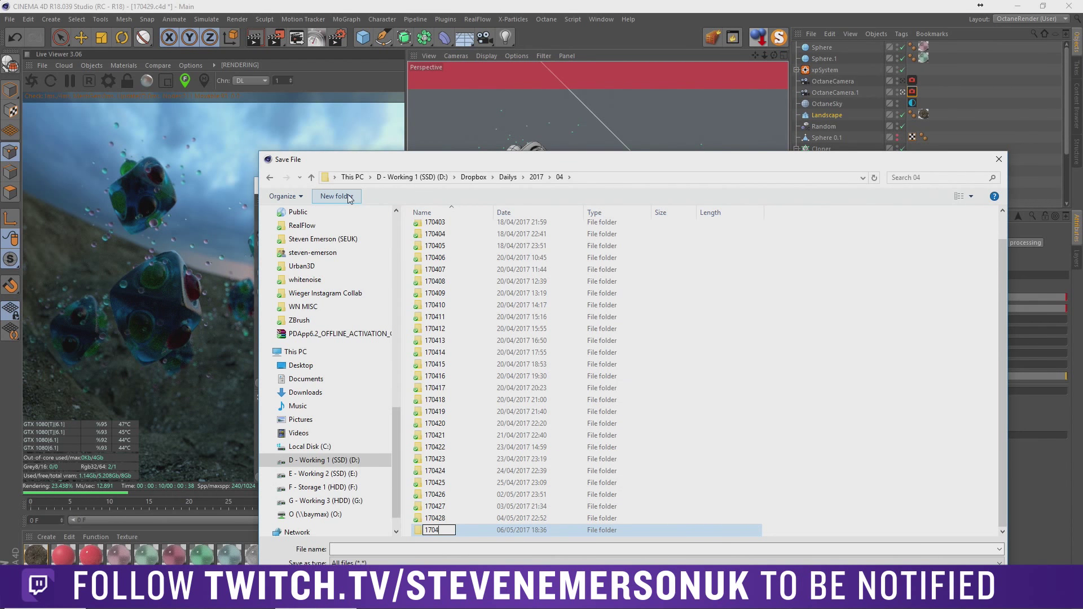
pyautogui.write('29')
pyautogui.press('Return')
pyautogui.press('Return')
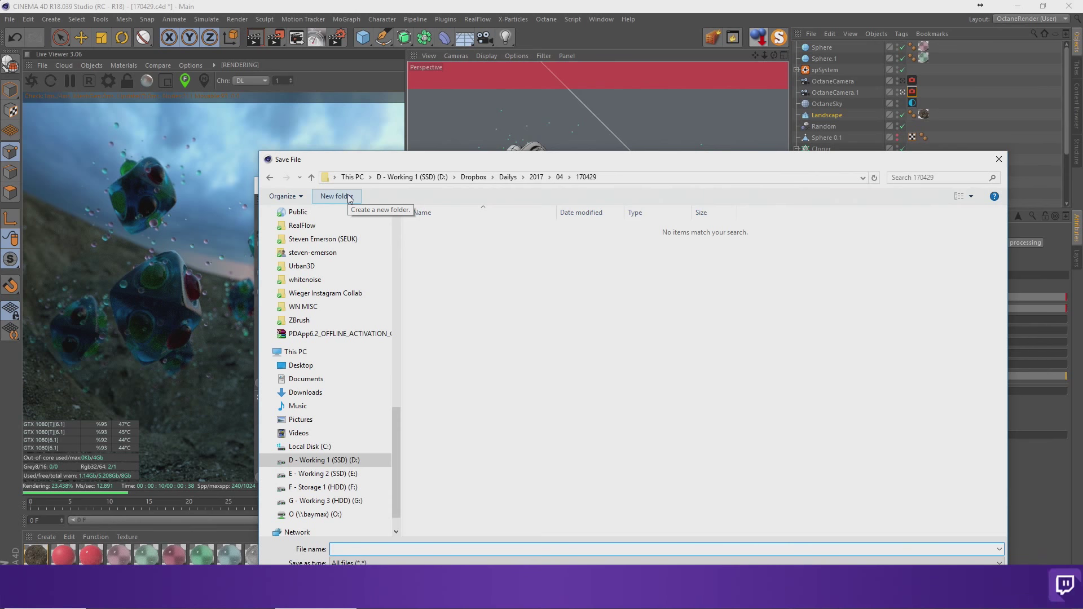
pyautogui.write('170429')
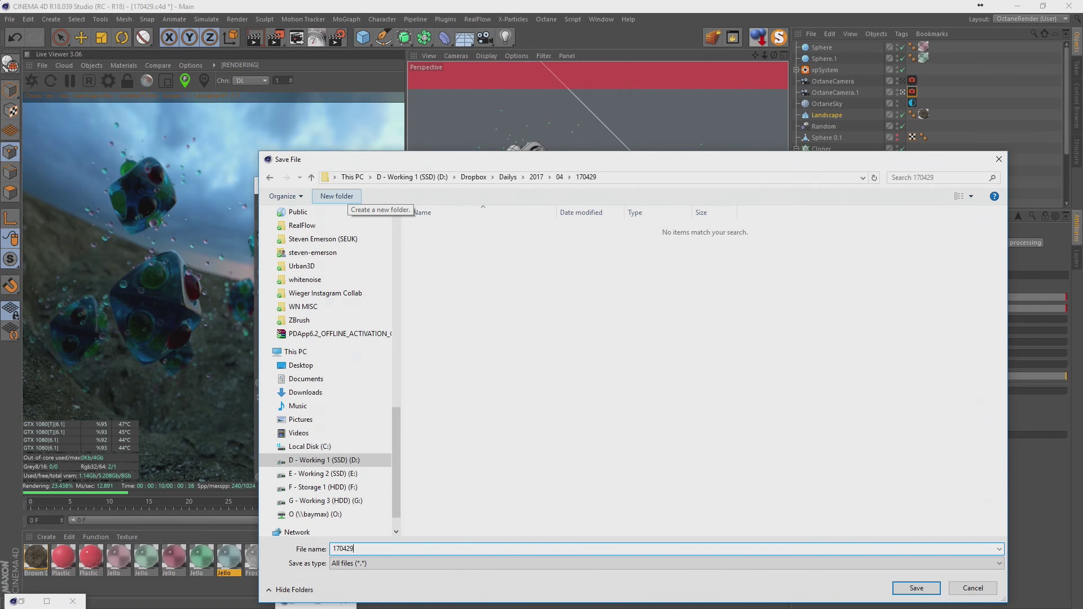
pyautogui.press('Return')
pyautogui.click(712, 185)
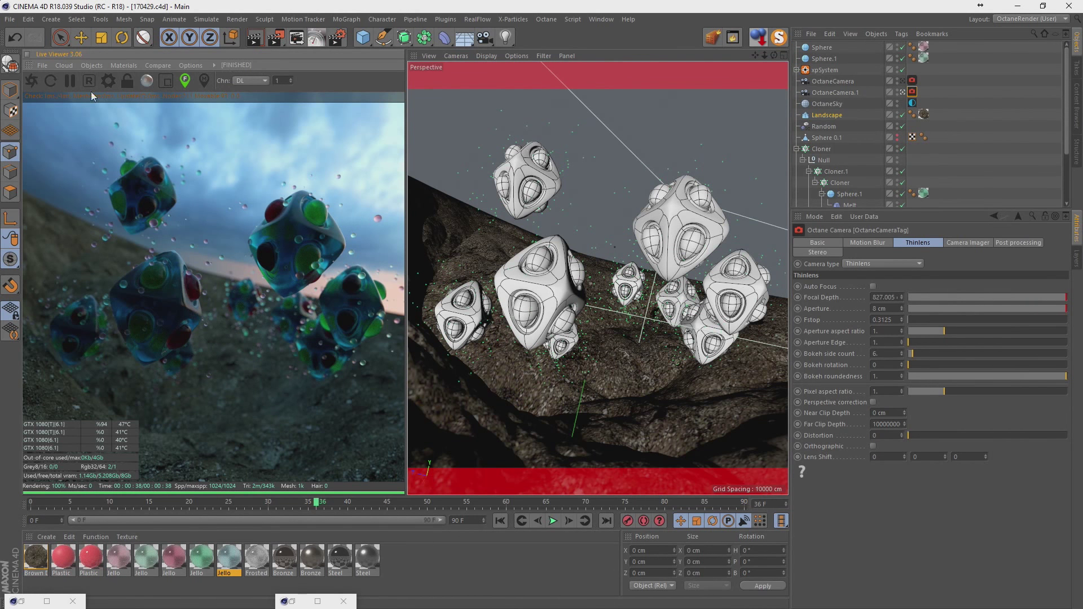
# Pause the Live Viewer and render frame 36 into a docked, widened Picture Viewer fit to screen
pyautogui.click(70, 81)
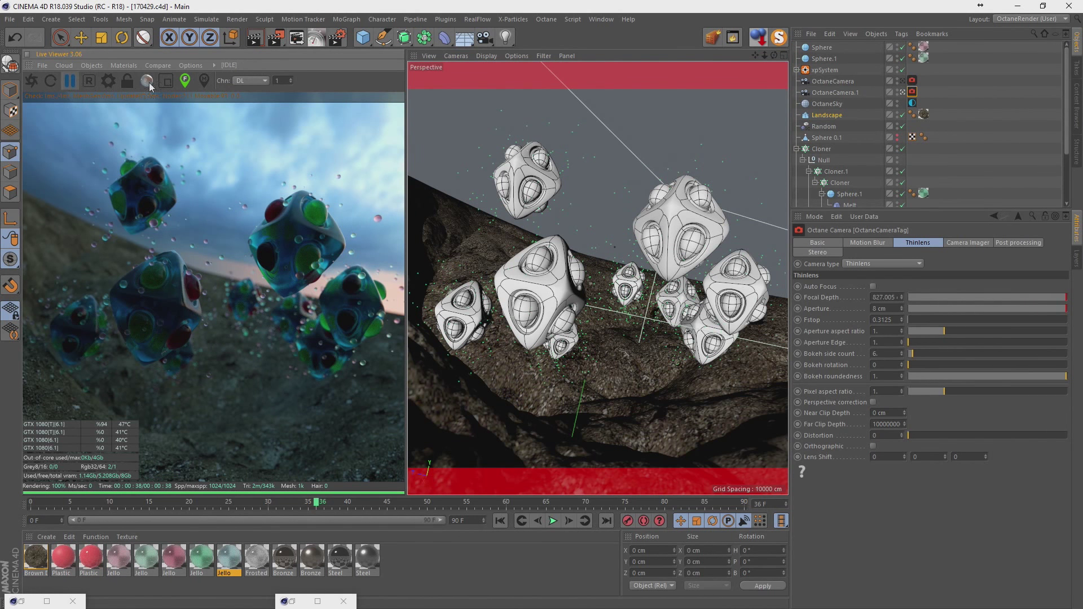
pyautogui.click(273, 38)
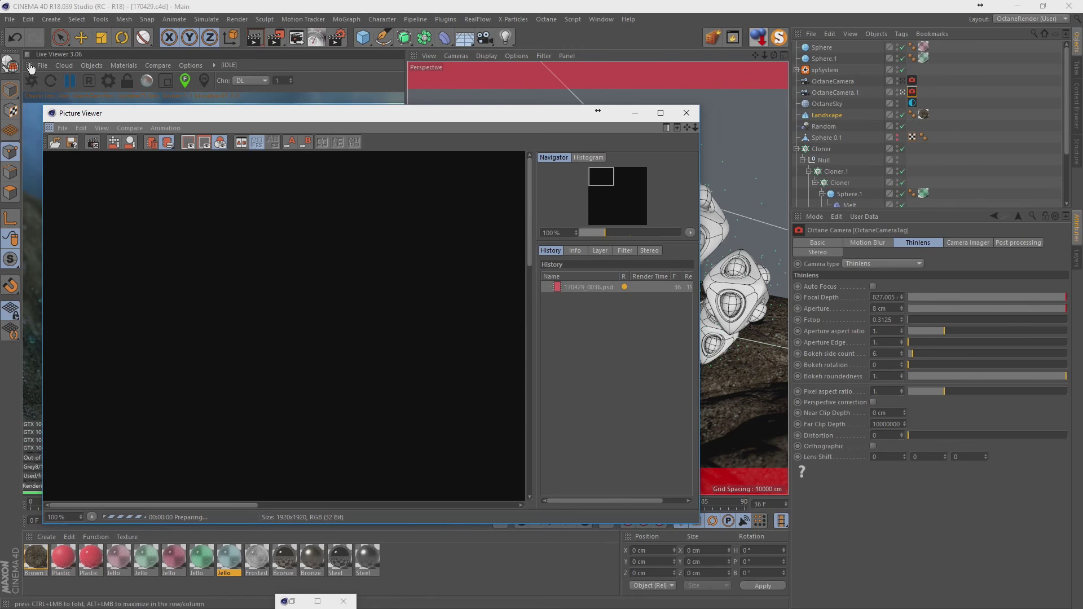
pyautogui.moveTo(49, 128); pyautogui.dragTo(31, 68)
pyautogui.moveTo(407, 139); pyautogui.dragTo(598, 141)
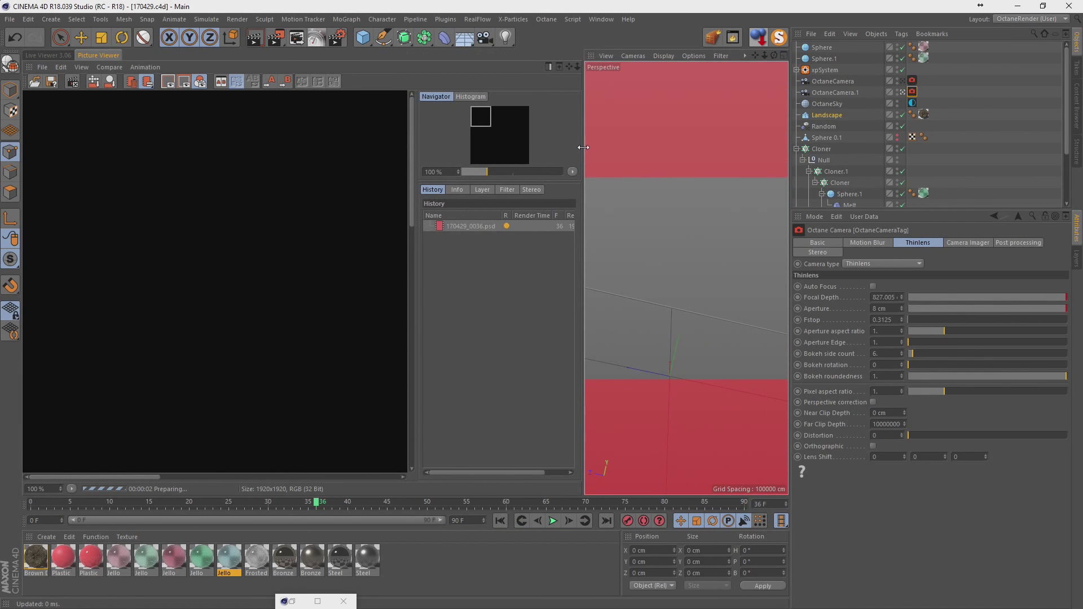
pyautogui.click(72, 488)
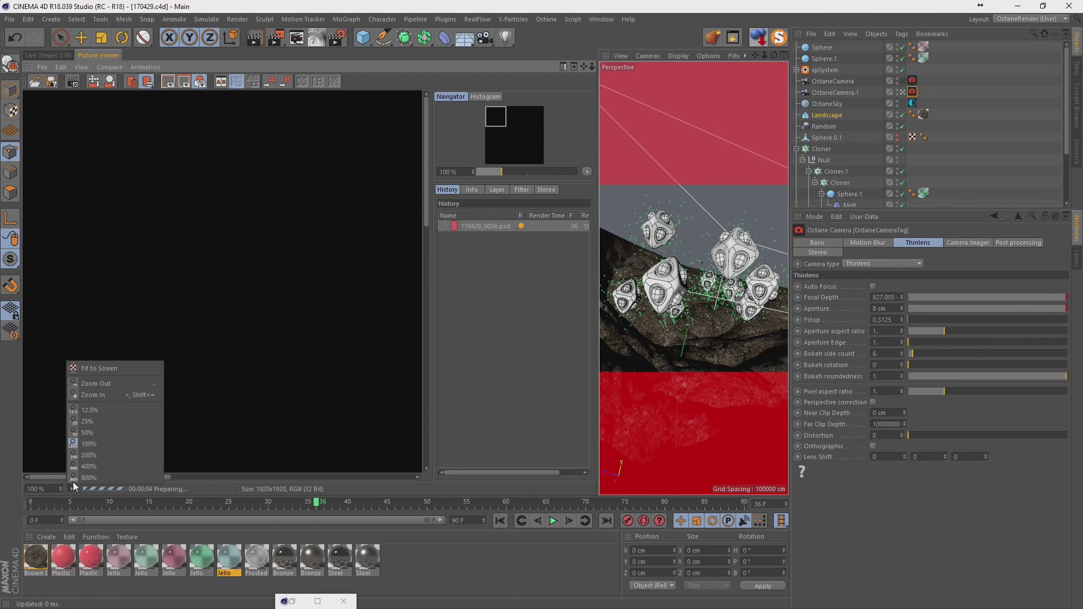
pyautogui.click(116, 365)
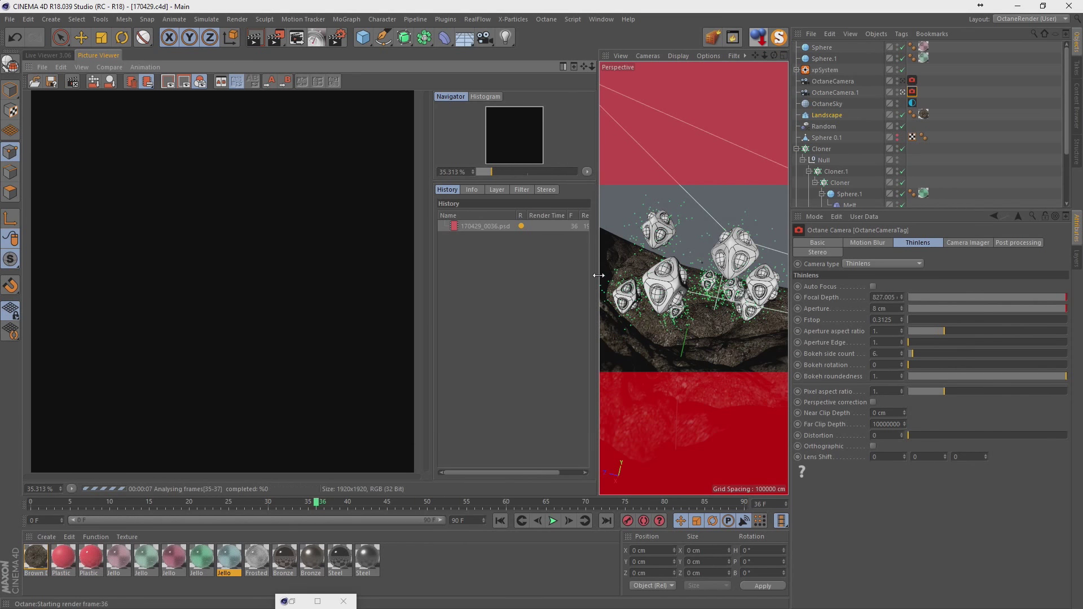
pyautogui.moveTo(597, 281); pyautogui.dragTo(586, 281)
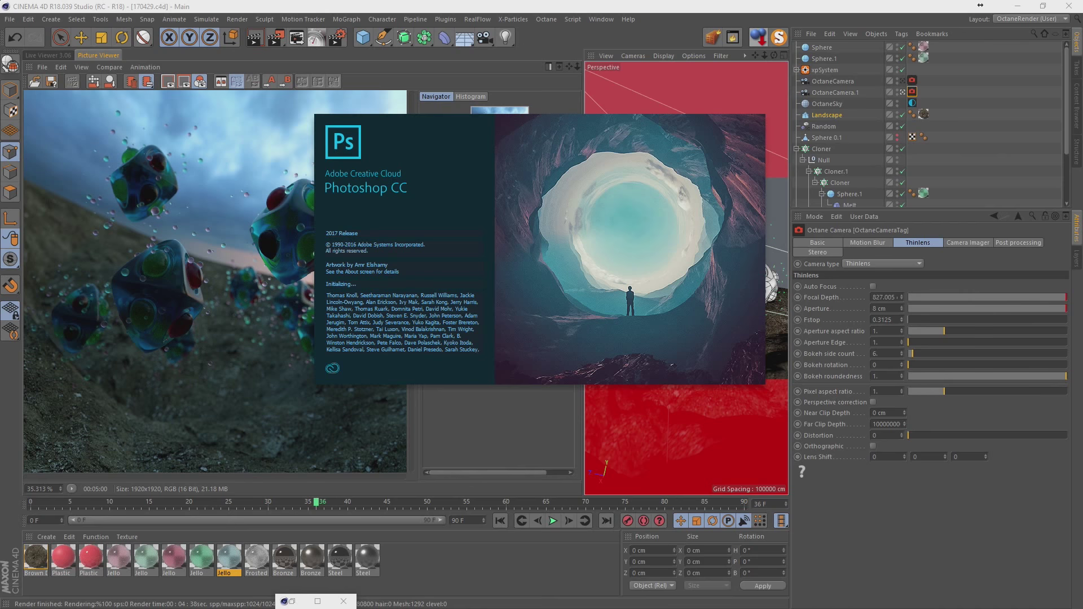
# Locate and select 170429_0036.psd in the Dailys/2017/04/170429 folder
pyautogui.press('super+e')
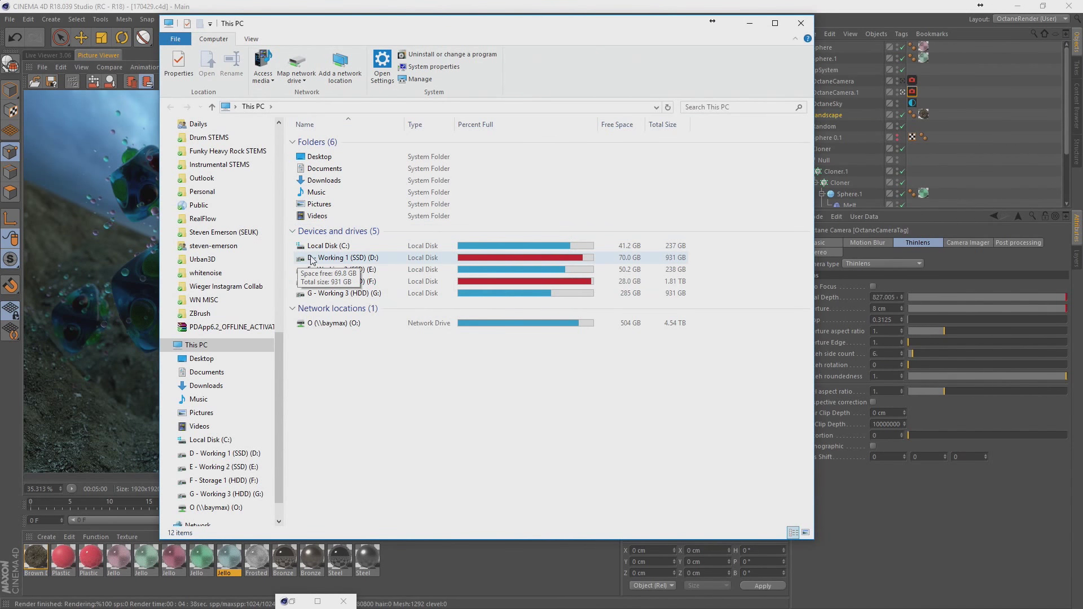
pyautogui.doubleClick(316, 258)
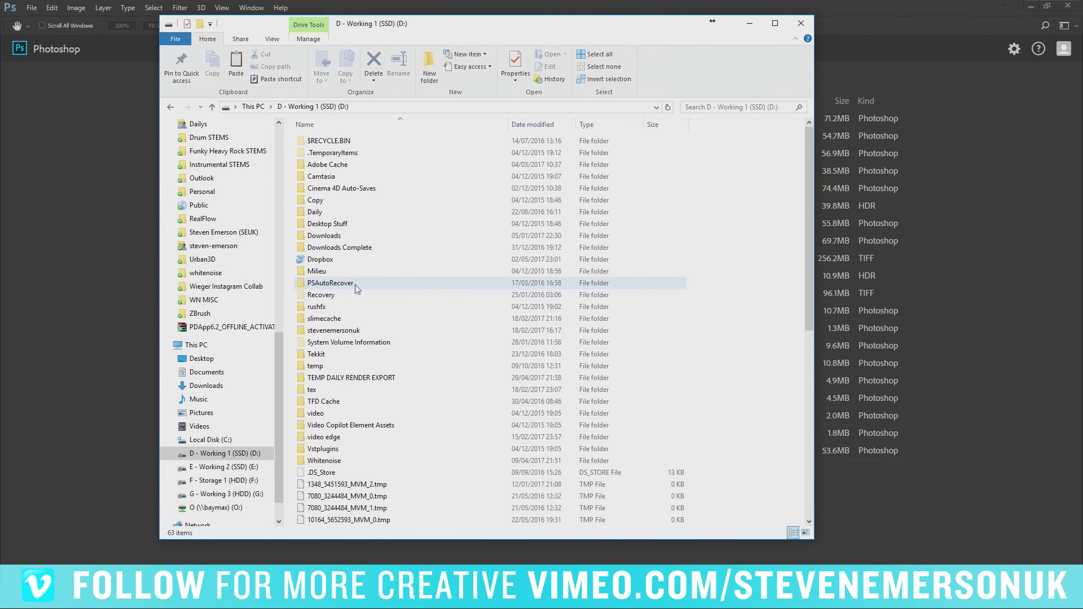
pyautogui.click(198, 127)
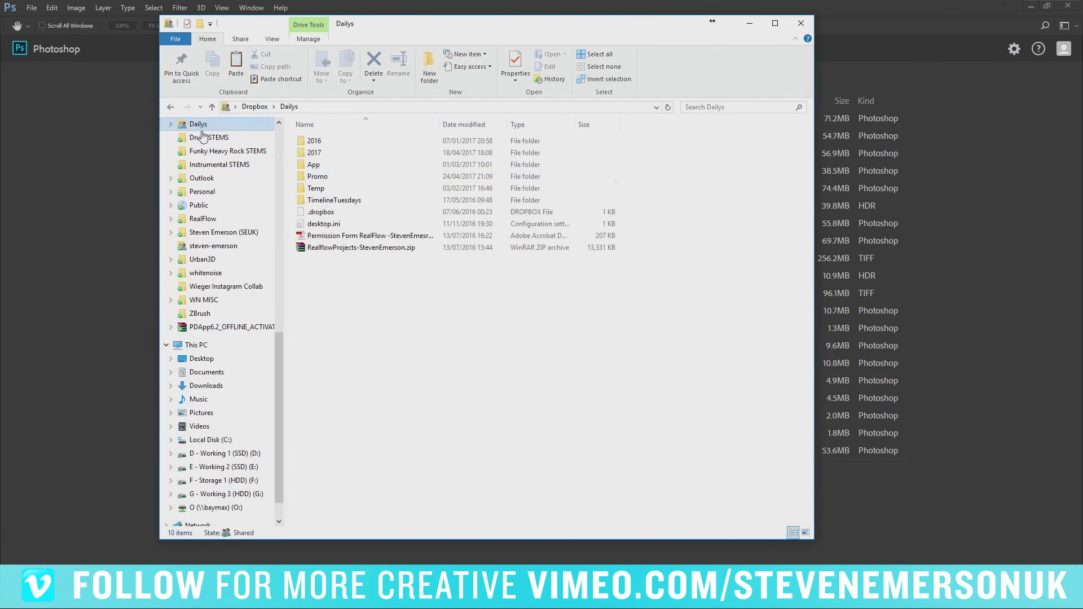
pyautogui.click(325, 160)
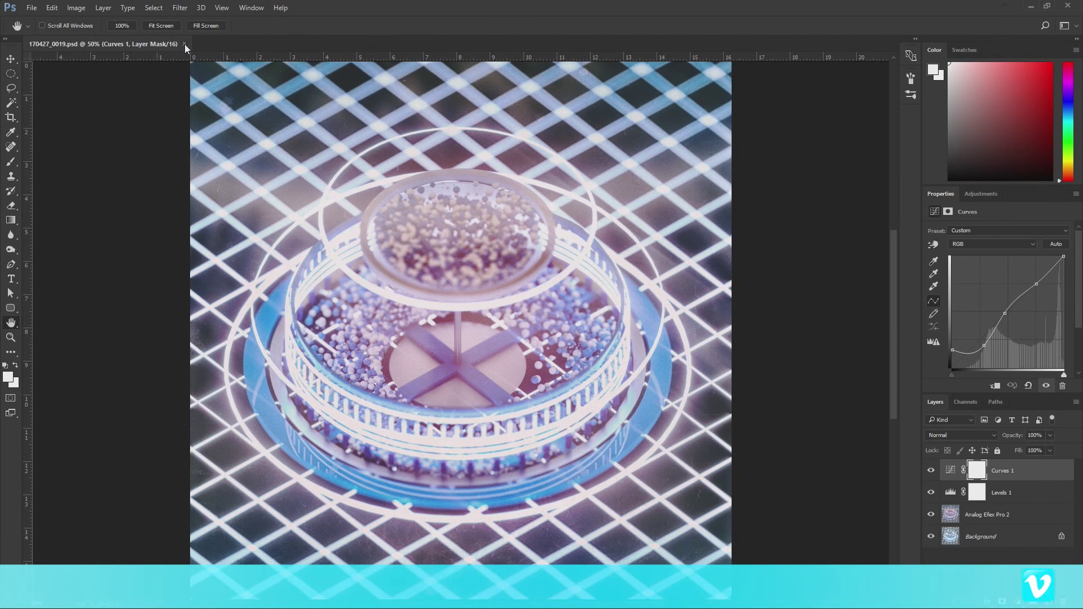
pyautogui.hotkey('ctrl', 'w')
pyautogui.hotkey('alt', 'Tab')
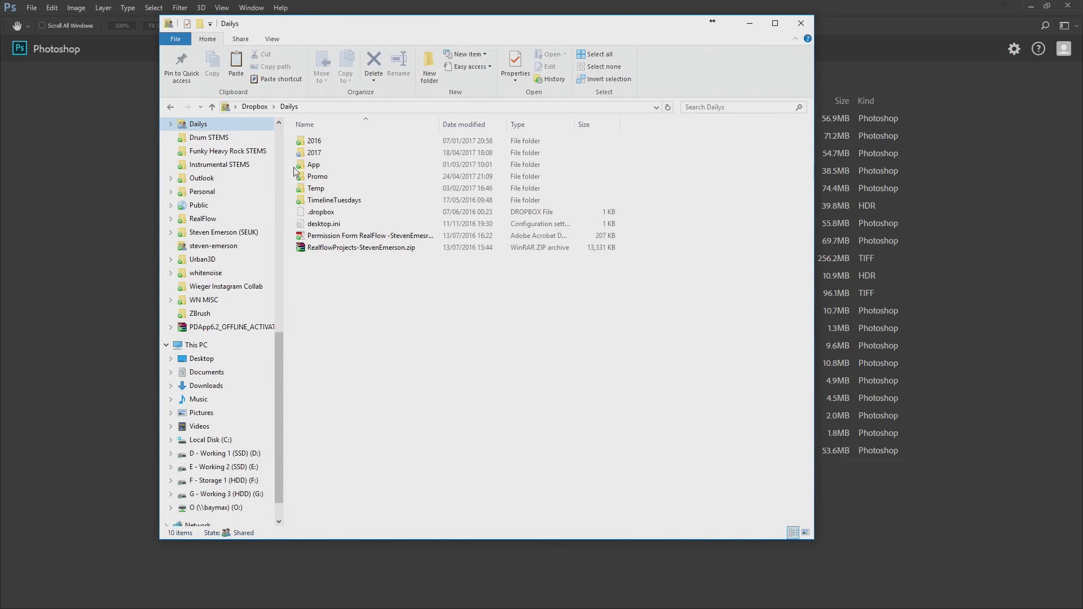
pyautogui.doubleClick(313, 152)
pyautogui.doubleClick(311, 176)
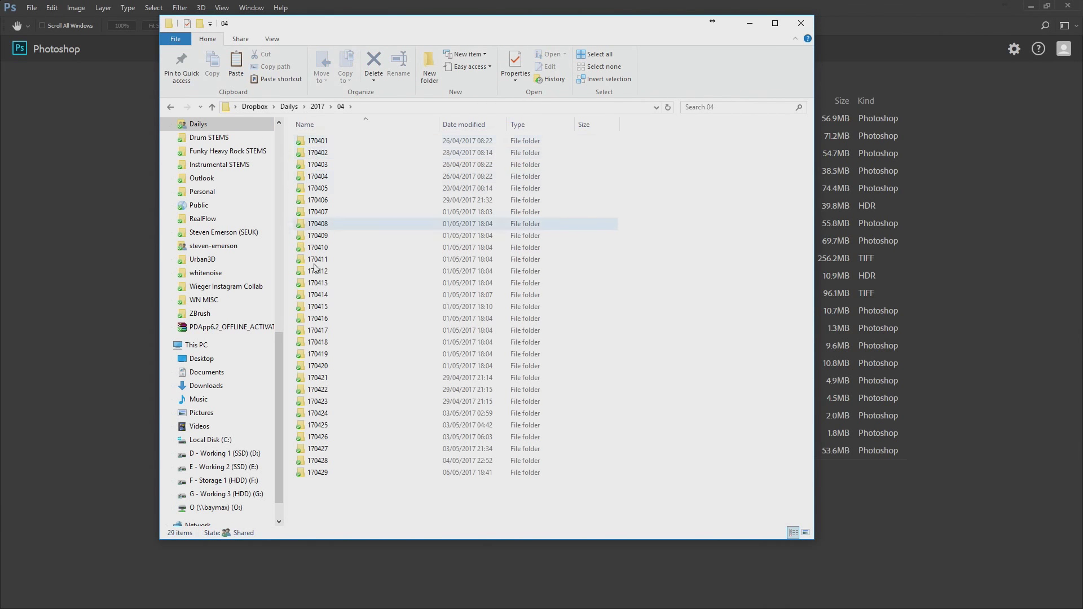
pyautogui.doubleClick(316, 473)
pyautogui.click(327, 144)
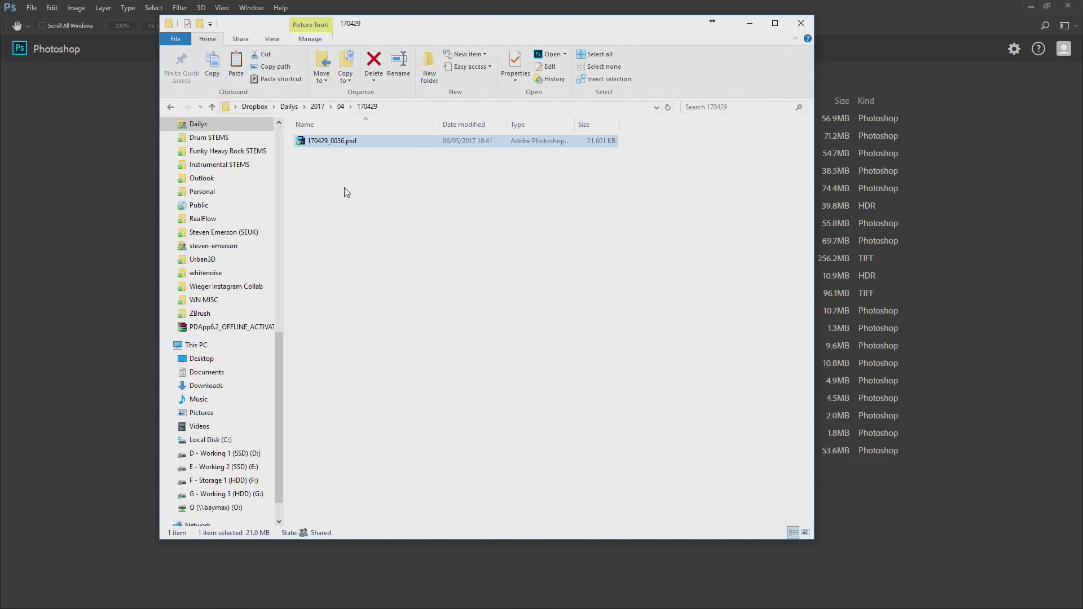
# Create an export folder in the drive D 170429 folder and paste the PSD into it
pyautogui.click(224, 453)
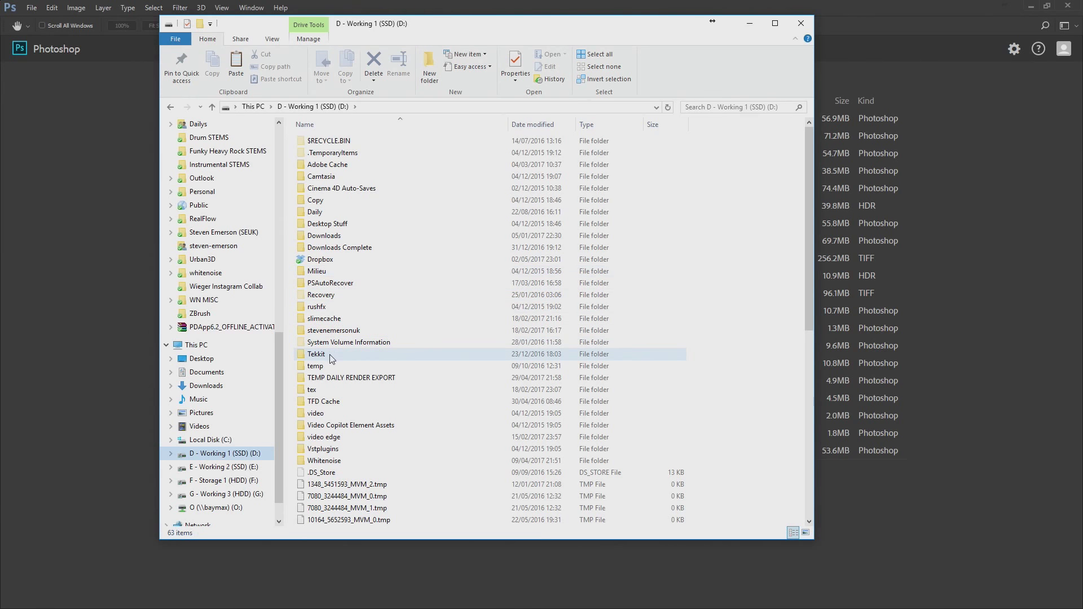
pyautogui.doubleClick(352, 332)
pyautogui.doubleClick(329, 179)
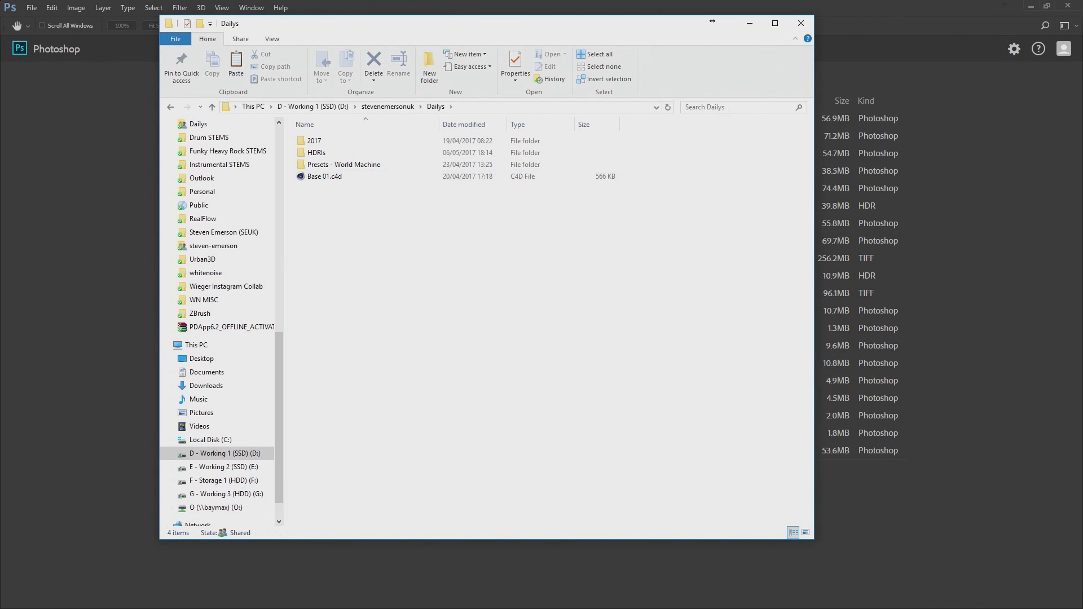
pyautogui.doubleClick(314, 141)
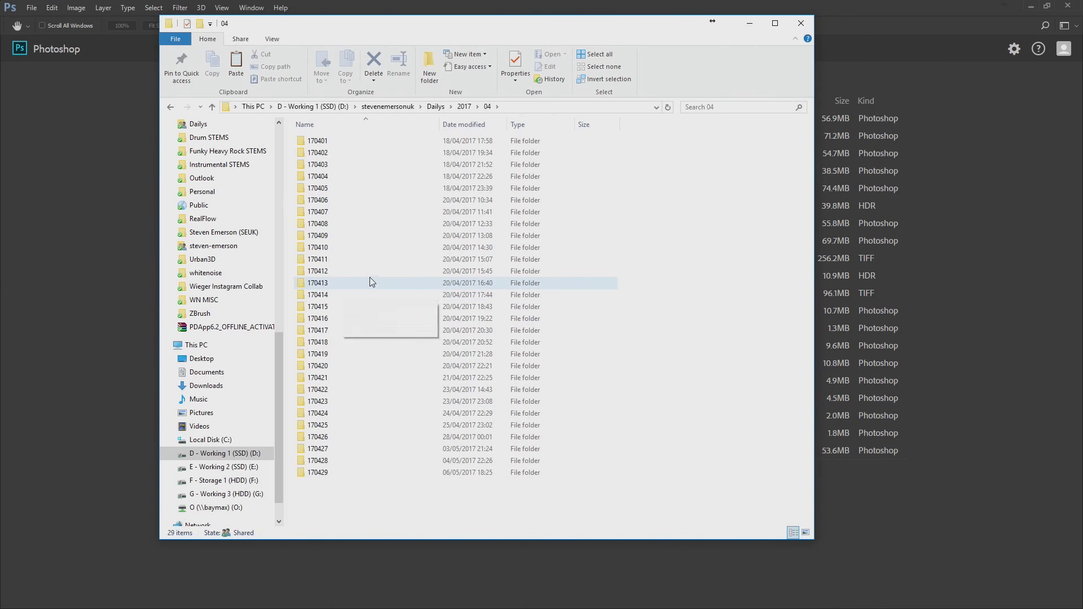
pyautogui.doubleClick(314, 473)
pyautogui.click(428, 66)
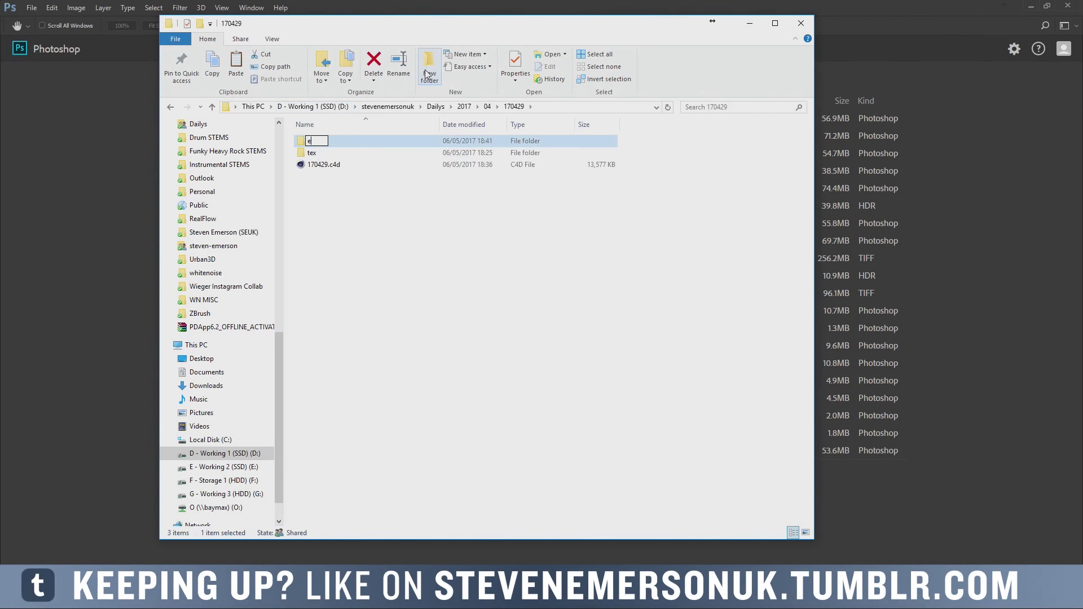
pyautogui.write('export')
pyautogui.press('Return')
pyautogui.press('Return')
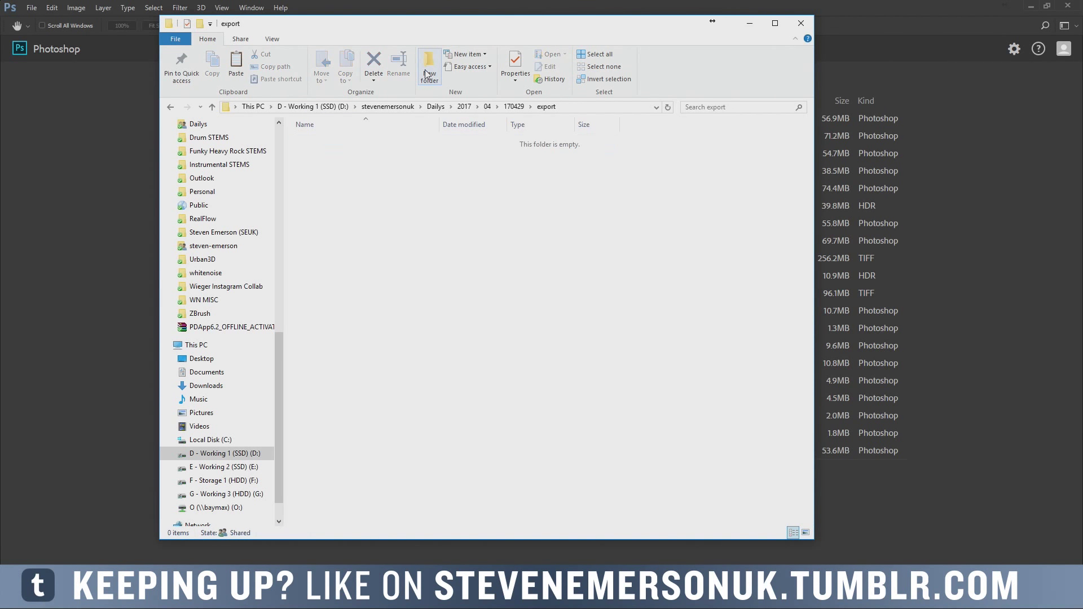
pyautogui.hotkey('ctrl', 'v')
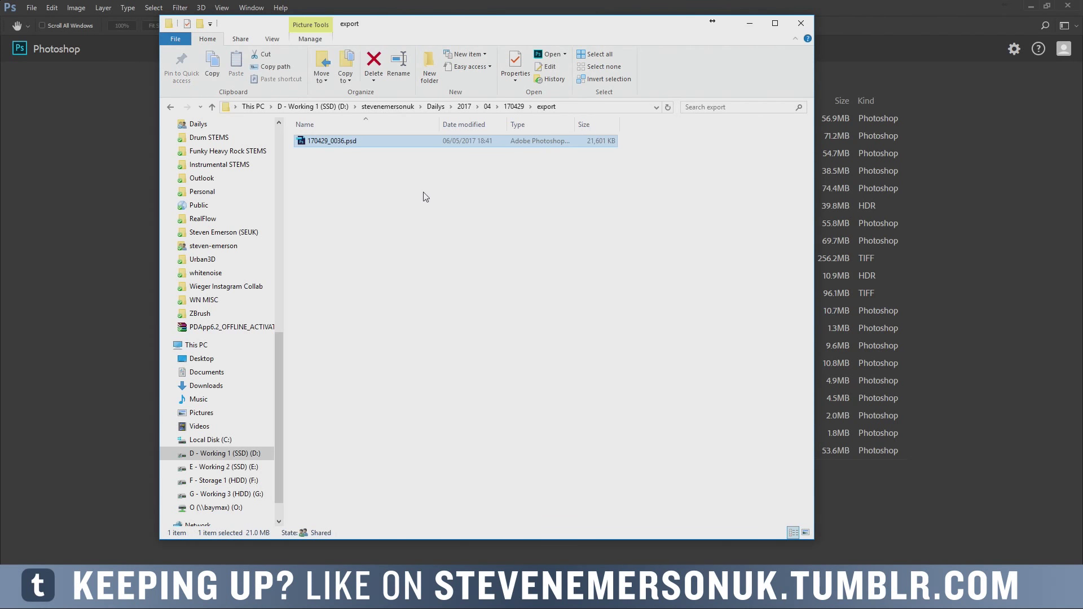
# Open 170429_0036.psd in Photoshop and launch the Analog Efex Pro 2 filter
pyautogui.doubleClick(339, 141)
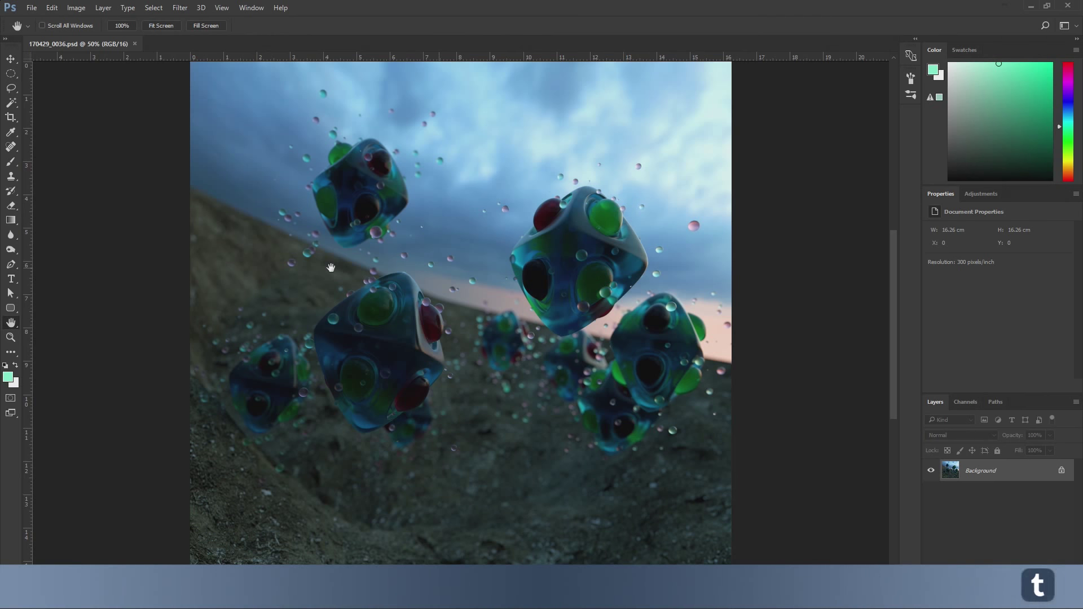
pyautogui.click(103, 8)
pyautogui.moveTo(180, 8)
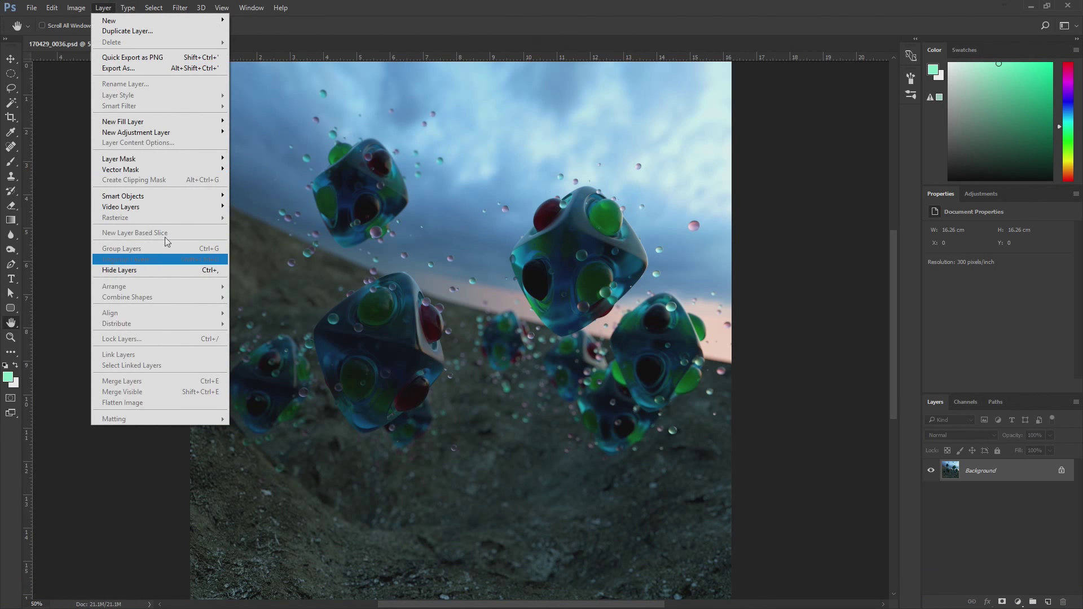
pyautogui.moveTo(201, 245)
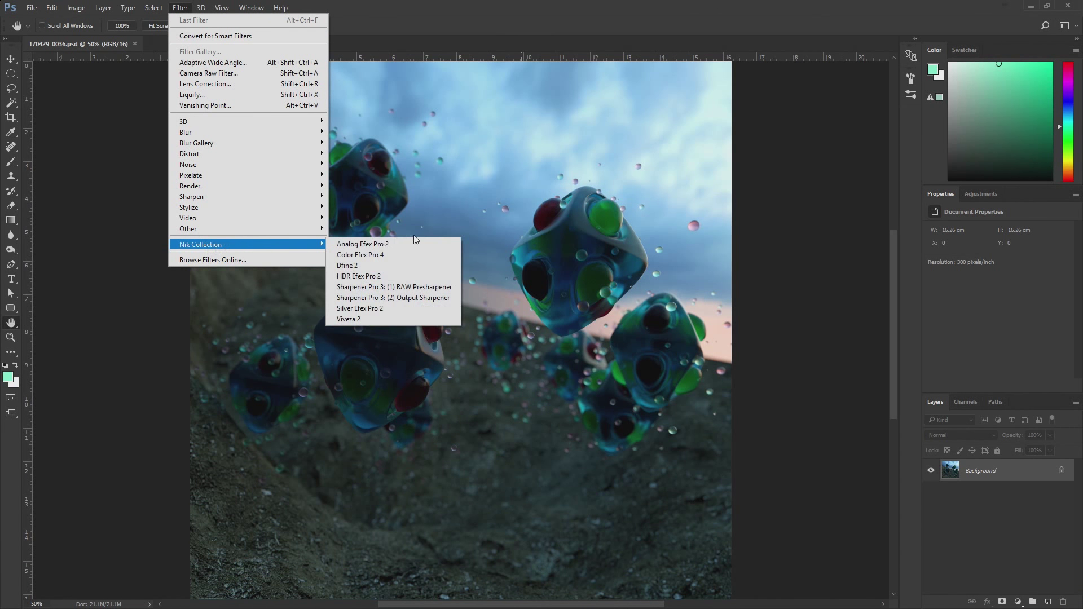
pyautogui.click(412, 245)
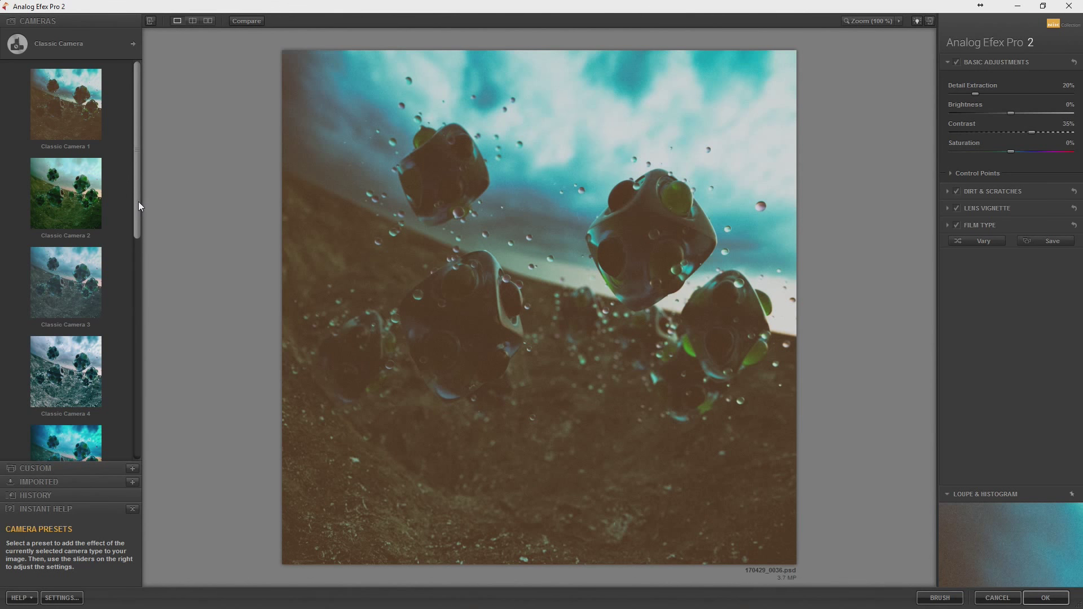
# Compare the Classic Camera 6, 5 and 7 presets, settling on Classic Camera 5
pyautogui.moveTo(139, 203); pyautogui.dragTo(142, 288)
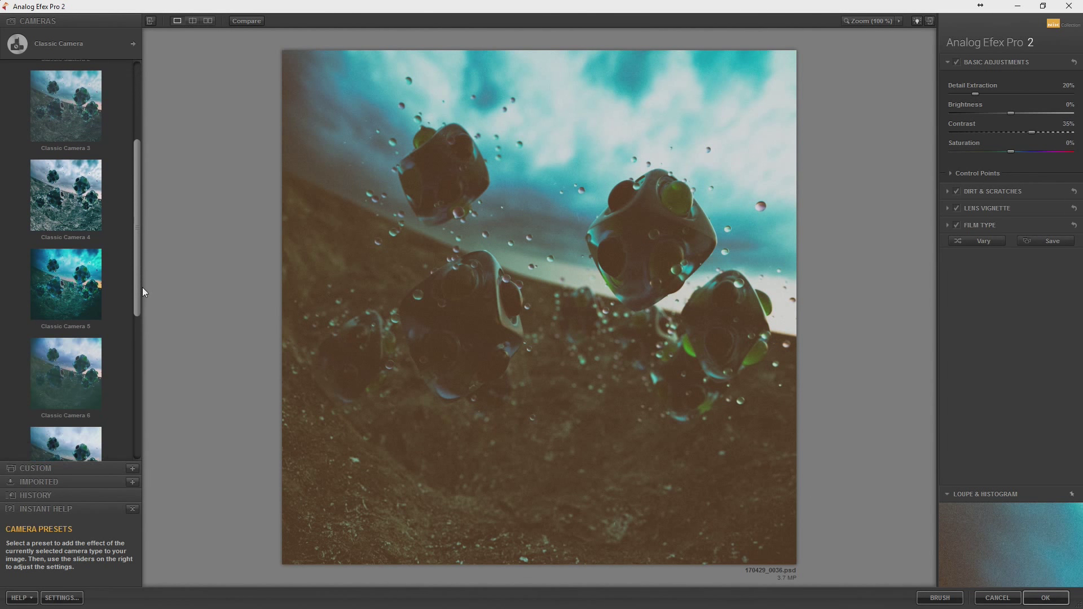
pyautogui.click(73, 345)
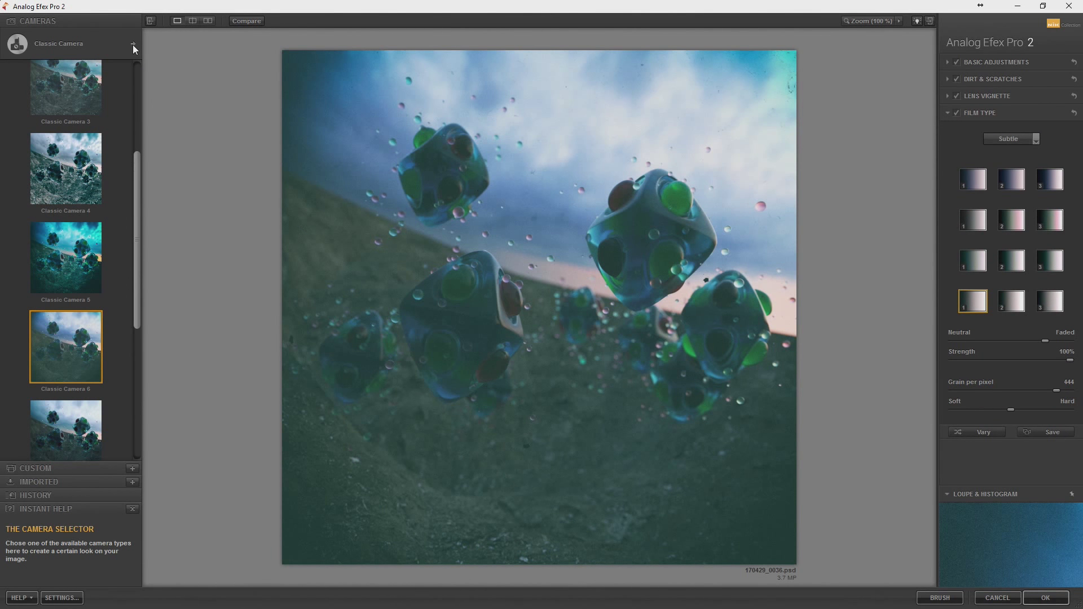
pyautogui.click(47, 259)
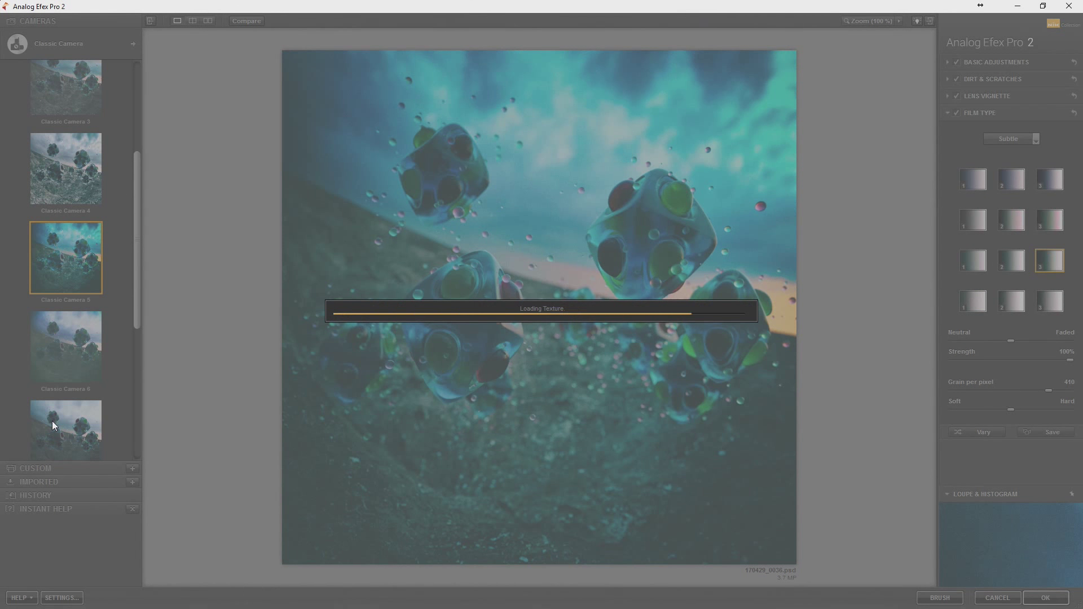
pyautogui.click(52, 421)
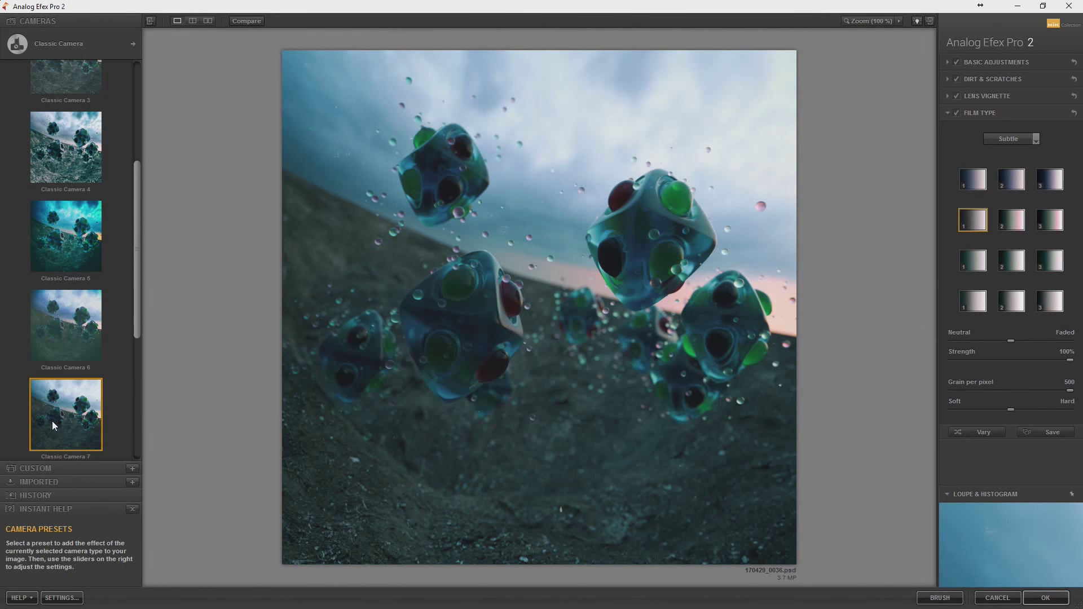
pyautogui.click(59, 367)
pyautogui.click(90, 221)
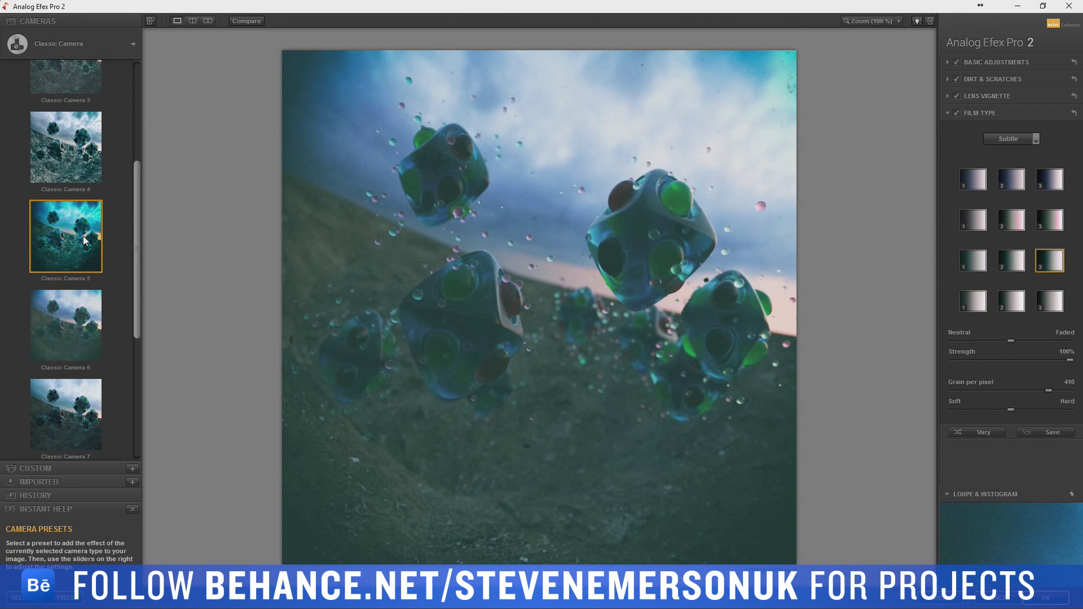
pyautogui.click(132, 44)
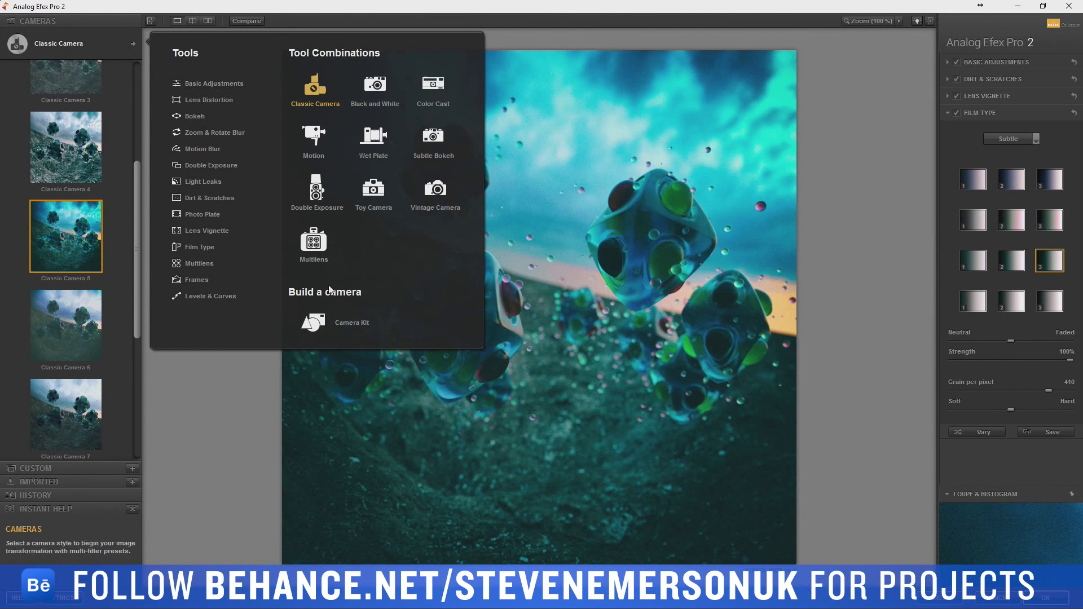
# Switch to Camera Kit, disable Lens Vignette and push the film type toward Faded
pyautogui.click(380, 324)
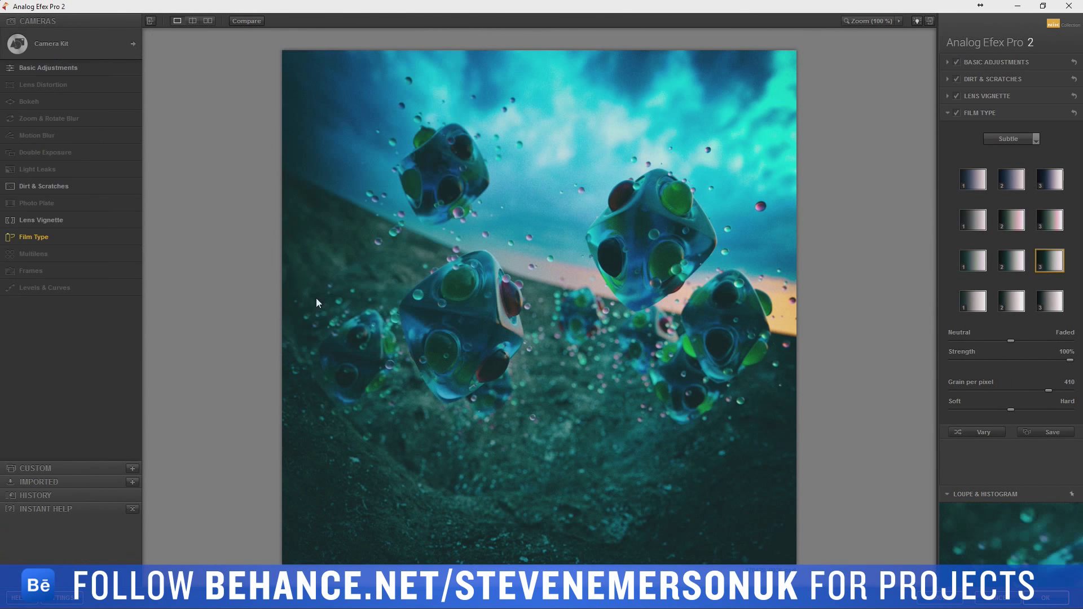
pyautogui.click(955, 97)
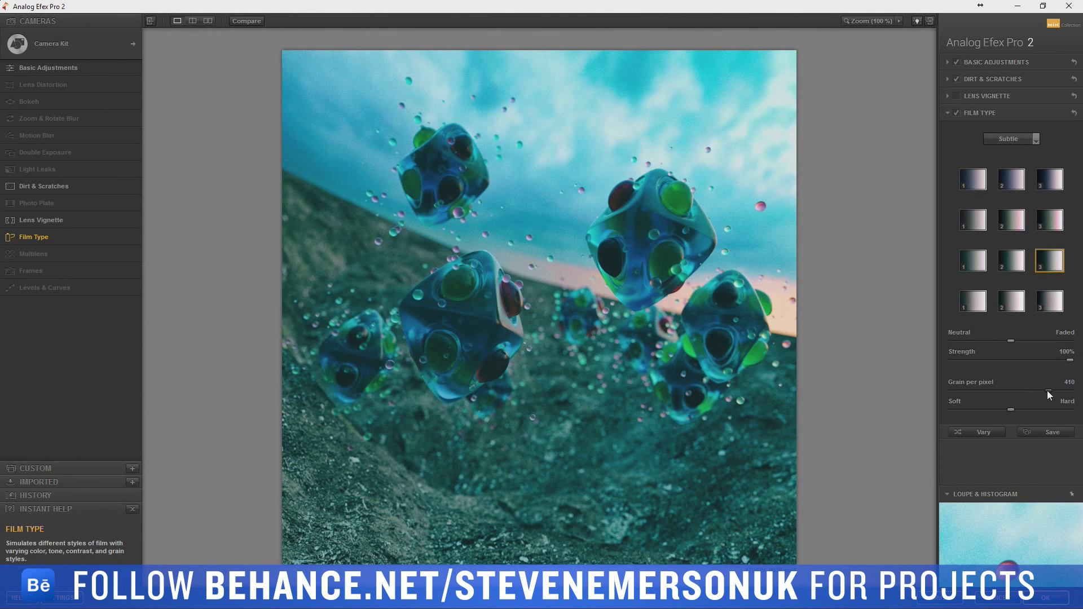
pyautogui.moveTo(1015, 341); pyautogui.dragTo(1048, 341)
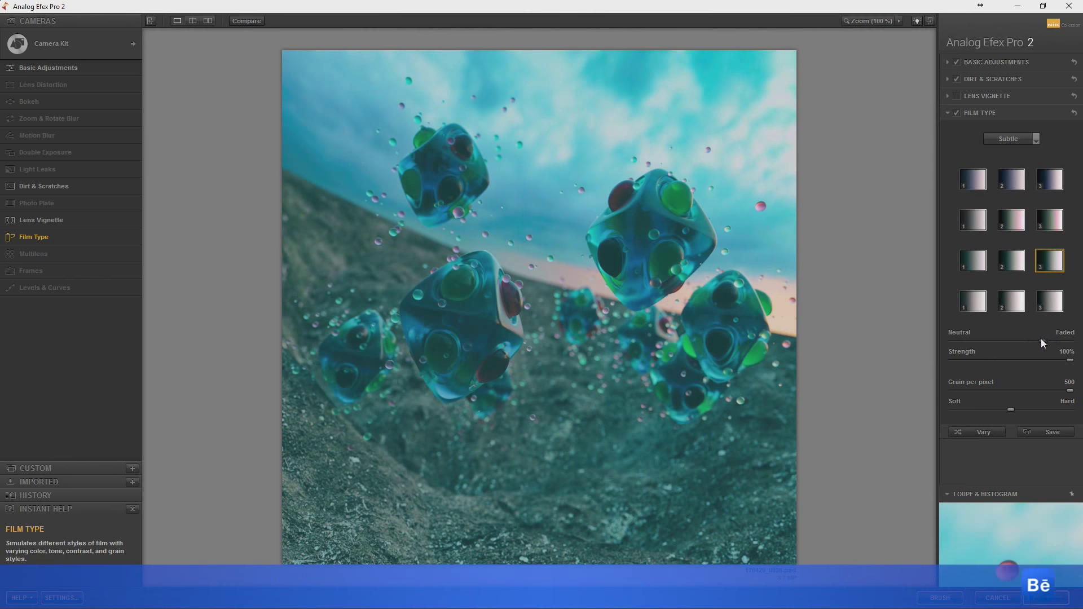
pyautogui.click(990, 63)
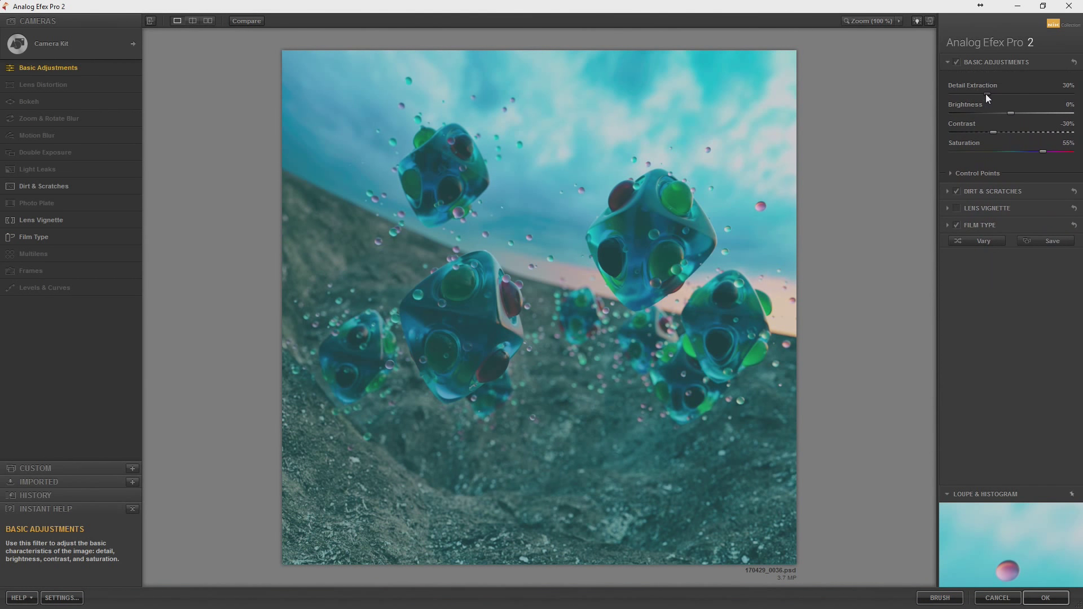
# Tweak Detail Extraction and lower Contrast to about -8%, then reset to a fresh Camera Kit
pyautogui.moveTo(997, 94); pyautogui.dragTo(1017, 132)
pyautogui.moveTo(1028, 132)
pyautogui.mouseDown()
pyautogui.moveTo(1006, 133)
pyautogui.moveTo(997, 114)
pyautogui.moveTo(1007, 112)
pyautogui.mouseUp()
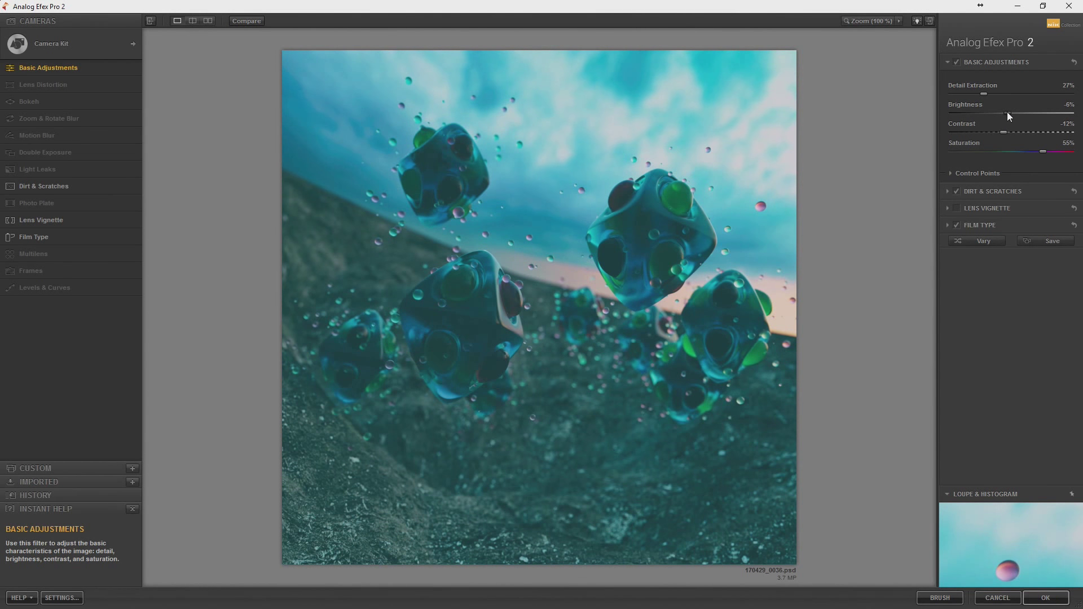
pyautogui.click(133, 45)
pyautogui.click(199, 87)
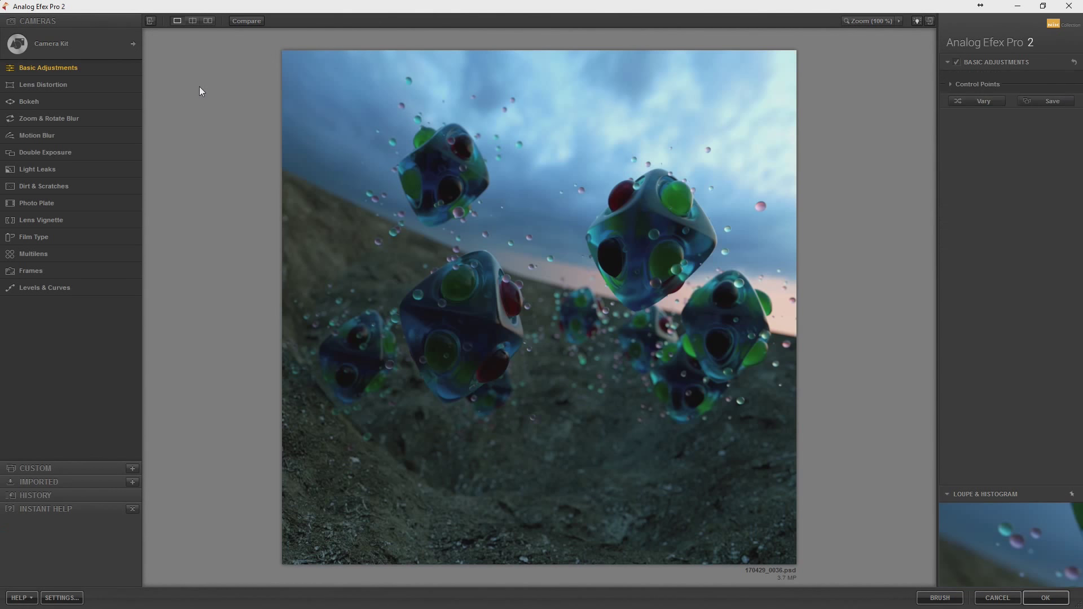
# Switch to Classic Camera and apply the Classic Camera 6 preset, after trying Classic Camera 5
pyautogui.click(133, 45)
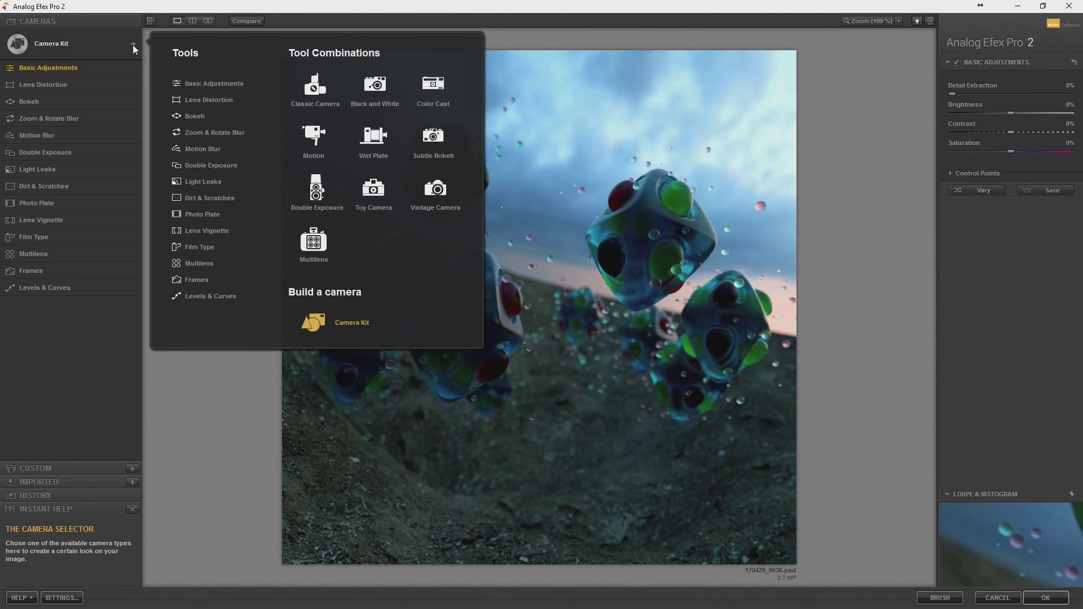
pyautogui.click(334, 105)
pyautogui.click(90, 257)
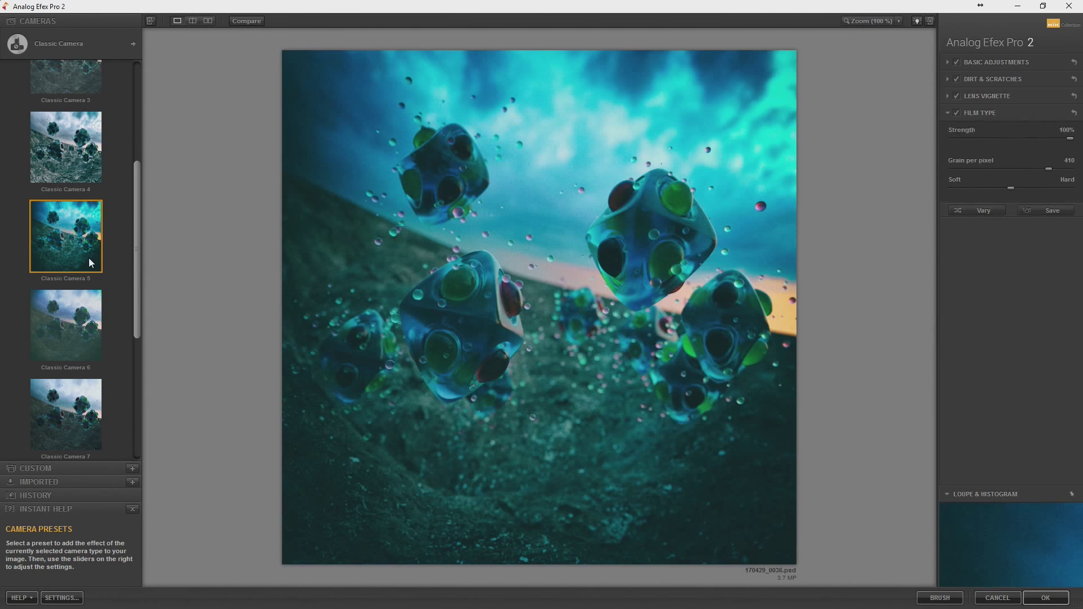
pyautogui.click(82, 309)
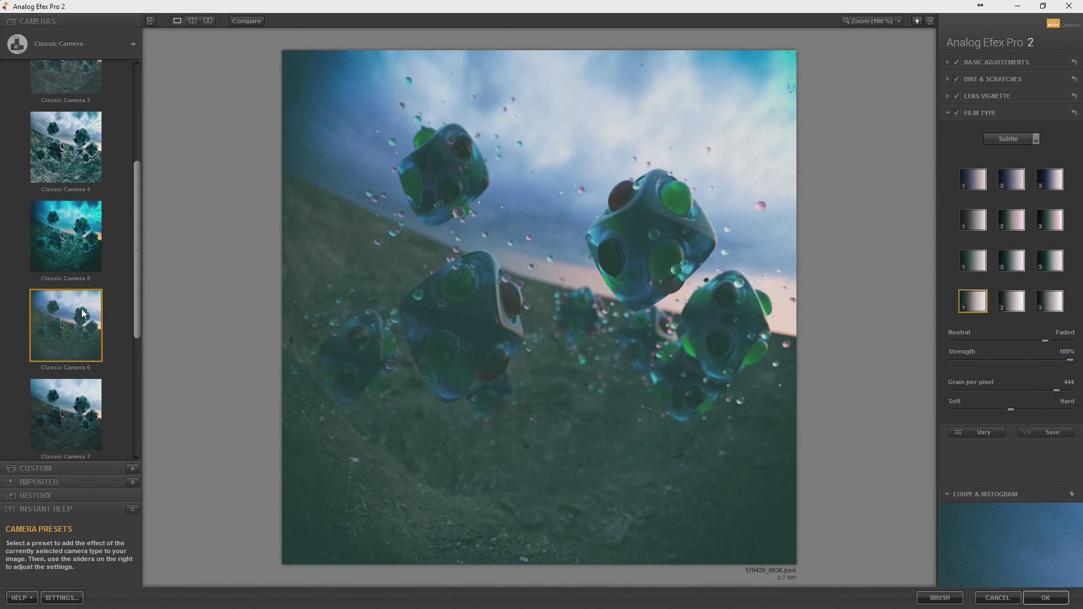
pyautogui.click(1001, 64)
pyautogui.click(136, 43)
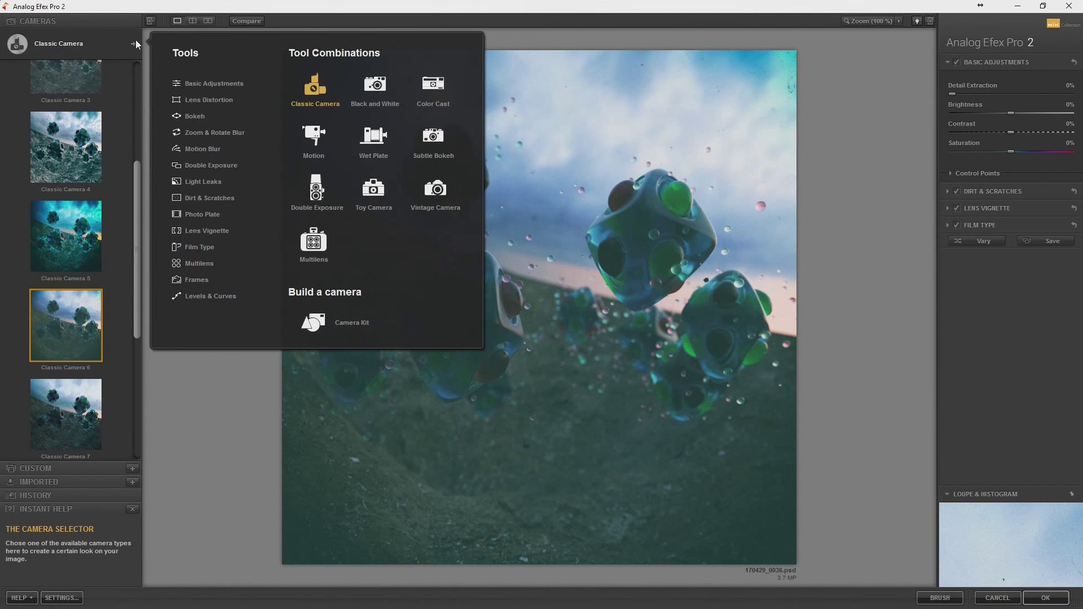
# Build a custom Camera Kit with detail extraction 16%, saturation 50% and contrast 20%
pyautogui.click(315, 323)
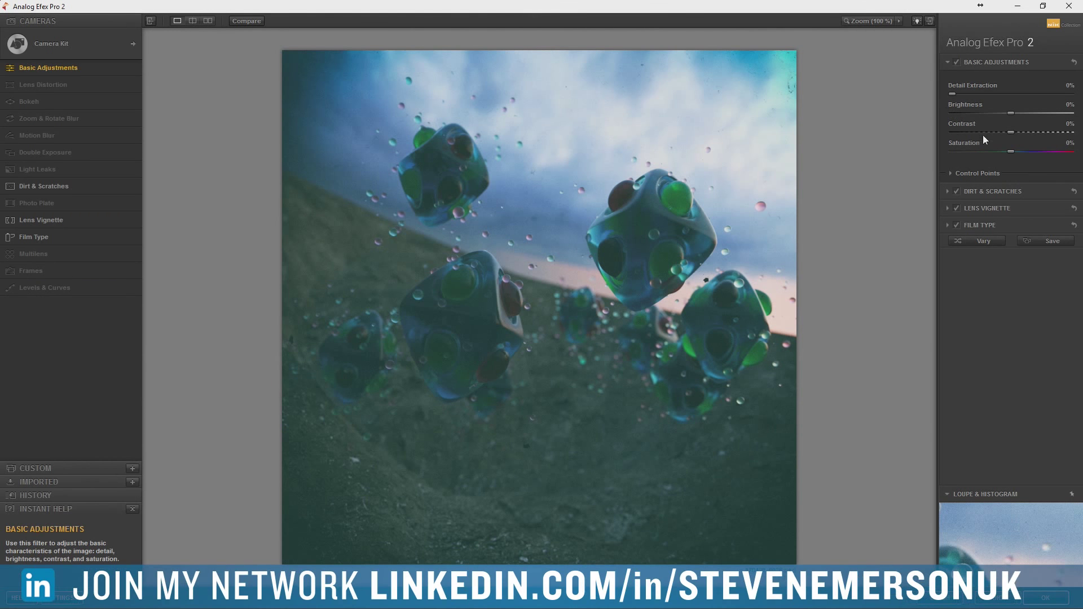
pyautogui.moveTo(991, 95); pyautogui.dragTo(975, 104)
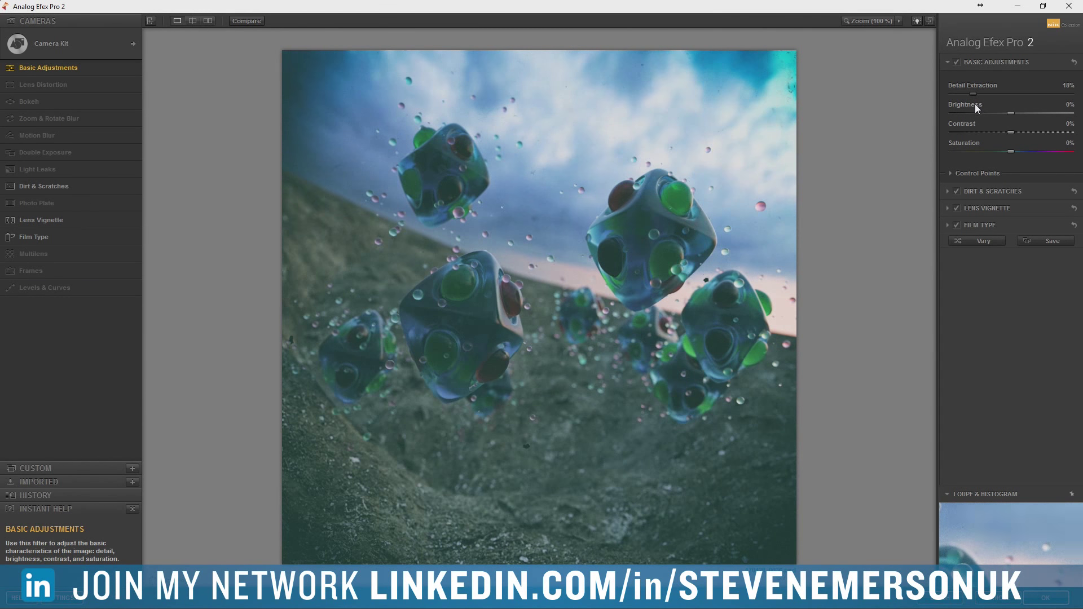
pyautogui.click(1051, 153)
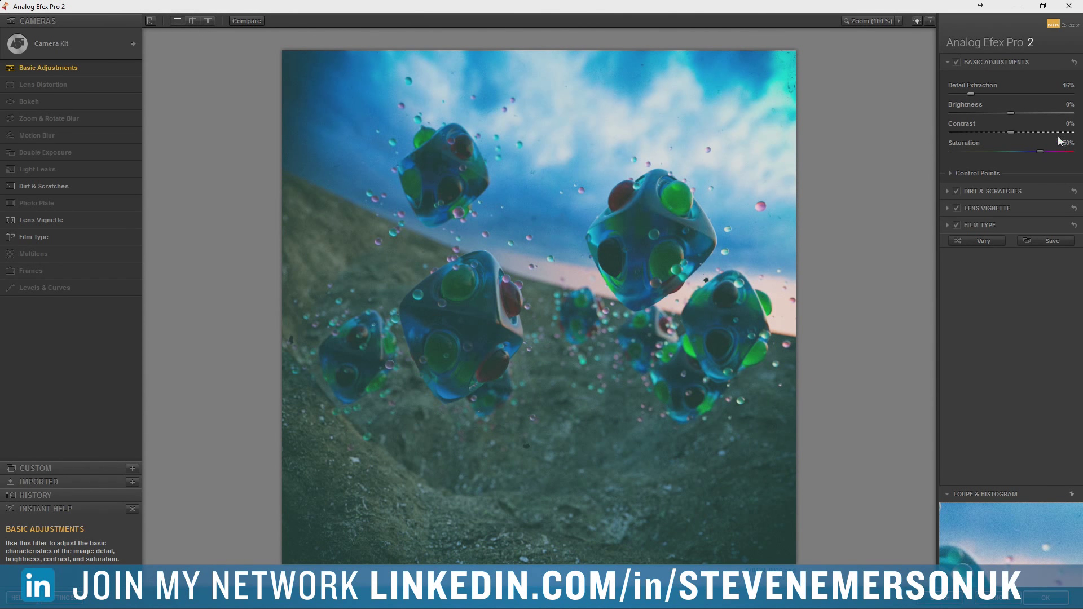
pyautogui.moveTo(1012, 133); pyautogui.dragTo(1025, 132)
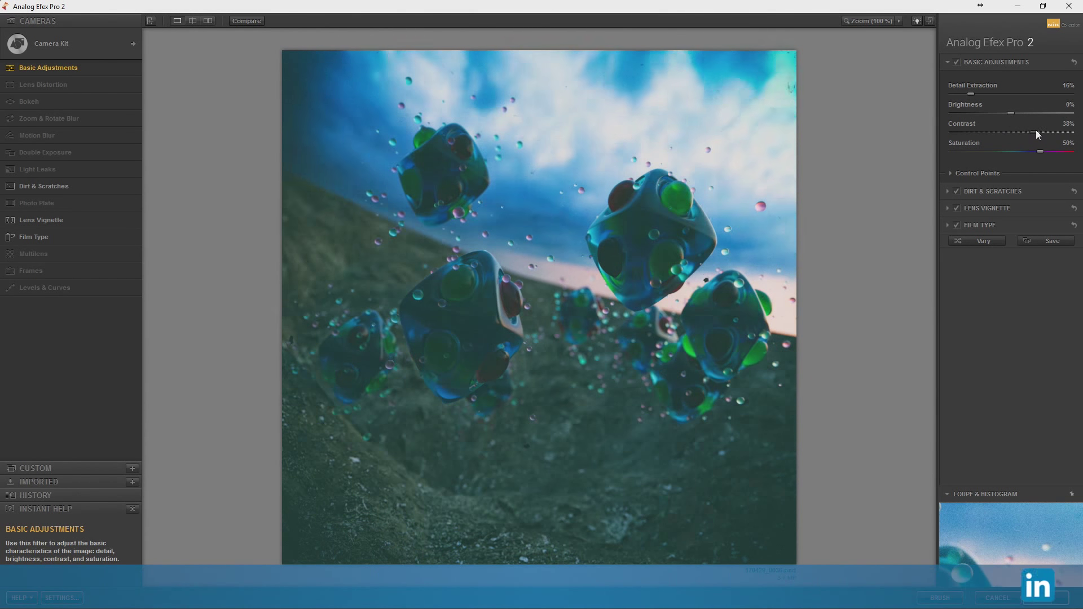
pyautogui.click(973, 62)
# Add a -10% circular, 100%-size lens vignette centred on the lower-left cube, and make the film slightly less faded
pyautogui.click(985, 97)
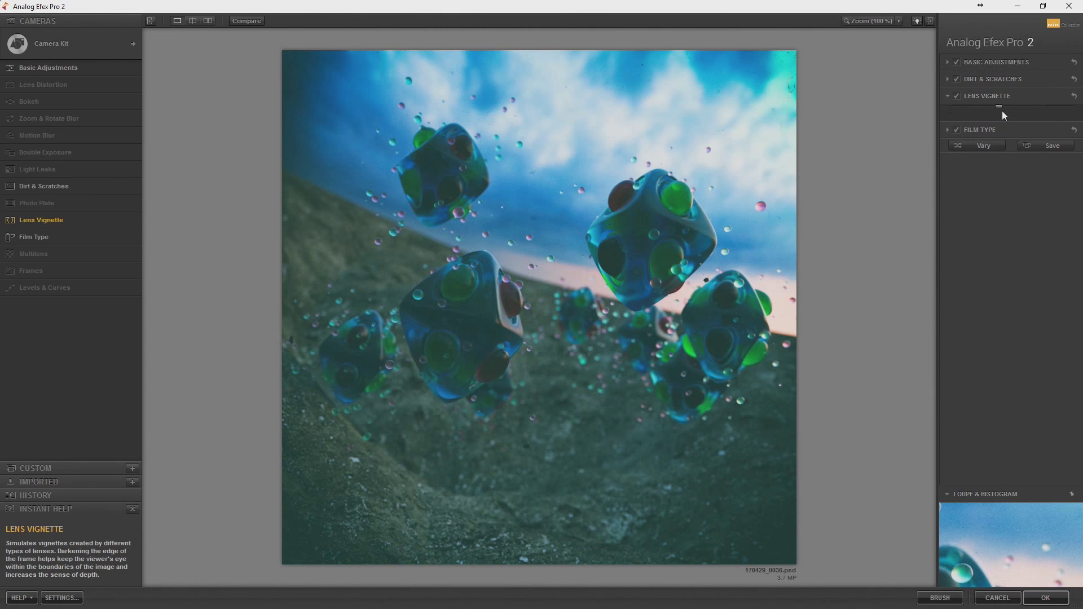
pyautogui.moveTo(984, 125)
pyautogui.mouseDown()
pyautogui.moveTo(966, 123)
pyautogui.moveTo(1007, 120)
pyautogui.mouseUp()
pyautogui.moveTo(957, 146)
pyautogui.mouseDown()
pyautogui.moveTo(1008, 145)
pyautogui.moveTo(938, 148)
pyautogui.mouseUp()
pyautogui.moveTo(1000, 166); pyautogui.dragTo(1072, 166)
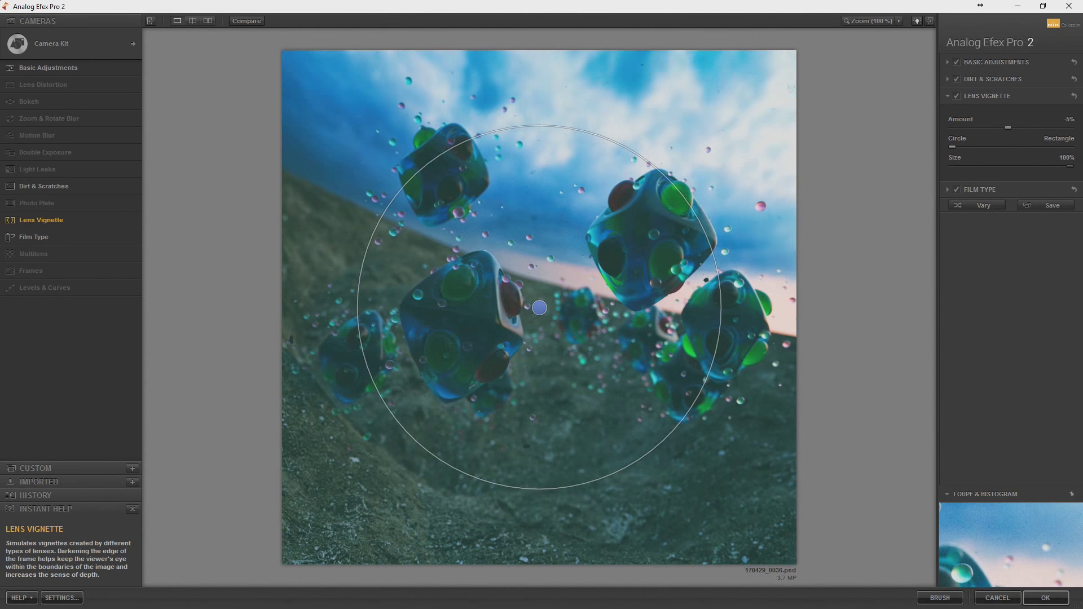
pyautogui.moveTo(540, 307); pyautogui.dragTo(466, 353)
pyautogui.moveTo(1008, 127); pyautogui.dragTo(1001, 128)
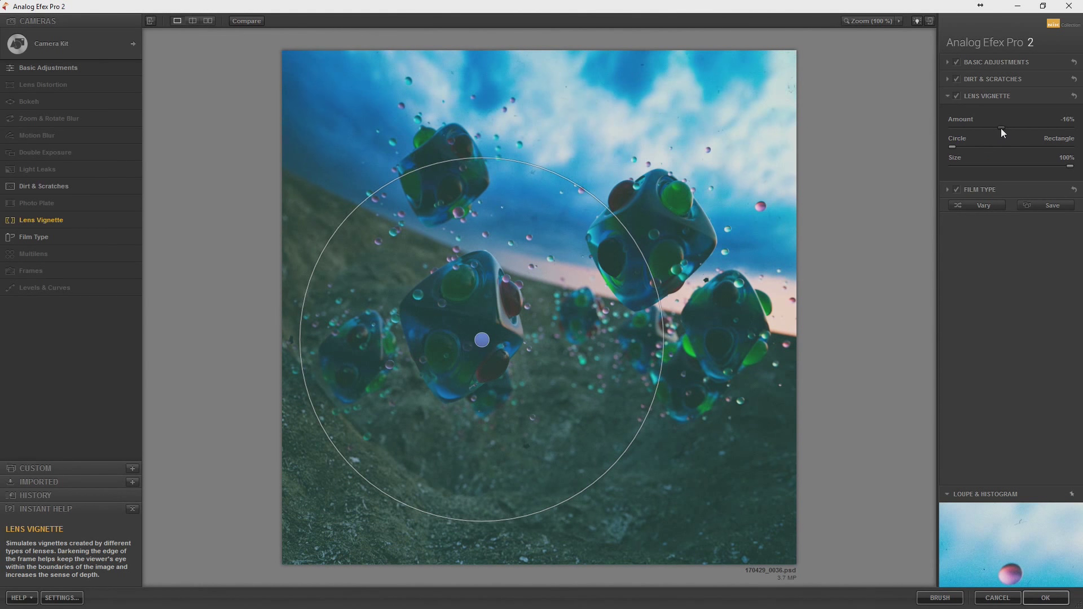
pyautogui.click(983, 189)
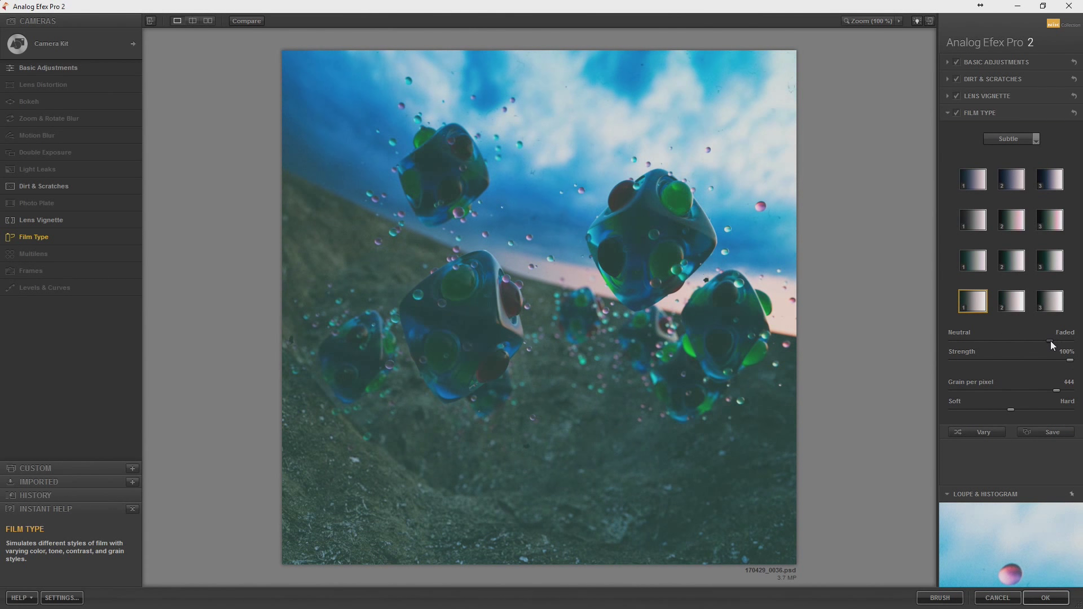
pyautogui.moveTo(1052, 341); pyautogui.dragTo(1044, 343)
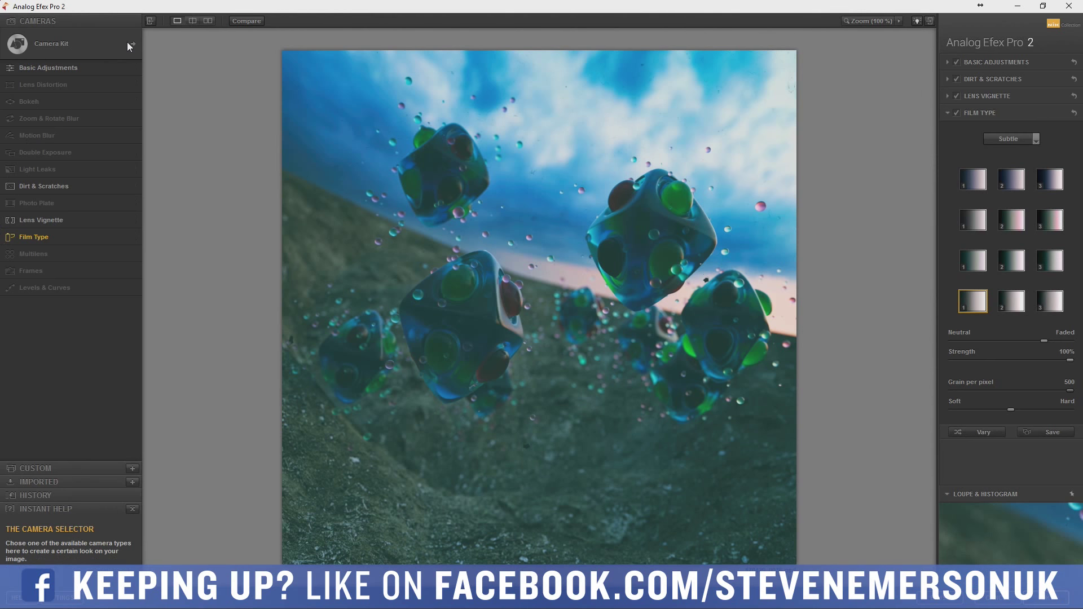
# Add a dark red light leak shifted to the right and apply the filter back into Photoshop
pyautogui.moveTo(71, 152)
pyautogui.click(129, 169)
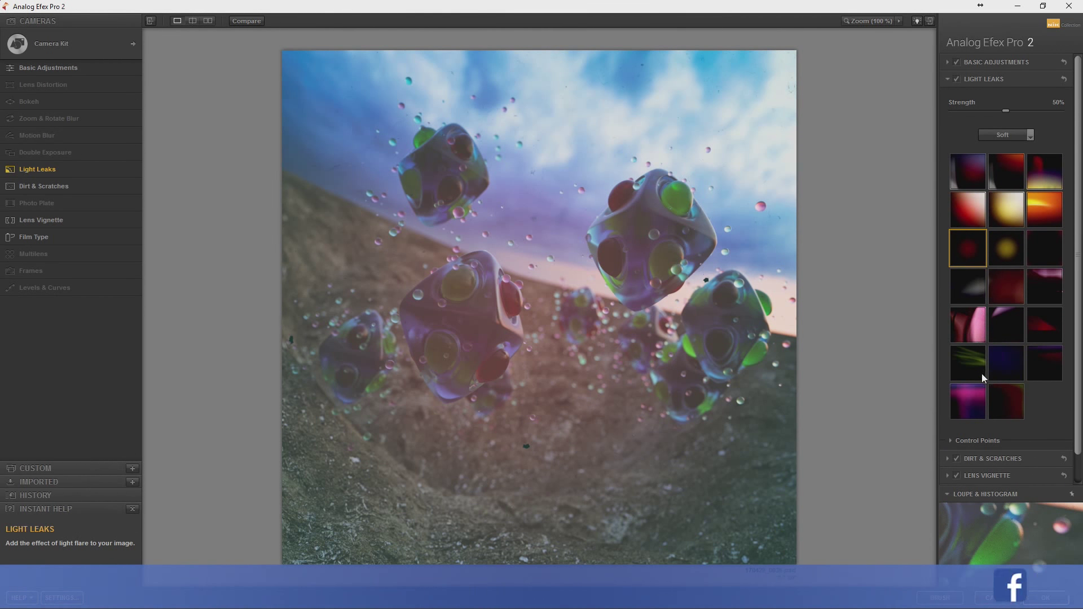
pyautogui.click(982, 372)
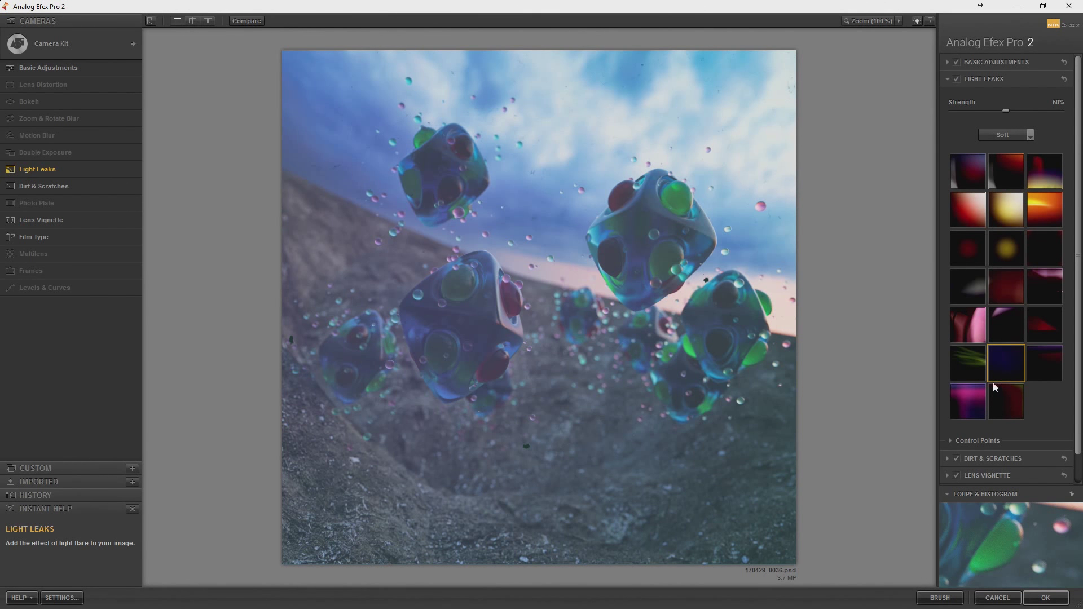
pyautogui.click(977, 370)
pyautogui.click(978, 393)
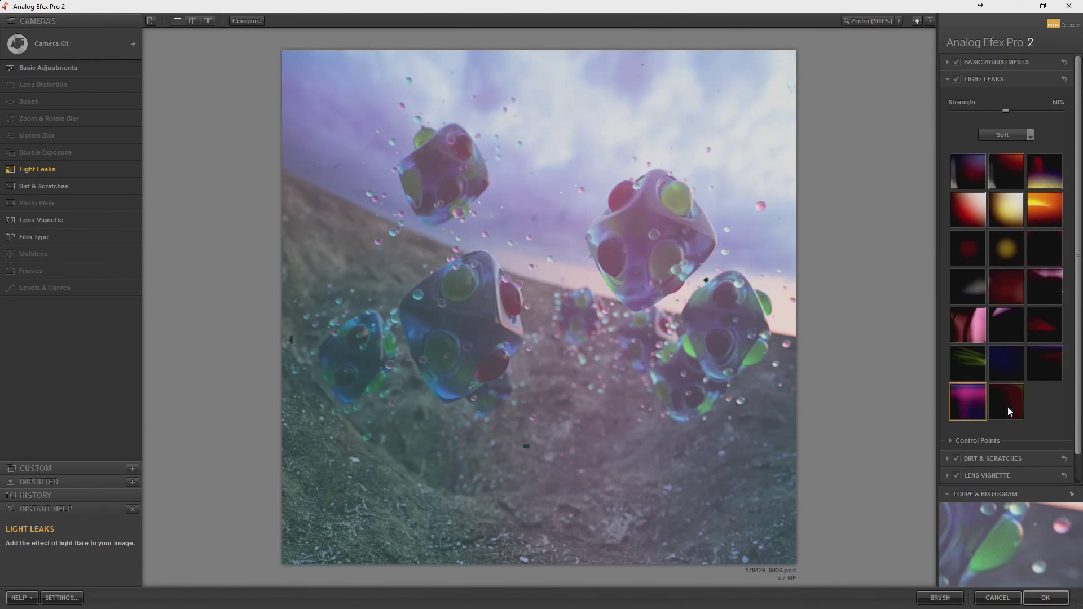
pyautogui.click(1008, 406)
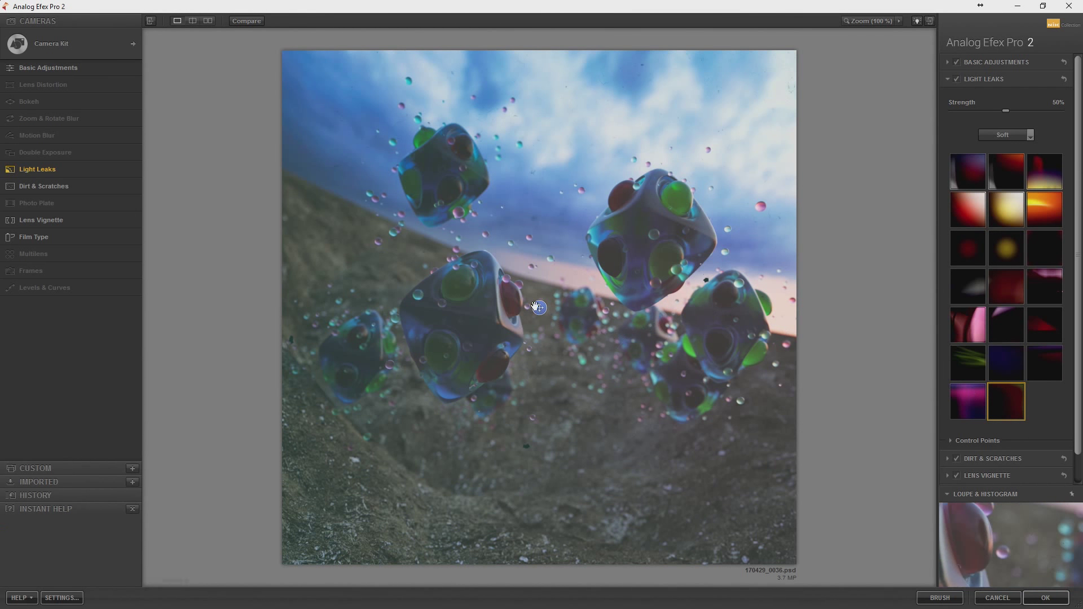
pyautogui.moveTo(180, 471); pyautogui.dragTo(508, 533)
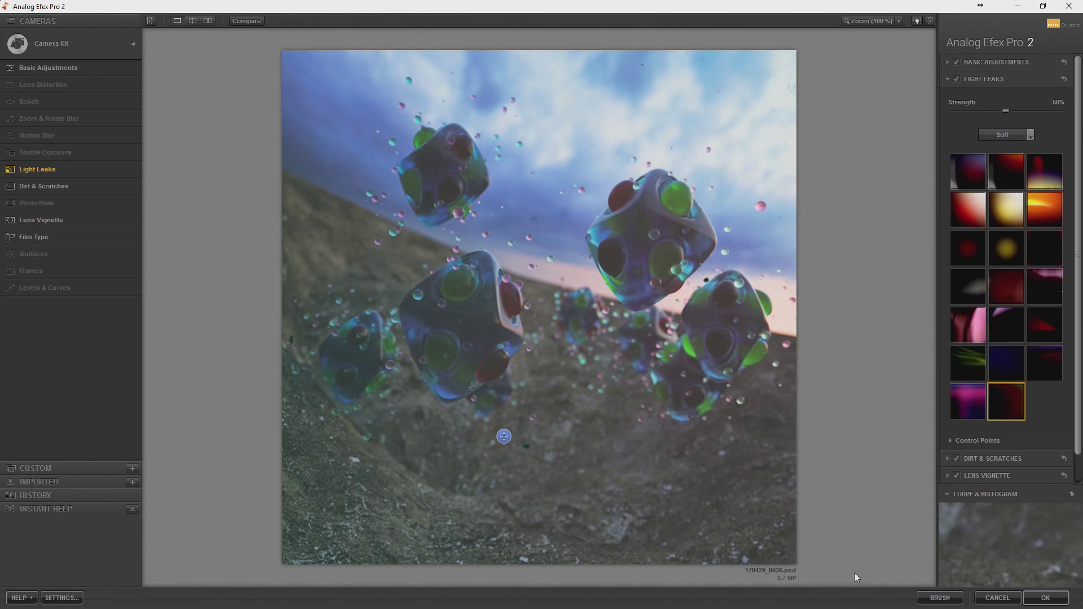
pyautogui.click(1035, 600)
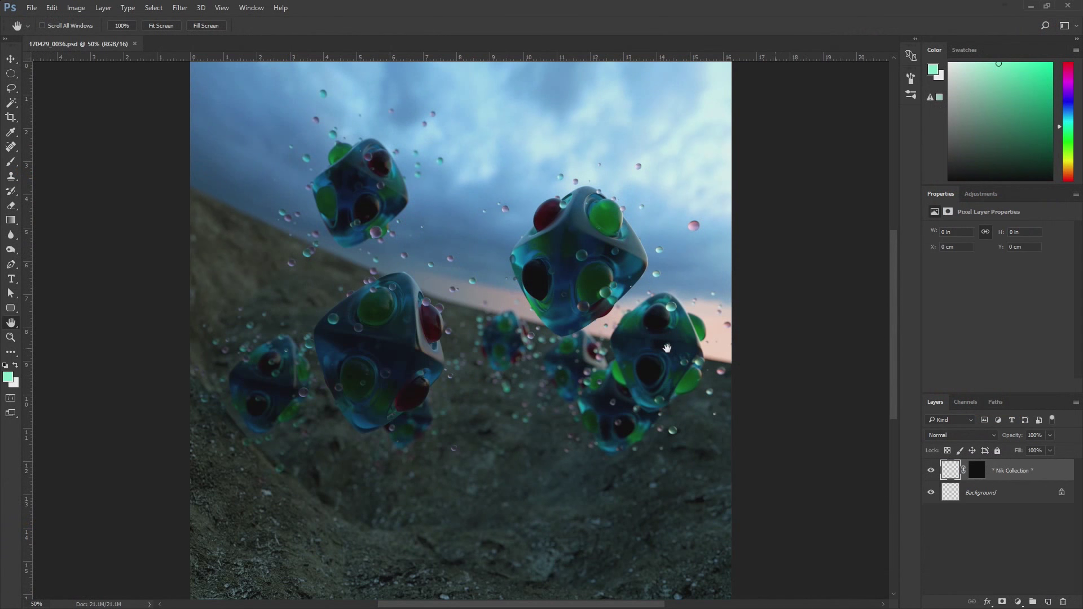
# Add a Levels and a Curves adjustment layer above the Analog Efex Pro 2 layer
pyautogui.click(105, 9)
pyautogui.moveTo(118, 158)
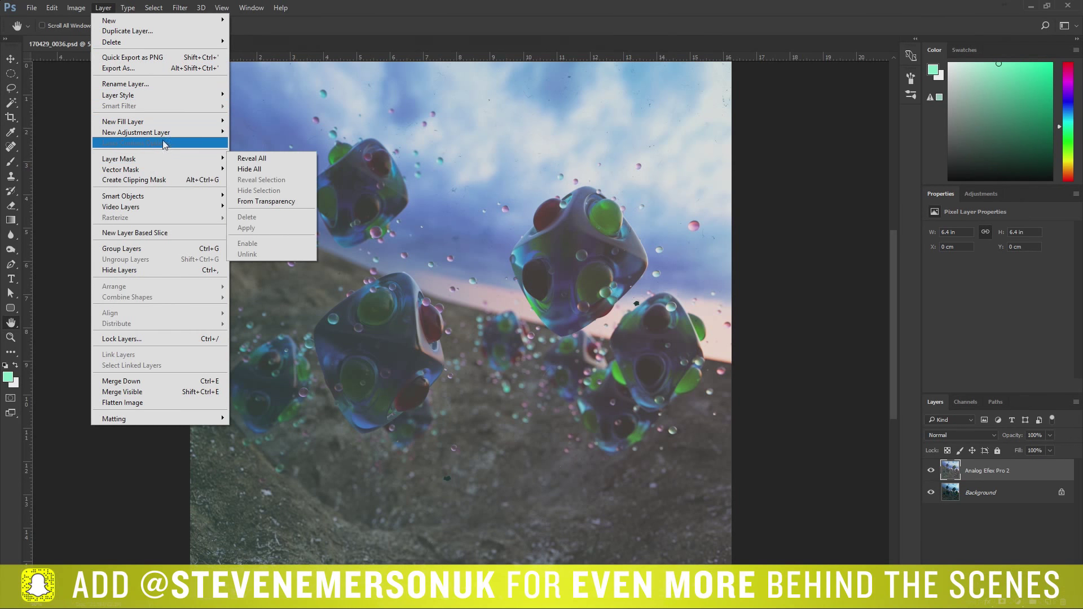
pyautogui.click(248, 143)
pyautogui.press('Return')
pyautogui.click(103, 8)
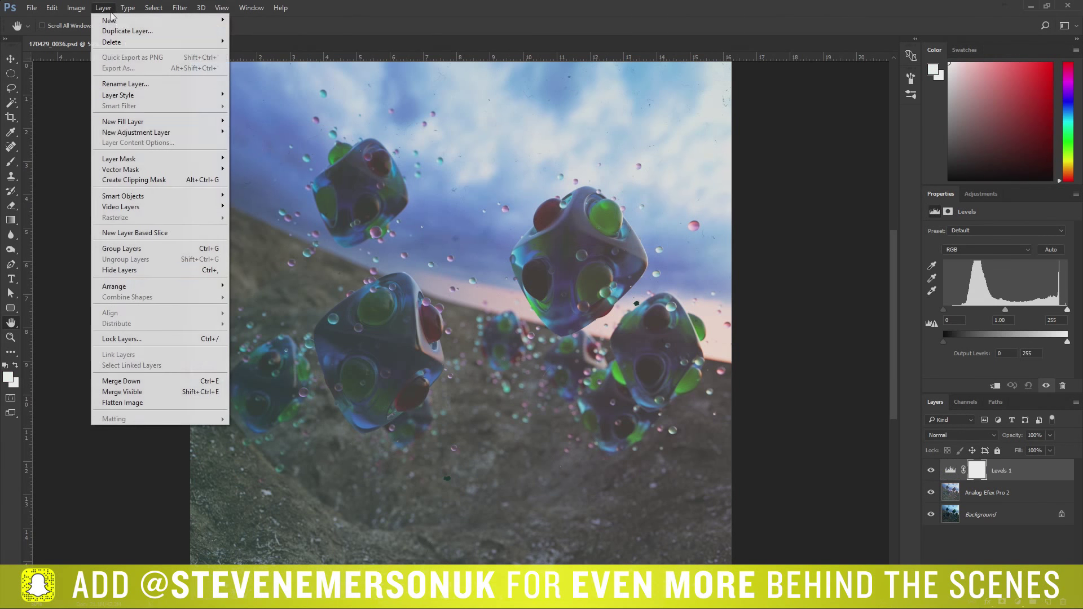
pyautogui.click(271, 154)
pyautogui.press('Return')
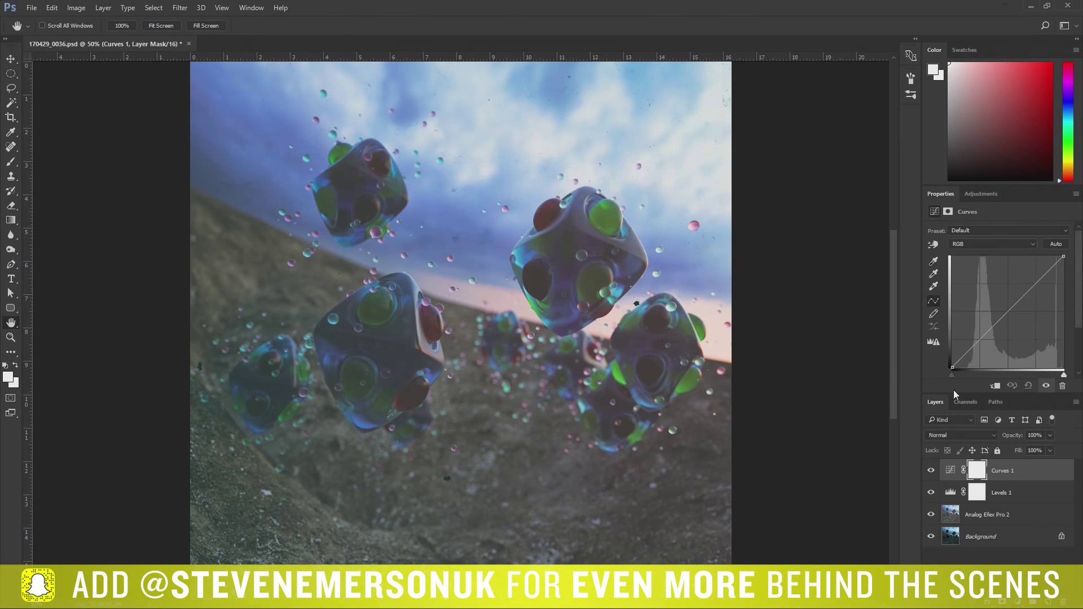
# Set Levels to 25 / 1.15 / 236 and bend the Curves graph upward to brighten the image
pyautogui.click(953, 491)
pyautogui.moveTo(1007, 313); pyautogui.dragTo(994, 312)
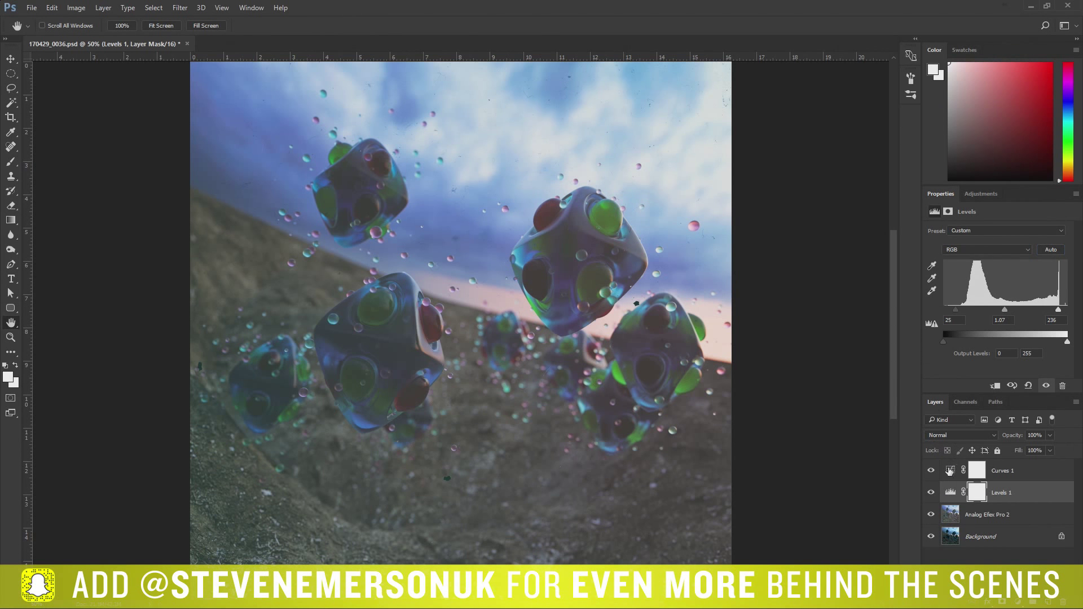
pyautogui.hotkey('alt', ']')
pyautogui.moveTo(953, 367); pyautogui.dragTo(953, 353)
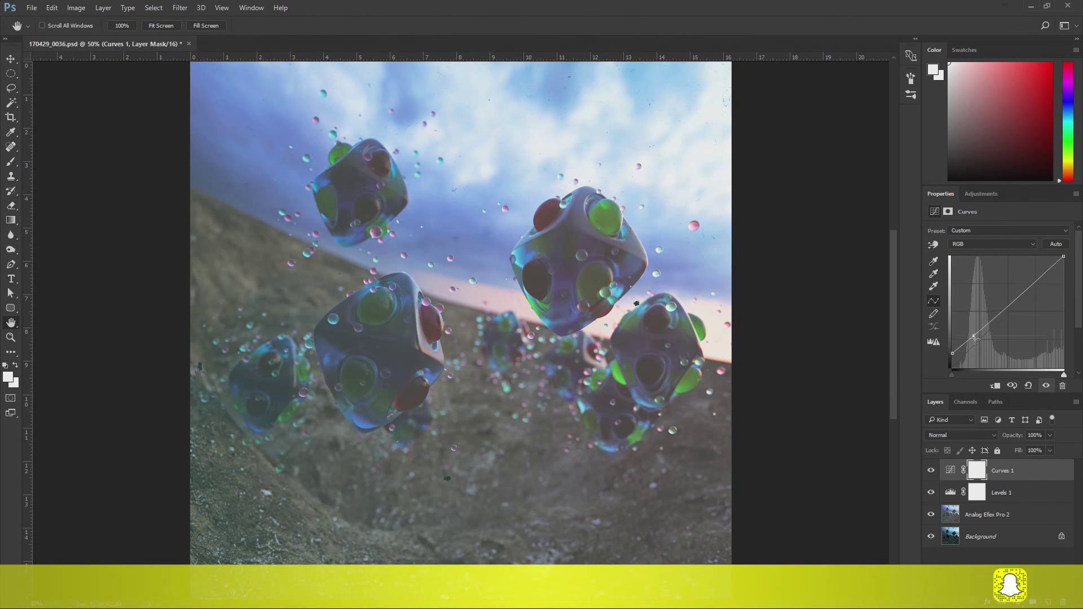
pyautogui.click(976, 345)
pyautogui.click(1007, 314)
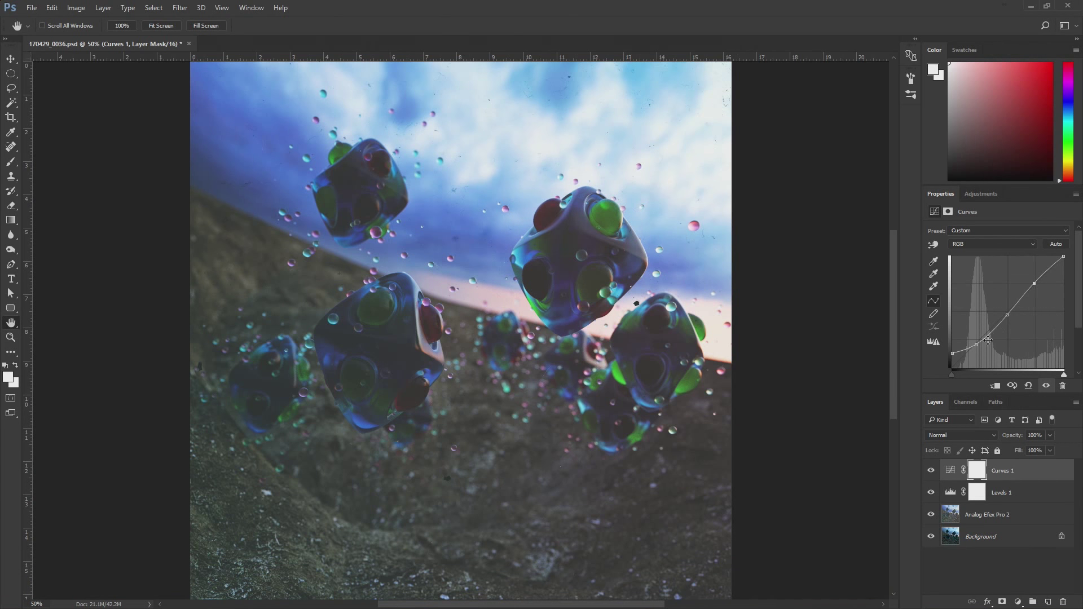
pyautogui.moveTo(975, 346); pyautogui.dragTo(972, 348)
pyautogui.moveTo(1009, 312); pyautogui.dragTo(1003, 310)
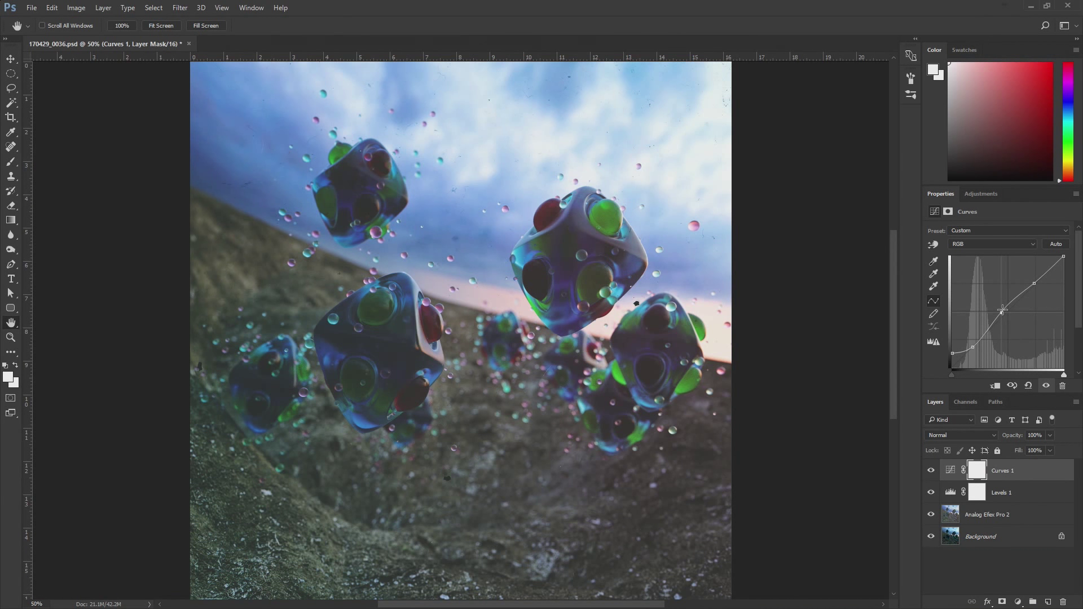
# Review the Levels and Curves adjustment layers by switching between them
pyautogui.click(951, 492)
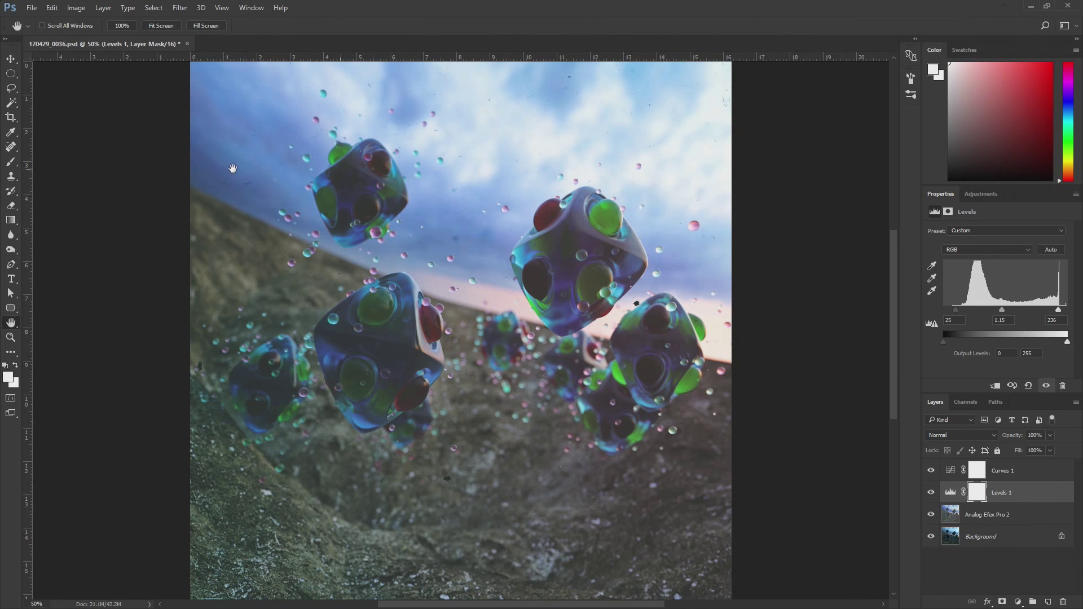
pyautogui.keyDown('alt'); pyautogui.scroll(2, 262, 198); pyautogui.keyUp('alt')
pyautogui.keyDown('alt'); pyautogui.scroll(2, 271, 215); pyautogui.keyUp('alt')
pyautogui.keyDown('alt'); pyautogui.scroll(1, 287, 239); pyautogui.keyUp('alt')
pyautogui.keyDown('alt'); pyautogui.scroll(-5, 450, 393); pyautogui.keyUp('alt')
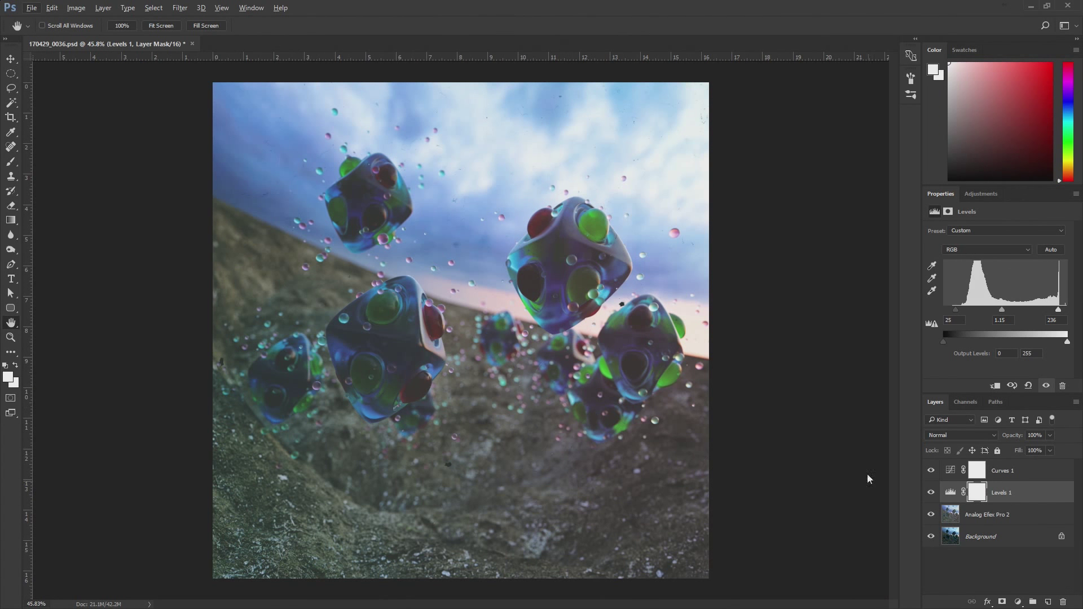
pyautogui.click(954, 470)
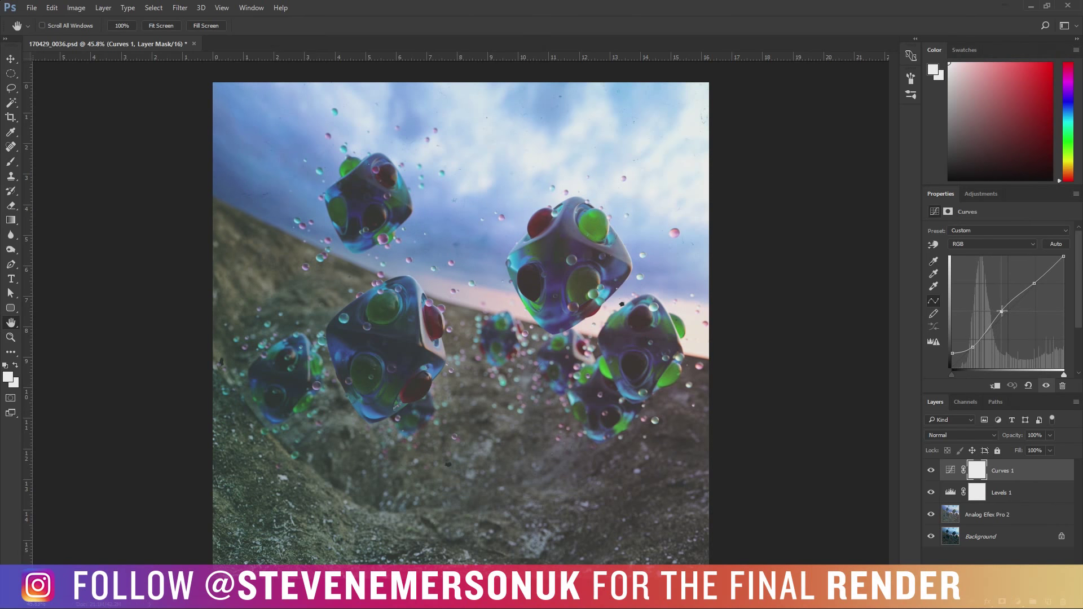
pyautogui.click(1023, 493)
pyautogui.click(11, 73)
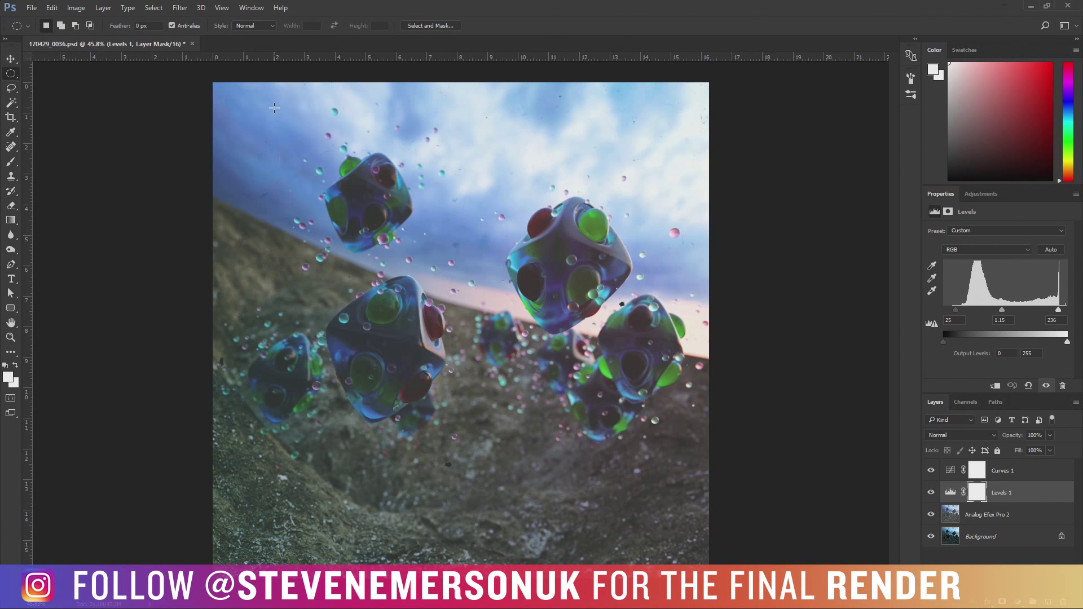
# Save for Web as a 1920×1920 PNG-24 named 170429_0036.png in the 170429 folder
pyautogui.hotkey('ctrl', 's')
pyautogui.hotkey('ctrl', 'alt', 'shift', 's')
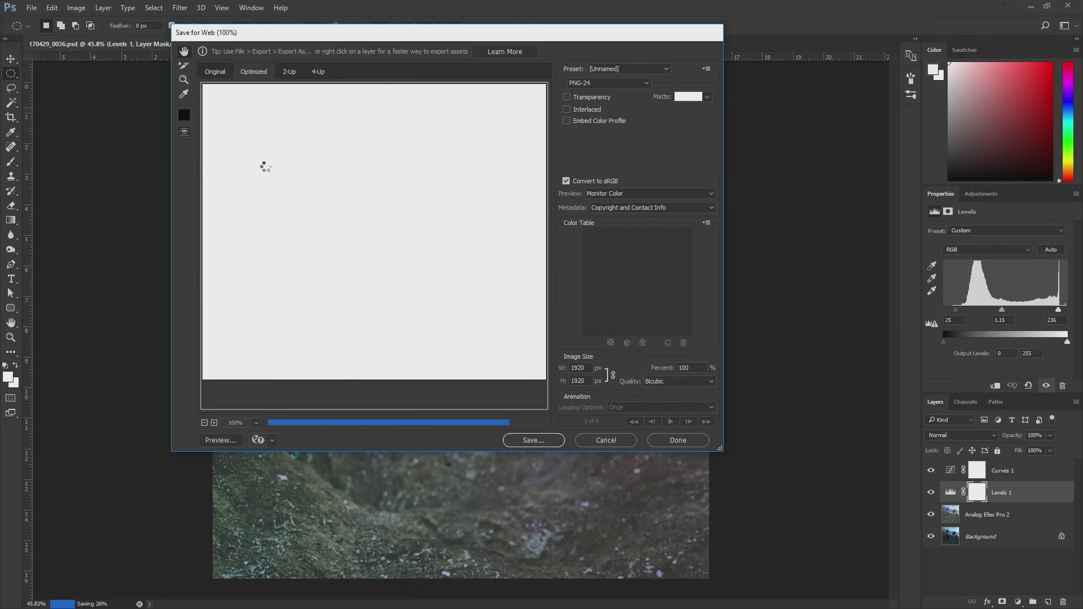
pyautogui.press('Return')
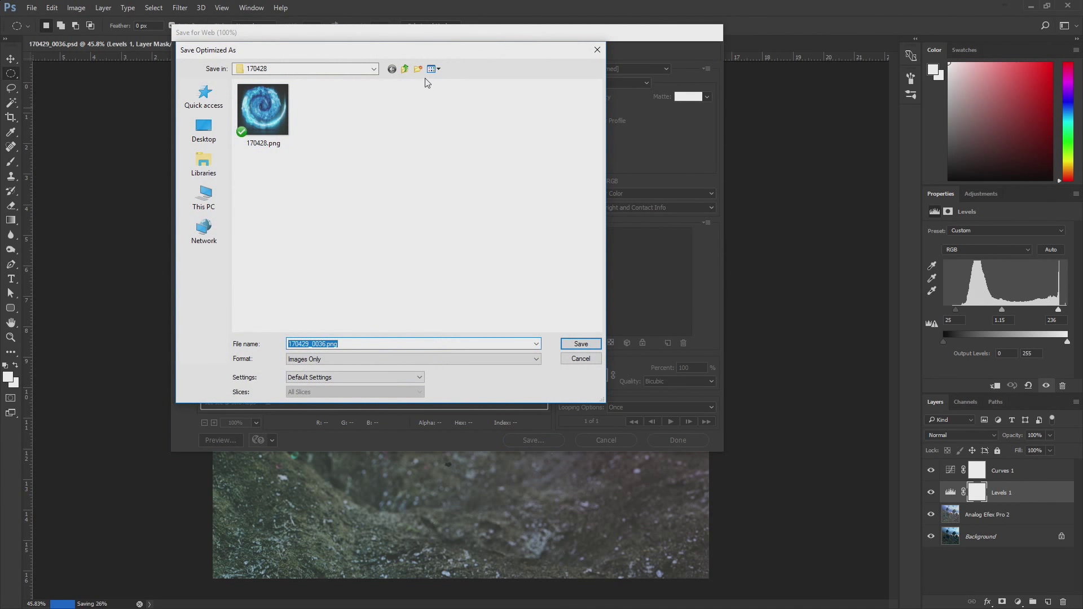
pyautogui.click(405, 68)
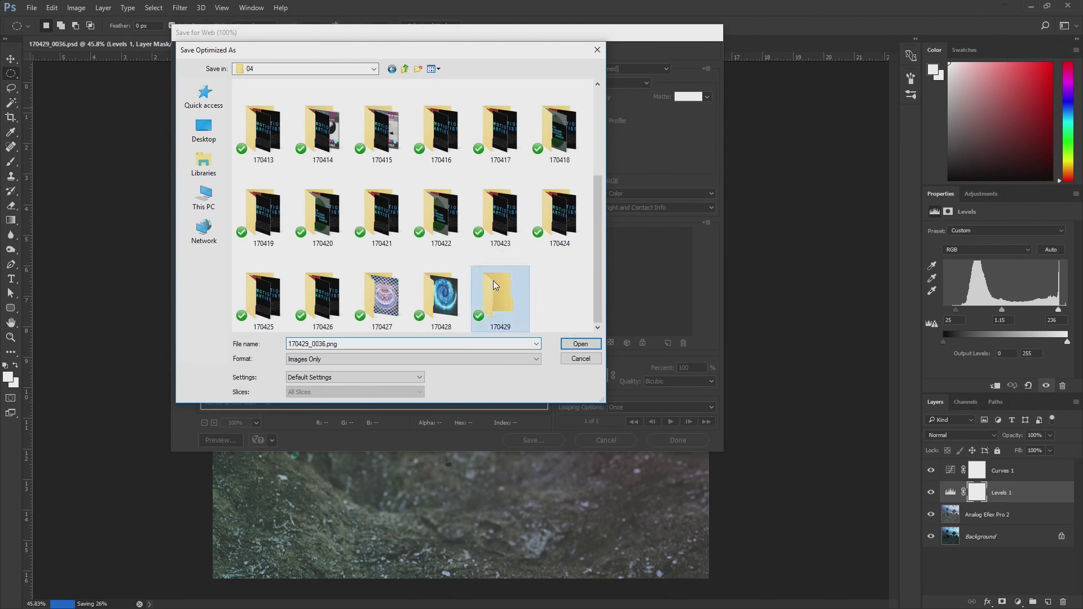
pyautogui.doubleClick(493, 280)
pyautogui.press('Return')
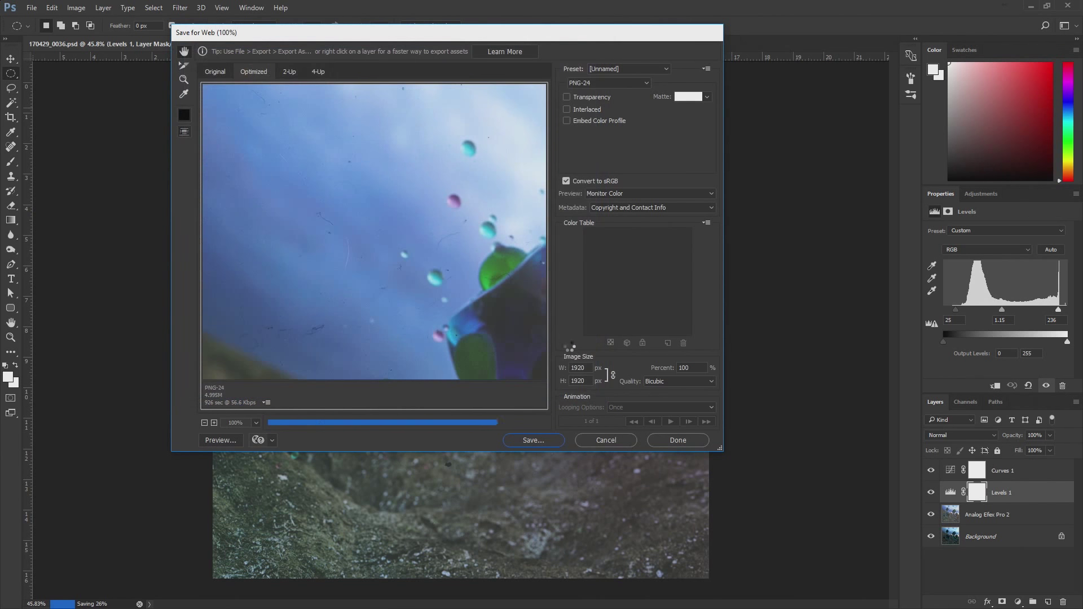